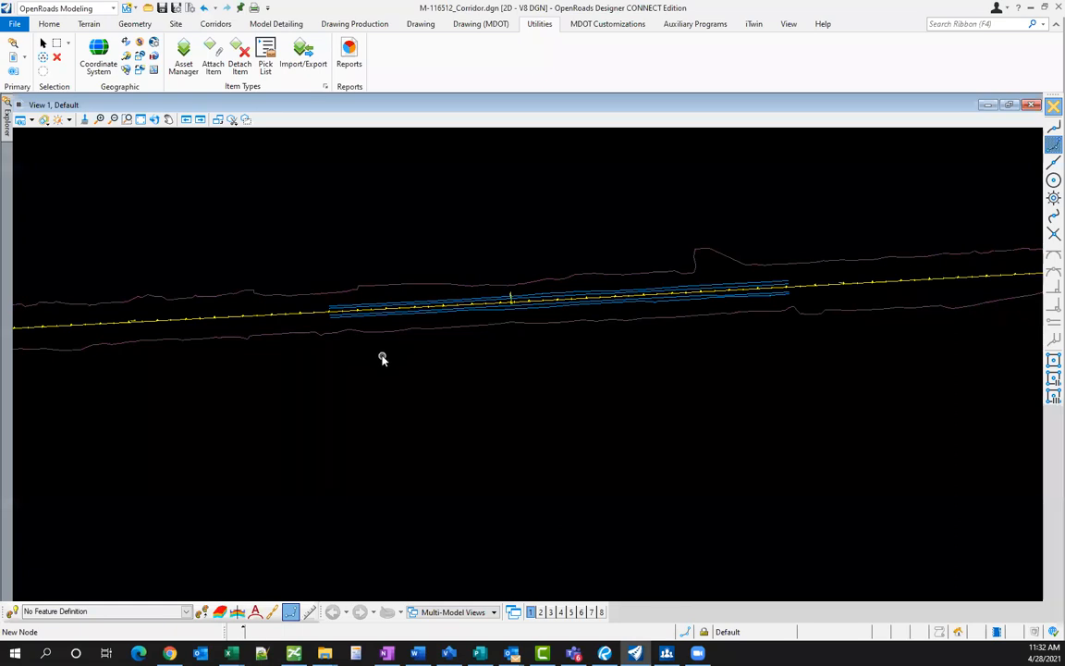
- Shift the plan view along the alignment and display the Existing Cross Slope template in the template library
{"action": "scroll", "coordinate": [382, 359], "scroll_direction": "up", "scroll_amount": 1}
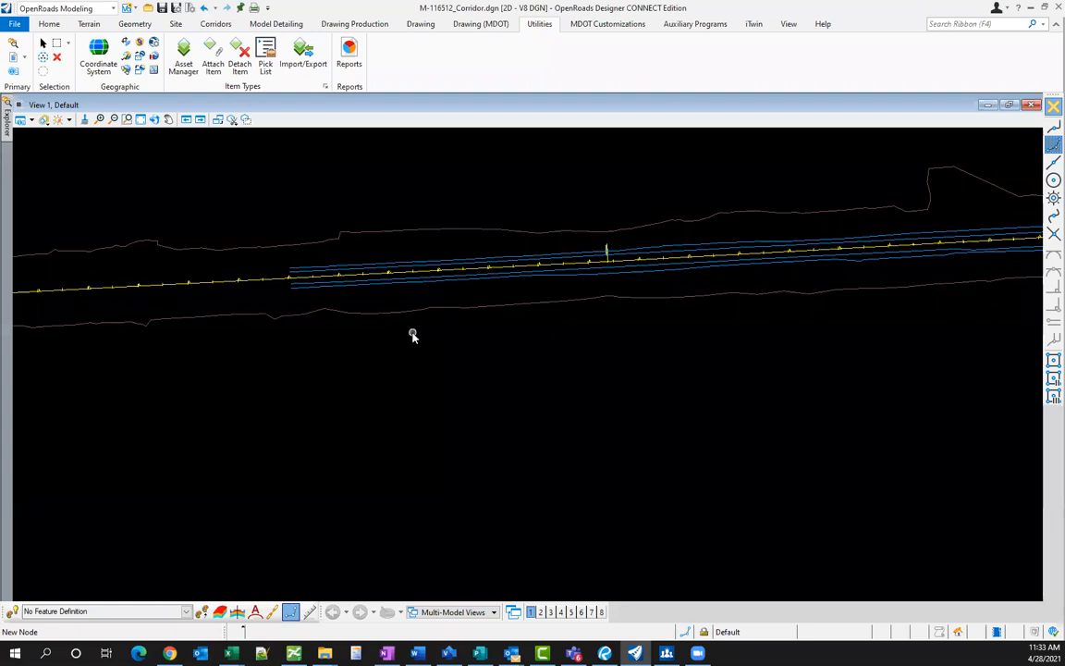
{"action": "scroll", "coordinate": [356, 268], "scroll_direction": "up", "scroll_amount": 5}
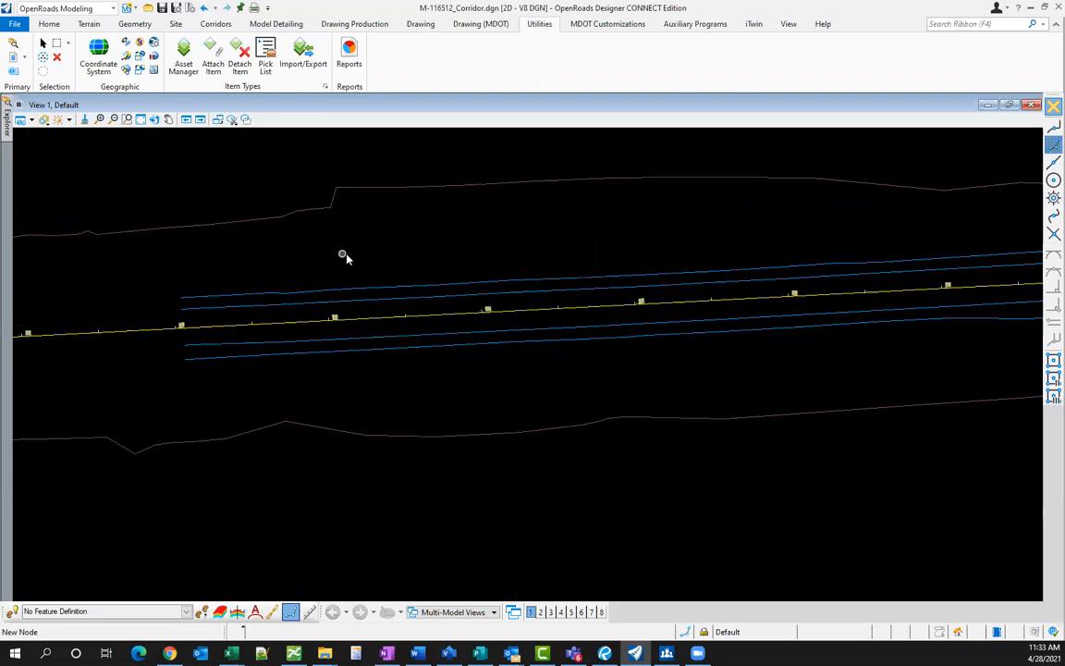
{"action": "scroll", "coordinate": [352, 270], "scroll_direction": "down", "scroll_amount": 5}
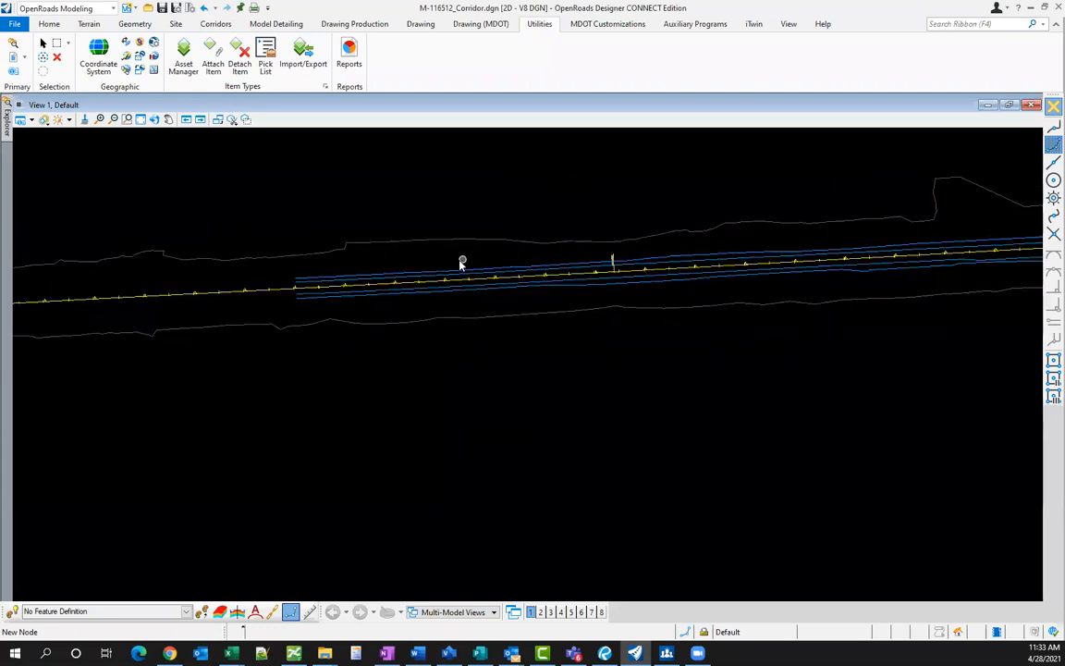
{"action": "scroll", "coordinate": [454, 266], "scroll_direction": "up", "scroll_amount": 1}
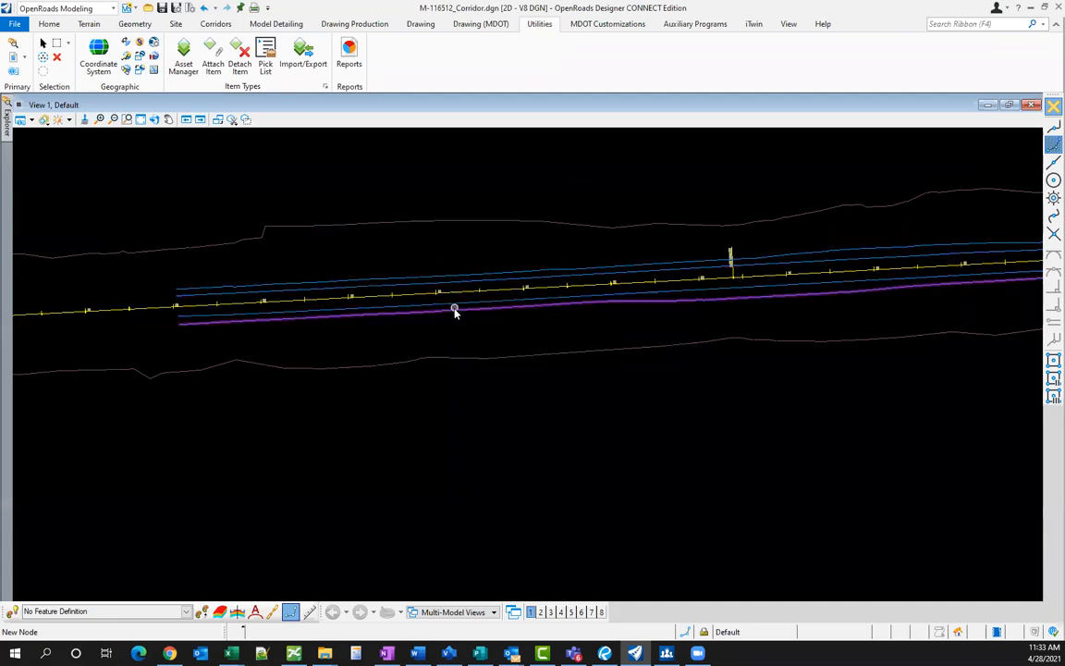
{"action": "middle_click_drag", "start_coordinate": [461, 345], "coordinate": [447, 376]}
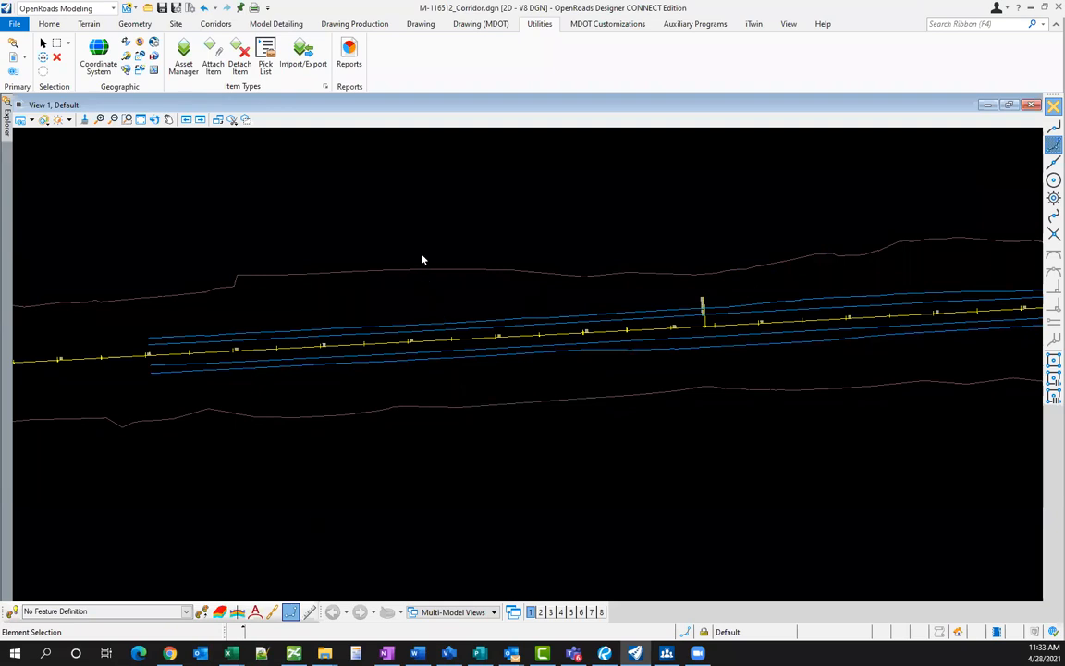
{"action": "key", "text": "F7"}
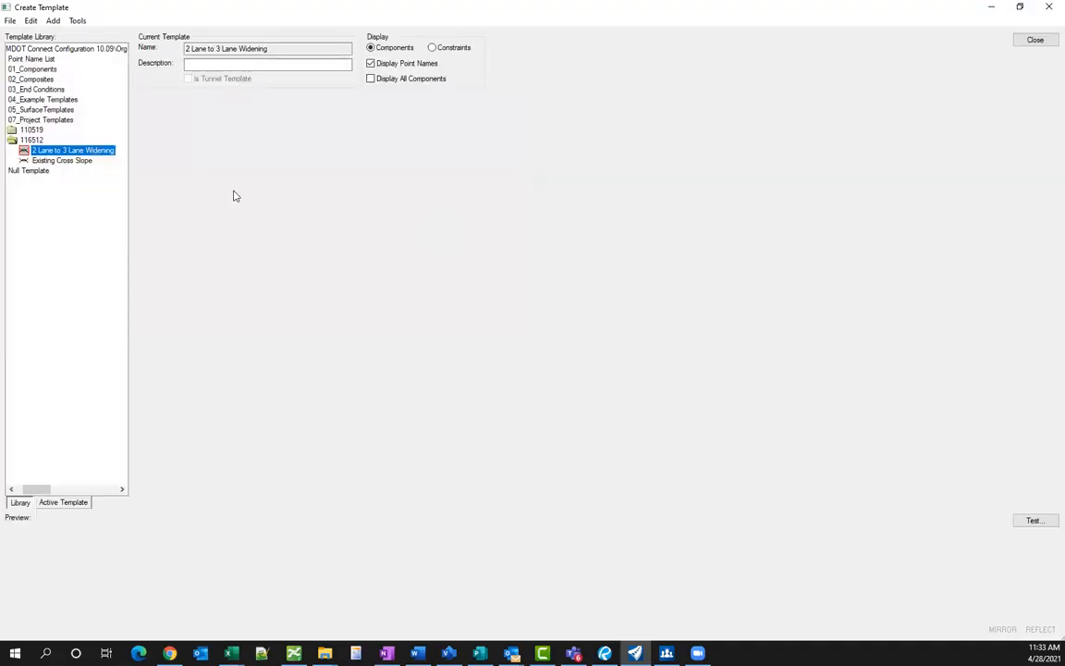
{"action": "key", "text": "Down"}
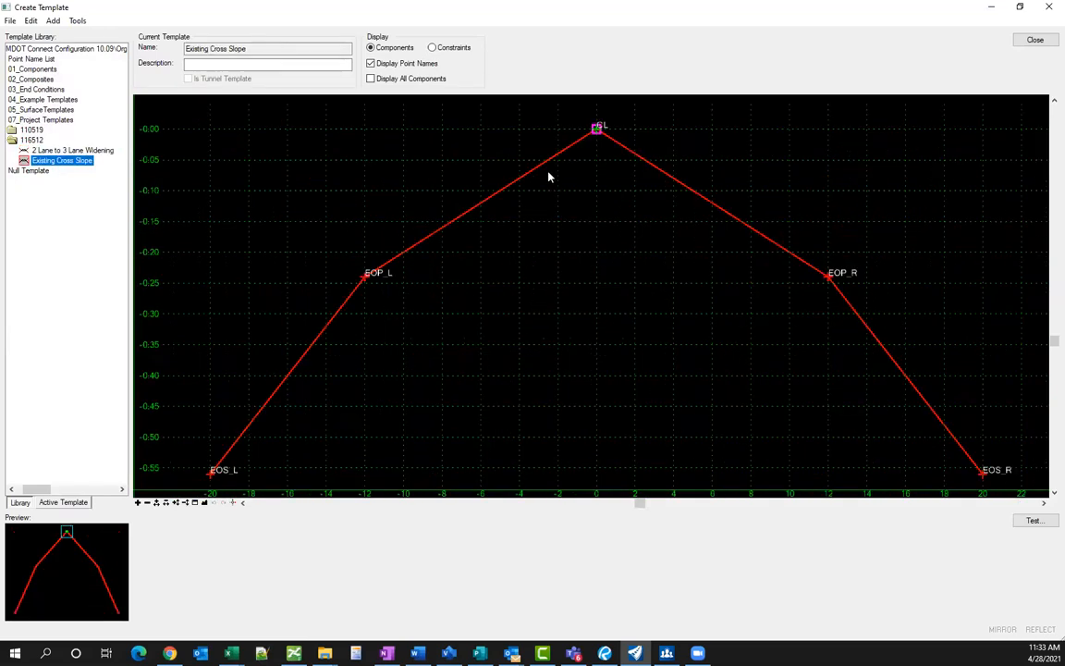
{"action": "scroll", "coordinate": [540, 184], "scroll_direction": "down", "scroll_amount": 3}
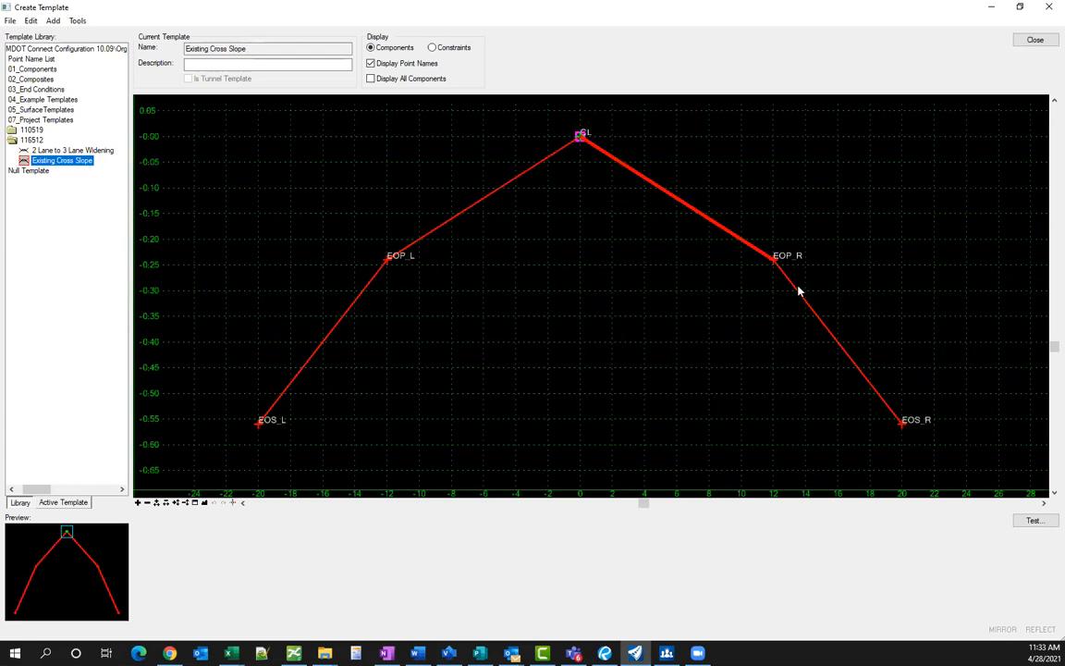
- Review the EOP_L point's -12.00 offset without changes and close the template editor
{"action": "double_click", "coordinate": [387, 262]}
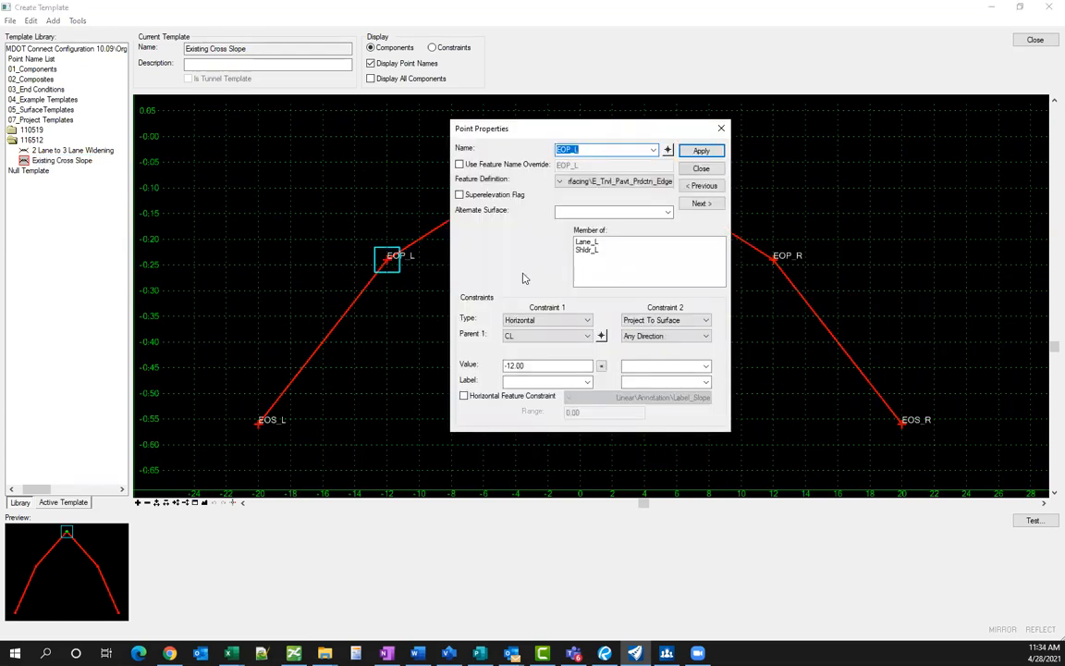
{"action": "left_click_drag", "start_coordinate": [533, 366], "coordinate": [502, 366]}
{"action": "left_click", "coordinate": [529, 367]}
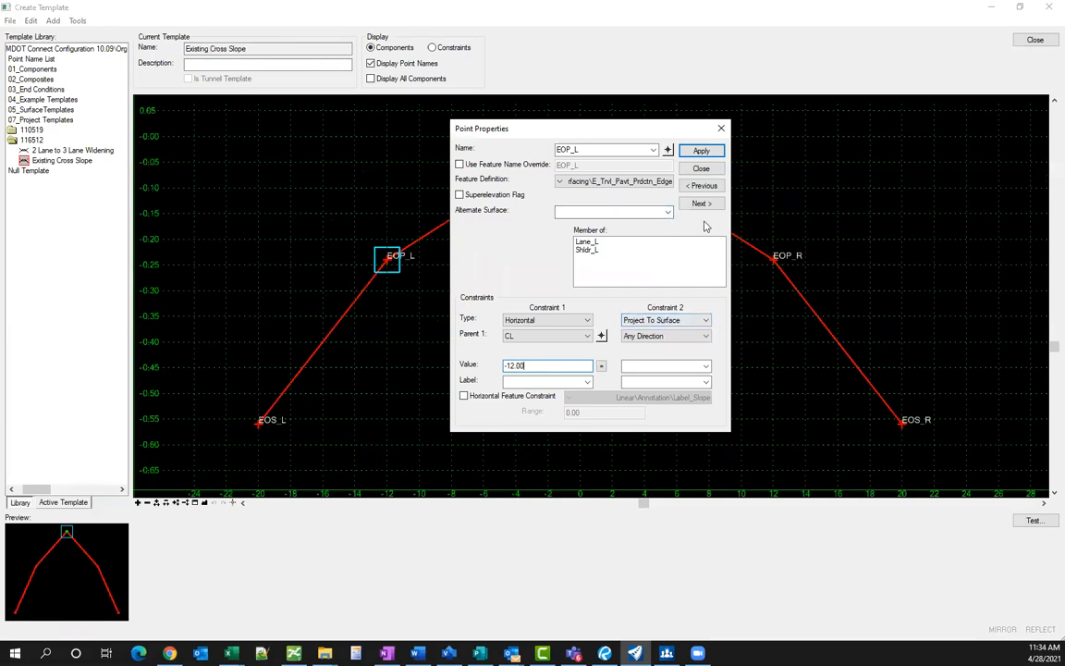
{"action": "left_click", "coordinate": [701, 168]}
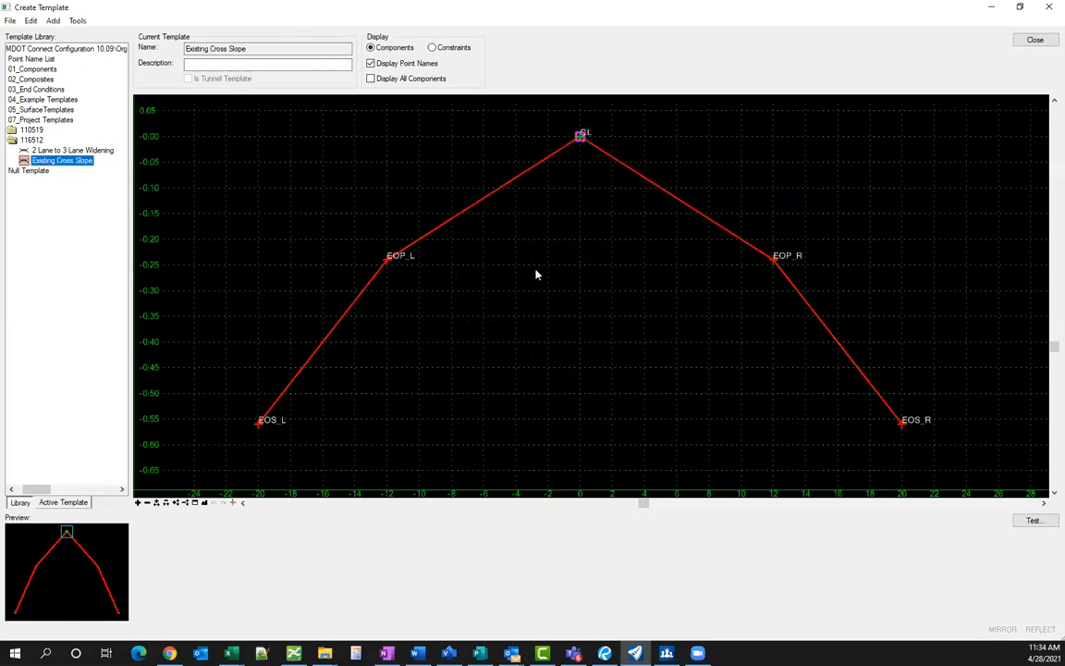
{"action": "left_click", "coordinate": [1035, 40]}
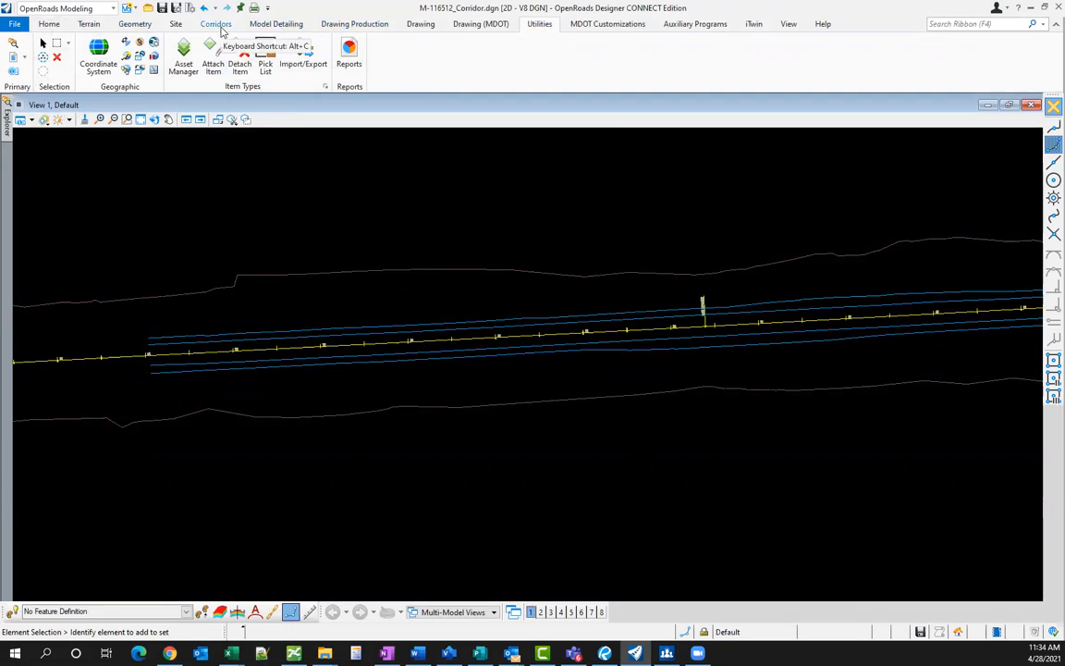
- Create corridor Old M-59 Legal Alignment on the alignment's active profile using the Existing Cross Slope template
{"action": "left_click", "coordinate": [219, 26]}
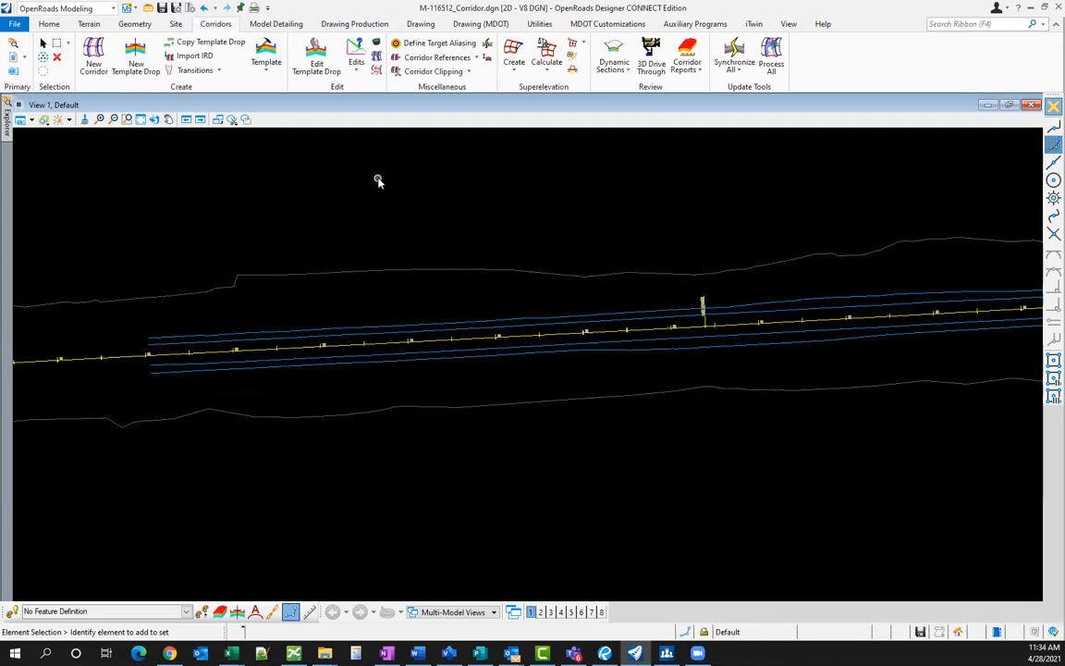
{"action": "scroll", "coordinate": [342, 222], "scroll_direction": "down", "scroll_amount": 1}
{"action": "scroll", "coordinate": [466, 209], "scroll_direction": "up", "scroll_amount": 1}
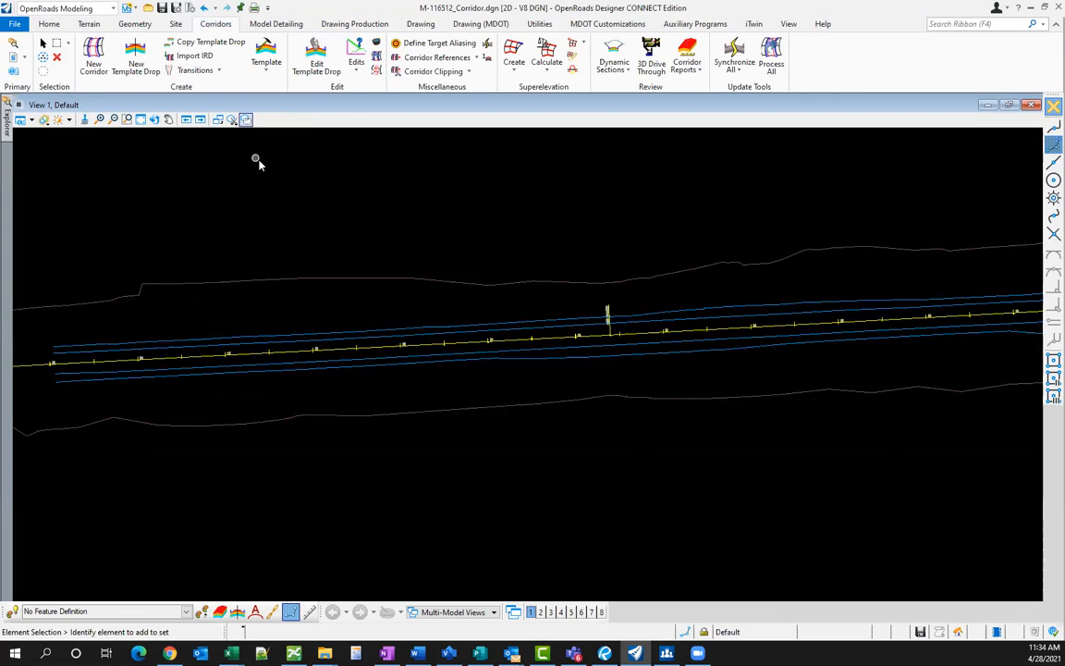
{"action": "left_click", "coordinate": [93, 57]}
{"action": "left_click", "coordinate": [409, 346]}
{"action": "right_click", "coordinate": [413, 380]}
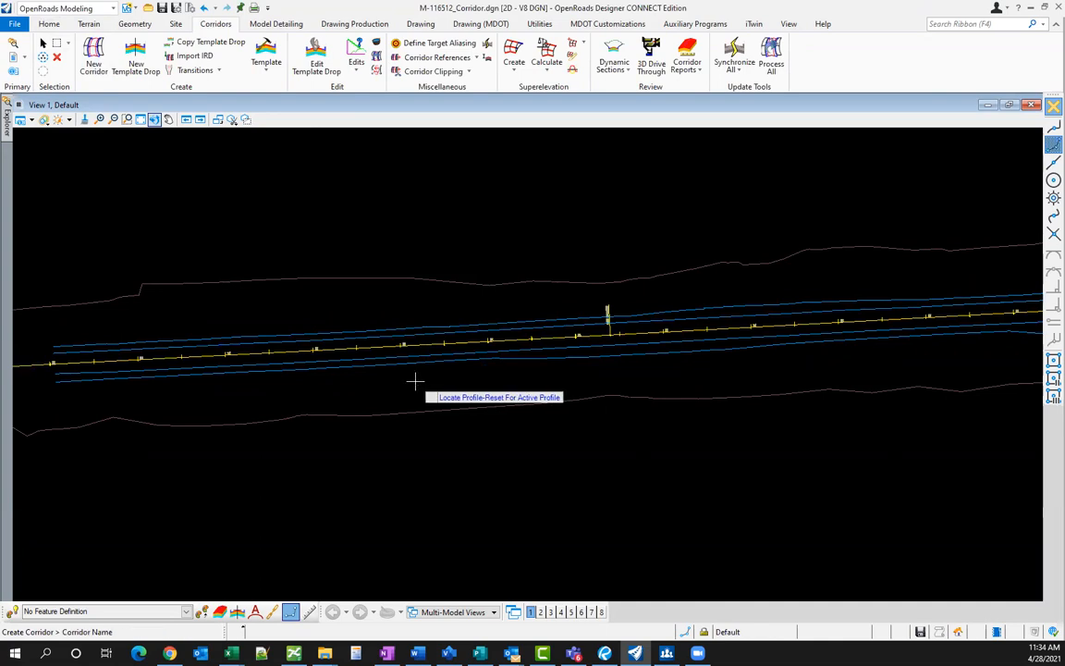
{"action": "left_click", "coordinate": [413, 380]}
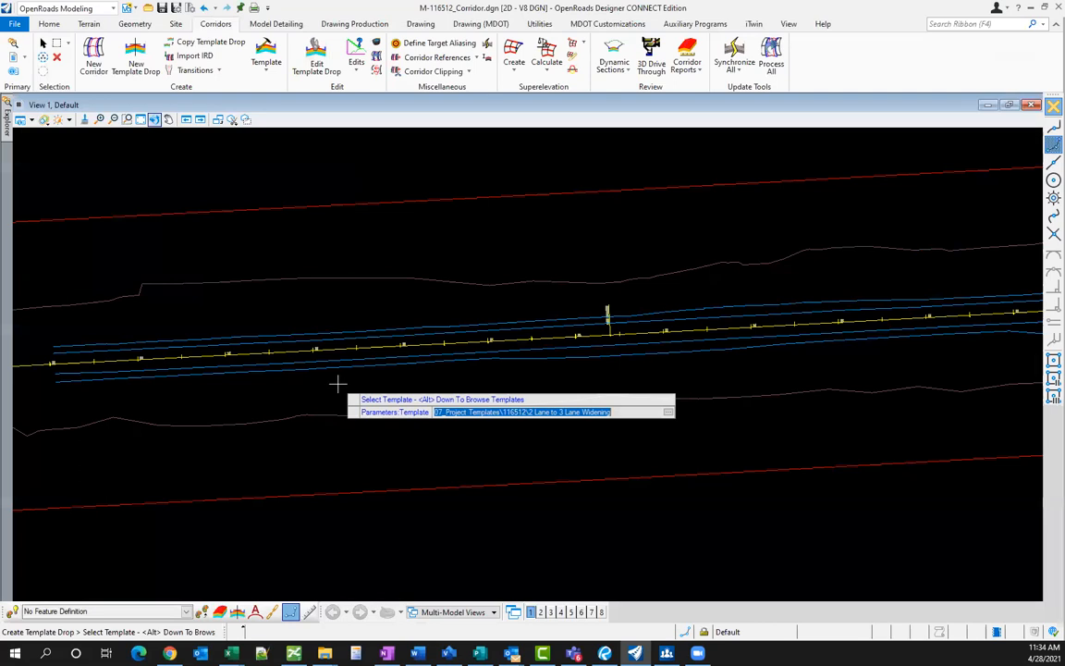
{"action": "key", "text": "alt+Down"}
{"action": "left_click", "coordinate": [322, 314]}
{"action": "left_click", "coordinate": [680, 431]}
- Drop the template from near station 55 to end station 68+00 at a 5.00 interval
{"action": "left_click", "coordinate": [334, 411]}
{"action": "scroll", "coordinate": [268, 407], "scroll_direction": "up", "scroll_amount": 5}
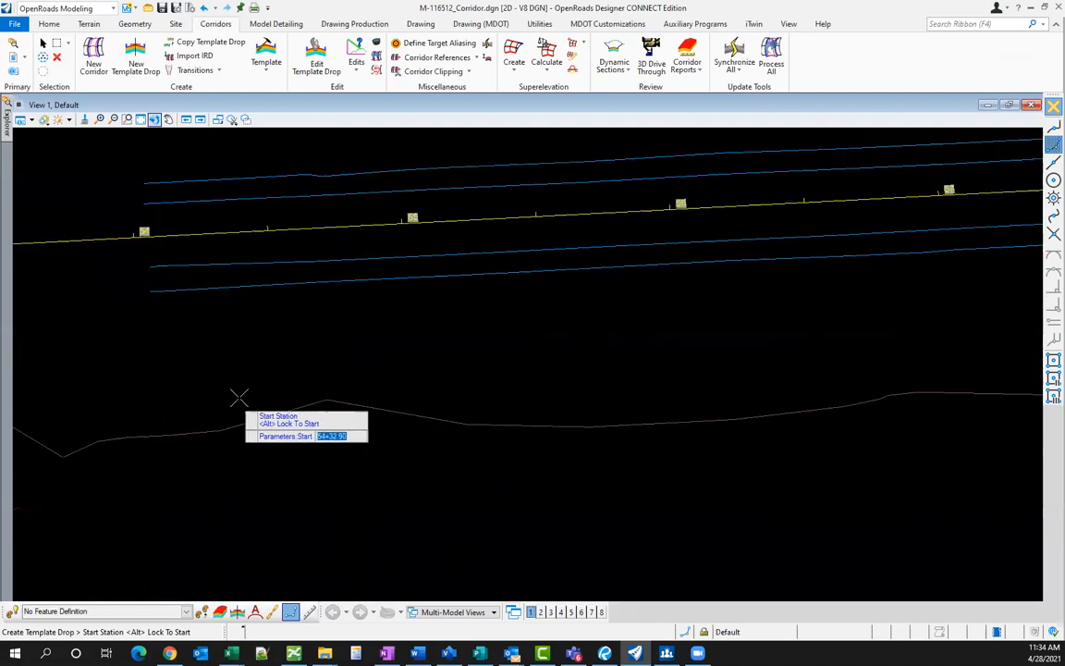
{"action": "scroll", "coordinate": [434, 279], "scroll_direction": "up", "scroll_amount": 3}
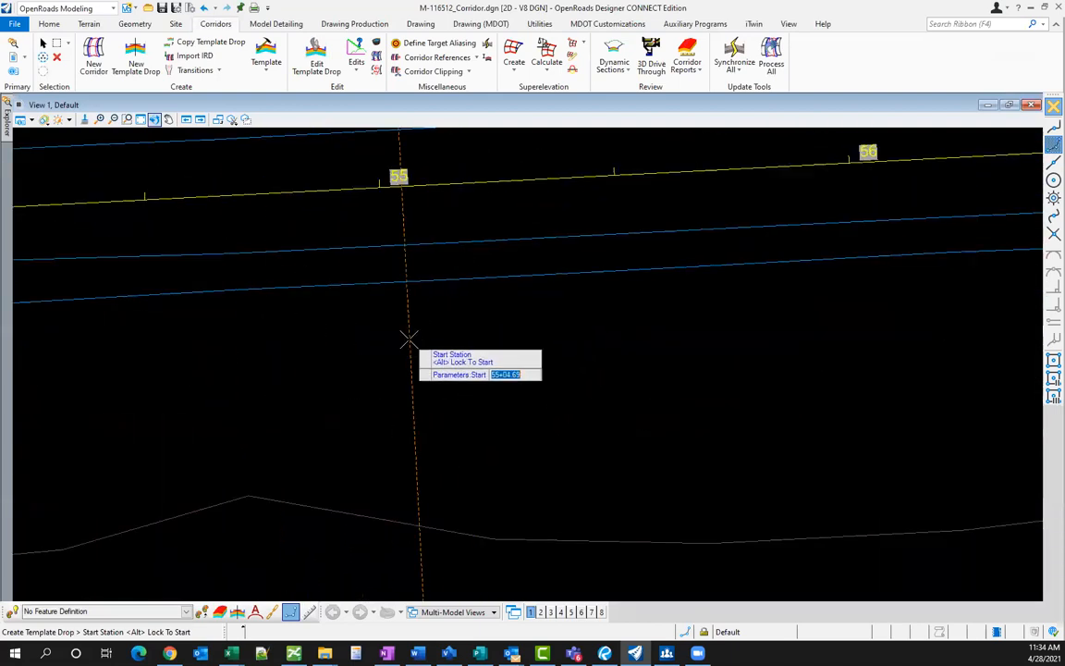
{"action": "left_click", "coordinate": [408, 338]}
{"action": "scroll", "coordinate": [227, 435], "scroll_direction": "down", "scroll_amount": 2}
{"action": "scroll", "coordinate": [227, 435], "scroll_direction": "down", "scroll_amount": 2}
{"action": "scroll", "coordinate": [684, 398], "scroll_direction": "up", "scroll_amount": 6}
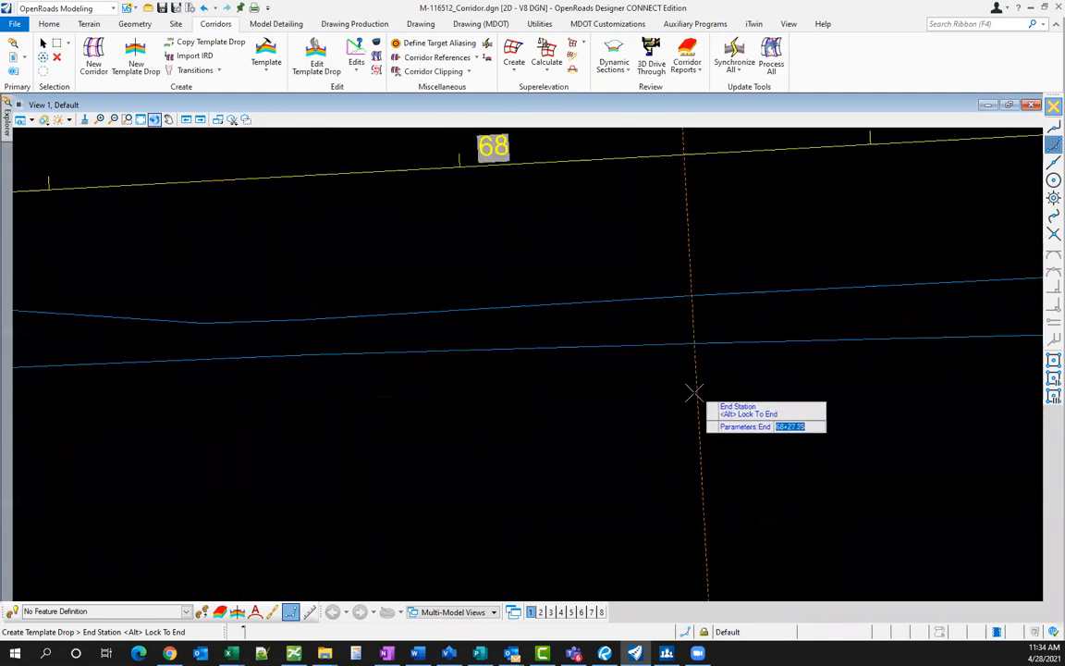
{"action": "scroll", "coordinate": [590, 428], "scroll_direction": "down", "scroll_amount": 2}
{"action": "type", "text": "68+0"}
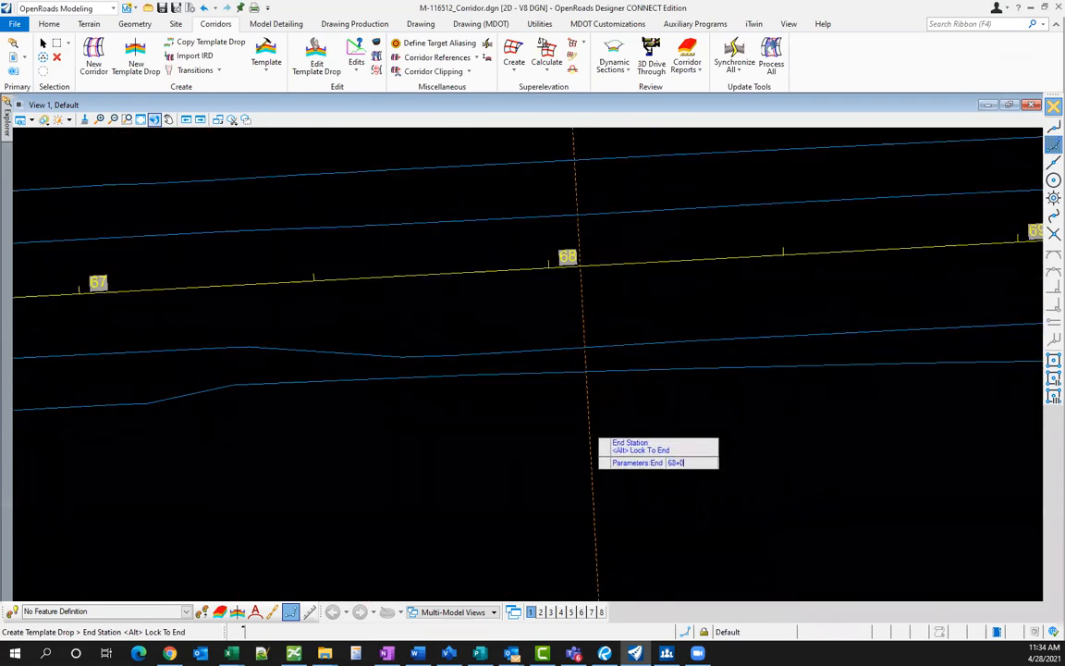
{"action": "type", "text": "0.00"}
{"action": "key", "text": "Return"}
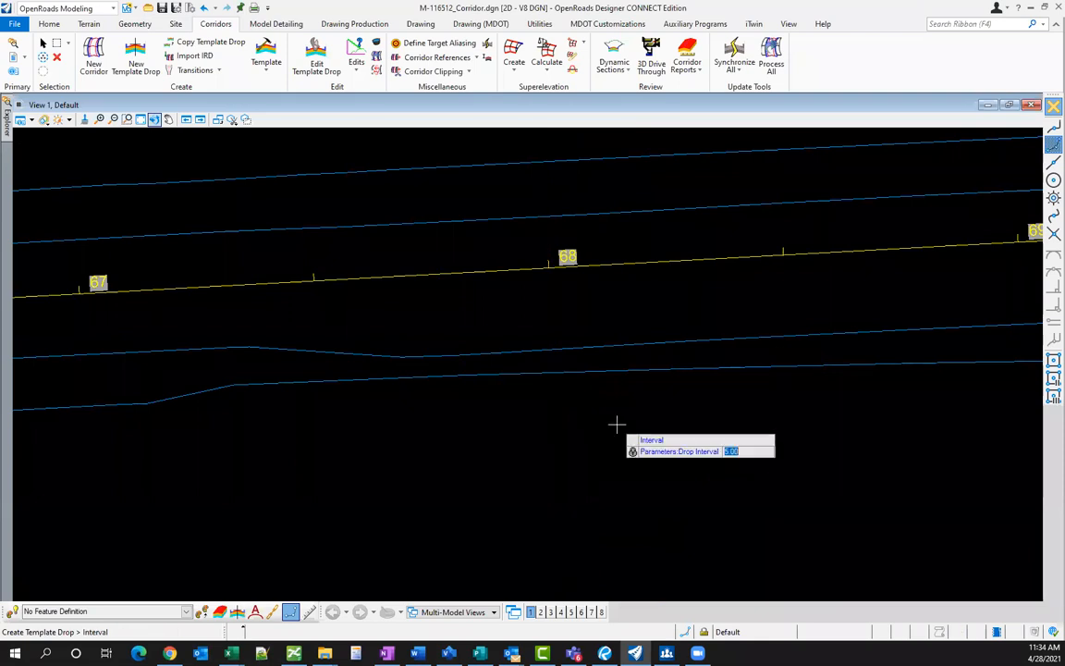
{"action": "key", "text": "Return"}
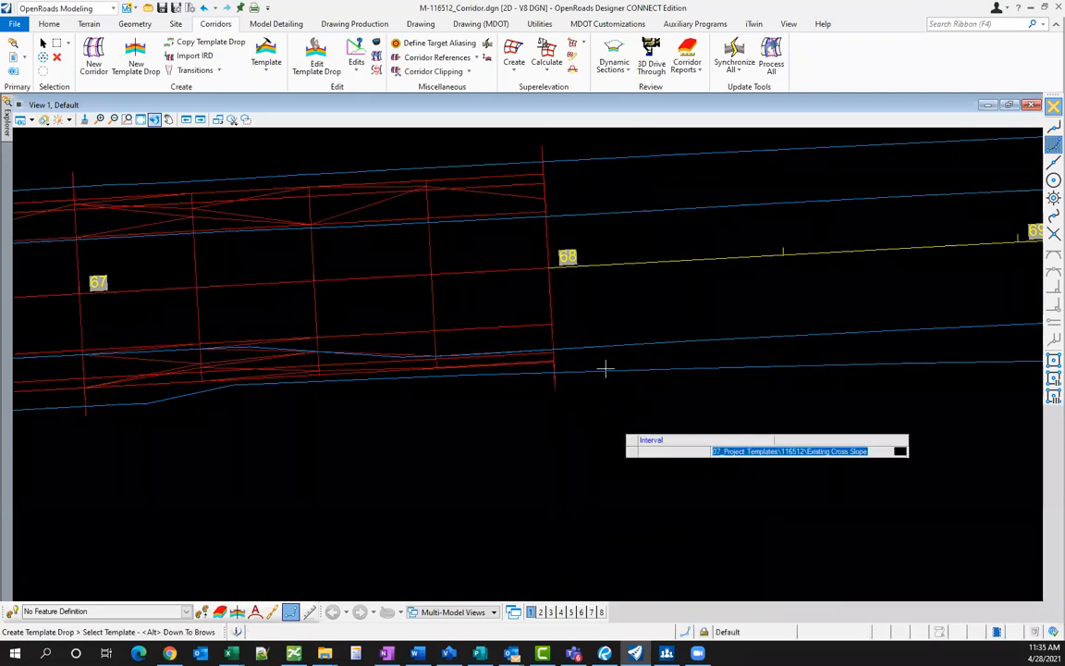
{"action": "key", "text": "Escape"}
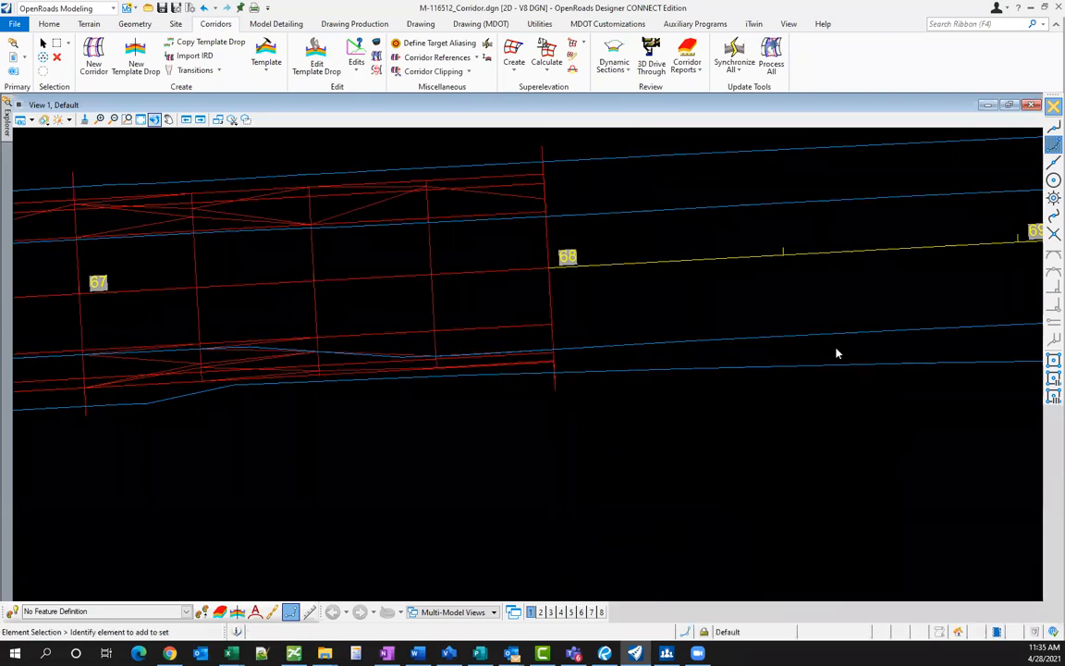
{"action": "scroll", "coordinate": [837, 354], "scroll_direction": "down", "scroll_amount": 6}
{"action": "scroll", "coordinate": [827, 283], "scroll_direction": "up", "scroll_amount": 3}
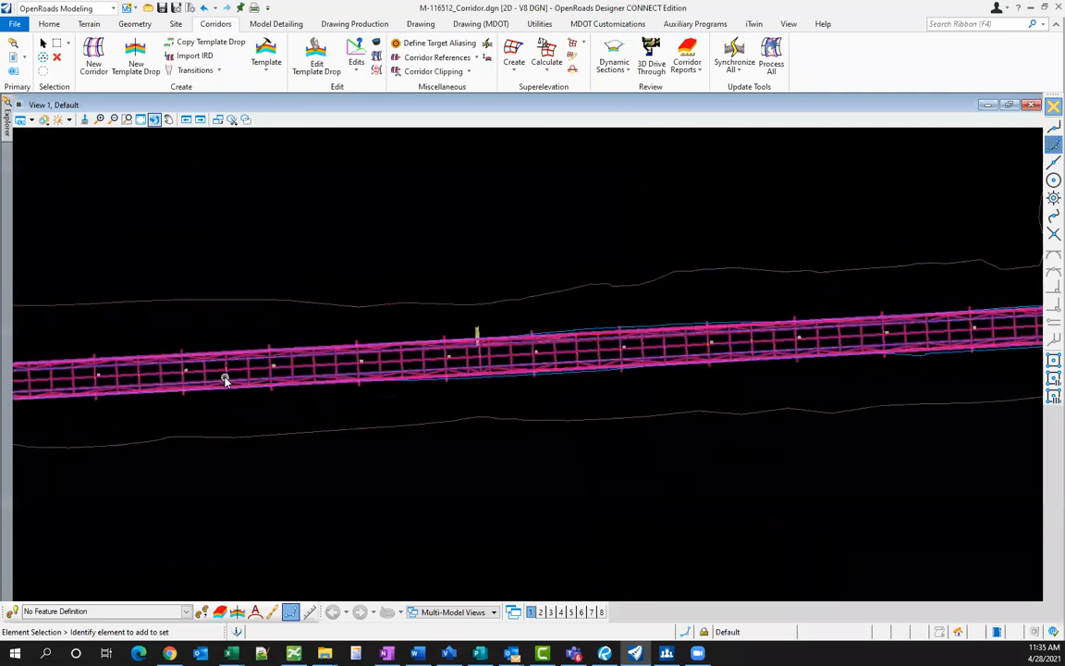
{"action": "scroll", "coordinate": [268, 375], "scroll_direction": "up", "scroll_amount": 5}
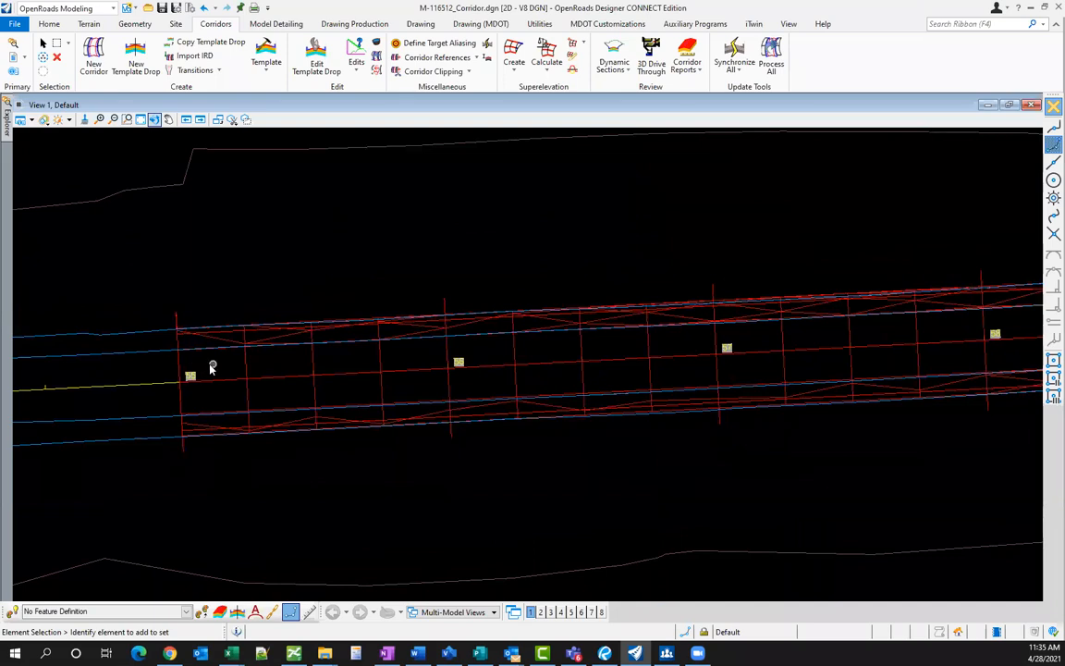
{"action": "scroll", "coordinate": [206, 359], "scroll_direction": "up", "scroll_amount": 2}
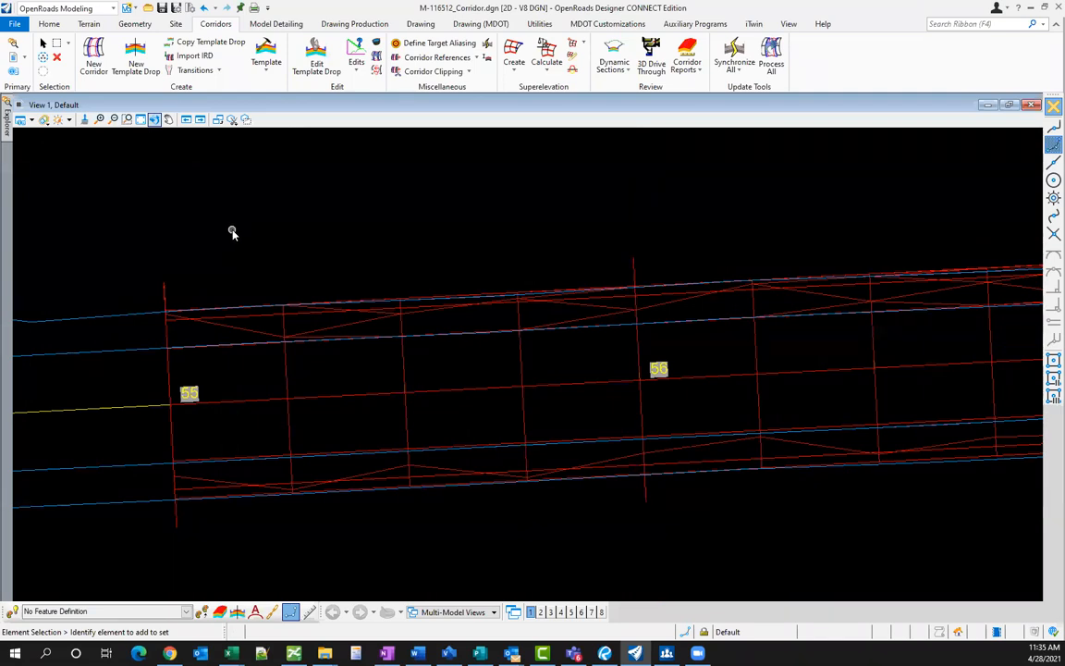
- Open Corridor Objects for Old M-59 Legal Alignment and start a new point control described 'EO'
{"action": "left_click", "coordinate": [378, 44]}
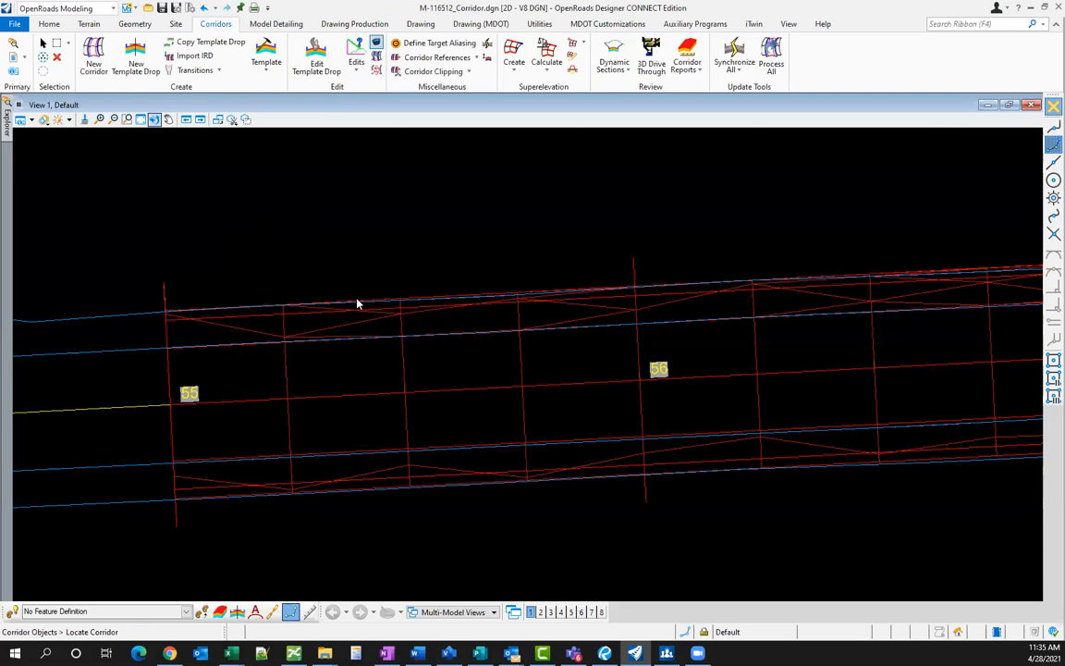
{"action": "left_click", "coordinate": [363, 248]}
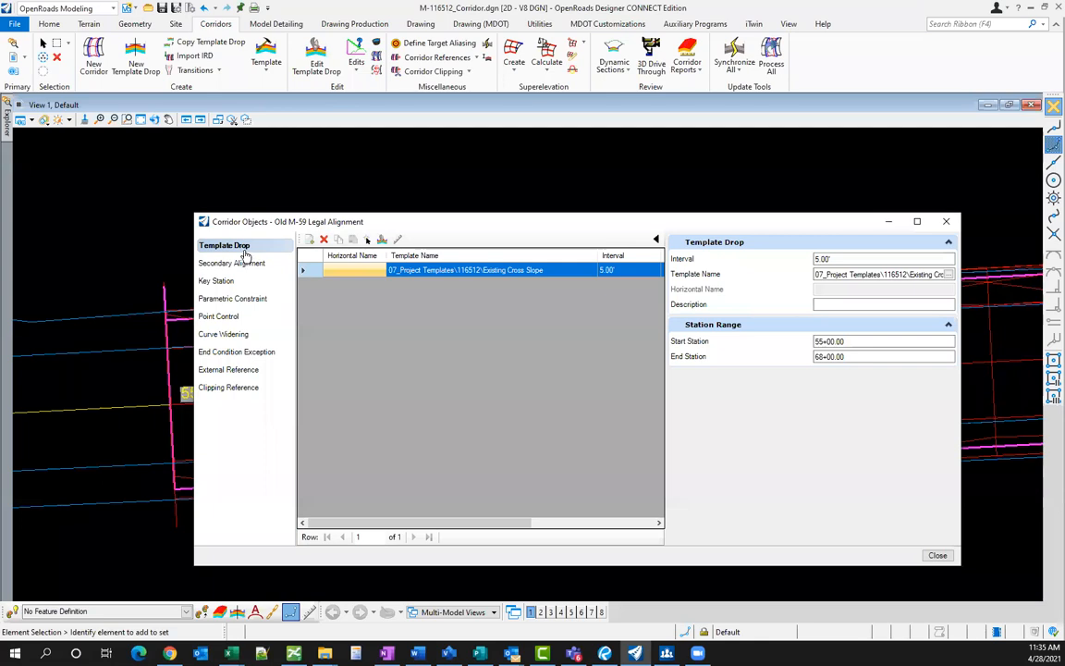
{"action": "left_click", "coordinate": [221, 316]}
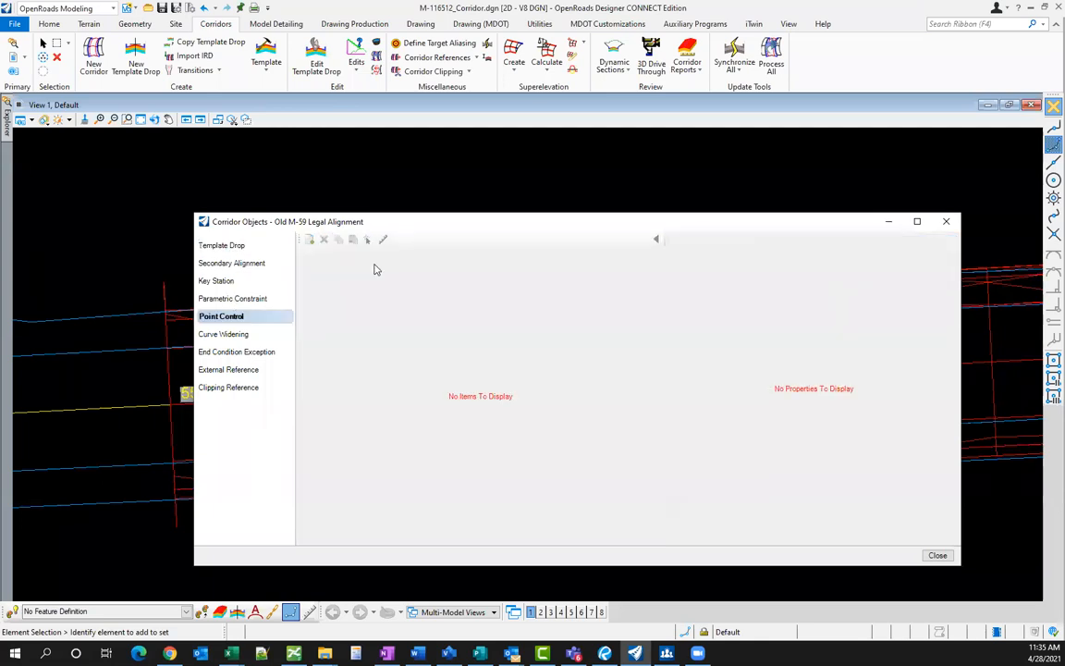
{"action": "left_click", "coordinate": [310, 240]}
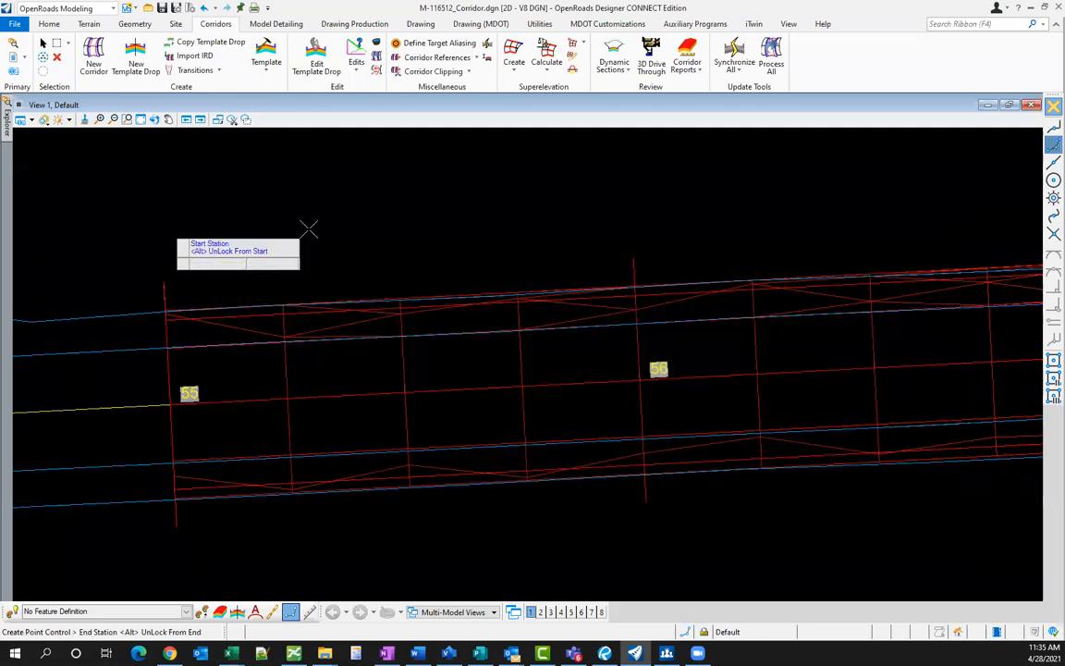
{"action": "left_click", "coordinate": [309, 228]}
{"action": "type", "text": "EOP_L"}
{"action": "key", "text": "Return"}
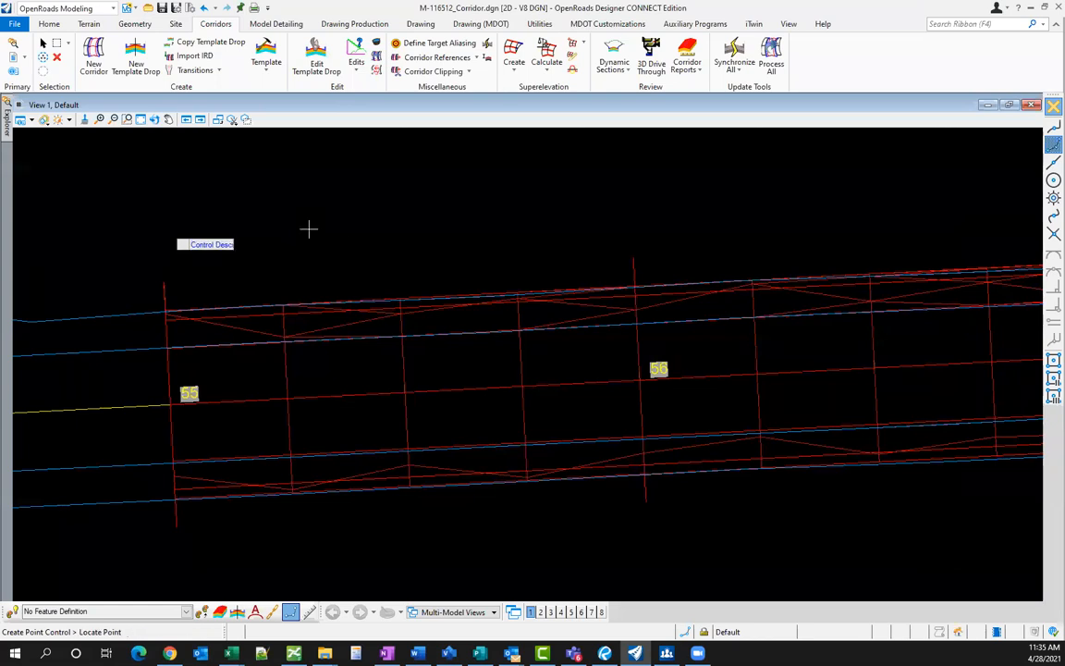
- Make it a horizontal linear-geometry control following EOP_L, not a secondary alignment, with default start/stop
{"action": "scroll", "coordinate": [166, 357], "scroll_direction": "up", "scroll_amount": 5}
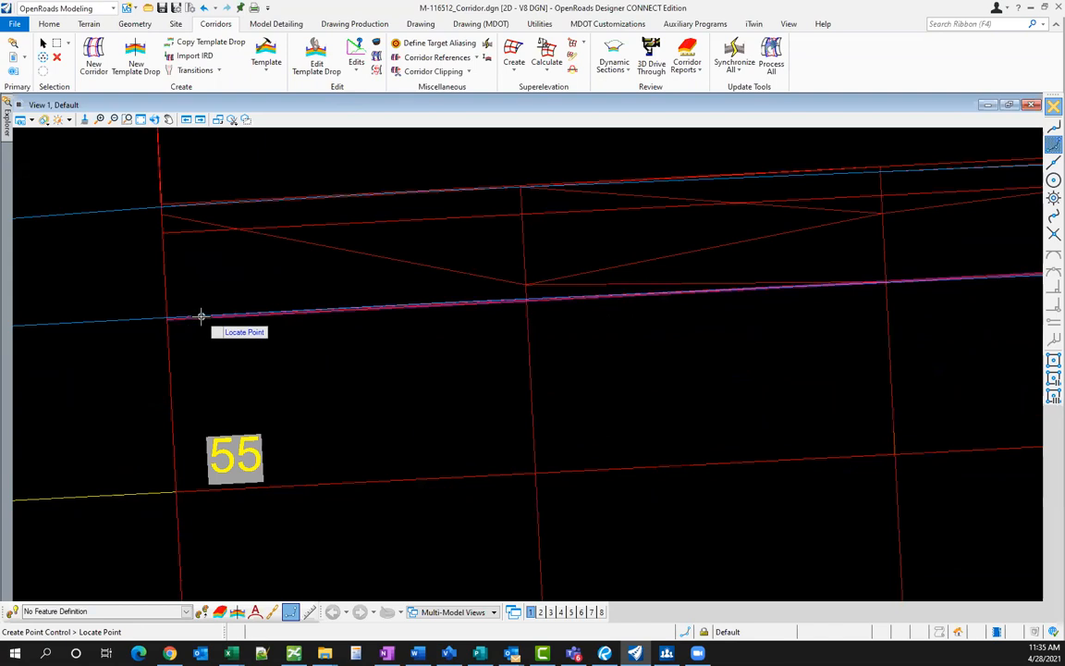
{"action": "left_click", "coordinate": [200, 314]}
{"action": "left_click", "coordinate": [214, 337]}
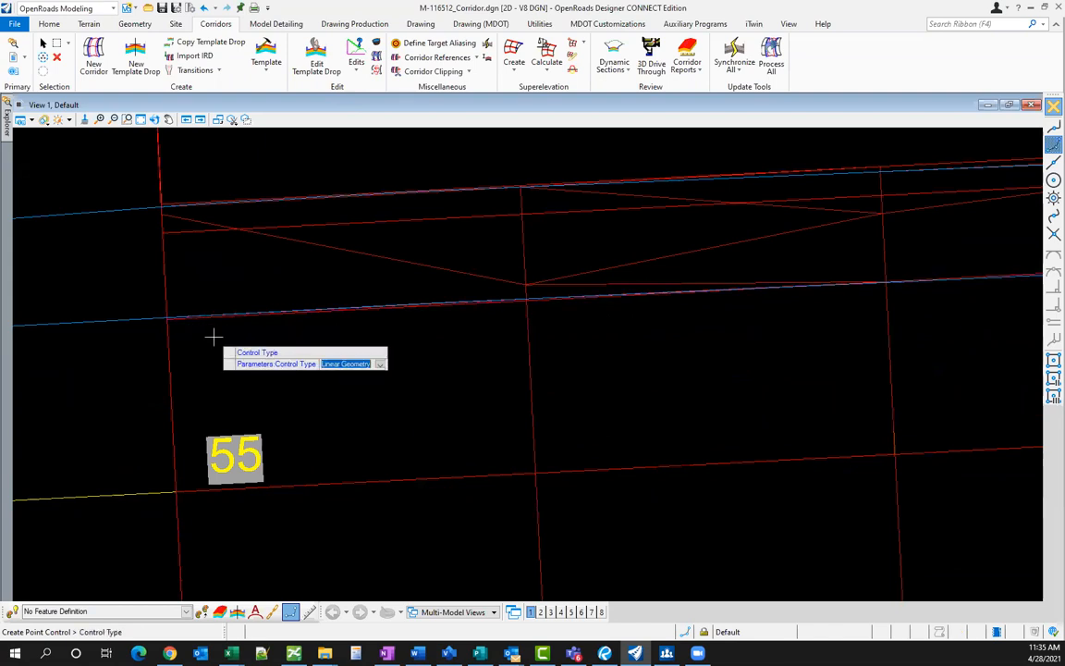
{"action": "left_click", "coordinate": [214, 336]}
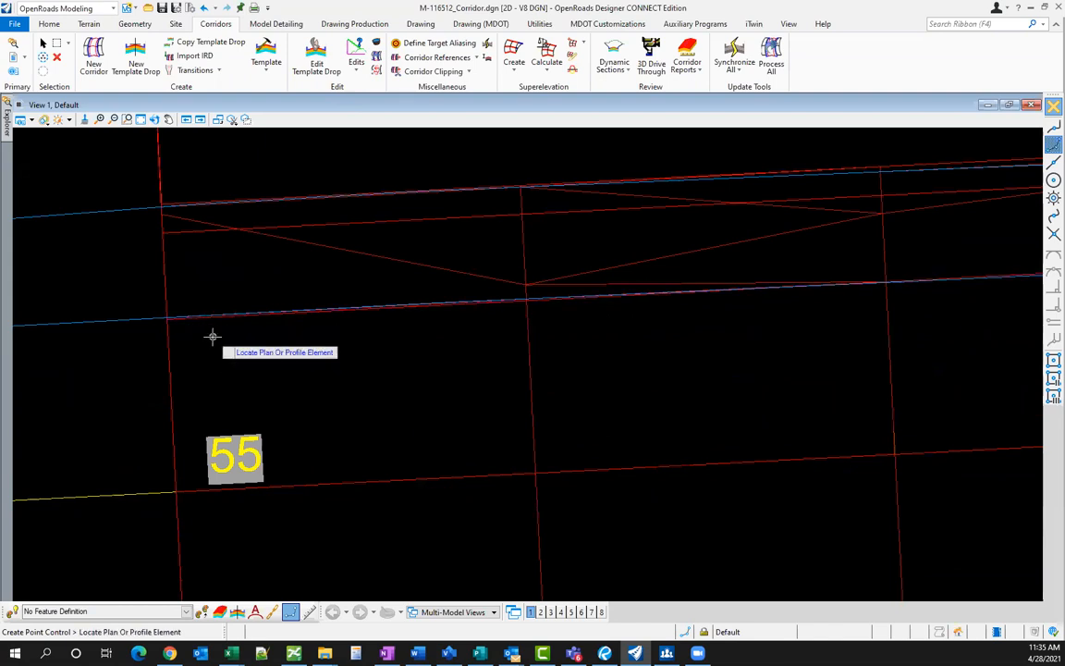
{"action": "left_click", "coordinate": [117, 317]}
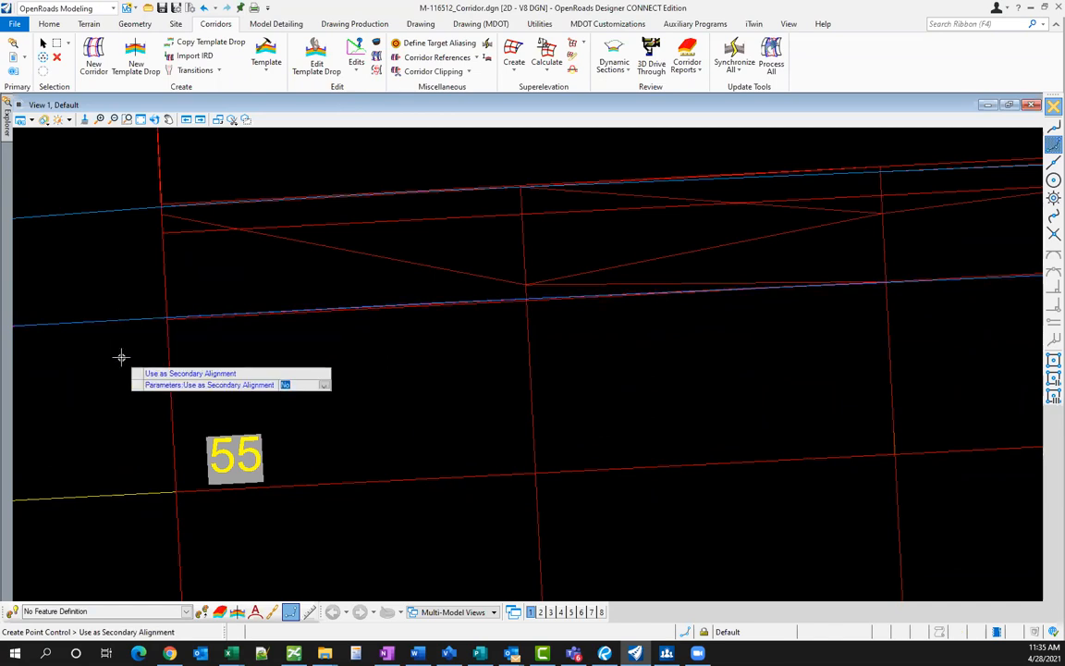
{"action": "left_click", "coordinate": [120, 357]}
{"action": "left_click", "coordinate": [120, 357]}
{"action": "left_click", "coordinate": [121, 357]}
{"action": "left_click", "coordinate": [120, 357]}
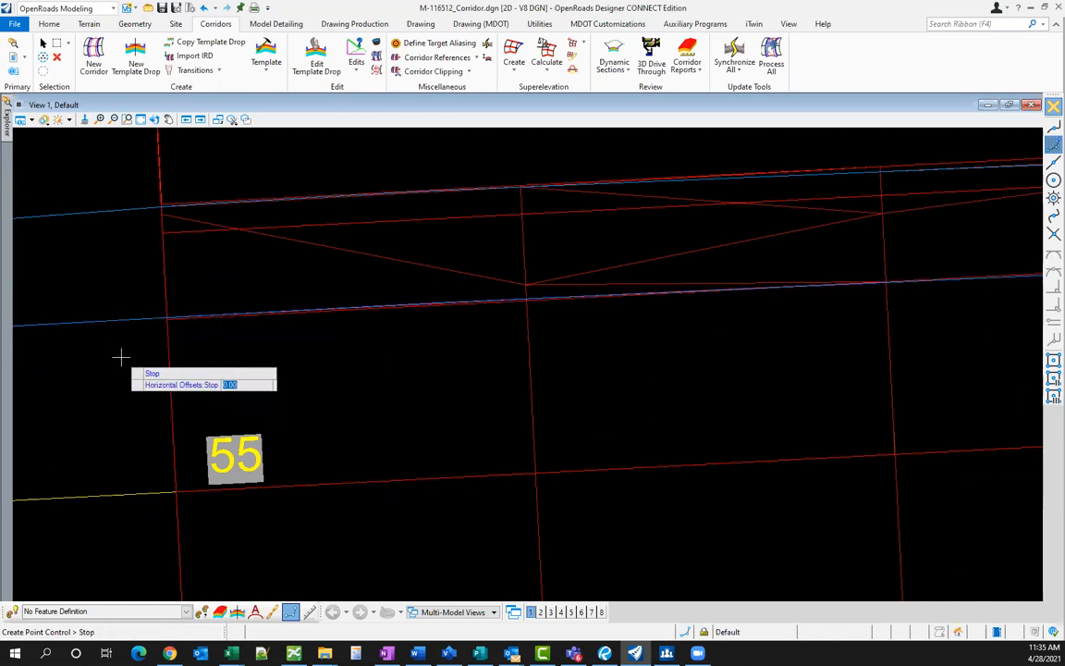
{"action": "left_click", "coordinate": [121, 357]}
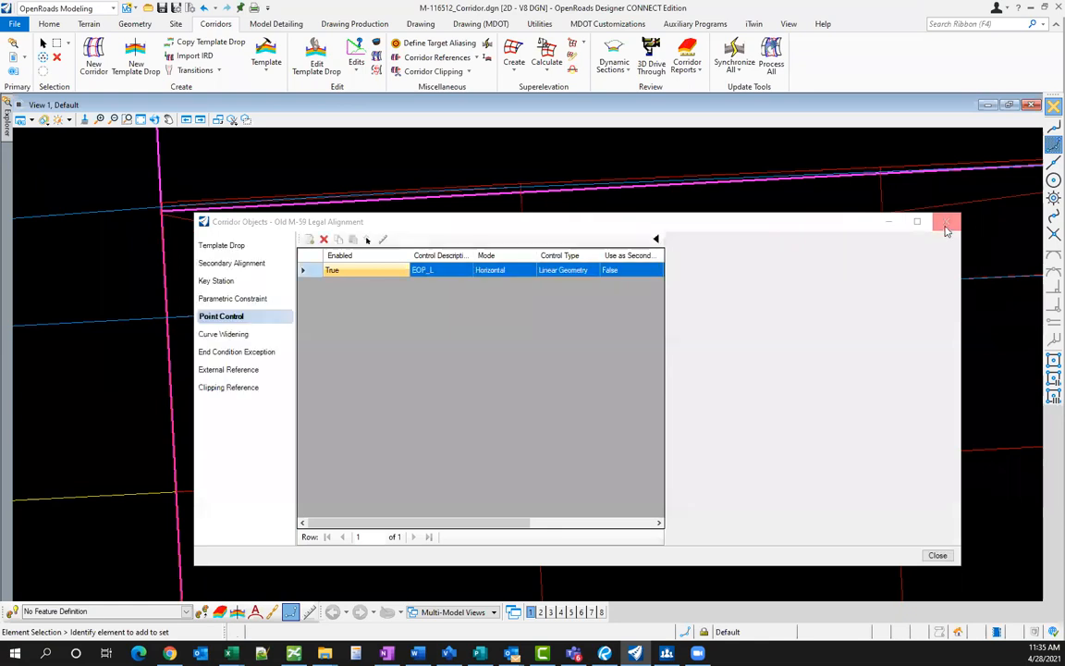
{"action": "left_click", "coordinate": [946, 223]}
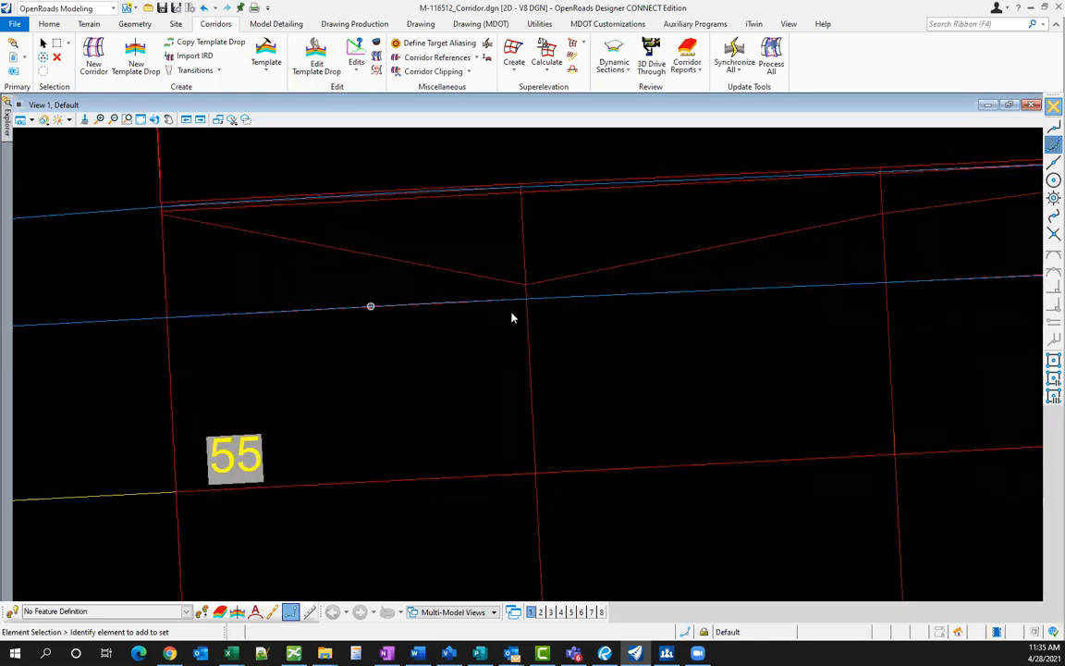
- Generate the Template Drop Report for the Old M-59 corridor from Corridor Reports and maximize the report window
{"action": "scroll", "coordinate": [365, 328], "scroll_direction": "down", "scroll_amount": 5}
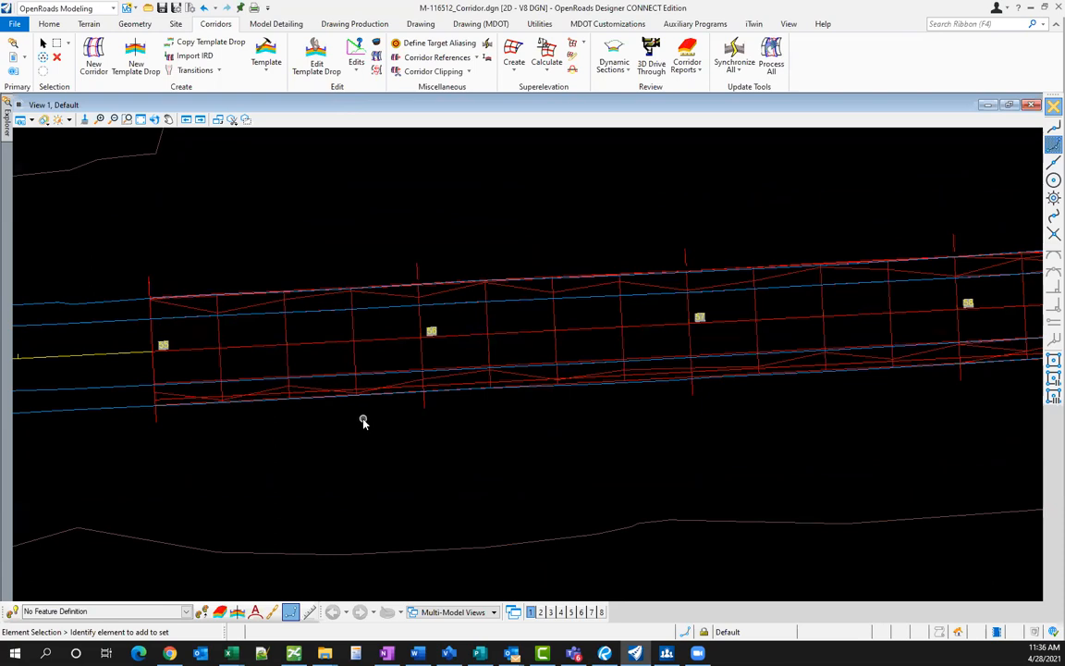
{"action": "scroll", "coordinate": [303, 424], "scroll_direction": "up", "scroll_amount": 1}
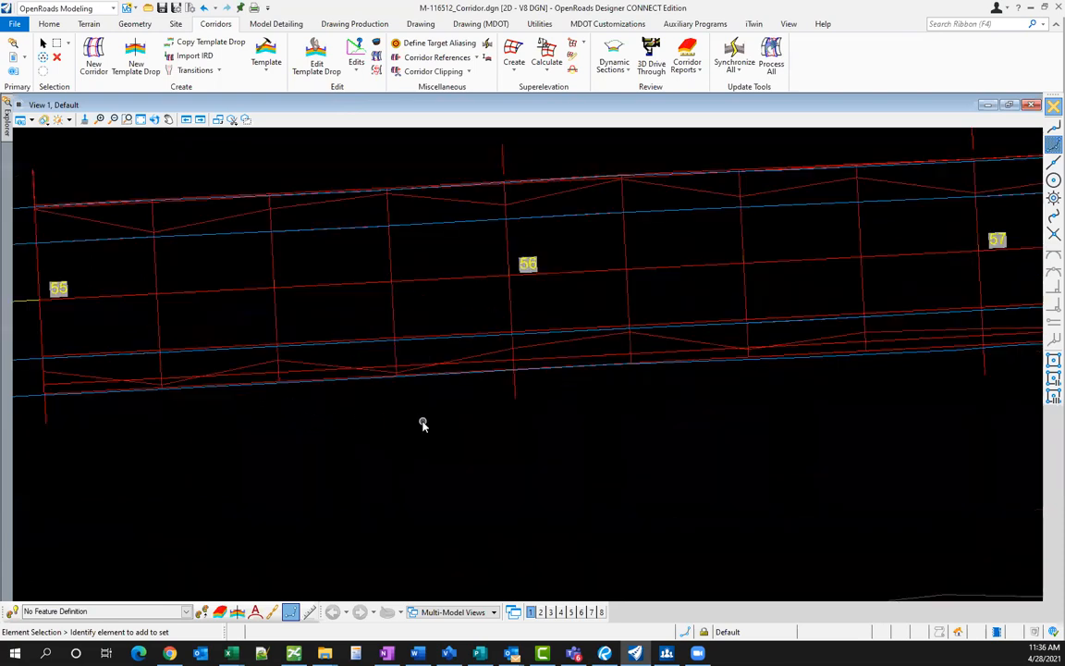
{"action": "scroll", "coordinate": [423, 426], "scroll_direction": "down", "scroll_amount": 1}
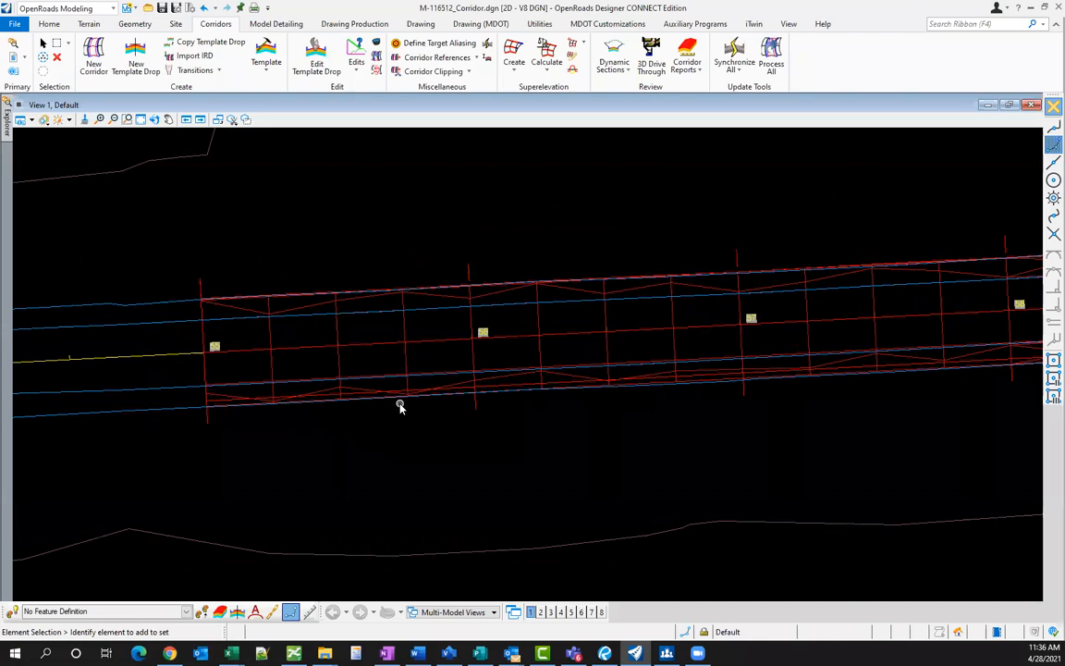
{"action": "scroll", "coordinate": [305, 417], "scroll_direction": "up", "scroll_amount": 1}
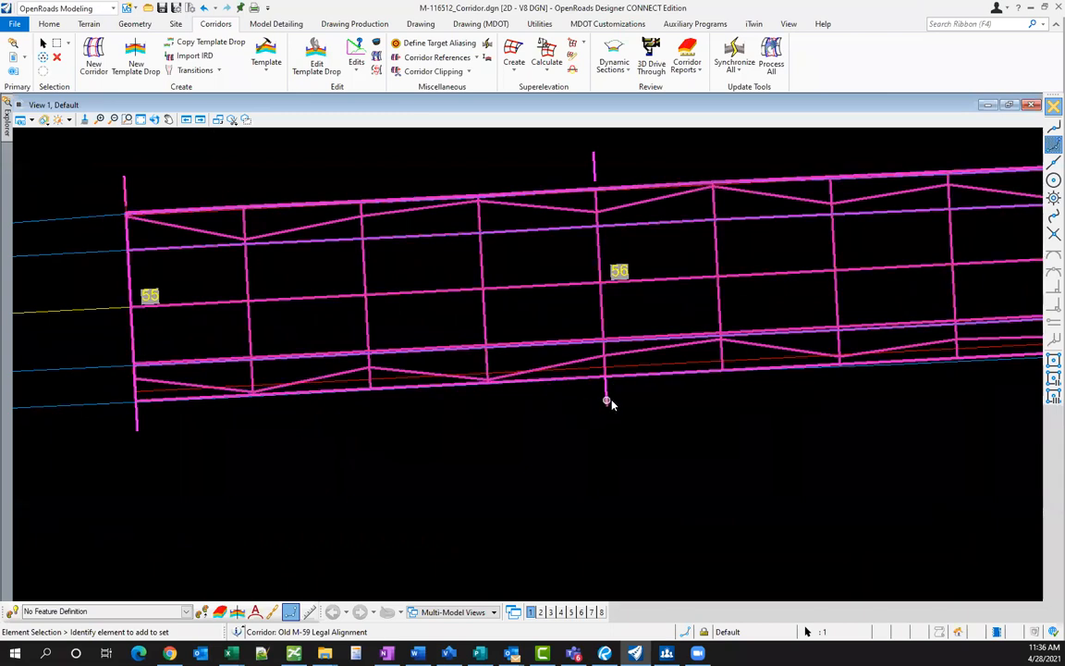
{"action": "mouse_move", "coordinate": [606, 401]}
{"action": "mouse_move", "coordinate": [670, 396]}
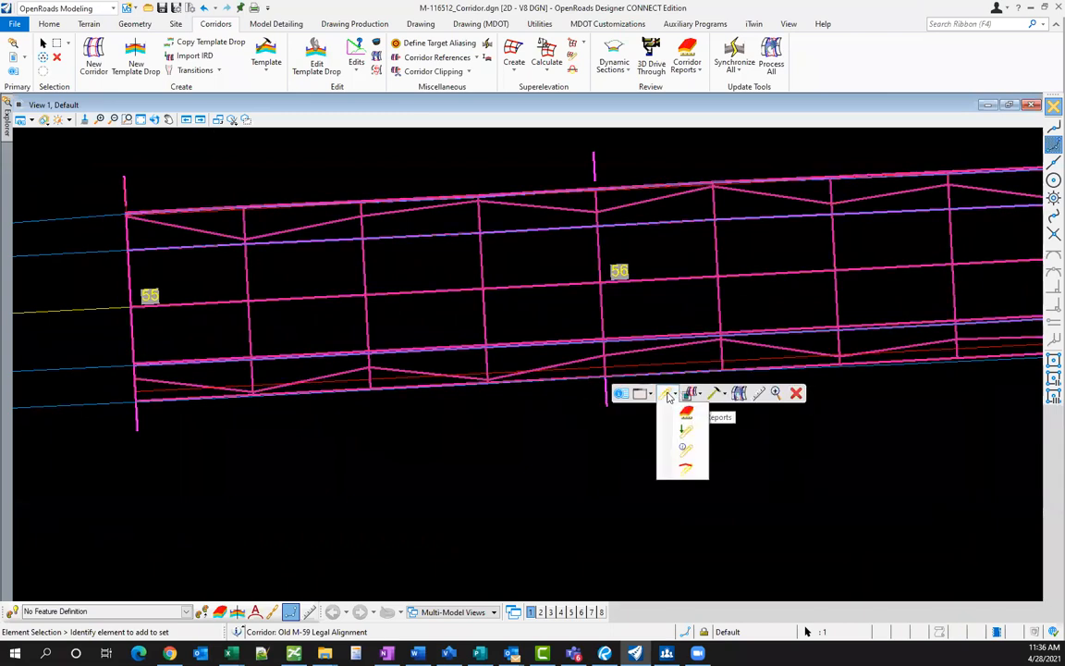
{"action": "left_click", "coordinate": [672, 446]}
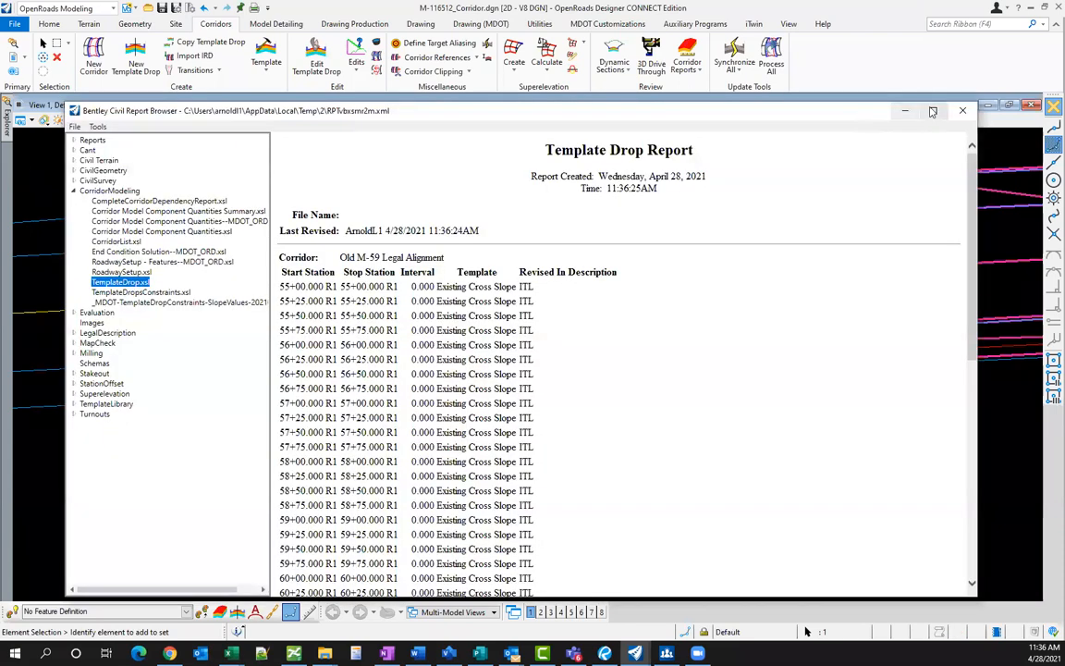
{"action": "left_click", "coordinate": [933, 110]}
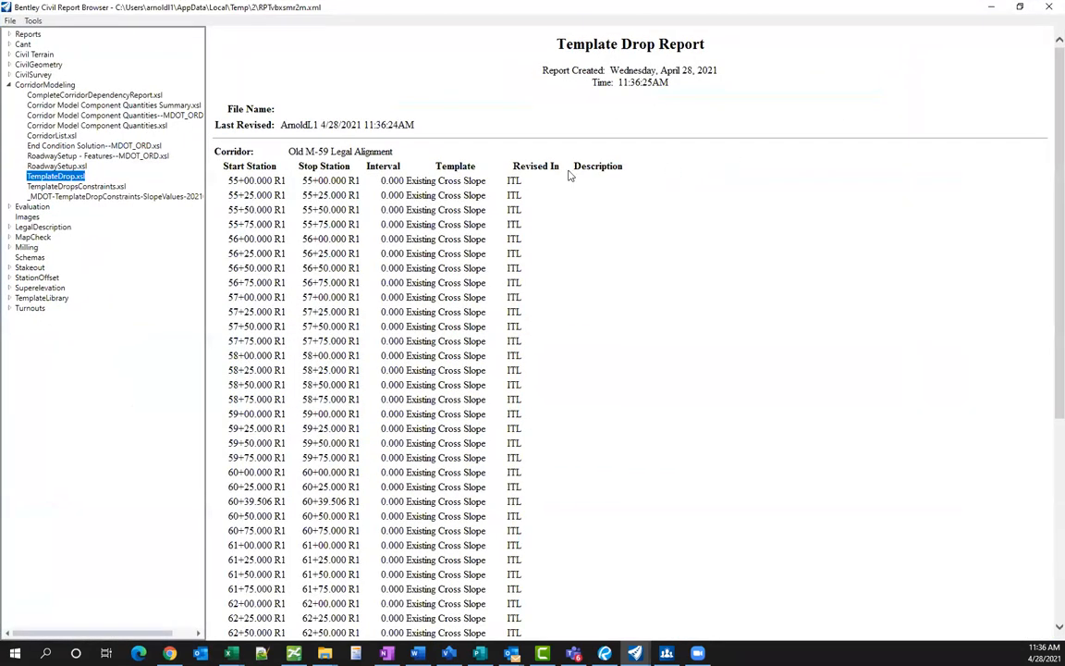
- Display the _MDOT TemplateDropConstraints SlopeValues report and inspect the first Lane_R width value
{"action": "left_click", "coordinate": [76, 197]}
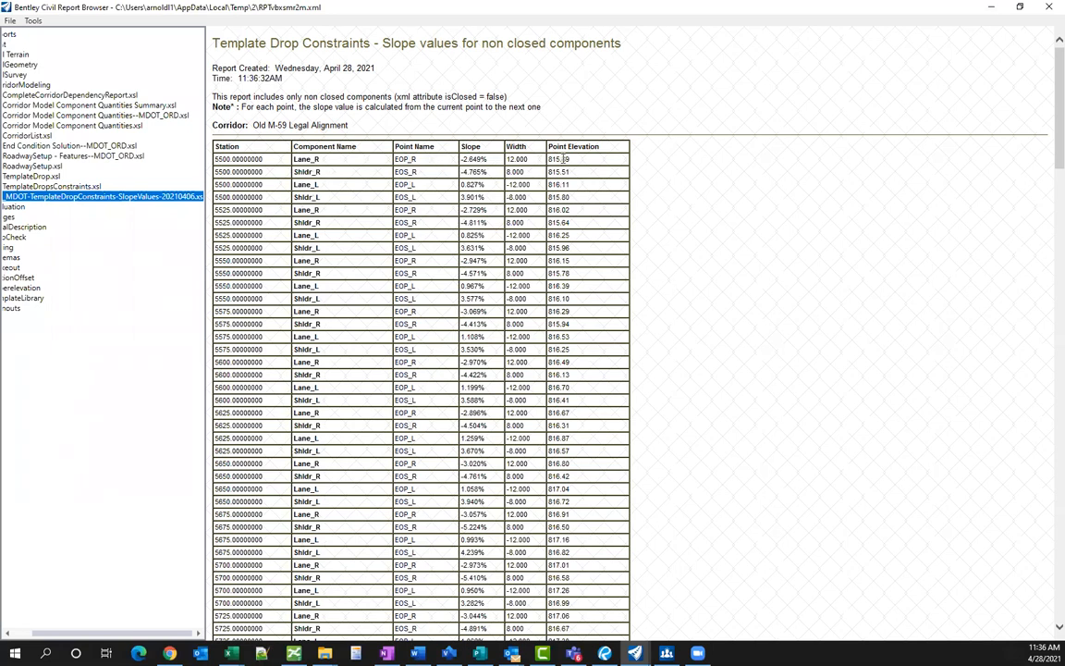
{"action": "left_click_drag", "start_coordinate": [531, 160], "coordinate": [508, 160]}
{"action": "left_click", "coordinate": [523, 159]}
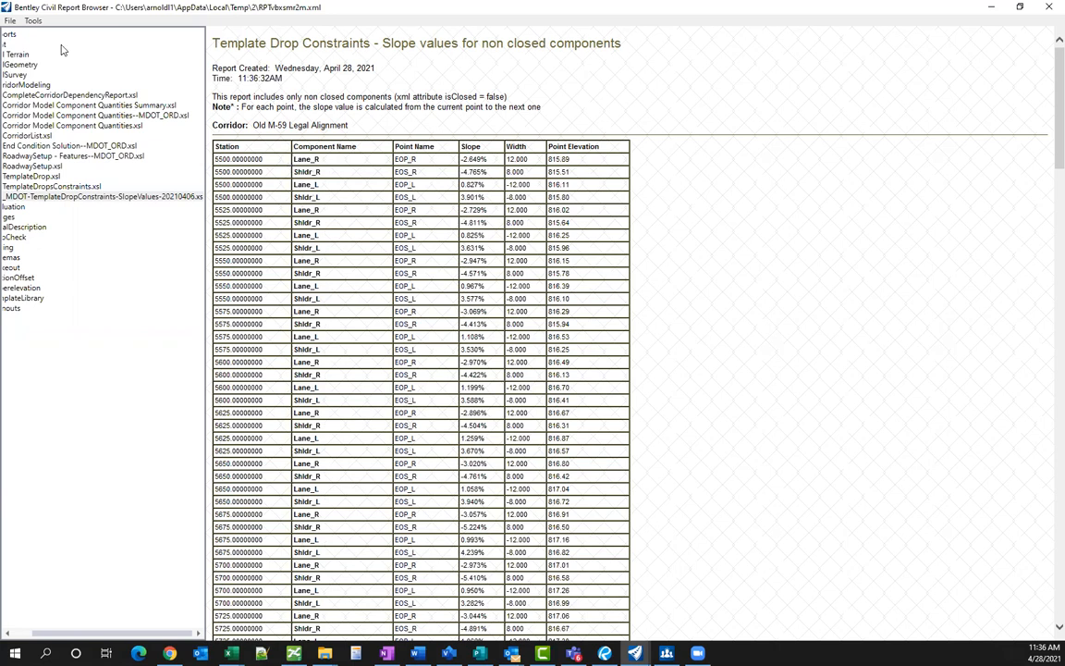
{"action": "left_click", "coordinate": [10, 21]}
{"action": "left_click", "coordinate": [37, 50]}
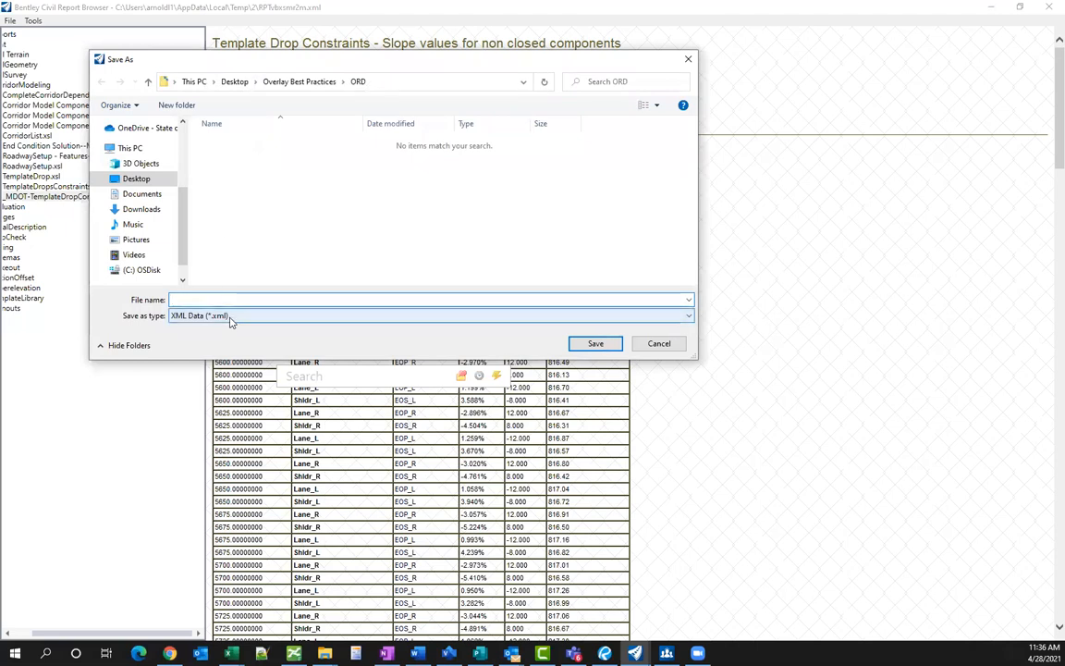
- Check the Save As file formats, cancel the save, and export the report to Microsoft Excel
{"action": "left_click", "coordinate": [230, 315]}
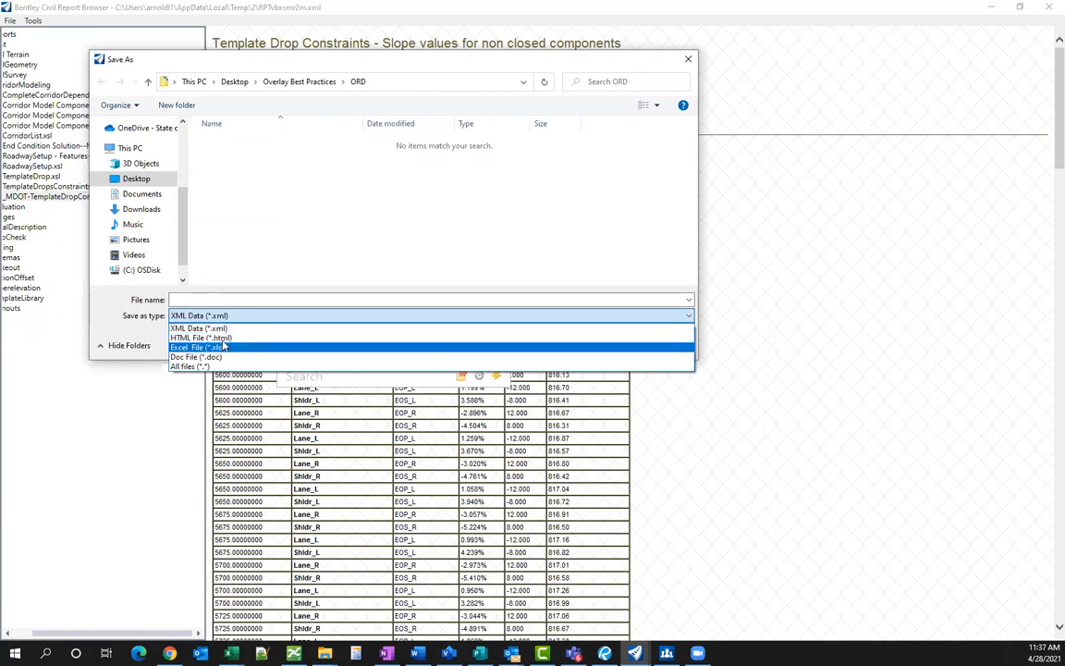
{"action": "left_click", "coordinate": [275, 244]}
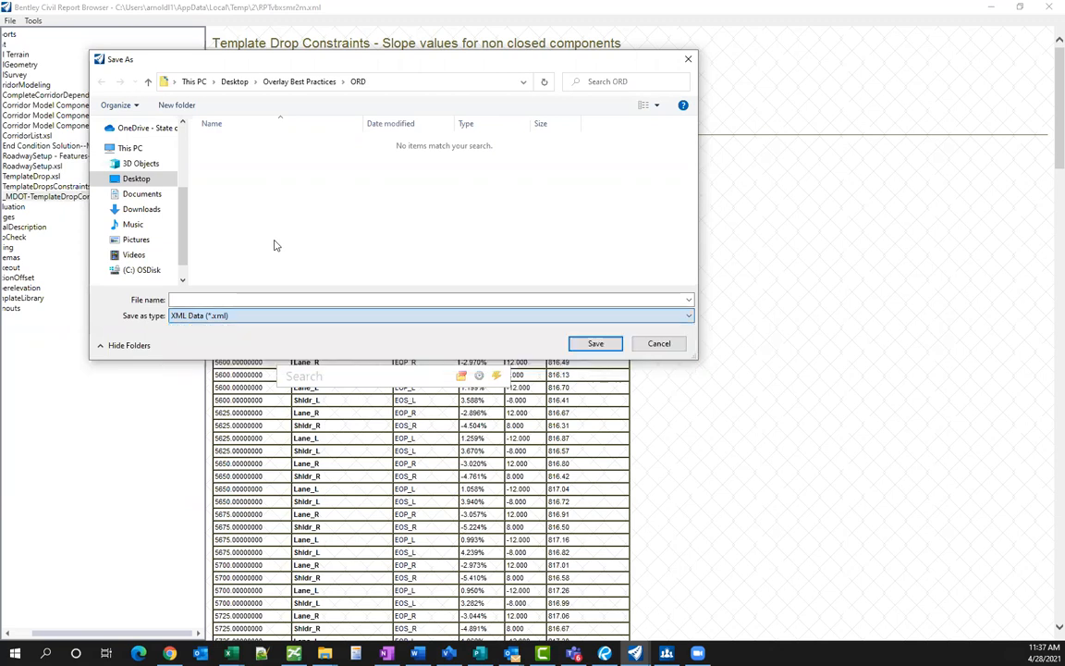
{"action": "left_click", "coordinate": [651, 343]}
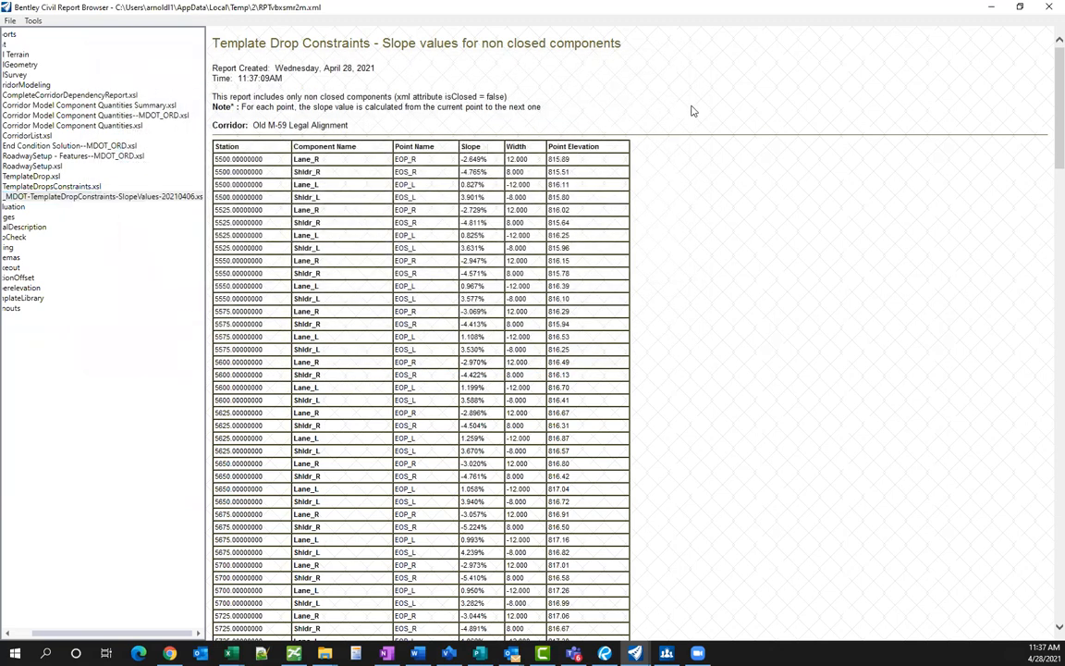
{"action": "right_click", "coordinate": [403, 74]}
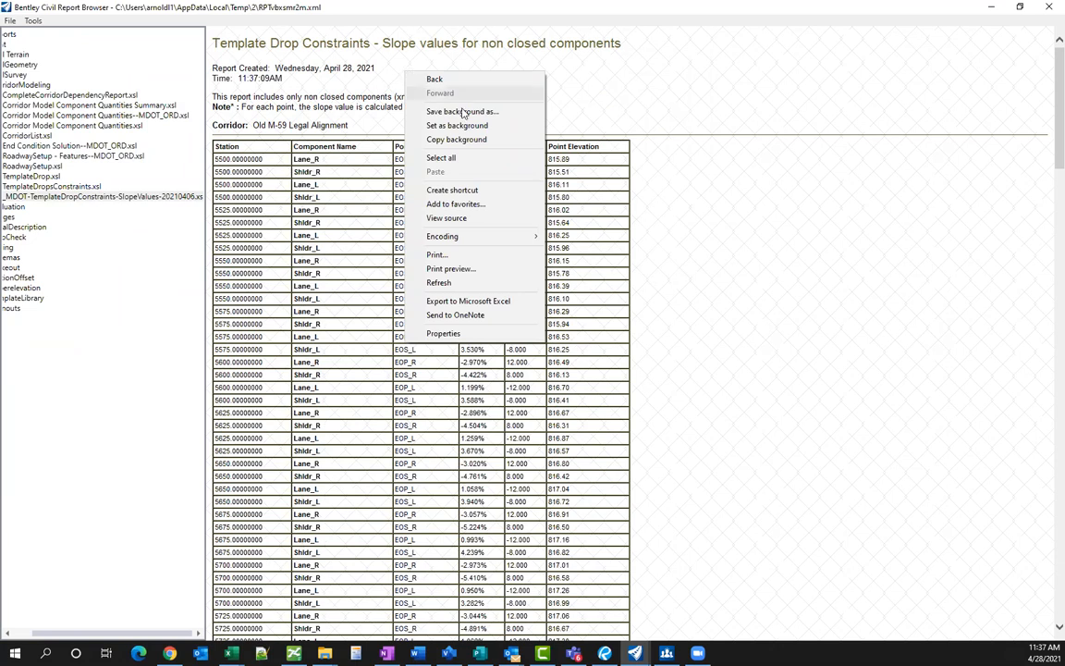
{"action": "left_click", "coordinate": [469, 302]}
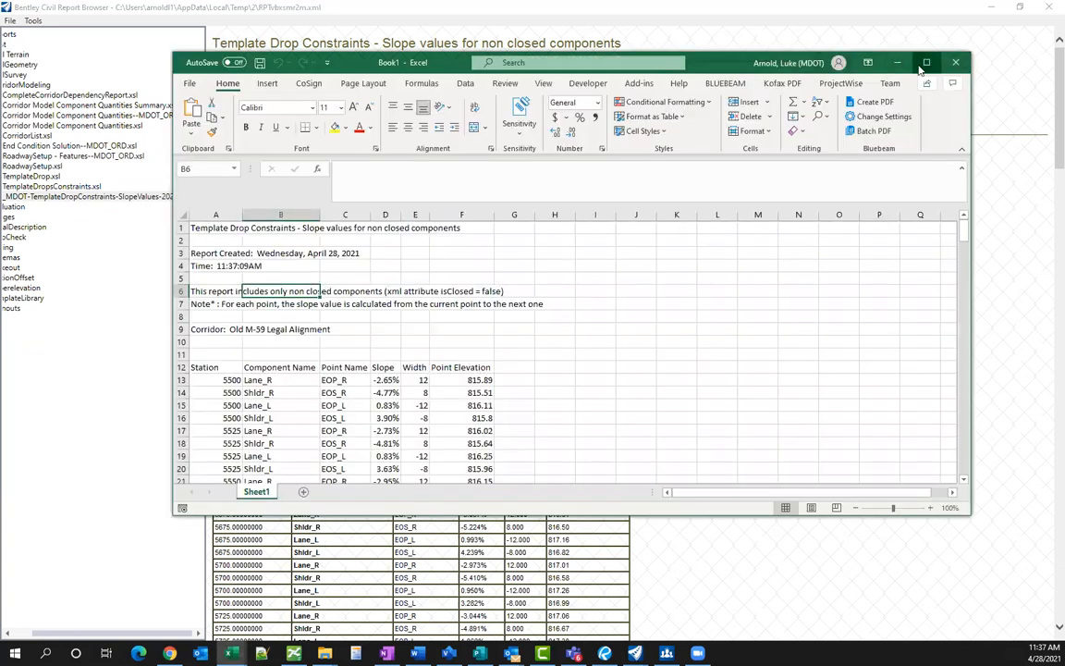
- Maximize Book1 and inspect cells B13 and B17 (Lane_R), C16 (EOS_L) and B16 (Shldr_L)
{"action": "left_click", "coordinate": [928, 63]}
{"action": "left_click", "coordinate": [509, 288]}
{"action": "left_click", "coordinate": [125, 330]}
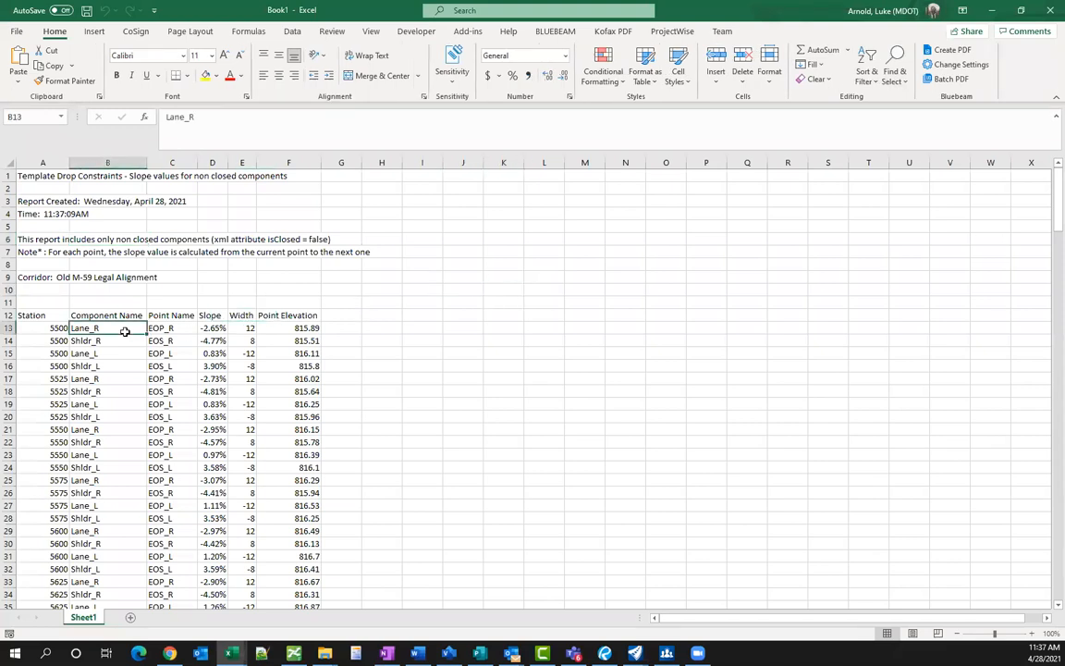
{"action": "scroll", "coordinate": [124, 332], "scroll_direction": "down", "scroll_amount": 1}
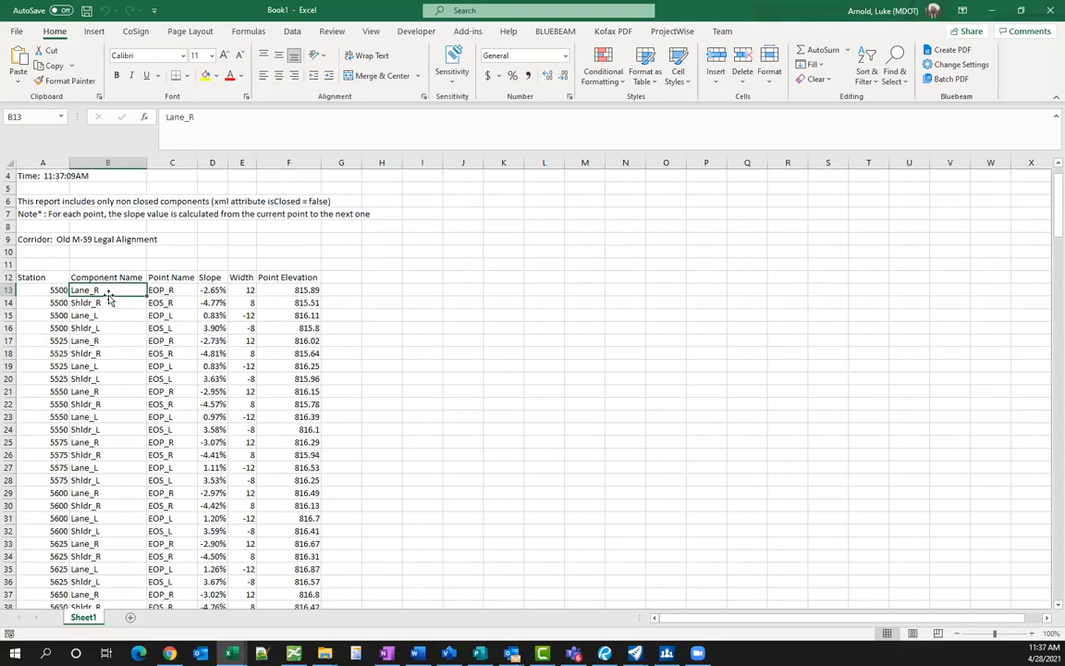
{"action": "scroll", "coordinate": [108, 295], "scroll_direction": "down", "scroll_amount": 5}
{"action": "scroll", "coordinate": [108, 295], "scroll_direction": "up", "scroll_amount": 1}
{"action": "scroll", "coordinate": [108, 295], "scroll_direction": "up", "scroll_amount": 6}
{"action": "scroll", "coordinate": [107, 337], "scroll_direction": "down", "scroll_amount": 1}
{"action": "left_click", "coordinate": [107, 340]}
{"action": "scroll", "coordinate": [108, 338], "scroll_direction": "down", "scroll_amount": 1}
{"action": "scroll", "coordinate": [107, 337], "scroll_direction": "up", "scroll_amount": 1}
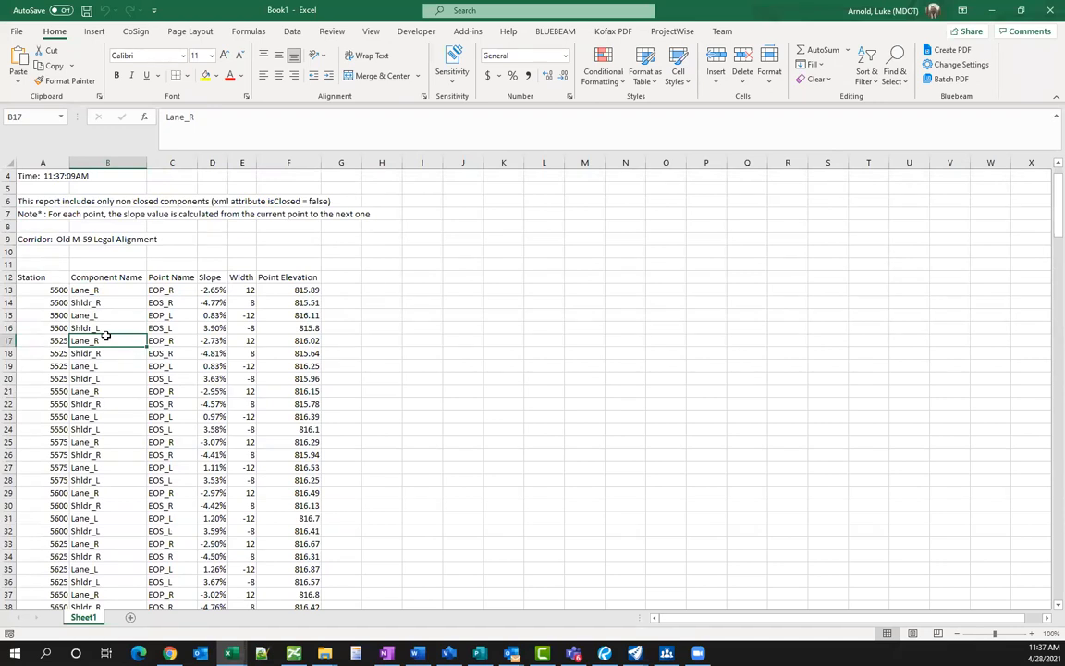
{"action": "left_click", "coordinate": [165, 327]}
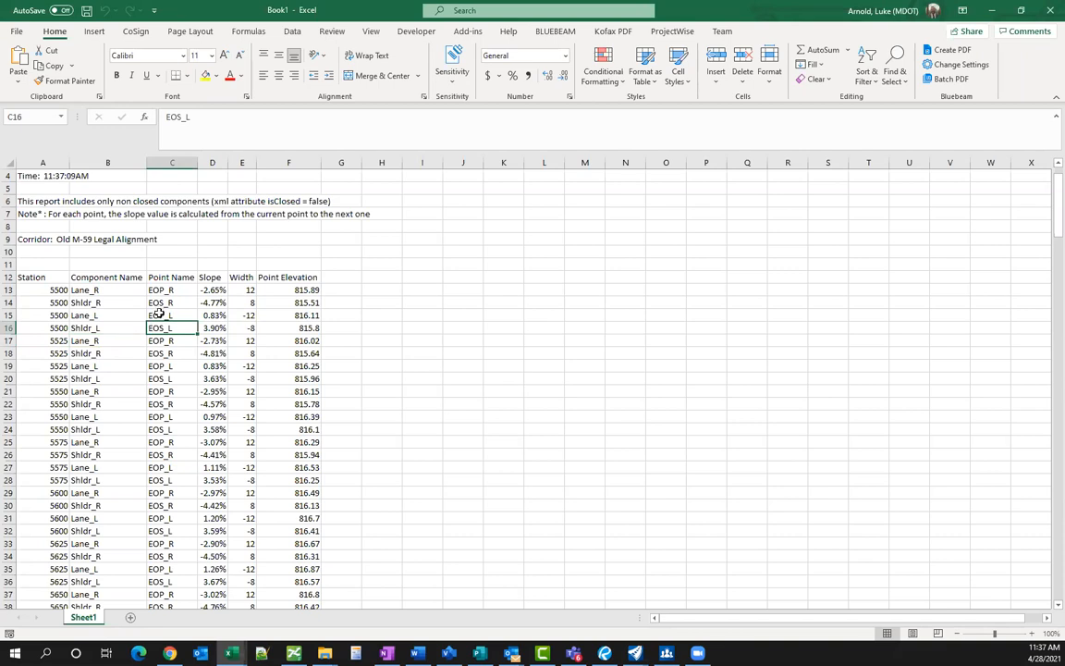
{"action": "left_click", "coordinate": [134, 329]}
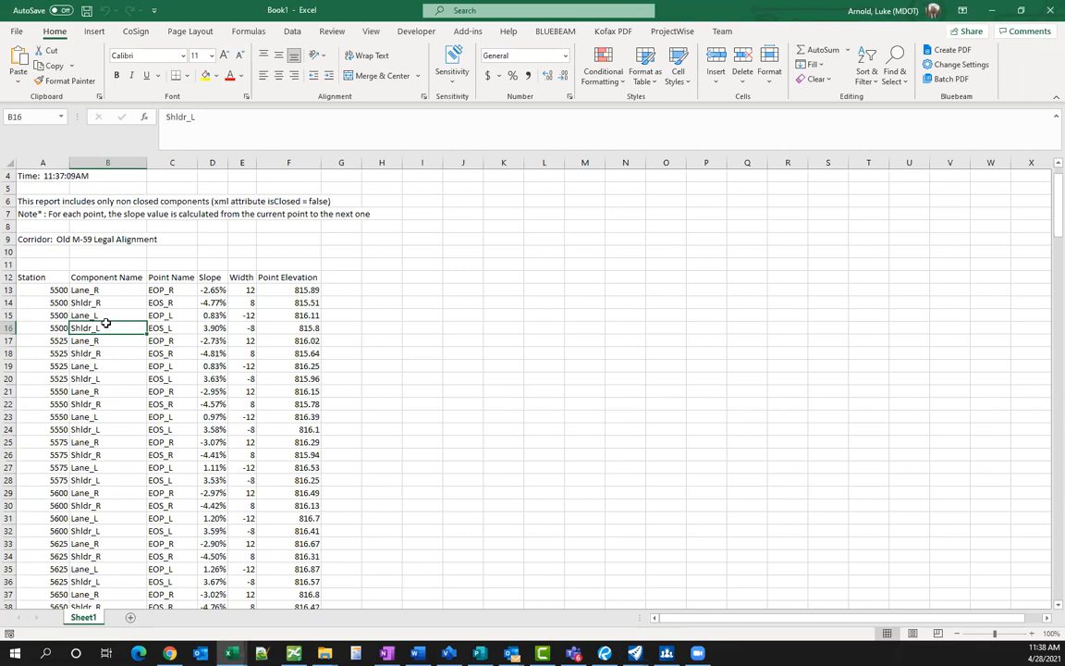
- Convert A12:F228 into Table1 with headers and summarize it in a PivotTable on a new worksheet
{"action": "key", "text": "ctrl+a"}
{"action": "key", "text": "ctrl+t"}
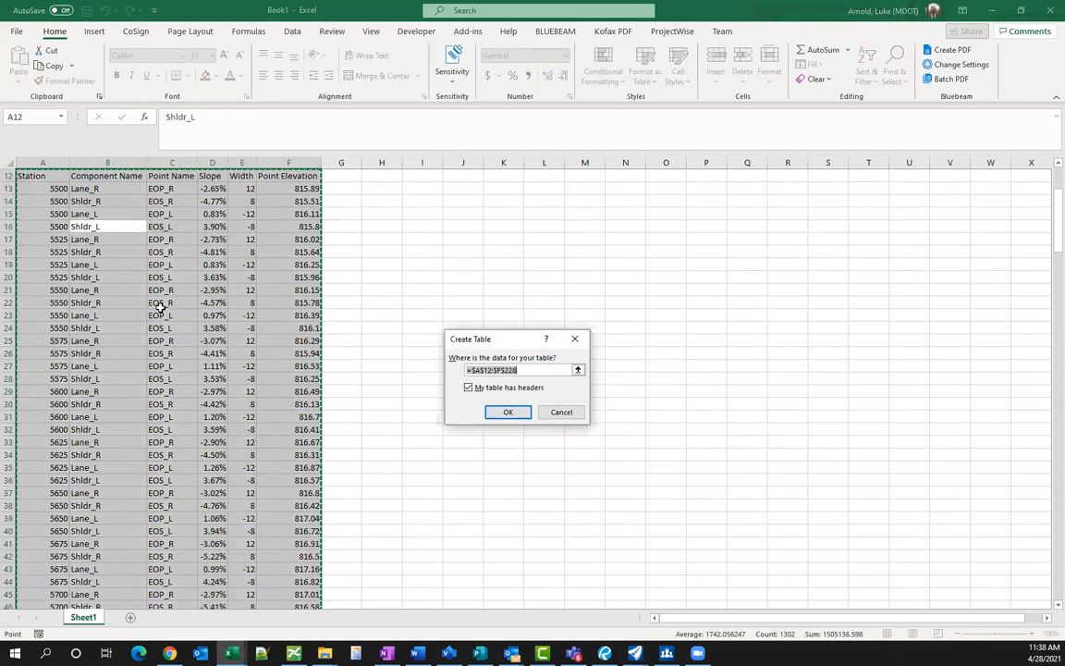
{"action": "left_click", "coordinate": [510, 414]}
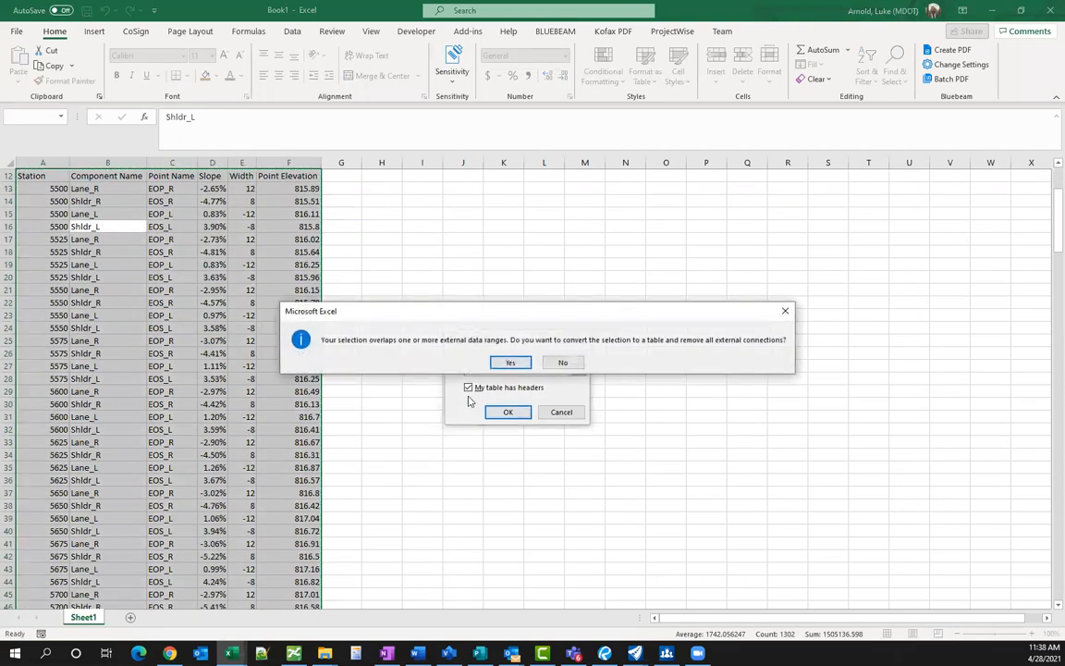
{"action": "left_click", "coordinate": [510, 361]}
{"action": "left_click", "coordinate": [238, 266]}
{"action": "scroll", "coordinate": [256, 275], "scroll_direction": "up", "scroll_amount": 1}
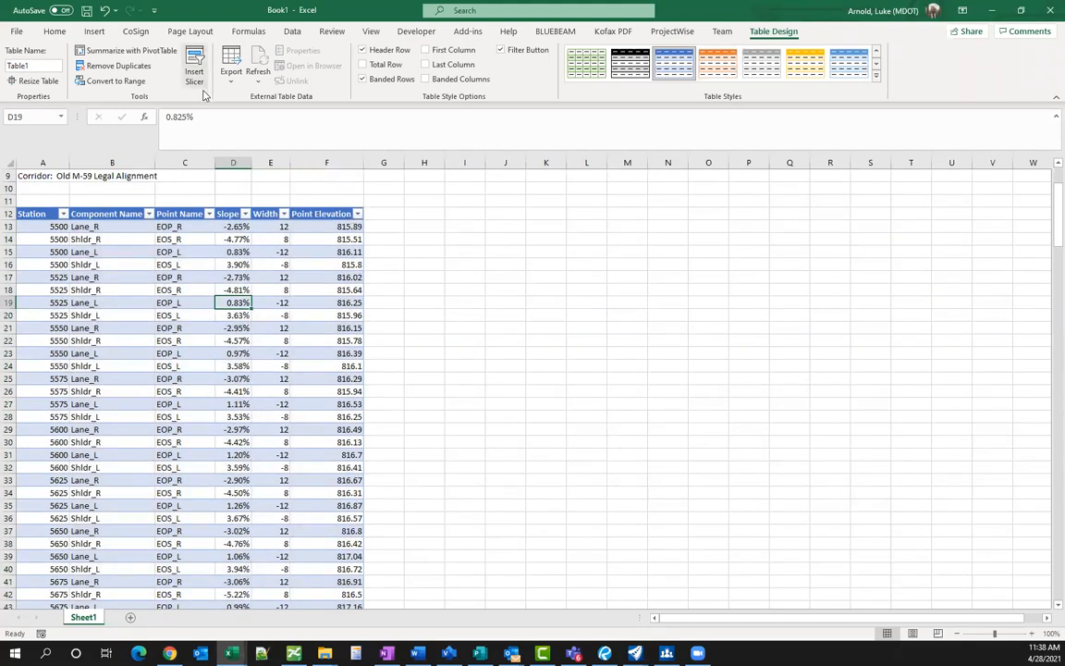
{"action": "left_click", "coordinate": [123, 52]}
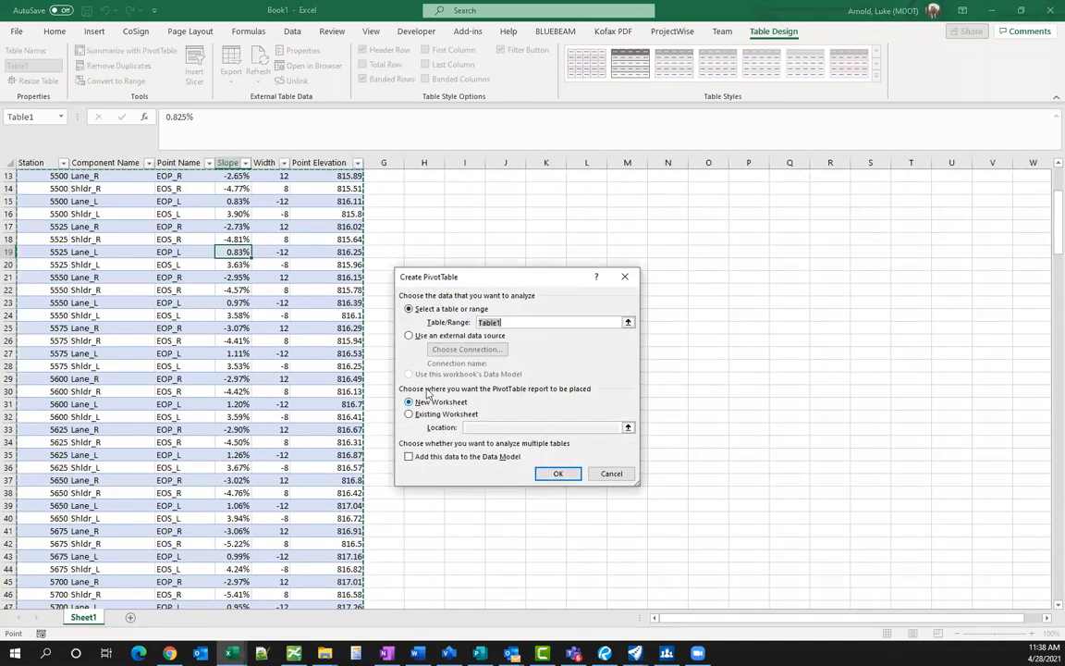
{"action": "left_click", "coordinate": [564, 474]}
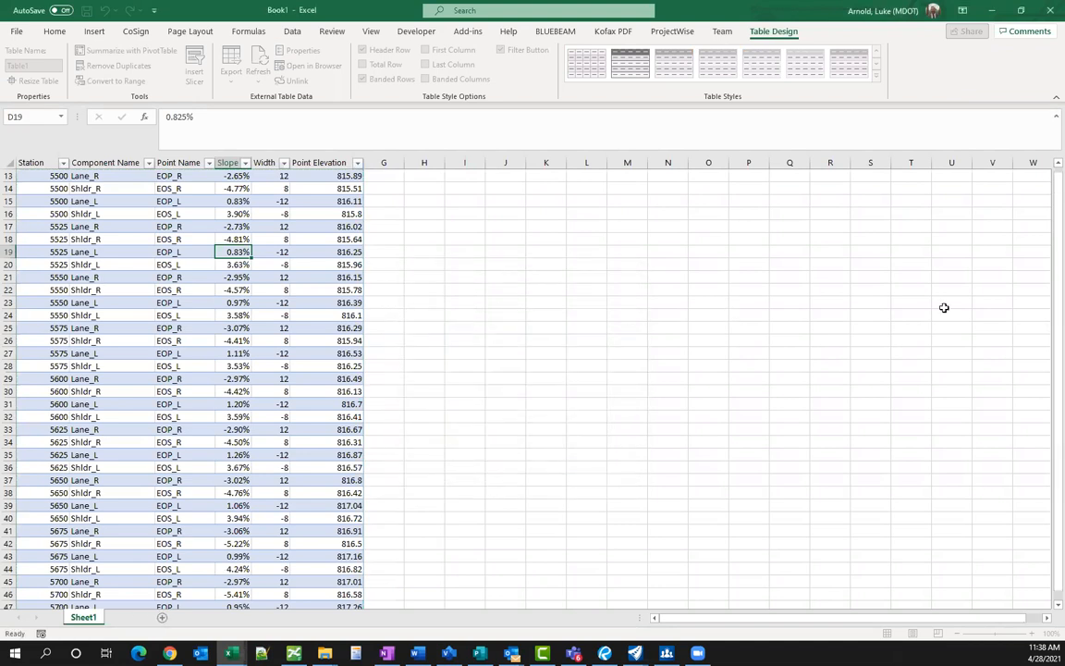
- Add Station to the PivotTable and inspect Lane_L slope at 5500 and Shldr_L slope at 5550
{"action": "left_click_drag", "start_coordinate": [912, 342], "coordinate": [978, 367]}
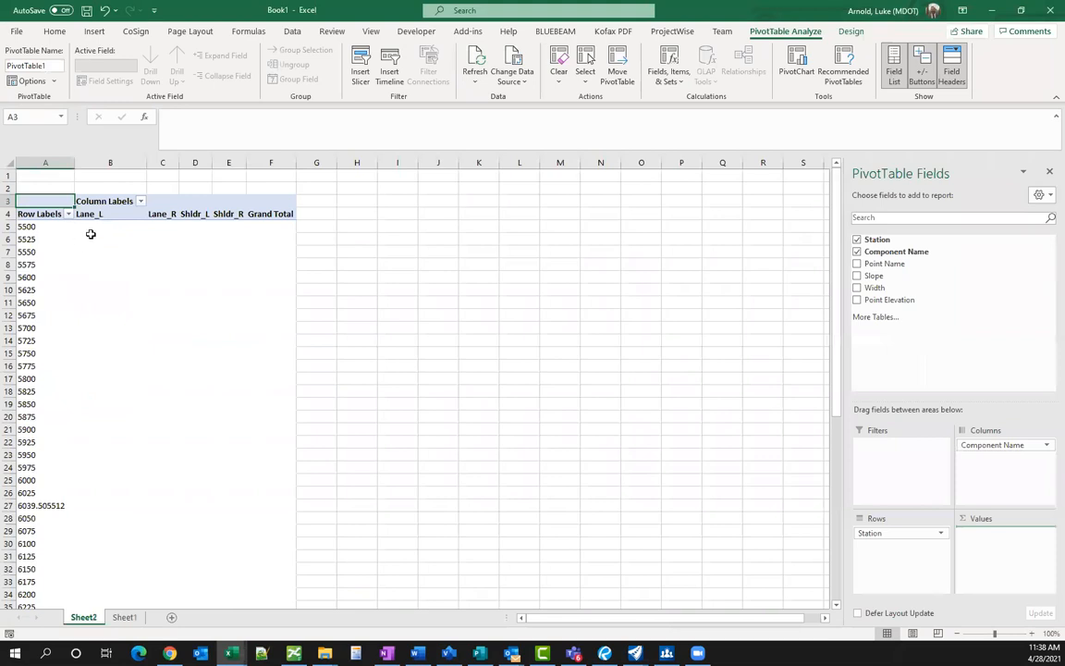
{"action": "left_click", "coordinate": [104, 228]}
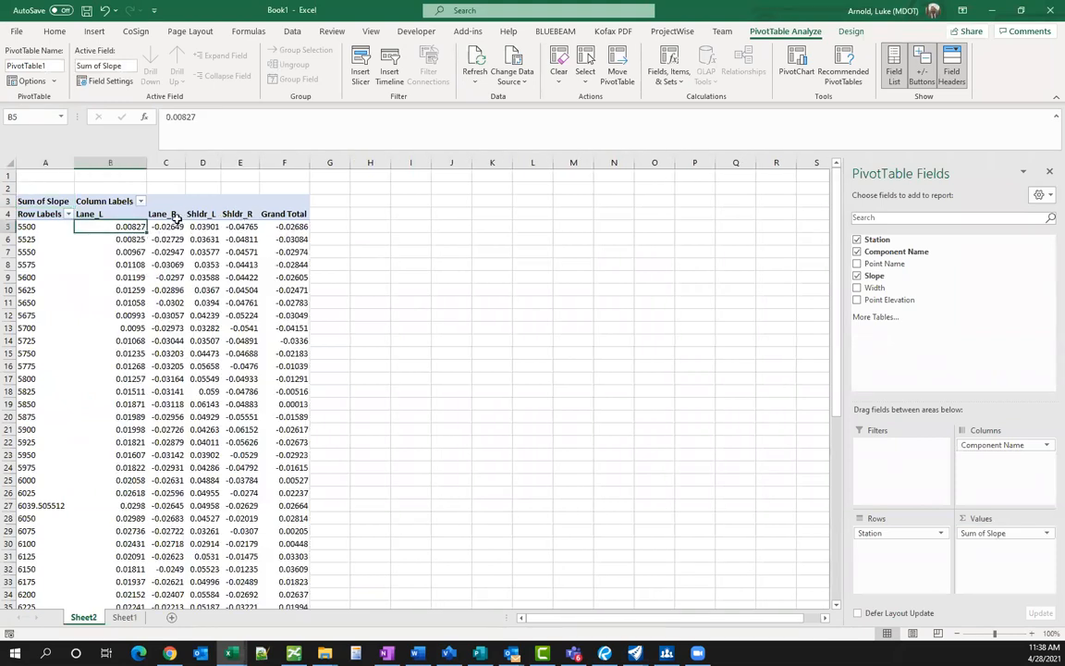
{"action": "left_click", "coordinate": [44, 229]}
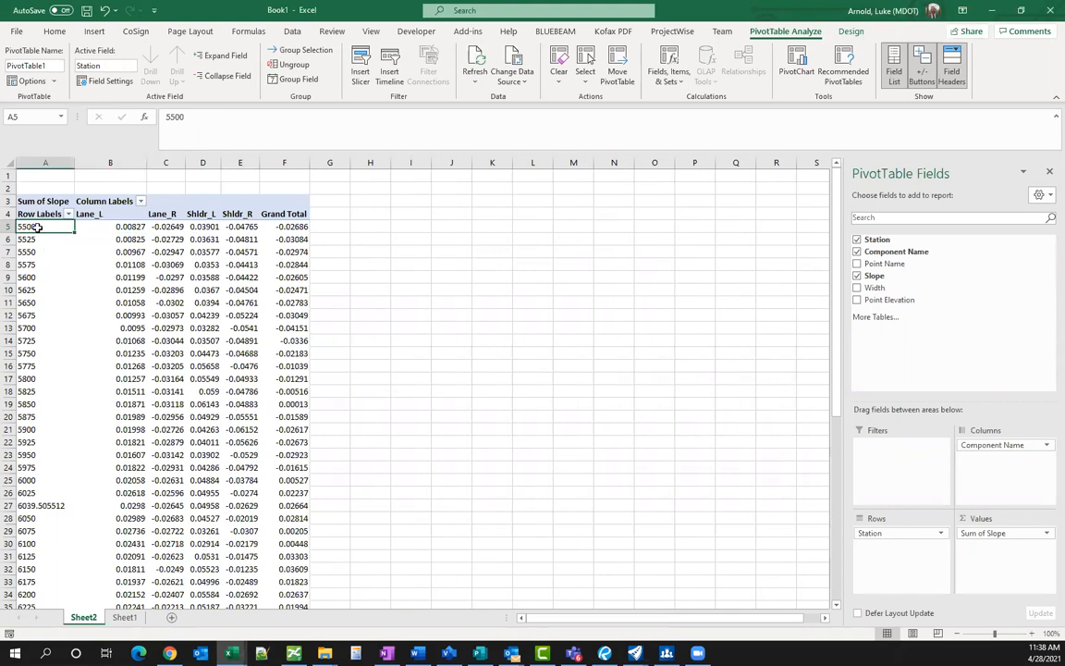
{"action": "left_click", "coordinate": [114, 216]}
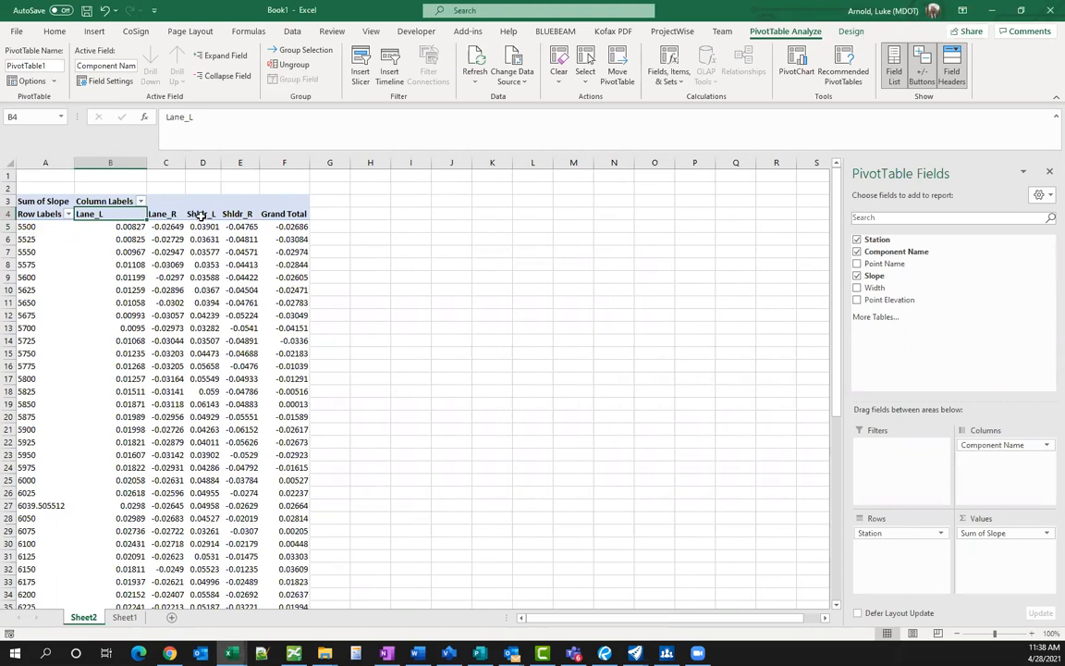
{"action": "left_click", "coordinate": [204, 251]}
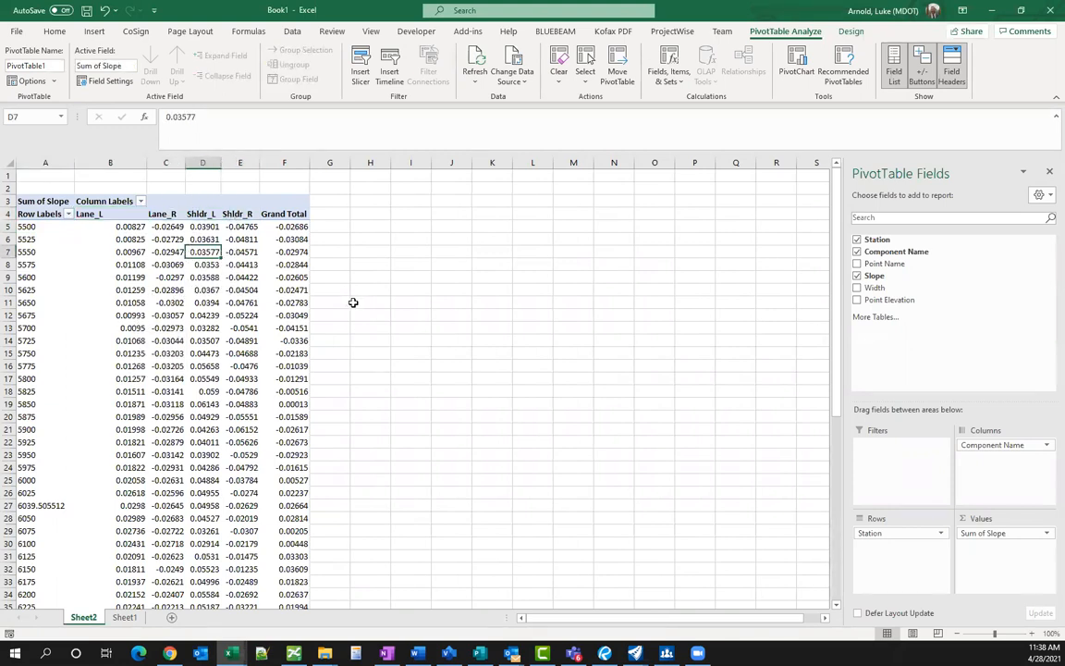
{"action": "left_click", "coordinate": [796, 67]}
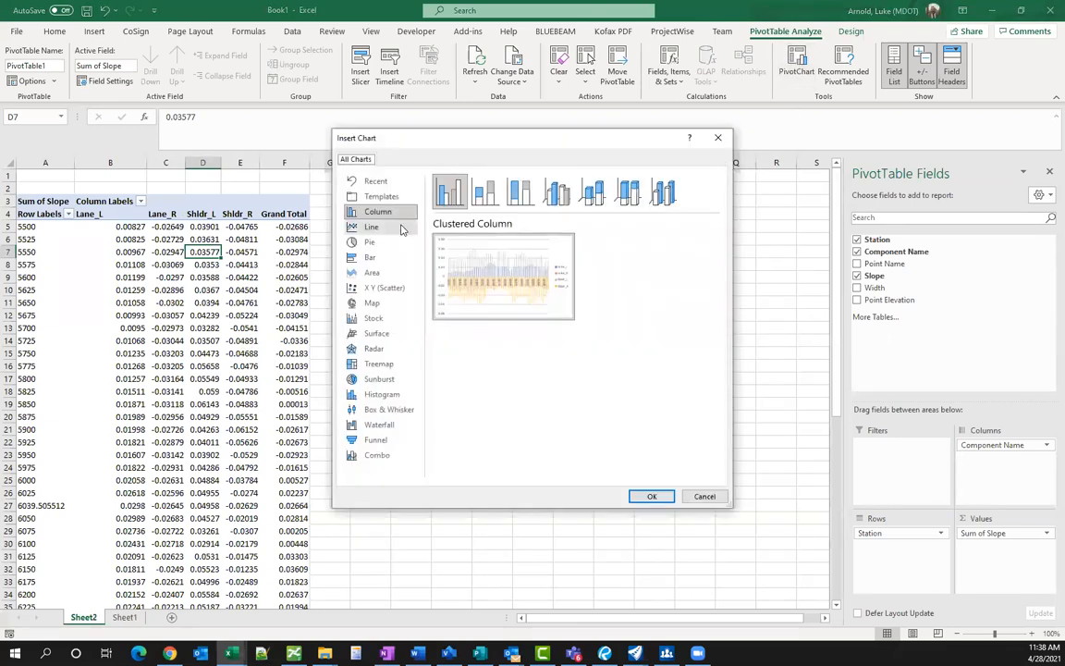
- Insert a line chart beside the table, enlarge it, and filter it to show only Lane_L
{"action": "left_click", "coordinate": [403, 226]}
{"action": "left_click", "coordinate": [652, 497]}
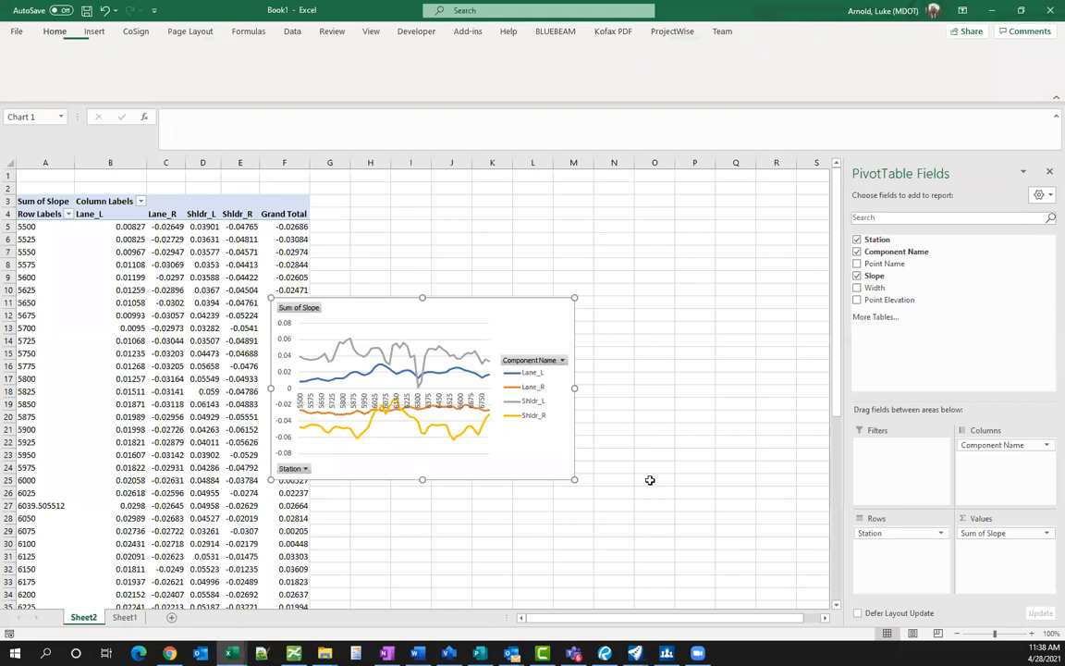
{"action": "left_click_drag", "start_coordinate": [442, 299], "coordinate": [559, 188]}
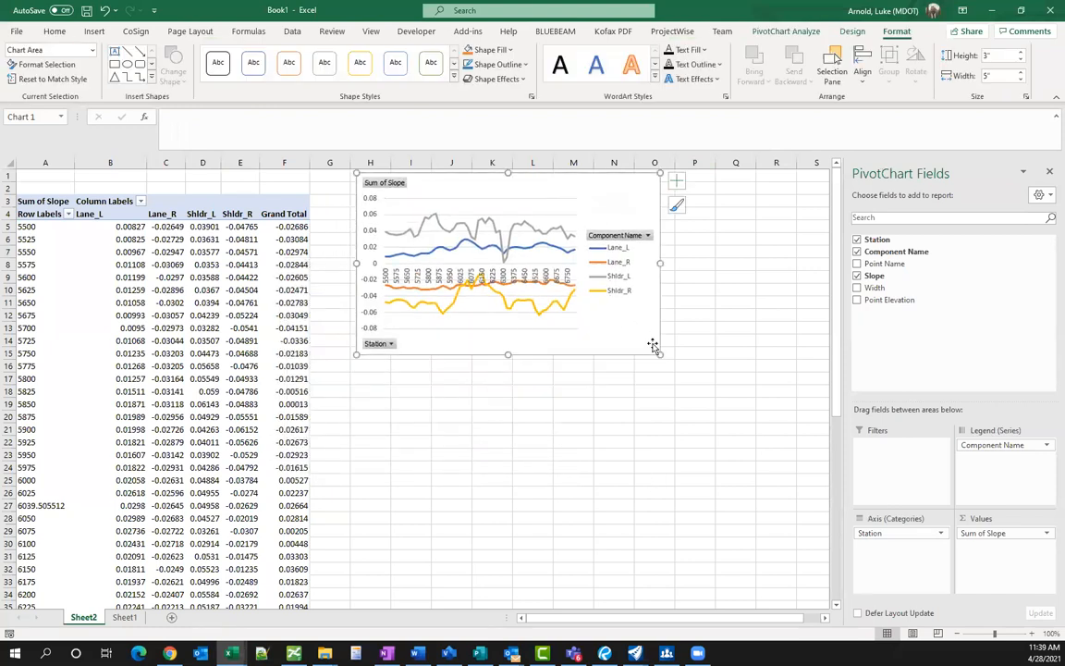
{"action": "left_click_drag", "start_coordinate": [659, 354], "coordinate": [814, 468]}
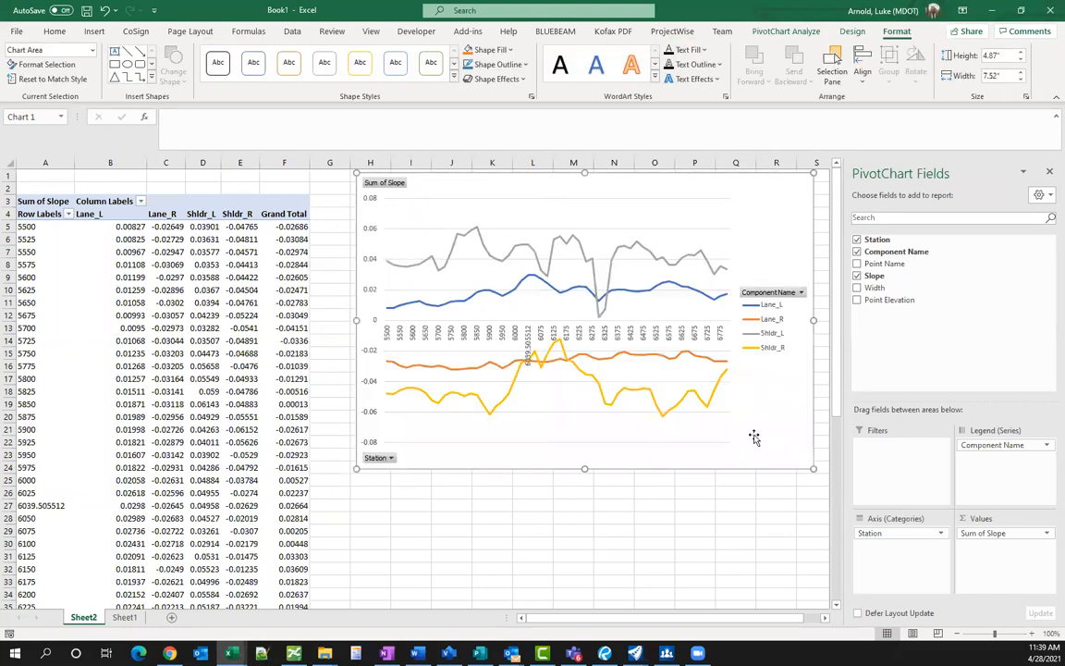
{"action": "left_click", "coordinate": [801, 292]}
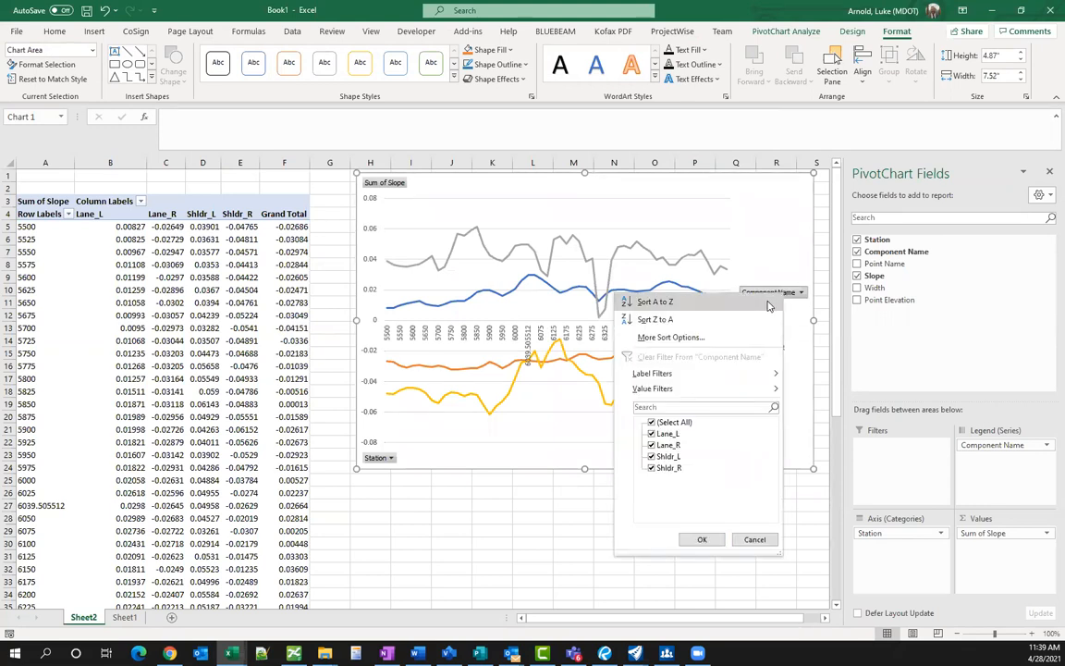
{"action": "left_click", "coordinate": [652, 422]}
{"action": "left_click", "coordinate": [652, 434]}
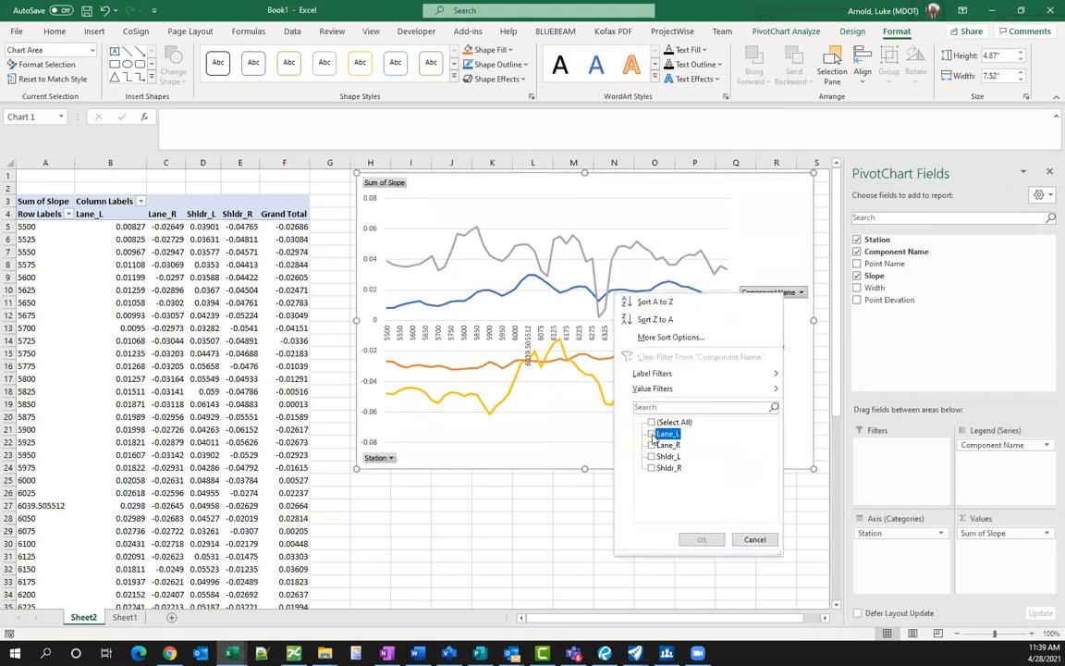
{"action": "left_click", "coordinate": [701, 539]}
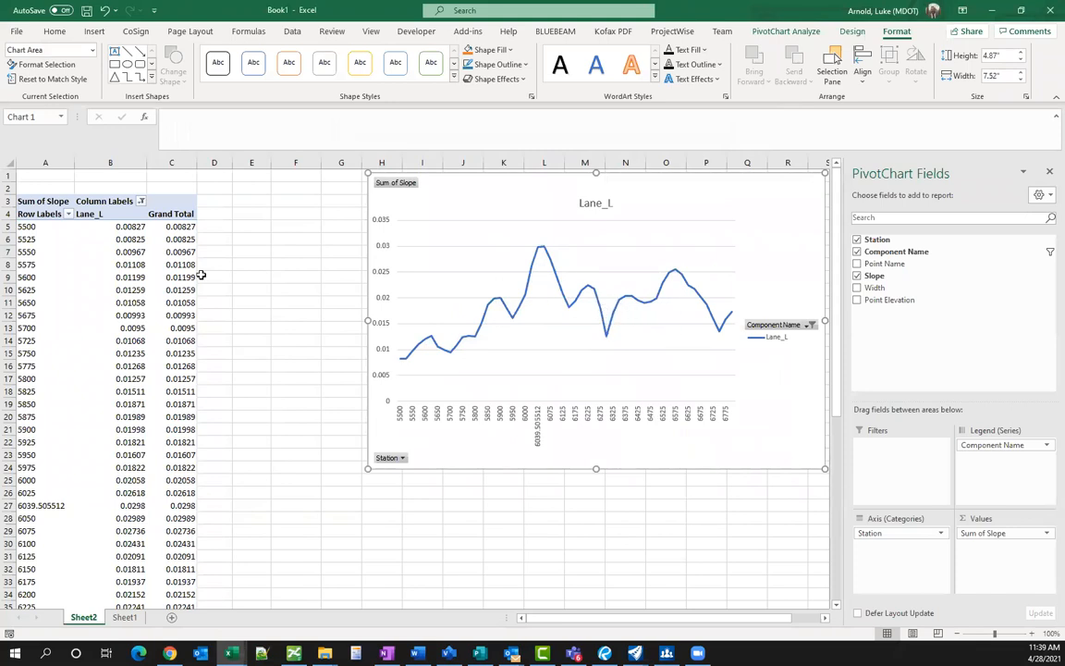
- Close Book1 without saving, returning to the Civil Report Browser
{"action": "left_click", "coordinate": [230, 263]}
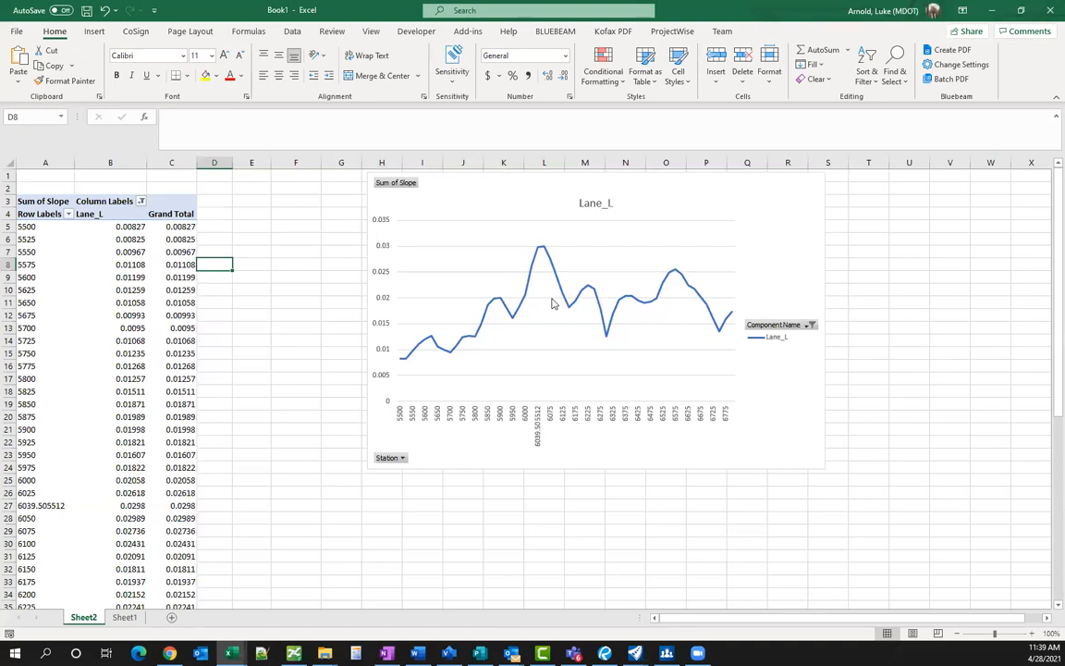
{"action": "left_click", "coordinate": [297, 276]}
{"action": "left_click", "coordinate": [324, 301]}
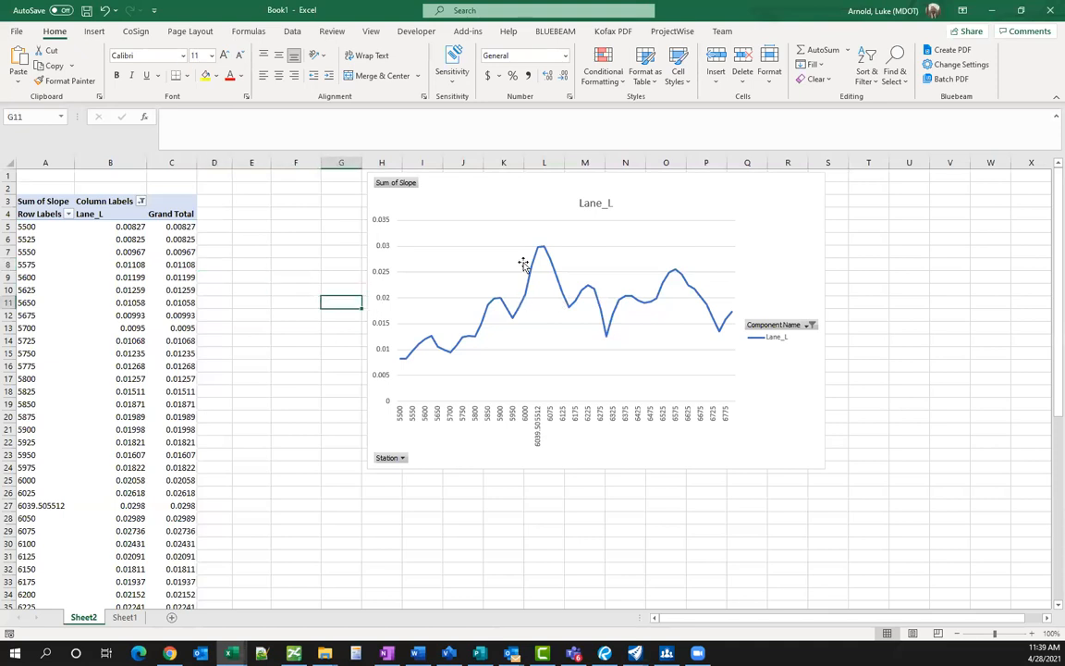
{"action": "left_click", "coordinate": [730, 211]}
{"action": "left_click", "coordinate": [248, 285]}
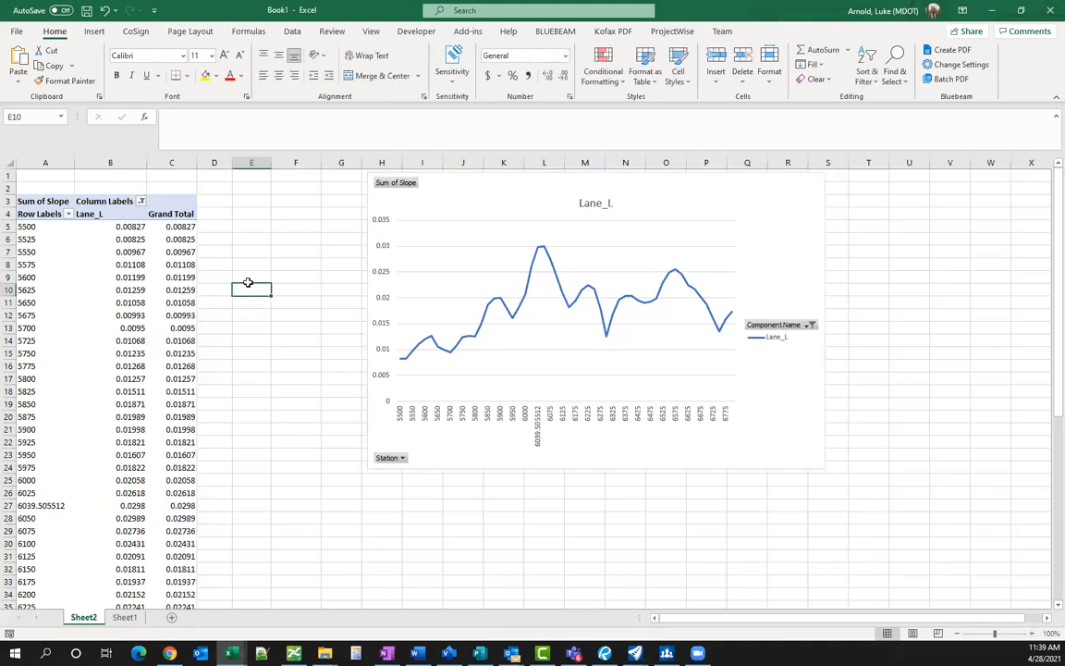
{"action": "left_click", "coordinate": [1050, 11]}
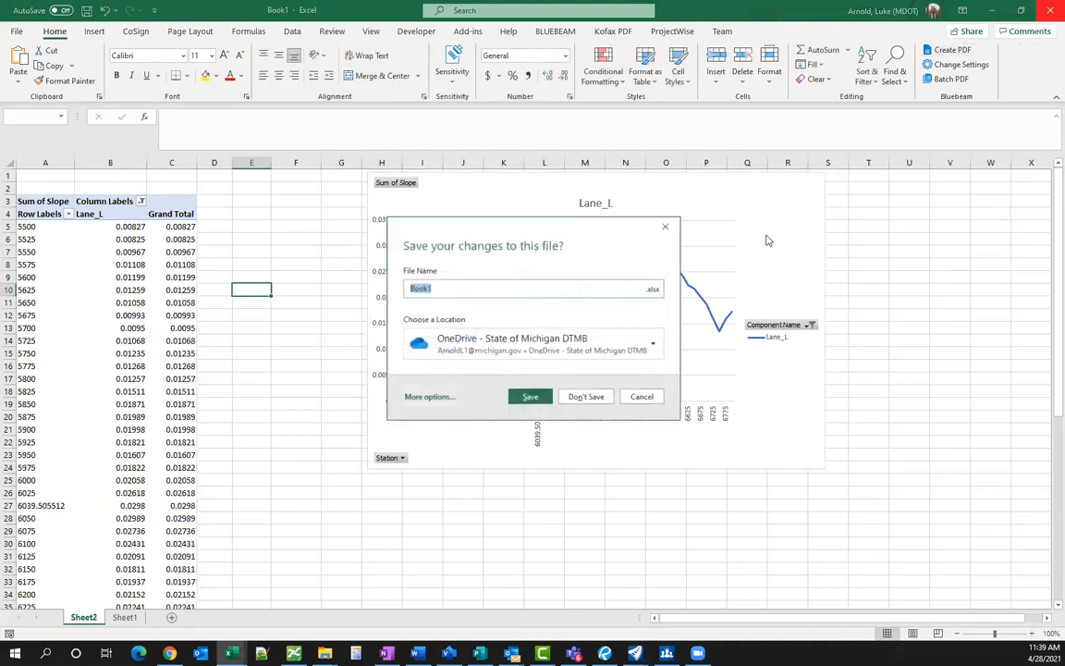
{"action": "left_click", "coordinate": [571, 394]}
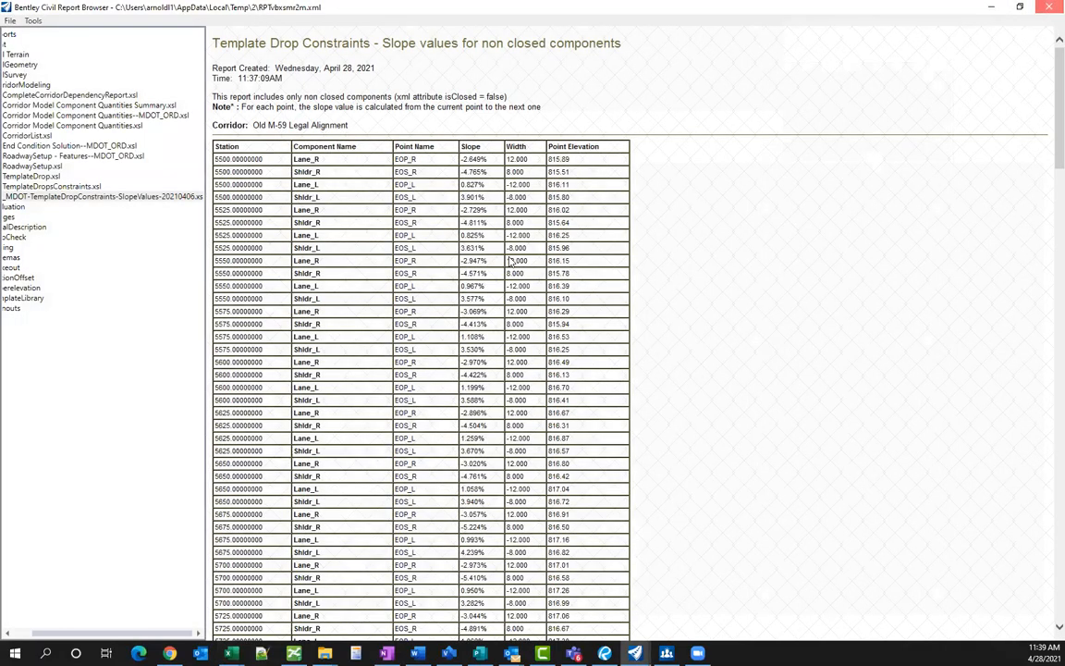
- Start a Civil Cross Section named boundary using the XS Sheet 10 Scale drawing seed
{"action": "left_click", "coordinate": [1050, 7]}
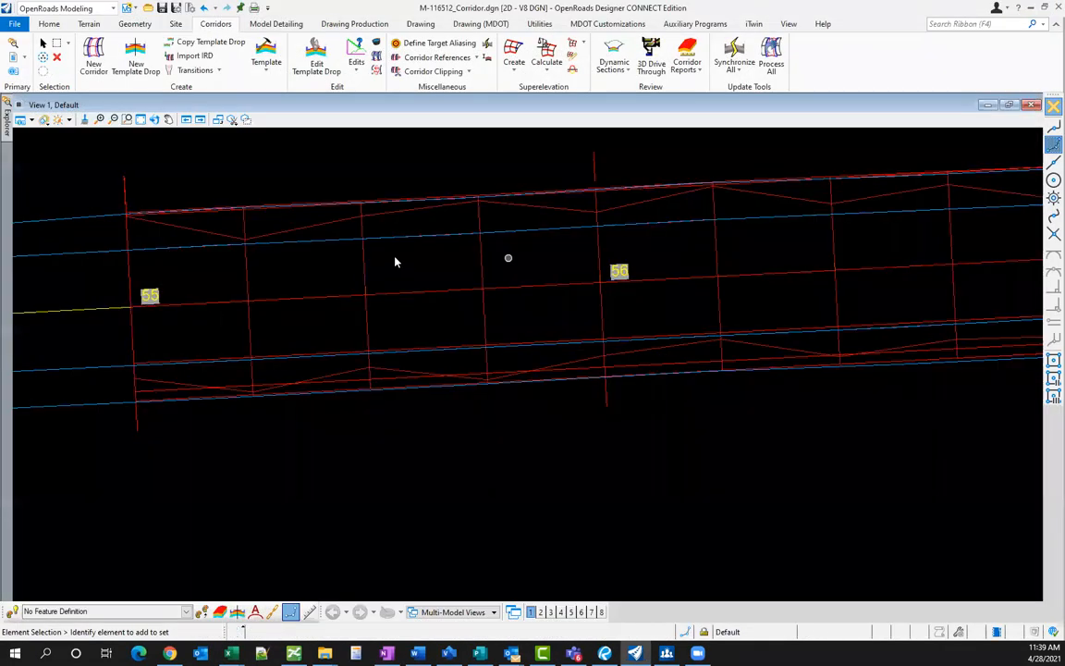
{"action": "scroll", "coordinate": [357, 361], "scroll_direction": "down", "scroll_amount": 5}
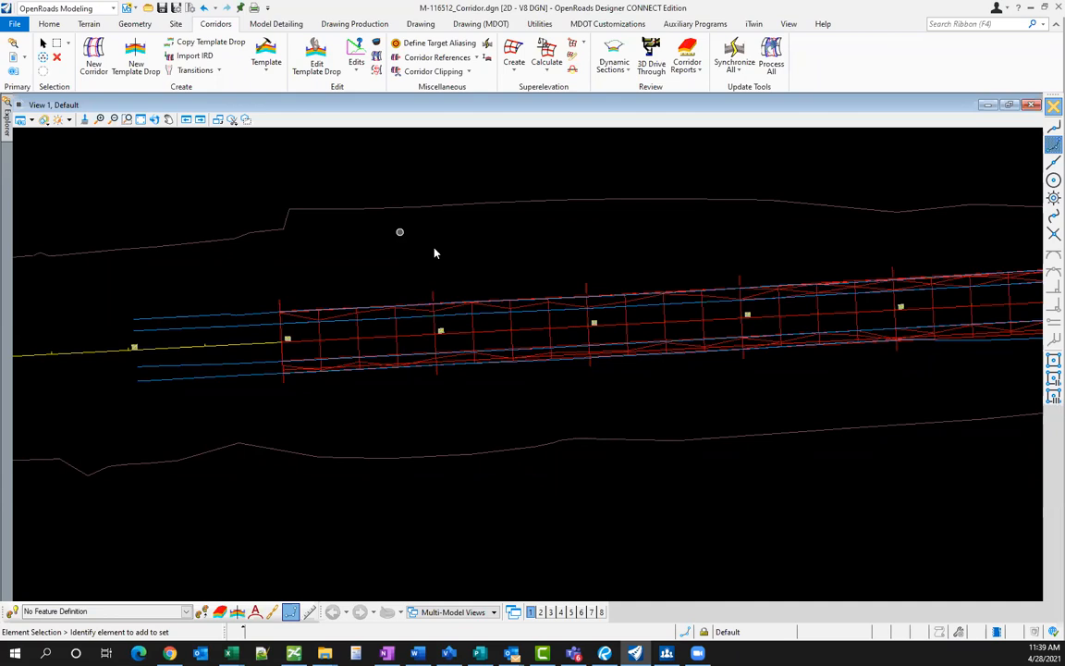
{"action": "left_click", "coordinate": [355, 23]}
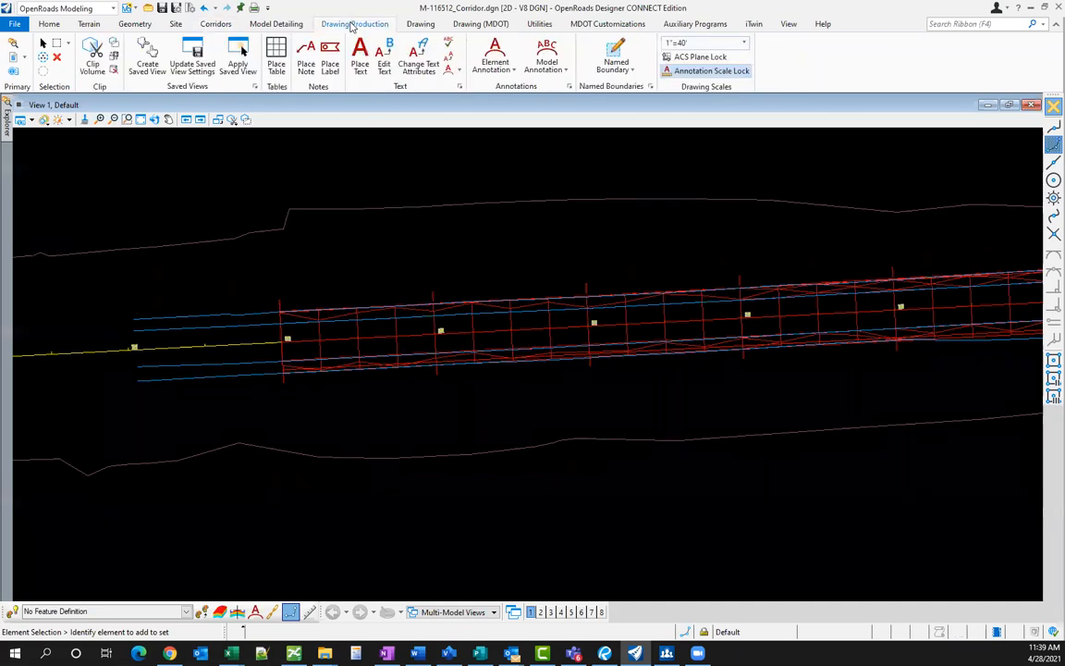
{"action": "left_click", "coordinate": [615, 50]}
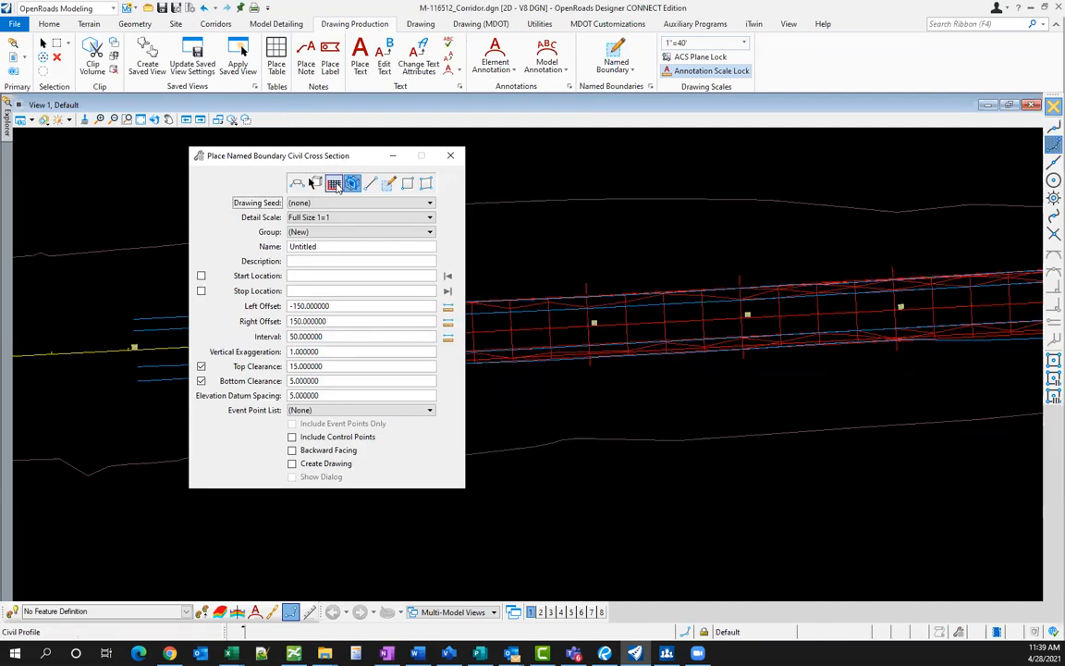
{"action": "left_click", "coordinate": [334, 184]}
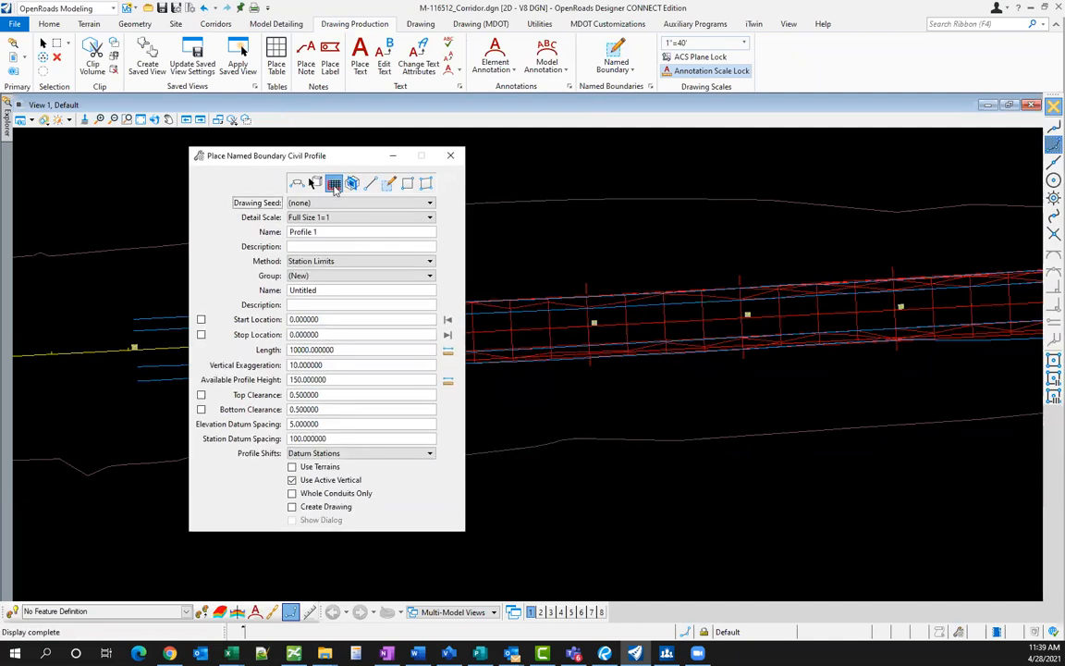
{"action": "left_click", "coordinate": [351, 184]}
{"action": "left_click", "coordinate": [335, 203]}
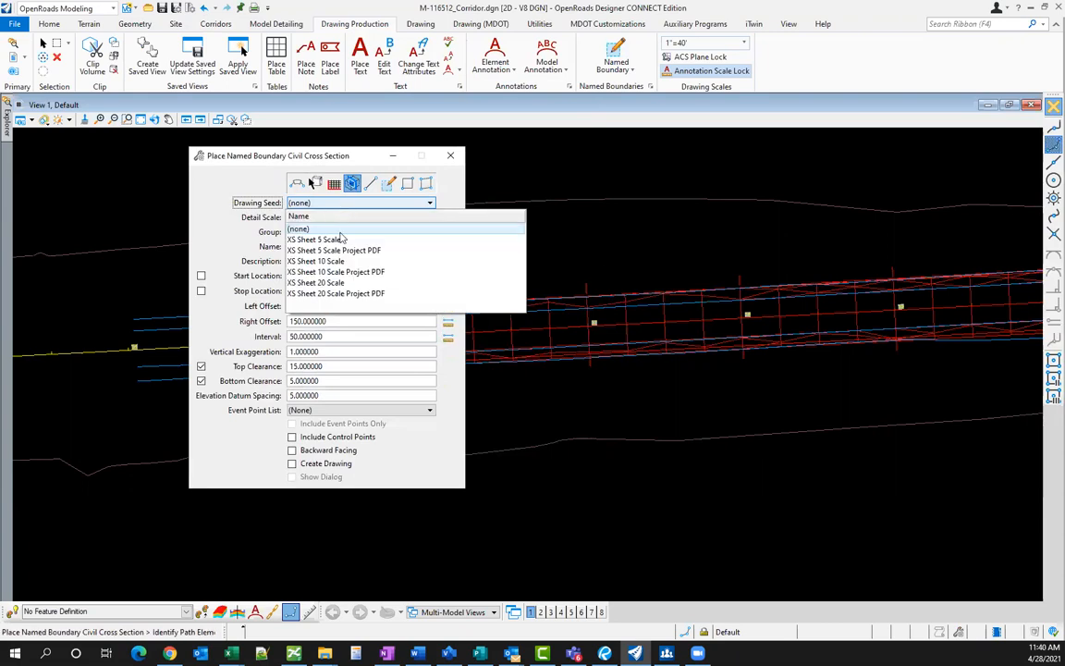
{"action": "left_click", "coordinate": [342, 262]}
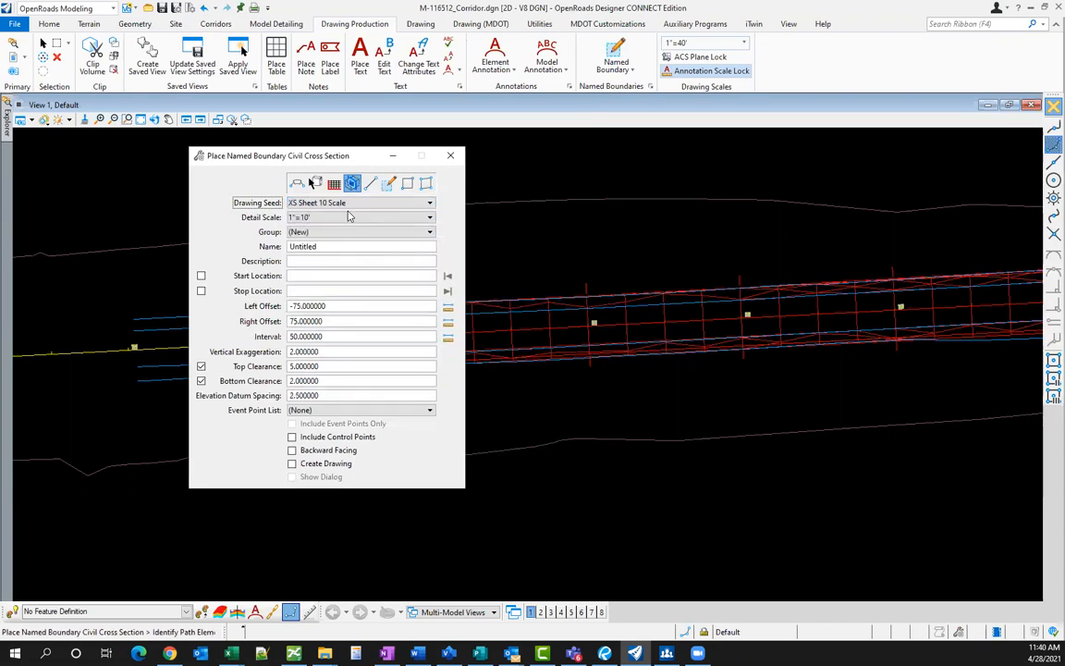
- Place 26 boundaries along Old M-59 Legal Alignment from station 55+35.15 to 67+55.01
{"action": "scroll", "coordinate": [640, 268], "scroll_direction": "down", "scroll_amount": 2}
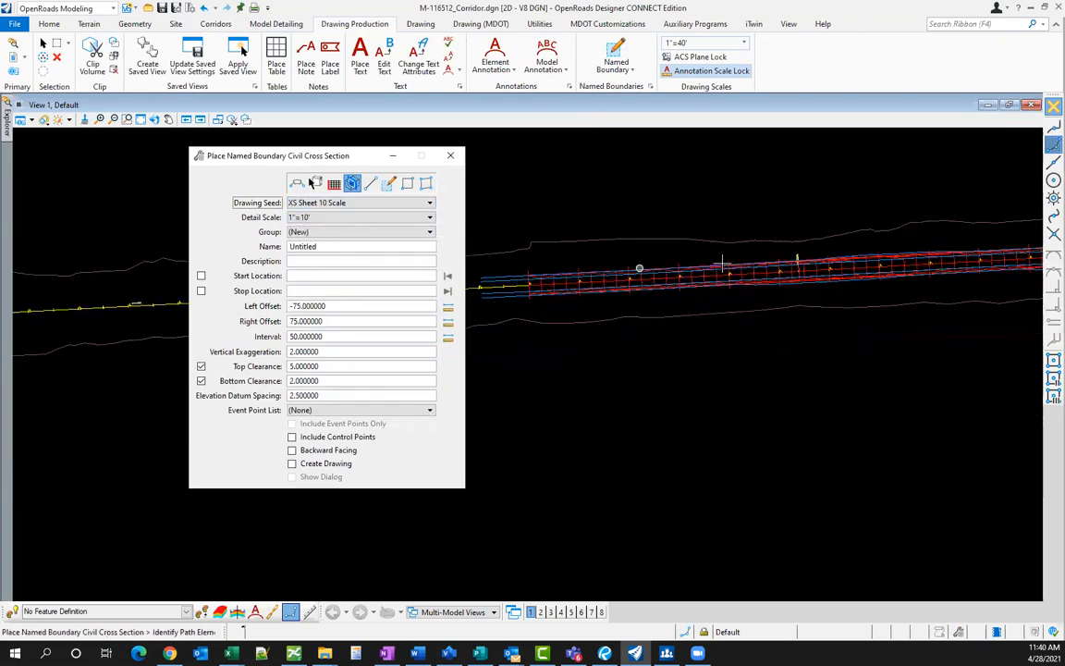
{"action": "scroll", "coordinate": [514, 296], "scroll_direction": "up", "scroll_amount": 2}
{"action": "left_click", "coordinate": [632, 238]}
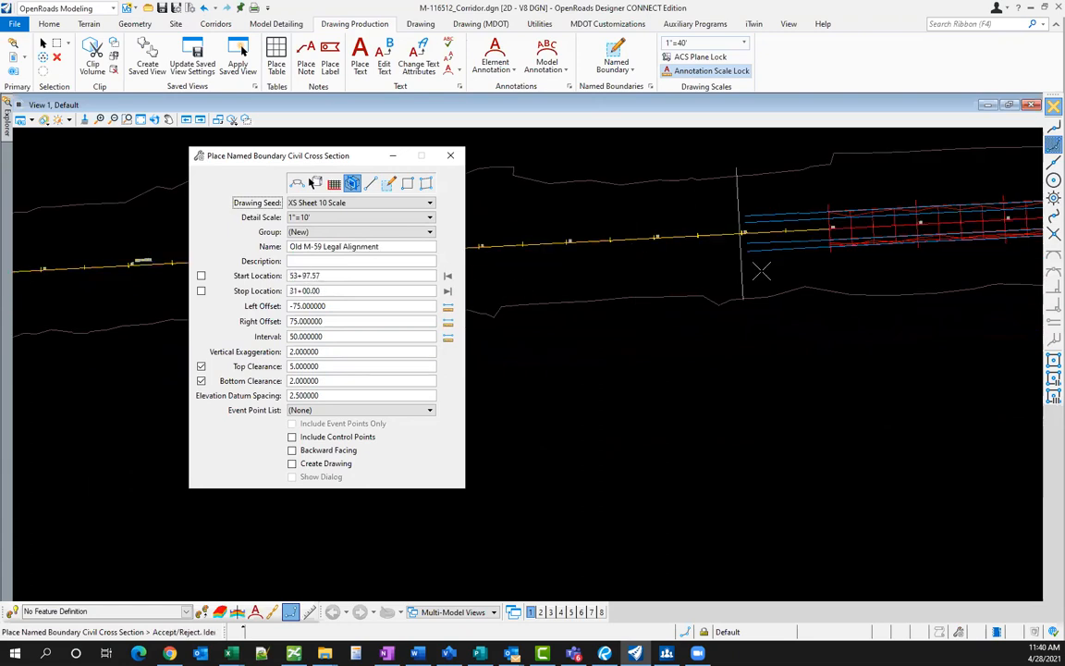
{"action": "scroll", "coordinate": [611, 320], "scroll_direction": "down", "scroll_amount": 2}
{"action": "scroll", "coordinate": [744, 312], "scroll_direction": "up", "scroll_amount": 1}
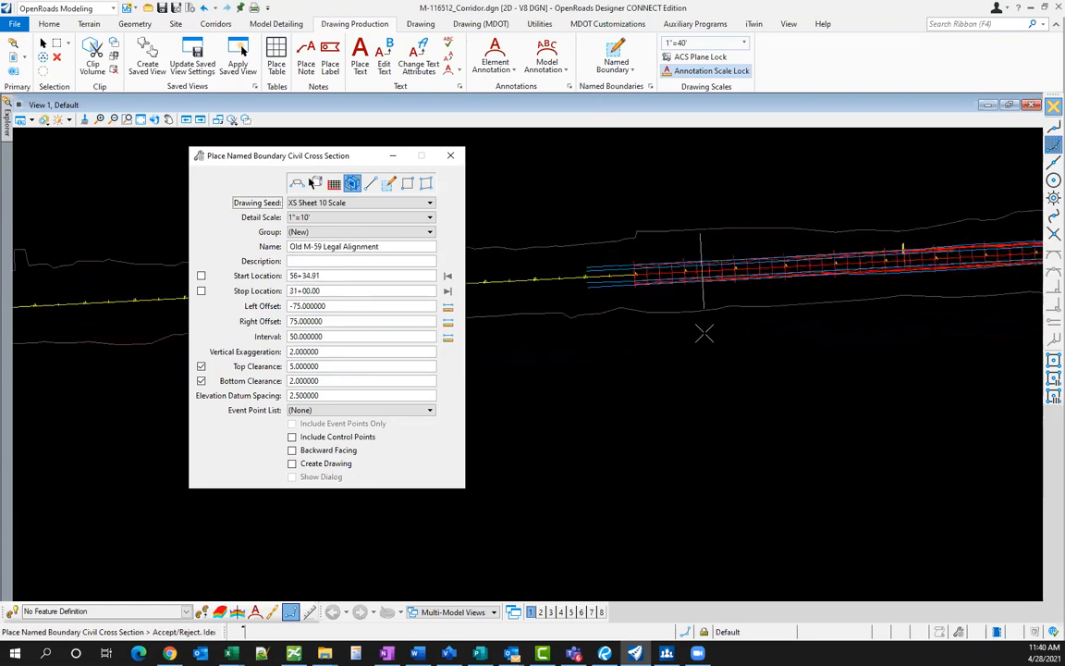
{"action": "left_click", "coordinate": [637, 345]}
{"action": "scroll", "coordinate": [637, 345], "scroll_direction": "down", "scroll_amount": 2}
{"action": "scroll", "coordinate": [716, 345], "scroll_direction": "up", "scroll_amount": 2}
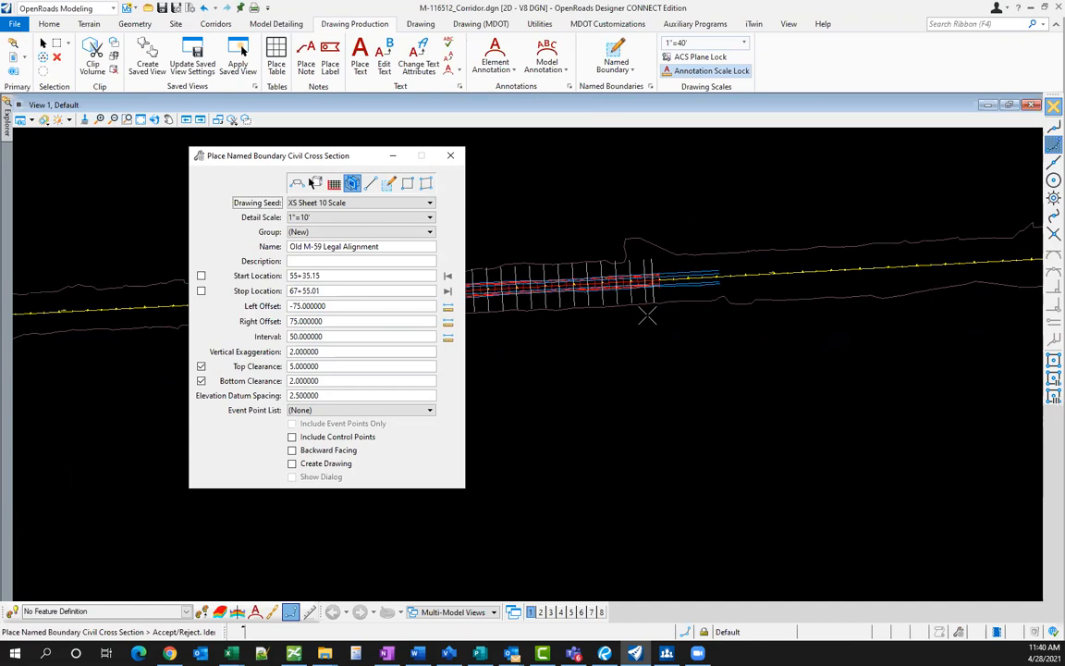
{"action": "left_click", "coordinate": [613, 325]}
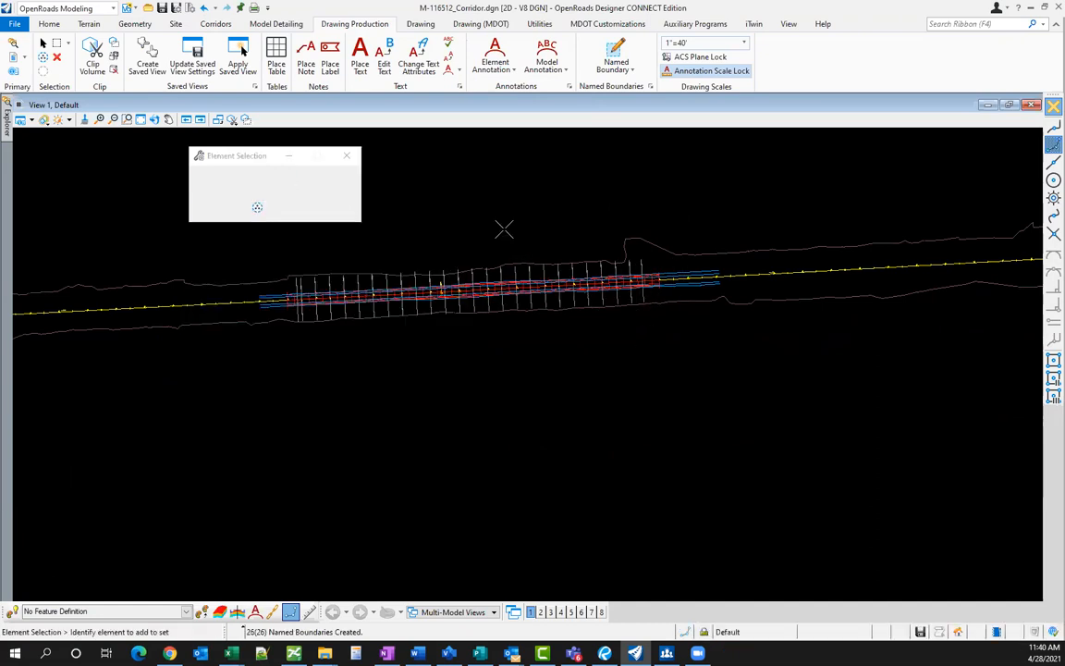
{"action": "left_click", "coordinate": [347, 158]}
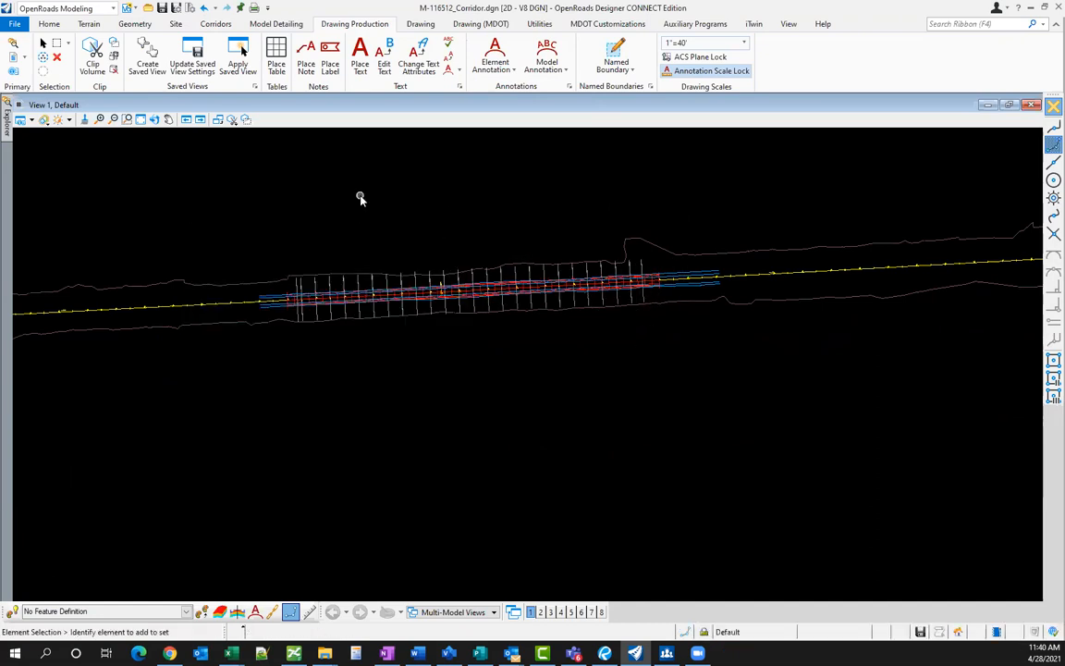
- Generate a Cross Section Gradebook Report for the Old M-59 Legal Alignment boundary group's top features
{"action": "left_click", "coordinate": [49, 24]}
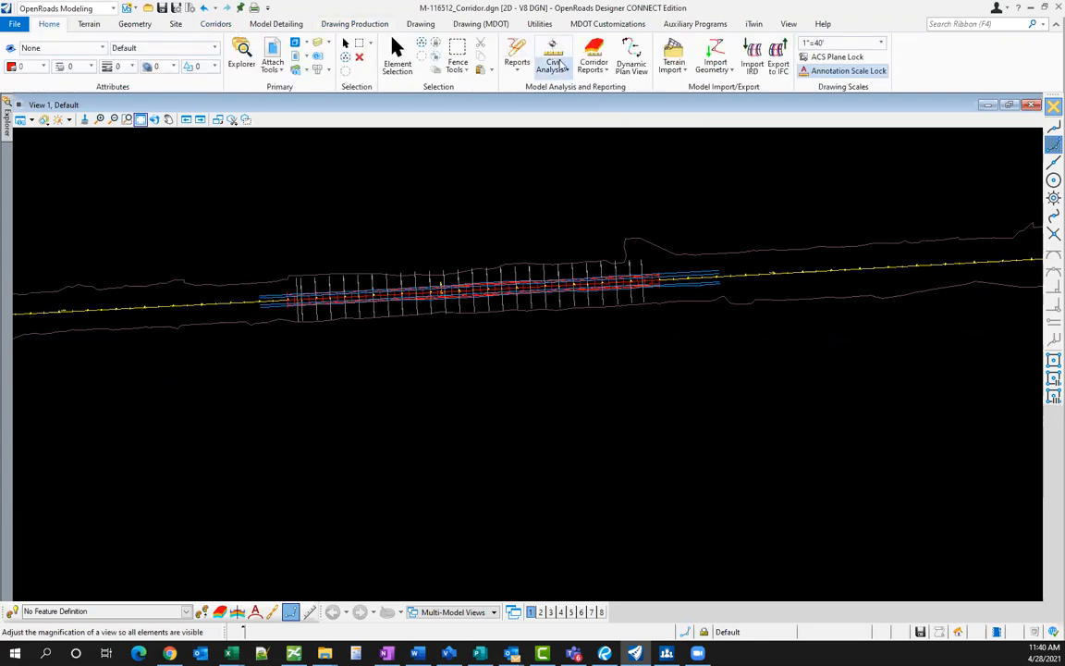
{"action": "left_click", "coordinate": [555, 68]}
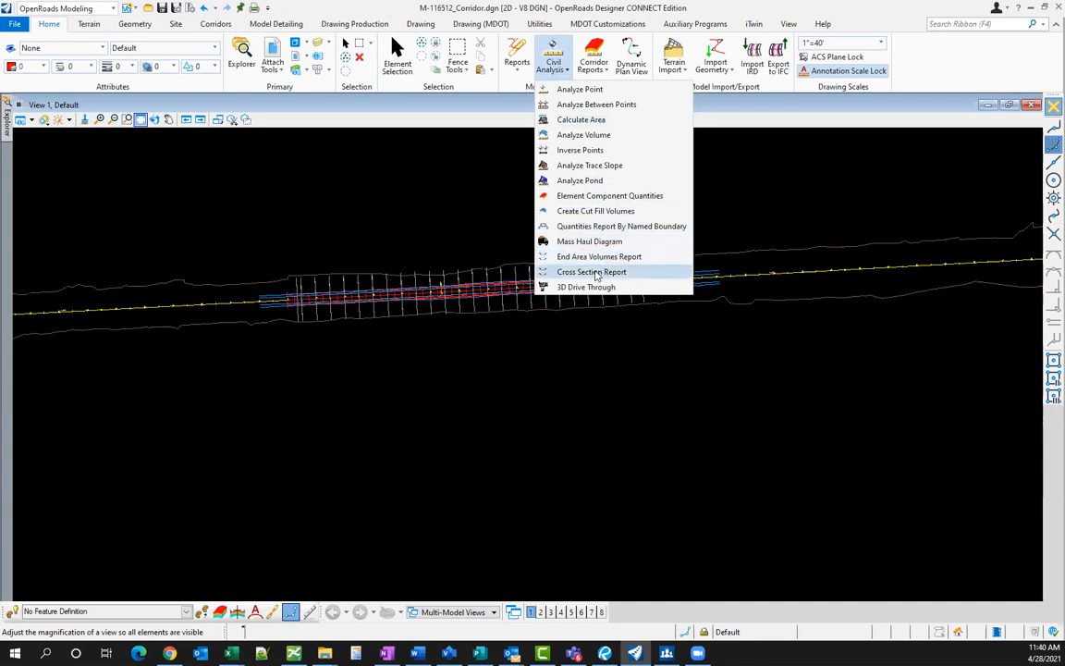
{"action": "left_click", "coordinate": [594, 272]}
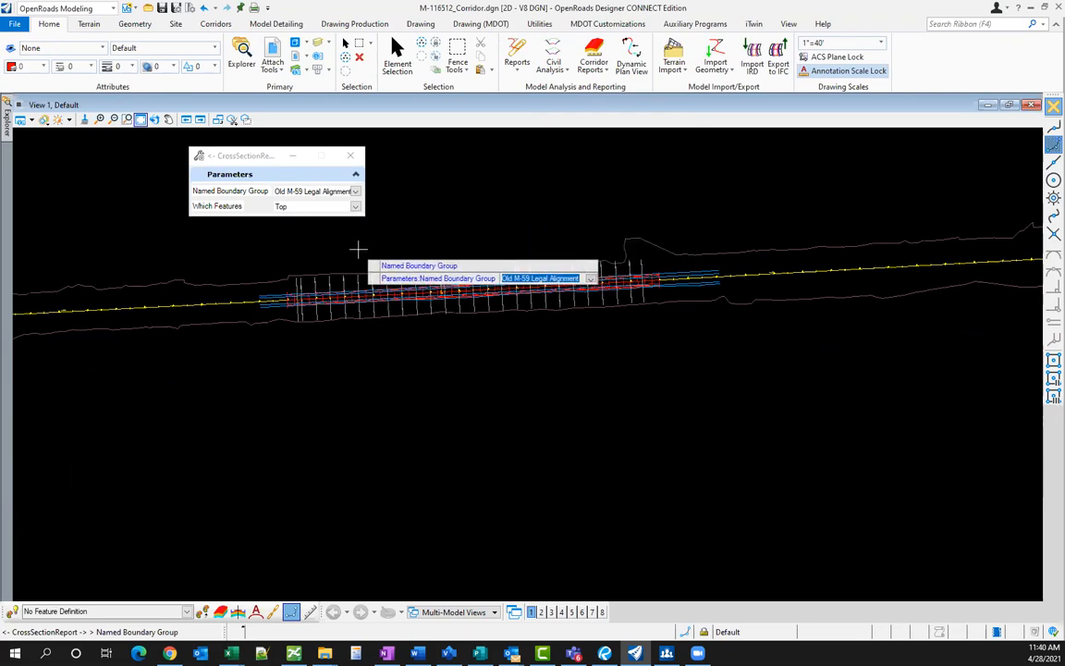
{"action": "scroll", "coordinate": [357, 247], "scroll_direction": "up", "scroll_amount": 1}
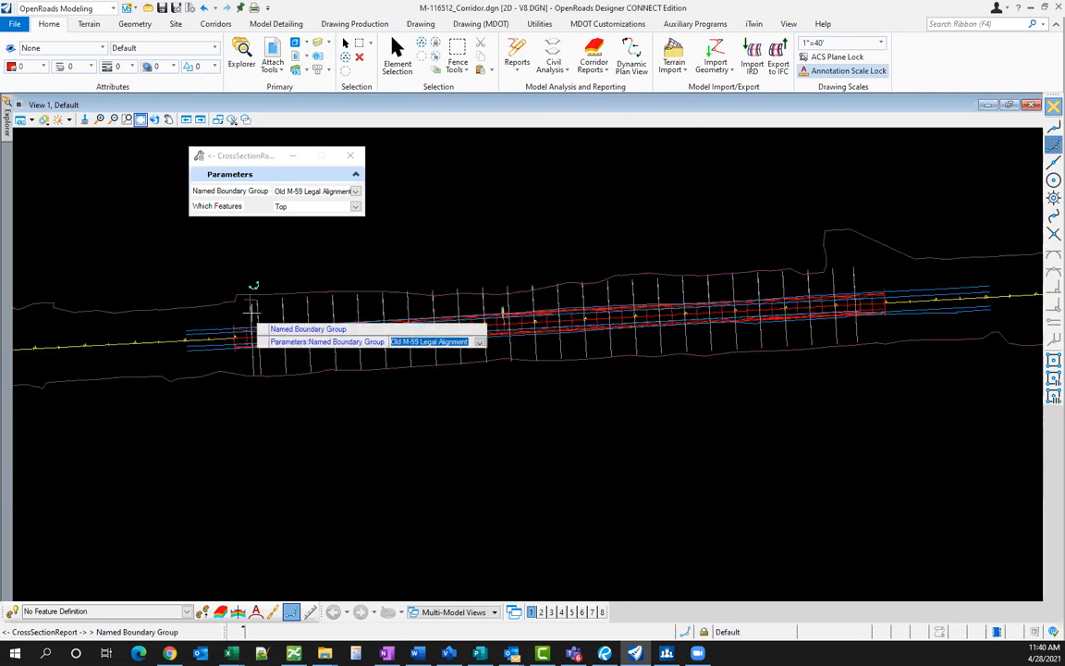
{"action": "left_click", "coordinate": [490, 204]}
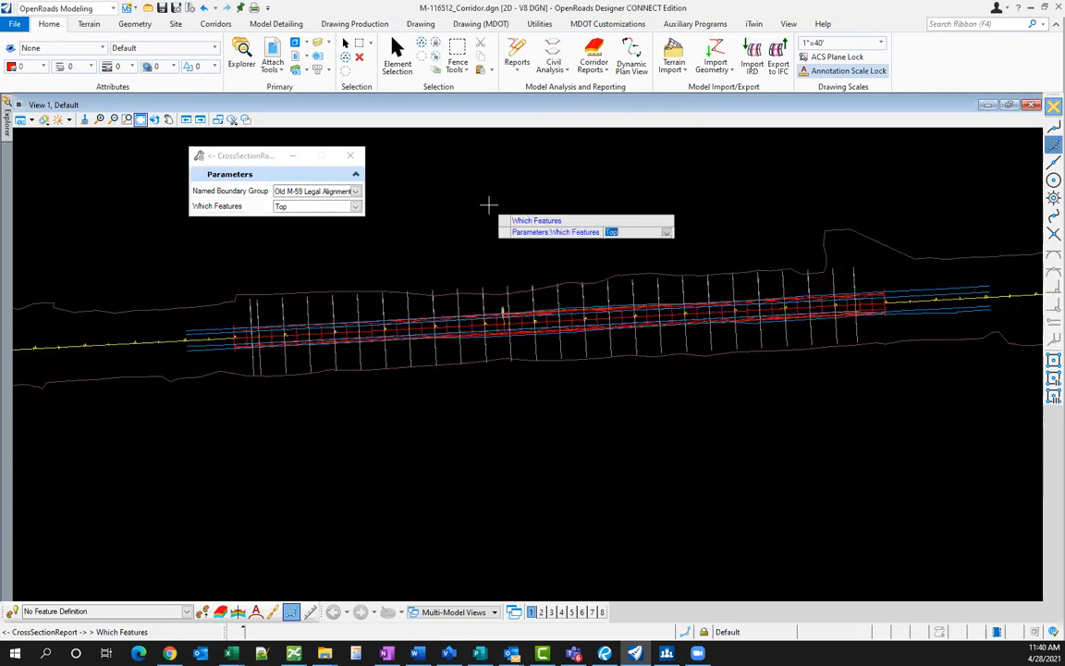
{"action": "left_click", "coordinate": [468, 211]}
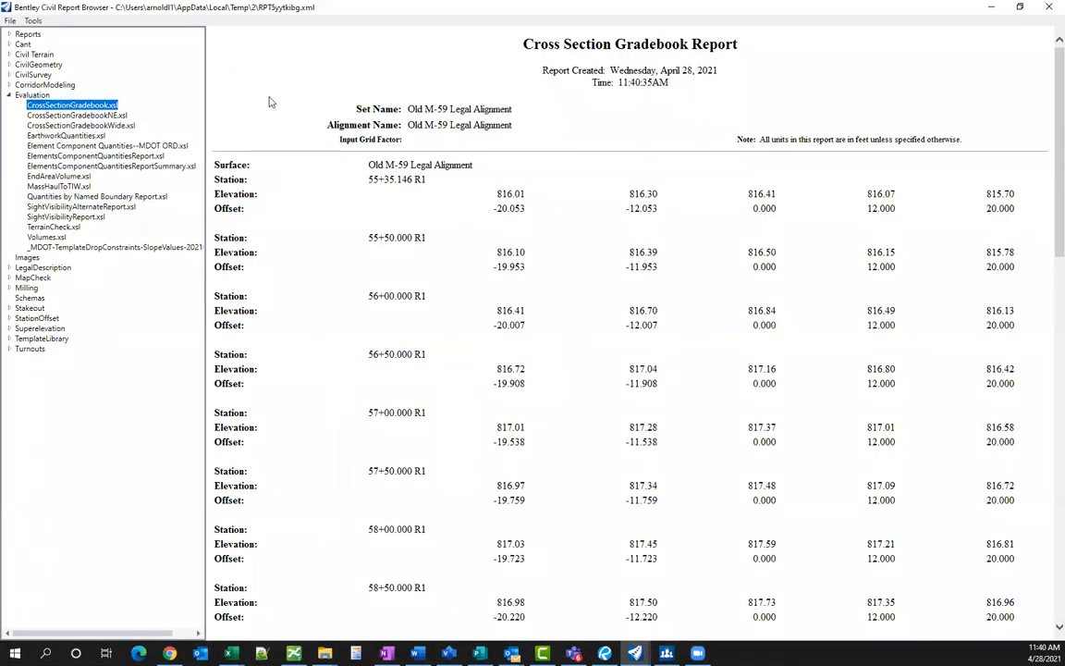
- Show CrossSectionGradebookNE.xsl and review stations 55+50.000 and 56+00, including the EOS_L feature
{"action": "left_click", "coordinate": [85, 116]}
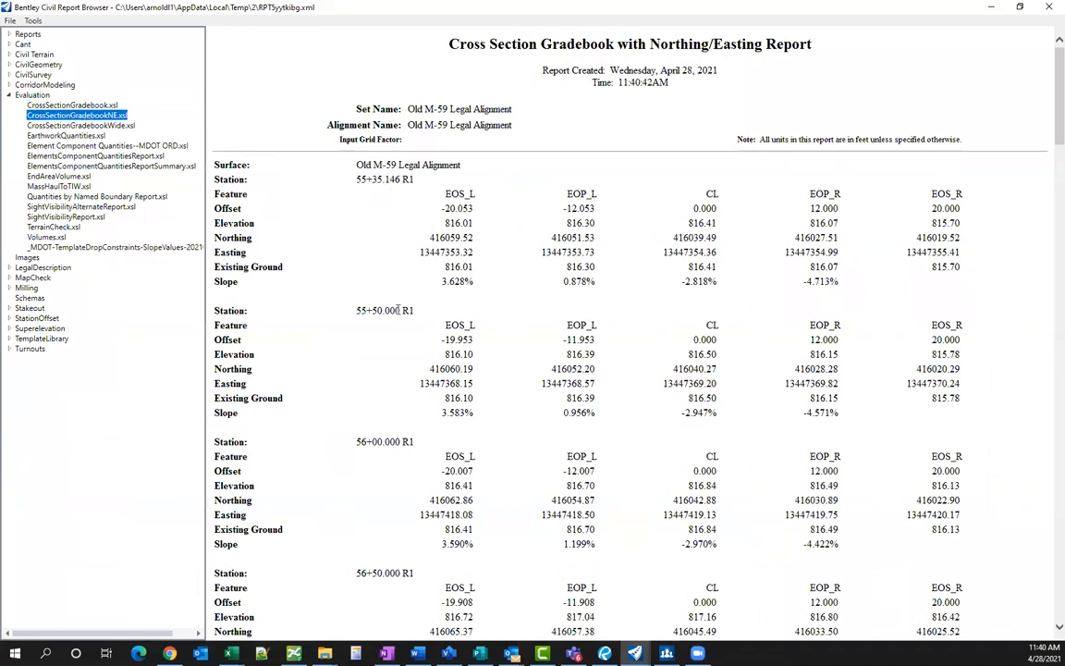
{"action": "left_click_drag", "start_coordinate": [399, 311], "coordinate": [374, 317]}
{"action": "left_click_drag", "start_coordinate": [385, 442], "coordinate": [356, 442]}
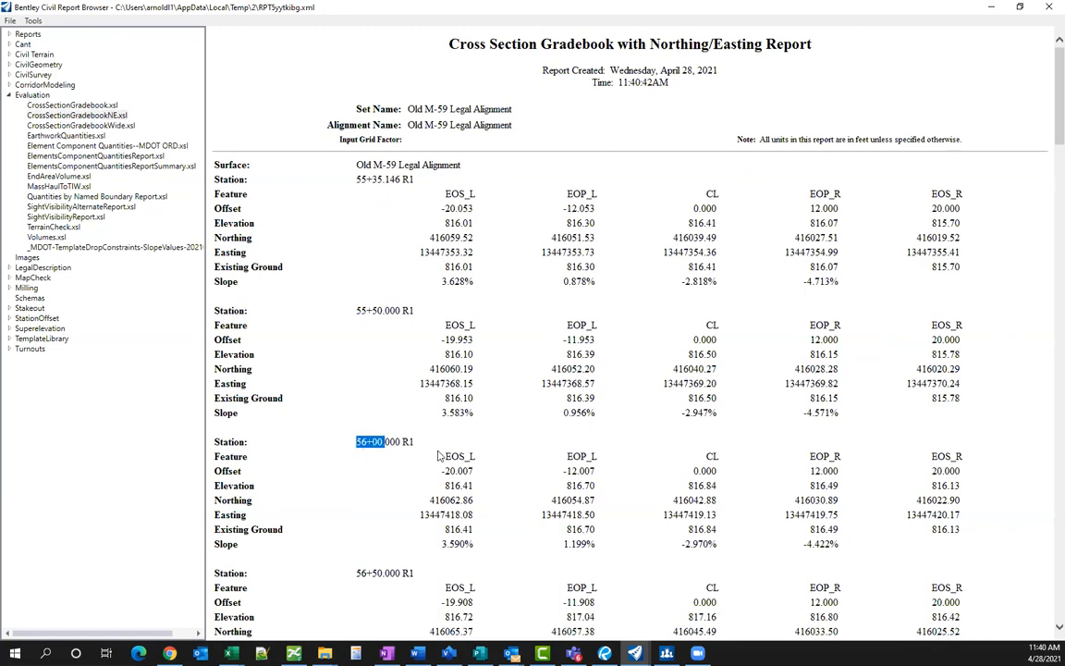
{"action": "left_click_drag", "start_coordinate": [445, 456], "coordinate": [471, 458]}
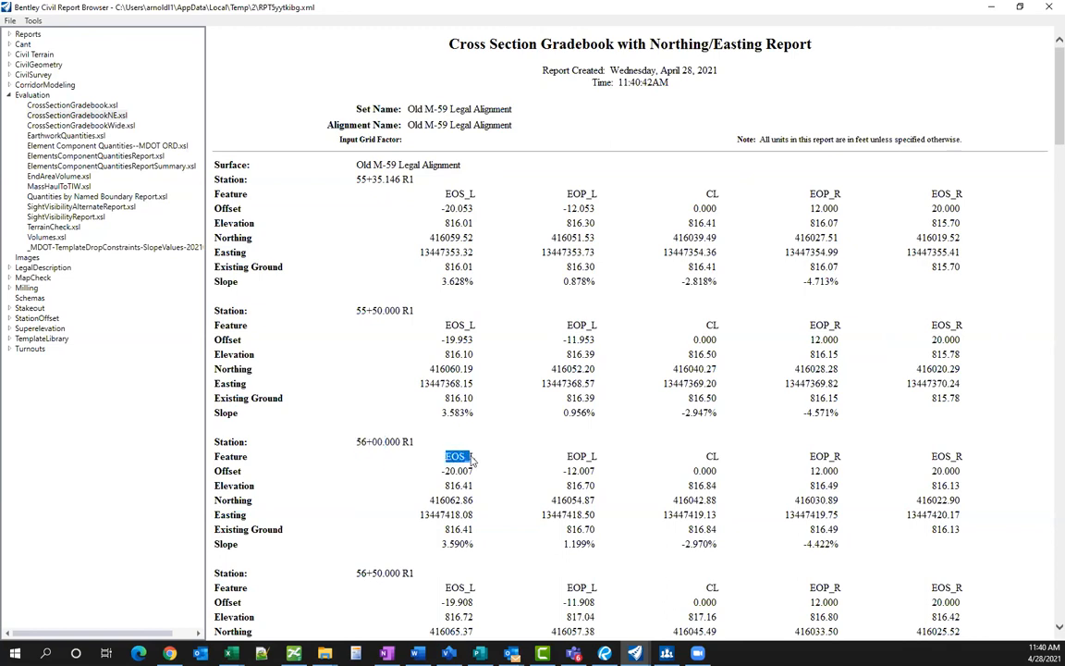
{"action": "left_click", "coordinate": [461, 541]}
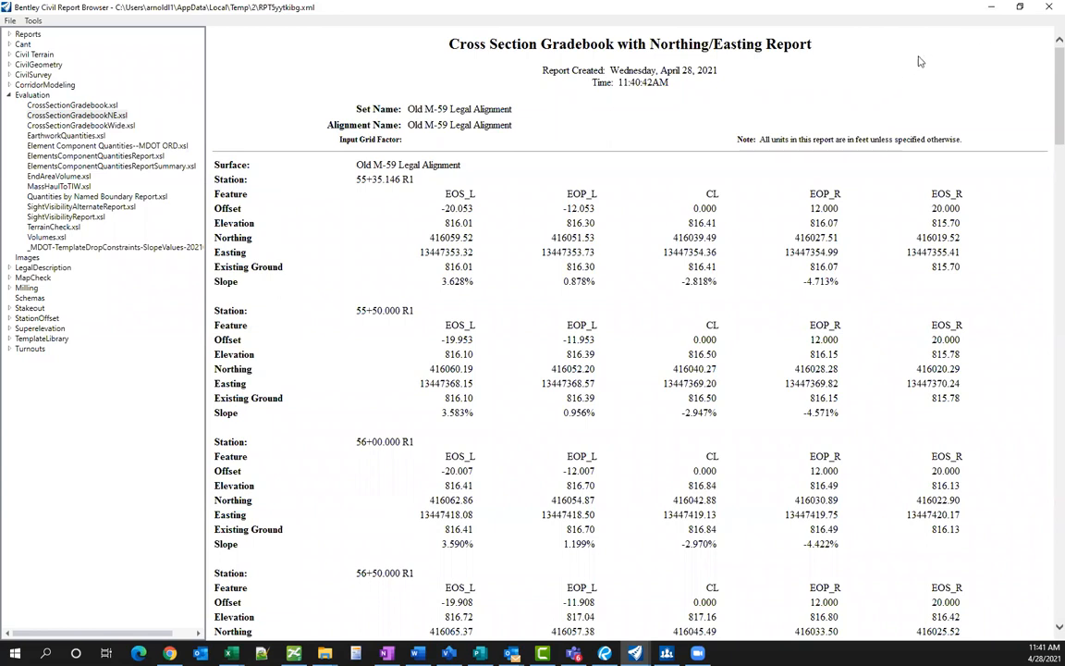
- Close the report browser and delete the Old M-59 Legal Alignment corridor
{"action": "left_click", "coordinate": [1048, 8]}
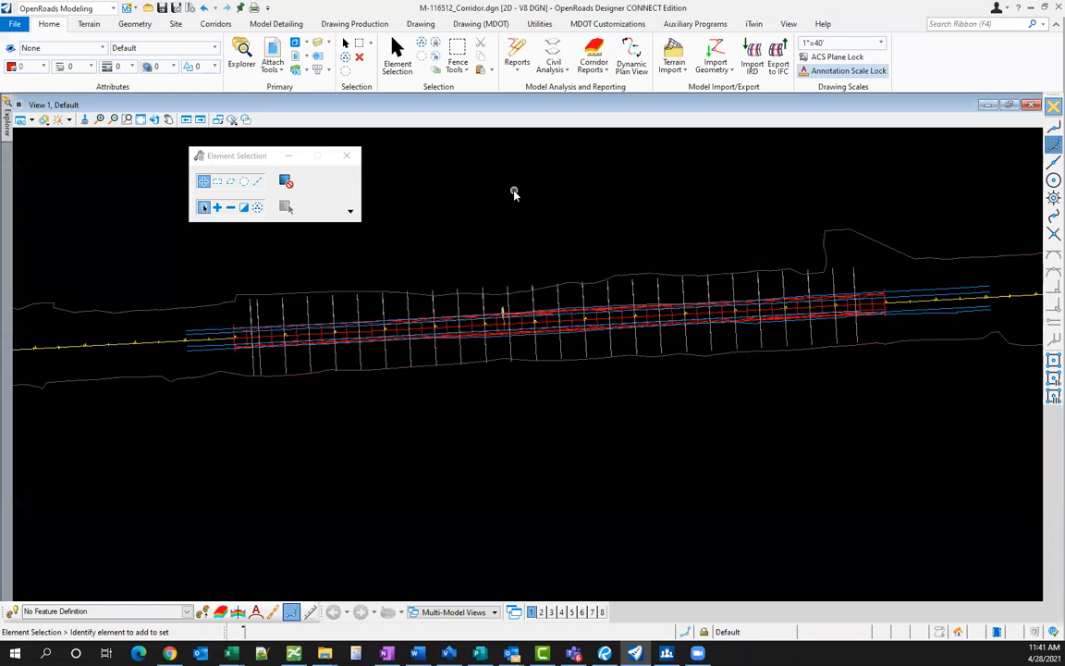
{"action": "scroll", "coordinate": [326, 352], "scroll_direction": "up", "scroll_amount": 4}
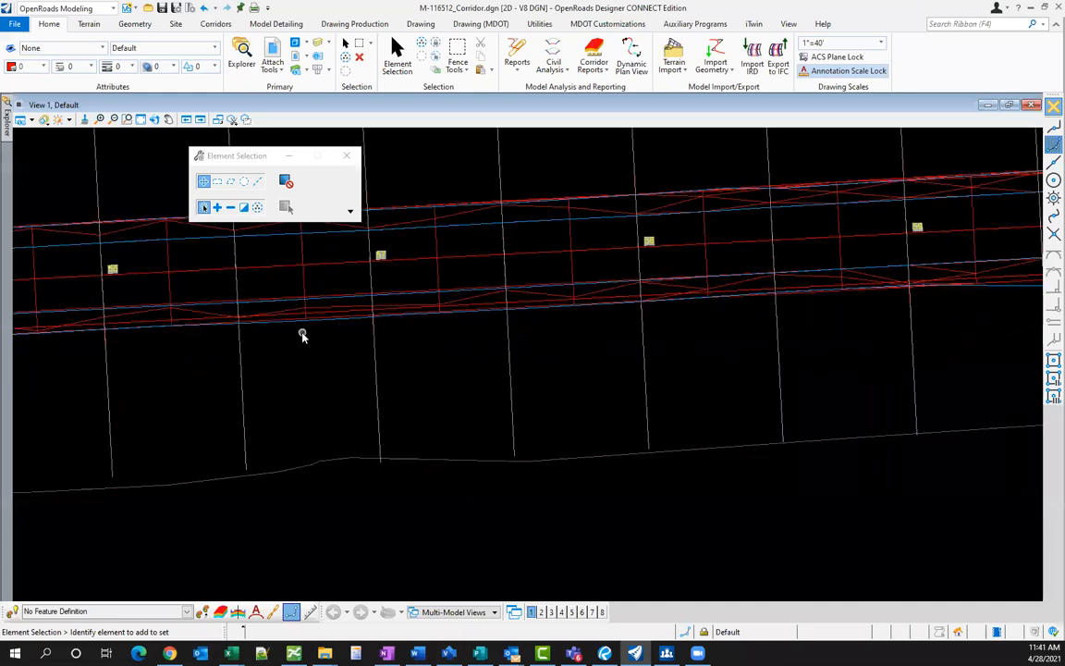
{"action": "left_click", "coordinate": [305, 312]}
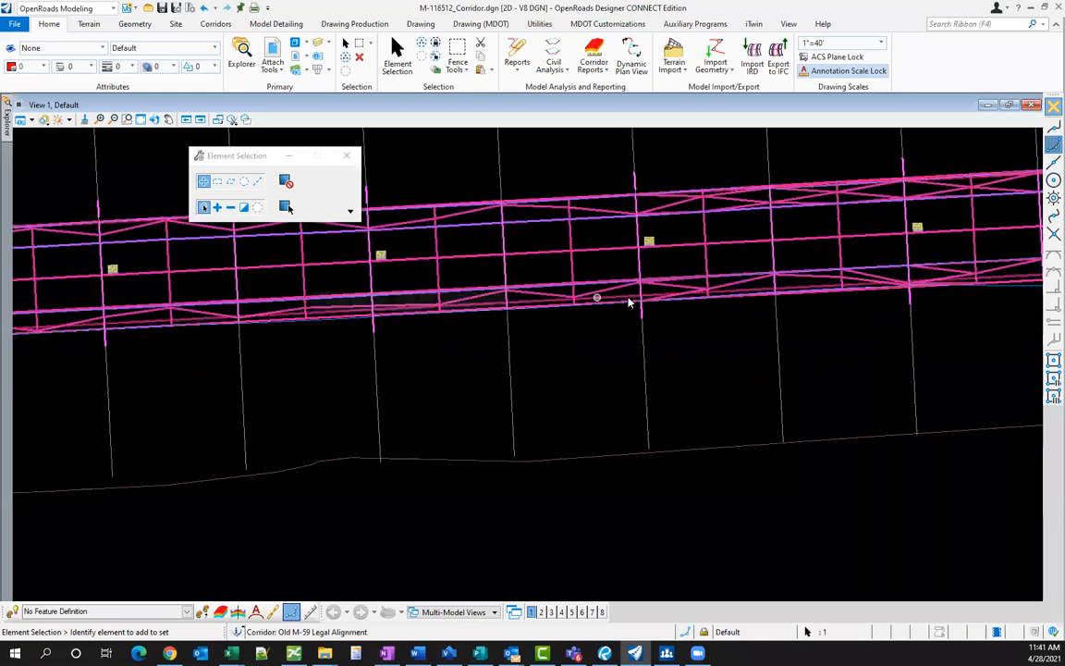
{"action": "mouse_move", "coordinate": [479, 301]}
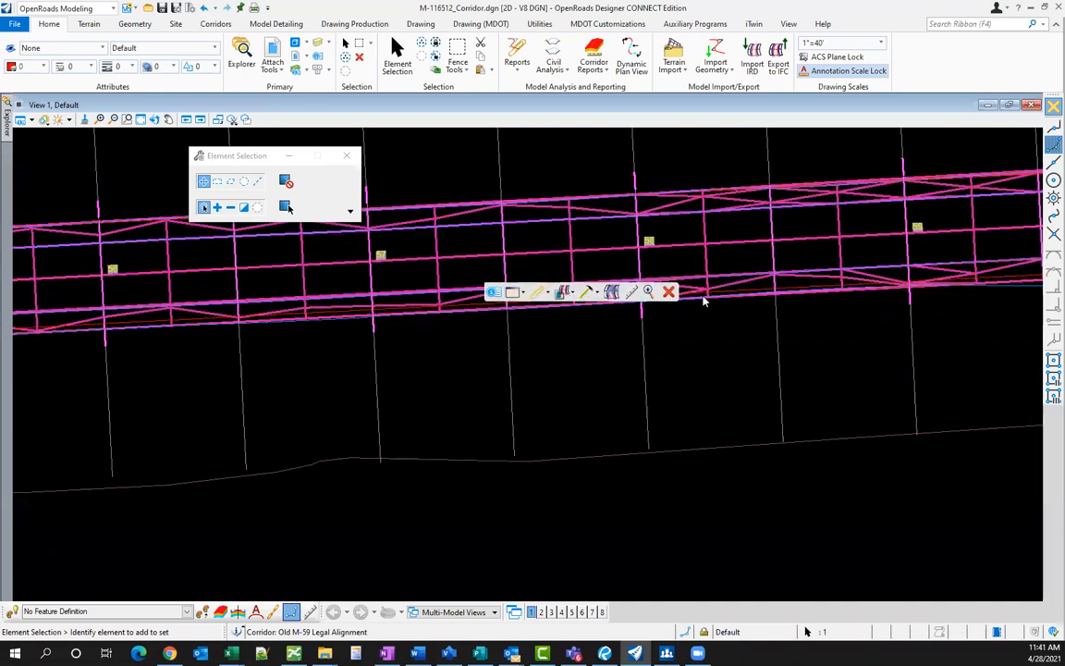
{"action": "left_click", "coordinate": [668, 294]}
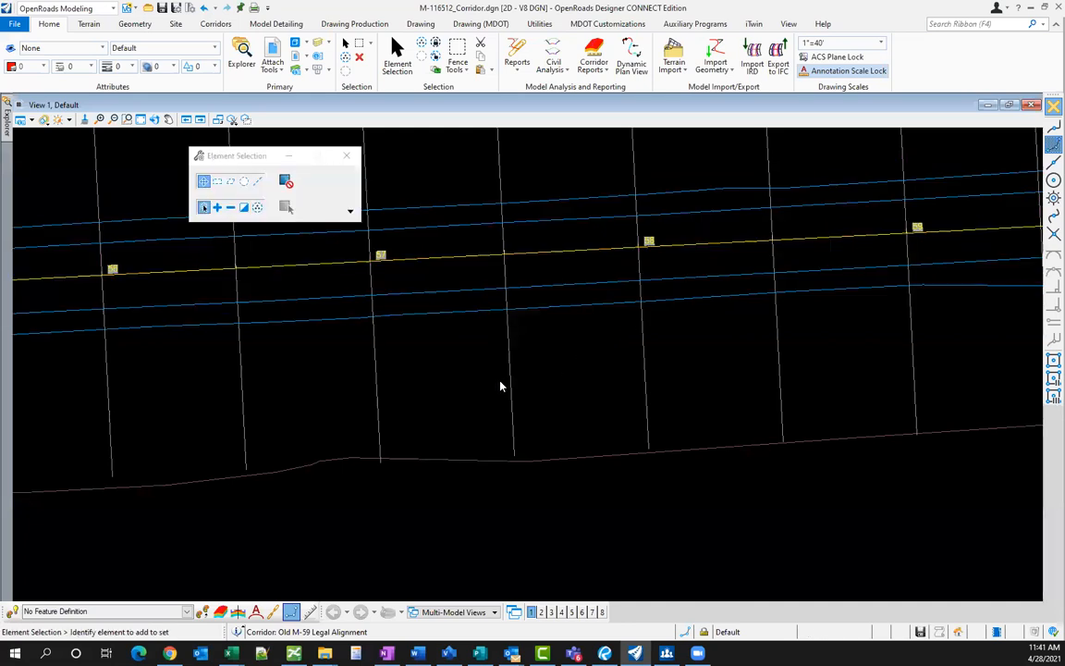
{"action": "scroll", "coordinate": [520, 369], "scroll_direction": "down", "scroll_amount": 2}
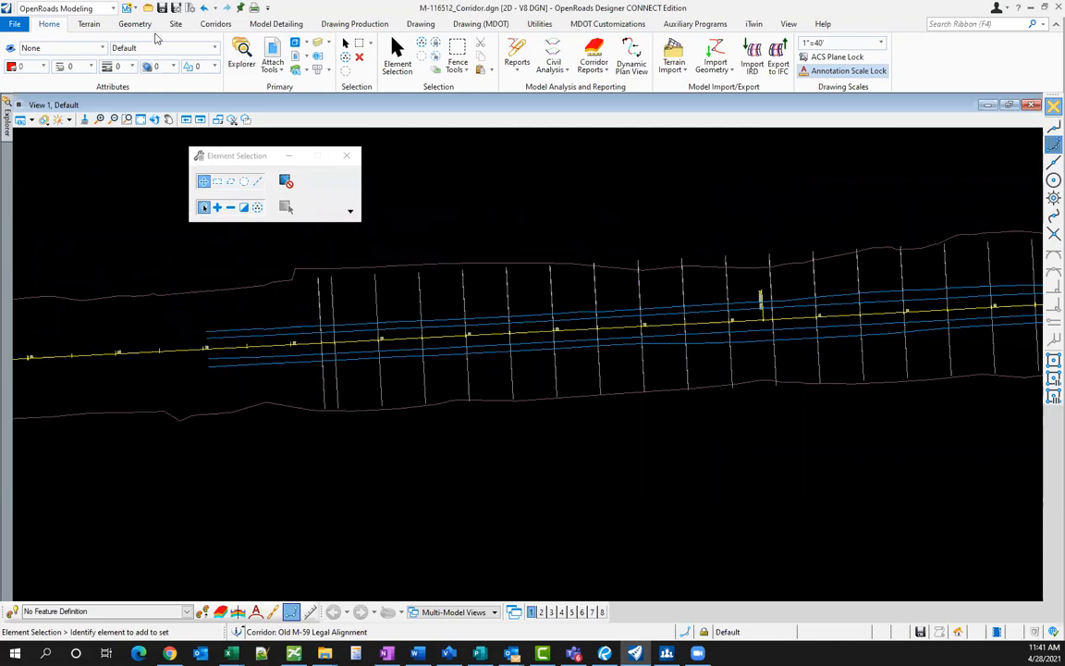
- Delete the Old M-59 cross-section group in Named Boundaries
{"action": "left_click", "coordinate": [275, 23]}
{"action": "left_click", "coordinate": [355, 23]}
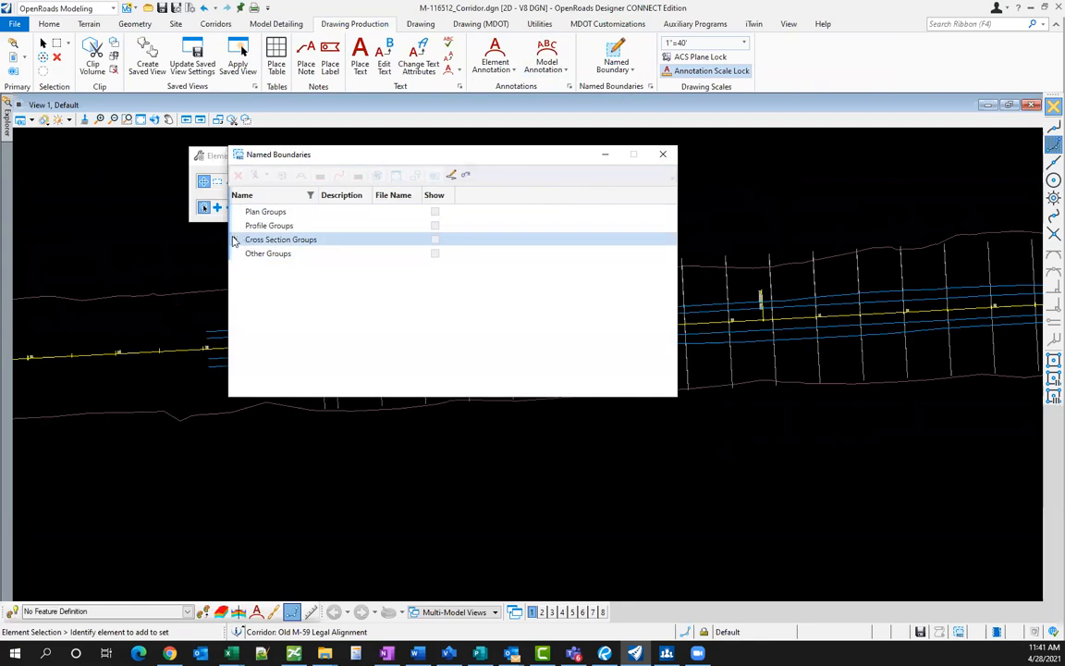
{"action": "left_click", "coordinate": [235, 240]}
{"action": "right_click", "coordinate": [273, 253]}
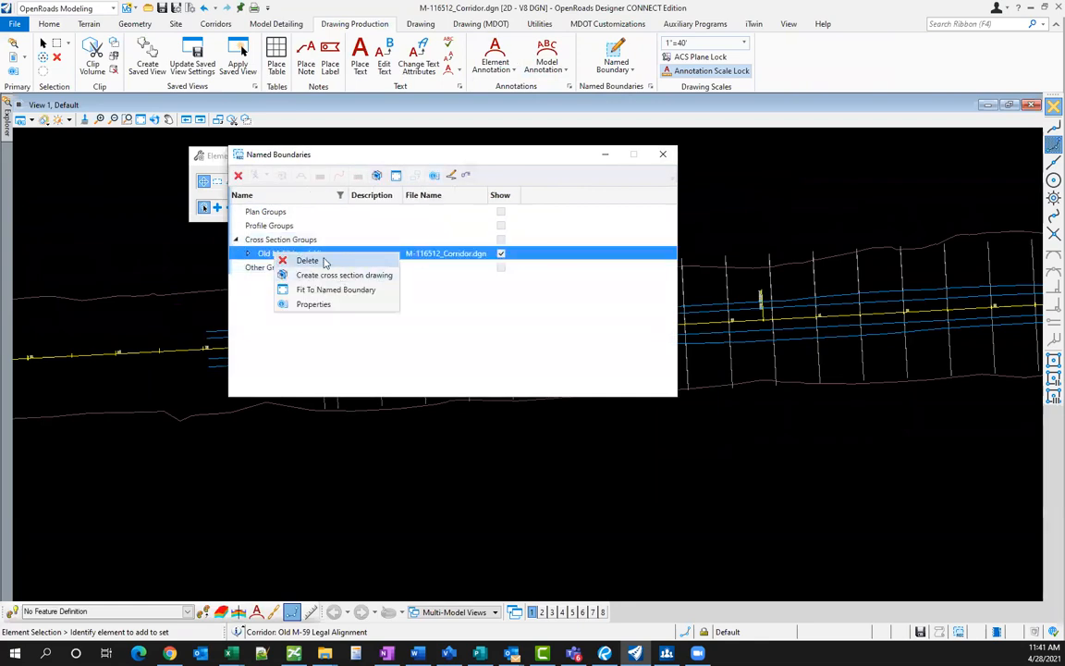
{"action": "left_click", "coordinate": [323, 262]}
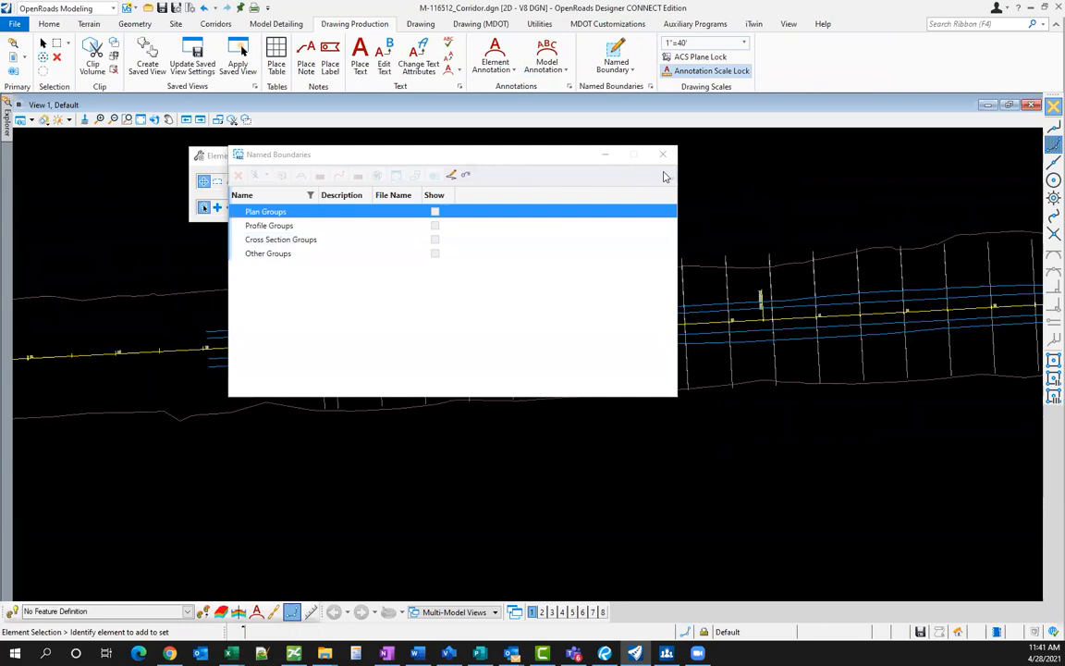
{"action": "left_click", "coordinate": [663, 155]}
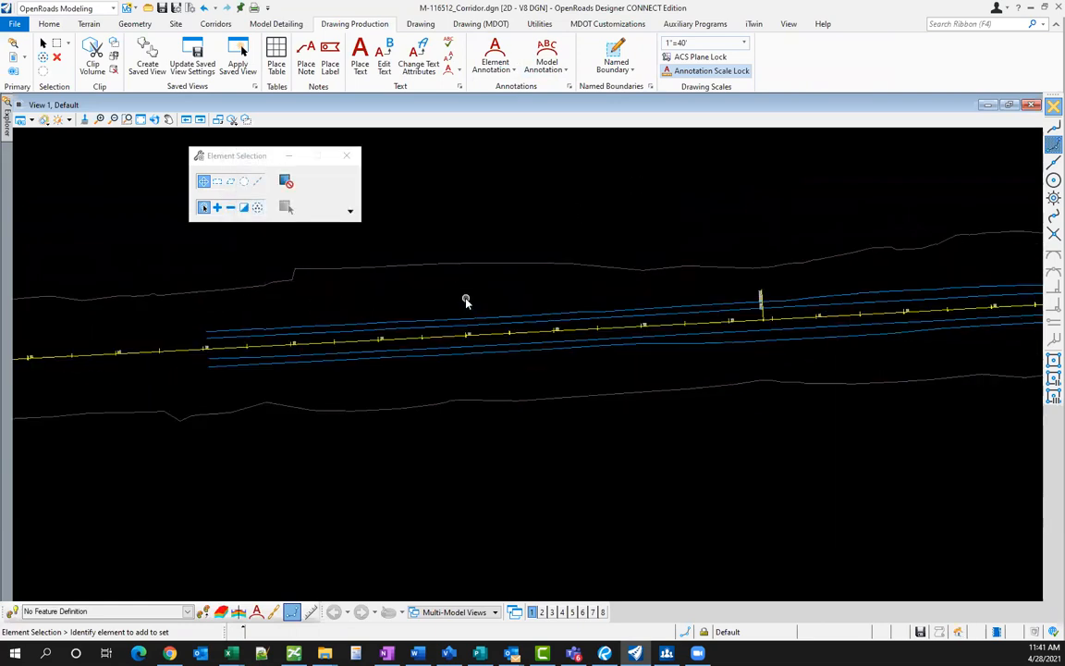
{"action": "scroll", "coordinate": [456, 307], "scroll_direction": "up", "scroll_amount": 1}
{"action": "scroll", "coordinate": [423, 280], "scroll_direction": "down", "scroll_amount": 1}
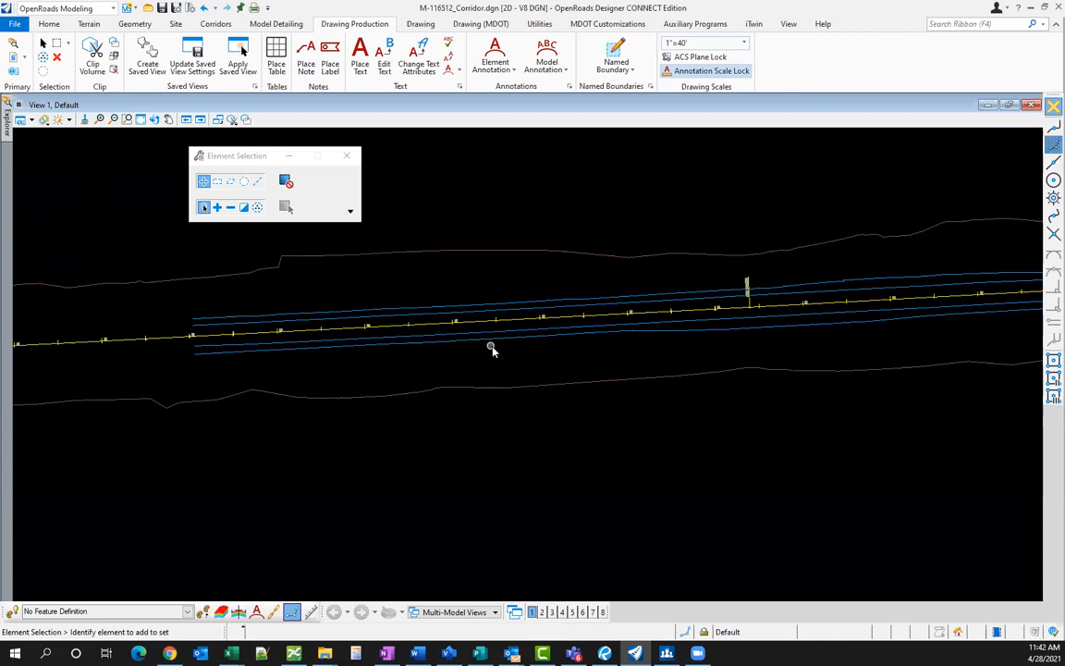
{"action": "scroll", "coordinate": [492, 349], "scroll_direction": "up", "scroll_amount": 2}
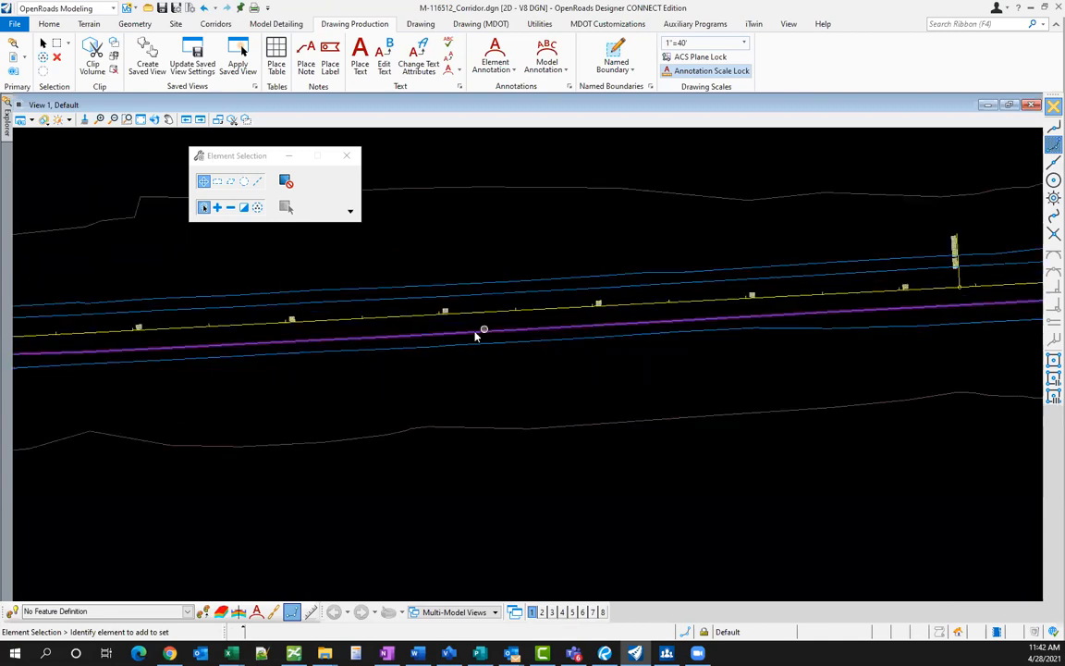
{"action": "scroll", "coordinate": [471, 350], "scroll_direction": "down", "scroll_amount": 2}
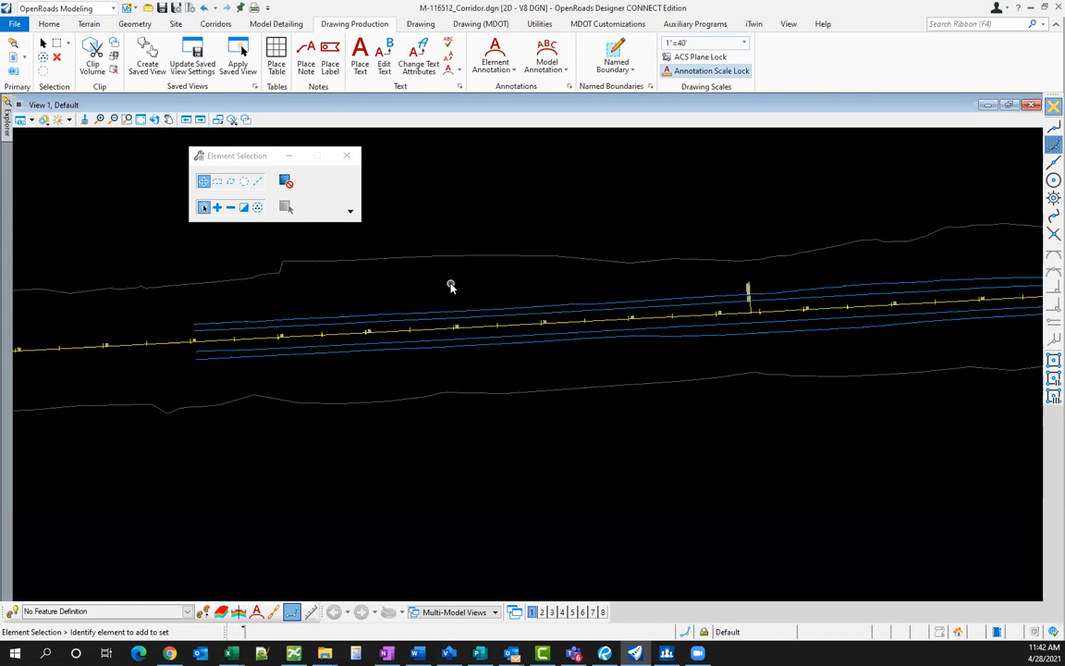
{"action": "middle_click_drag", "start_coordinate": [483, 280], "coordinate": [457, 305]}
{"action": "scroll", "coordinate": [457, 304], "scroll_direction": "down", "scroll_amount": 2}
{"action": "scroll", "coordinate": [456, 306], "scroll_direction": "up", "scroll_amount": 2}
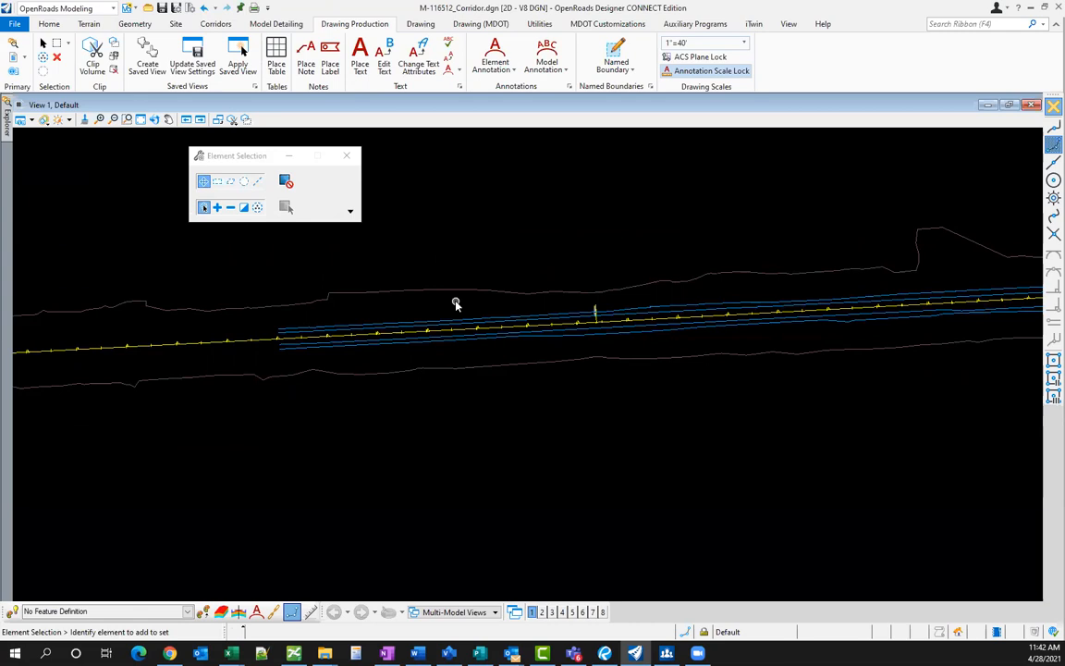
{"action": "scroll", "coordinate": [456, 304], "scroll_direction": "up", "scroll_amount": 1}
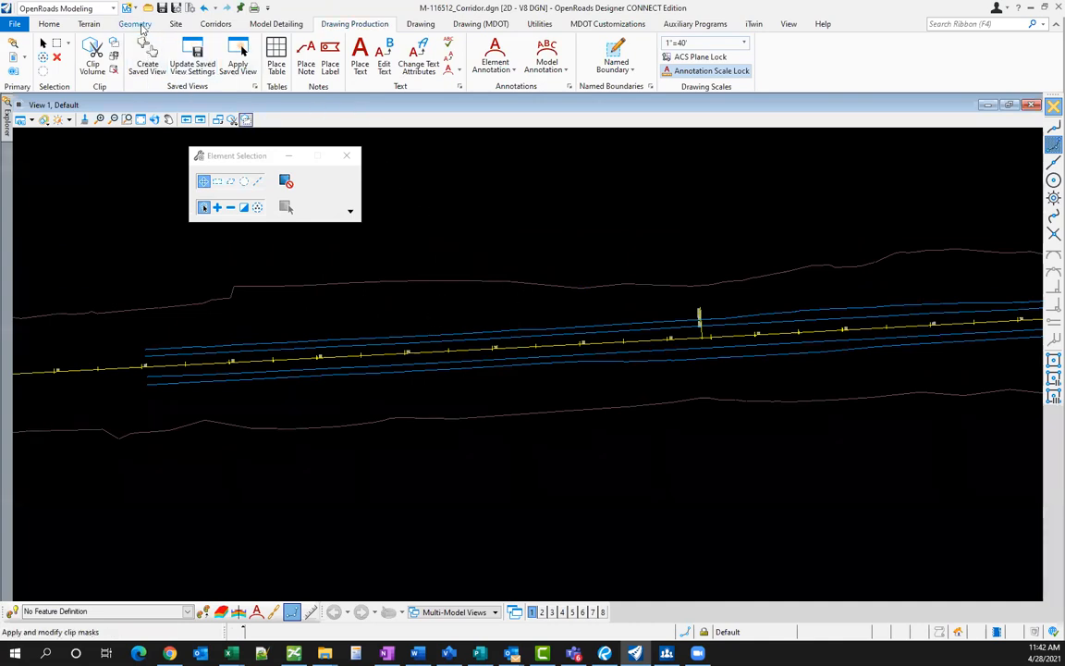
- Create a new corridor on the Old M-59 alignment using its active profile and default name
{"action": "left_click", "coordinate": [275, 25]}
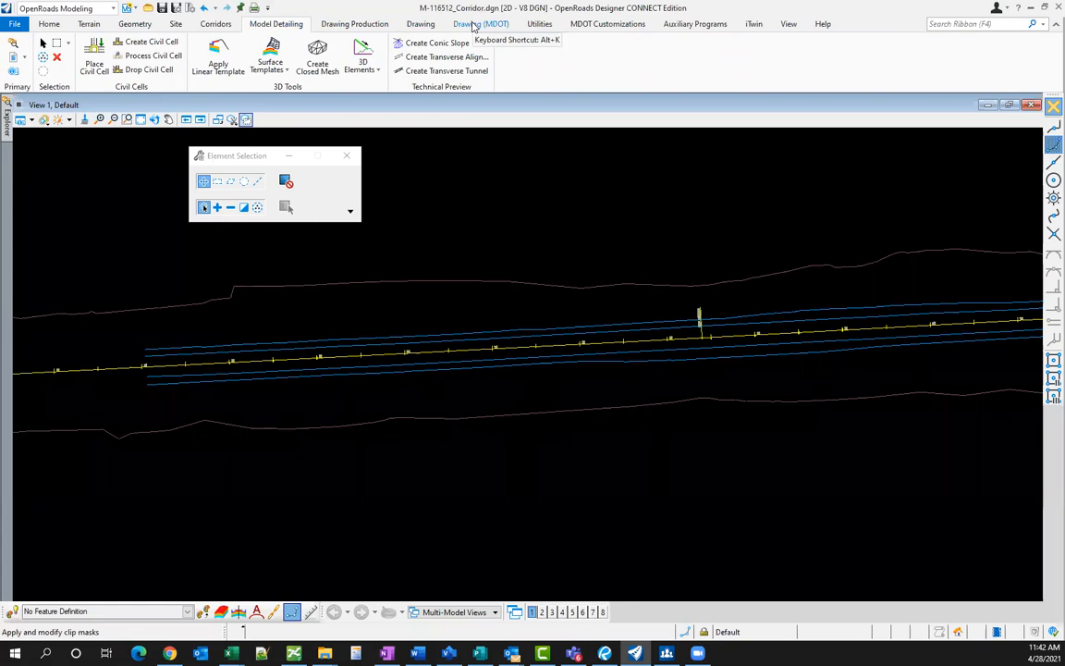
{"action": "left_click", "coordinate": [134, 24]}
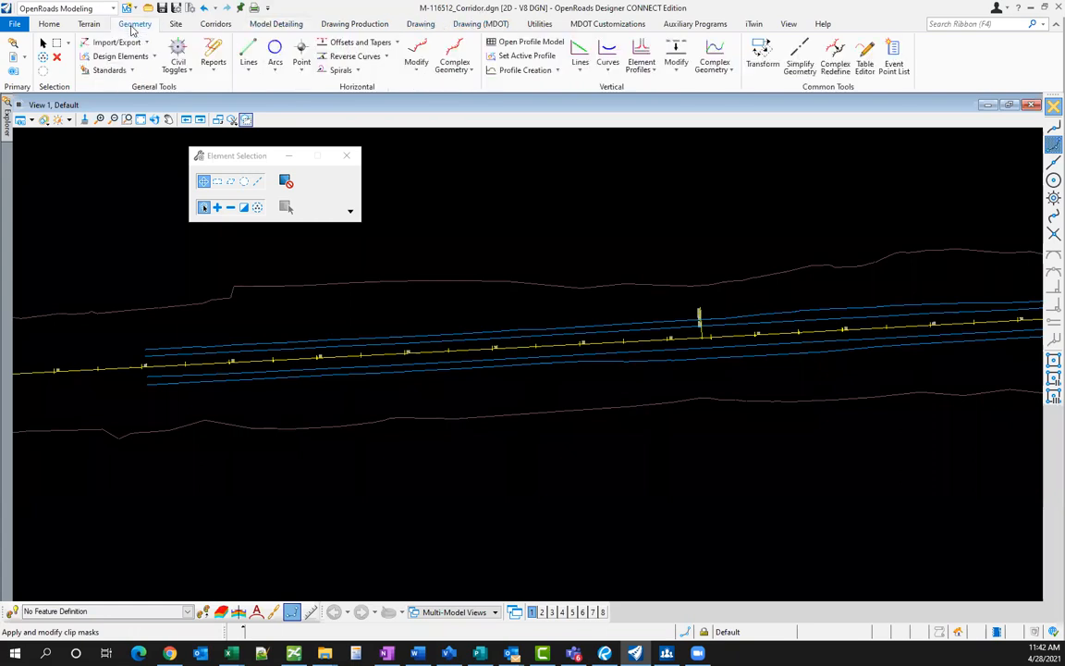
{"action": "left_click", "coordinate": [215, 24]}
{"action": "left_click", "coordinate": [83, 74]}
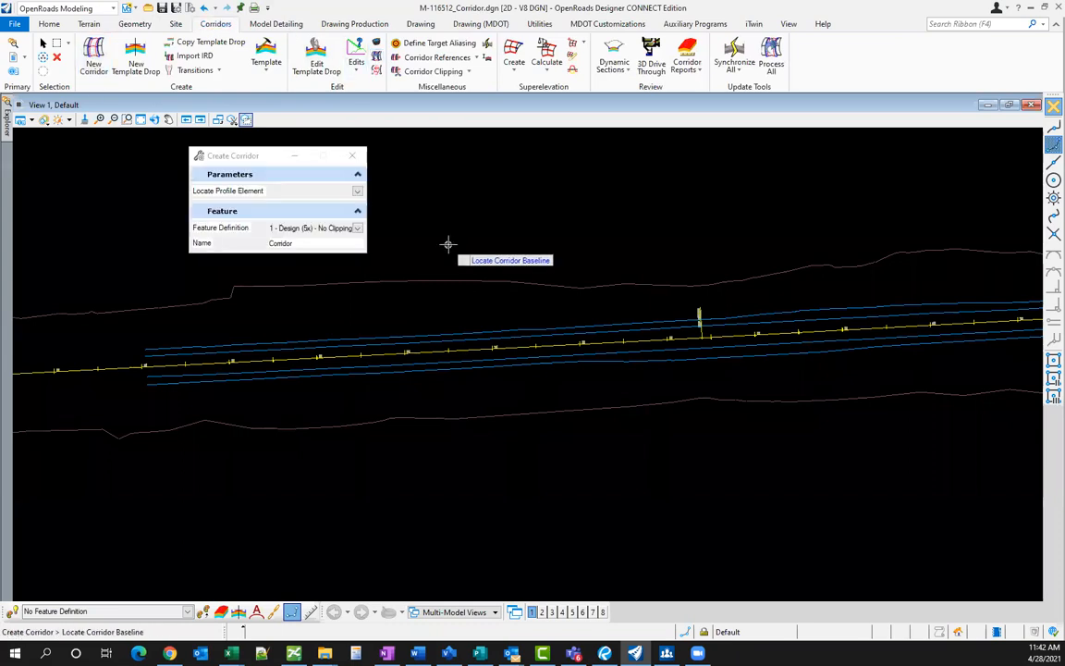
{"action": "left_click", "coordinate": [364, 352]}
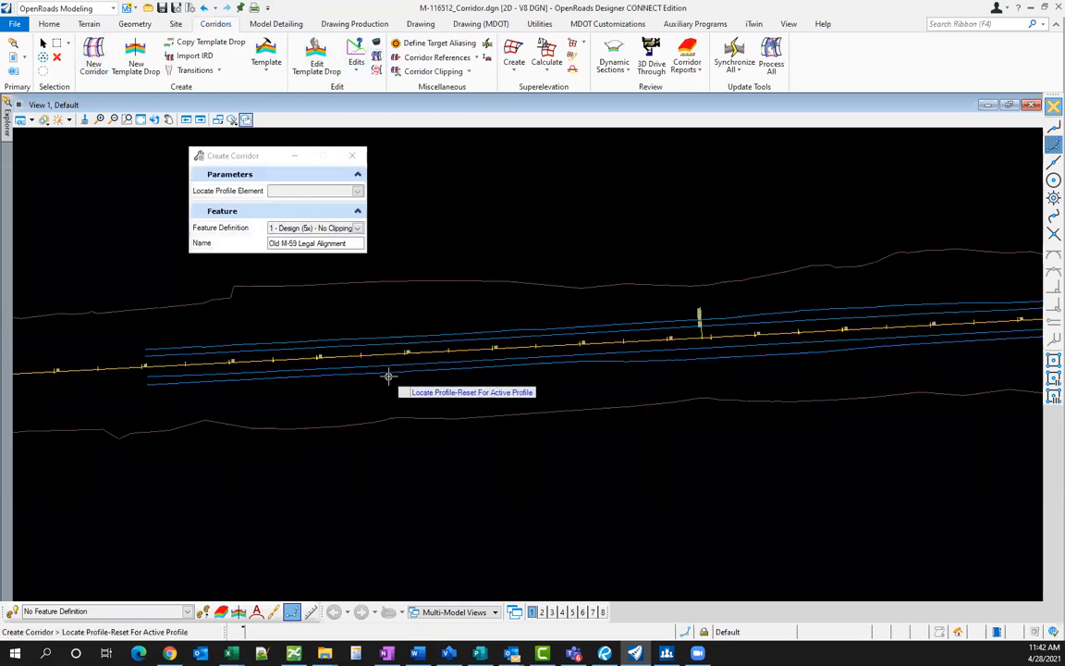
{"action": "right_click", "coordinate": [381, 385]}
{"action": "left_click", "coordinate": [381, 385]}
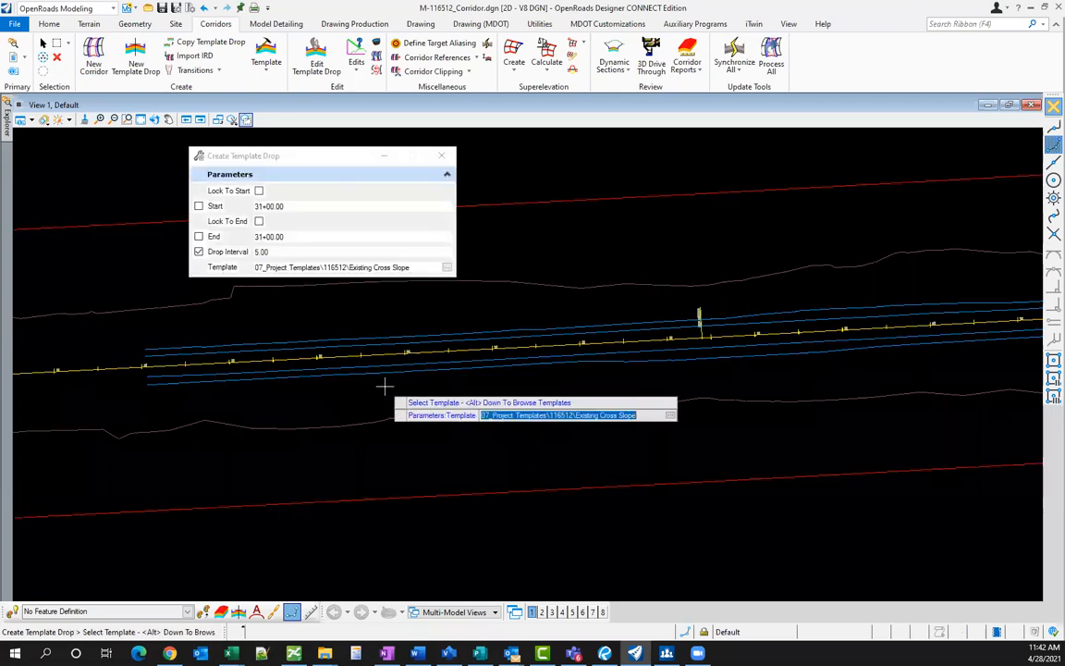
- Drop the 2 Lane to 3 Lane Widening template from 56+58.46 to 66+43.79 at 5.00 intervals
{"action": "key", "text": "alt+Down"}
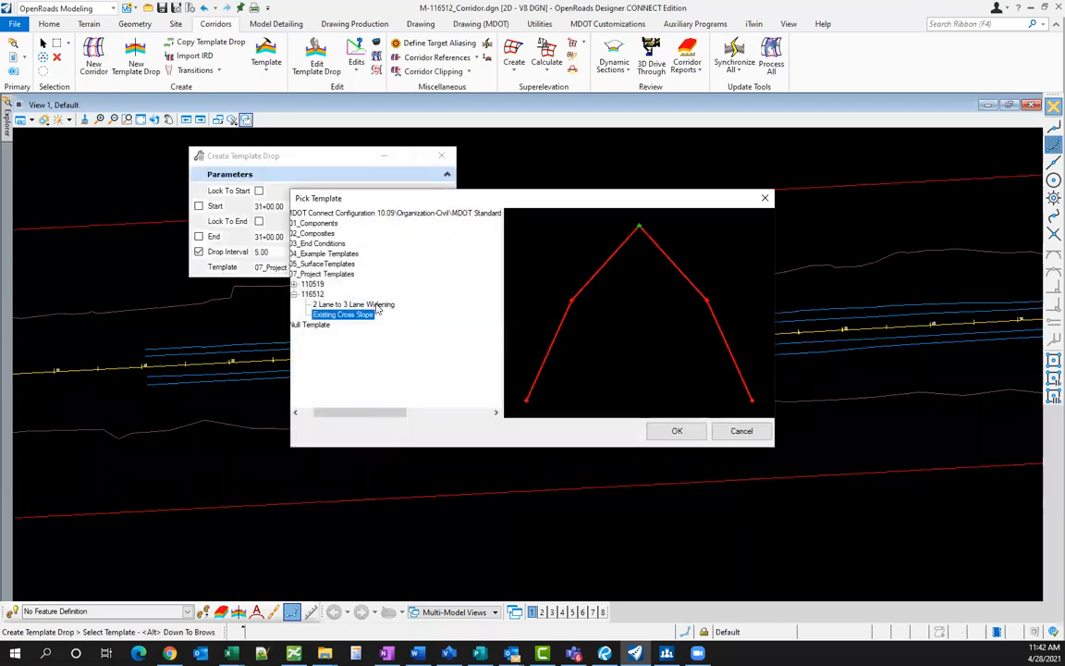
{"action": "left_click", "coordinate": [375, 305]}
{"action": "left_click", "coordinate": [677, 430]}
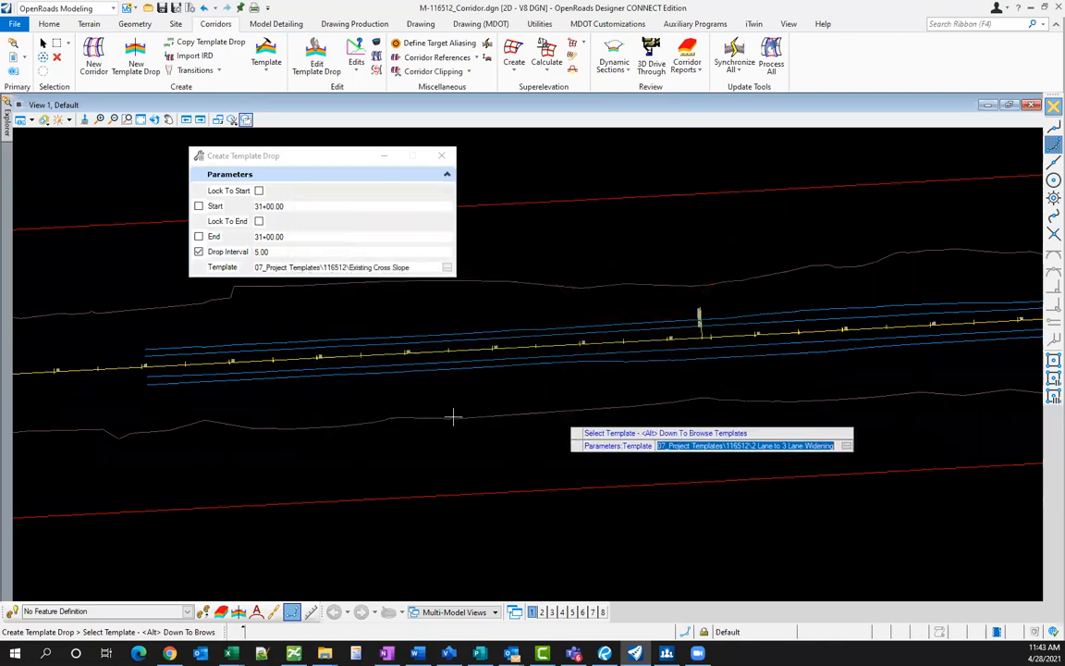
{"action": "left_click", "coordinate": [372, 389]}
{"action": "scroll", "coordinate": [434, 411], "scroll_direction": "down", "scroll_amount": 5}
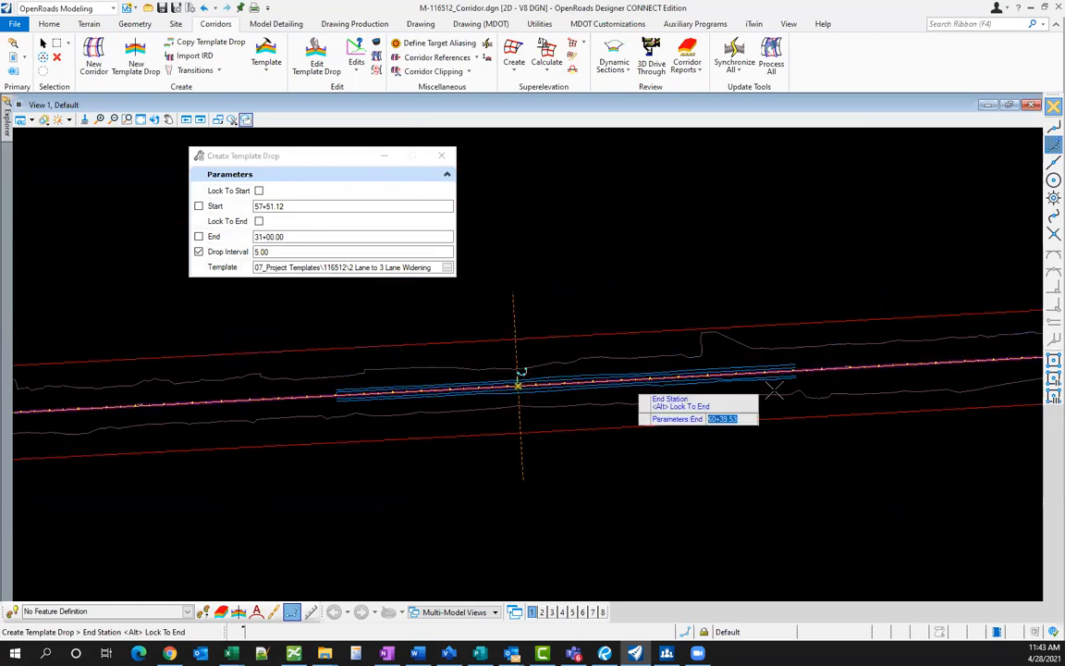
{"action": "scroll", "coordinate": [704, 390], "scroll_direction": "up", "scroll_amount": 4}
{"action": "left_click", "coordinate": [596, 403]}
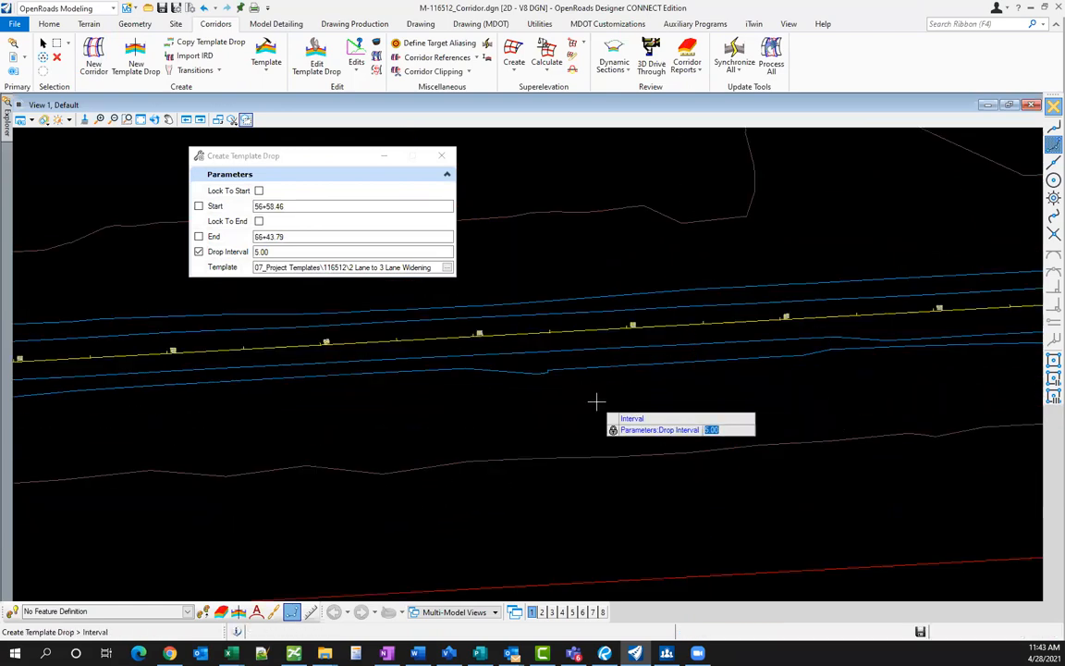
{"action": "left_click", "coordinate": [592, 403]}
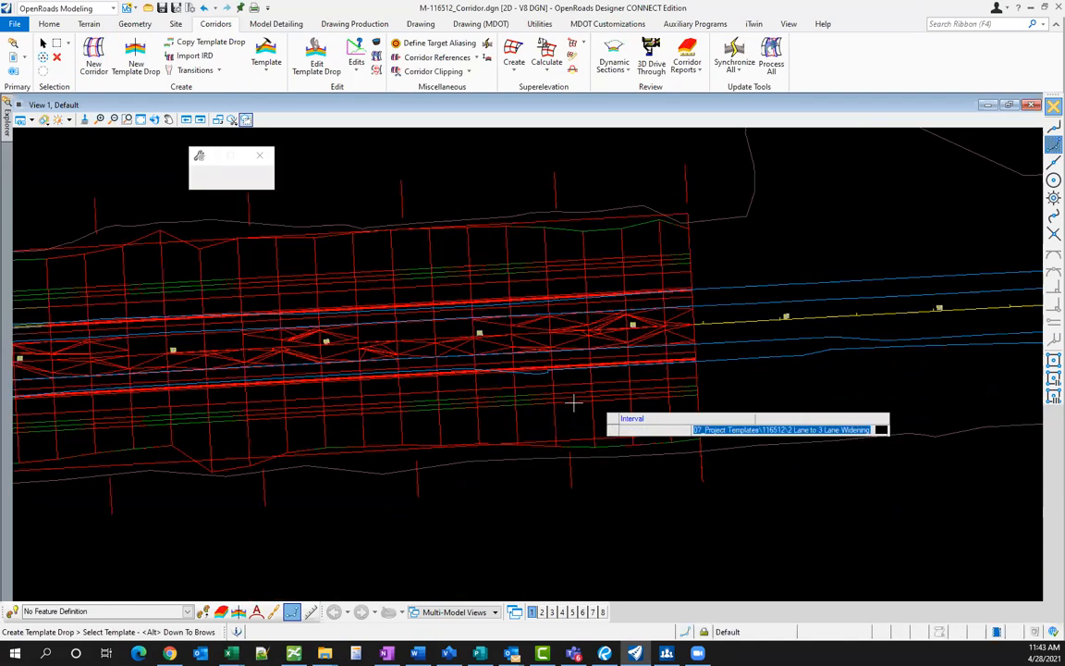
- Finish the template drop and hide its truss lines with Change Level
{"action": "key", "text": "Escape"}
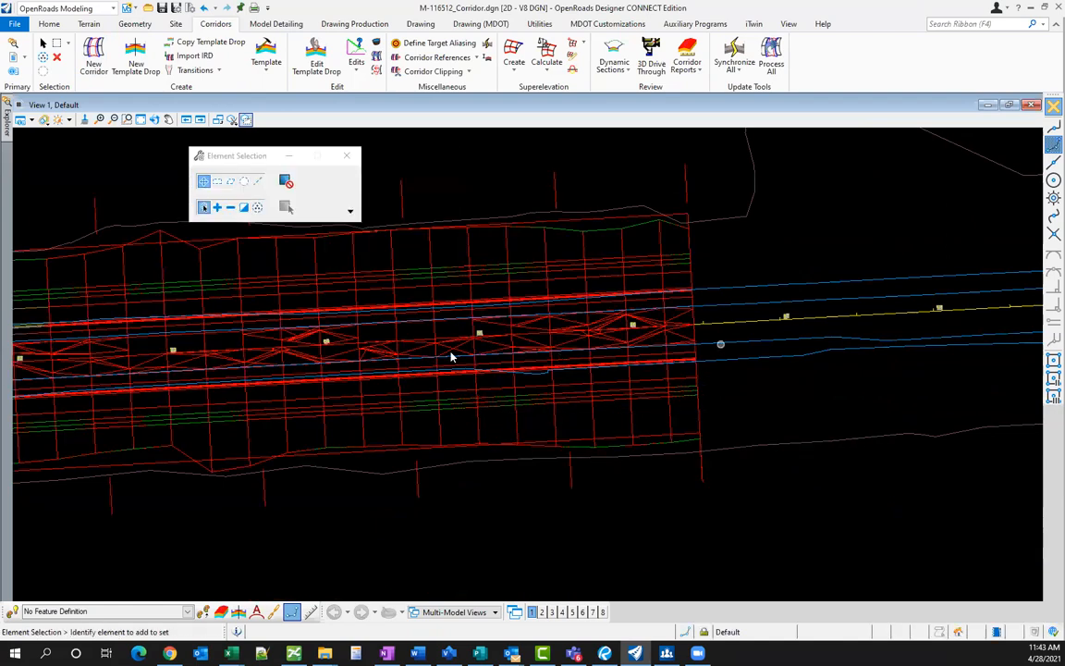
{"action": "scroll", "coordinate": [440, 359], "scroll_direction": "down", "scroll_amount": 4}
{"action": "scroll", "coordinate": [506, 350], "scroll_direction": "up", "scroll_amount": 5}
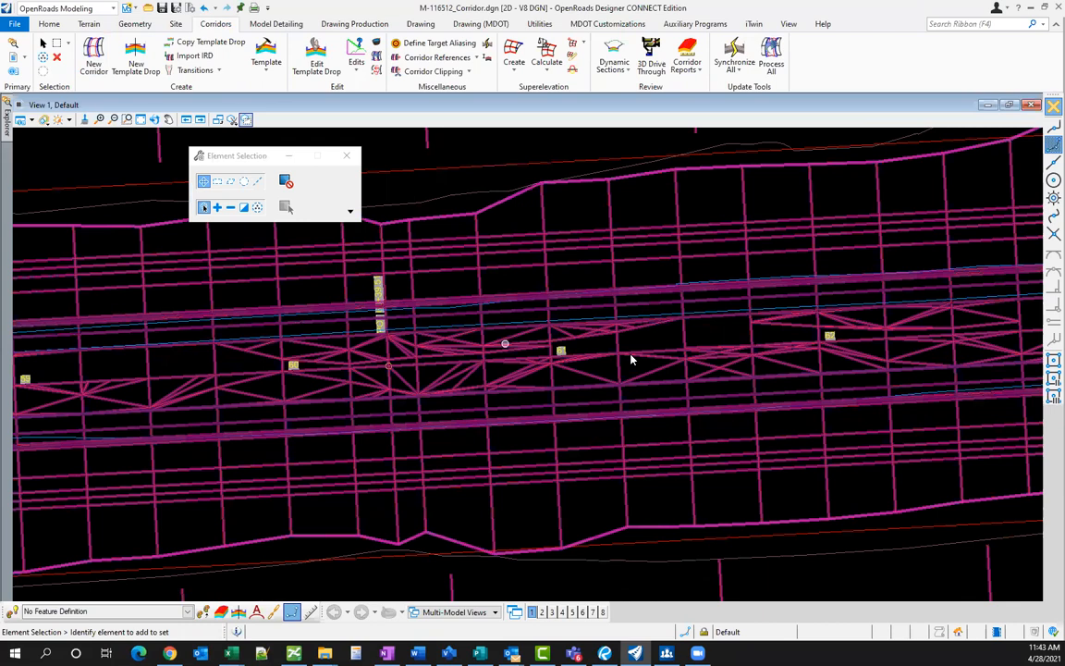
{"action": "scroll", "coordinate": [630, 359], "scroll_direction": "up", "scroll_amount": 2}
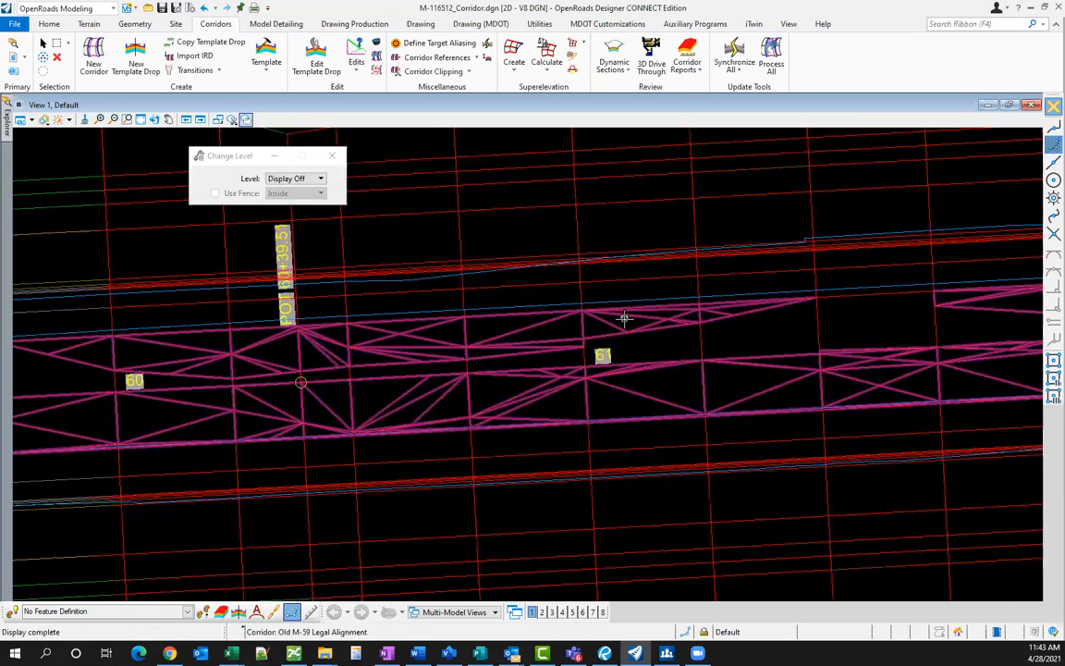
{"action": "left_click", "coordinate": [627, 323]}
{"action": "scroll", "coordinate": [581, 342], "scroll_direction": "down", "scroll_amount": 2}
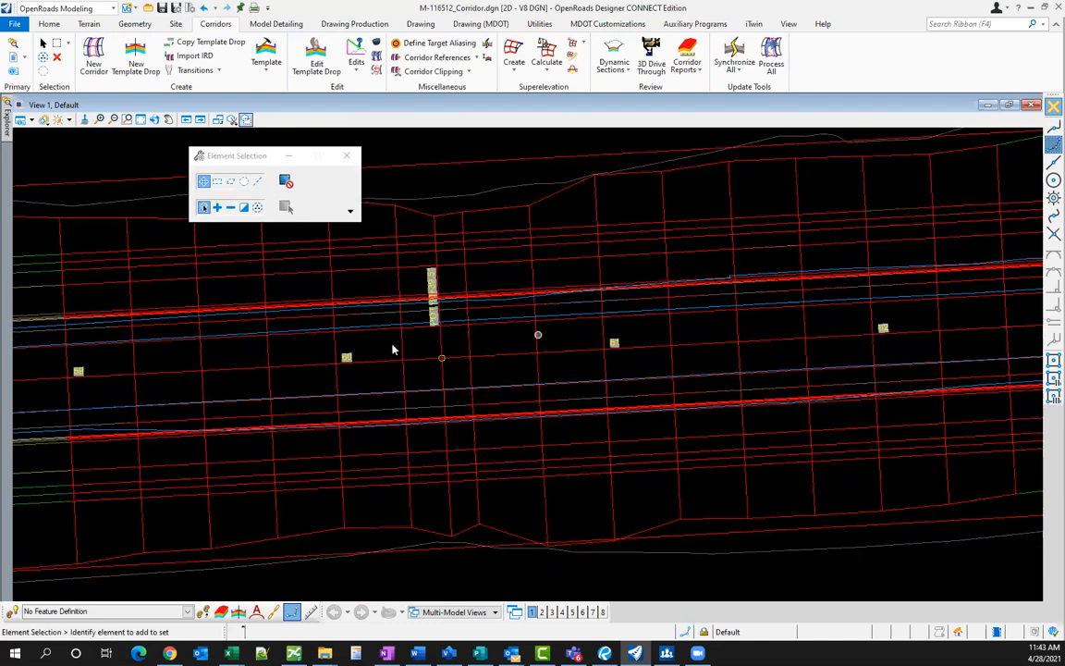
{"action": "scroll", "coordinate": [128, 288], "scroll_direction": "down", "scroll_amount": 1}
{"action": "scroll", "coordinate": [157, 278], "scroll_direction": "down", "scroll_amount": 1}
- Inspect the template drop's properties along the new corridor
{"action": "left_click", "coordinate": [157, 277]}
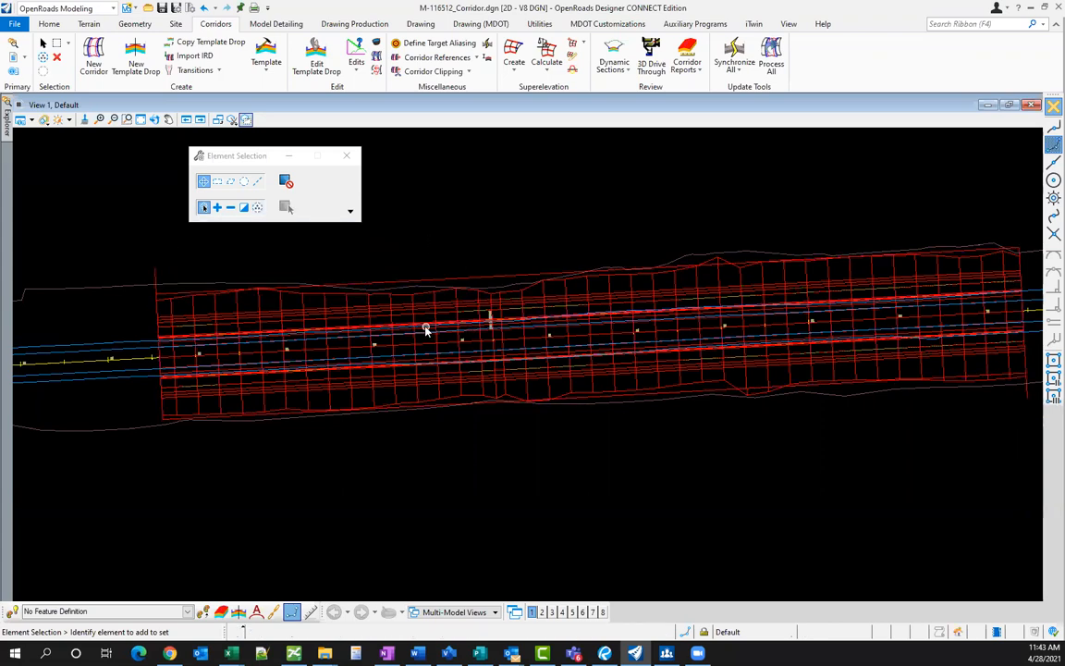
{"action": "scroll", "coordinate": [426, 330], "scroll_direction": "down", "scroll_amount": 1}
{"action": "scroll", "coordinate": [791, 373], "scroll_direction": "up", "scroll_amount": 1}
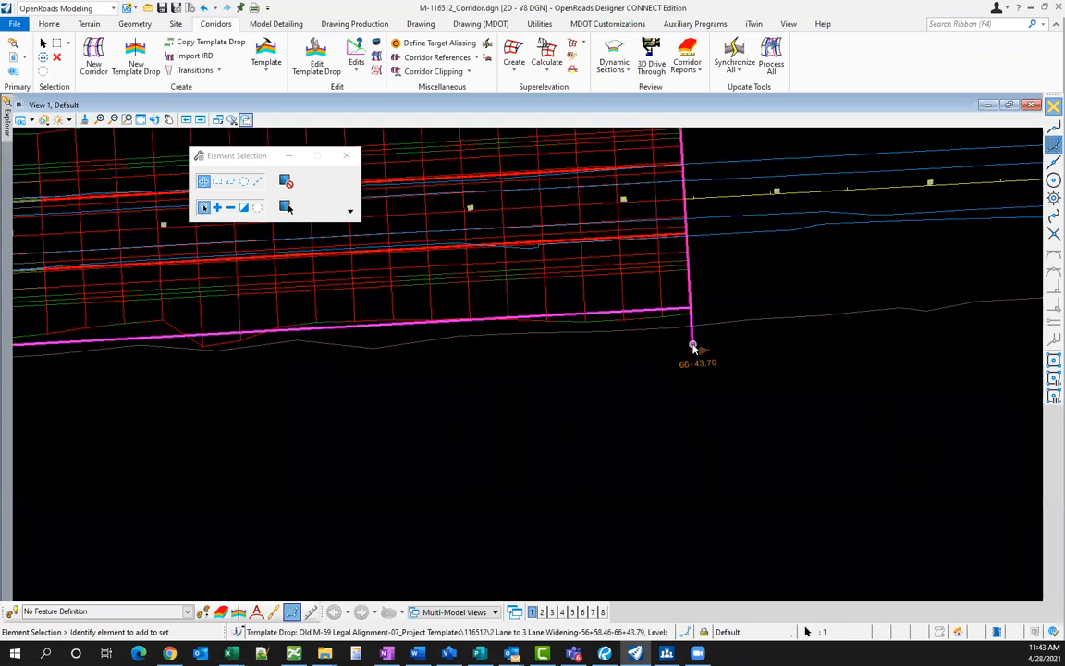
{"action": "scroll", "coordinate": [555, 379], "scroll_direction": "down", "scroll_amount": 2}
{"action": "scroll", "coordinate": [521, 382], "scroll_direction": "up", "scroll_amount": 2}
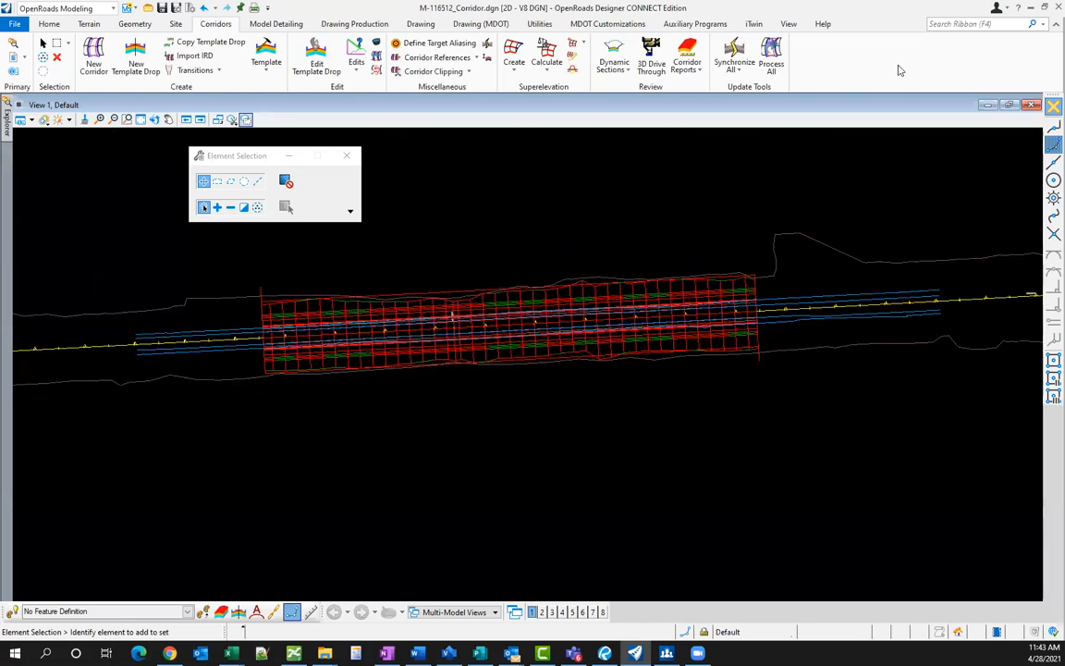
- Minimize OpenRoads and open the ORD folder under Overlay Best Practices in File Explorer
{"action": "left_click", "coordinate": [1046, 7]}
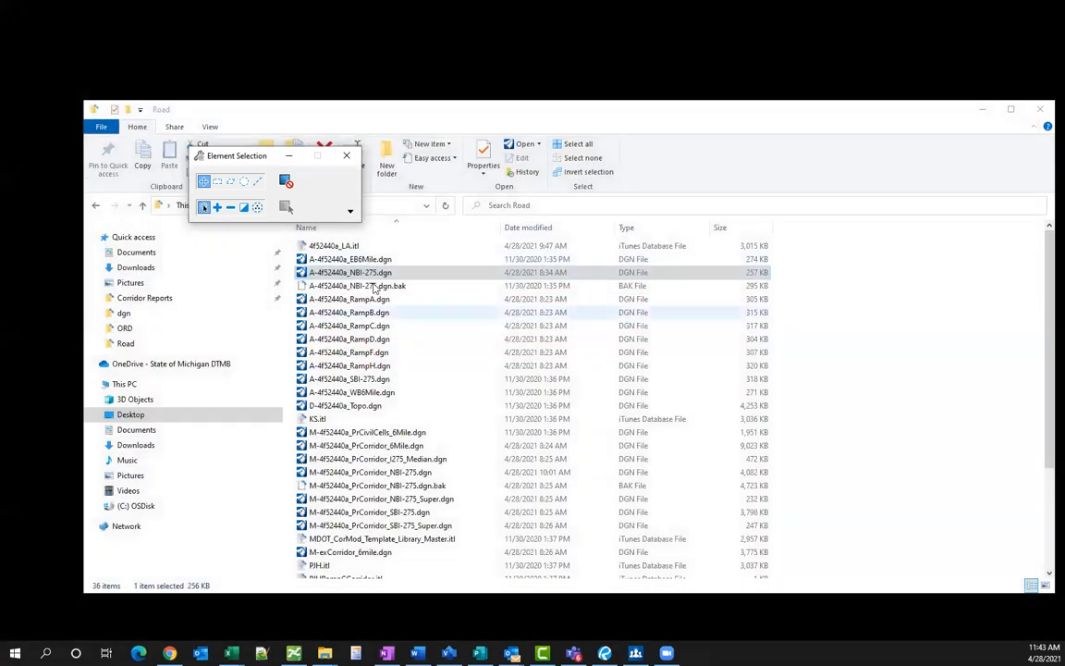
{"action": "left_click", "coordinate": [502, 104]}
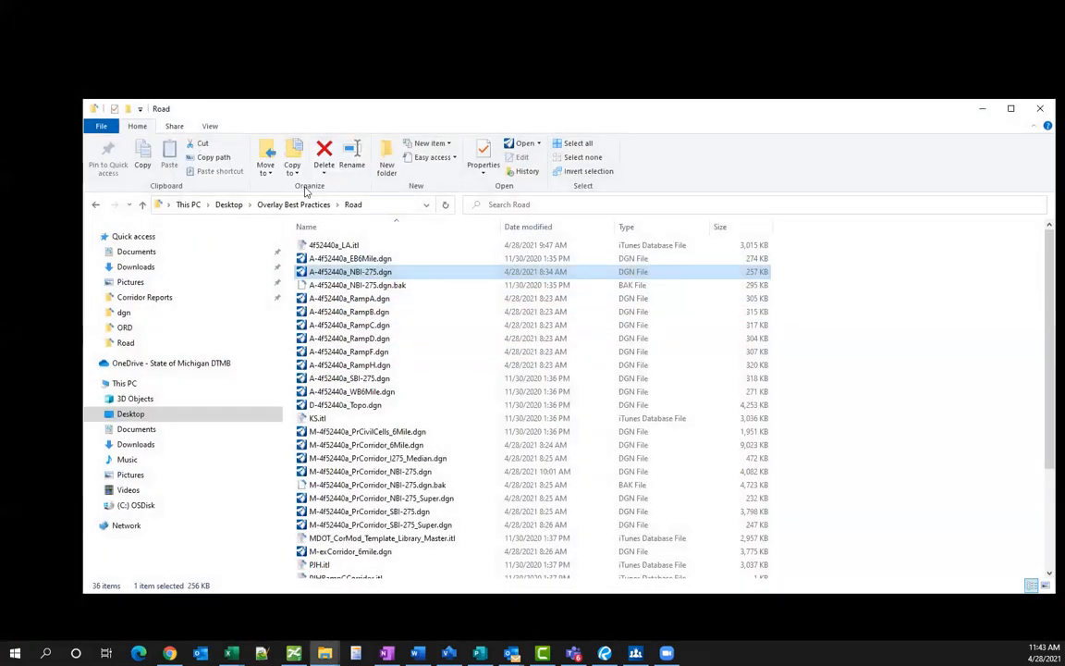
{"action": "left_click", "coordinate": [310, 205]}
{"action": "double_click", "coordinate": [331, 247]}
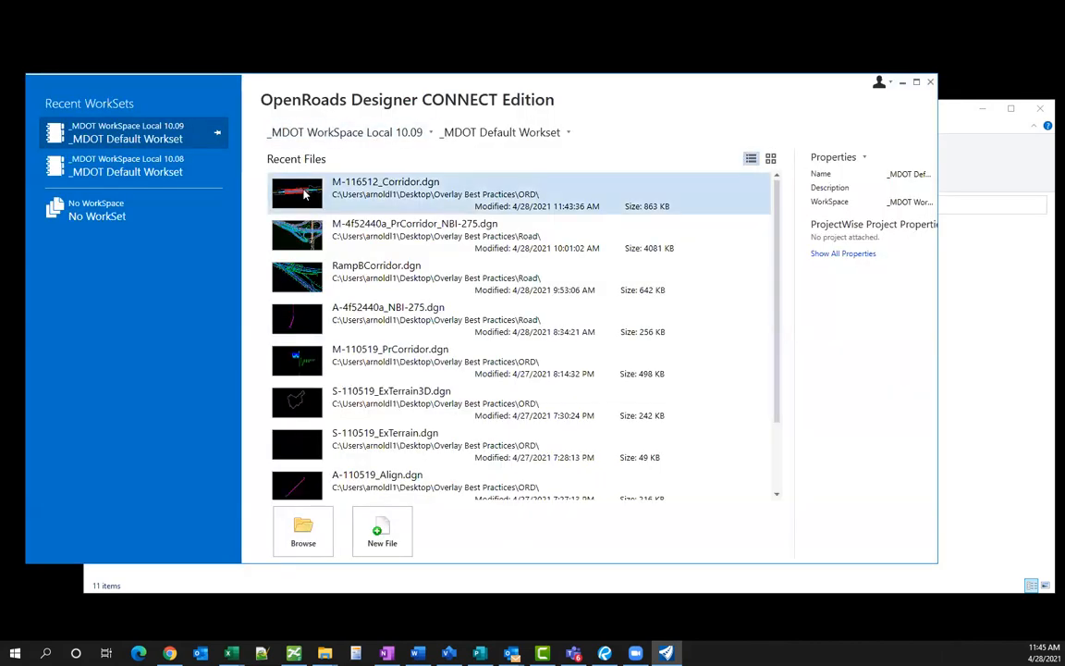
- Reopen M-116512_Corridor.dgn from the Recent Files list
{"action": "left_click", "coordinate": [305, 193]}
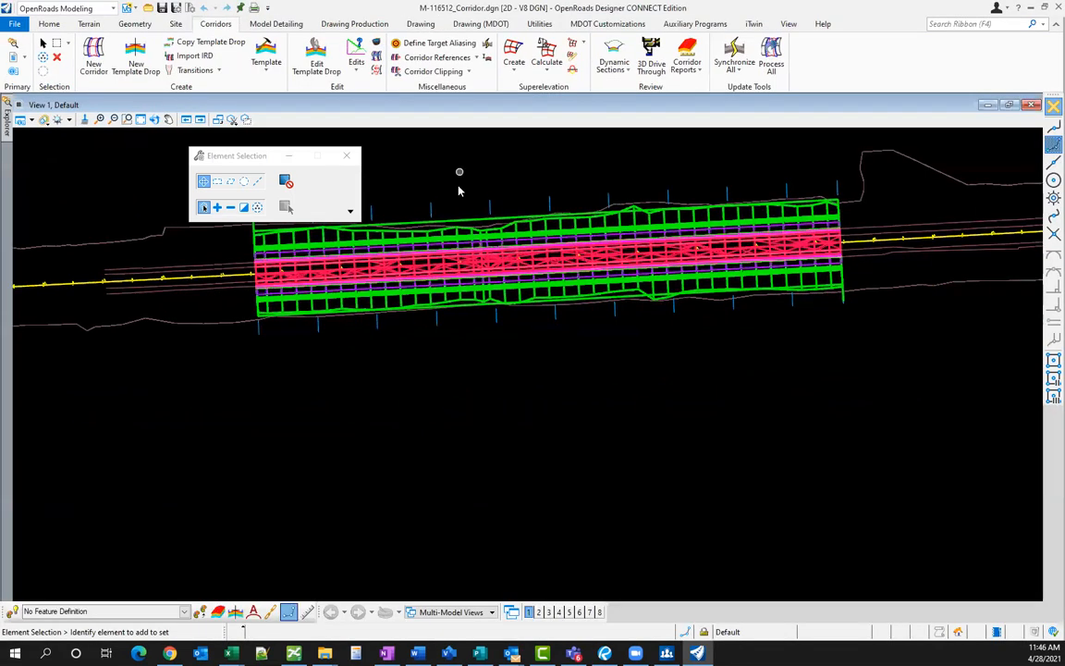
- Turn off the truss lines' level by picking them with Change Level
{"action": "key", "text": "F3"}
{"action": "scroll", "coordinate": [448, 258], "scroll_direction": "up", "scroll_amount": 4}
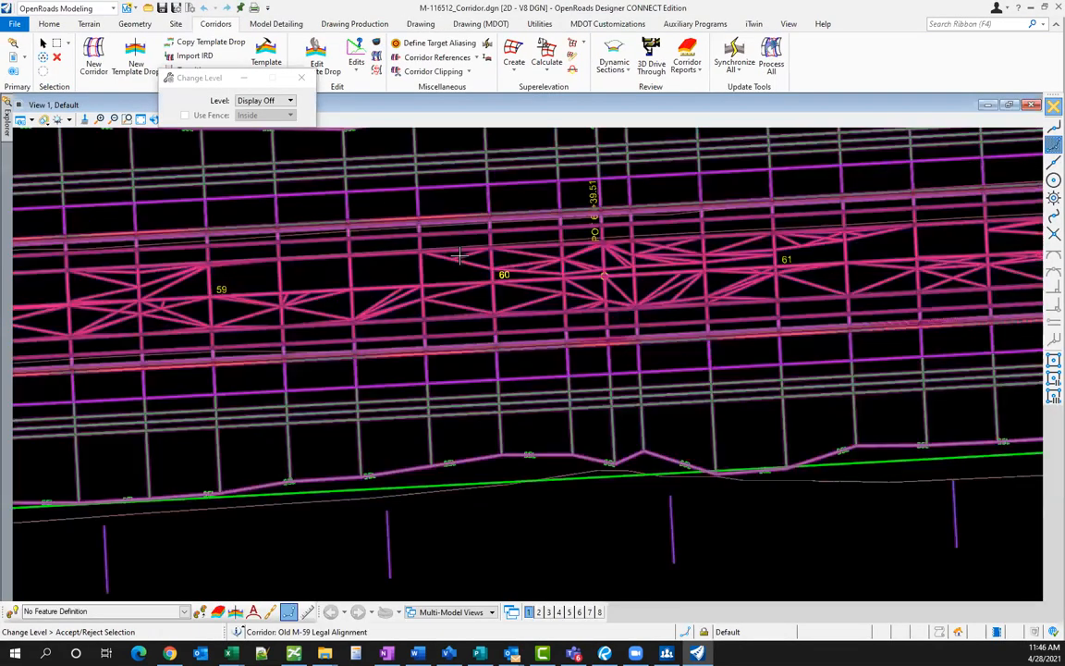
{"action": "left_click", "coordinate": [459, 256]}
{"action": "key", "text": "Escape"}
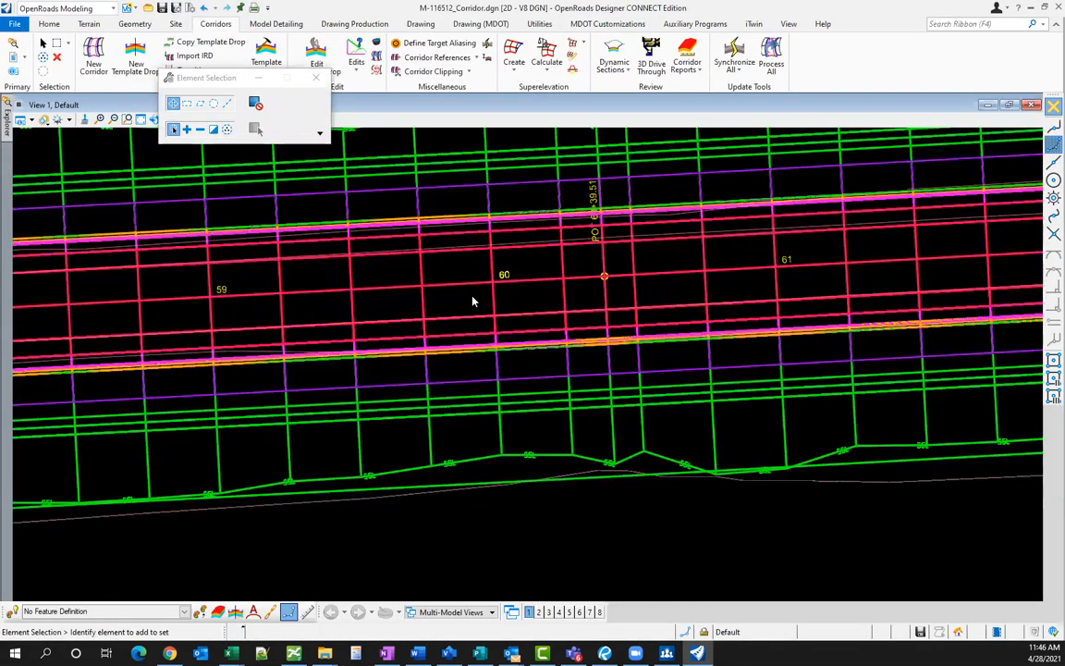
{"action": "scroll", "coordinate": [465, 300], "scroll_direction": "down", "scroll_amount": 5}
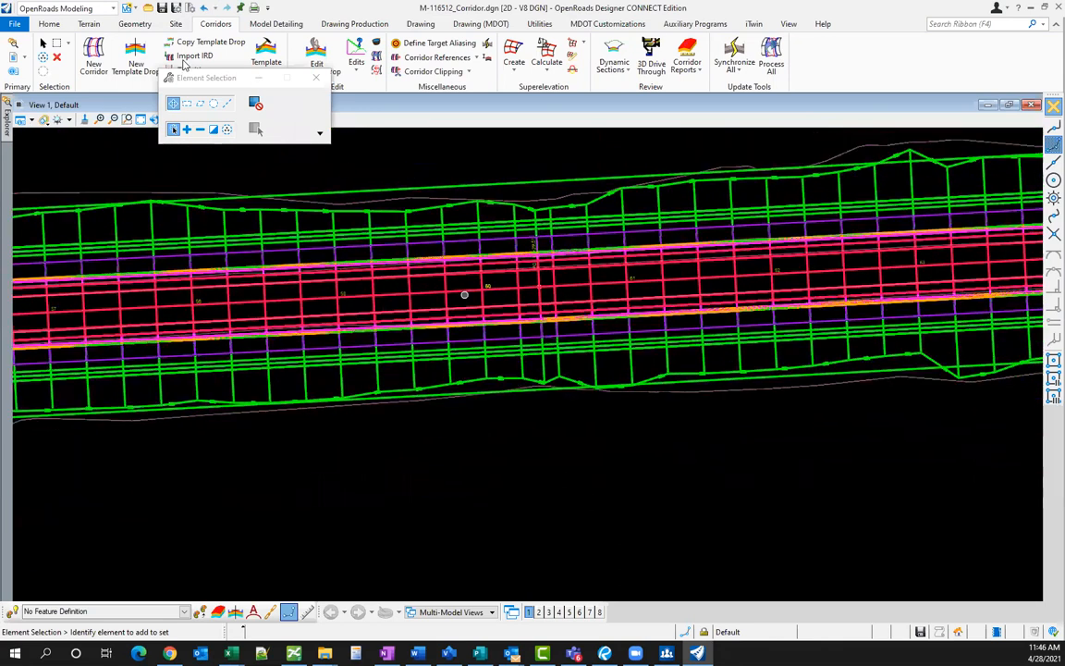
- Check the Home tab's Level Display settings and review the corridor
{"action": "left_click", "coordinate": [50, 24]}
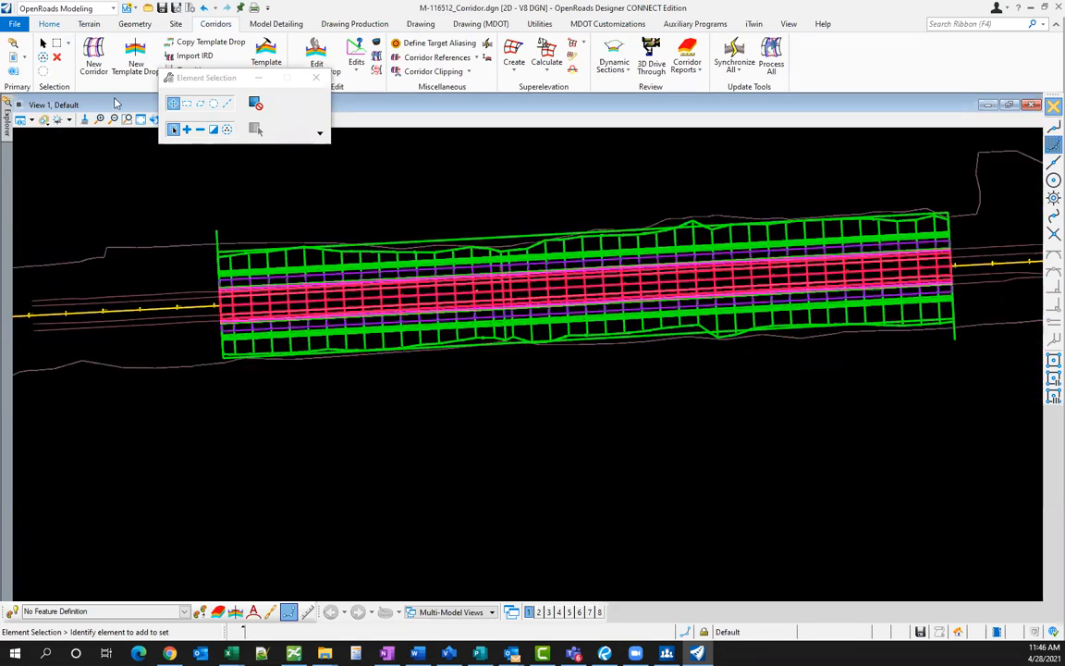
{"action": "left_click", "coordinate": [317, 43]}
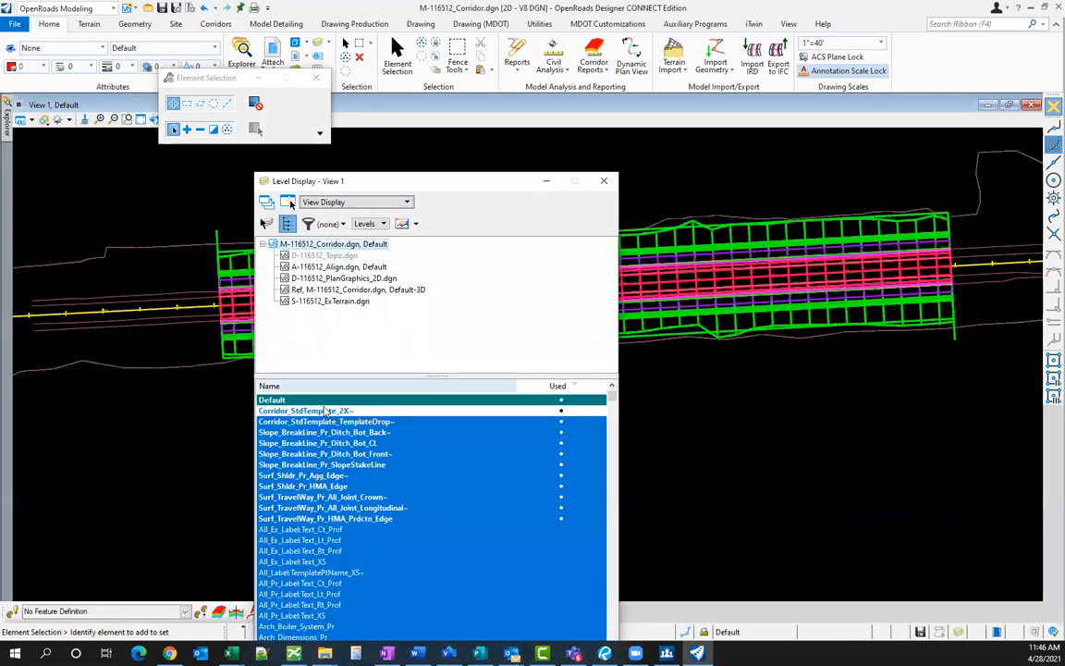
{"action": "left_click", "coordinate": [604, 180]}
{"action": "scroll", "coordinate": [509, 274], "scroll_direction": "up", "scroll_amount": 2}
{"action": "scroll", "coordinate": [509, 274], "scroll_direction": "up", "scroll_amount": 1}
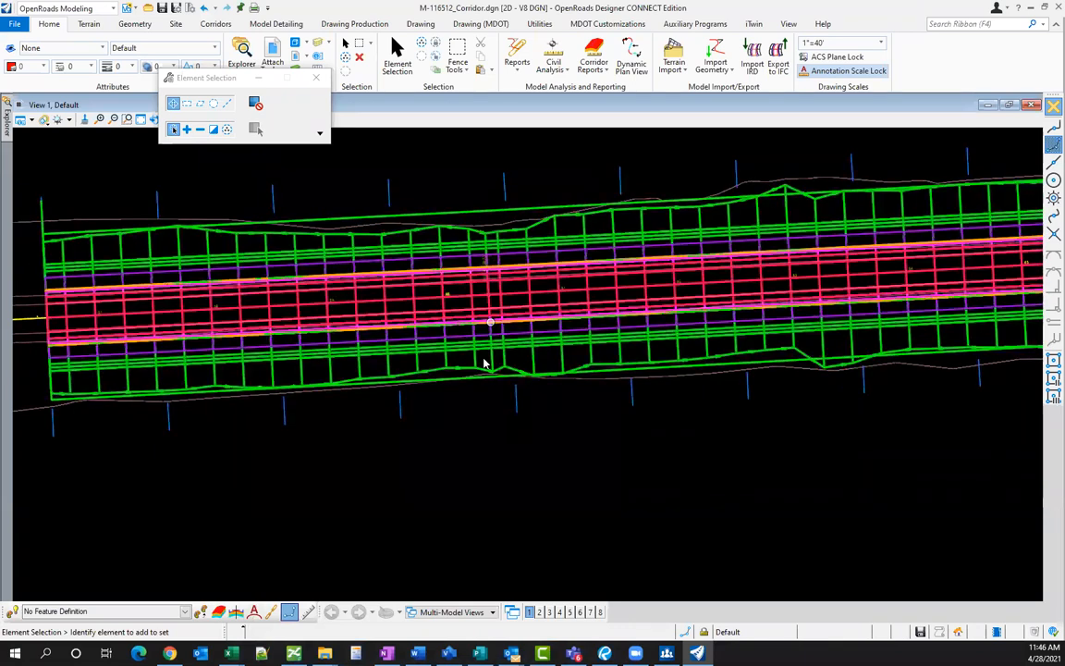
{"action": "scroll", "coordinate": [481, 381], "scroll_direction": "down", "scroll_amount": 1}
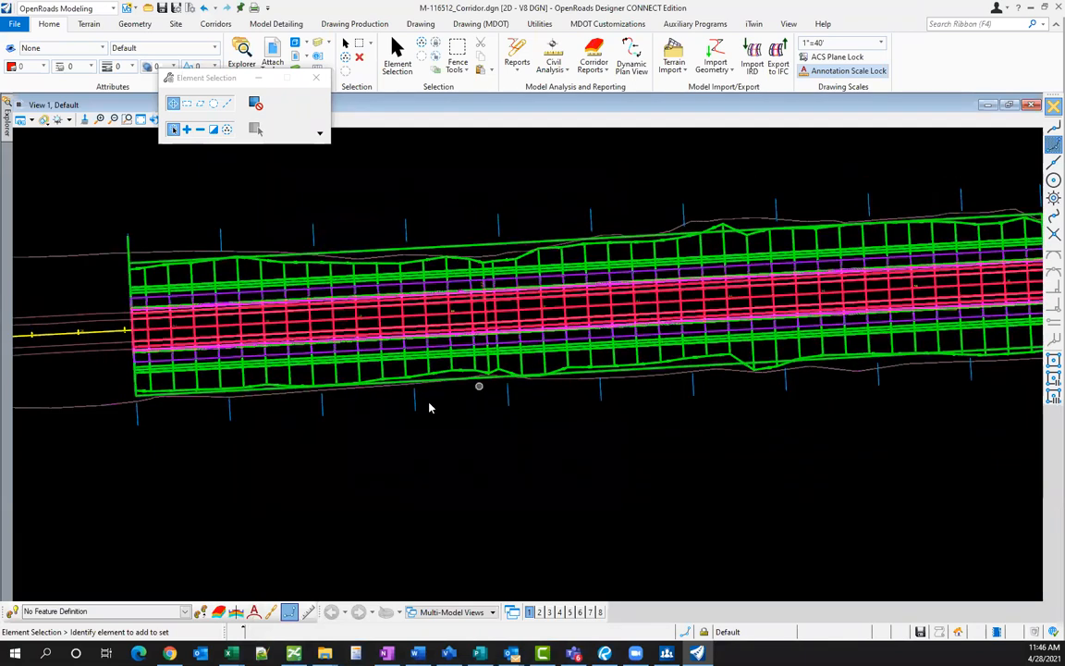
{"action": "scroll", "coordinate": [435, 387], "scroll_direction": "down", "scroll_amount": 1}
{"action": "scroll", "coordinate": [483, 380], "scroll_direction": "up", "scroll_amount": 1}
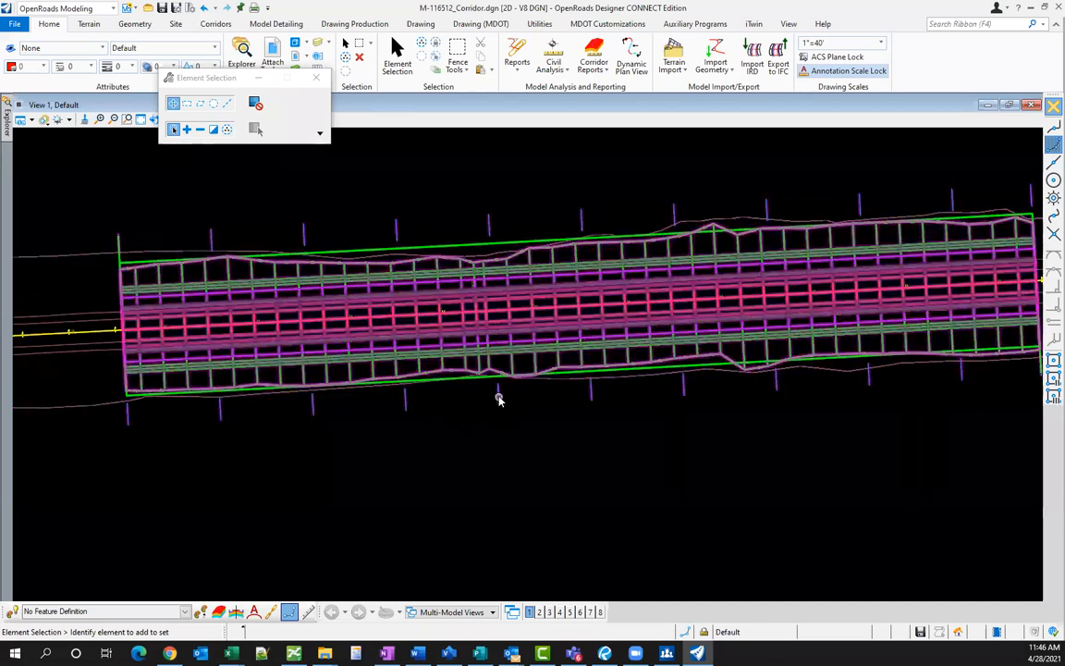
{"action": "mouse_move", "coordinate": [498, 398]}
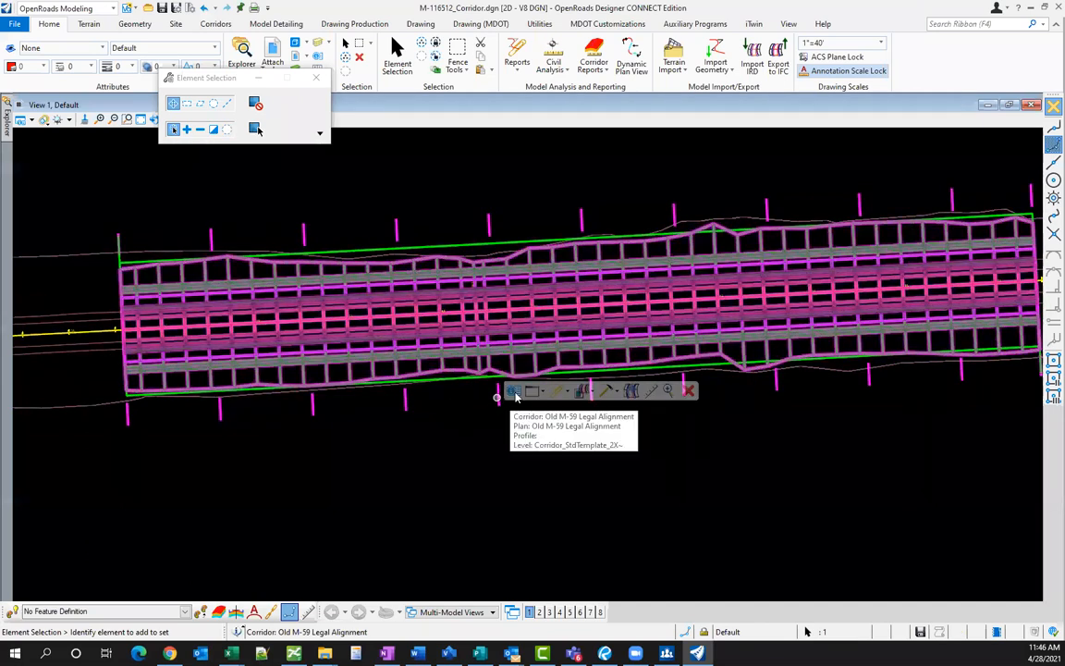
- Set the corridor's feature definition to 5 - Final (1x) in quick properties
{"action": "left_click", "coordinate": [666, 355]}
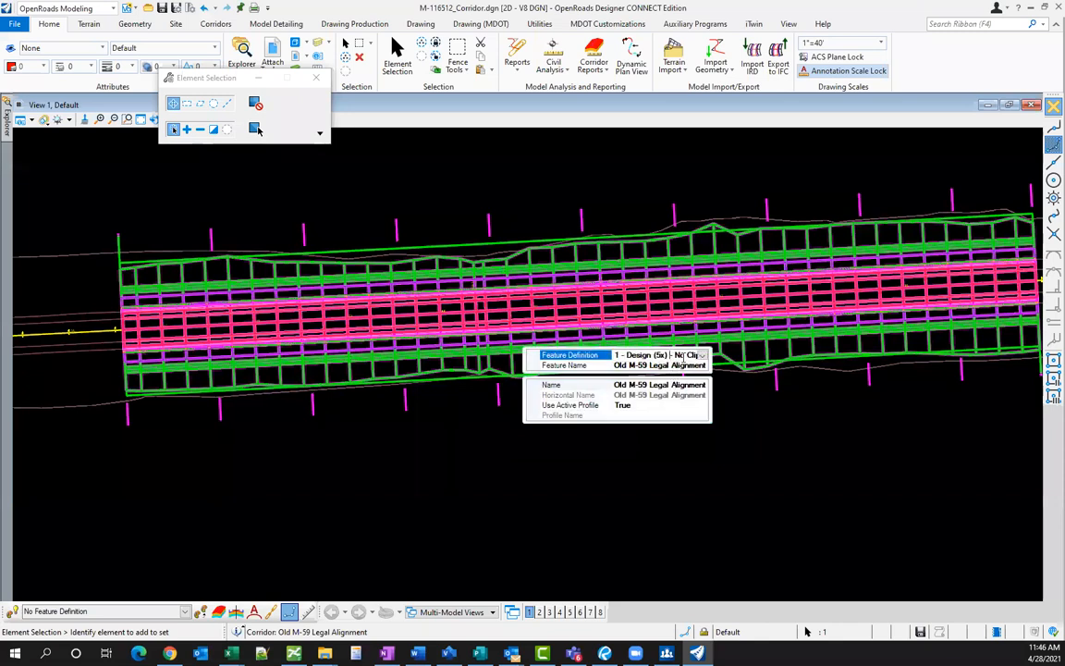
{"action": "left_click", "coordinate": [703, 355]}
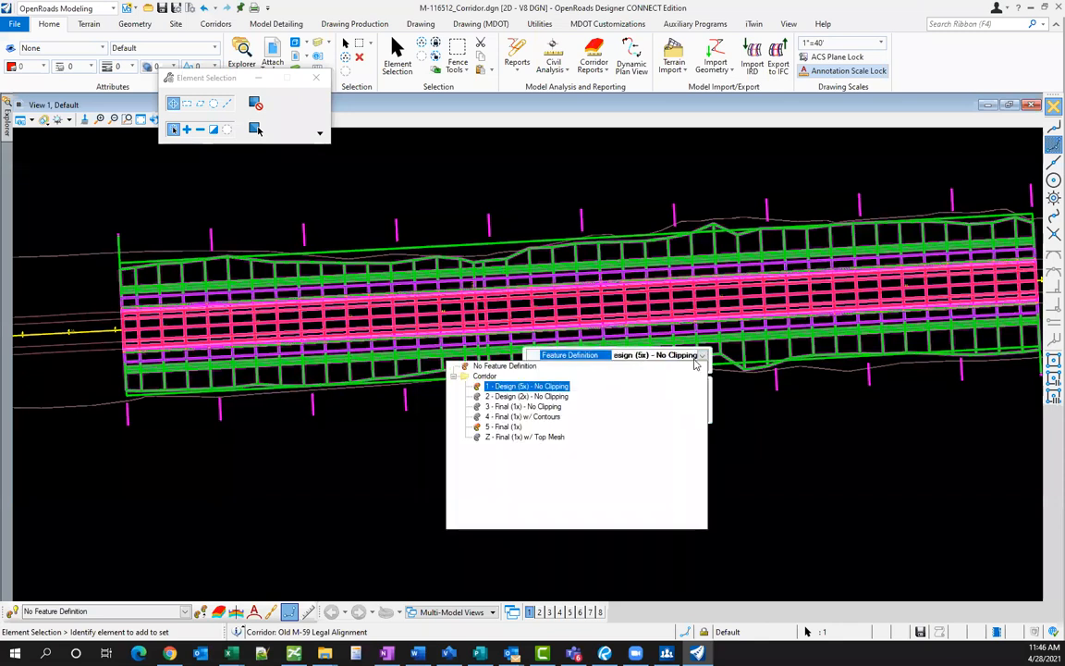
{"action": "left_click", "coordinate": [504, 427]}
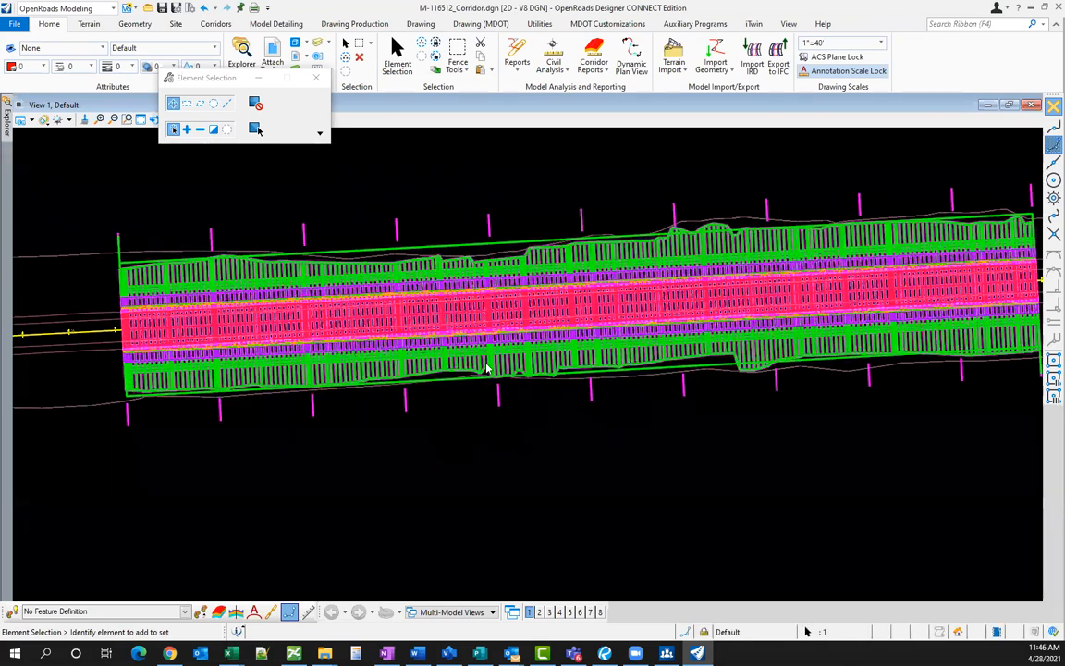
{"action": "scroll", "coordinate": [500, 287], "scroll_direction": "up", "scroll_amount": 3}
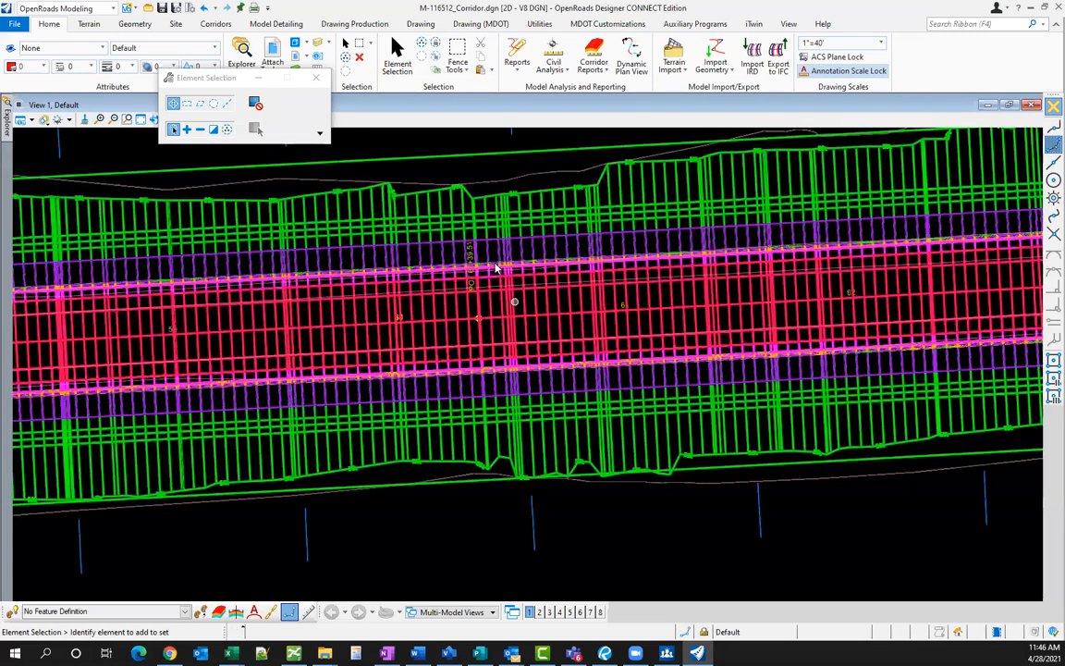
{"action": "scroll", "coordinate": [513, 269], "scroll_direction": "up", "scroll_amount": 2}
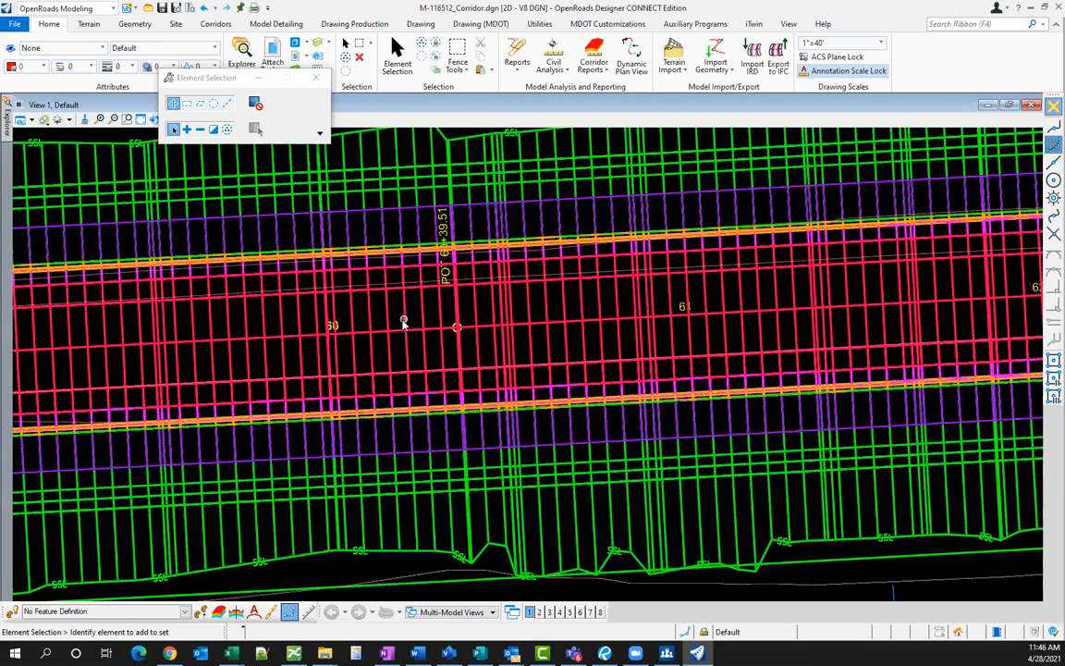
{"action": "scroll", "coordinate": [404, 319], "scroll_direction": "down", "scroll_amount": 1}
{"action": "scroll", "coordinate": [614, 321], "scroll_direction": "down", "scroll_amount": 1}
{"action": "scroll", "coordinate": [496, 296], "scroll_direction": "up", "scroll_amount": 2}
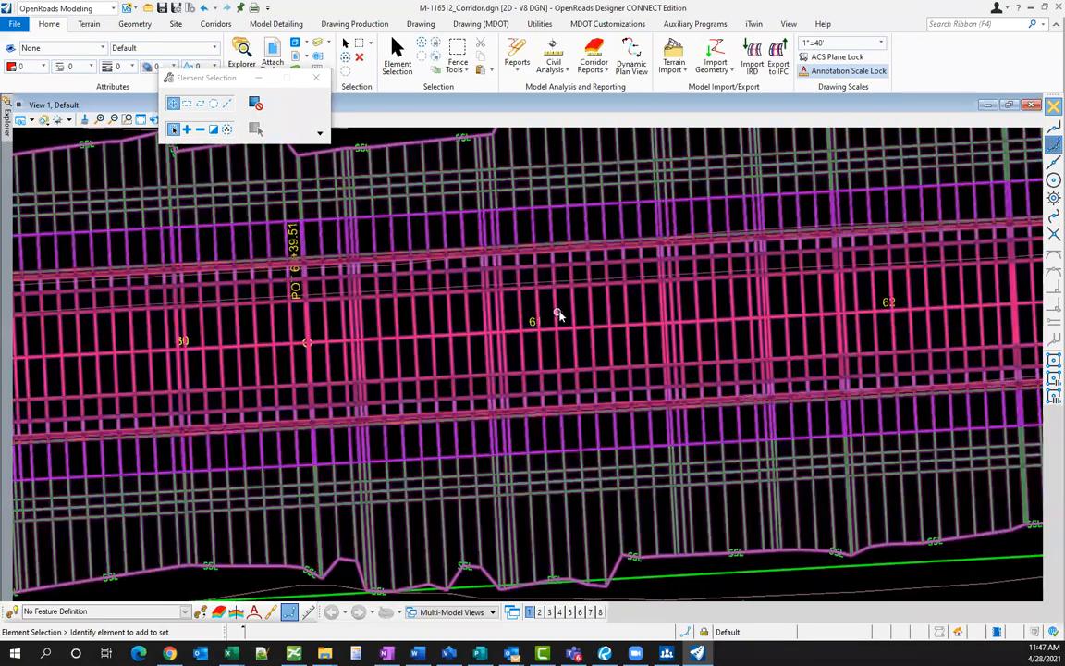
- Zoom along the corridor to review its denser redrawn cross-section lines
{"action": "scroll", "coordinate": [558, 313], "scroll_direction": "down", "scroll_amount": 1}
{"action": "scroll", "coordinate": [559, 312], "scroll_direction": "down", "scroll_amount": 1}
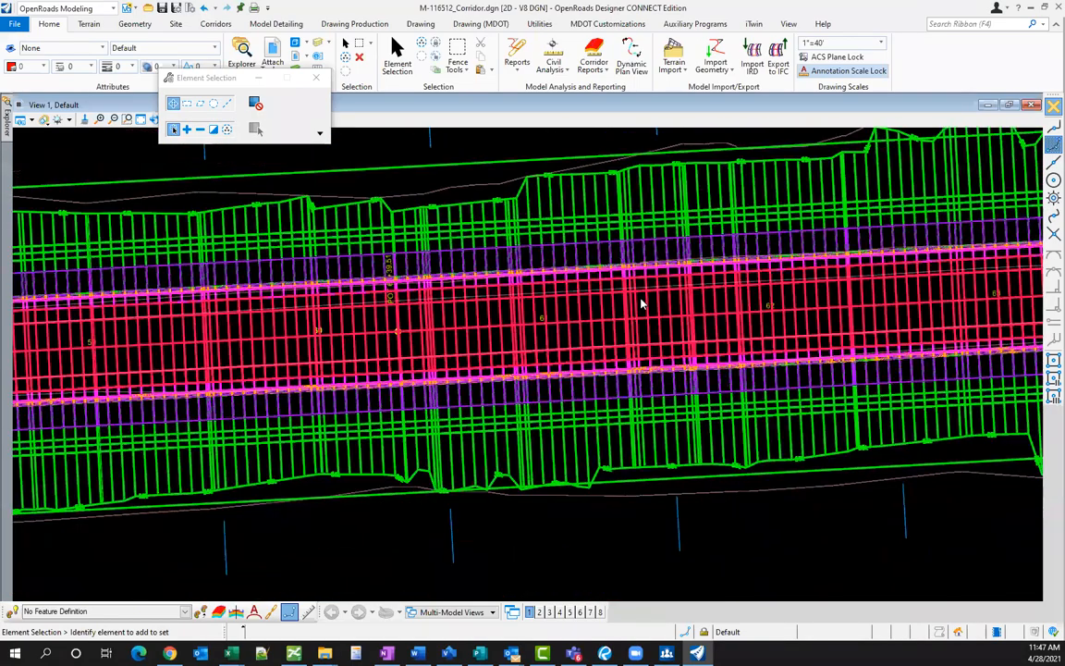
{"action": "scroll", "coordinate": [638, 301], "scroll_direction": "down", "scroll_amount": 1}
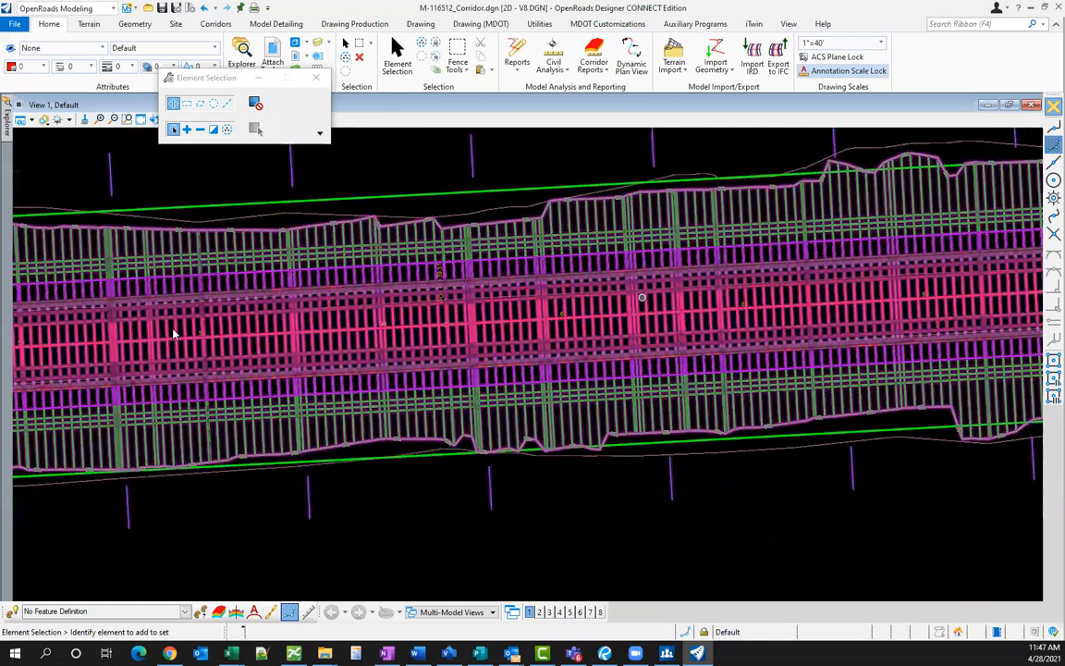
{"action": "scroll", "coordinate": [639, 299], "scroll_direction": "down", "scroll_amount": 2}
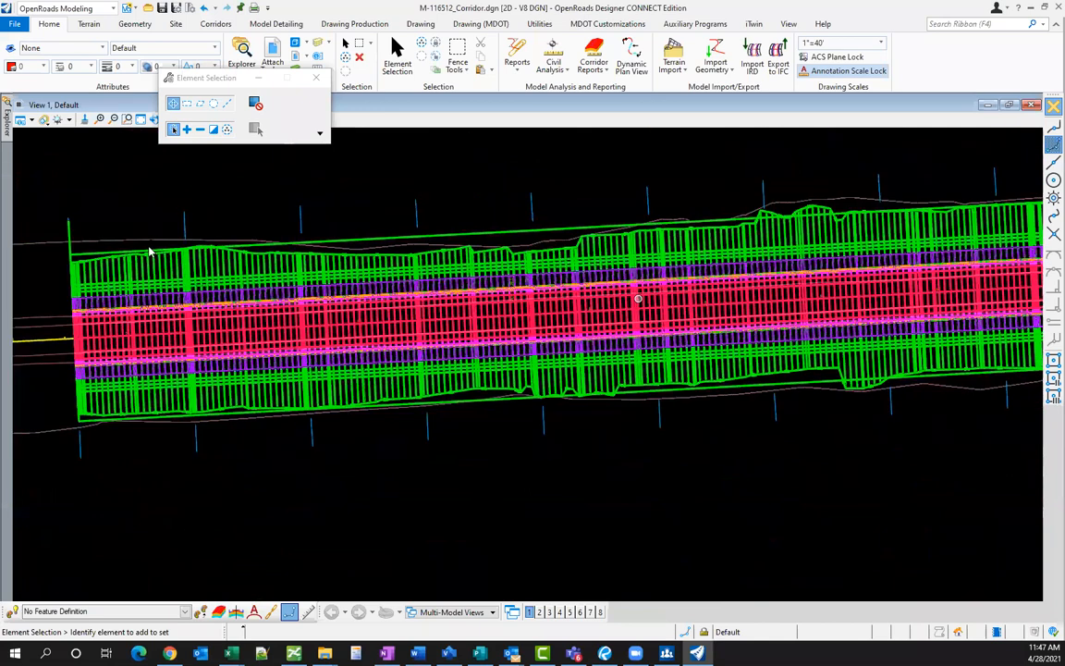
{"action": "scroll", "coordinate": [158, 335], "scroll_direction": "up", "scroll_amount": 1}
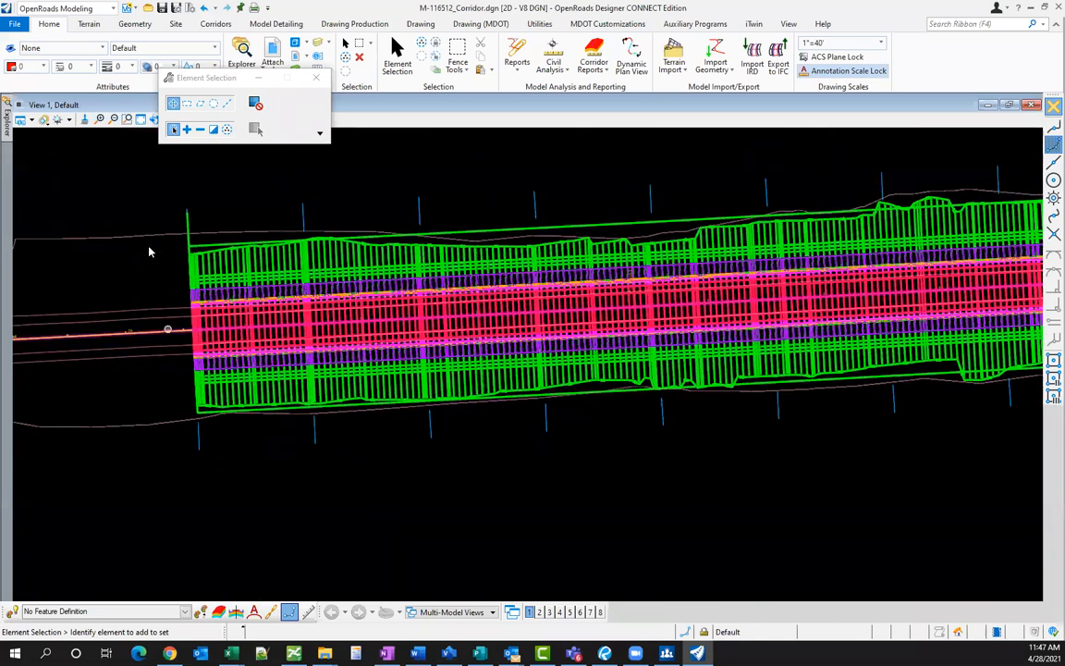
{"action": "scroll", "coordinate": [150, 250], "scroll_direction": "up", "scroll_amount": 1}
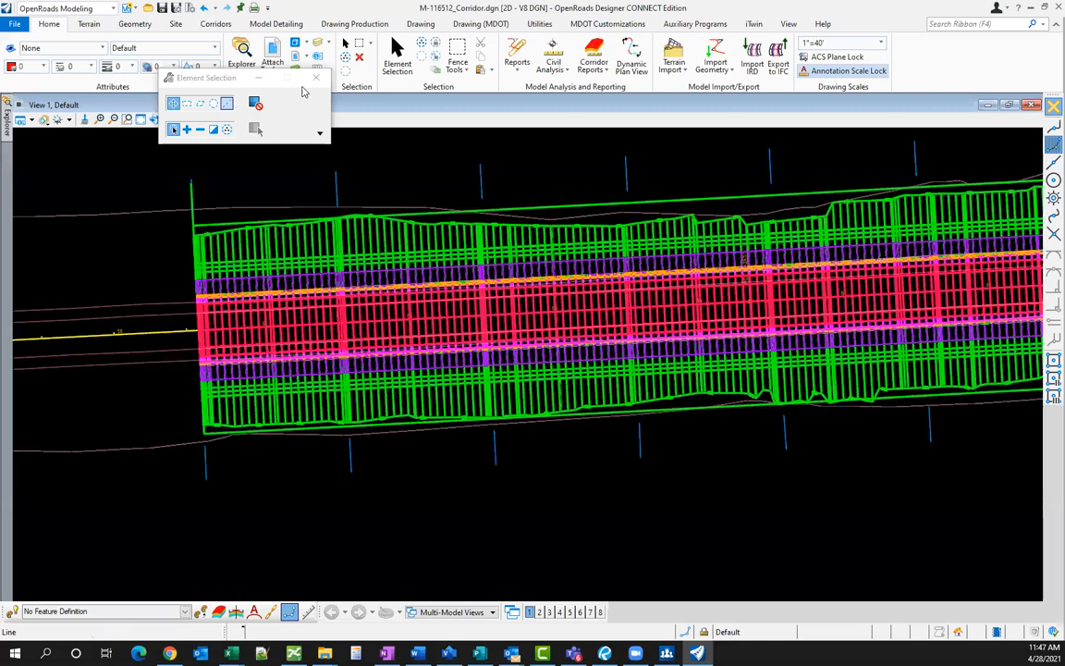
- In Explorer, expand M-116512_Corridor.dgn's Feature Definitions down to the Corridor definitions
{"action": "left_click", "coordinate": [316, 77]}
{"action": "left_click", "coordinate": [241, 57]}
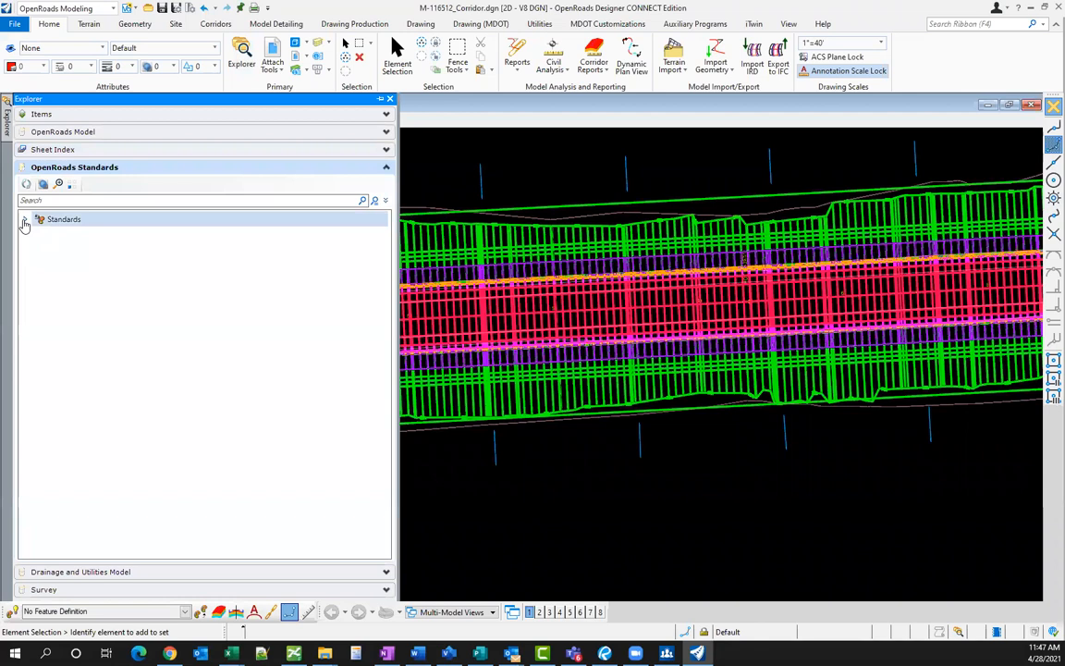
{"action": "left_click", "coordinate": [25, 220]}
{"action": "left_click", "coordinate": [38, 249]}
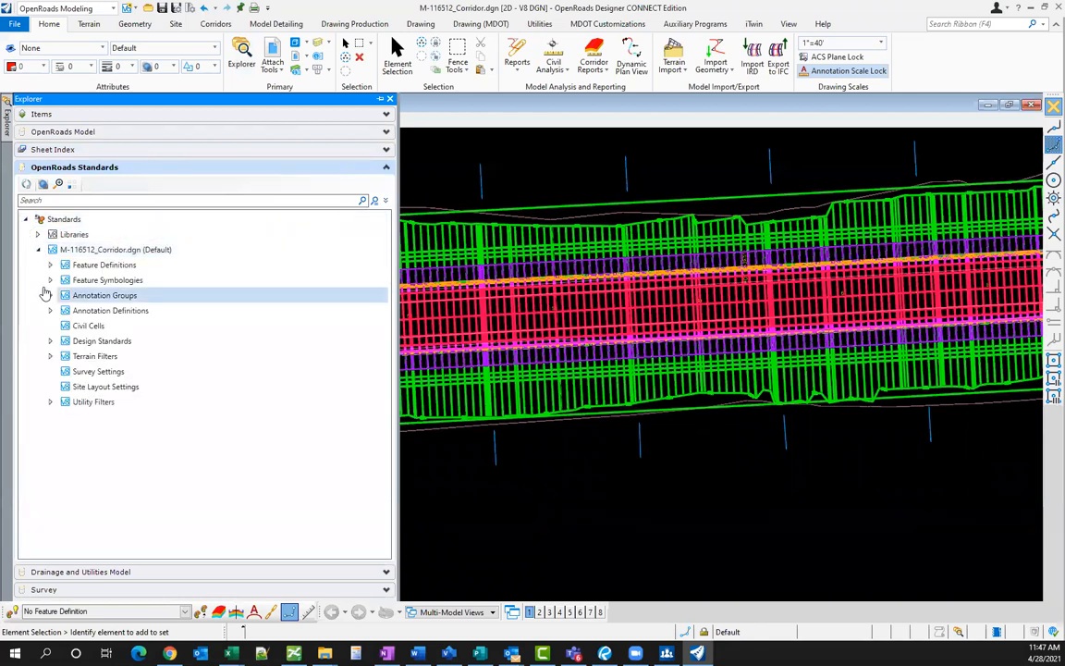
{"action": "left_click", "coordinate": [51, 281]}
{"action": "left_click", "coordinate": [50, 281]}
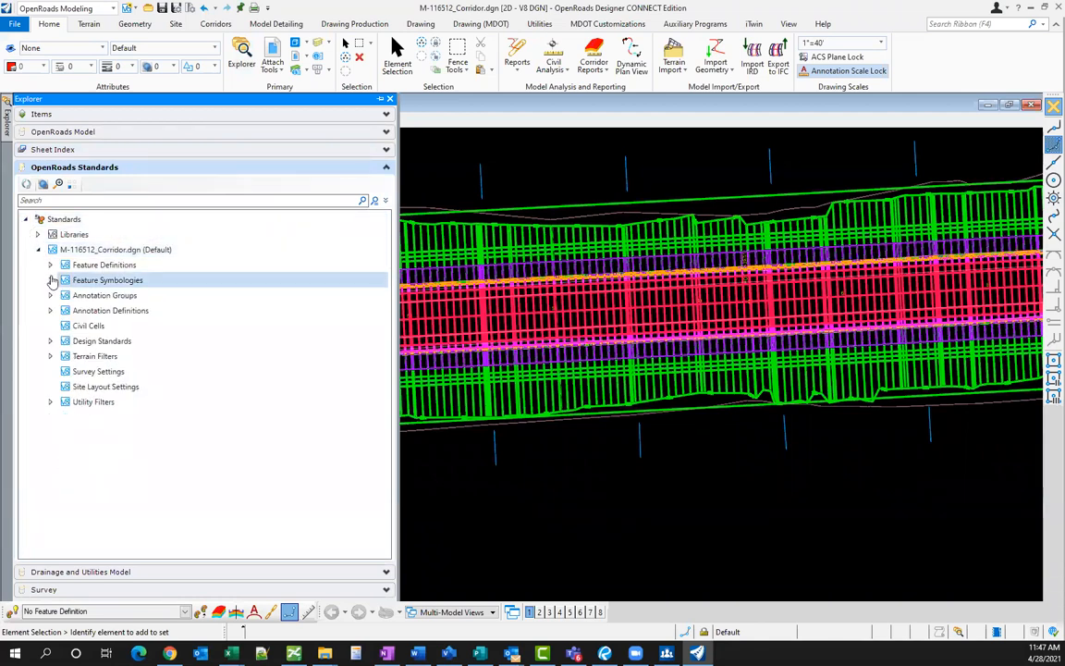
{"action": "left_click", "coordinate": [52, 266]}
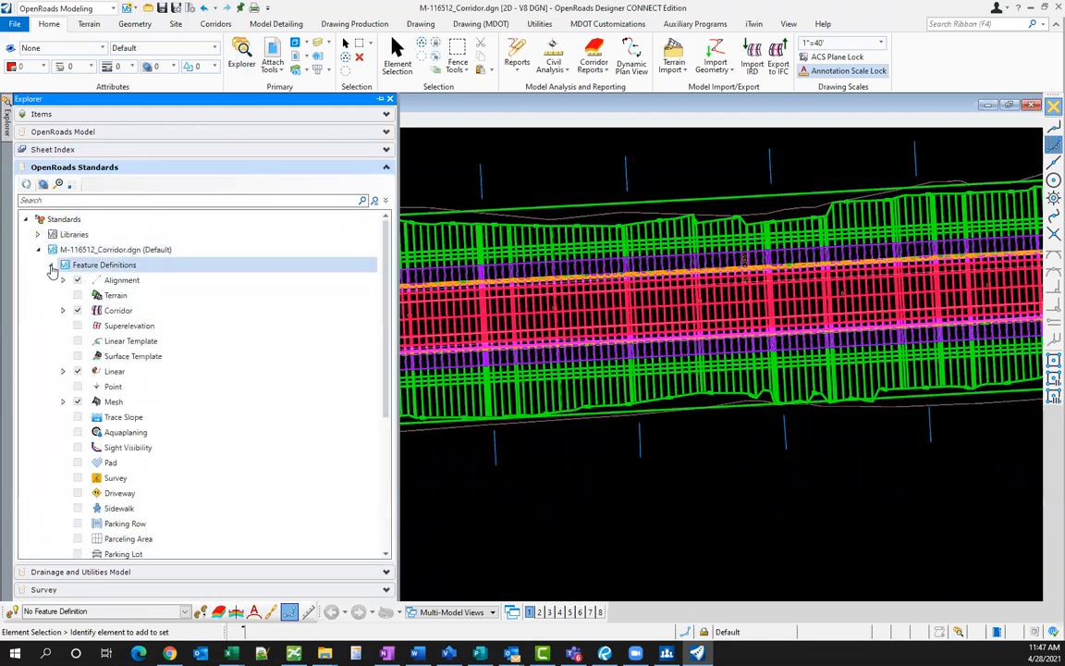
{"action": "left_click", "coordinate": [63, 311]}
- Open the properties of the 5 - Final (1x) corridor definition
{"action": "left_click", "coordinate": [247, 328]}
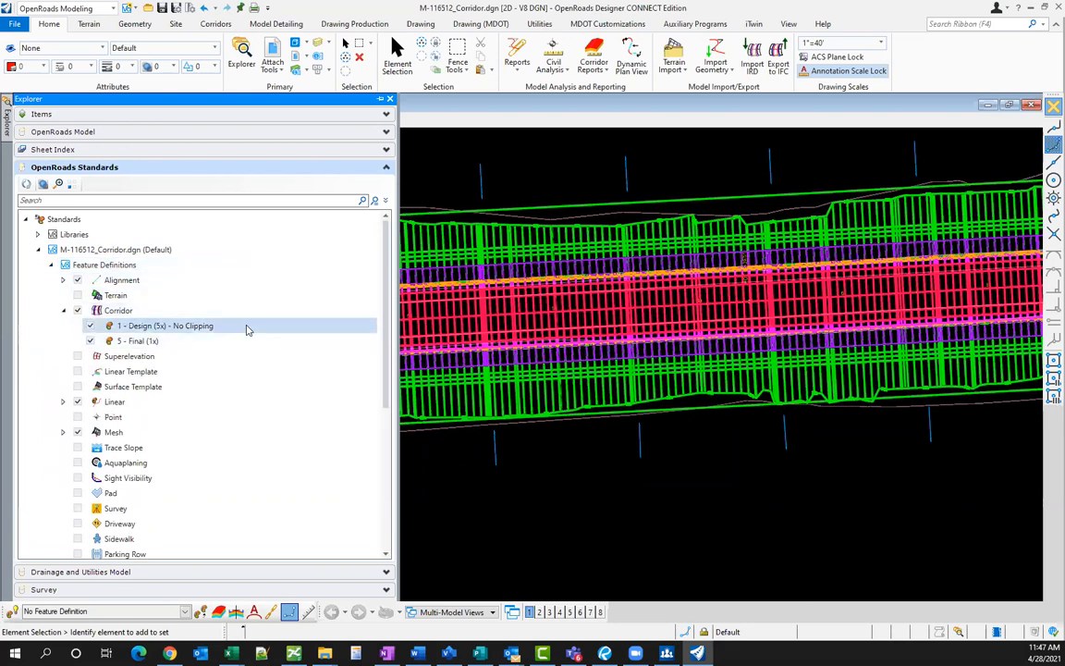
{"action": "left_click", "coordinate": [139, 341]}
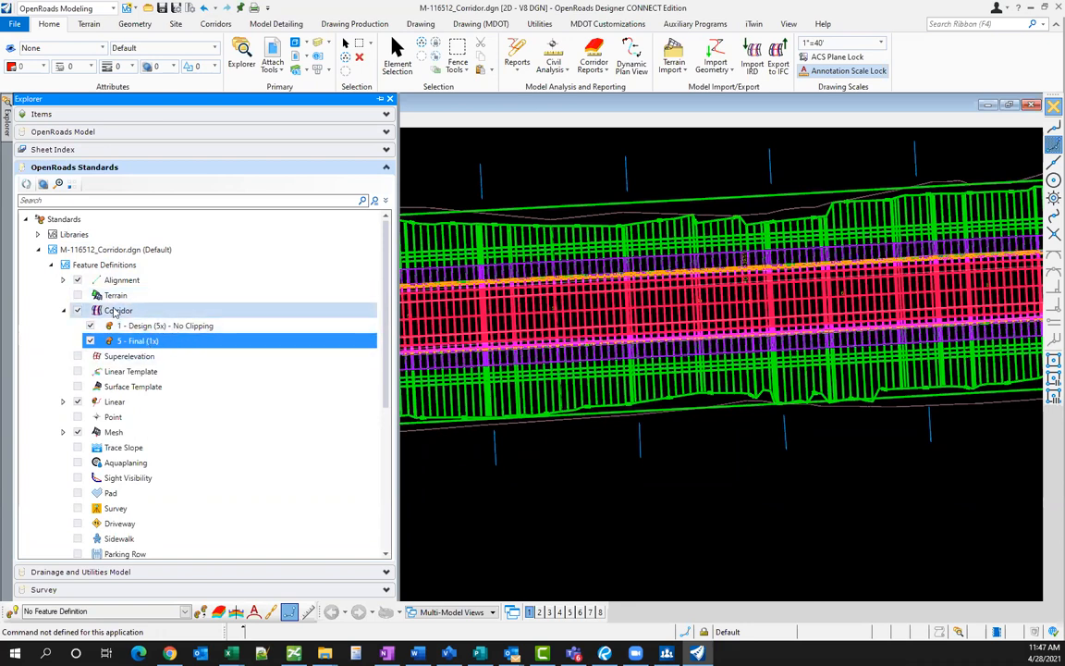
{"action": "right_click", "coordinate": [141, 346]}
{"action": "left_click", "coordinate": [174, 411]}
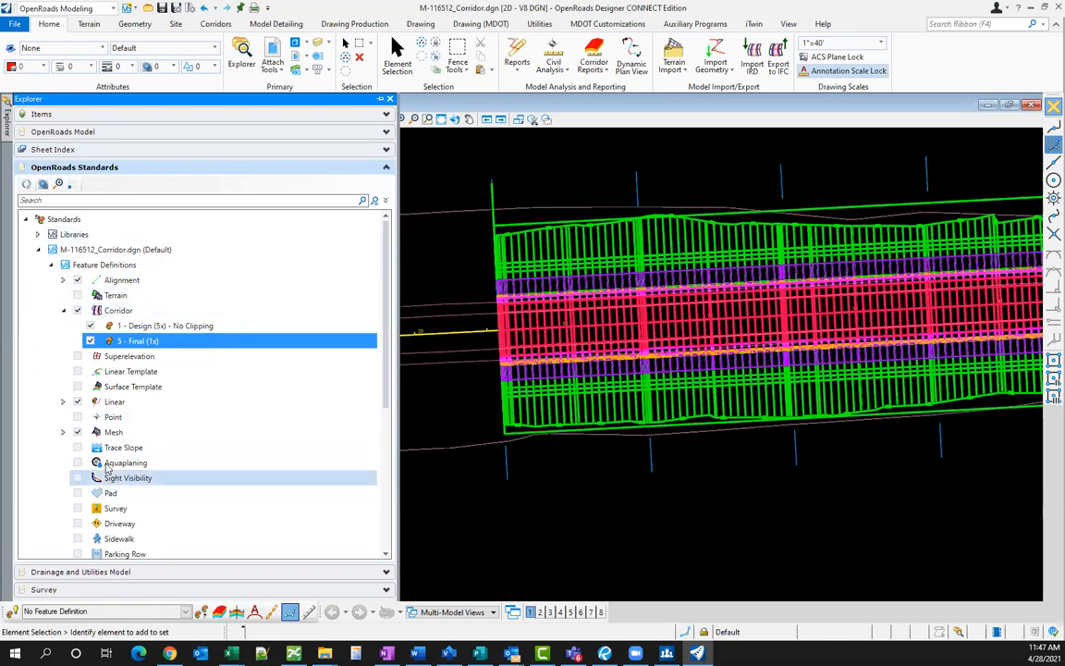
- In the 5 - Final (1x) properties, set Vertical Cardinal Points to False and leave Horizontal Cardinal Points True
{"action": "right_click", "coordinate": [134, 342]}
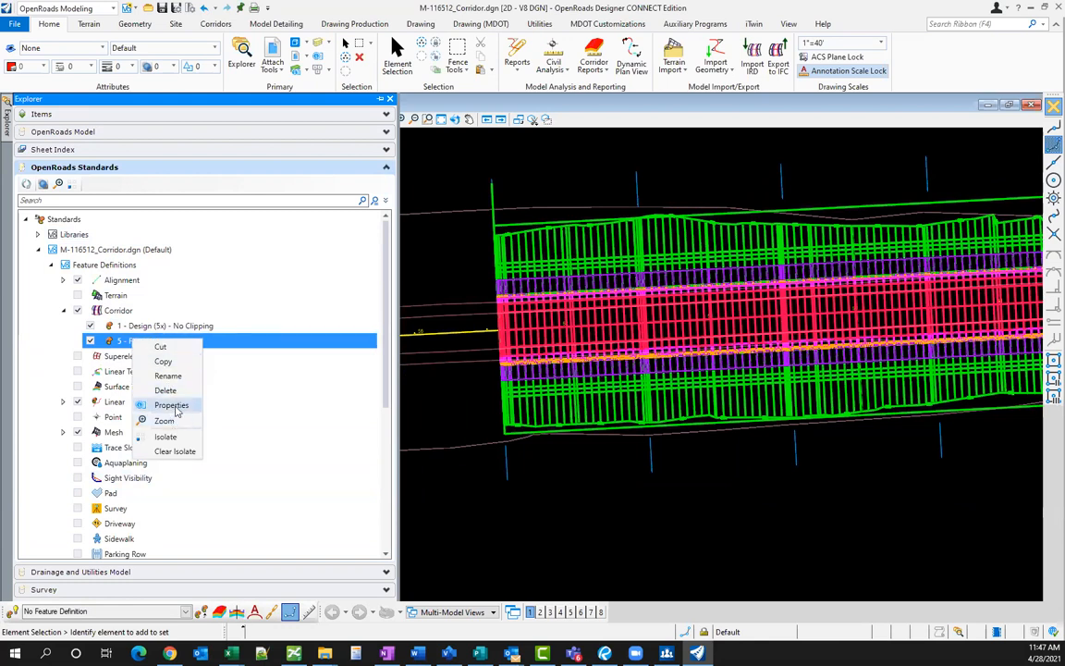
{"action": "left_click", "coordinate": [175, 405]}
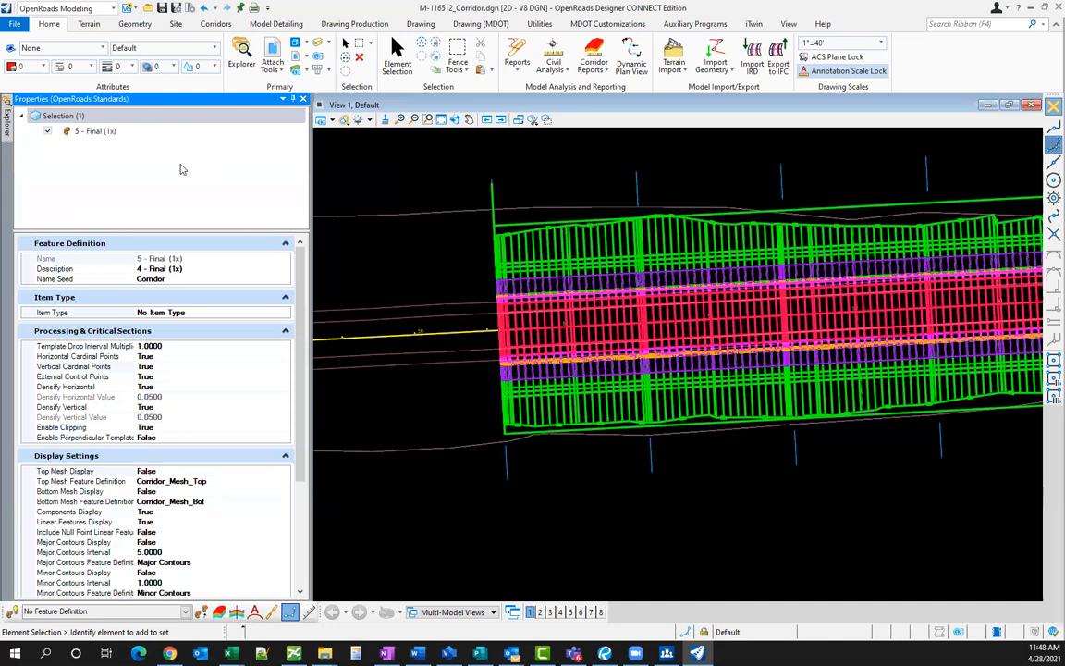
{"action": "scroll", "coordinate": [168, 367], "scroll_direction": "down", "scroll_amount": 2}
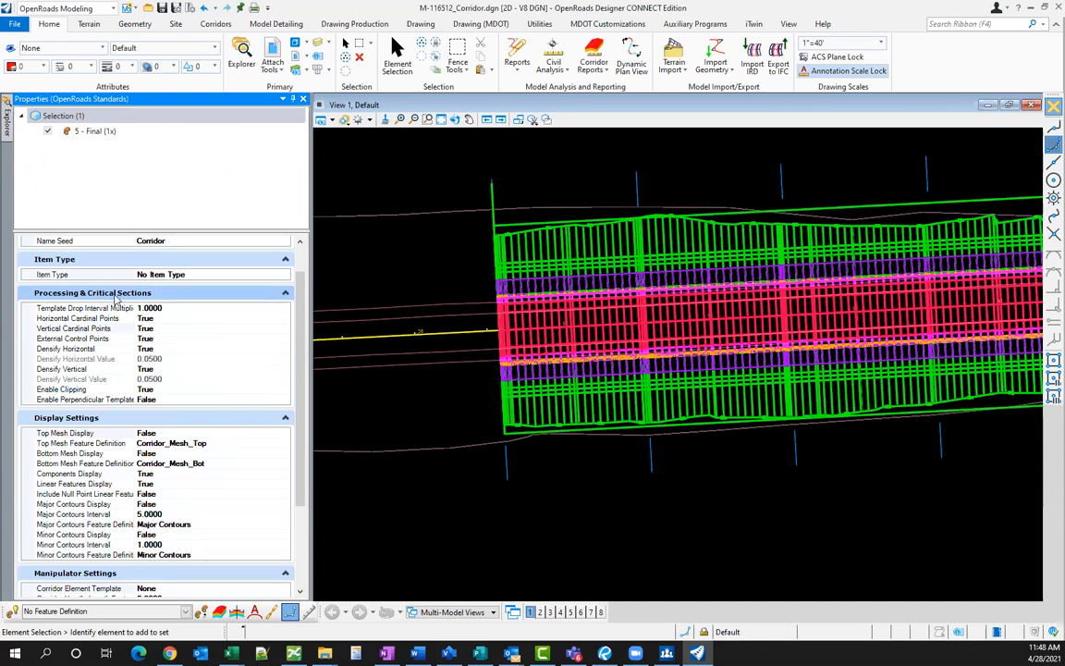
{"action": "left_click", "coordinate": [169, 319]}
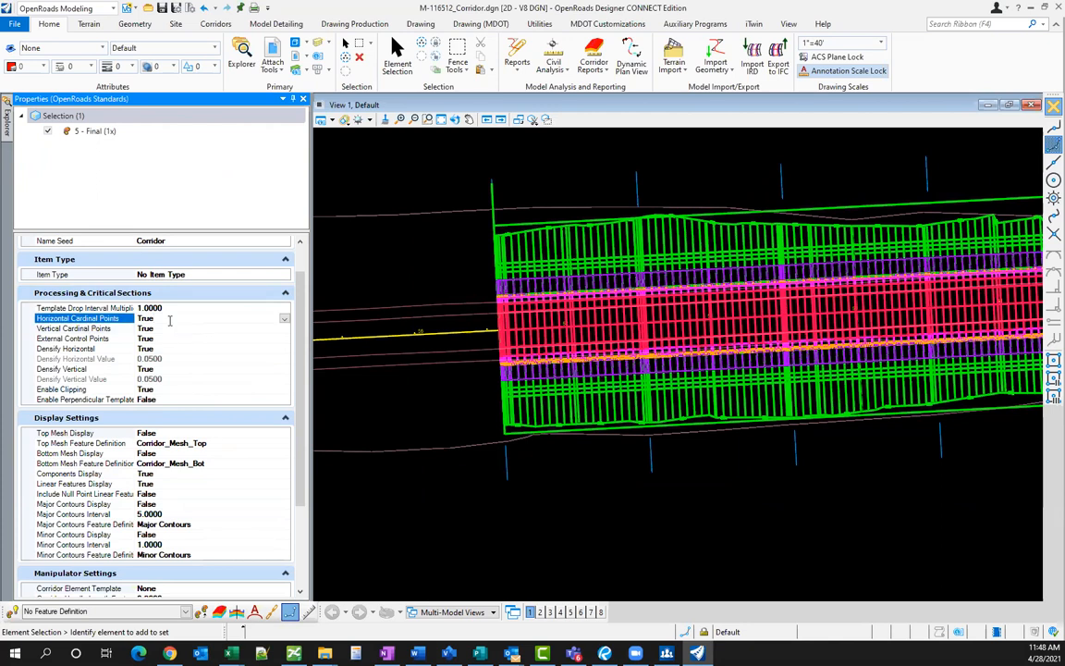
{"action": "left_click", "coordinate": [99, 330]}
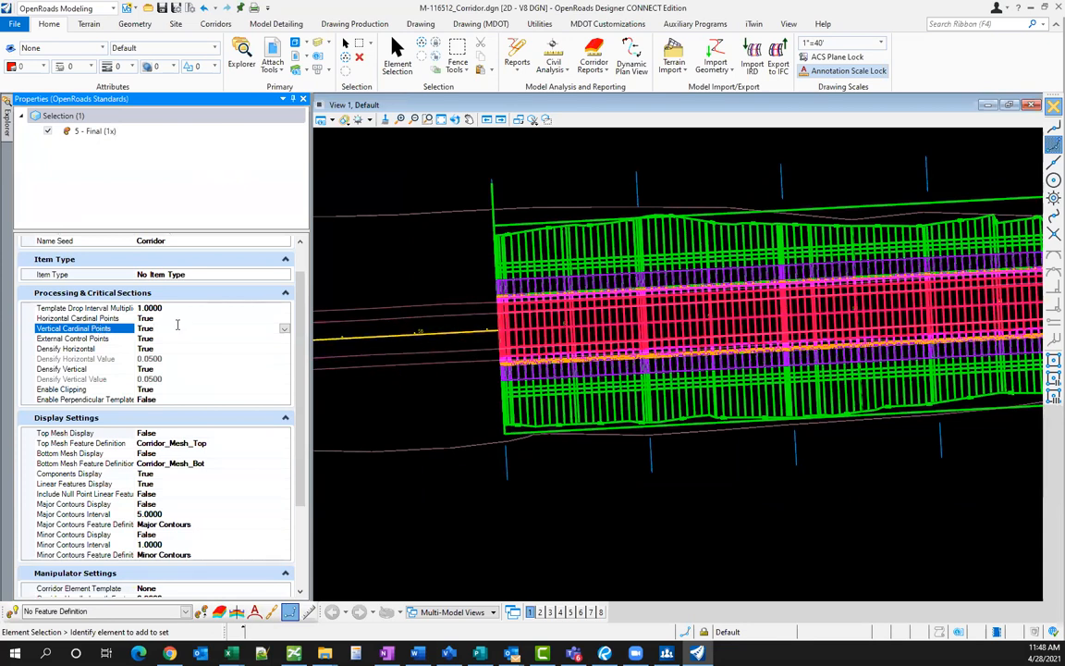
{"action": "double_click", "coordinate": [157, 329]}
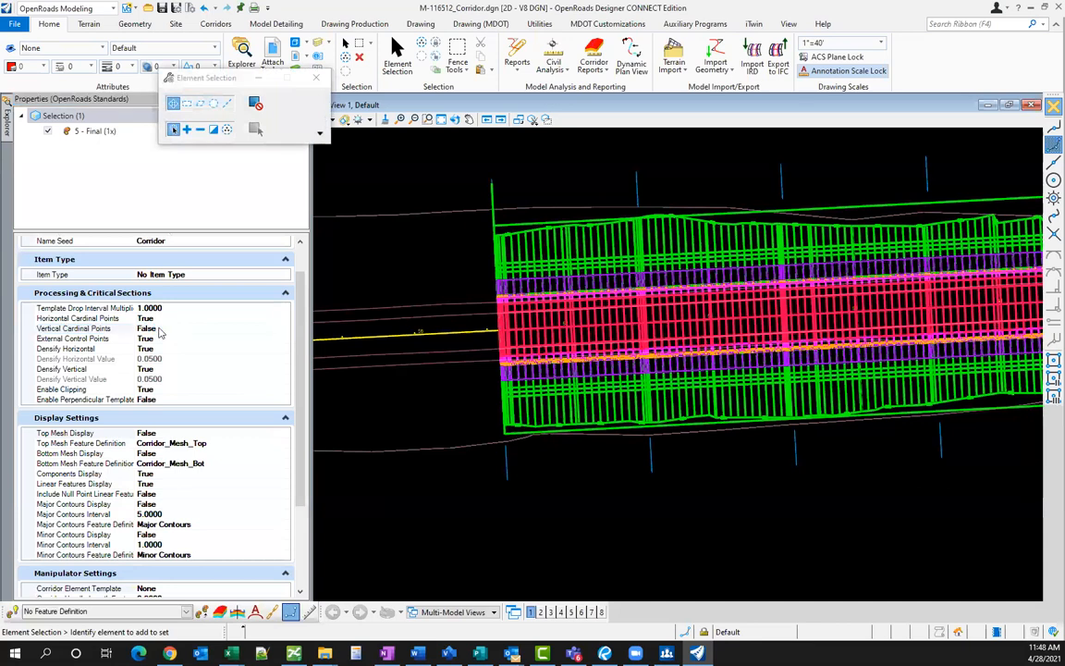
- Reprocess the Old M-59 Legal Alignment corridor with Process Corridor
{"action": "left_click", "coordinate": [649, 459]}
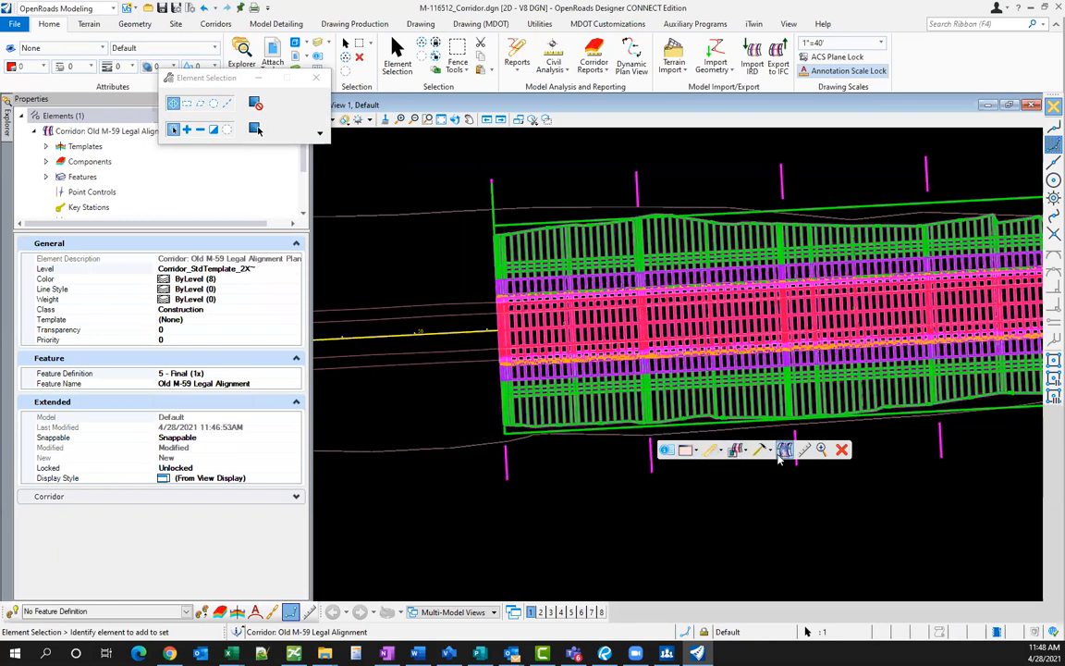
{"action": "left_click", "coordinate": [712, 451]}
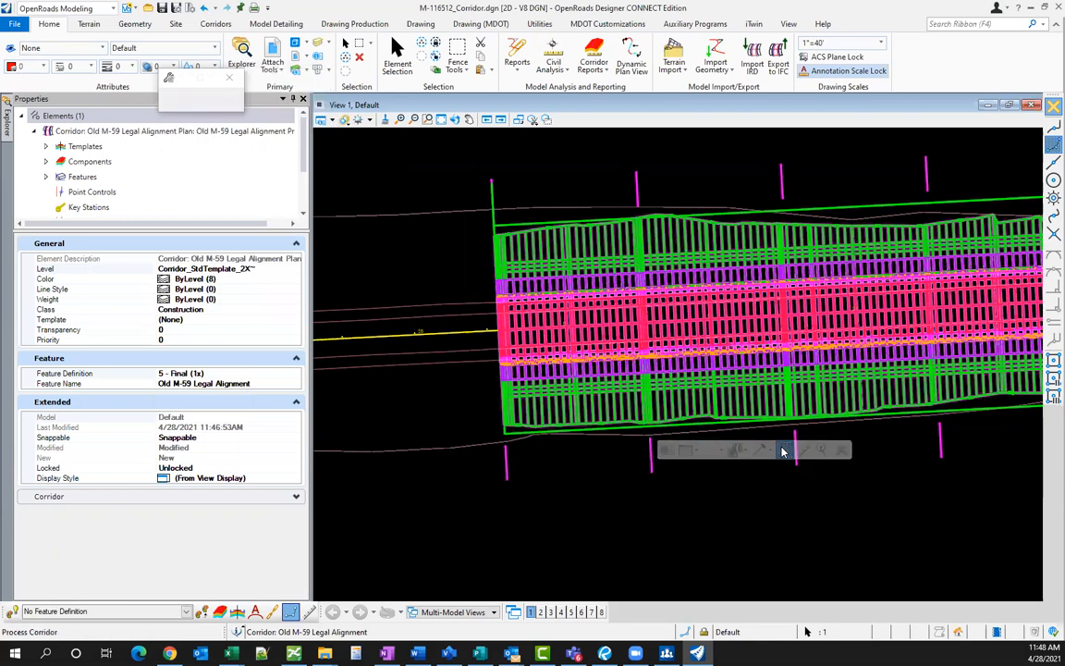
{"action": "left_click", "coordinate": [584, 471]}
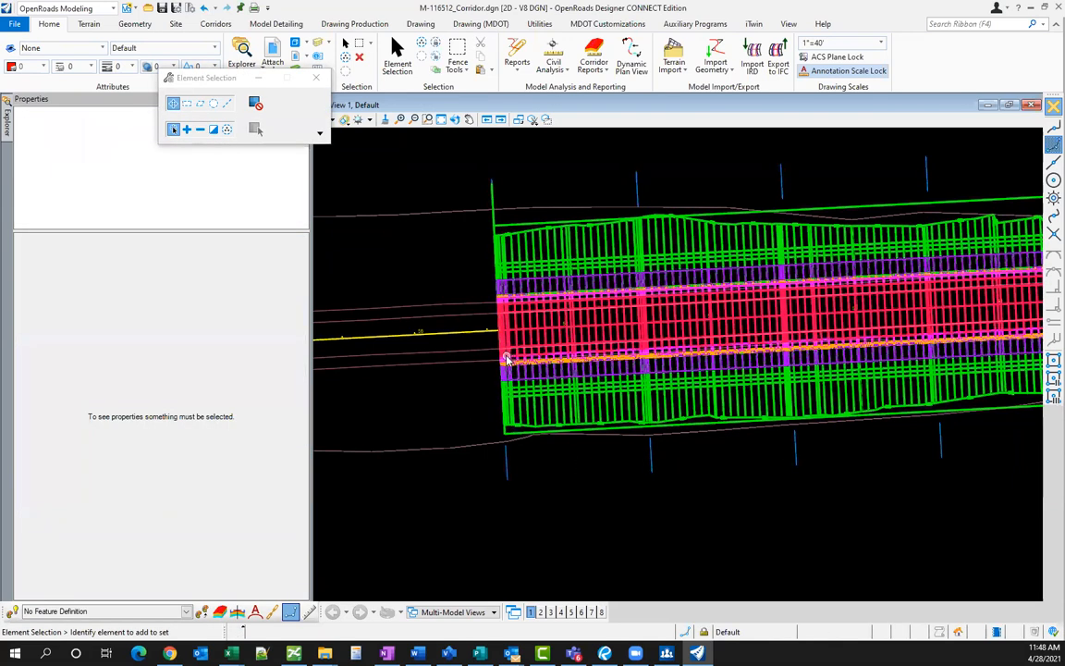
- Reselect the corridor to confirm in Properties that it uses 5 - Final (1x)
{"action": "left_click", "coordinate": [39, 101]}
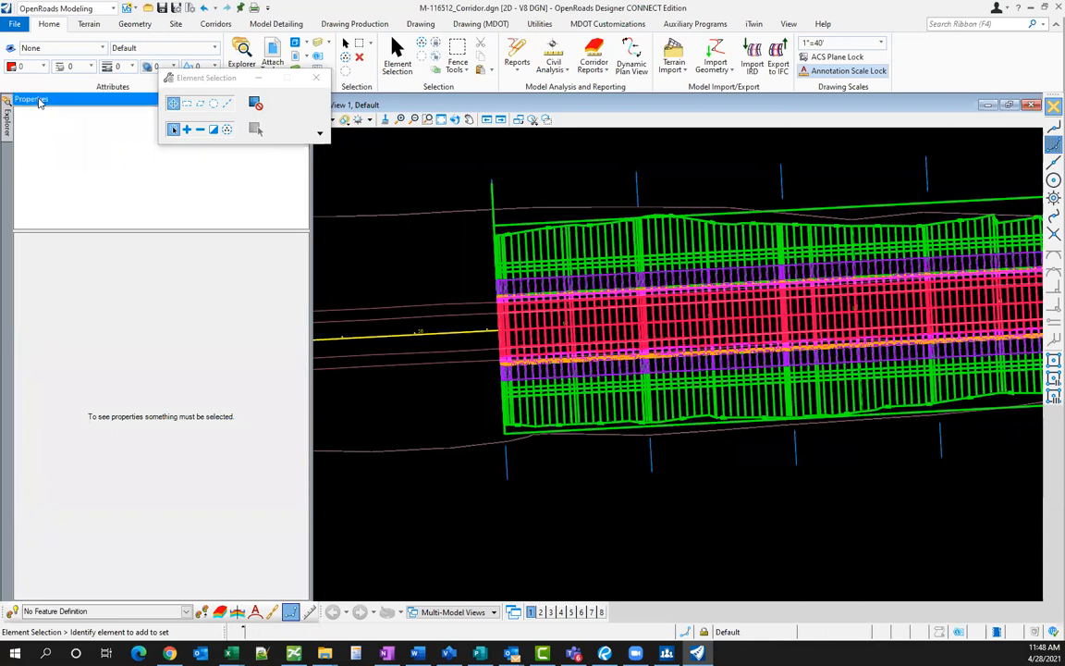
{"action": "left_click", "coordinate": [507, 465]}
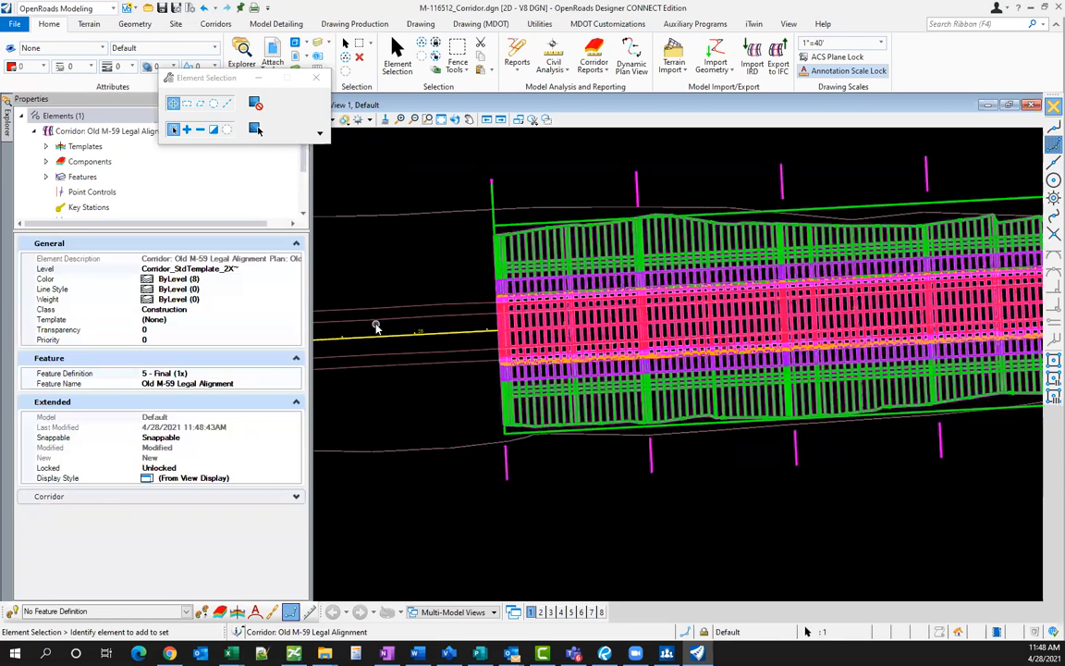
{"action": "left_click", "coordinate": [102, 496]}
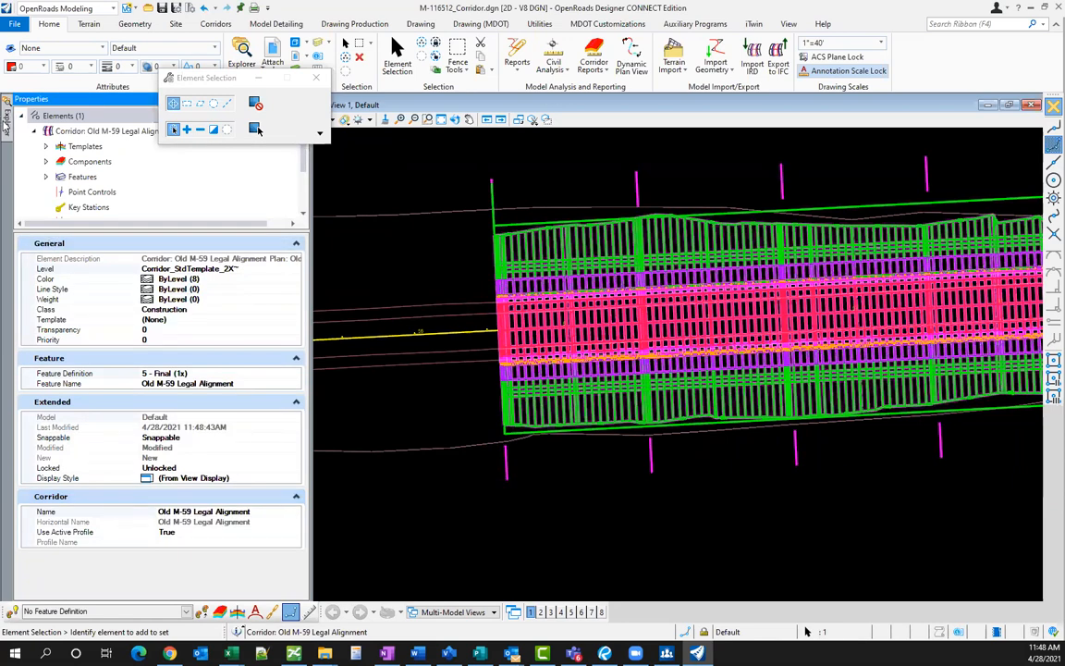
{"action": "mouse_move", "coordinate": [5, 127]}
{"action": "left_click", "coordinate": [150, 340]}
- Pin Explorer and set Densify Vertical to False in the 5 - Final (1x) properties
{"action": "right_click", "coordinate": [150, 341]}
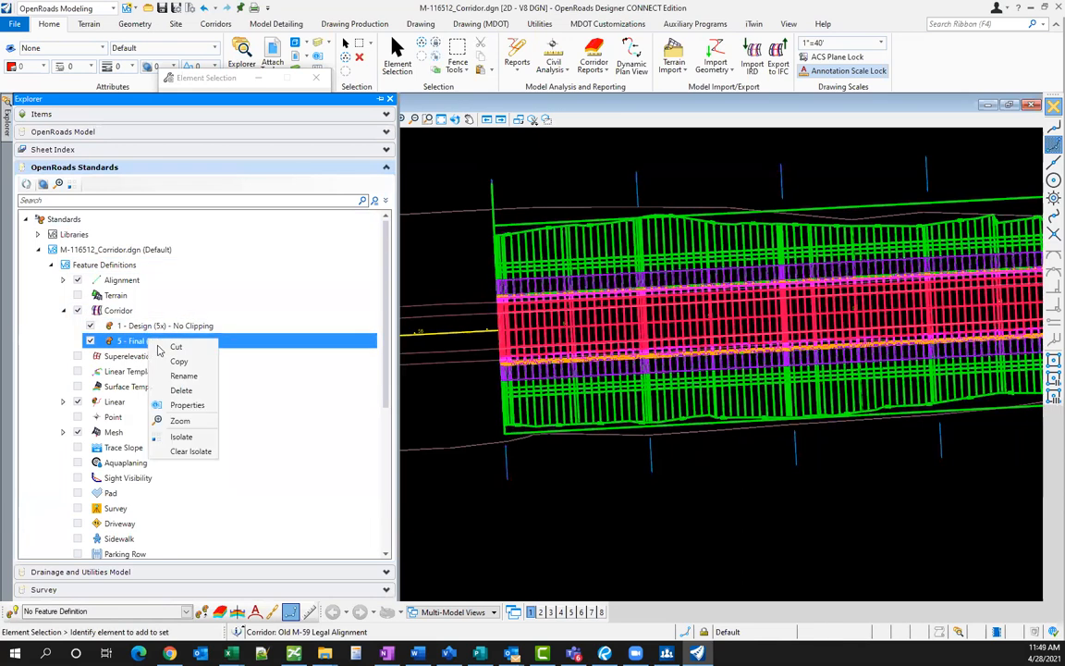
{"action": "left_click", "coordinate": [188, 403]}
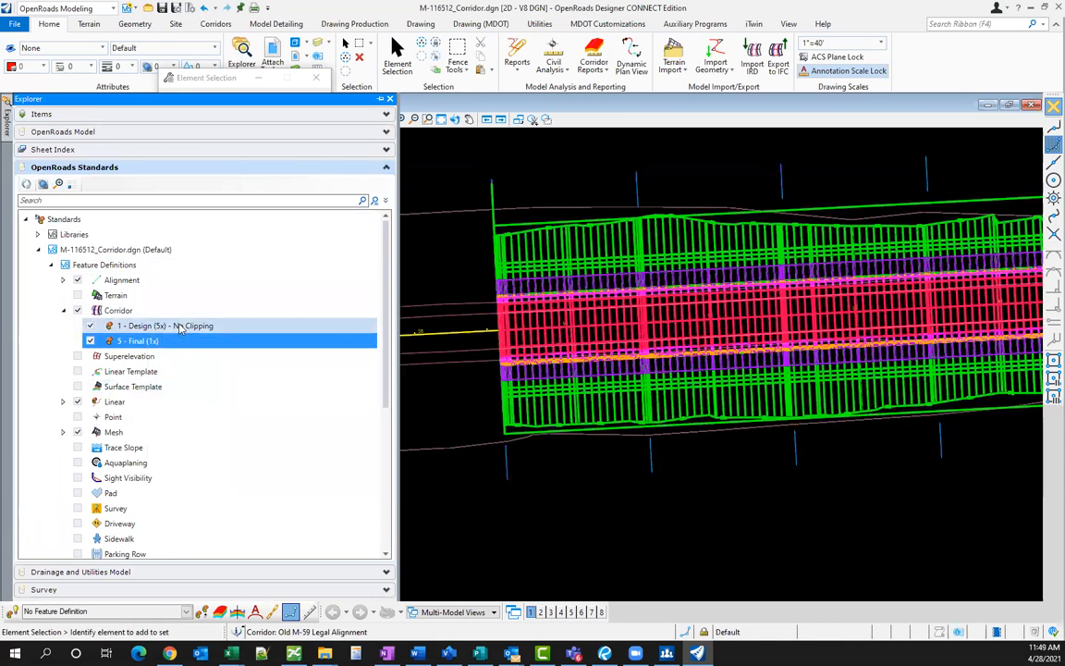
{"action": "left_click", "coordinate": [380, 99]}
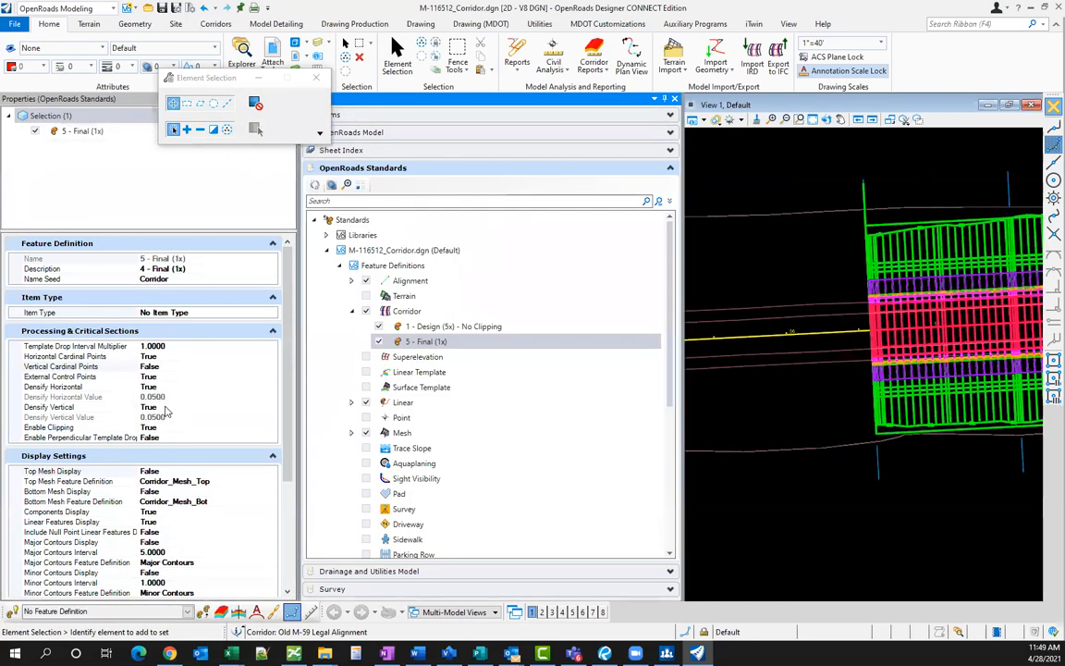
{"action": "left_click", "coordinate": [168, 407]}
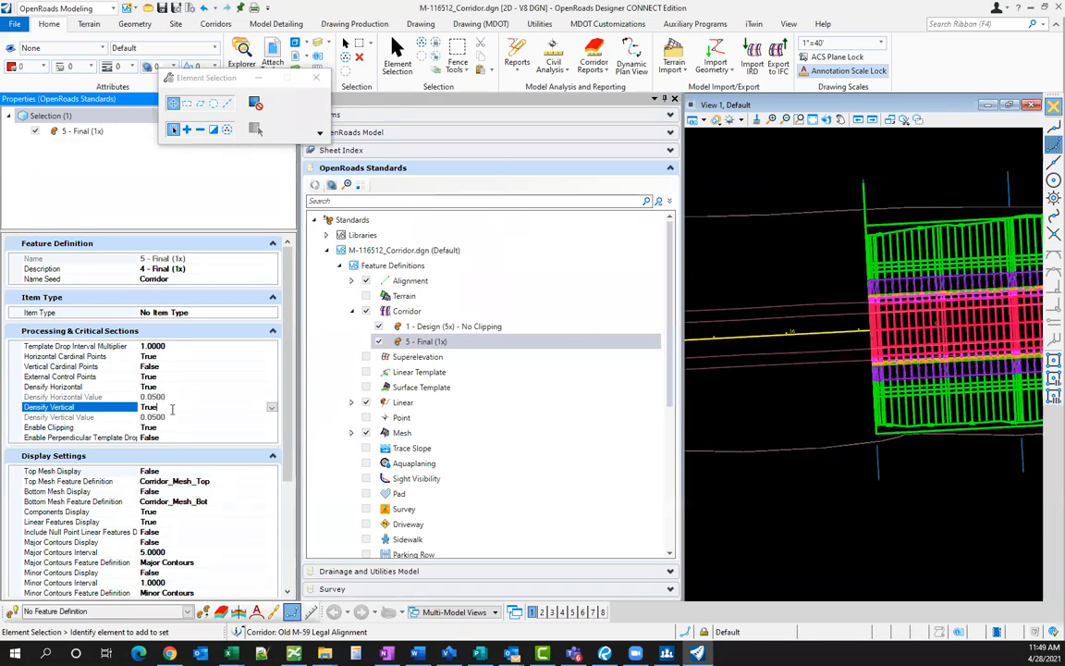
{"action": "double_click", "coordinate": [173, 410]}
- Reprocess the Old M-59 corridor with the updated 5 - Final (1x) definition
{"action": "left_click", "coordinate": [878, 467]}
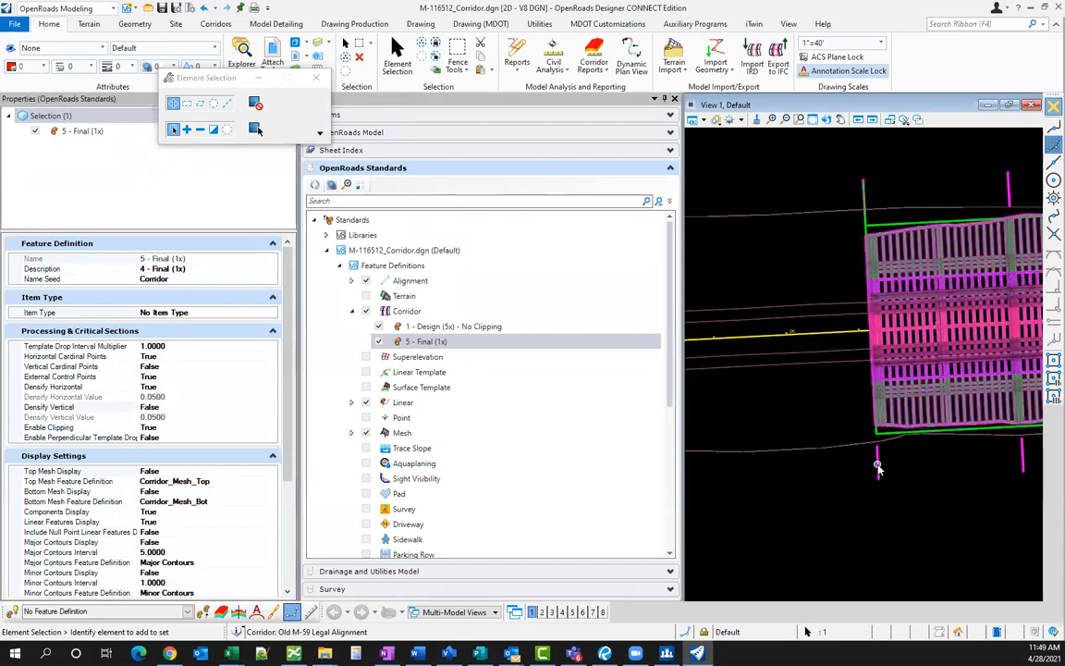
{"action": "mouse_move", "coordinate": [879, 468]}
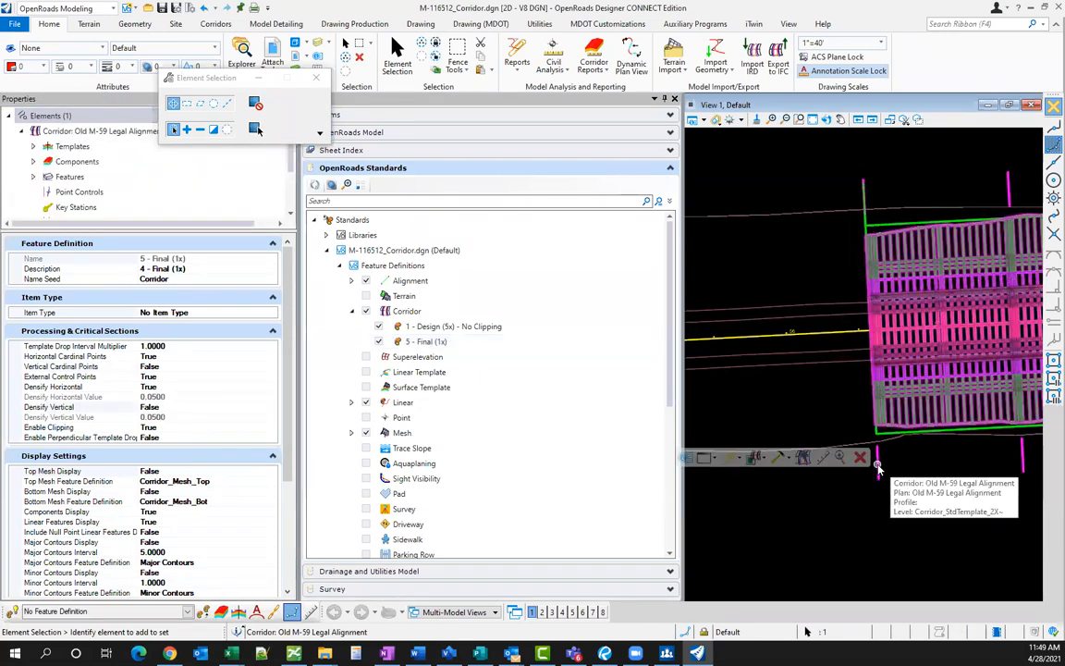
{"action": "left_click", "coordinate": [803, 463]}
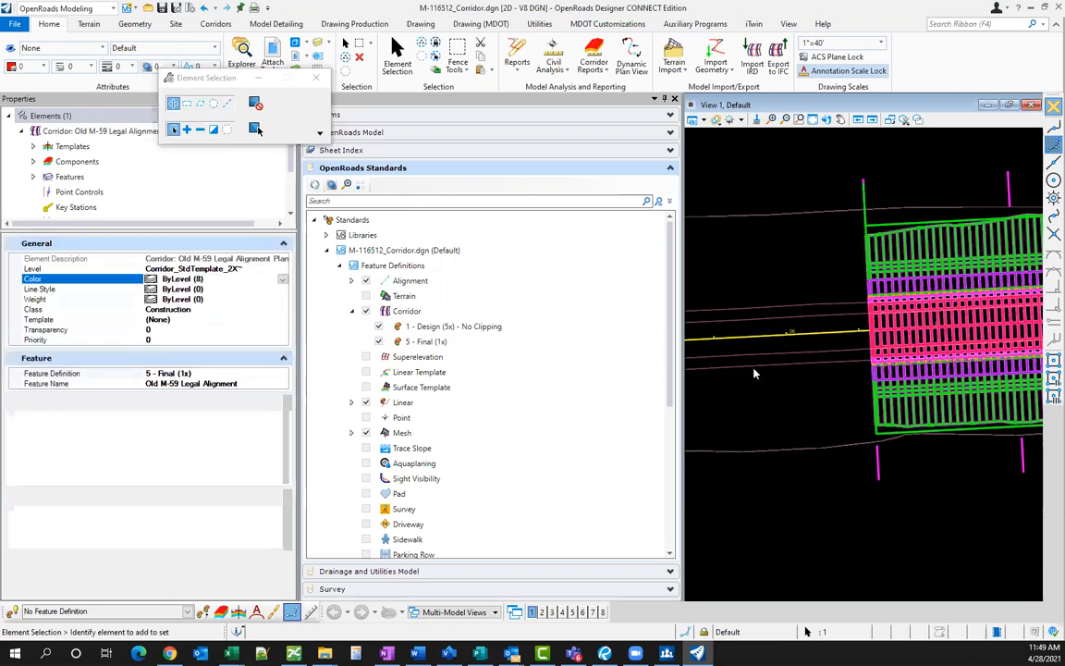
{"action": "left_click", "coordinate": [753, 371]}
{"action": "scroll", "coordinate": [758, 374], "scroll_direction": "down", "scroll_amount": 5}
{"action": "scroll", "coordinate": [893, 352], "scroll_direction": "up", "scroll_amount": 6}
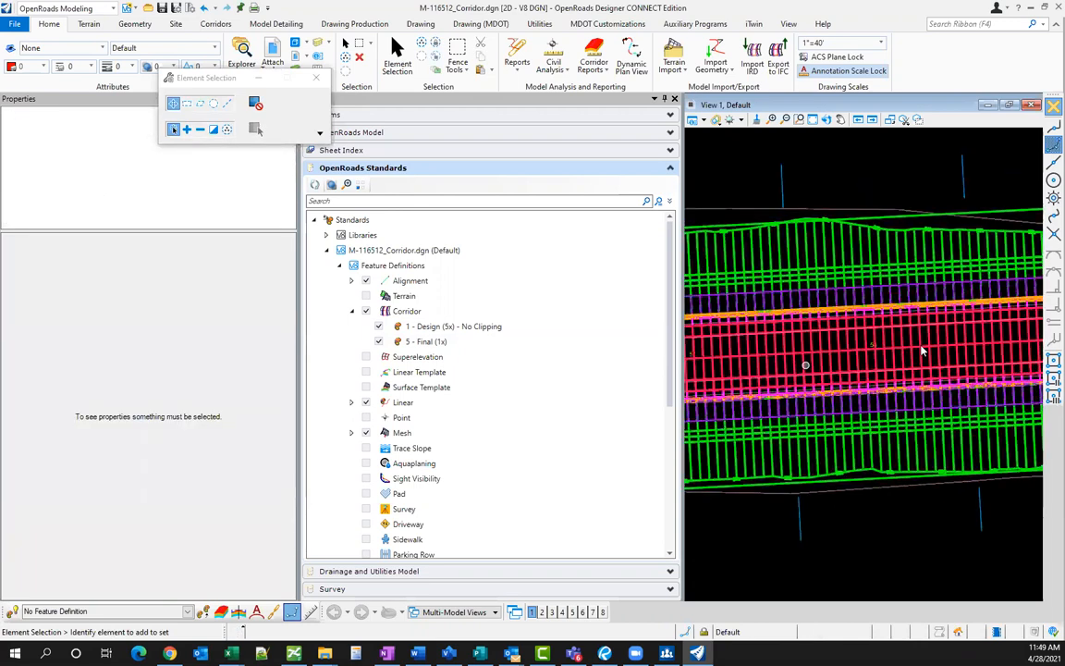
- Pan along the corridor, close the Explorer and Properties panels, and zoom around the plan
{"action": "middle_click_drag", "start_coordinate": [974, 328], "coordinate": [742, 348]}
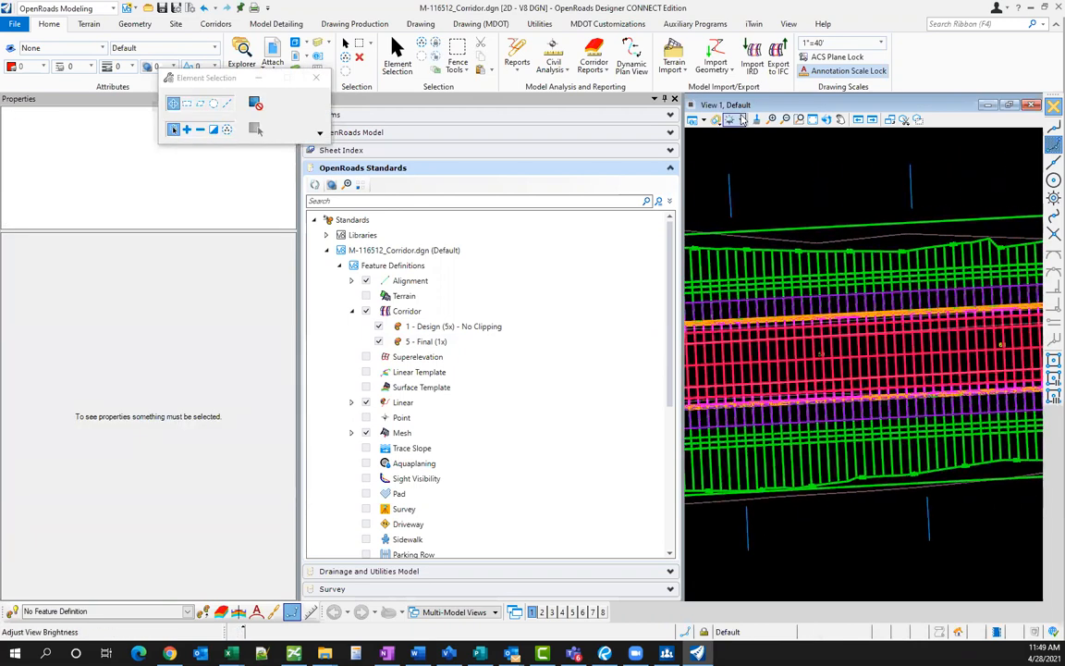
{"action": "left_click", "coordinate": [674, 98]}
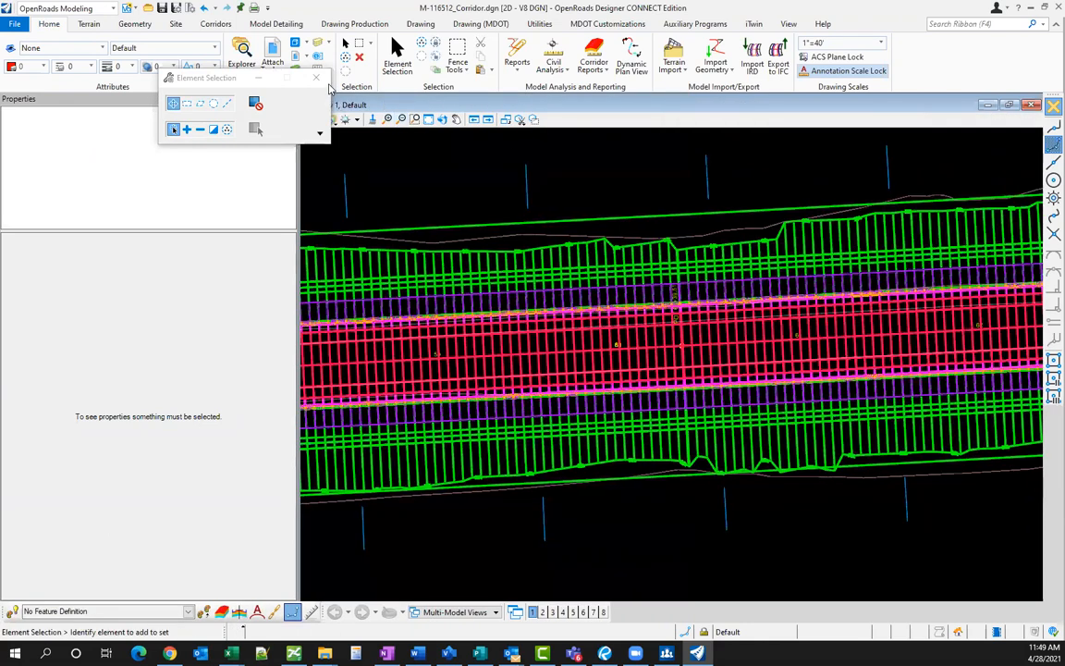
{"action": "left_click", "coordinate": [291, 99]}
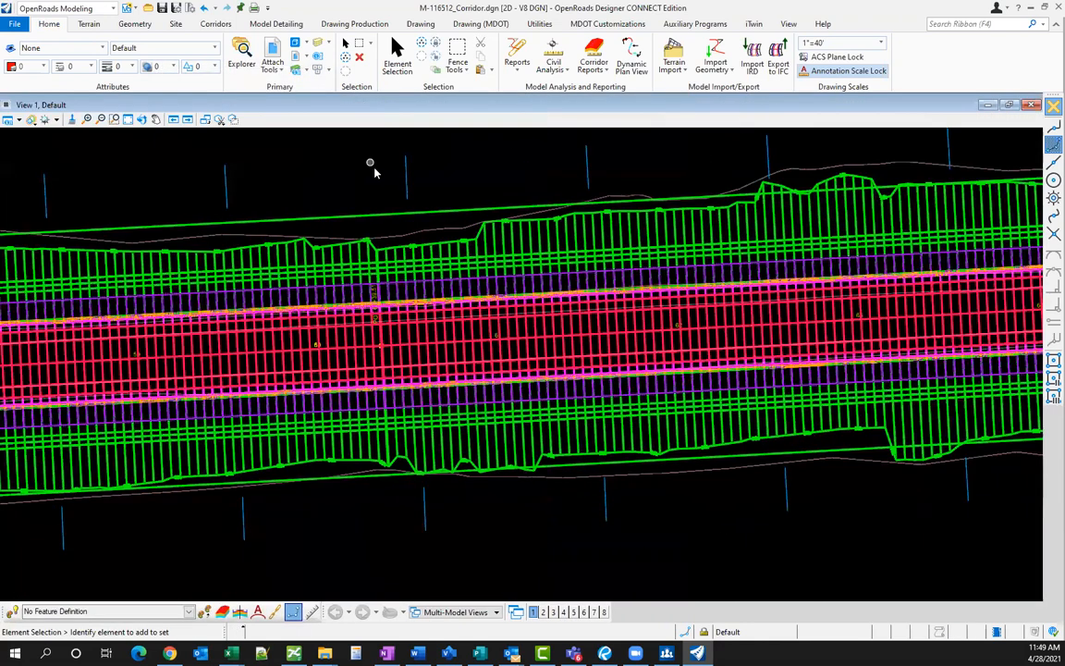
{"action": "scroll", "coordinate": [488, 280], "scroll_direction": "down", "scroll_amount": 4}
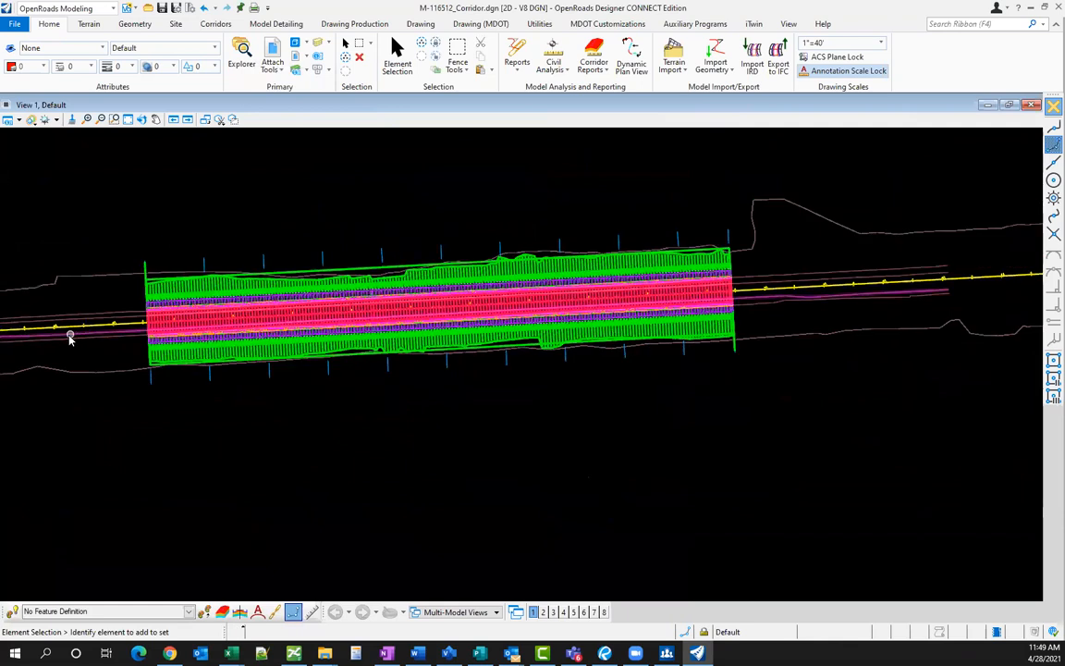
{"action": "scroll", "coordinate": [69, 338], "scroll_direction": "up", "scroll_amount": 3}
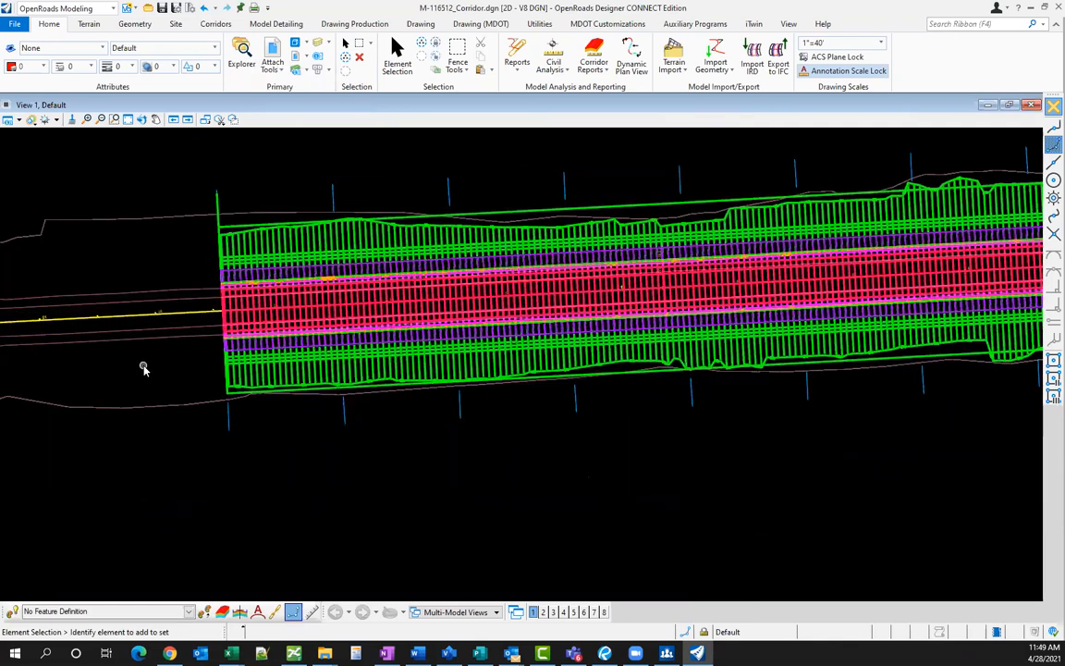
{"action": "scroll", "coordinate": [146, 359], "scroll_direction": "up", "scroll_amount": 1}
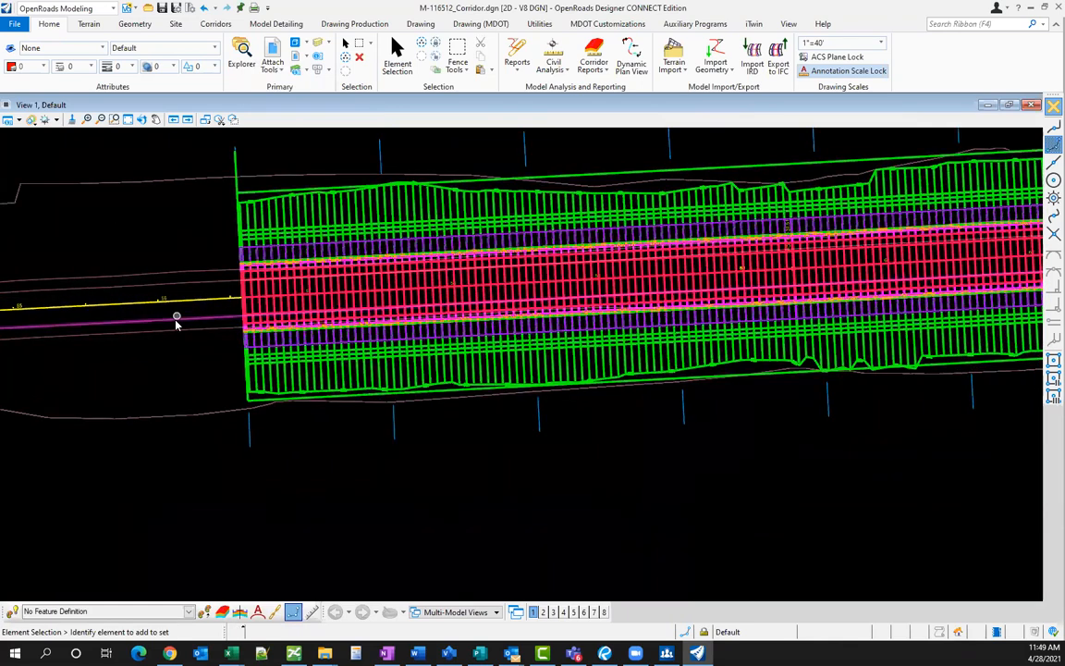
- Make one copy of the magenta EOP_R line string with Copy Element
{"action": "key", "text": "3"}
{"action": "key", "text": "1"}
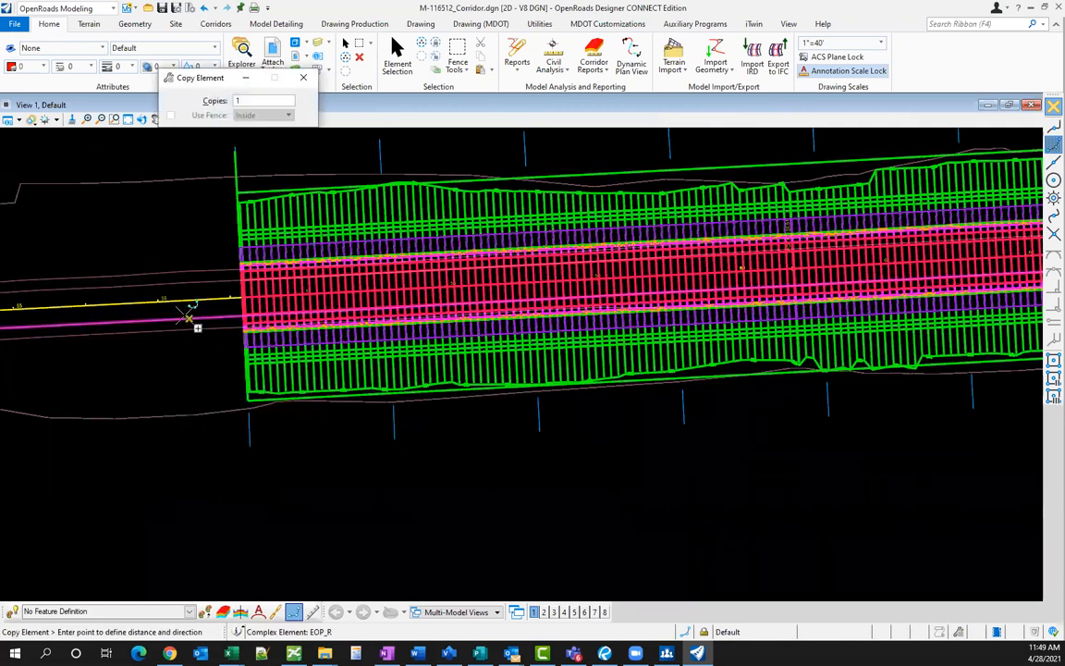
{"action": "left_click", "coordinate": [185, 472]}
{"action": "left_click", "coordinate": [181, 475]}
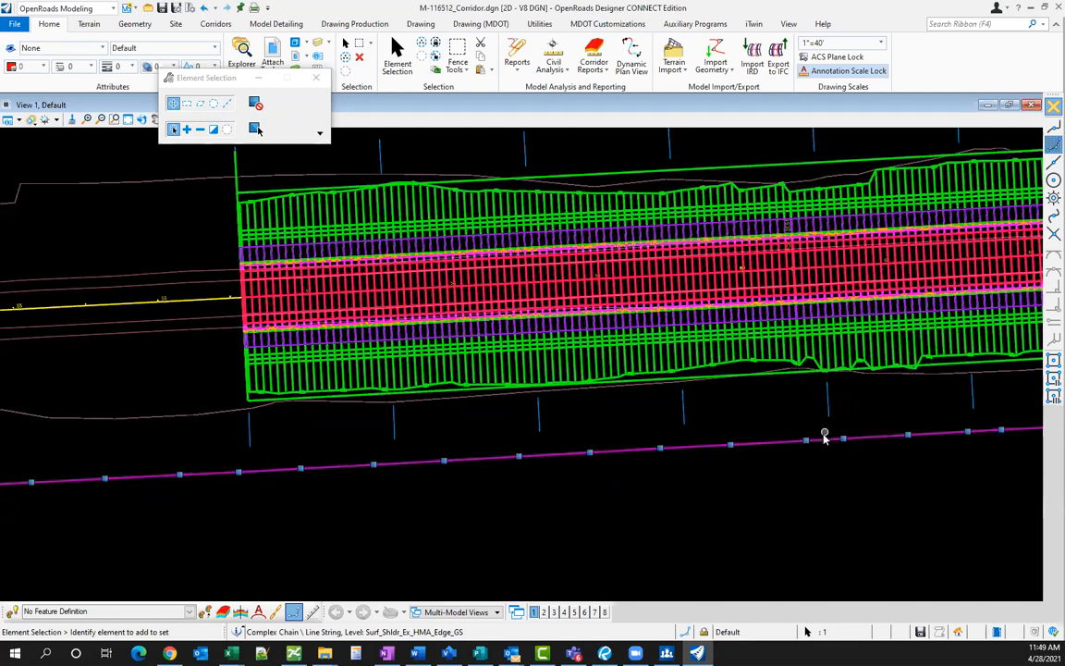
- Select the stray copied magenta line string and delete it
{"action": "left_click", "coordinate": [719, 469]}
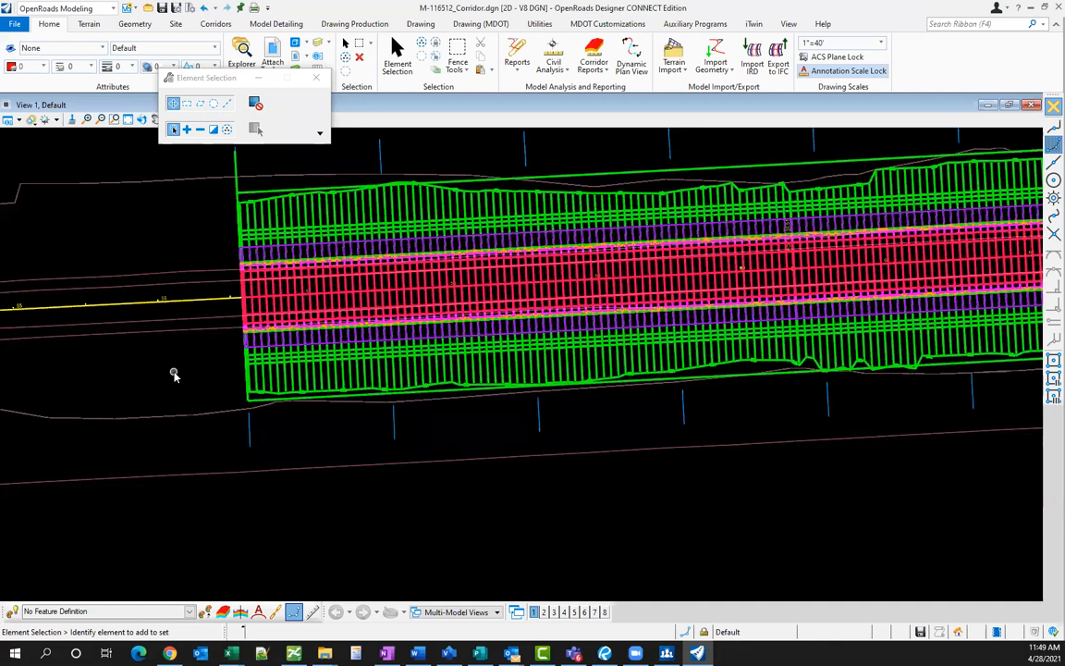
{"action": "scroll", "coordinate": [174, 375], "scroll_direction": "down", "scroll_amount": 3}
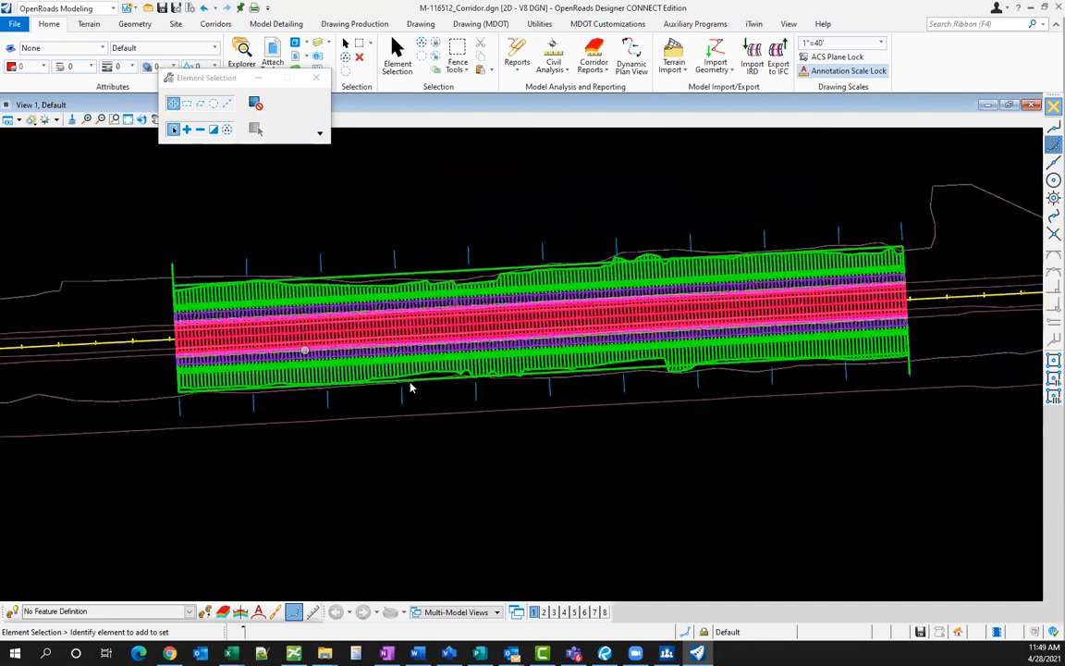
{"action": "left_click", "coordinate": [440, 414]}
{"action": "key", "text": "Delete"}
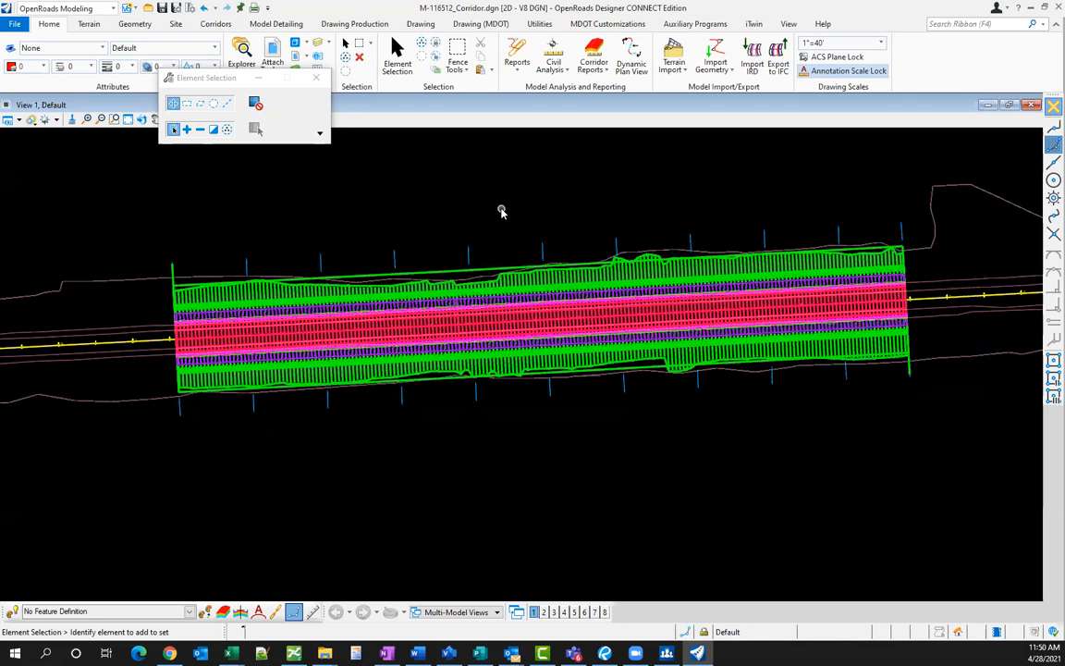
- Open M-110519_PrCorridor.dgn from the File Open dialog
{"action": "left_click", "coordinate": [18, 25]}
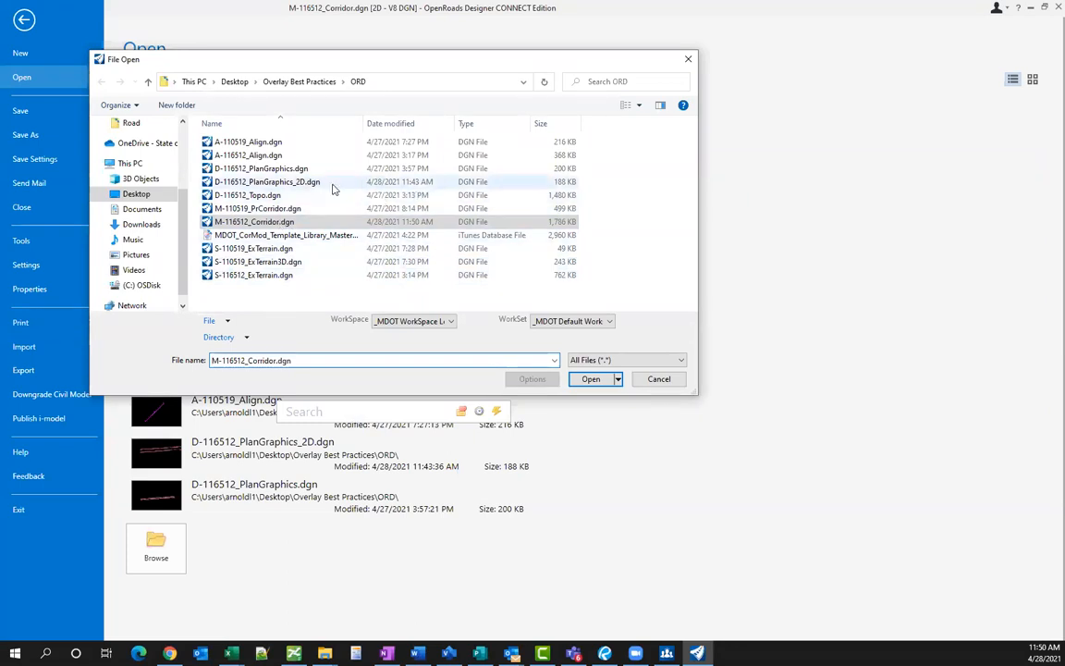
{"action": "left_click", "coordinate": [311, 211]}
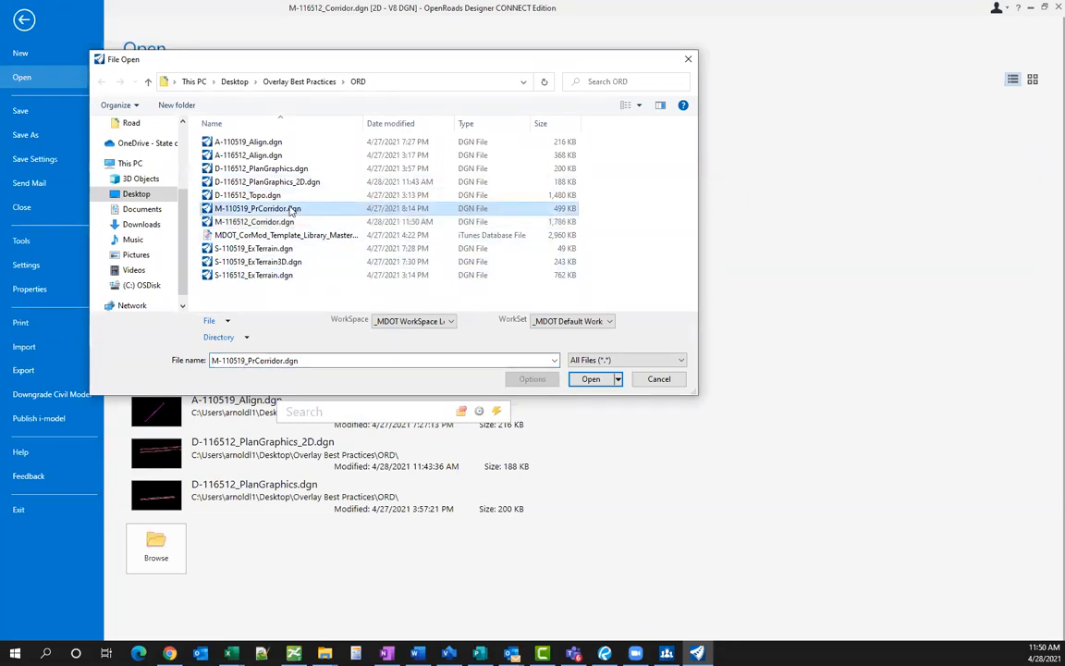
{"action": "double_click", "coordinate": [290, 211]}
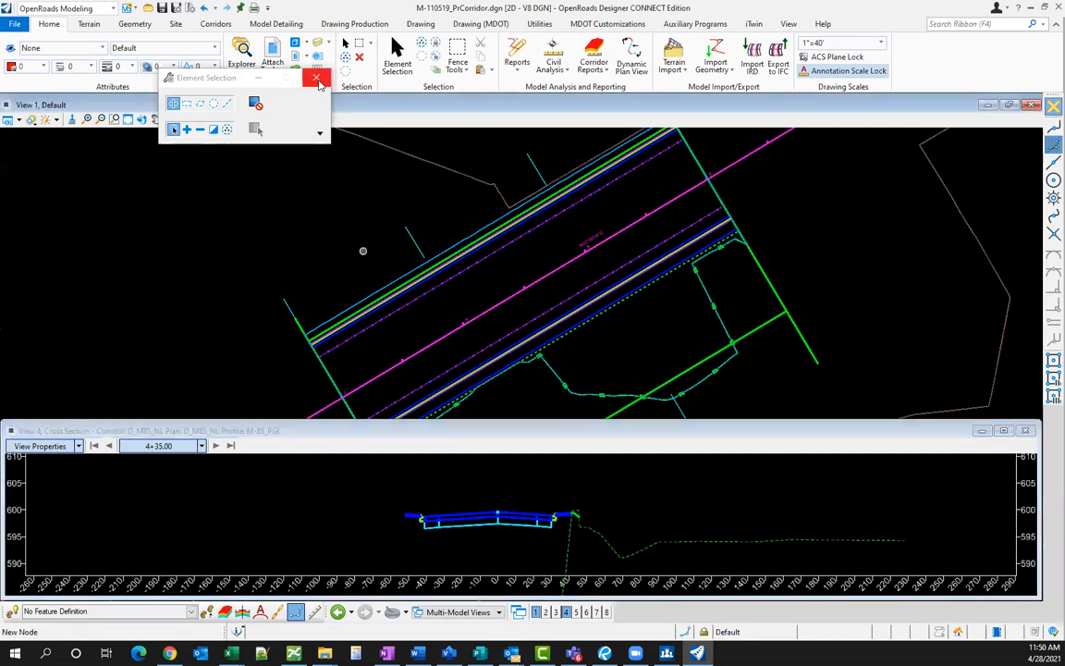
- Close the Element Selection box, then zoom View 1 out and back in on corridor D_M85_NL
{"action": "scroll", "coordinate": [363, 251], "scroll_direction": "down", "scroll_amount": 1}
{"action": "left_click", "coordinate": [319, 78]}
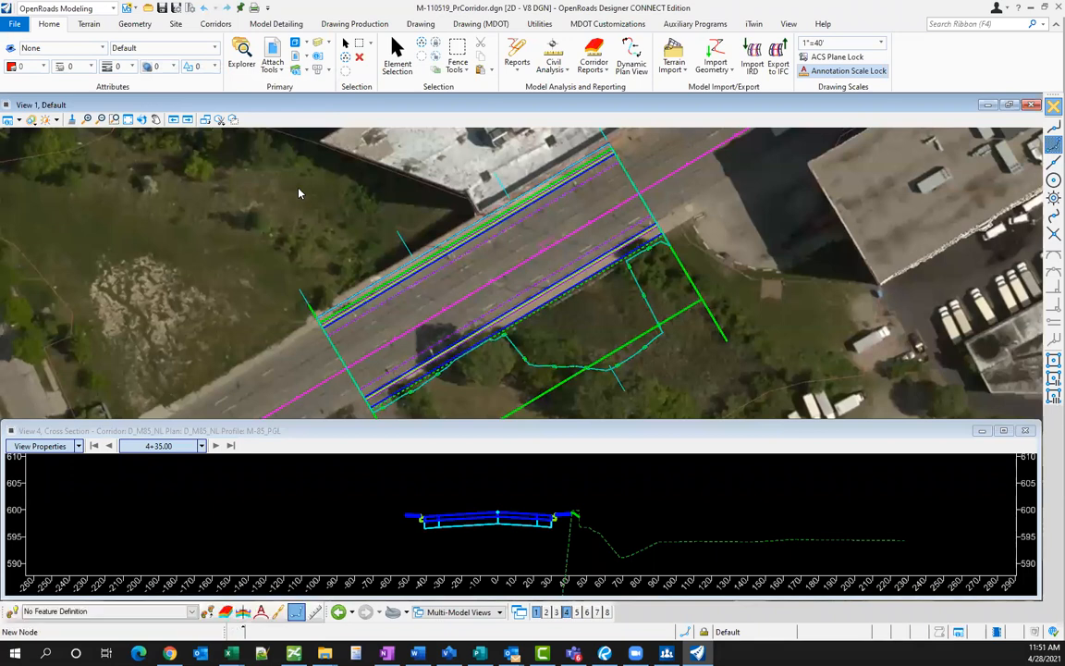
{"action": "scroll", "coordinate": [426, 211], "scroll_direction": "down", "scroll_amount": 5}
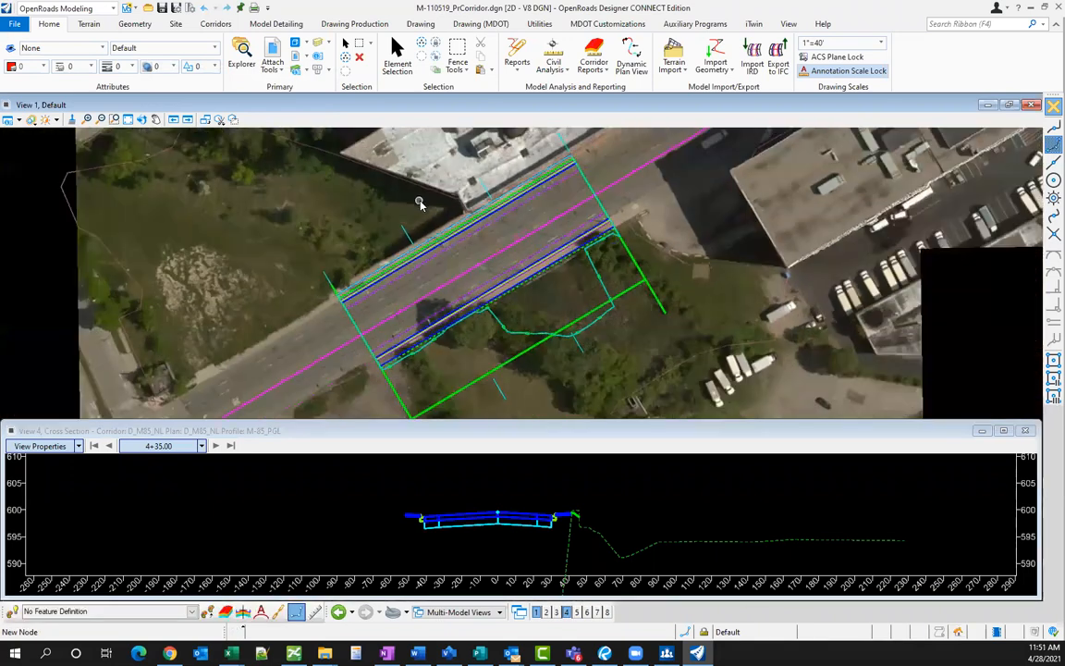
{"action": "scroll", "coordinate": [428, 214], "scroll_direction": "down", "scroll_amount": 2}
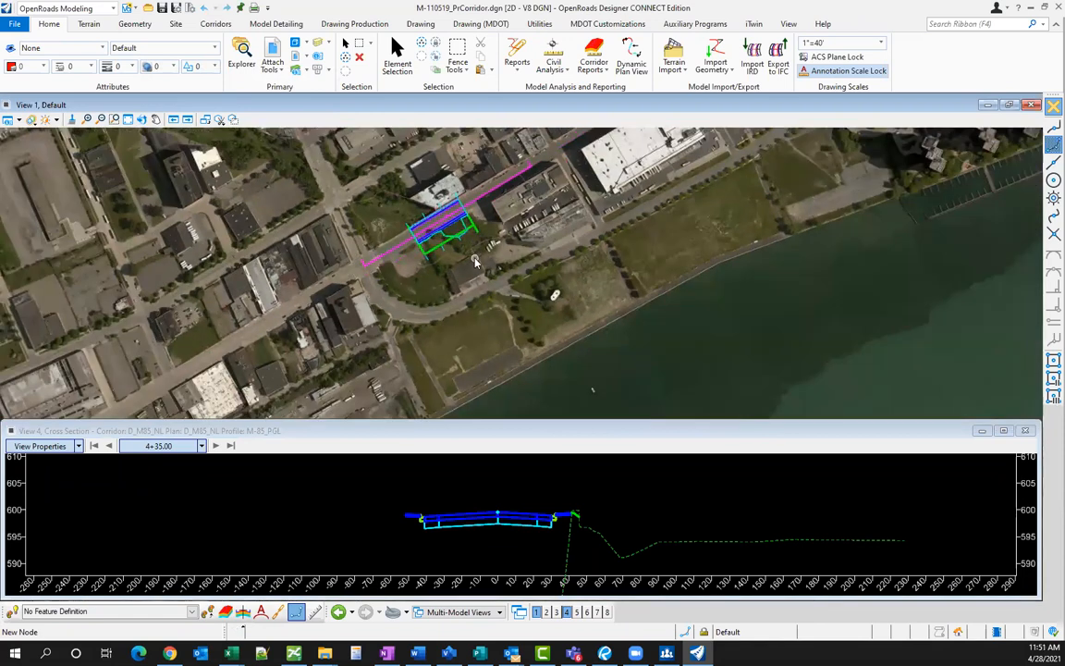
{"action": "scroll", "coordinate": [438, 249], "scroll_direction": "down", "scroll_amount": 2}
{"action": "scroll", "coordinate": [437, 249], "scroll_direction": "up", "scroll_amount": 1}
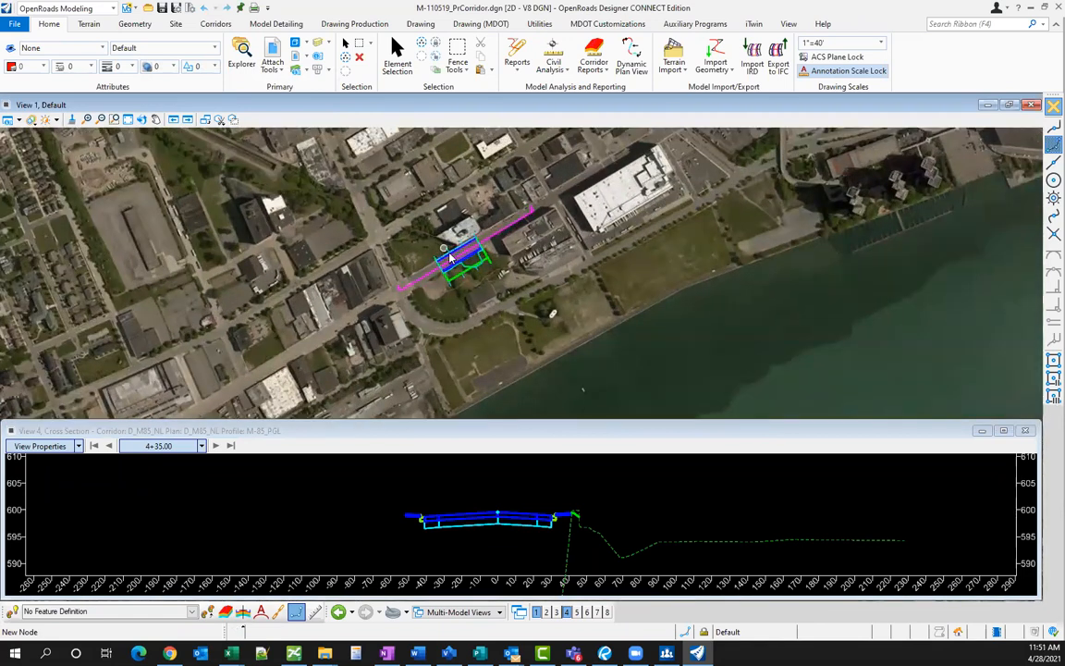
{"action": "scroll", "coordinate": [465, 268], "scroll_direction": "down", "scroll_amount": 2}
{"action": "scroll", "coordinate": [464, 269], "scroll_direction": "down", "scroll_amount": 1}
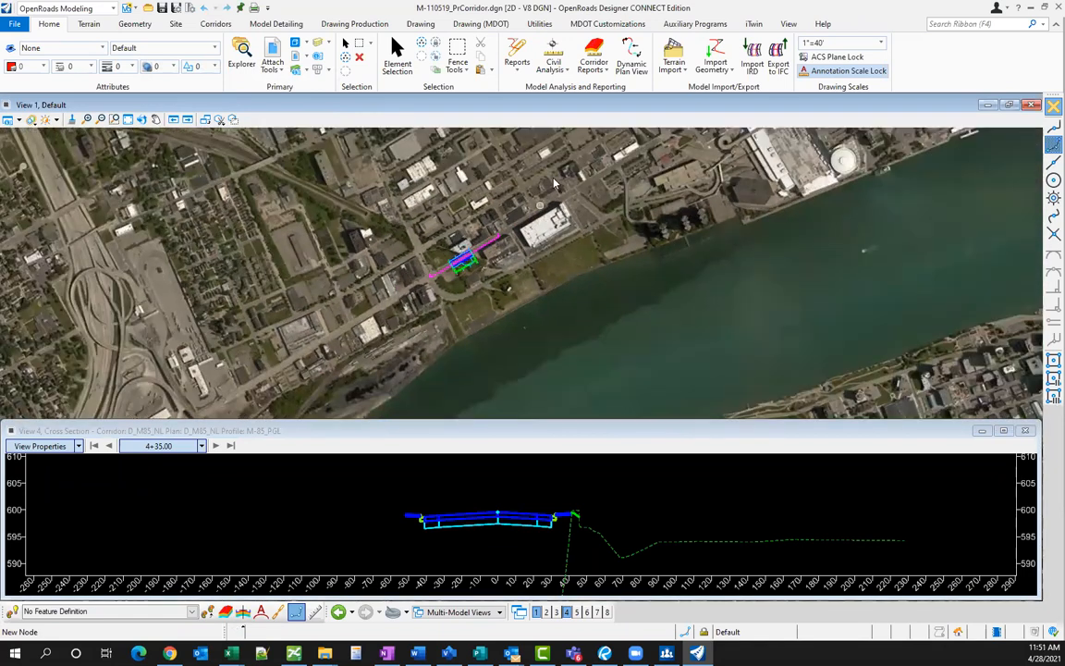
{"action": "scroll", "coordinate": [481, 254], "scroll_direction": "up", "scroll_amount": 5}
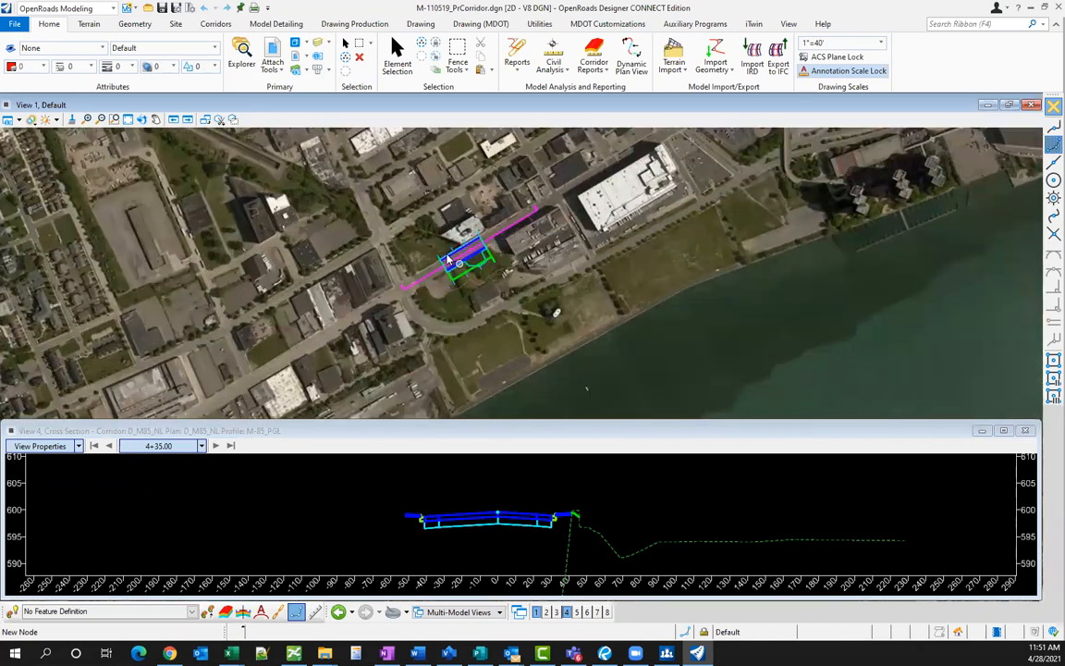
{"action": "scroll", "coordinate": [490, 248], "scroll_direction": "up", "scroll_amount": 1}
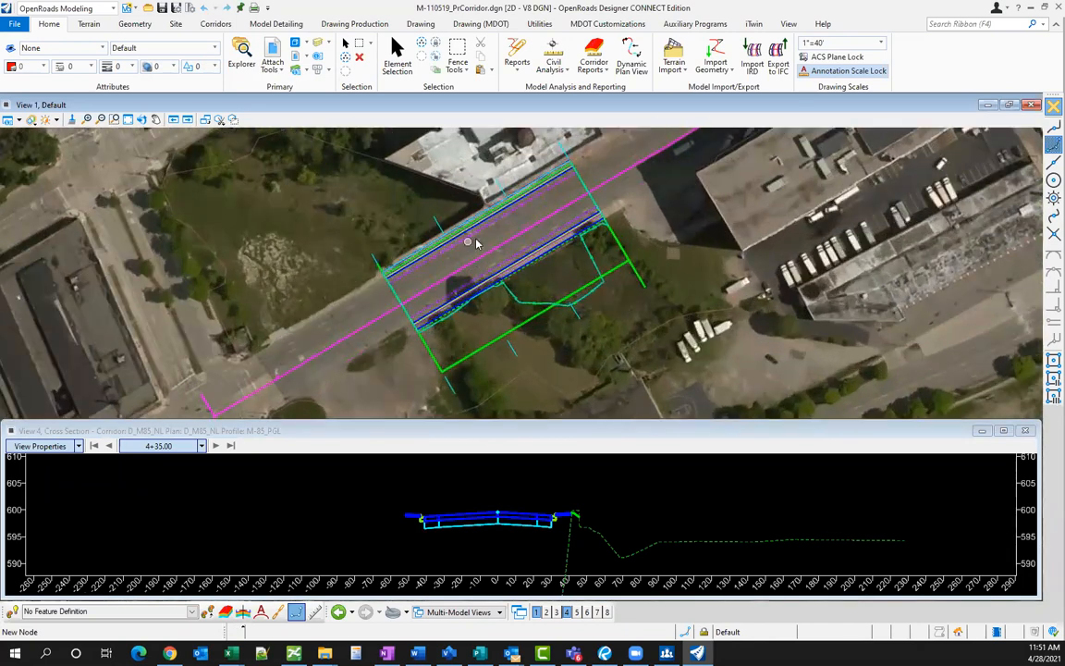
{"action": "scroll", "coordinate": [474, 240], "scroll_direction": "up", "scroll_amount": 1}
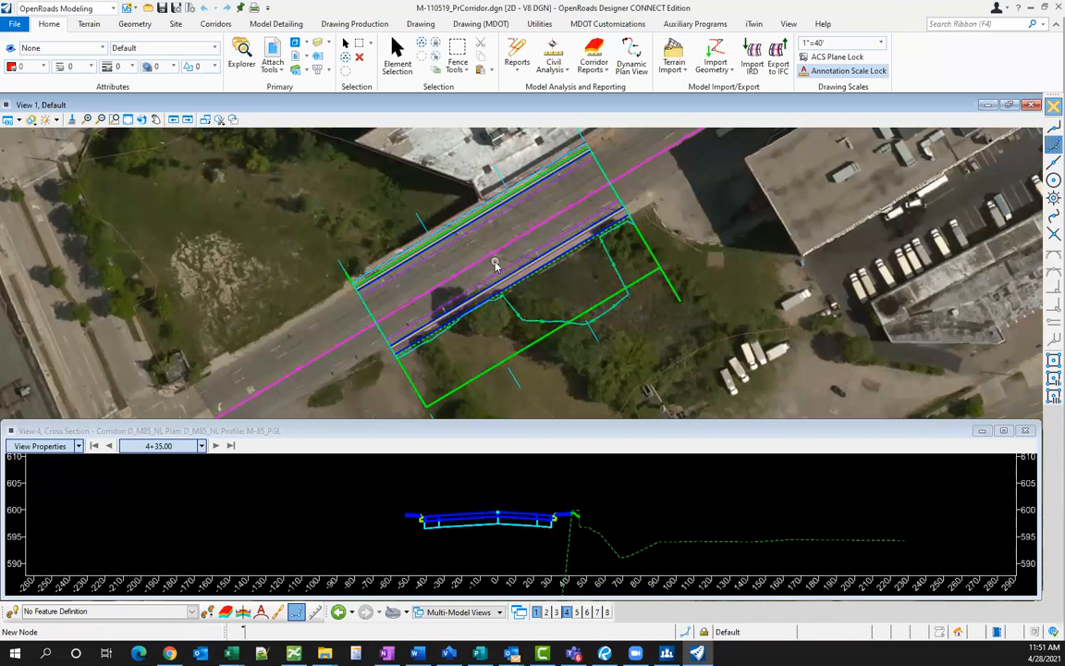
- Activate the cross-section view and zoom around to inspect the section at station 4+35.00
{"action": "left_click", "coordinate": [601, 493]}
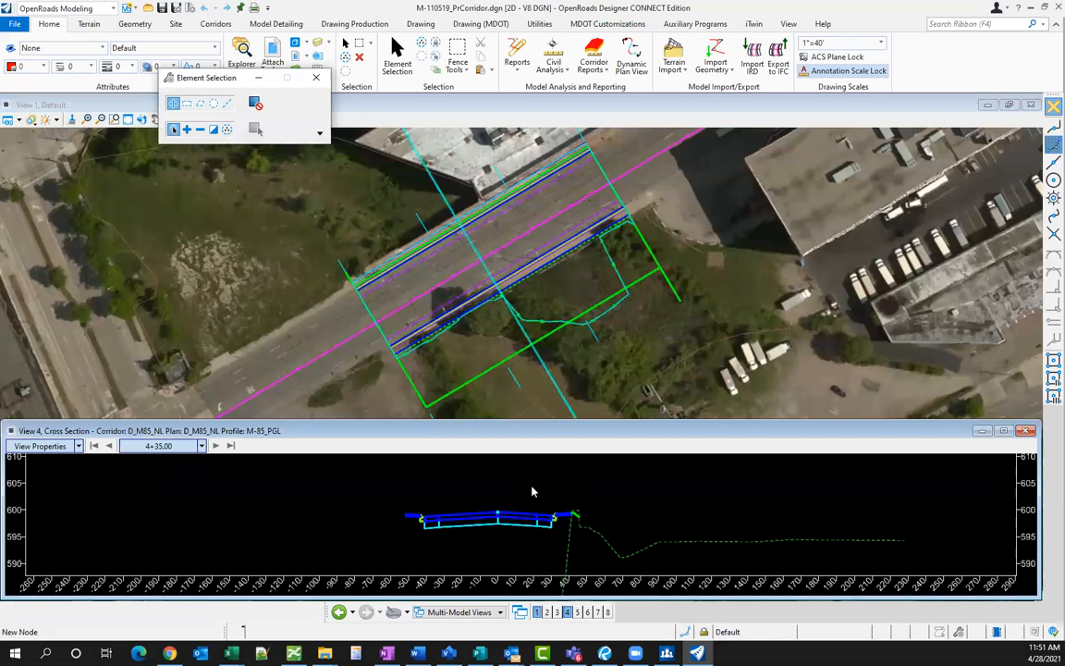
{"action": "scroll", "coordinate": [532, 491], "scroll_direction": "down", "scroll_amount": 1}
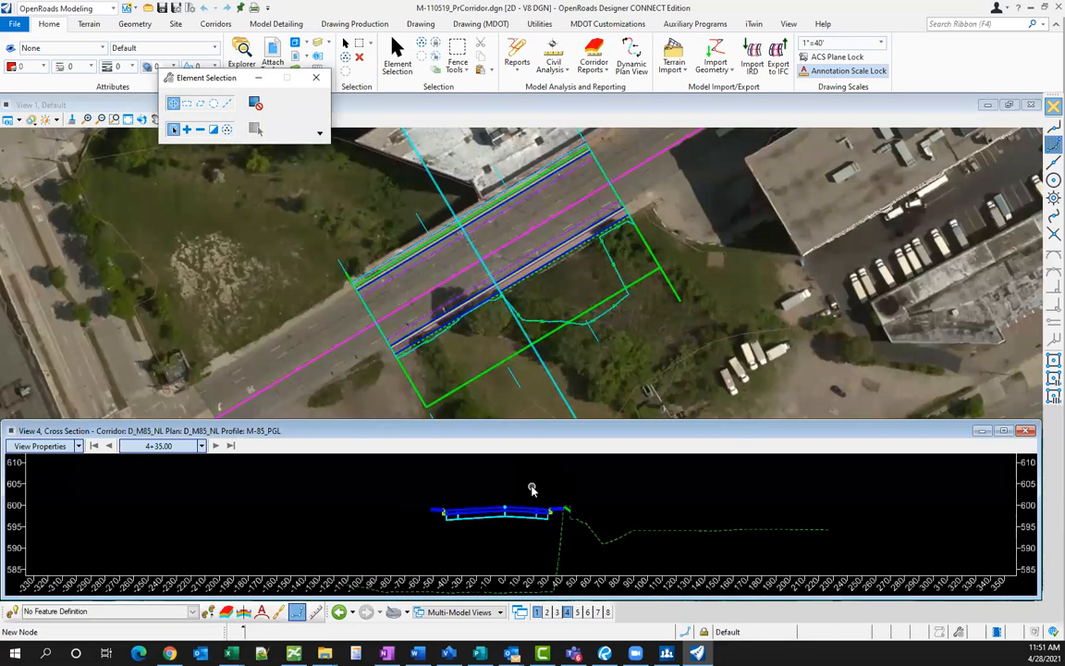
{"action": "scroll", "coordinate": [533, 491], "scroll_direction": "down", "scroll_amount": 2}
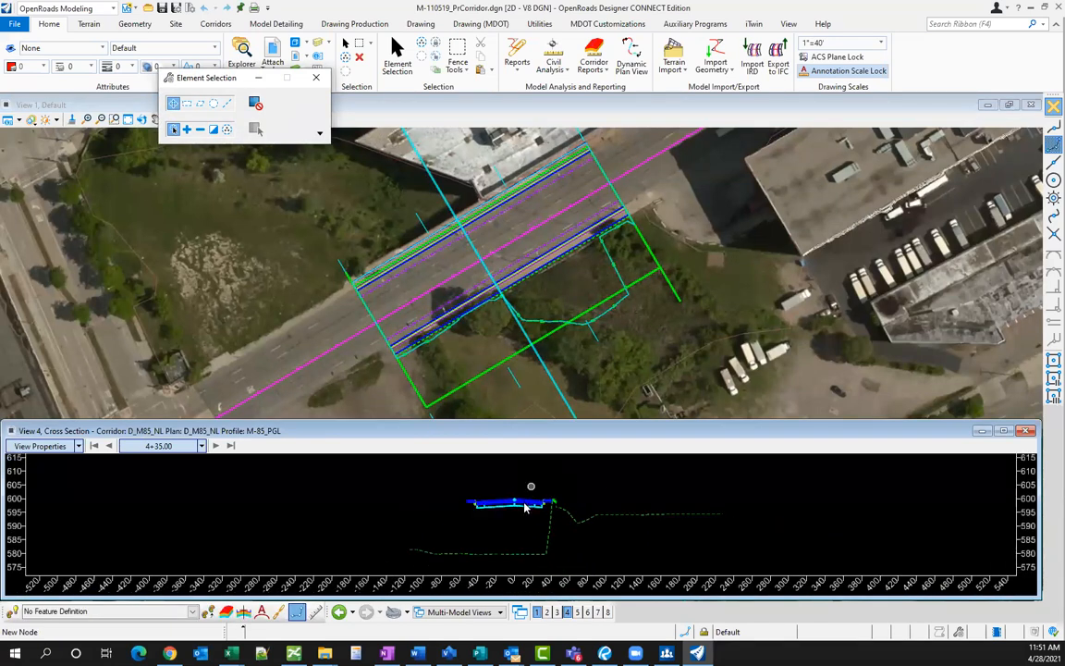
{"action": "scroll", "coordinate": [522, 492], "scroll_direction": "up", "scroll_amount": 2}
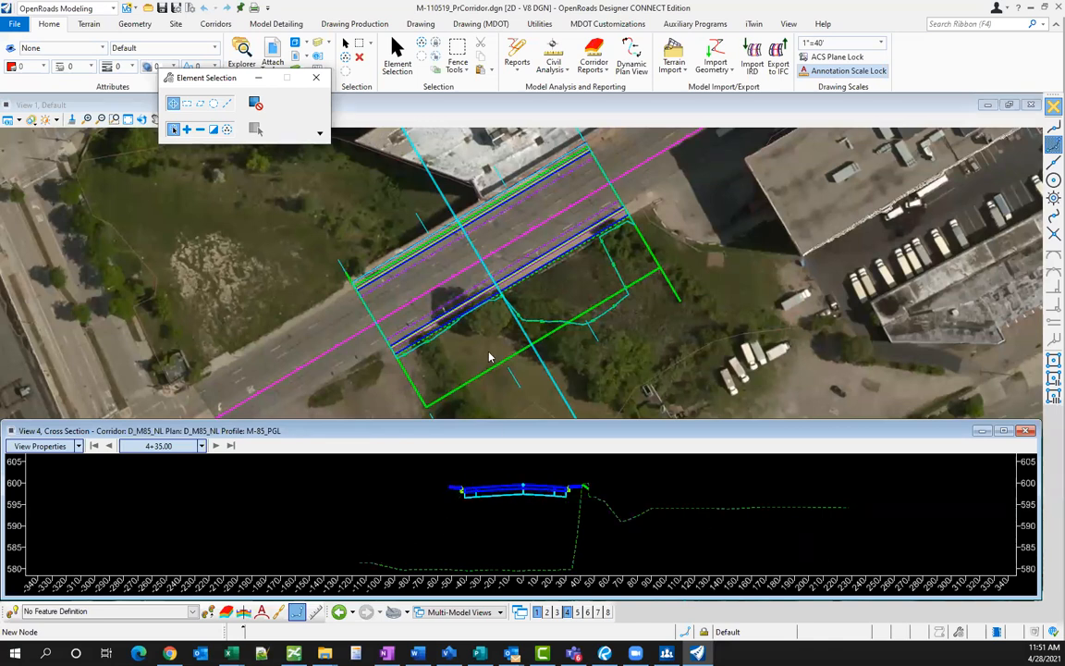
{"action": "scroll", "coordinate": [504, 305], "scroll_direction": "up", "scroll_amount": 3}
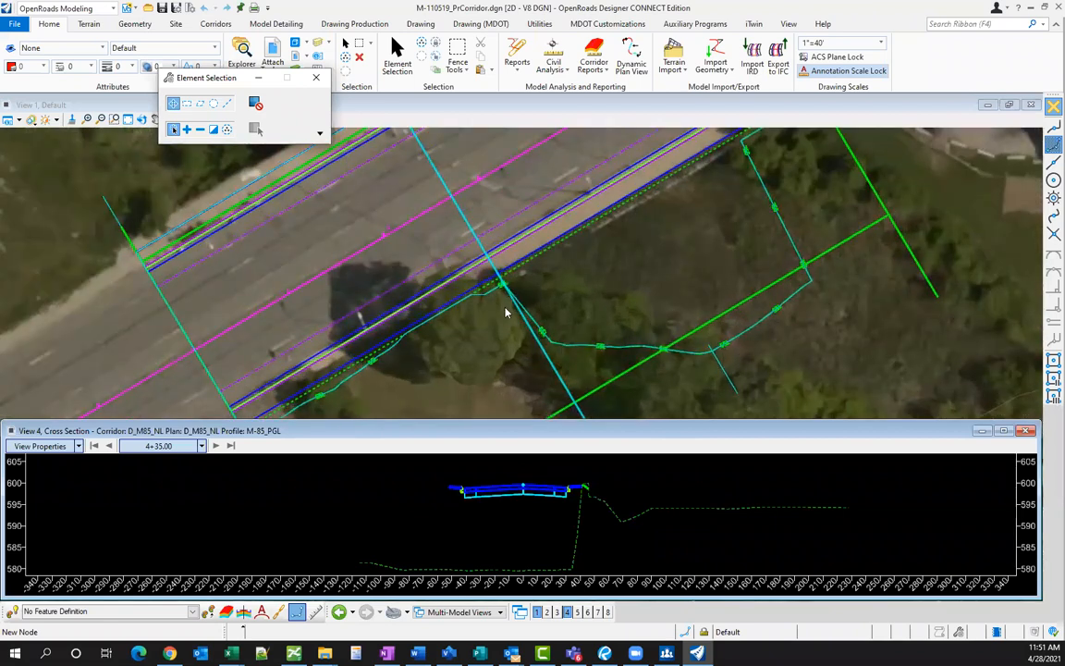
{"action": "scroll", "coordinate": [586, 495], "scroll_direction": "up", "scroll_amount": 3}
{"action": "scroll", "coordinate": [586, 499], "scroll_direction": "up", "scroll_amount": 2}
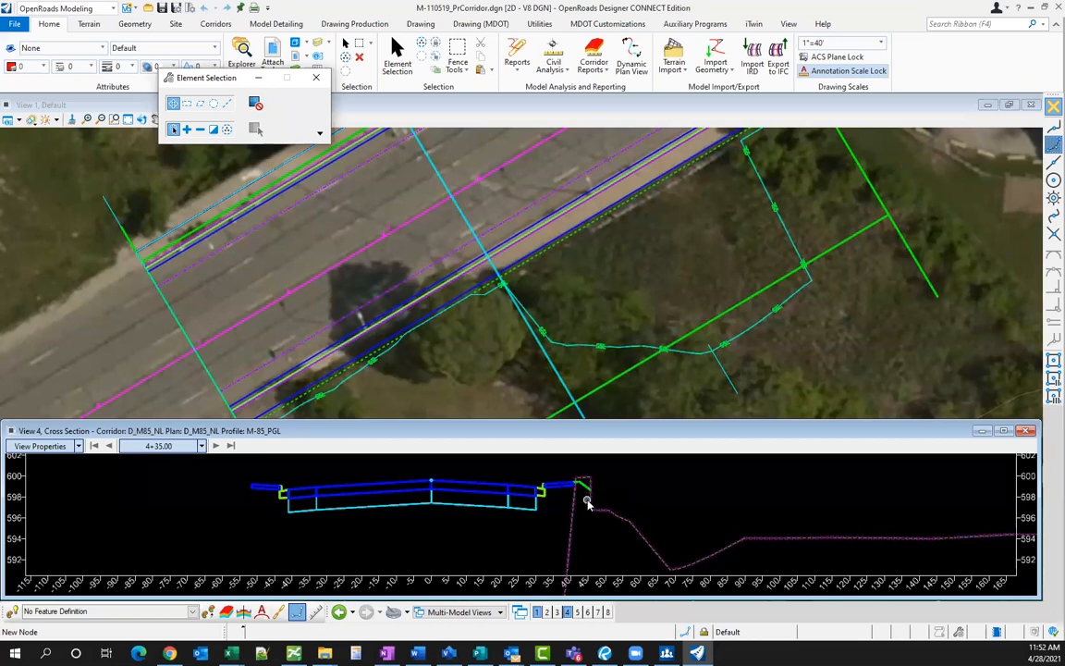
{"action": "scroll", "coordinate": [586, 500], "scroll_direction": "up", "scroll_amount": 1}
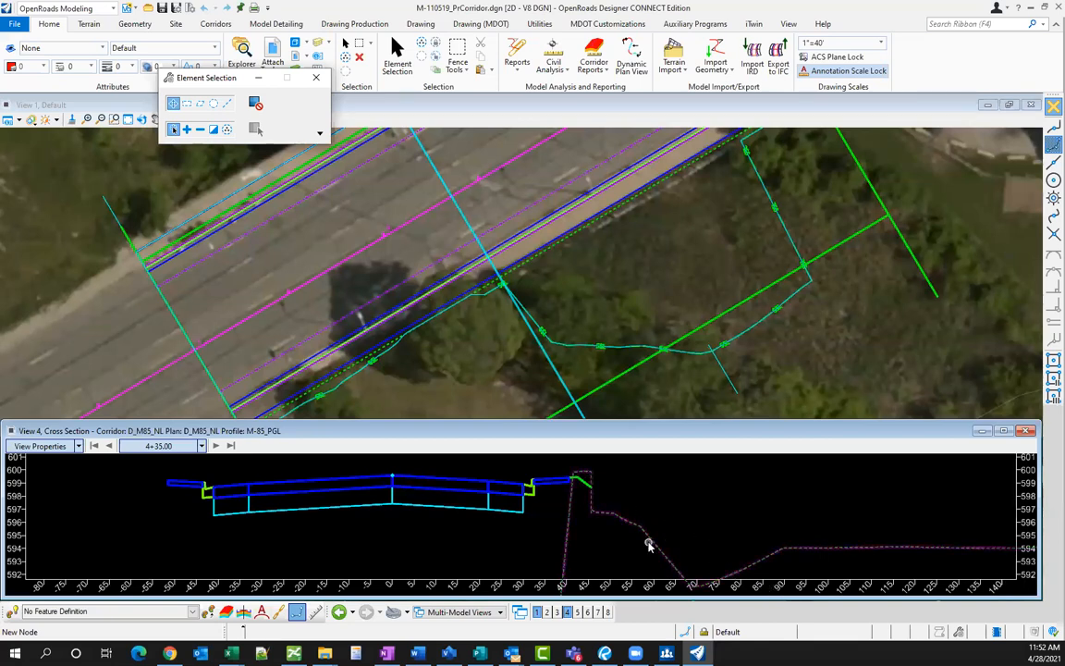
{"action": "scroll", "coordinate": [674, 500], "scroll_direction": "down", "scroll_amount": 2}
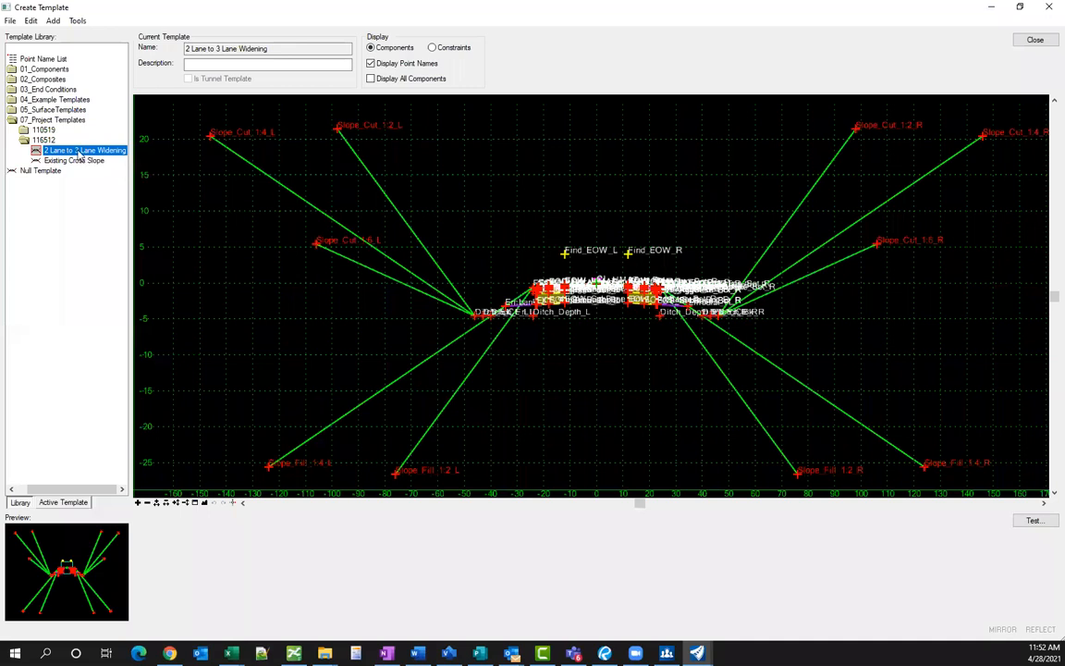
- Load the M-85 template from 07_Project Templates > 110519 and zoom the canvas to fit
{"action": "double_click", "coordinate": [43, 130]}
{"action": "double_click", "coordinate": [51, 140]}
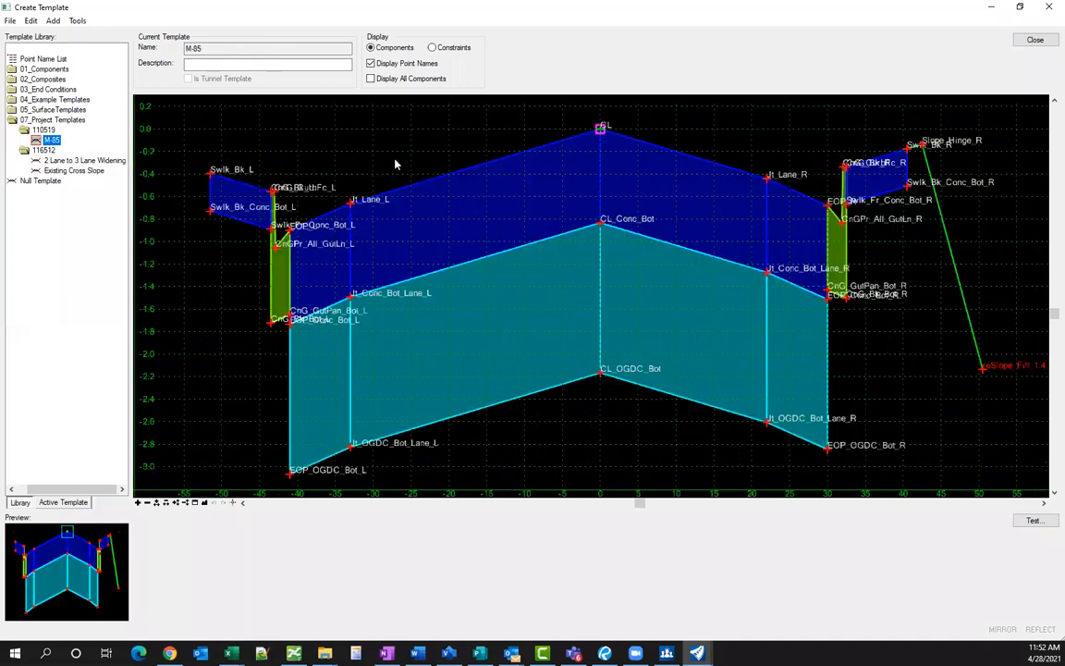
{"action": "scroll", "coordinate": [647, 156], "scroll_direction": "up", "scroll_amount": 1}
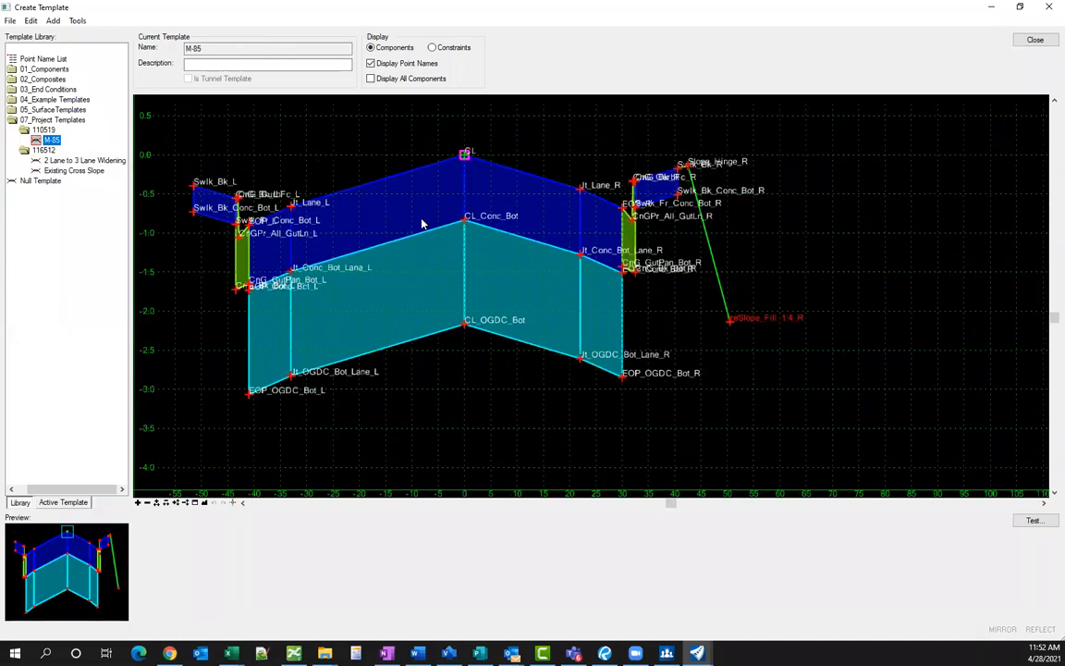
{"action": "scroll", "coordinate": [425, 227], "scroll_direction": "down", "scroll_amount": 1}
{"action": "scroll", "coordinate": [715, 157], "scroll_direction": "up", "scroll_amount": 1}
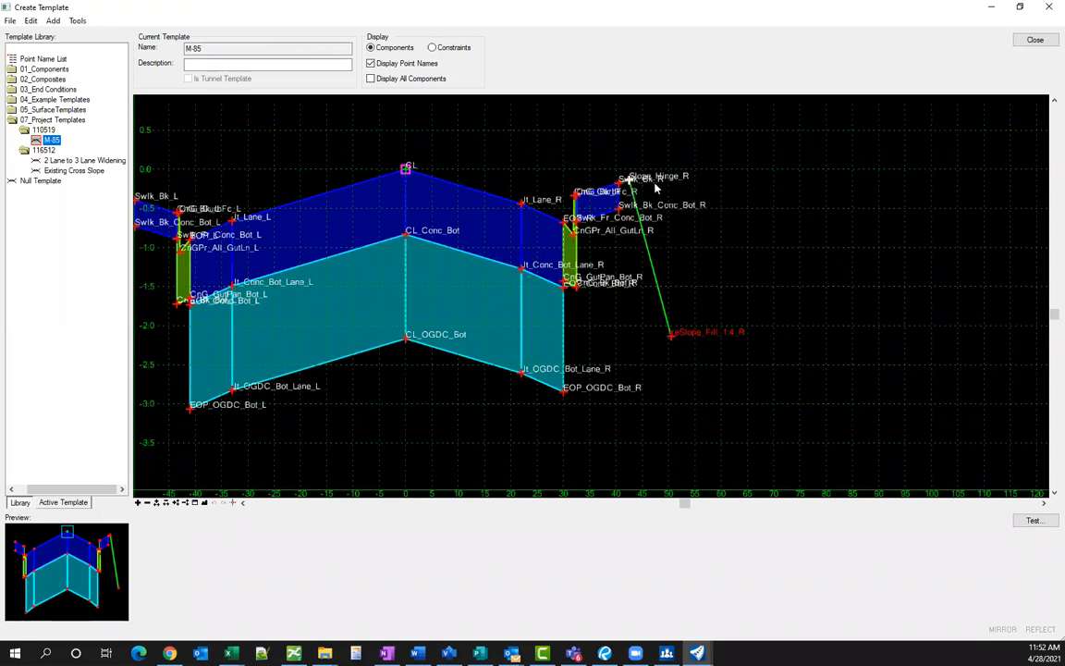
{"action": "mouse_move", "coordinate": [629, 181]}
{"action": "scroll", "coordinate": [540, 136], "scroll_direction": "down", "scroll_amount": 5}
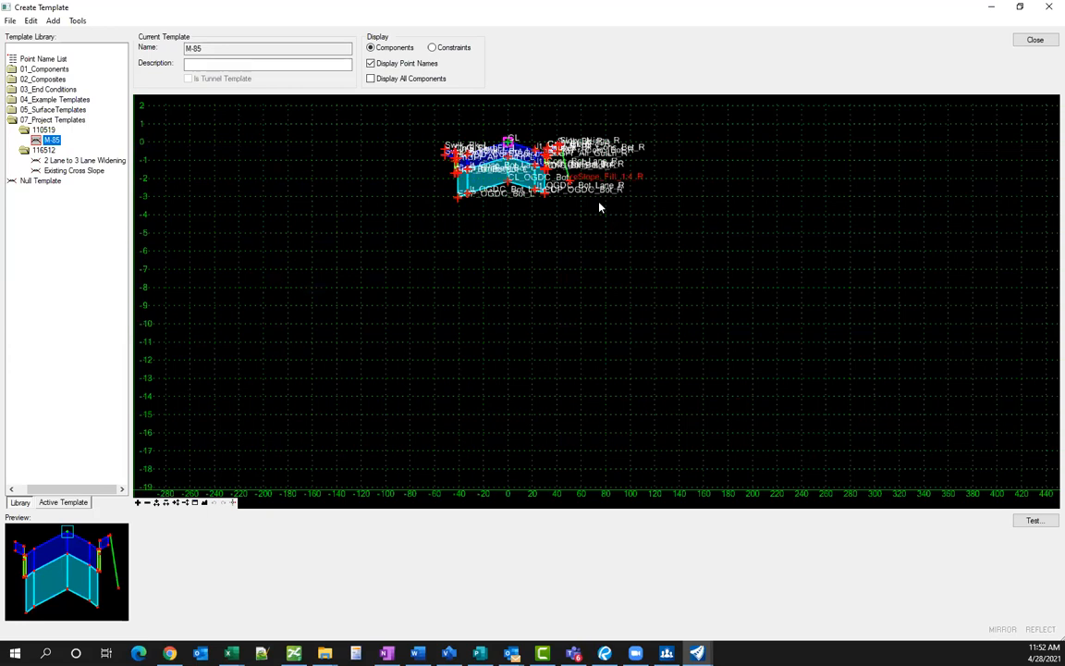
{"action": "scroll", "coordinate": [592, 137], "scroll_direction": "up", "scroll_amount": 3}
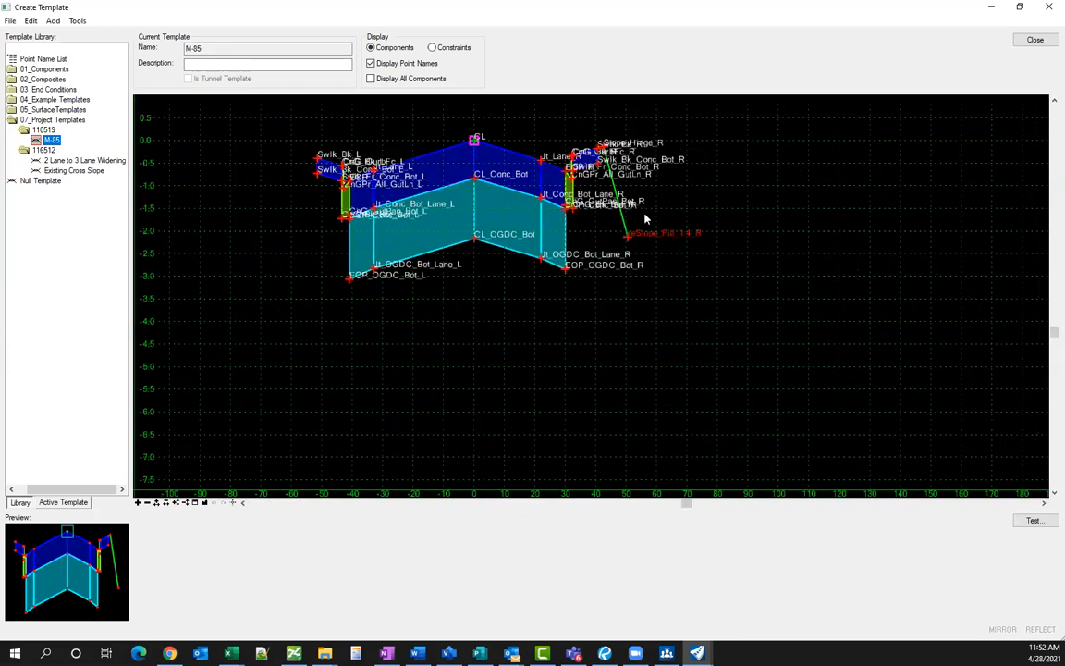
{"action": "scroll", "coordinate": [555, 172], "scroll_direction": "up", "scroll_amount": 3}
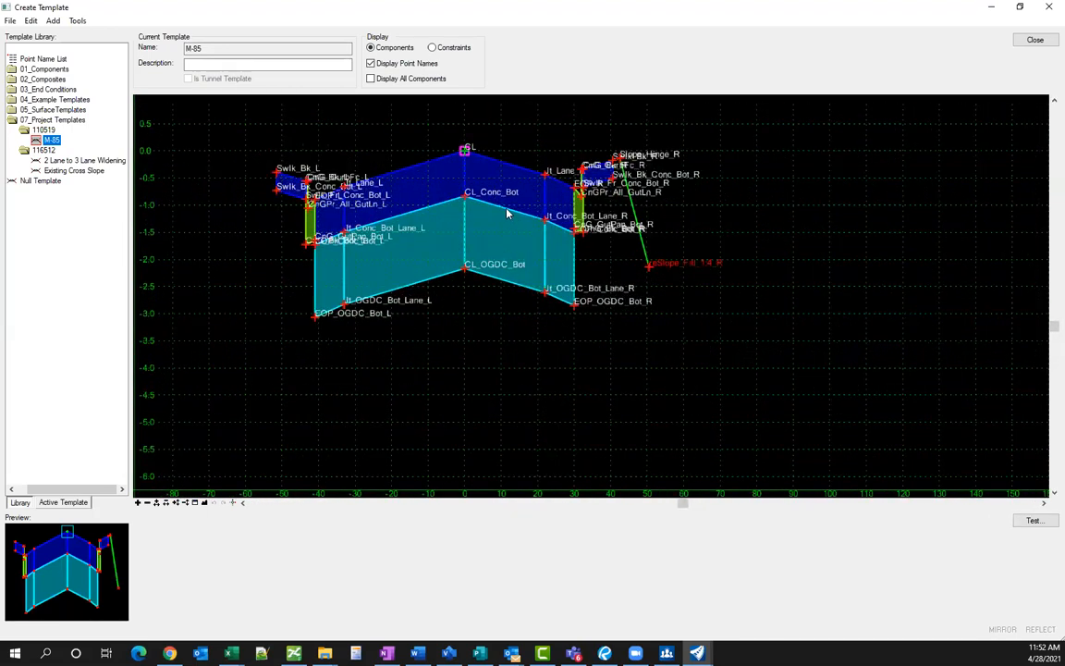
- Delete the right-side 1:4 fill slope component from the M-85 template
{"action": "right_click", "coordinate": [731, 201]}
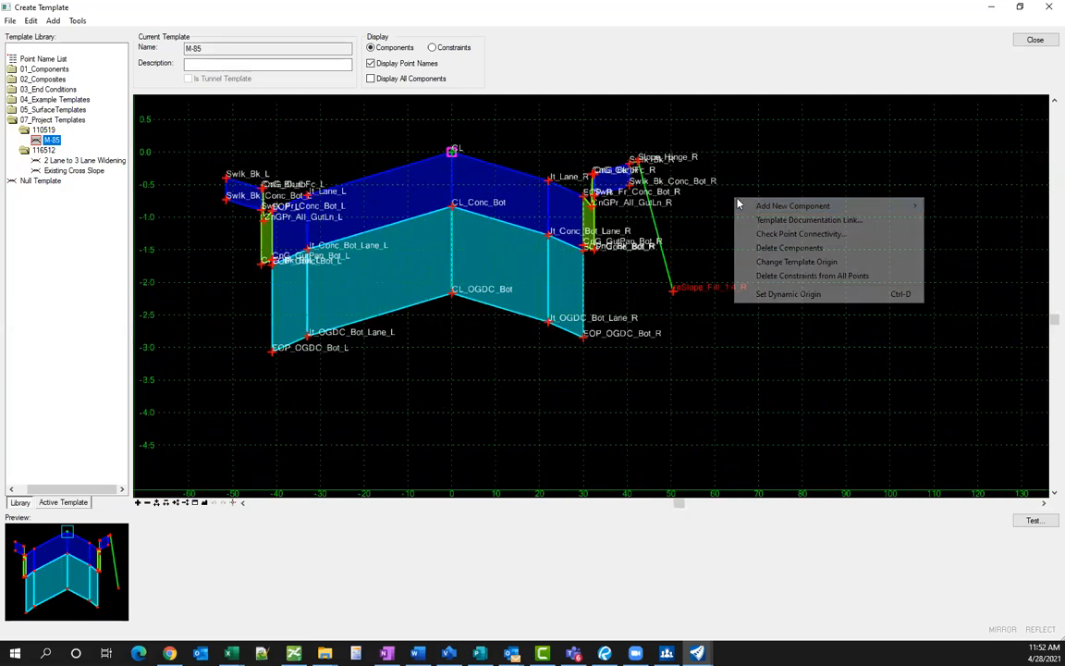
{"action": "left_click", "coordinate": [787, 247]}
{"action": "left_click_drag", "start_coordinate": [658, 266], "coordinate": [706, 252]}
- Add a new null point to the right of the template
{"action": "right_click", "coordinate": [706, 253]}
{"action": "mouse_move", "coordinate": [731, 261]}
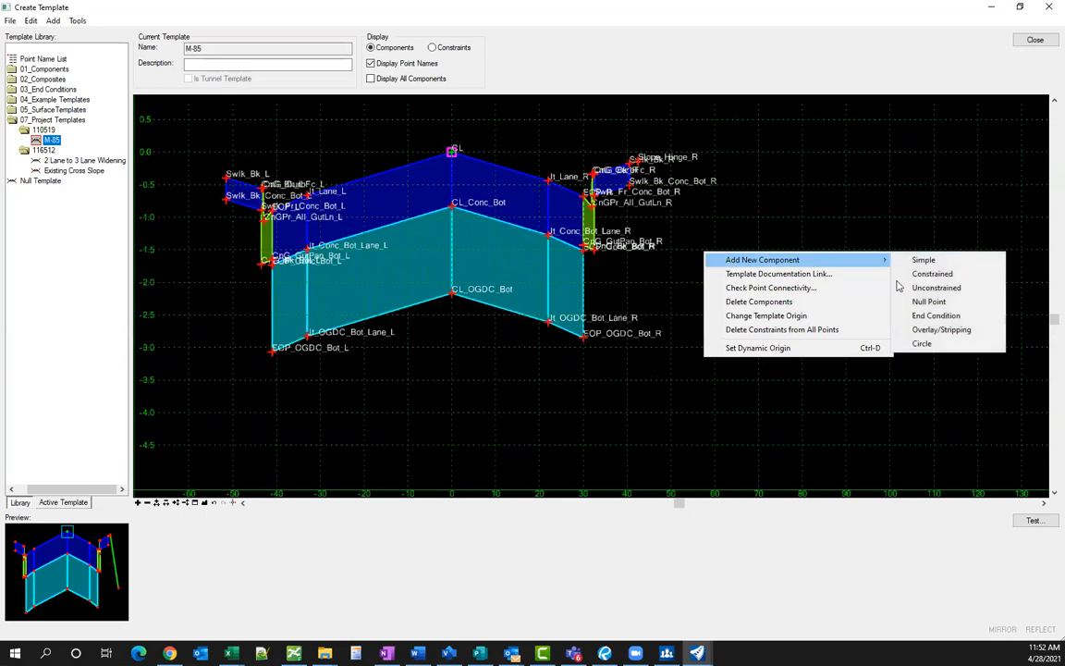
{"action": "left_click", "coordinate": [929, 300]}
{"action": "scroll", "coordinate": [504, 180], "scroll_direction": "down", "scroll_amount": 3}
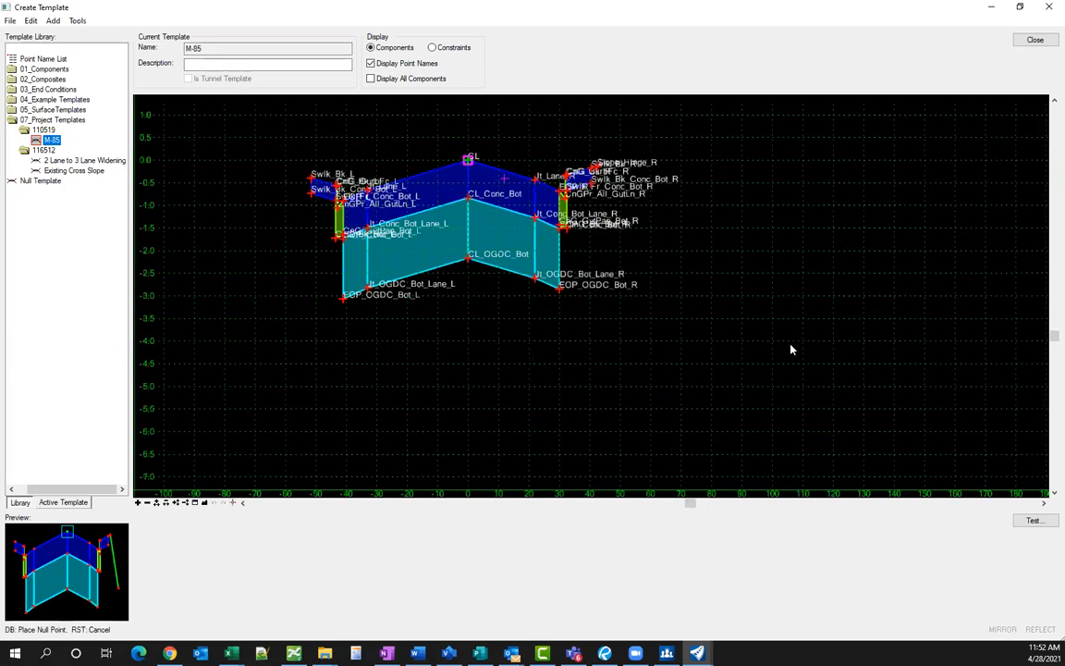
{"action": "left_click", "coordinate": [780, 400]}
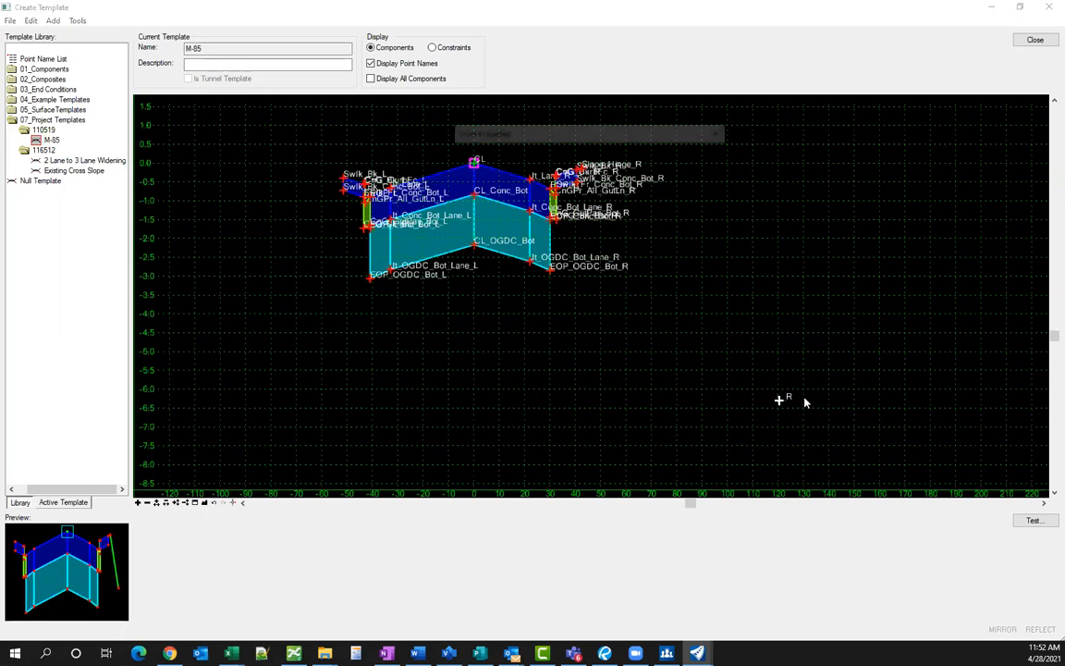
- Set the null point's constraints to Vertical and Slope, with Slope_Hinge_R as the vertical parent
{"action": "double_click", "coordinate": [804, 401]}
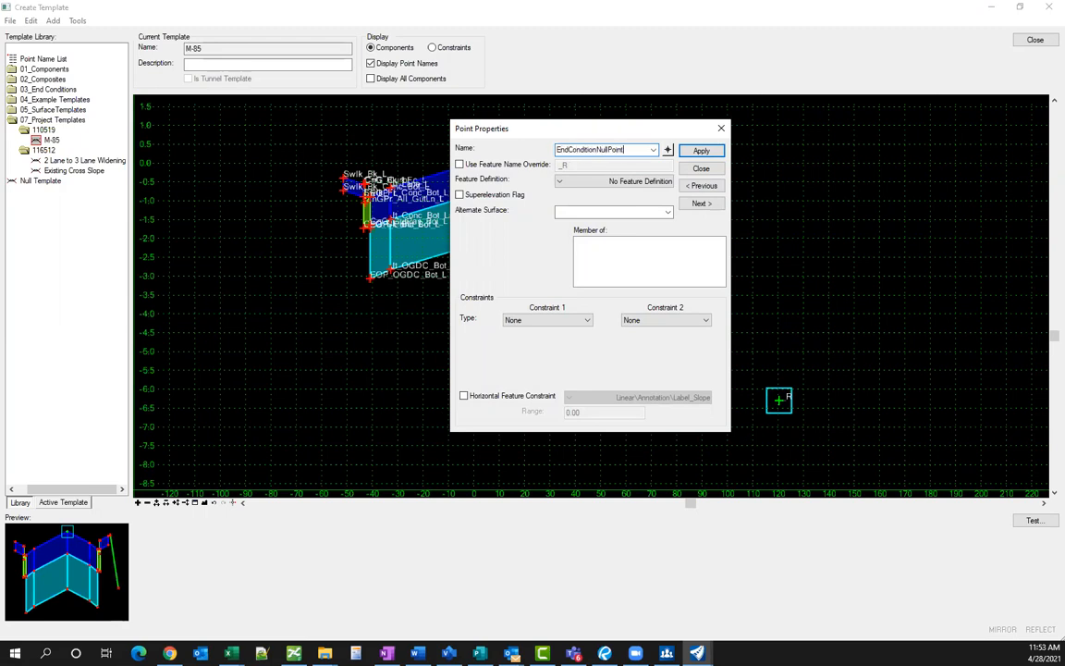
{"action": "left_click", "coordinate": [533, 321]}
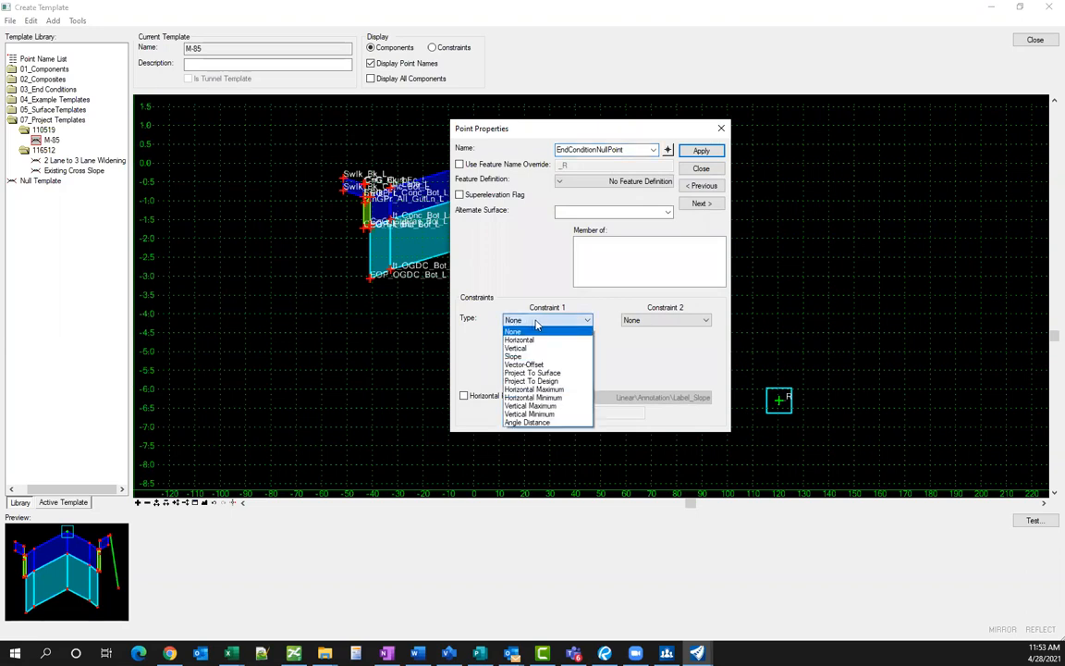
{"action": "left_click", "coordinate": [518, 348]}
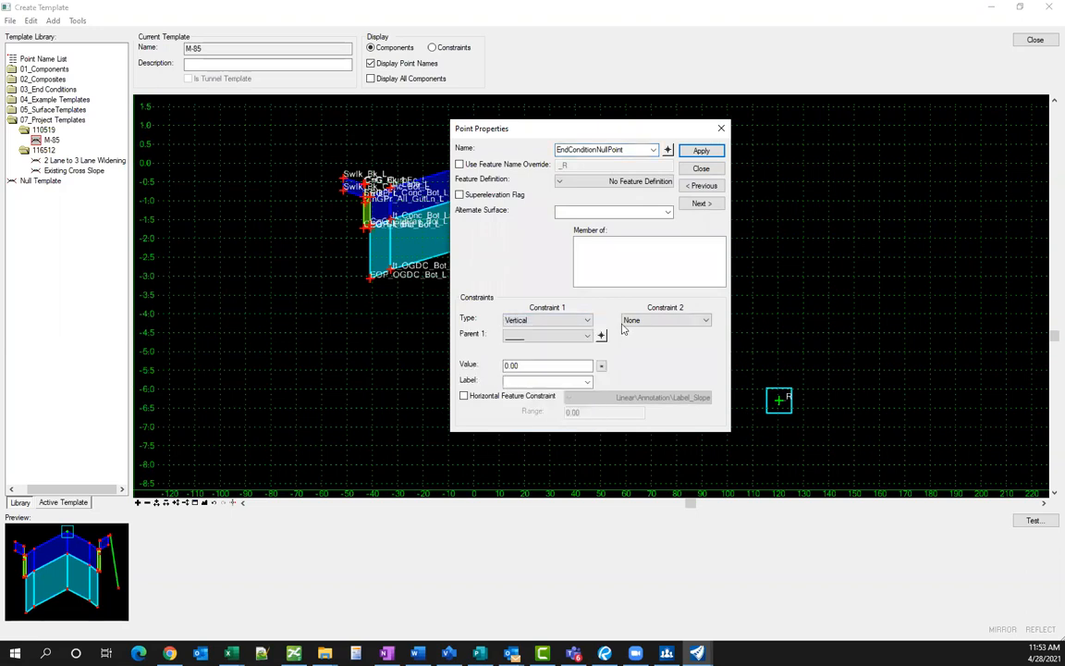
{"action": "left_click", "coordinate": [664, 320]}
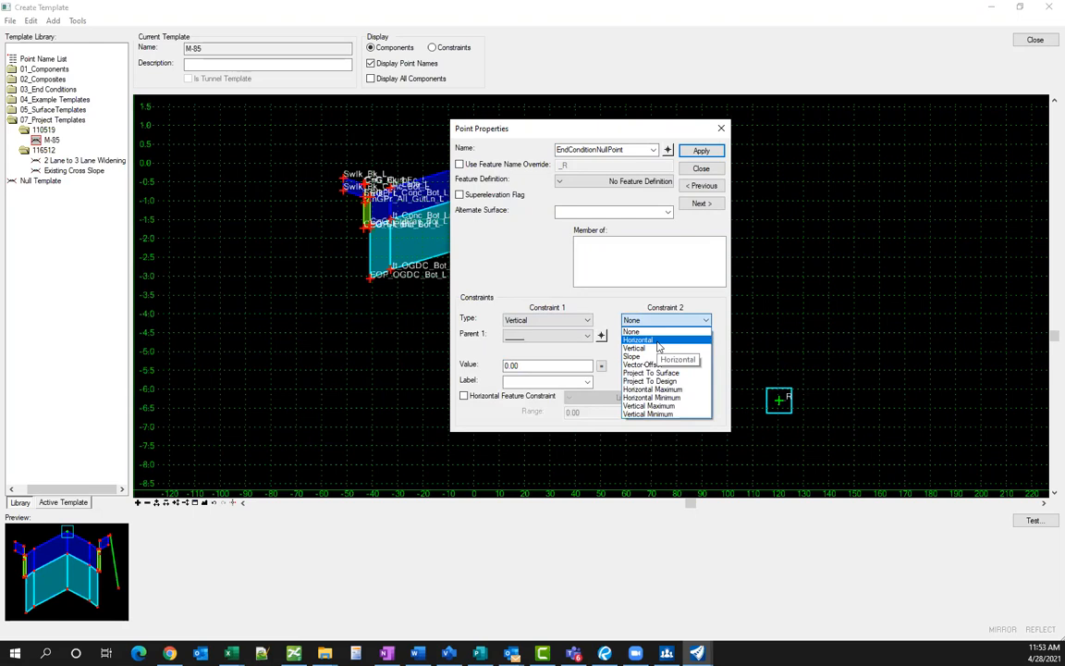
{"action": "left_click", "coordinate": [636, 356]}
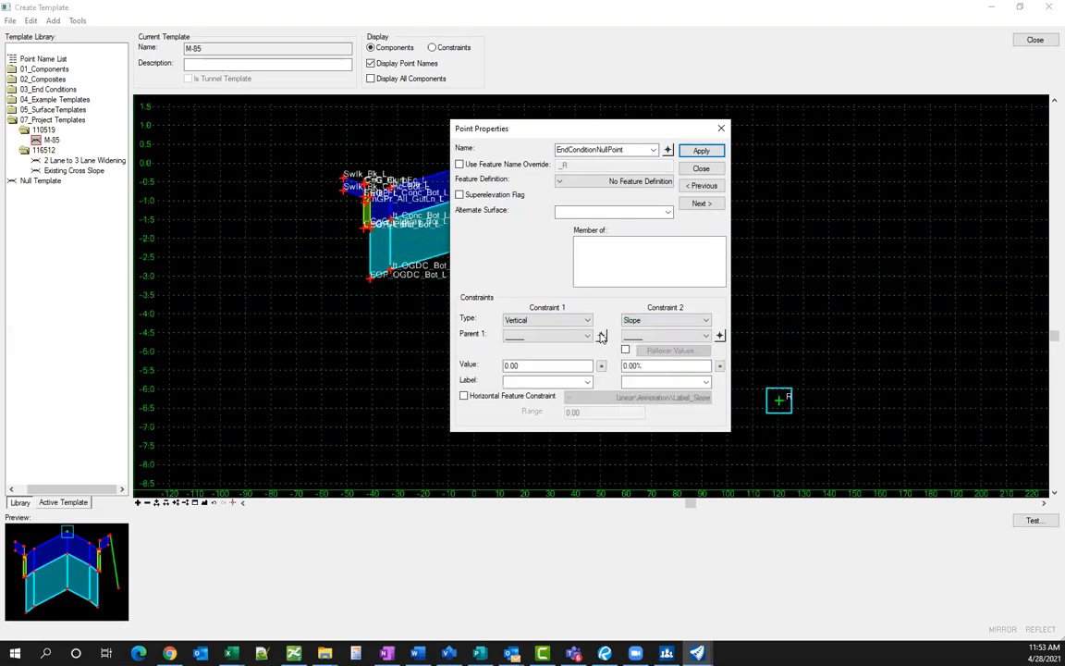
{"action": "left_click", "coordinate": [601, 335]}
{"action": "scroll", "coordinate": [632, 169], "scroll_direction": "up", "scroll_amount": 6}
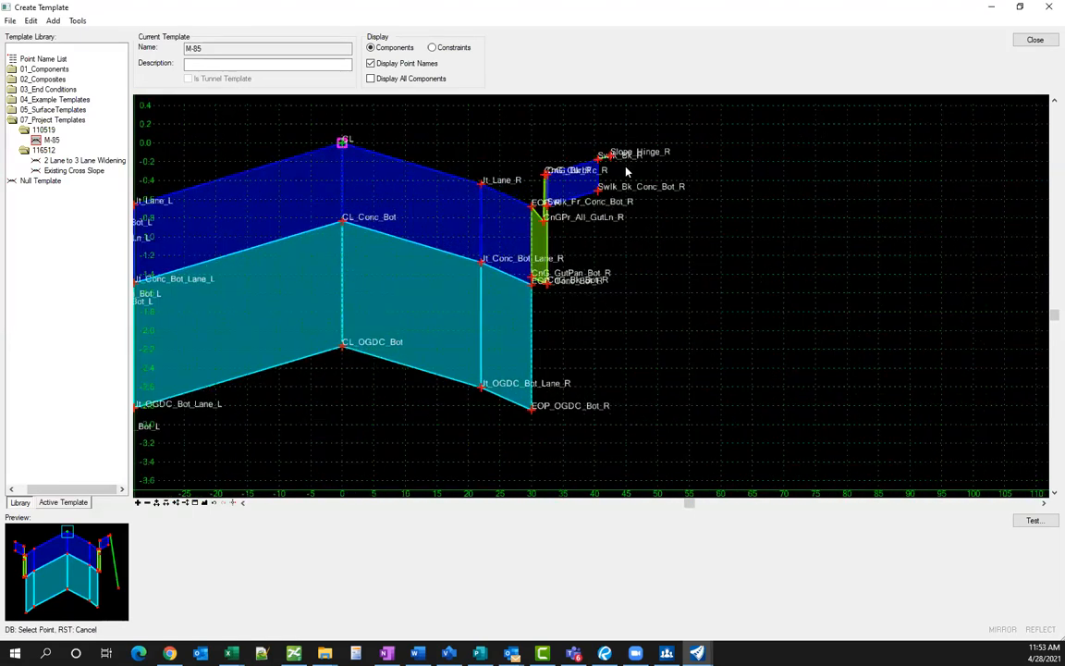
{"action": "scroll", "coordinate": [632, 170], "scroll_direction": "up", "scroll_amount": 4}
{"action": "left_click", "coordinate": [626, 164]}
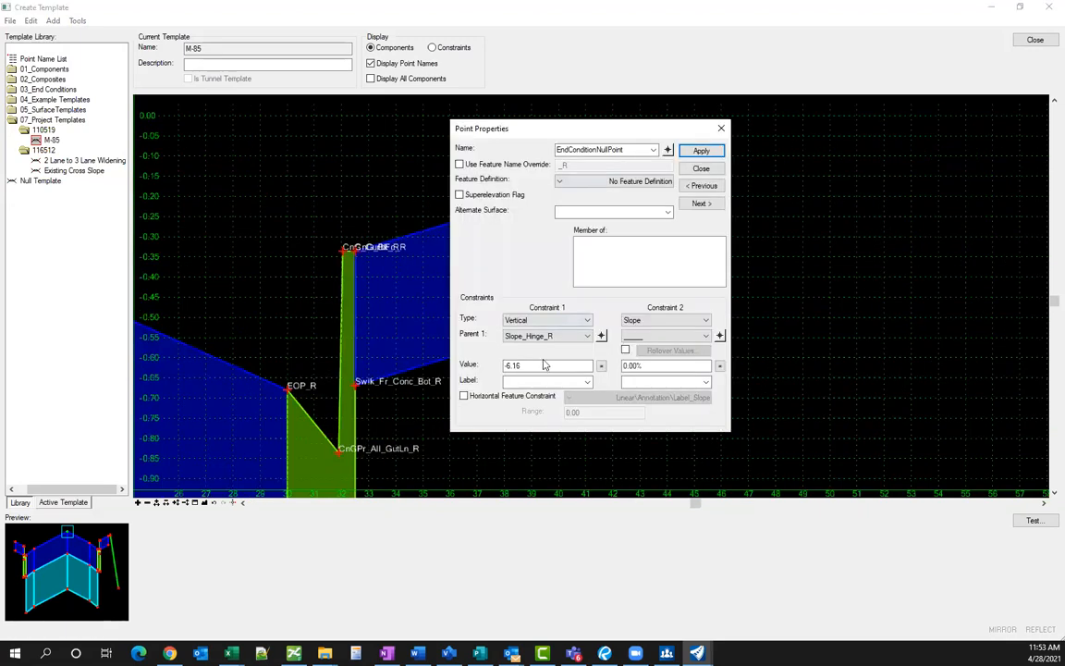
- Enter a -30 vertical offset, apply it, and make Slope_Hinge_R the slope parent
{"action": "left_click_drag", "start_coordinate": [525, 367], "coordinate": [490, 365]}
{"action": "type", "text": "-30"}
{"action": "key", "text": "Tab"}
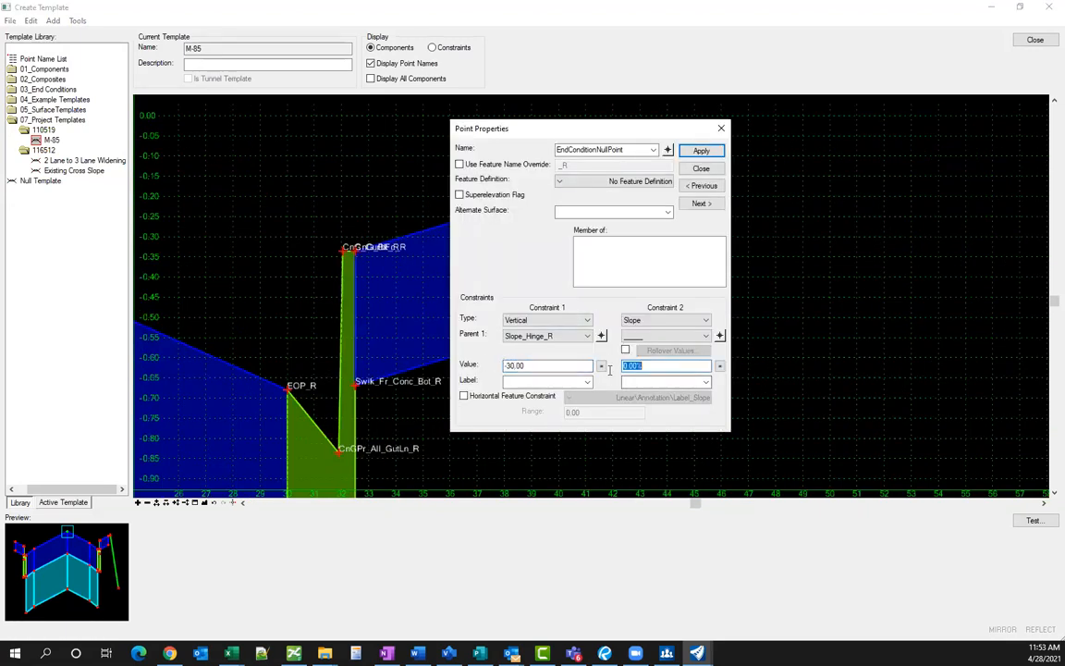
{"action": "type", "text": "25"}
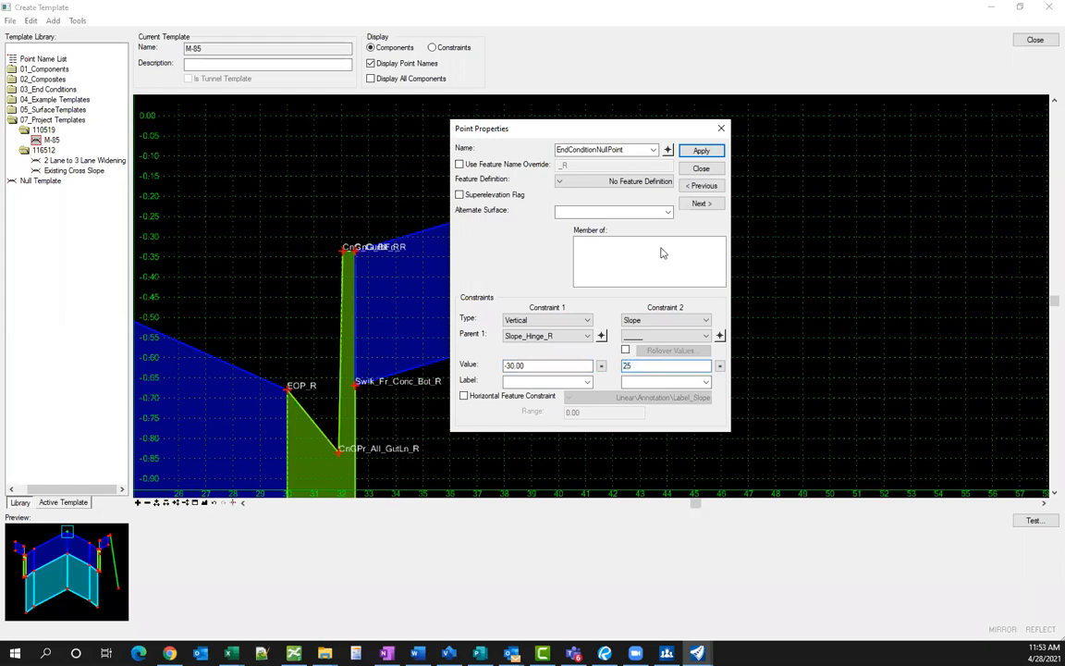
{"action": "left_click", "coordinate": [701, 151]}
{"action": "left_click", "coordinate": [616, 374]}
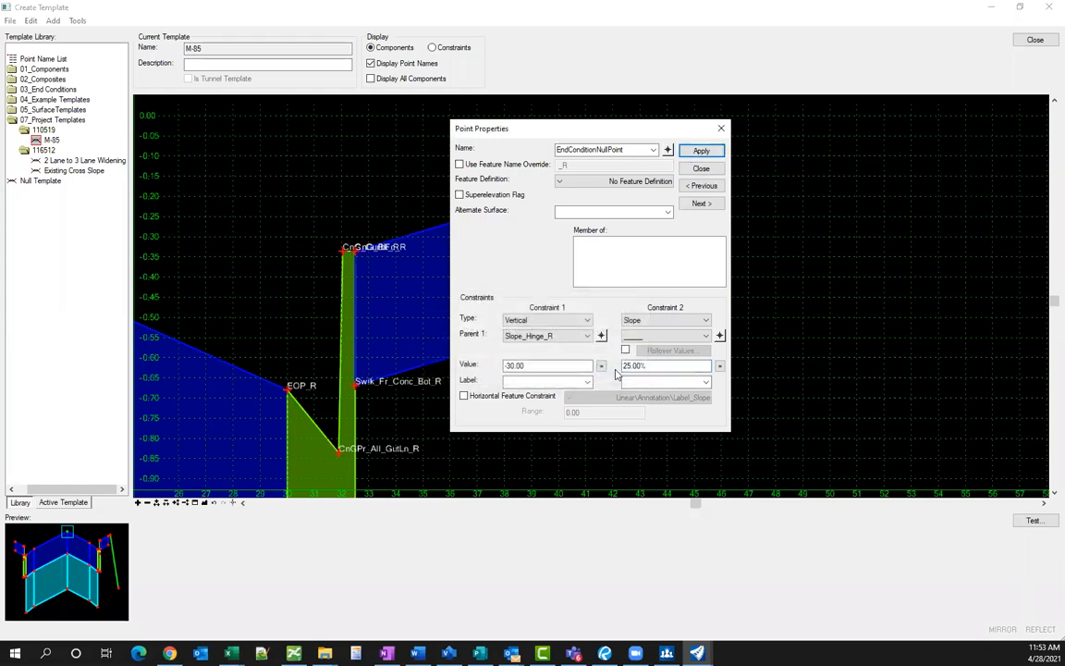
{"action": "left_click", "coordinate": [720, 336]}
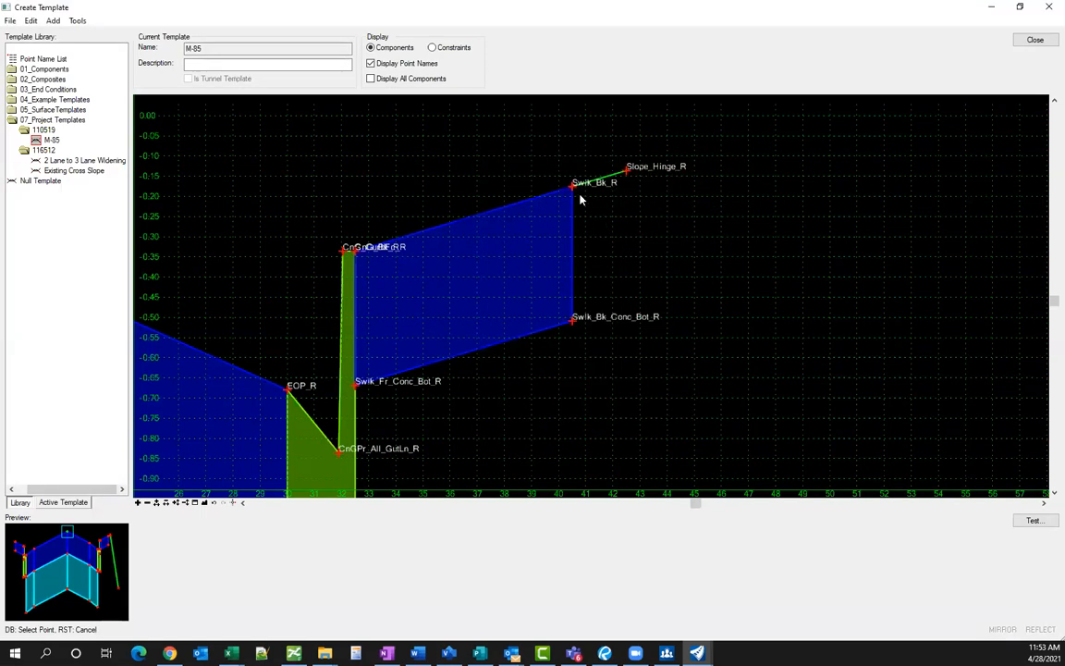
{"action": "left_click", "coordinate": [627, 171]}
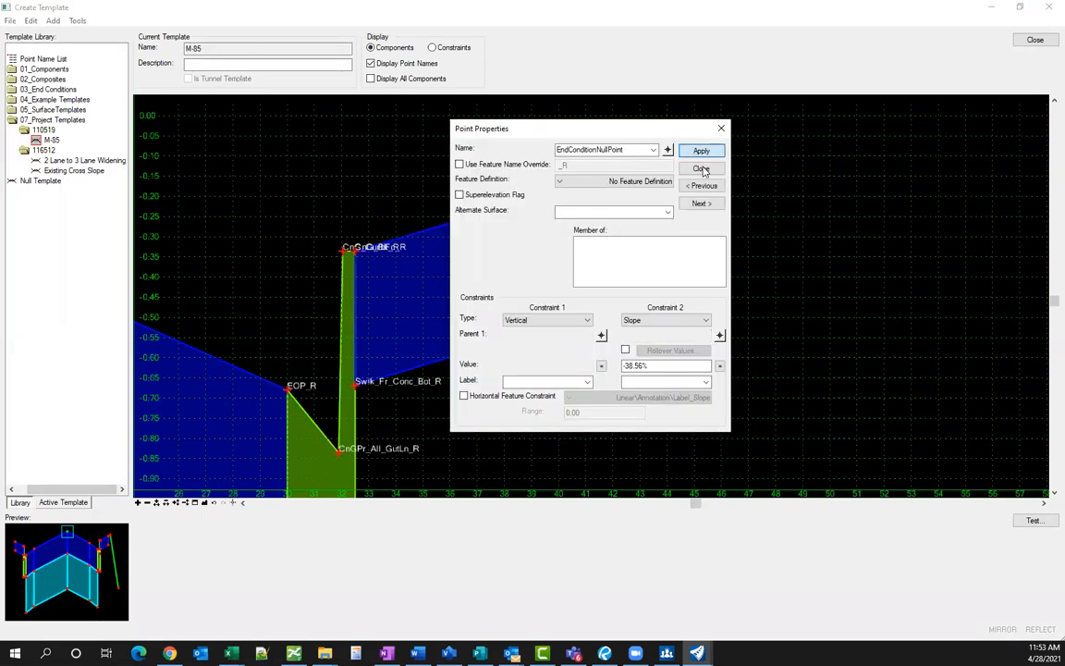
{"action": "left_click", "coordinate": [702, 171]}
{"action": "scroll", "coordinate": [452, 213], "scroll_direction": "down", "scroll_amount": 3}
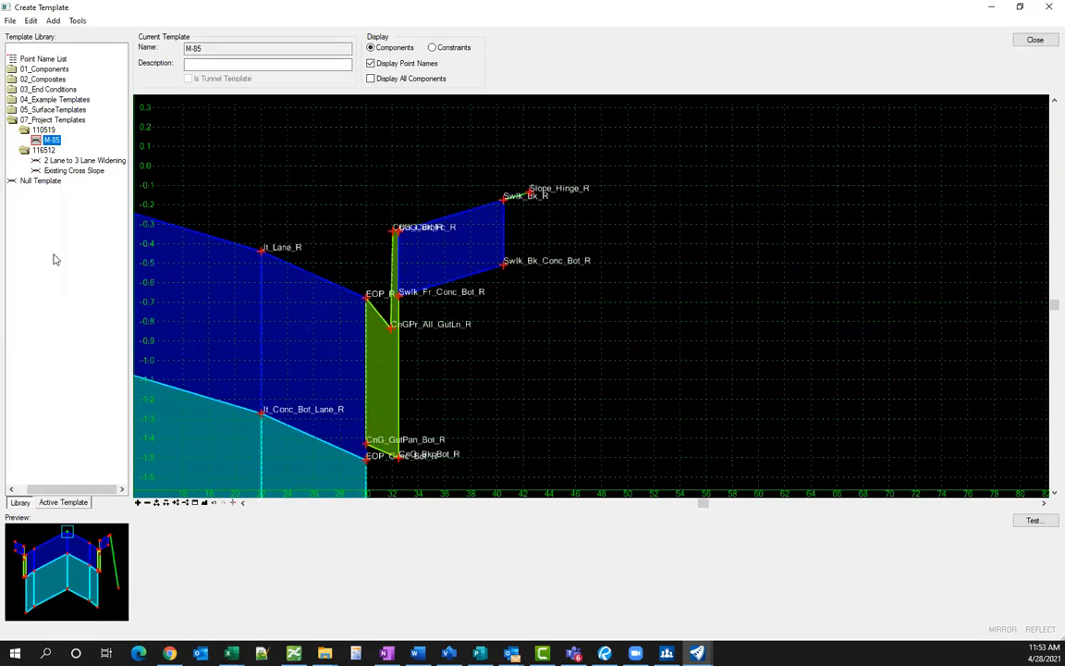
- Change the null point's slope constraint to -25% and apply it
{"action": "double_click", "coordinate": [48, 140]}
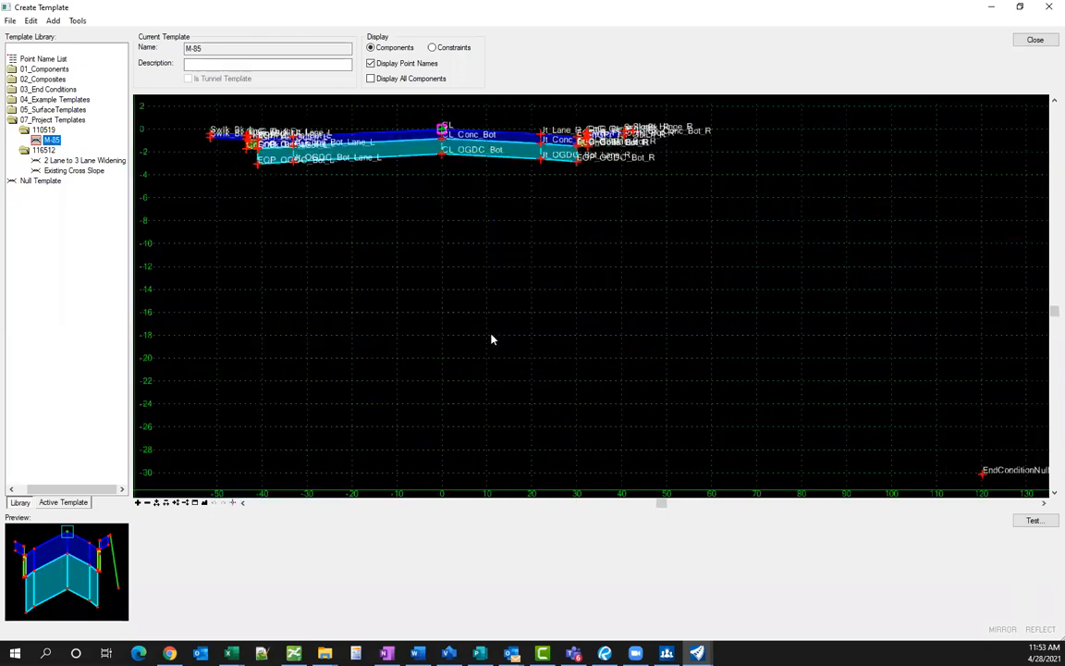
{"action": "scroll", "coordinate": [492, 339], "scroll_direction": "down", "scroll_amount": 2}
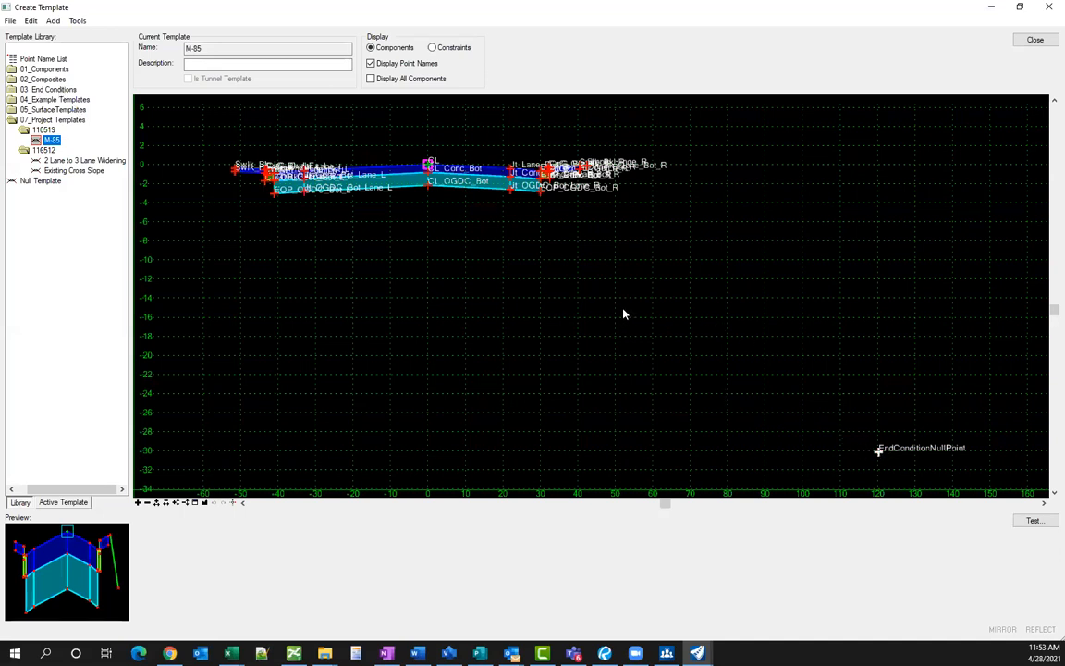
{"action": "left_click_drag", "start_coordinate": [656, 367], "coordinate": [587, 361]}
{"action": "type", "text": "-25"}
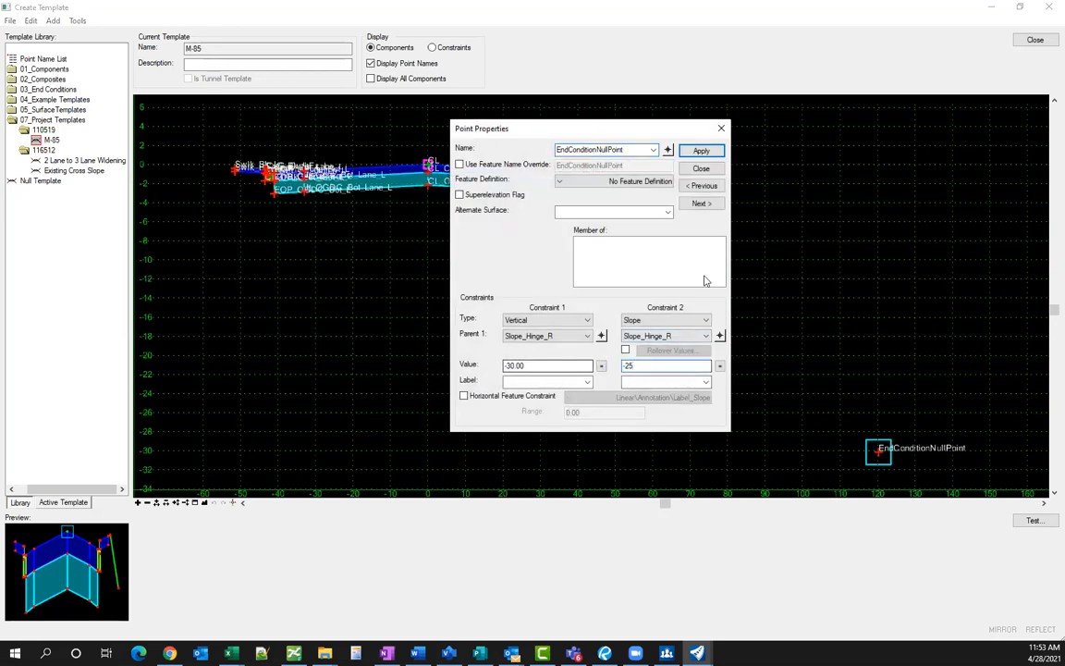
{"action": "left_click", "coordinate": [700, 152]}
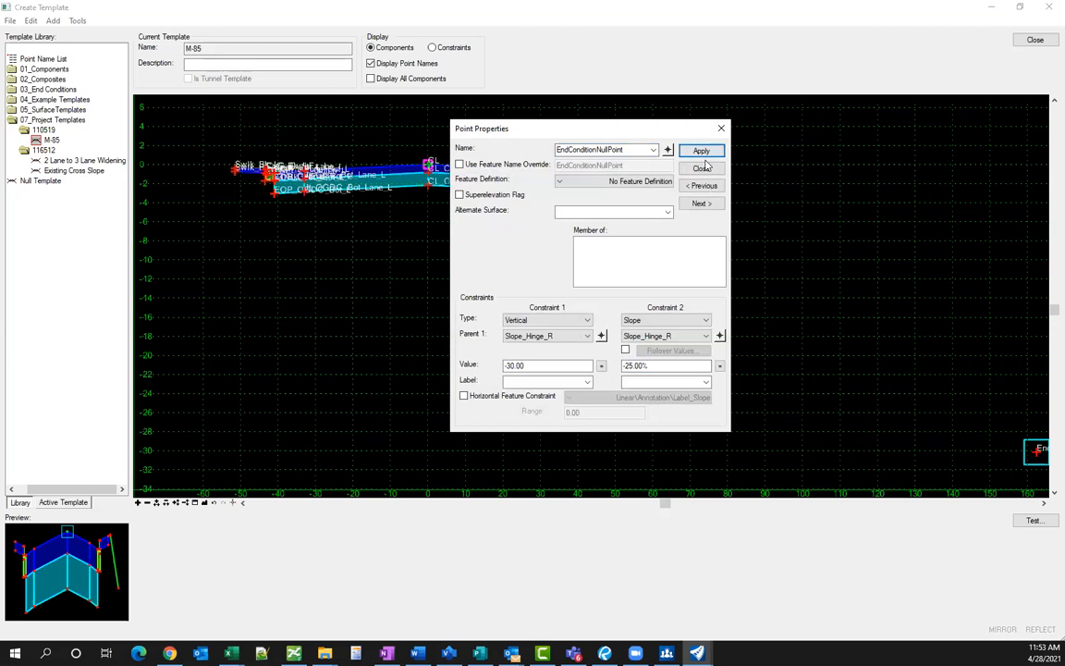
{"action": "left_click", "coordinate": [703, 169]}
{"action": "scroll", "coordinate": [357, 268], "scroll_direction": "down", "scroll_amount": 2}
{"action": "scroll", "coordinate": [673, 347], "scroll_direction": "up", "scroll_amount": 2}
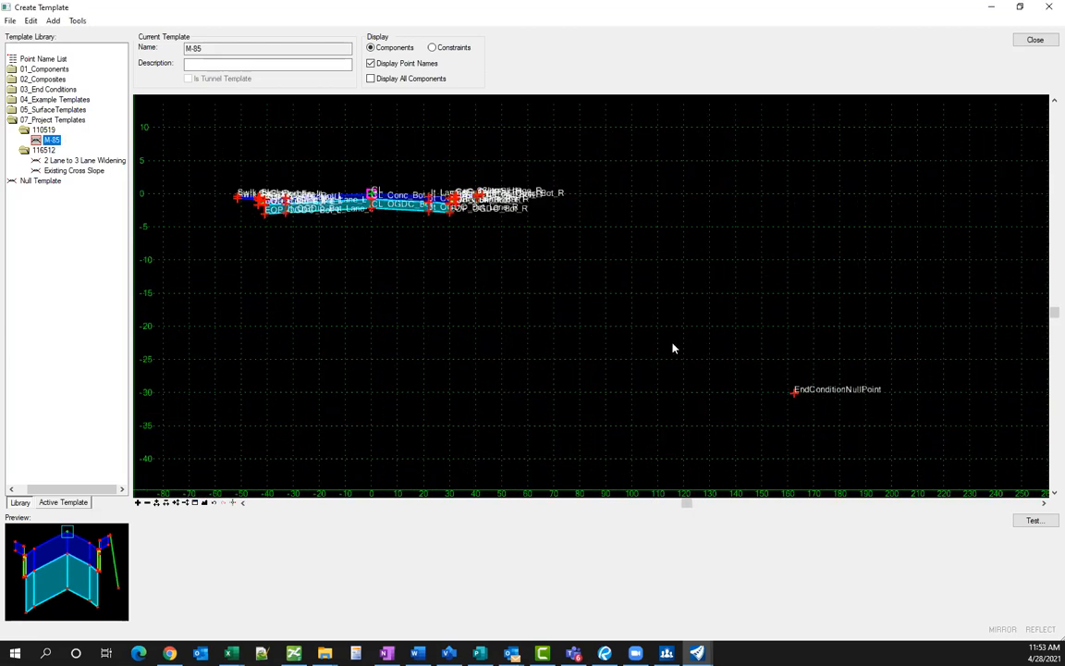
- Attach the 1:4 cut slope from 03_End Conditions > Cut Slopes > Individual to EndConditionNullPoint
{"action": "double_click", "coordinate": [49, 90]}
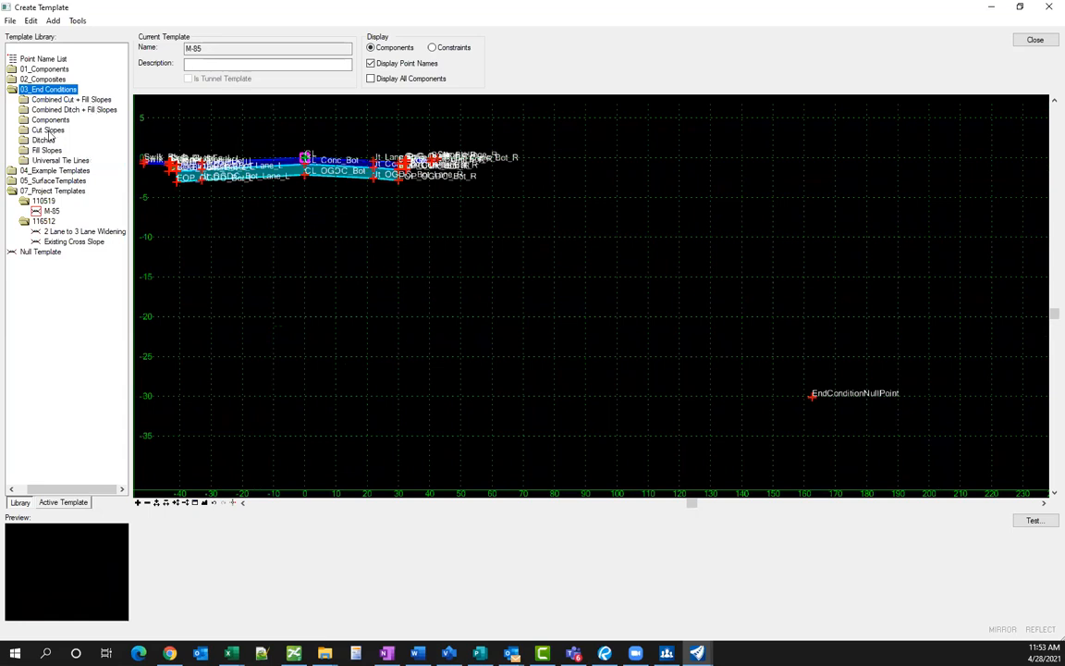
{"action": "double_click", "coordinate": [49, 131]}
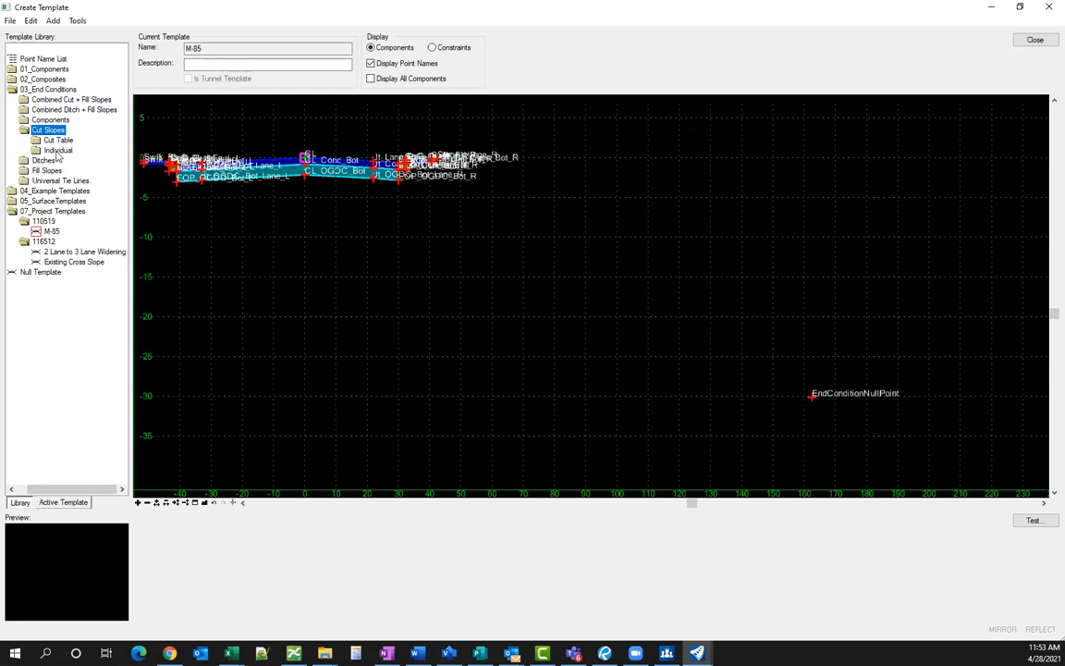
{"action": "double_click", "coordinate": [57, 151]}
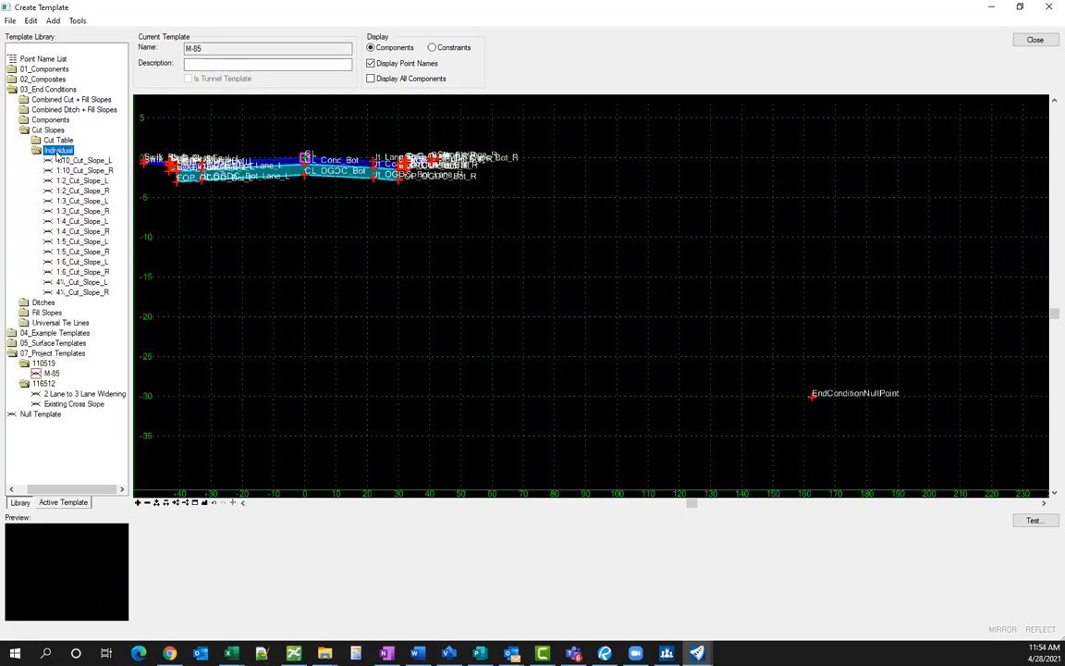
{"action": "left_click", "coordinate": [88, 233]}
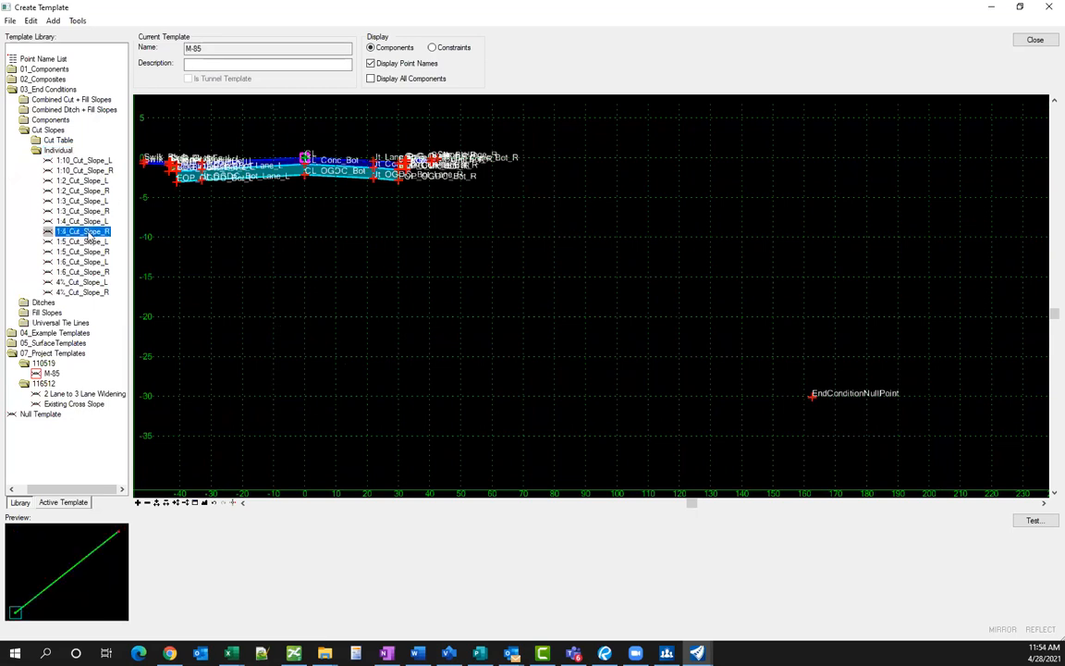
{"action": "left_click_drag", "start_coordinate": [85, 222], "coordinate": [814, 399]}
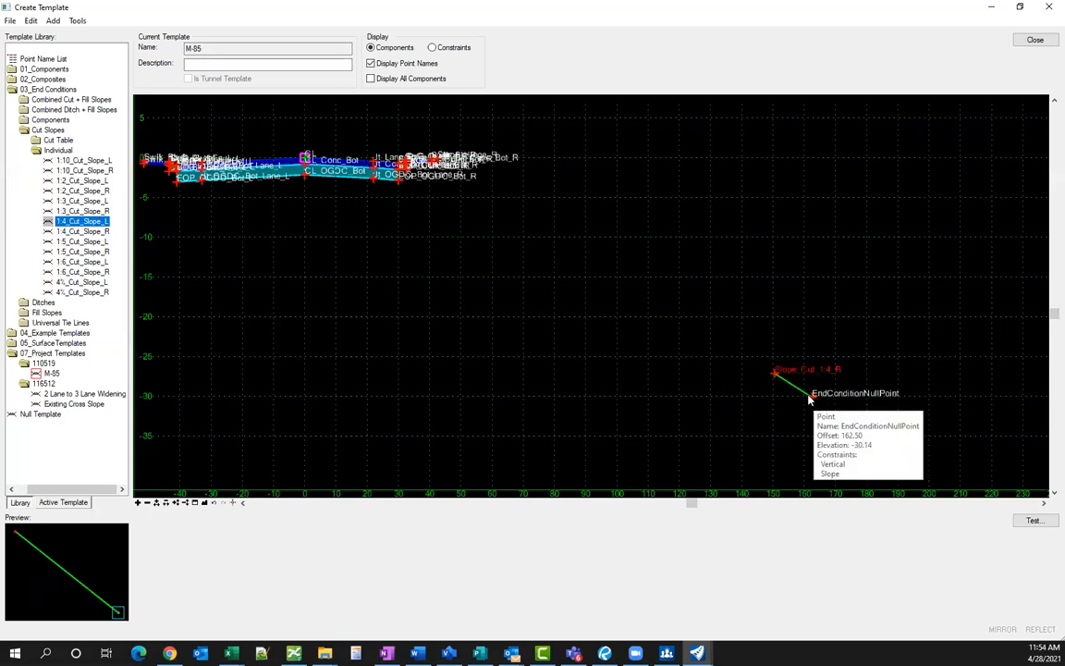
- Start a new constrained component using the P_Slope feature definition
{"action": "right_click", "coordinate": [542, 220]}
{"action": "mouse_move", "coordinate": [599, 225]}
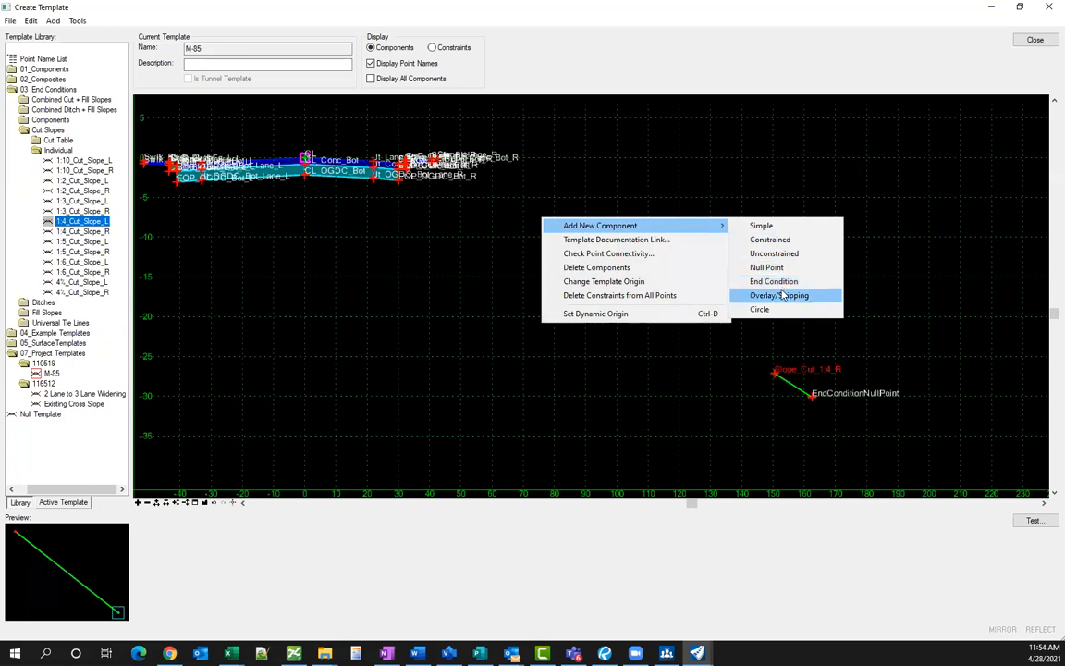
{"action": "left_click", "coordinate": [779, 240]}
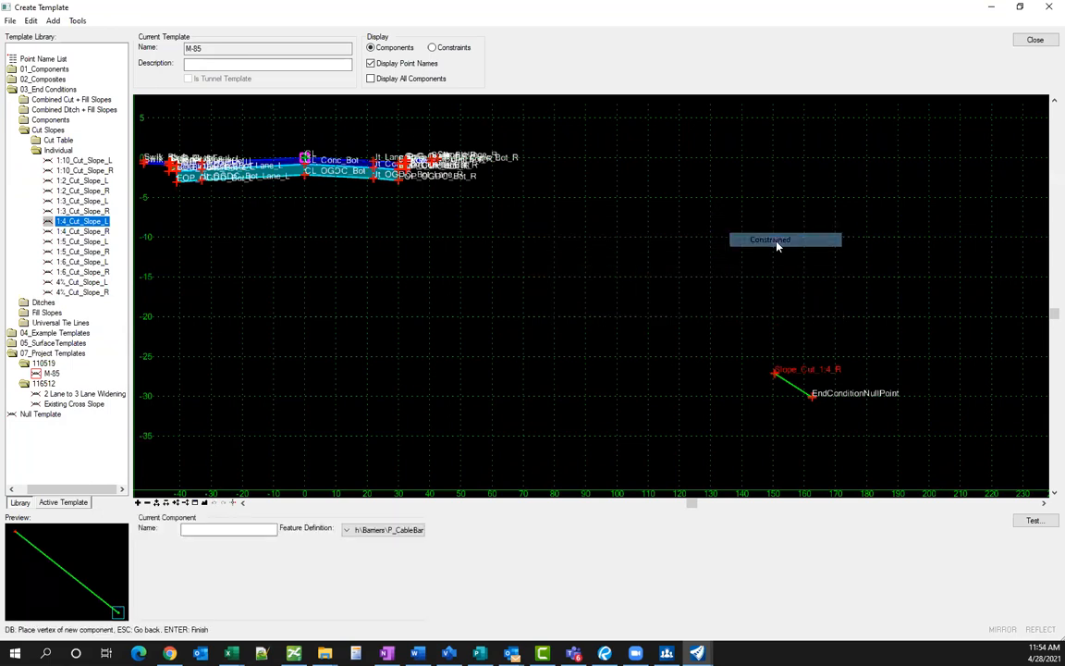
{"action": "left_click", "coordinate": [410, 530]}
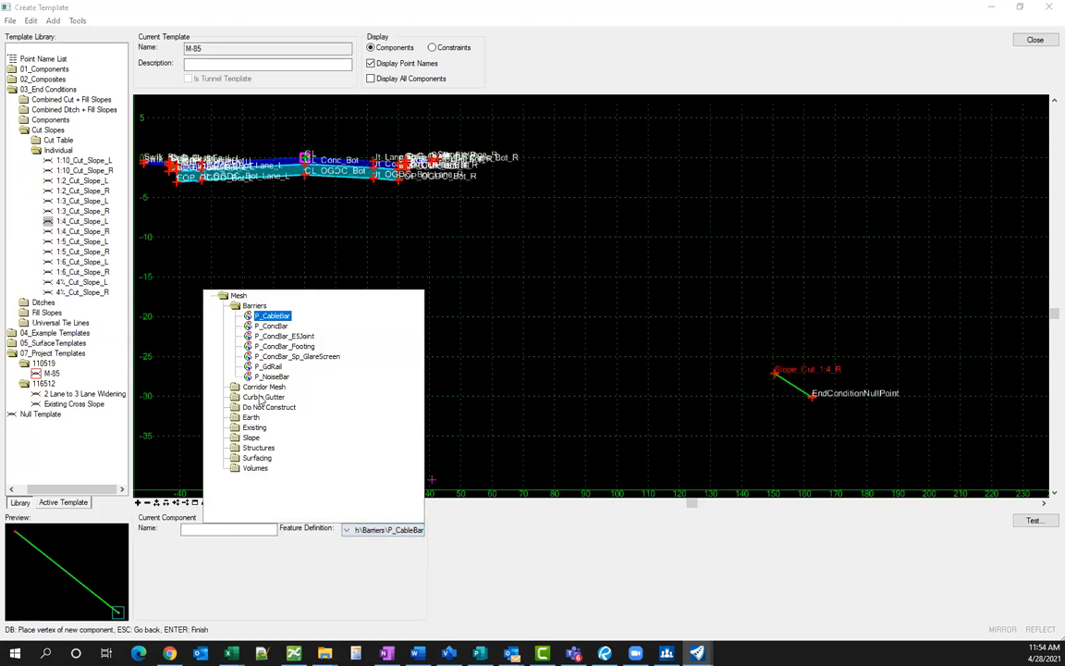
{"action": "double_click", "coordinate": [251, 438]}
{"action": "left_click", "coordinate": [252, 448]}
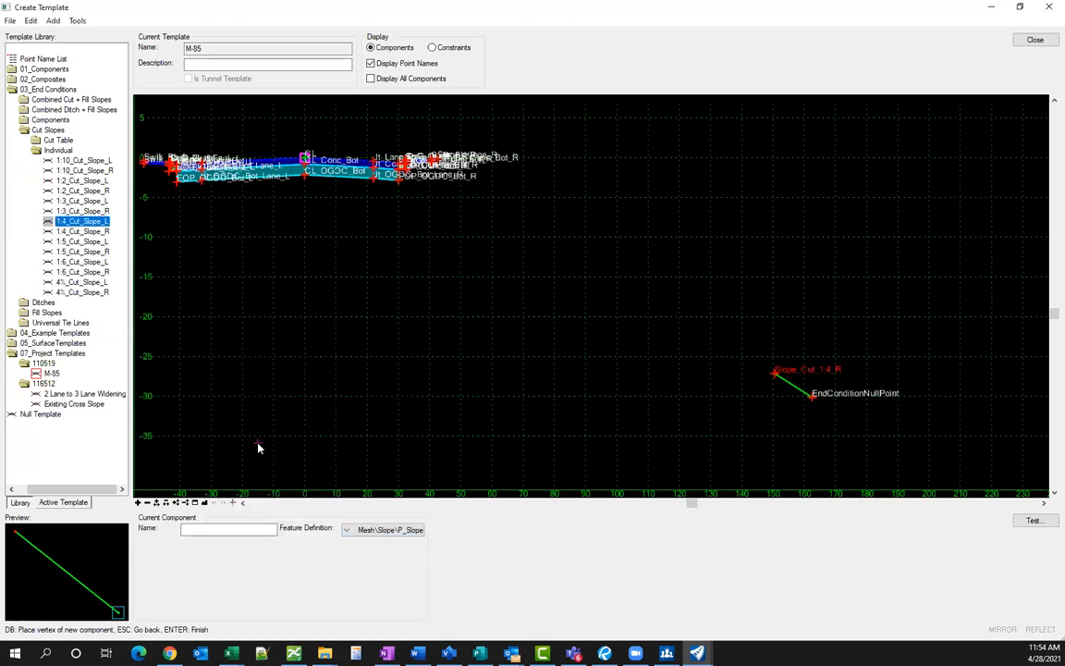
{"action": "left_click", "coordinate": [214, 528]}
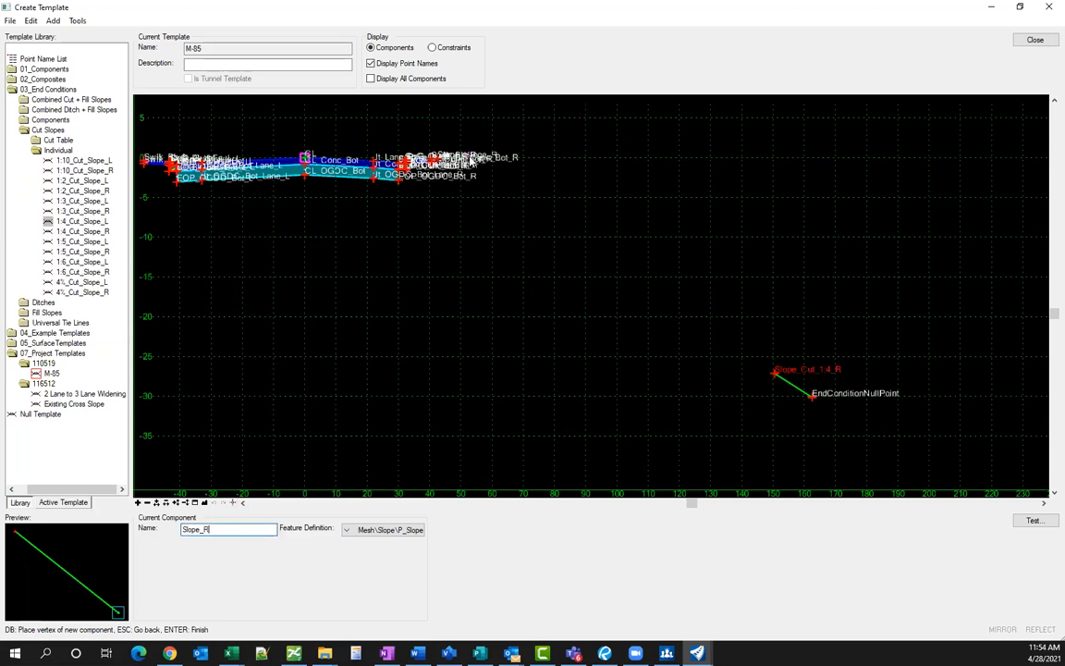
- Draw the open Slope_R component from Slope_Hinge_R to Slope_Cut_1:4_R and finish it
{"action": "scroll", "coordinate": [424, 168], "scroll_direction": "up", "scroll_amount": 5}
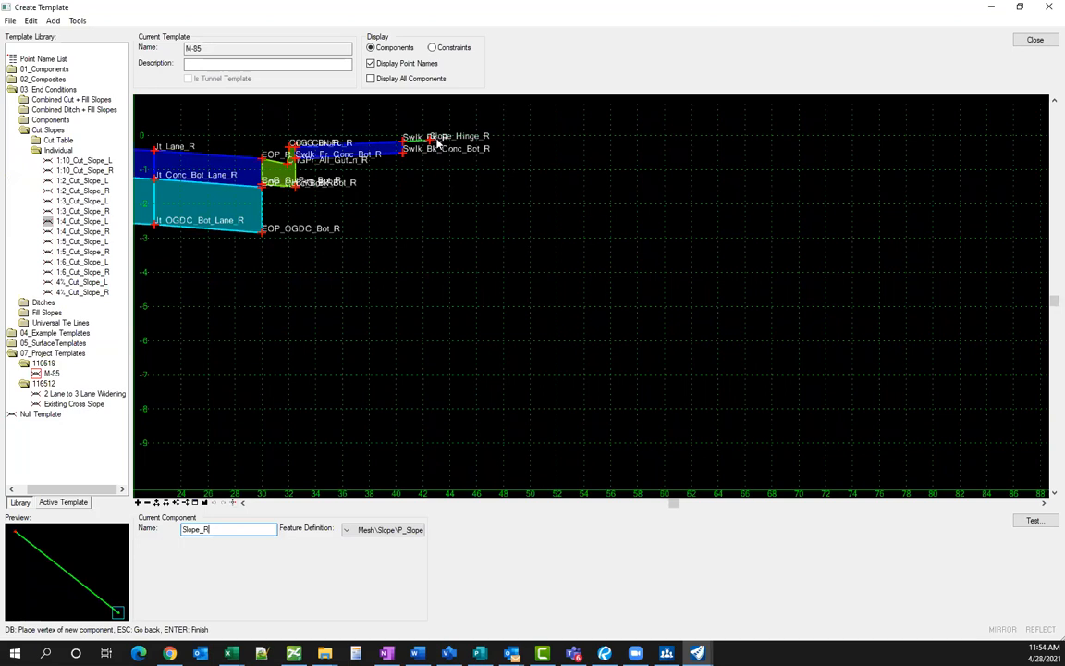
{"action": "left_click", "coordinate": [430, 141]}
{"action": "scroll", "coordinate": [418, 191], "scroll_direction": "down", "scroll_amount": 4}
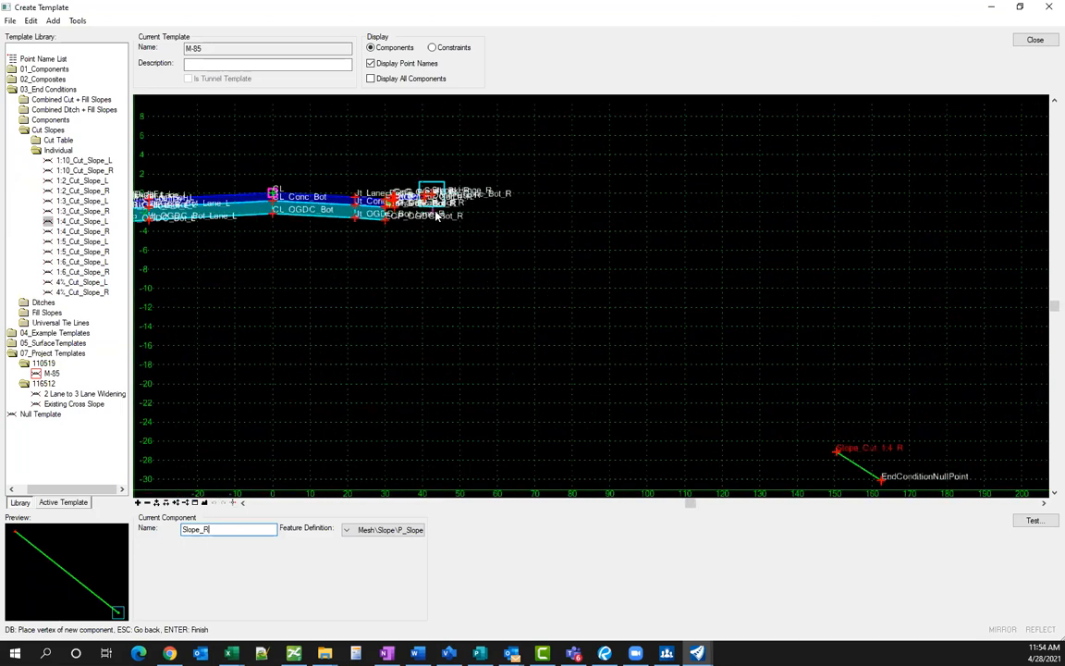
{"action": "scroll", "coordinate": [749, 404], "scroll_direction": "up", "scroll_amount": 2}
{"action": "left_click", "coordinate": [752, 391]}
{"action": "right_click", "coordinate": [676, 408]}
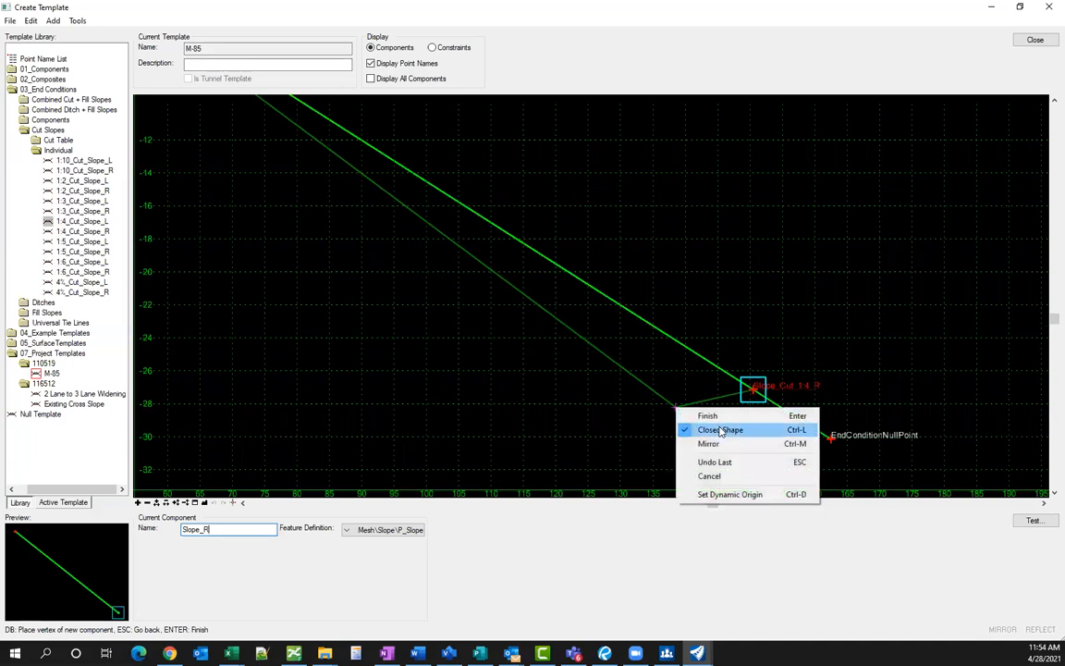
{"action": "left_click", "coordinate": [721, 431]}
{"action": "right_click", "coordinate": [597, 396]}
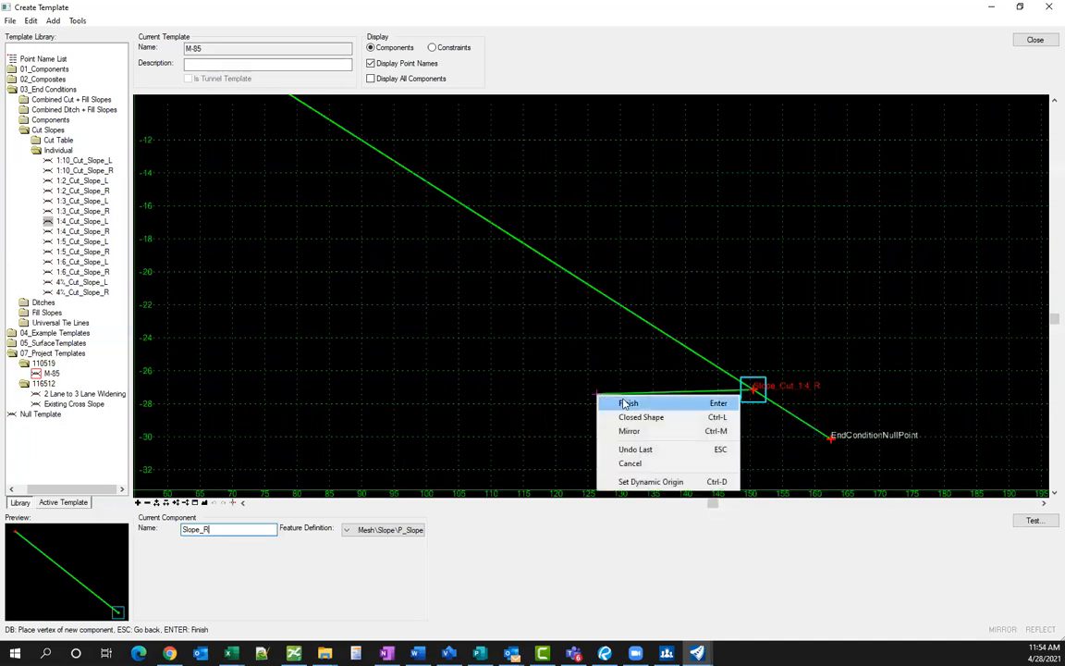
{"action": "left_click", "coordinate": [625, 404]}
{"action": "scroll", "coordinate": [776, 351], "scroll_direction": "down", "scroll_amount": 3}
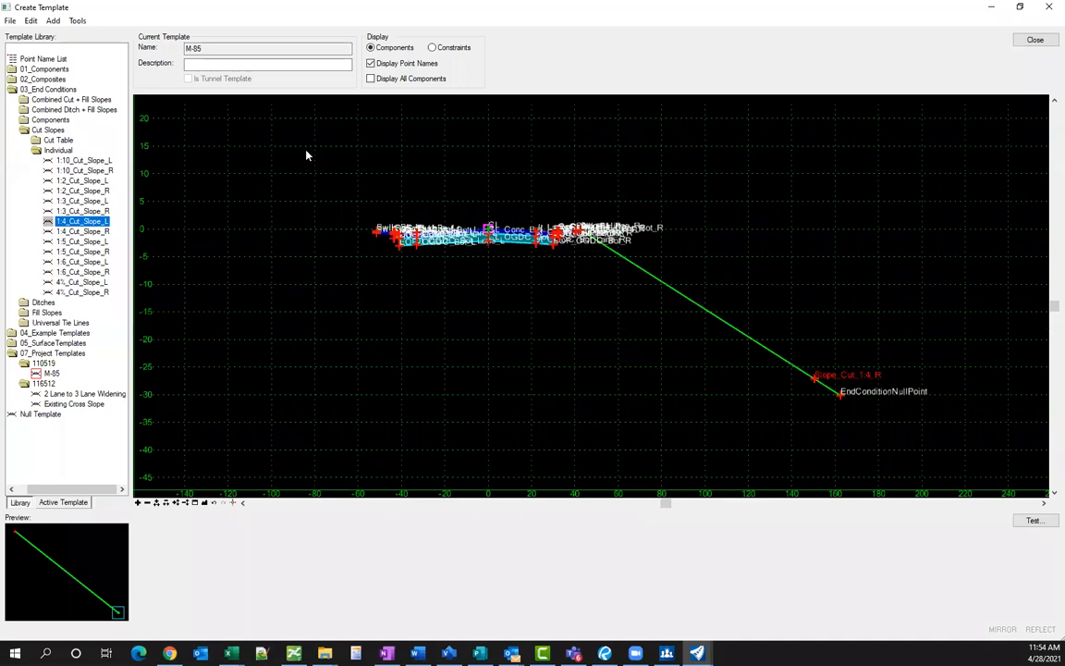
- Save the template library and close the template editor
{"action": "left_click", "coordinate": [10, 20]}
{"action": "left_click", "coordinate": [42, 63]}
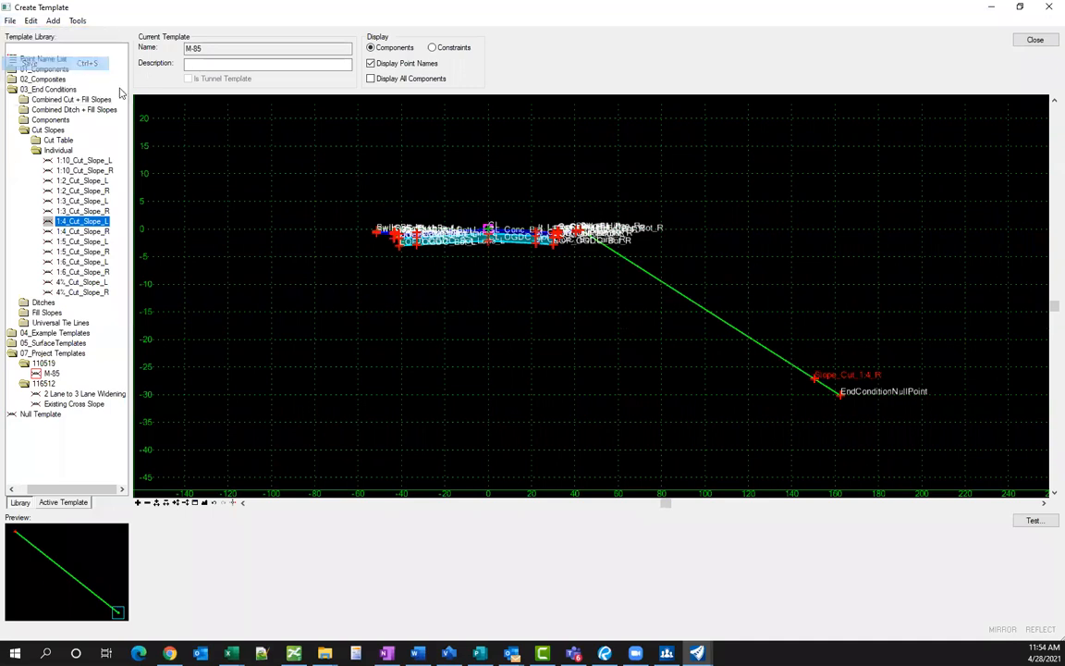
{"action": "left_click", "coordinate": [1035, 40]}
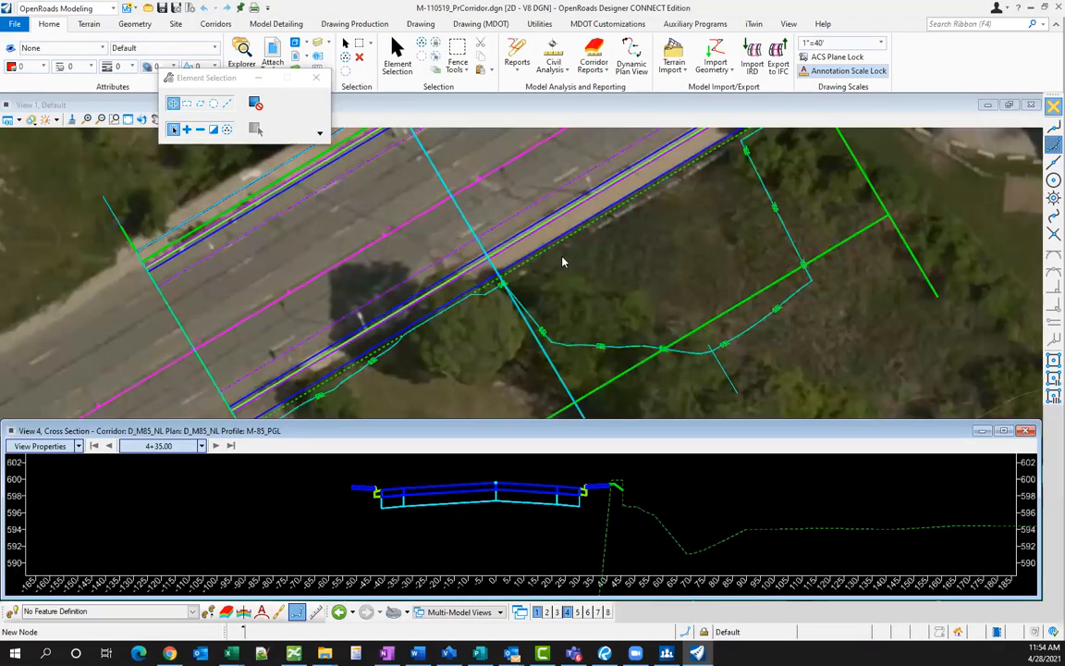
- Reprocess the corridor from the M-85 template drop in plan view
{"action": "left_click", "coordinate": [564, 258]}
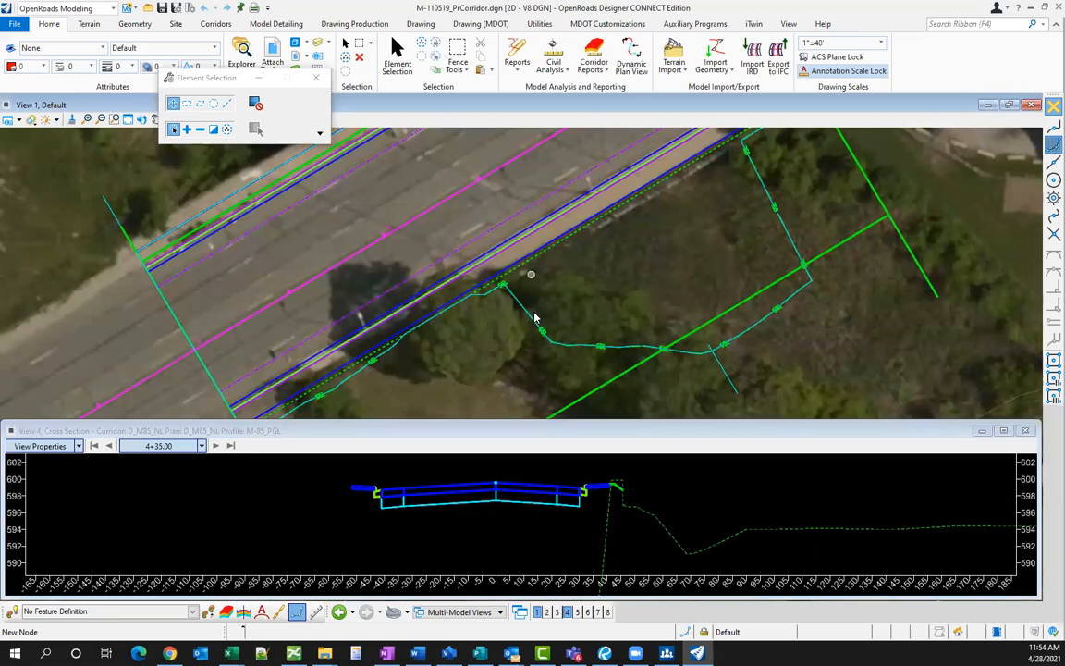
{"action": "scroll", "coordinate": [617, 349], "scroll_direction": "down", "scroll_amount": 1}
{"action": "left_click", "coordinate": [619, 351]}
{"action": "left_click", "coordinate": [693, 341]}
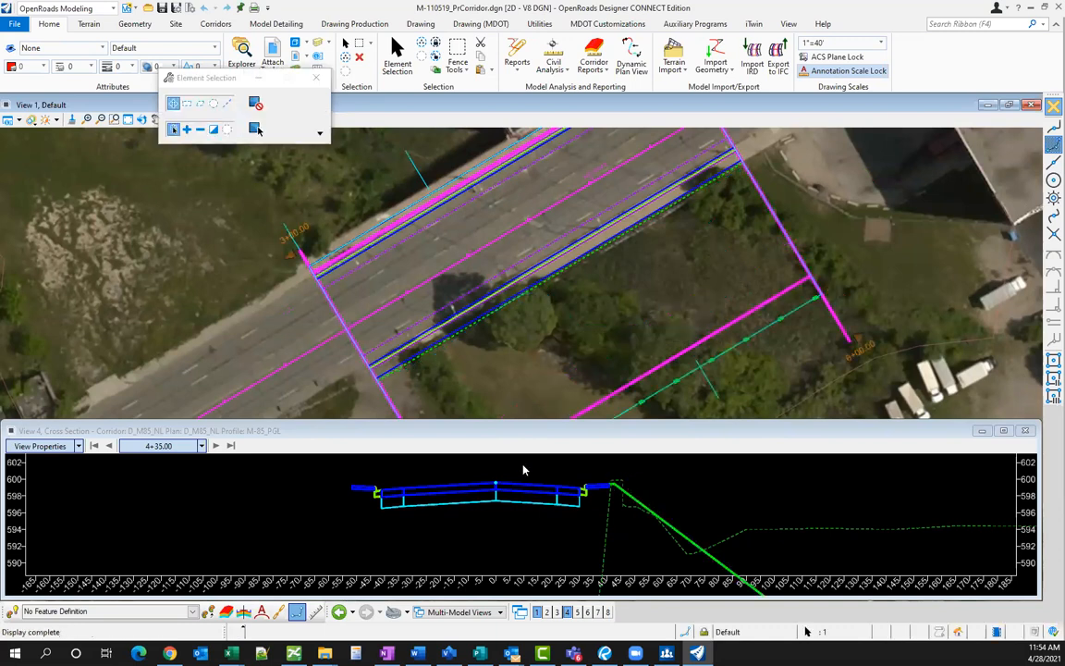
- Inspect the 4+35.00 cross section showing the green 1:4 right slope, then clear the selection
{"action": "left_click", "coordinate": [568, 488]}
{"action": "scroll", "coordinate": [651, 478], "scroll_direction": "down", "scroll_amount": 1}
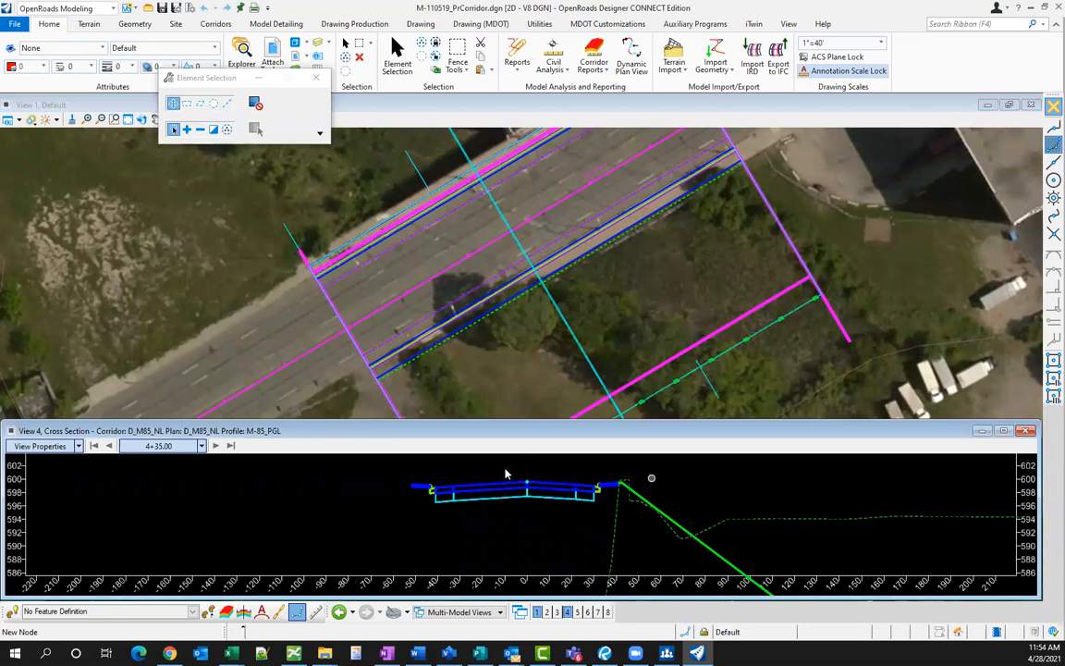
{"action": "scroll", "coordinate": [503, 474], "scroll_direction": "down", "scroll_amount": 4}
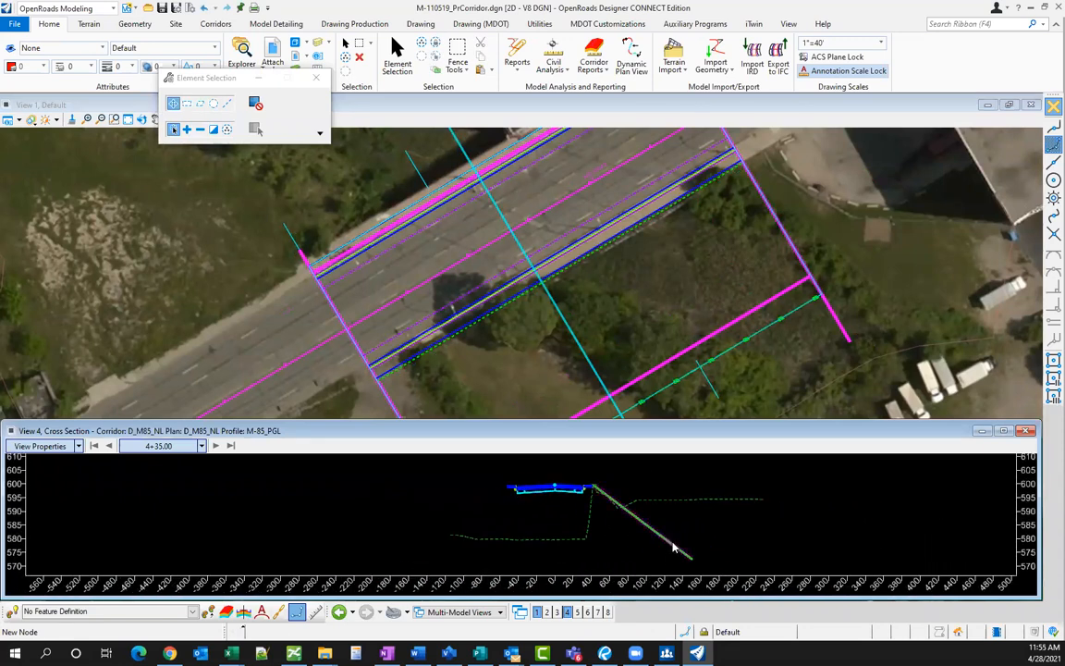
{"action": "scroll", "coordinate": [610, 513], "scroll_direction": "up", "scroll_amount": 2}
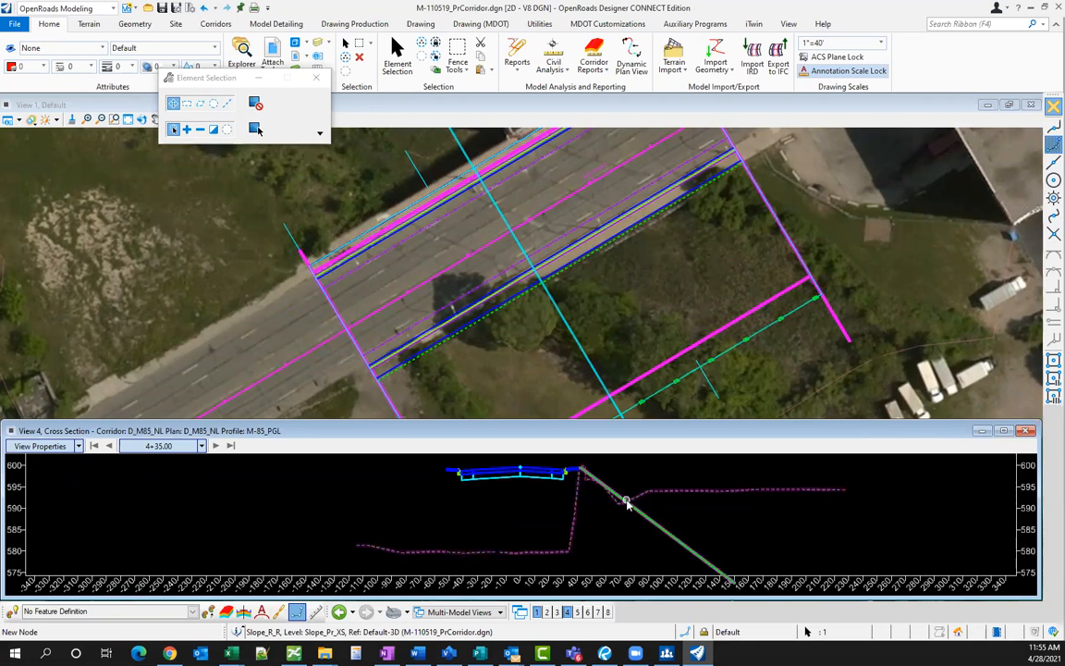
{"action": "scroll", "coordinate": [626, 503], "scroll_direction": "up", "scroll_amount": 1}
{"action": "scroll", "coordinate": [622, 507], "scroll_direction": "up", "scroll_amount": 1}
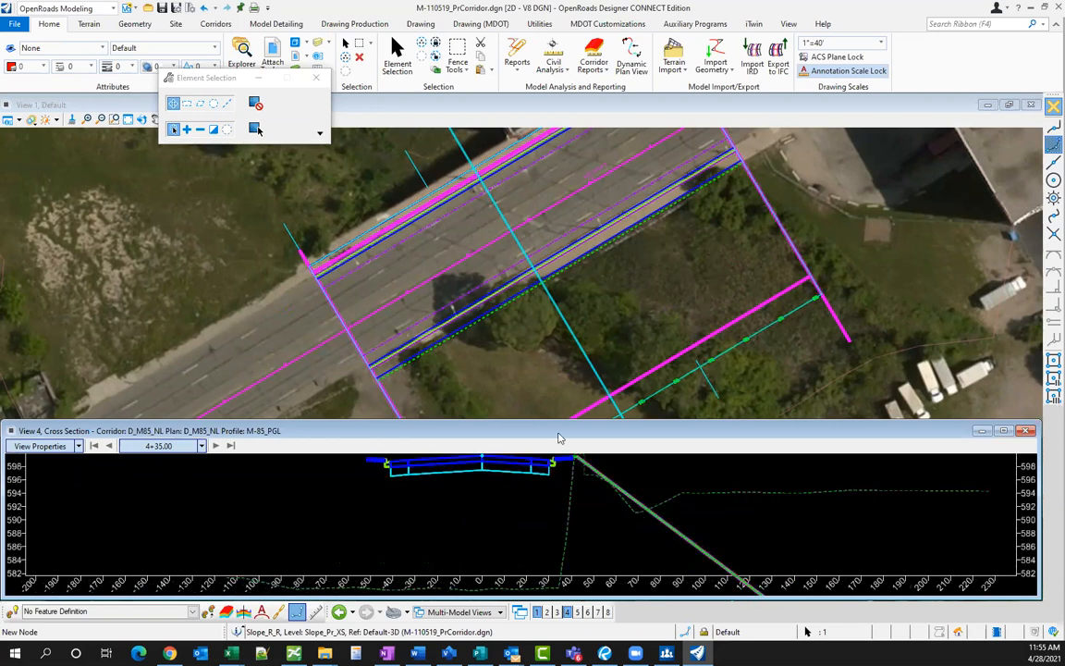
{"action": "left_click", "coordinate": [540, 363]}
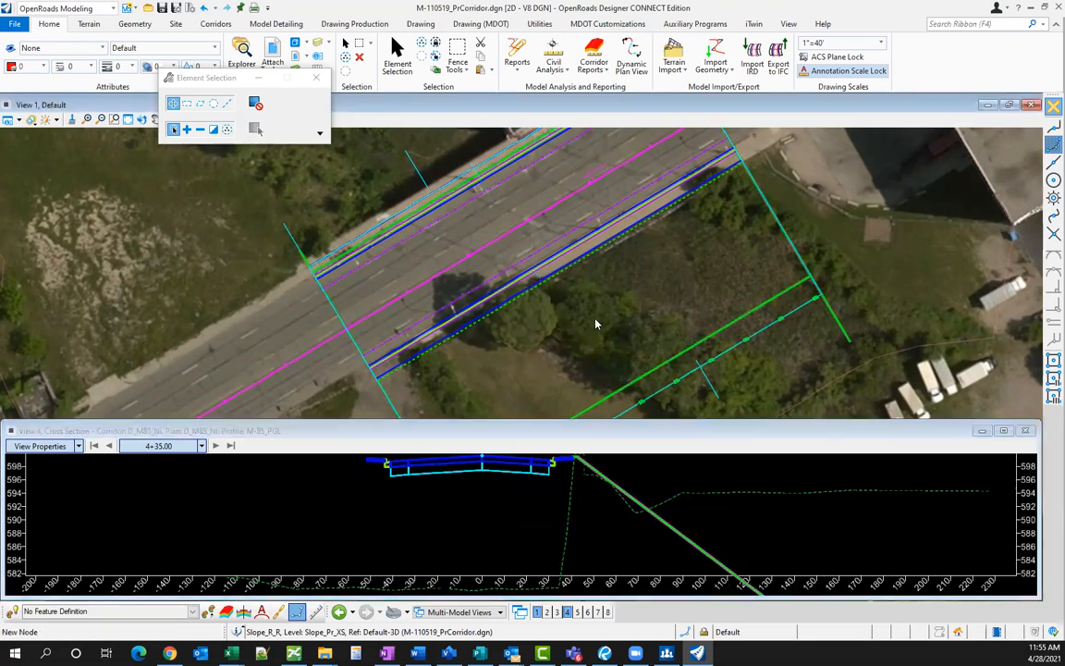
{"action": "scroll", "coordinate": [606, 305], "scroll_direction": "down", "scroll_amount": 2}
{"action": "scroll", "coordinate": [533, 364], "scroll_direction": "up", "scroll_amount": 1}
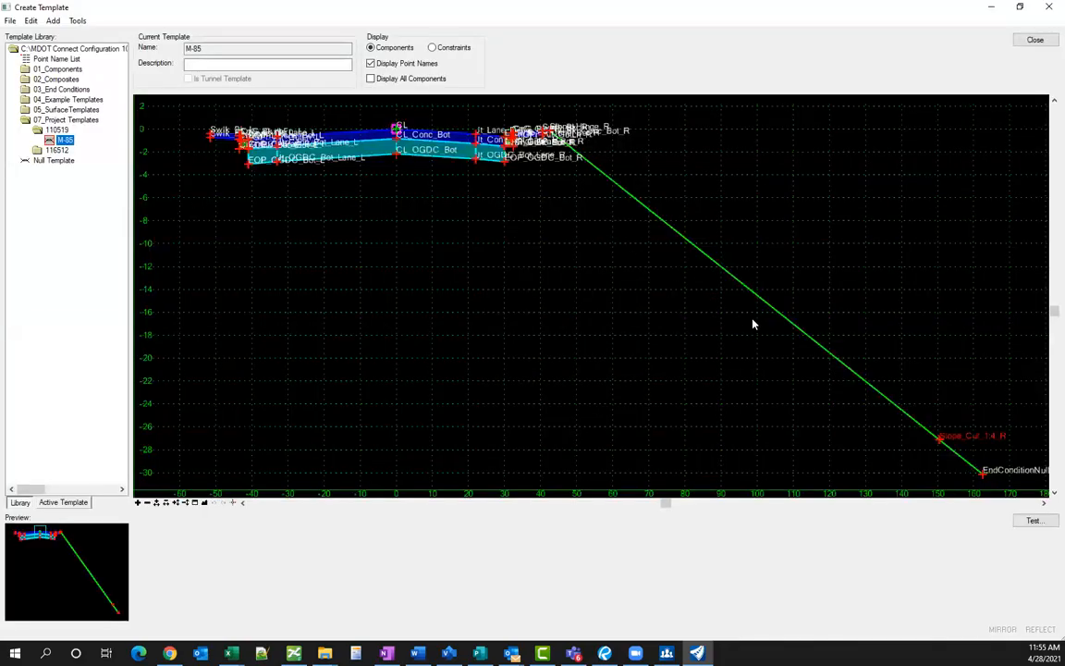
- Set the right cut-slope component's feature definition to Mesh\Do Not Construct\P_DNC_Cmpnt
{"action": "scroll", "coordinate": [757, 352], "scroll_direction": "down", "scroll_amount": 1}
{"action": "scroll", "coordinate": [914, 426], "scroll_direction": "up", "scroll_amount": 2}
{"action": "double_click", "coordinate": [879, 412]}
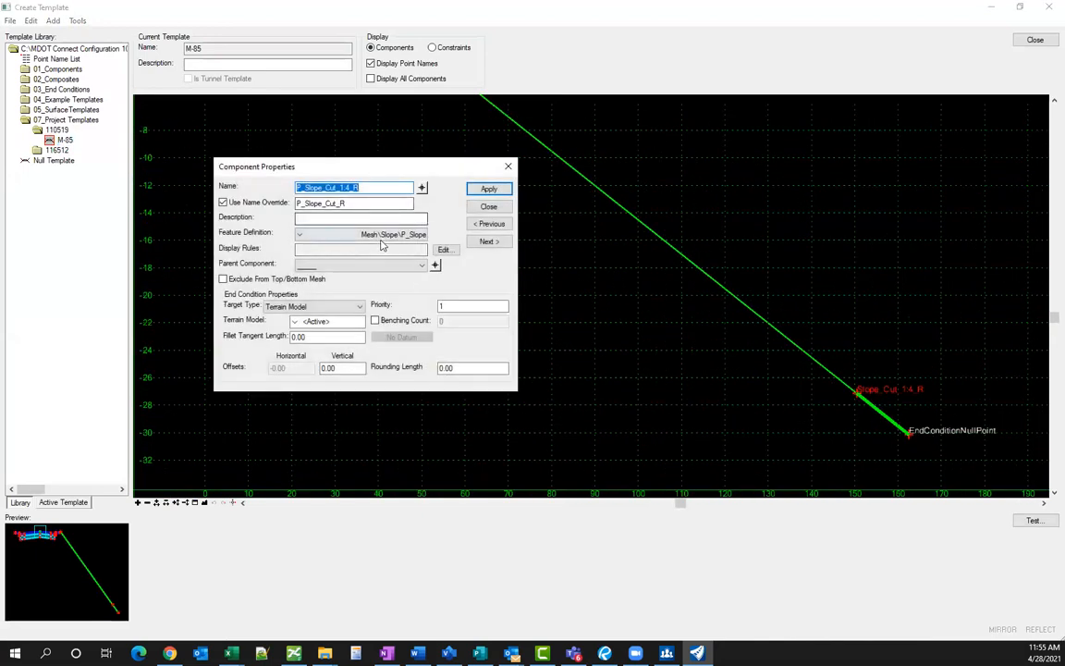
{"action": "left_click", "coordinate": [381, 237]}
{"action": "left_click", "coordinate": [258, 329]}
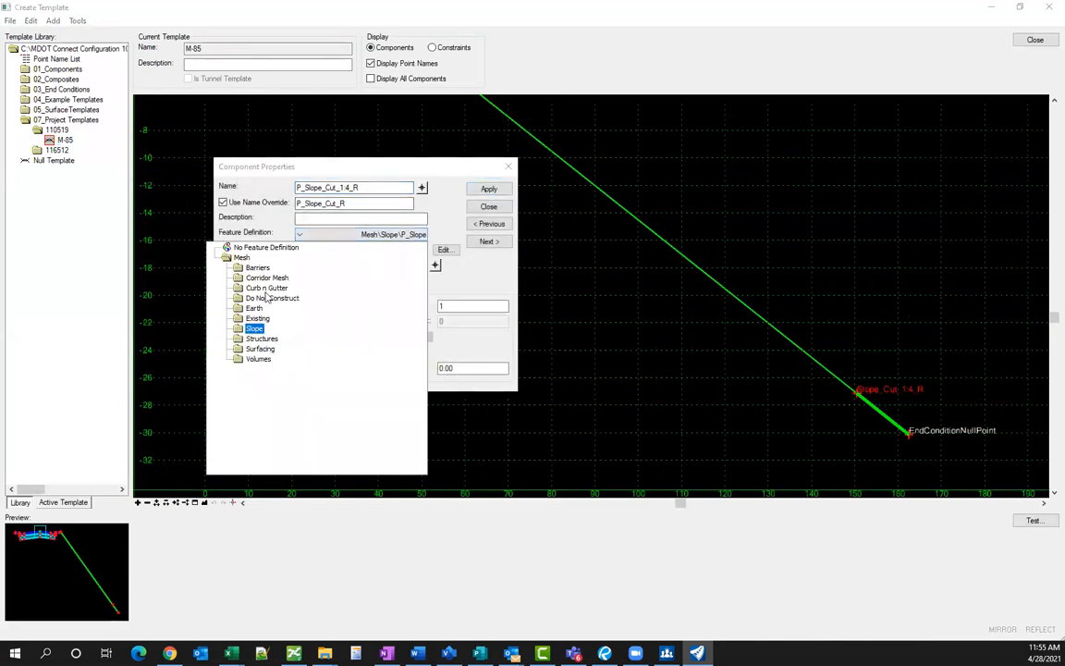
{"action": "double_click", "coordinate": [272, 298]}
{"action": "left_click", "coordinate": [298, 307]}
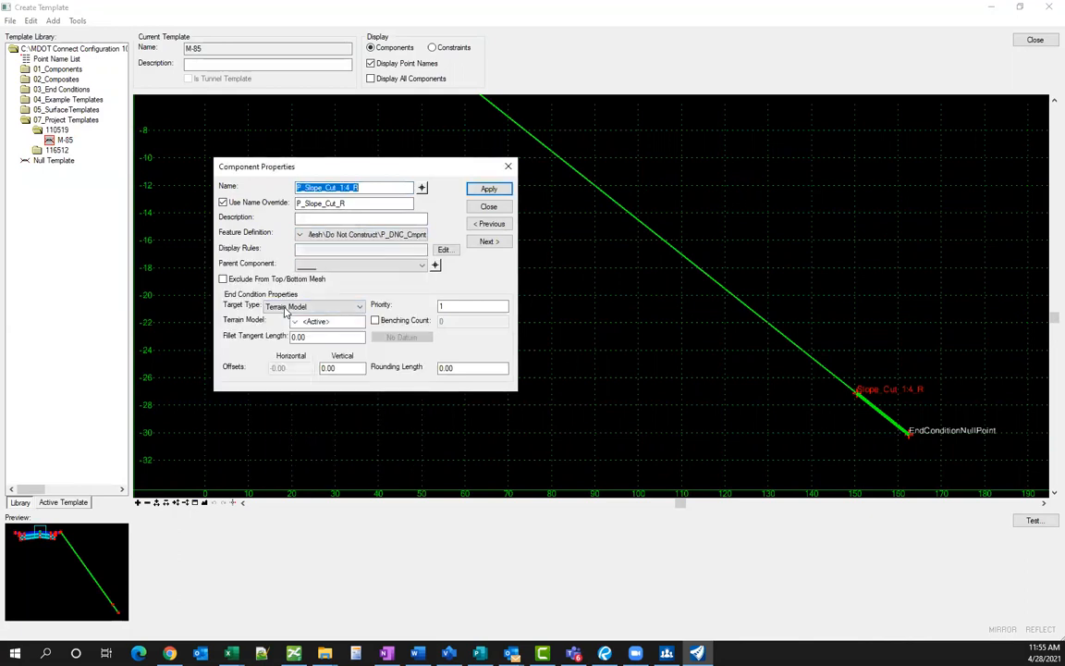
{"action": "left_click", "coordinate": [488, 189]}
{"action": "left_click", "coordinate": [489, 207]}
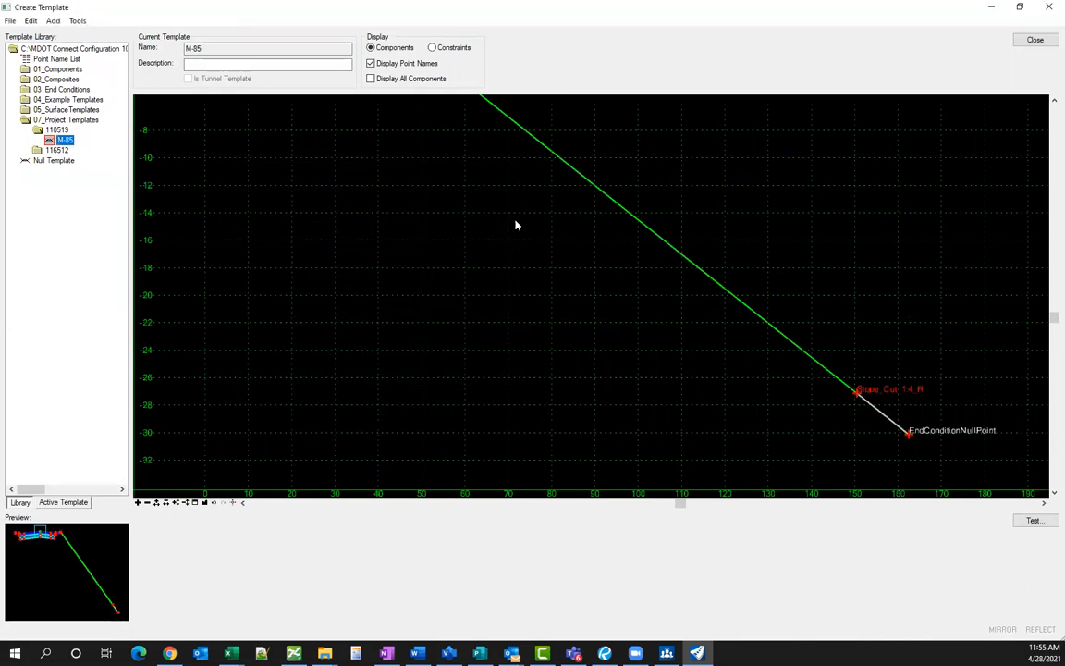
- Save the template library and close the template editor
{"action": "left_click", "coordinate": [11, 21]}
{"action": "left_click", "coordinate": [28, 63]}
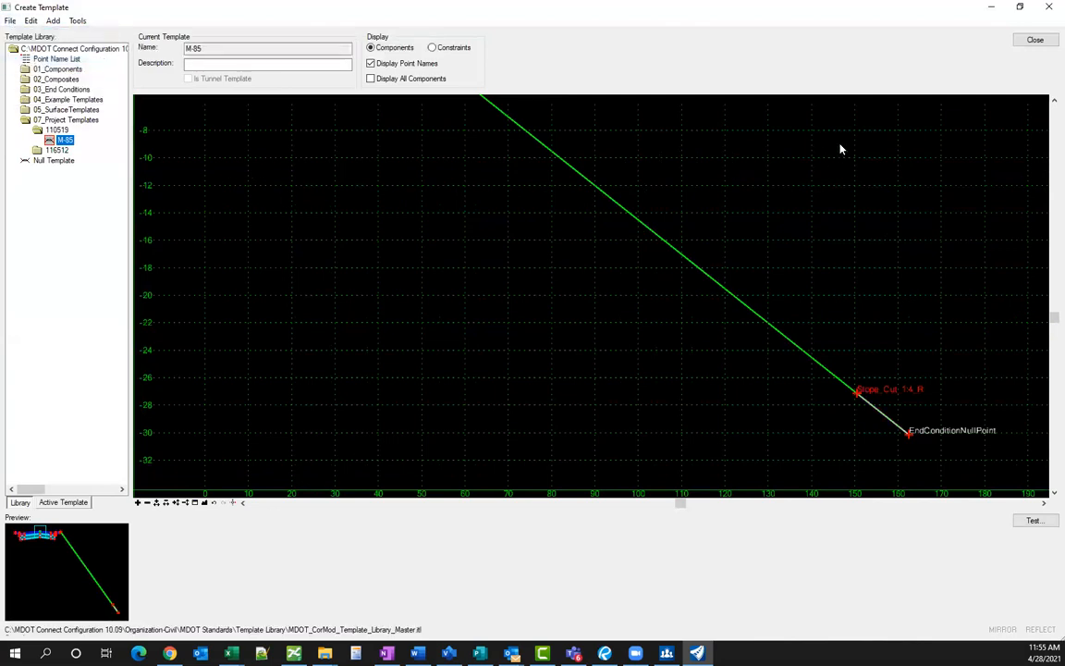
{"action": "left_click", "coordinate": [1032, 41]}
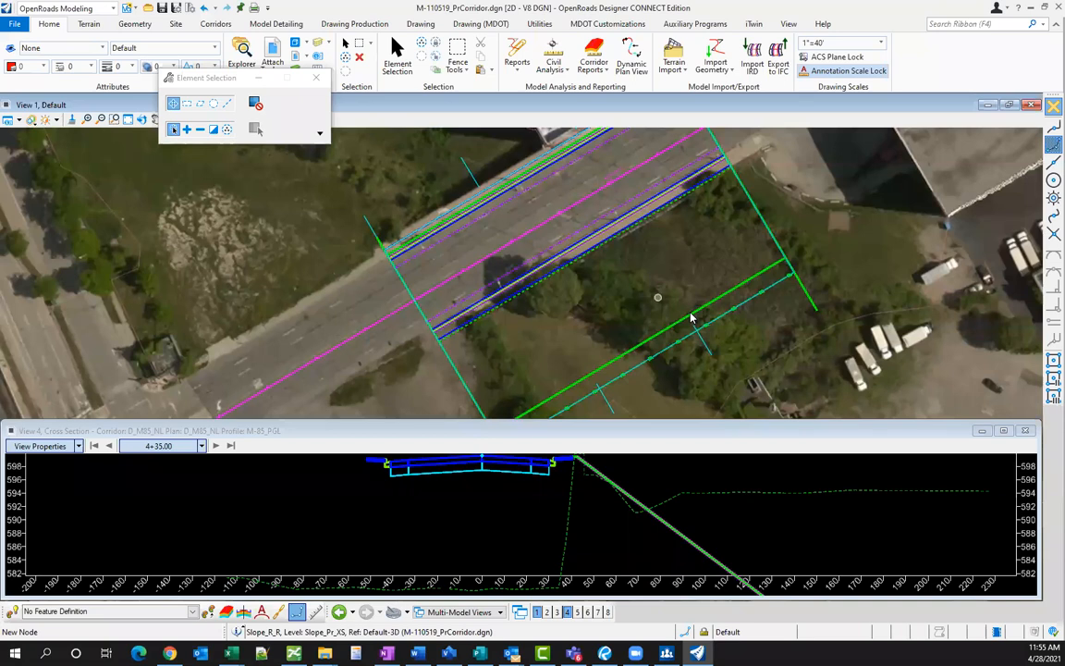
- Select the M-85 template drop in plan and check the View 4 cross section
{"action": "left_click", "coordinate": [691, 319]}
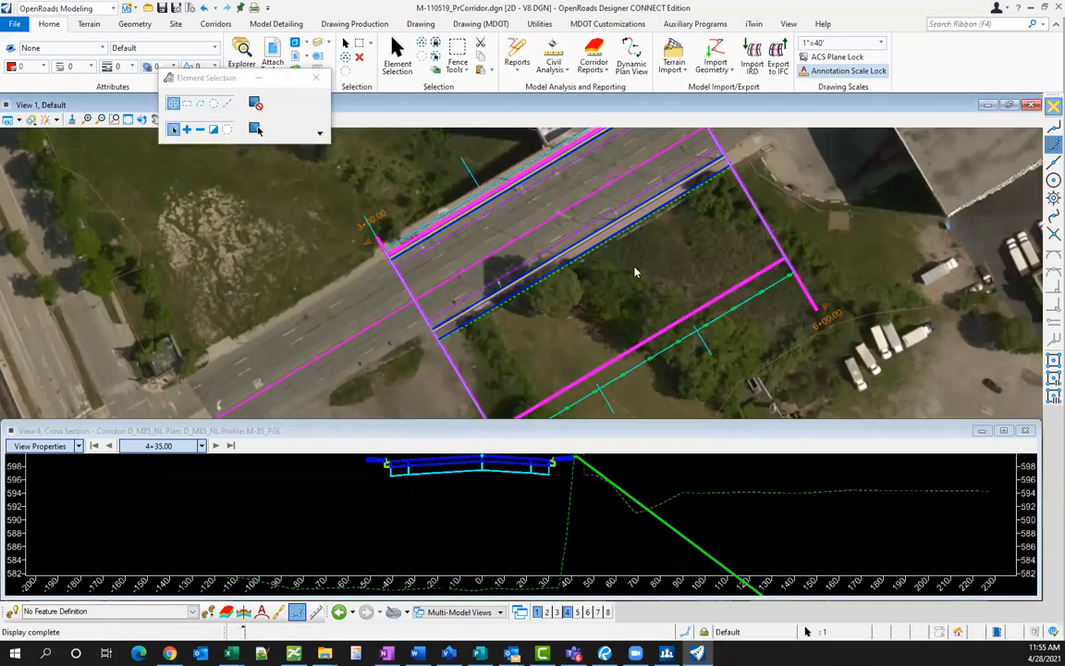
{"action": "left_click", "coordinate": [620, 479]}
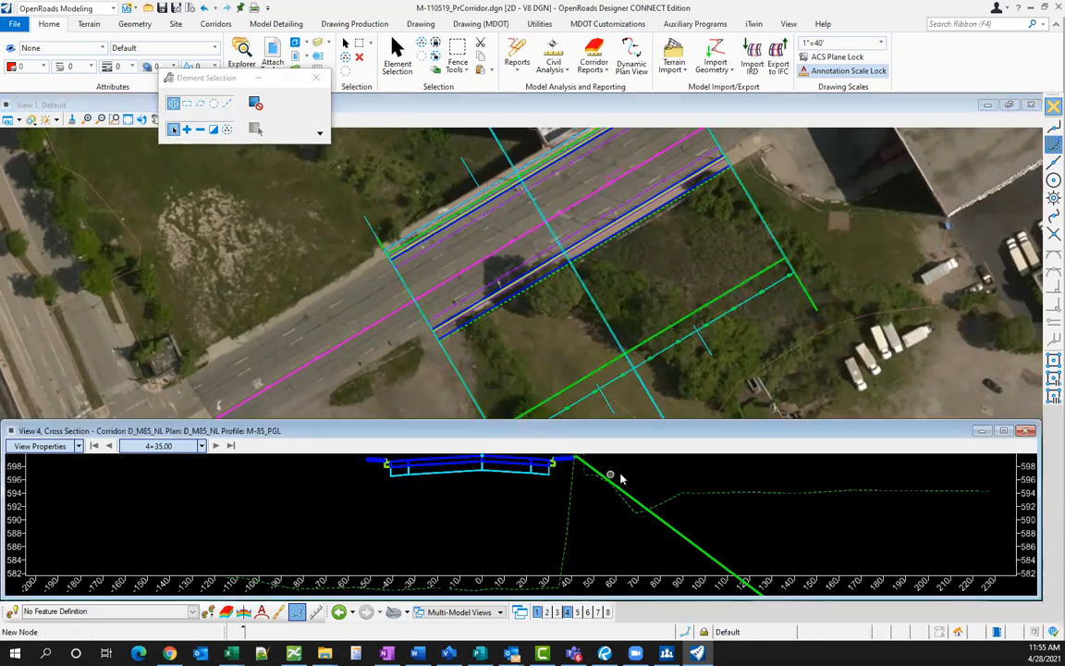
{"action": "scroll", "coordinate": [610, 460], "scroll_direction": "down", "scroll_amount": 1}
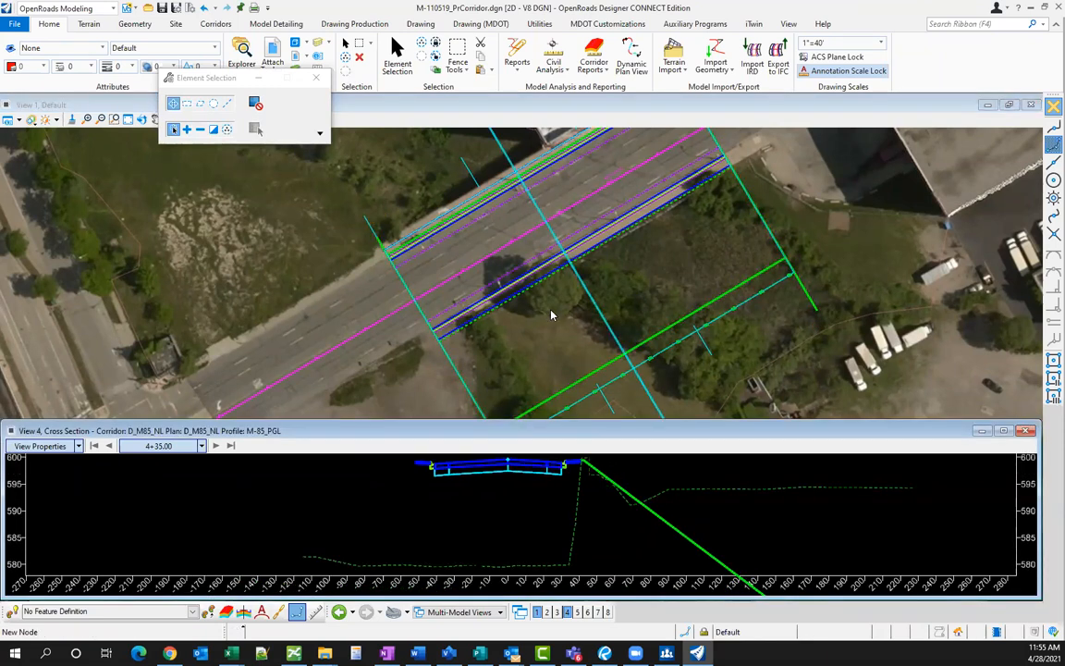
{"action": "left_click", "coordinate": [551, 315]}
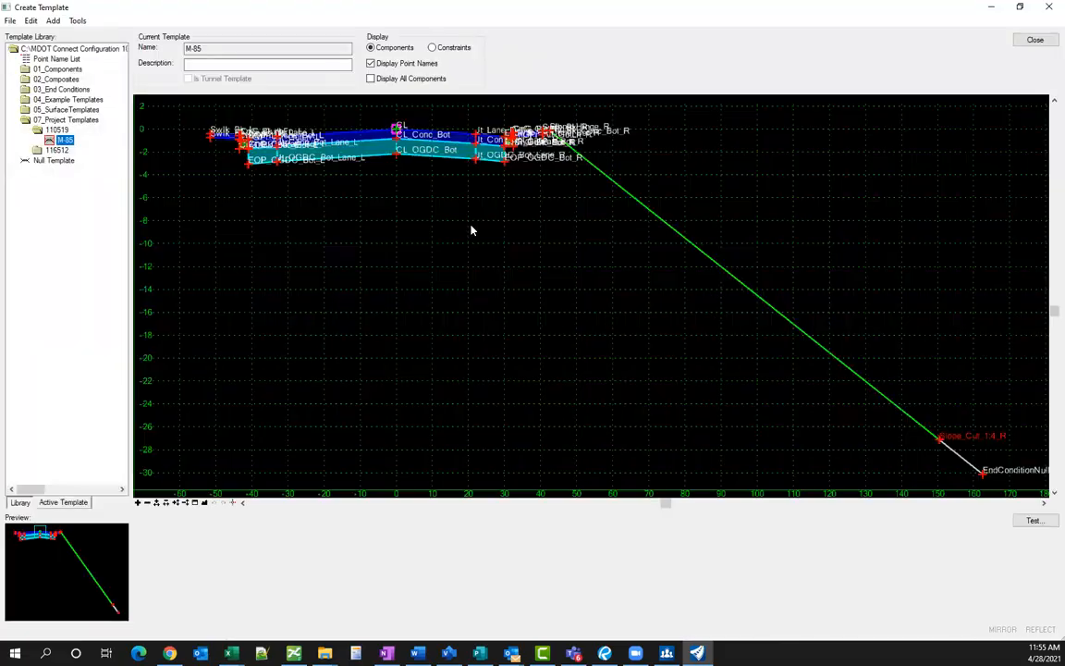
{"action": "scroll", "coordinate": [470, 228], "scroll_direction": "down", "scroll_amount": 2}
{"action": "scroll", "coordinate": [735, 373], "scroll_direction": "up", "scroll_amount": 1}
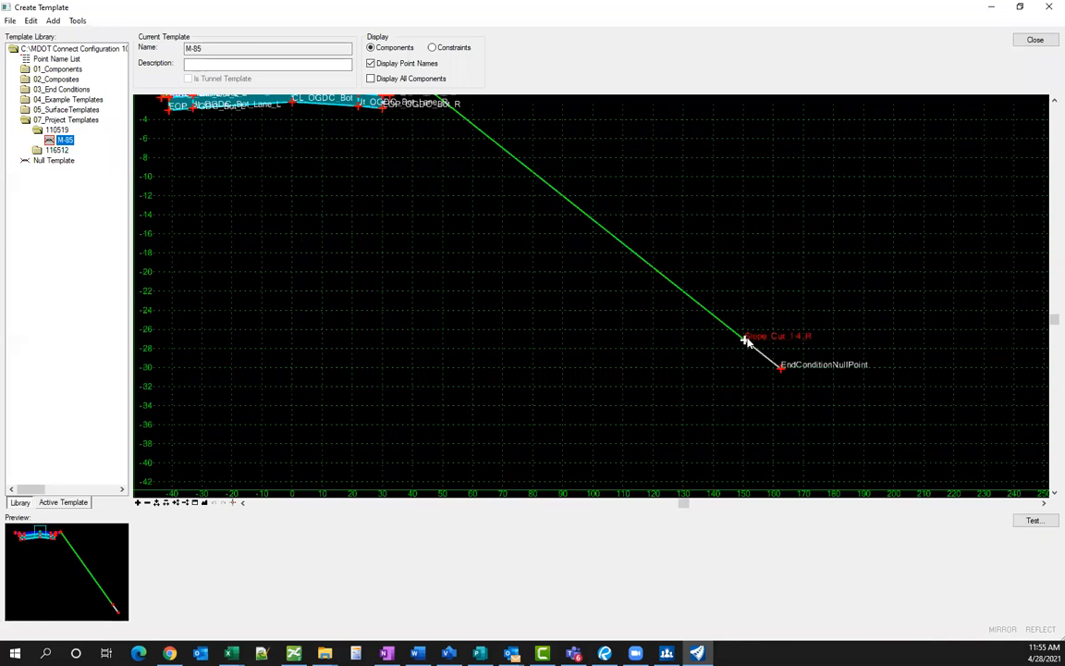
- Make the Slope_Cut_1:4_R point an infinite end condition
{"action": "double_click", "coordinate": [744, 342]}
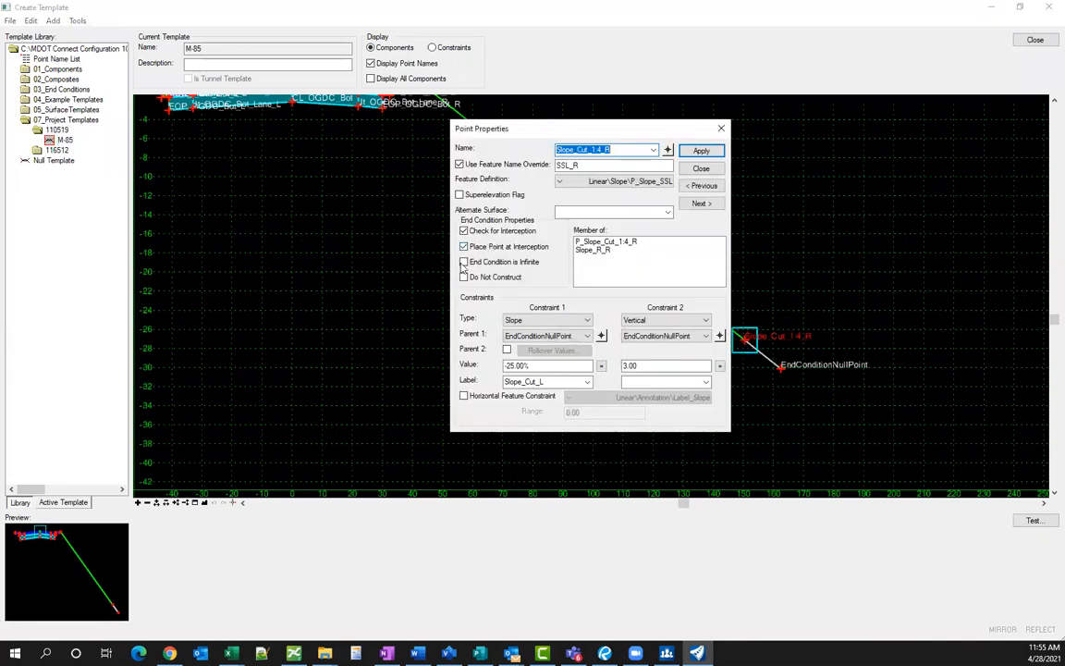
{"action": "left_click", "coordinate": [464, 263]}
{"action": "left_click", "coordinate": [701, 150]}
{"action": "left_click", "coordinate": [701, 168]}
- Save the template library, close the editor, and reprocess the corridor from the M-85 drop
{"action": "left_click", "coordinate": [10, 20]}
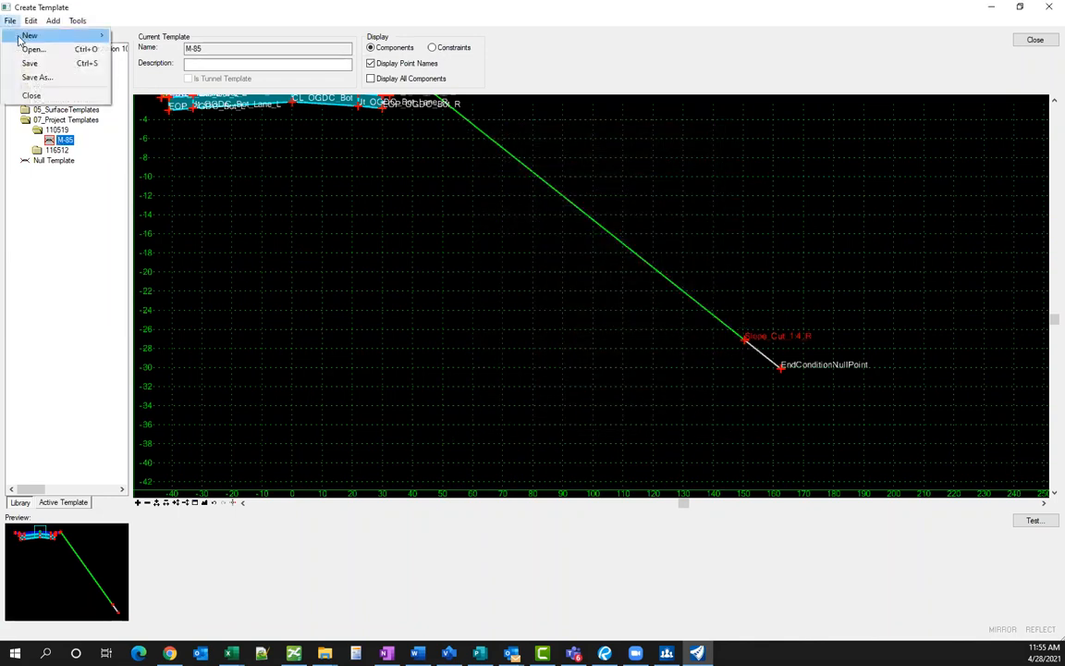
{"action": "left_click", "coordinate": [29, 64]}
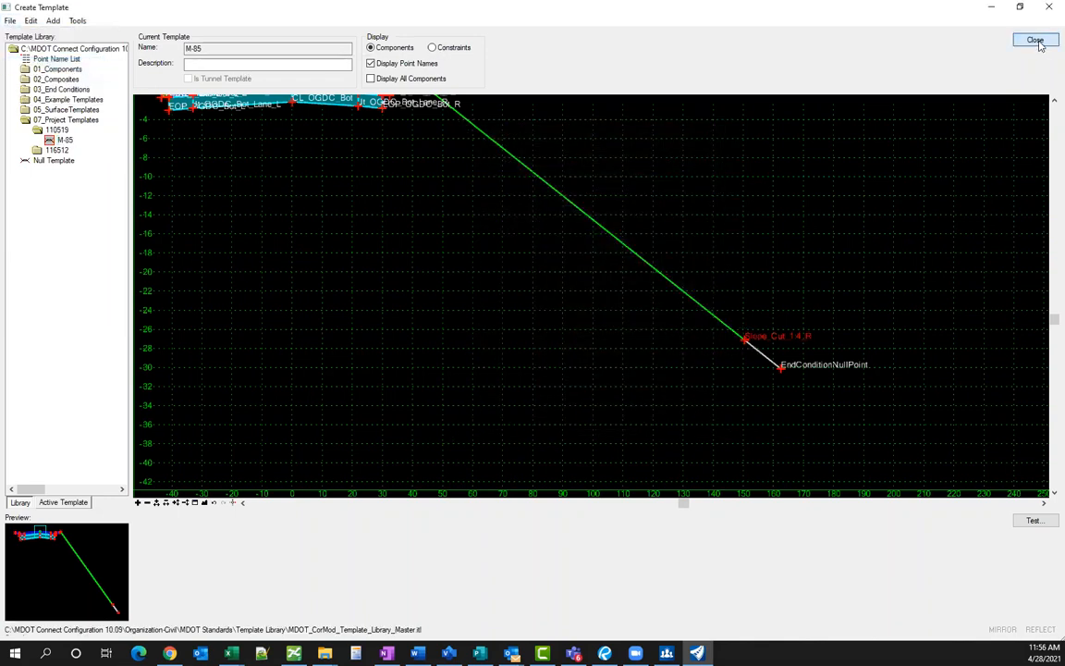
{"action": "left_click", "coordinate": [1035, 40]}
{"action": "left_click", "coordinate": [646, 344]}
{"action": "left_click", "coordinate": [720, 334]}
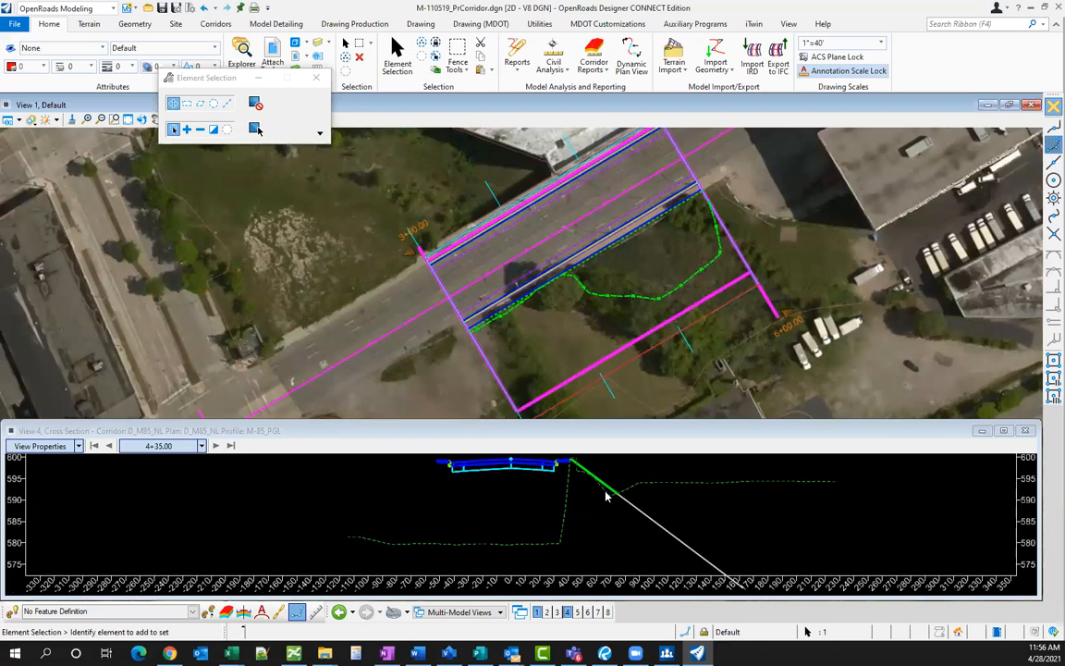
- Zoom the 4+35.00 cross section to confirm the 1:4 slope meets existing ground, then deselect
{"action": "scroll", "coordinate": [606, 497], "scroll_direction": "down", "scroll_amount": 1}
{"action": "scroll", "coordinate": [740, 569], "scroll_direction": "down", "scroll_amount": 1}
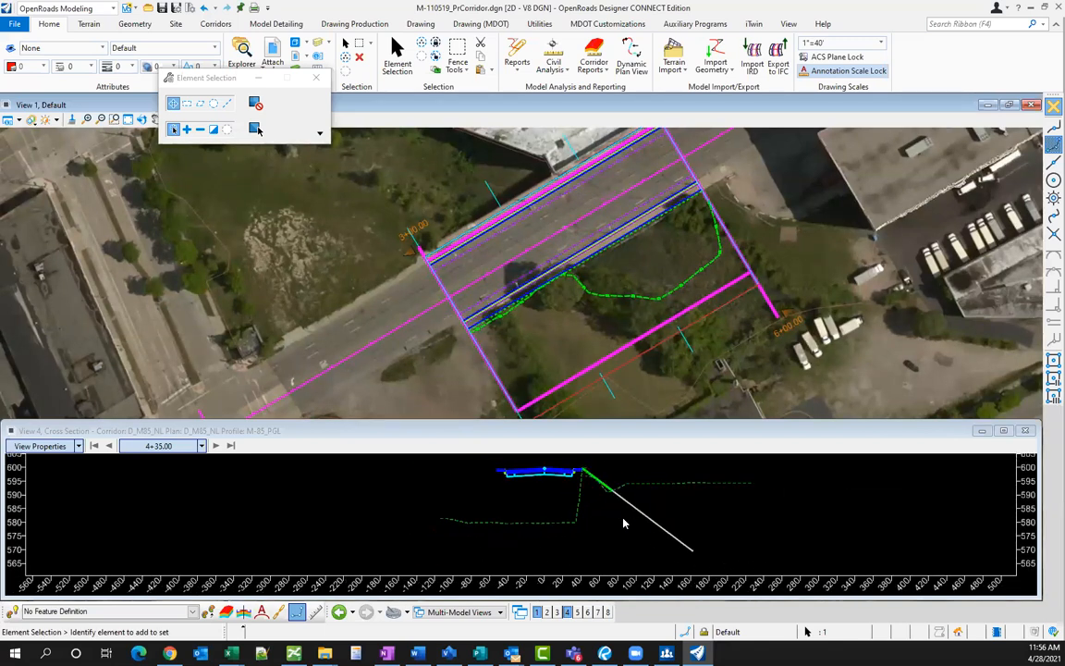
{"action": "scroll", "coordinate": [584, 480], "scroll_direction": "up", "scroll_amount": 1}
{"action": "scroll", "coordinate": [560, 472], "scroll_direction": "up", "scroll_amount": 4}
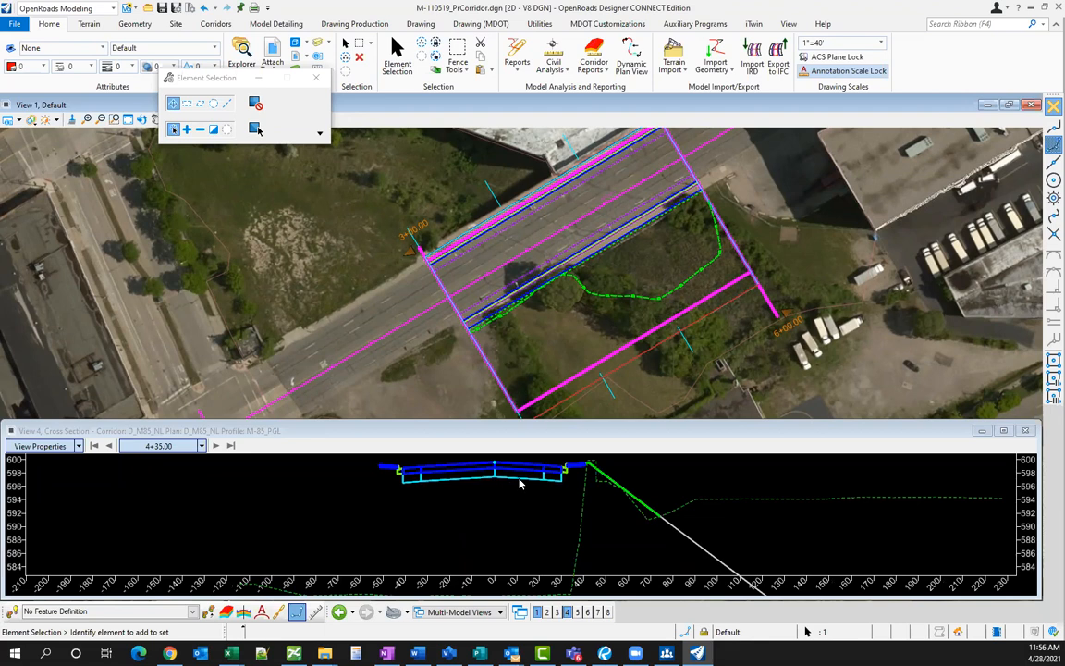
{"action": "left_click", "coordinate": [515, 282]}
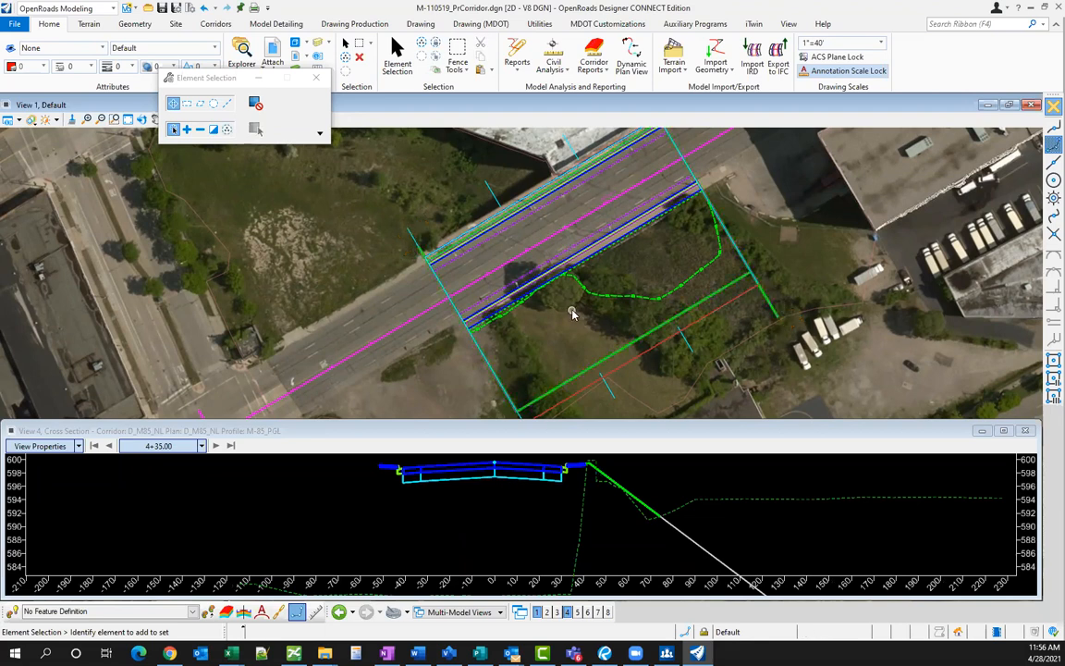
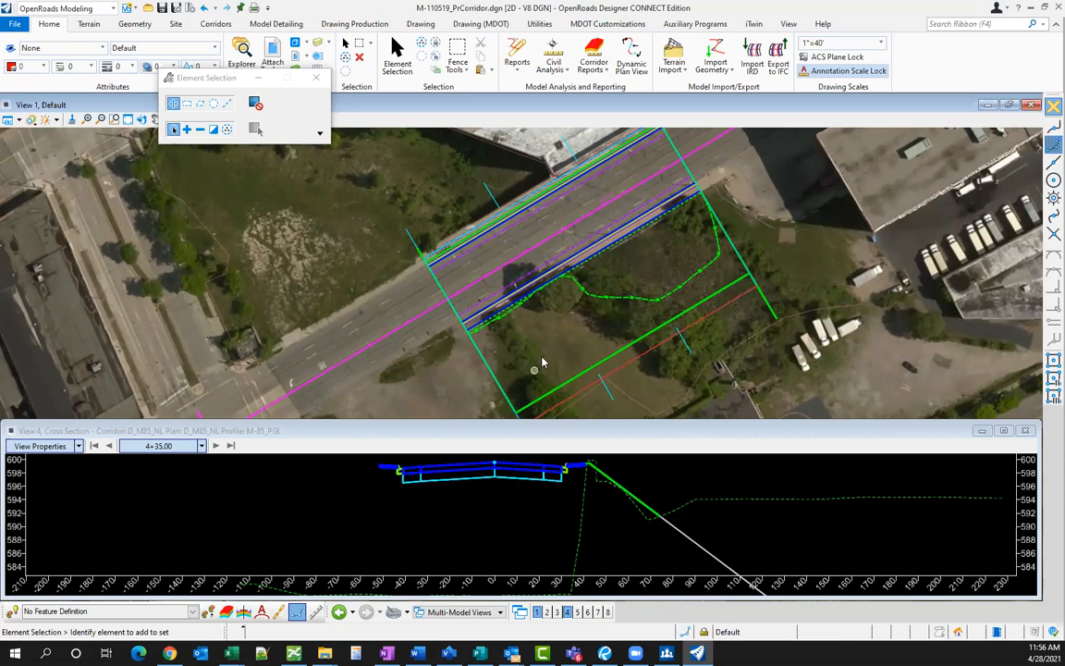
- Open M-4f52440a_PrCorridor_NBI-275.dgn from the recent files list
{"action": "left_click", "coordinate": [16, 25]}
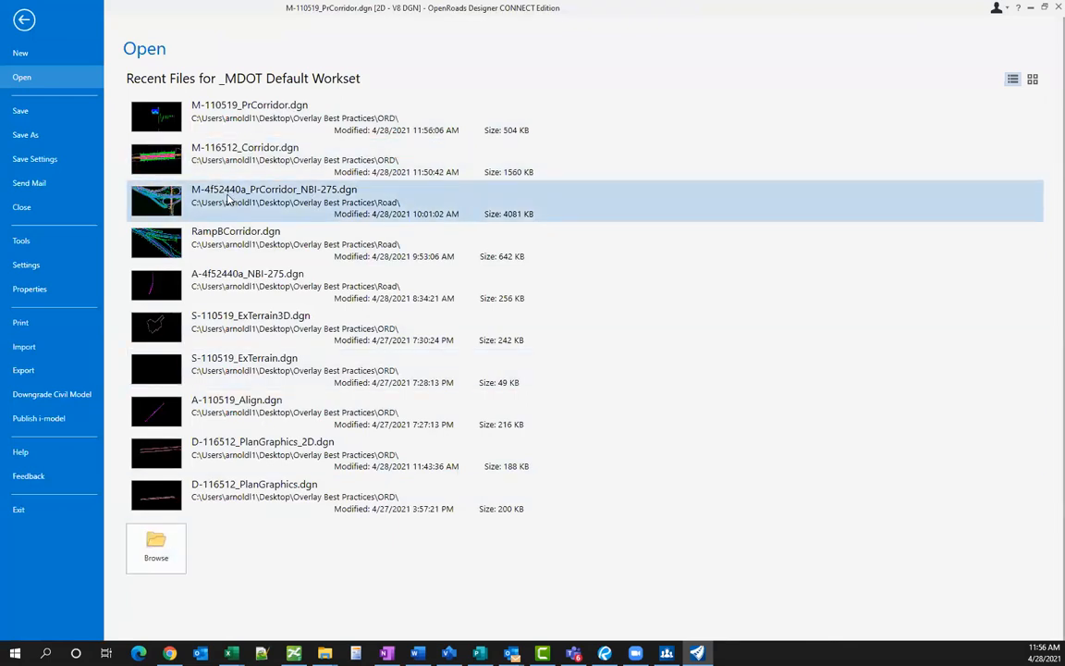
{"action": "left_click", "coordinate": [228, 198]}
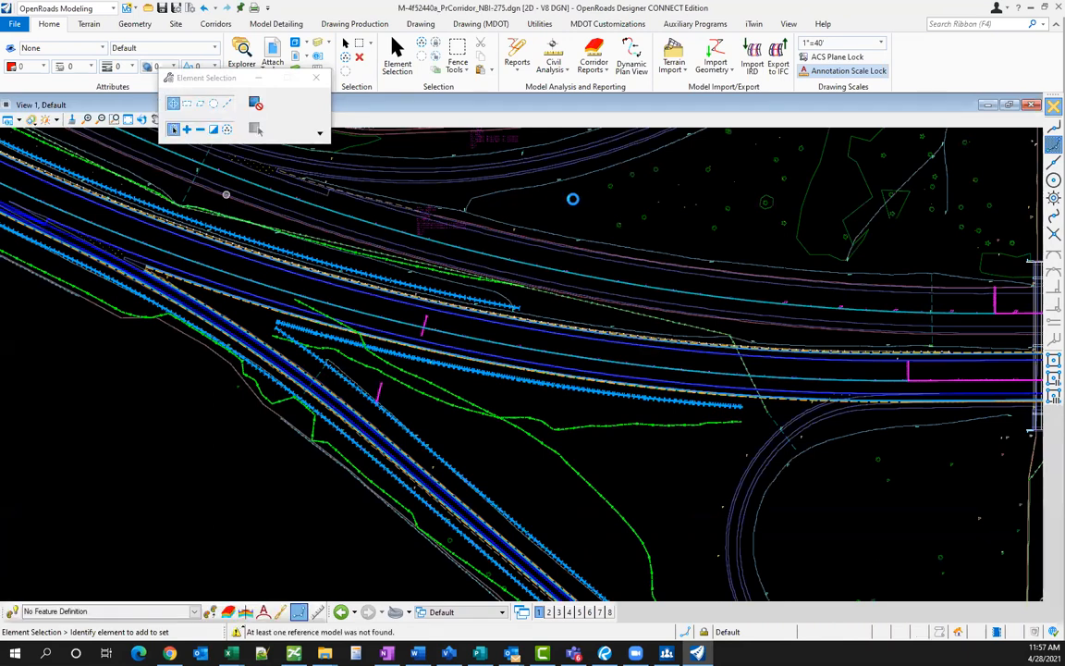
- Zoom around the NB I-275 corridor in View 1 and open Level Display with Ctrl+E
{"action": "scroll", "coordinate": [865, 424], "scroll_direction": "down", "scroll_amount": 1}
{"action": "scroll", "coordinate": [866, 424], "scroll_direction": "down", "scroll_amount": 4}
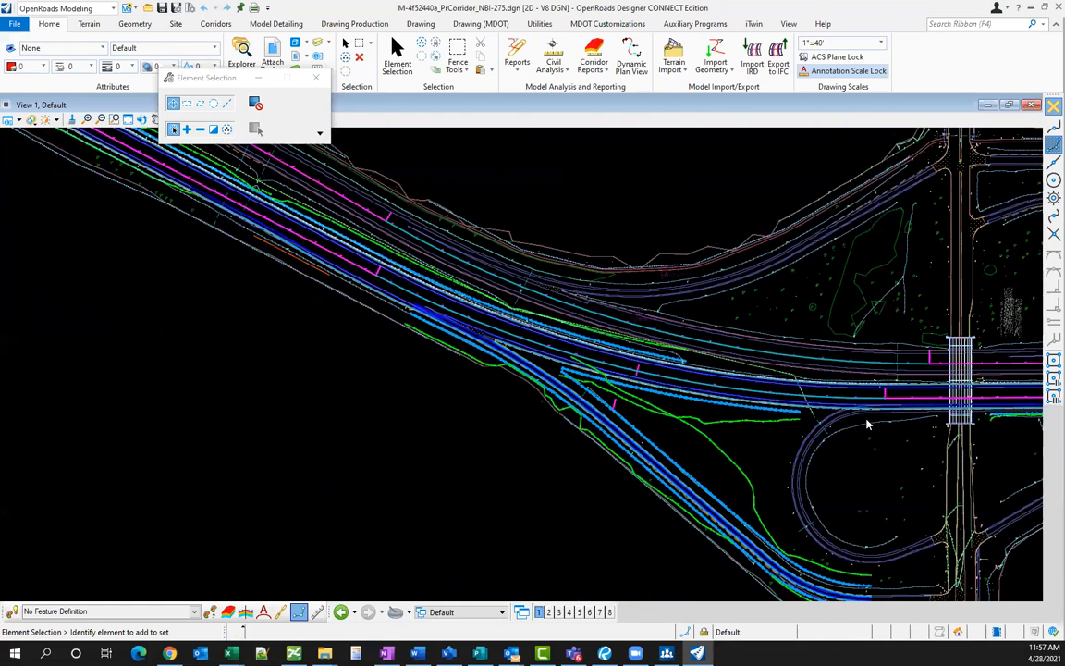
{"action": "scroll", "coordinate": [740, 443], "scroll_direction": "down", "scroll_amount": 3}
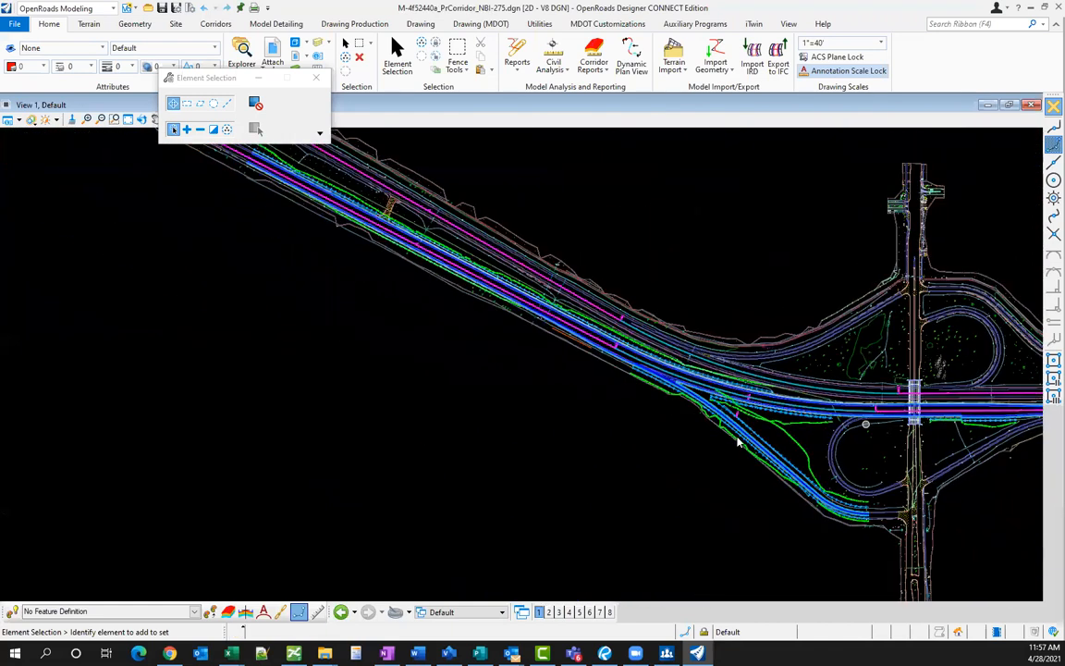
{"action": "scroll", "coordinate": [539, 279], "scroll_direction": "up", "scroll_amount": 5}
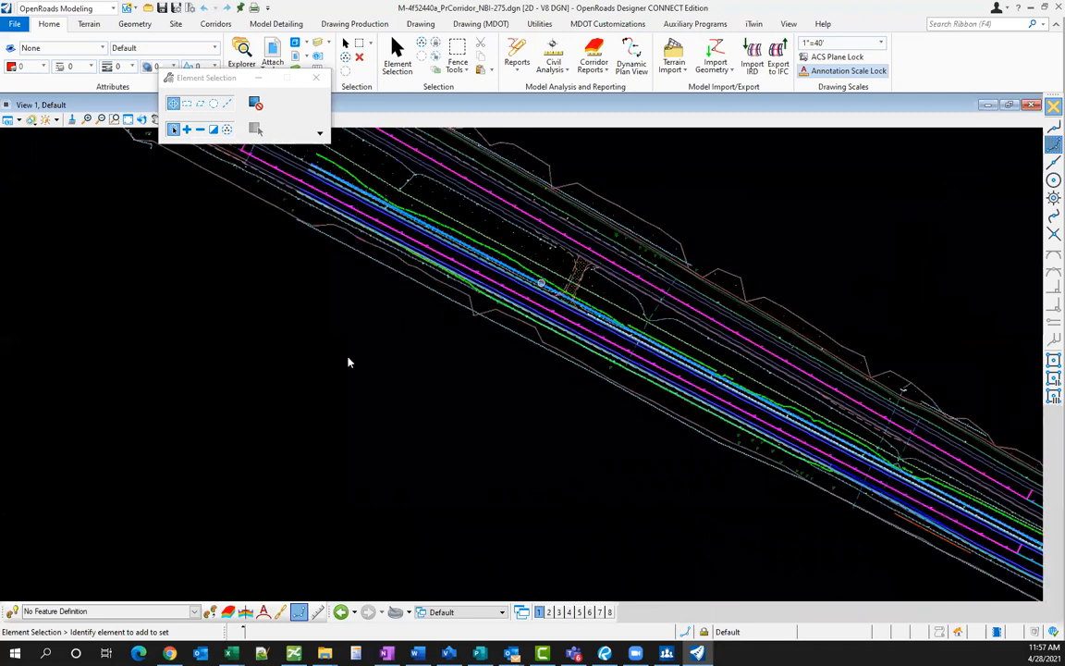
{"action": "scroll", "coordinate": [737, 435], "scroll_direction": "up", "scroll_amount": 3}
{"action": "scroll", "coordinate": [435, 307], "scroll_direction": "down", "scroll_amount": 1}
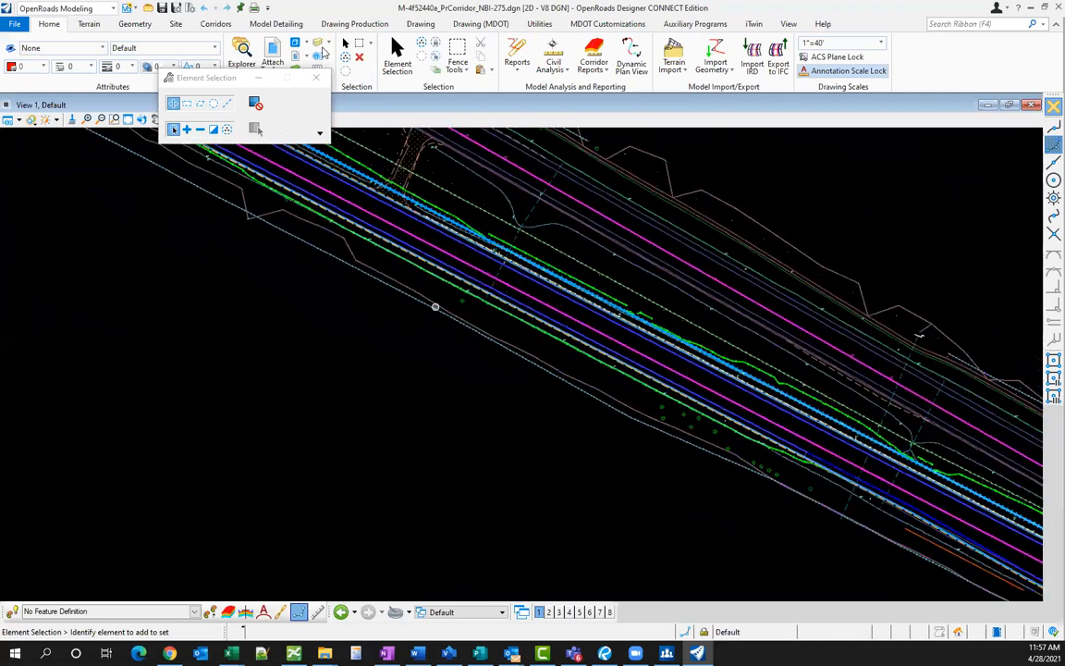
{"action": "scroll", "coordinate": [437, 299], "scroll_direction": "up", "scroll_amount": 2}
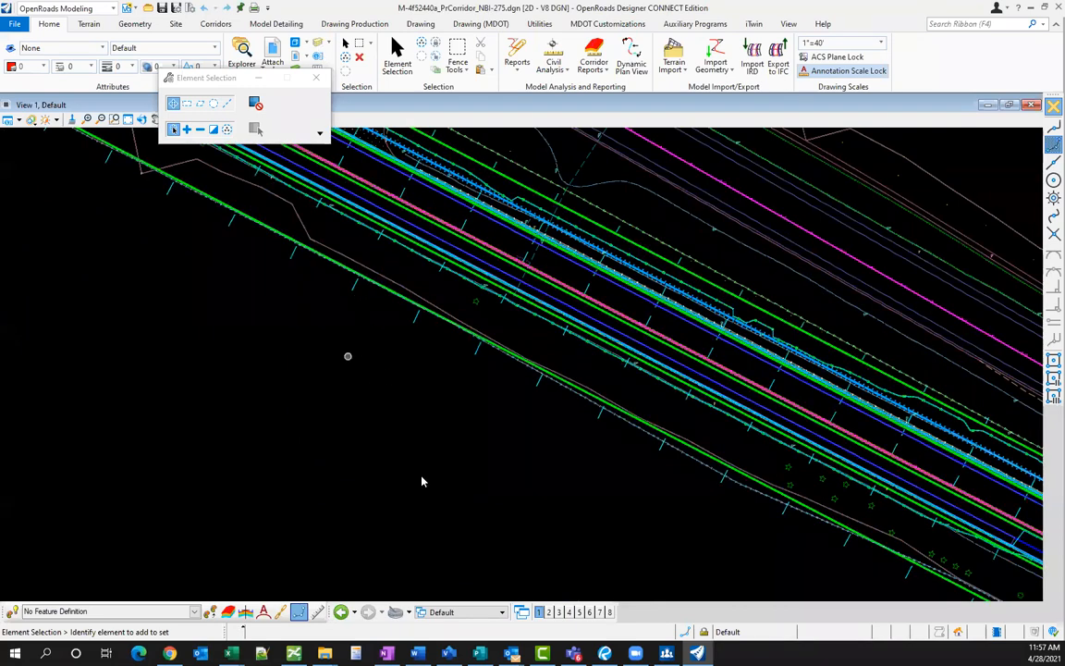
{"action": "key", "text": "ctrl+e"}
- Turn all Default-3D reference levels on, then open the NB I-275 Right Side cross section
{"action": "left_click", "coordinate": [352, 290]}
{"action": "right_click", "coordinate": [381, 441]}
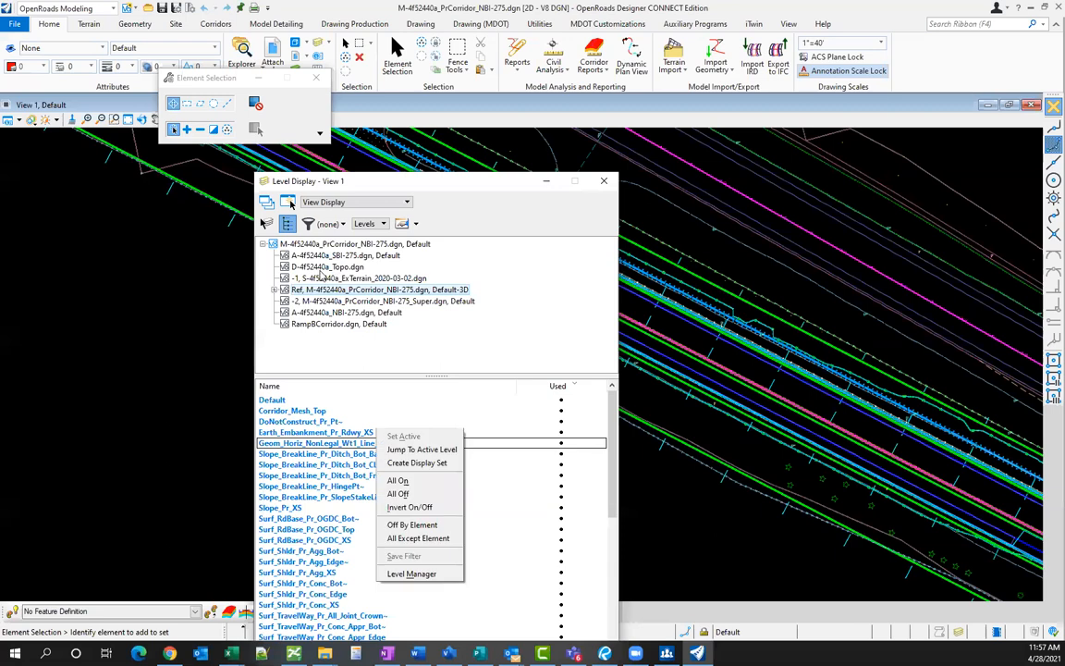
{"action": "left_click", "coordinate": [399, 480]}
{"action": "left_click", "coordinate": [601, 182]}
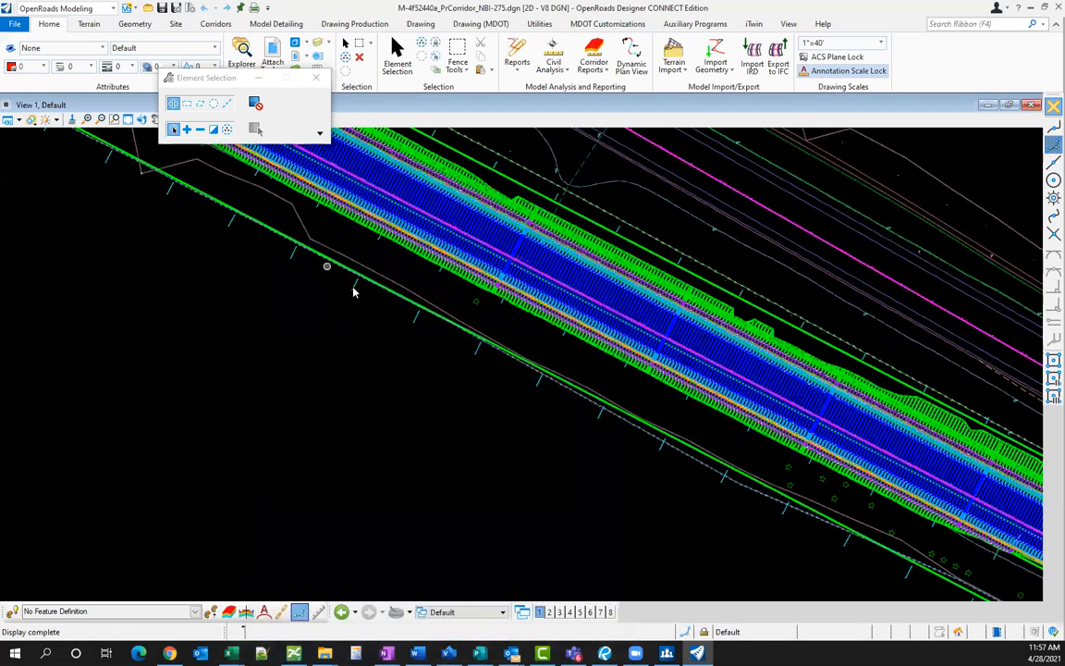
{"action": "left_click", "coordinate": [354, 287]}
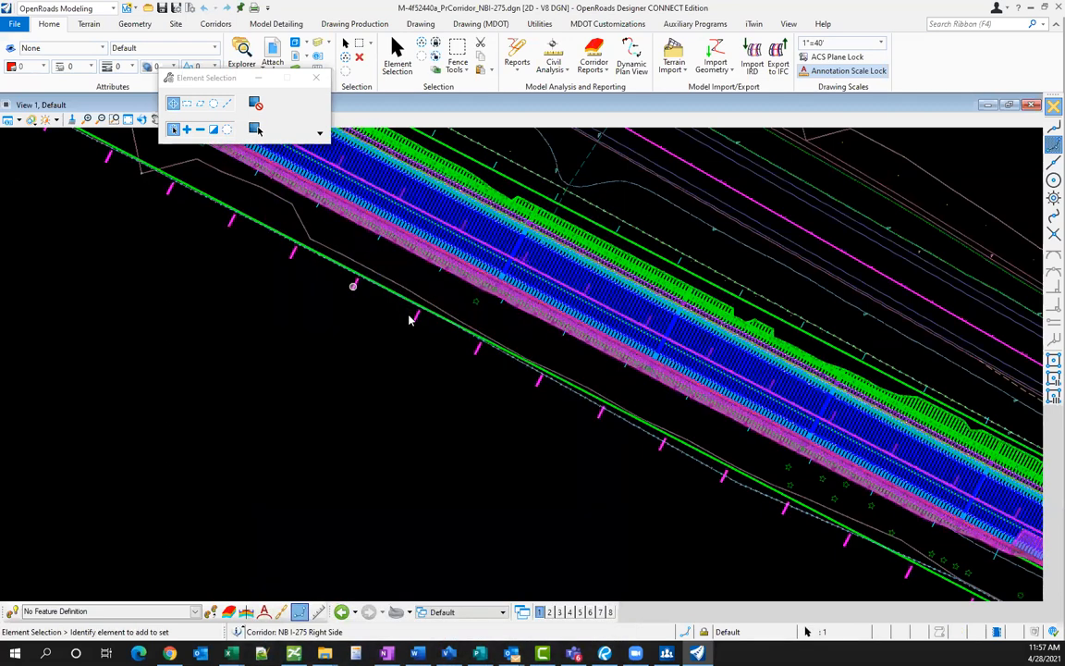
{"action": "left_click", "coordinate": [409, 319]}
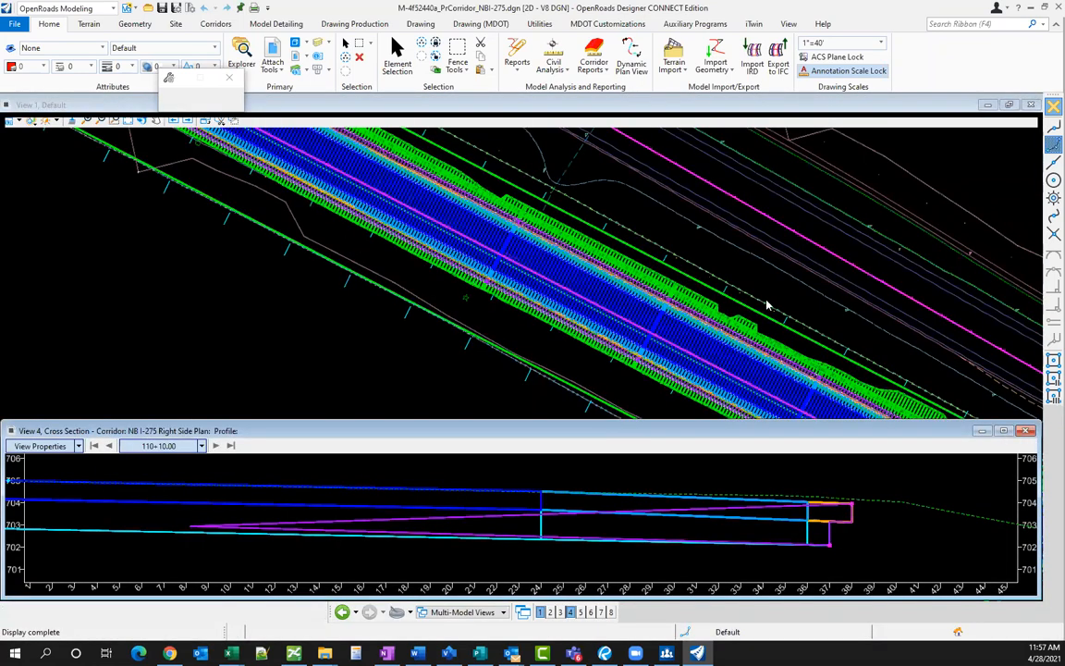
{"action": "scroll", "coordinate": [555, 332], "scroll_direction": "down", "scroll_amount": 1}
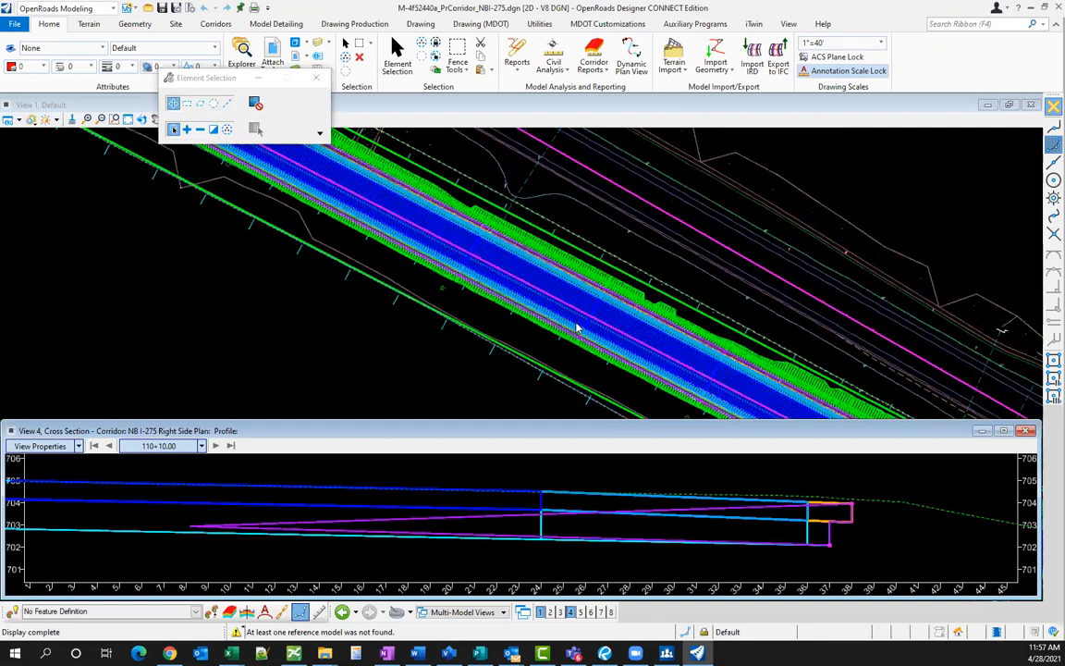
{"action": "scroll", "coordinate": [245, 164], "scroll_direction": "down", "scroll_amount": 1}
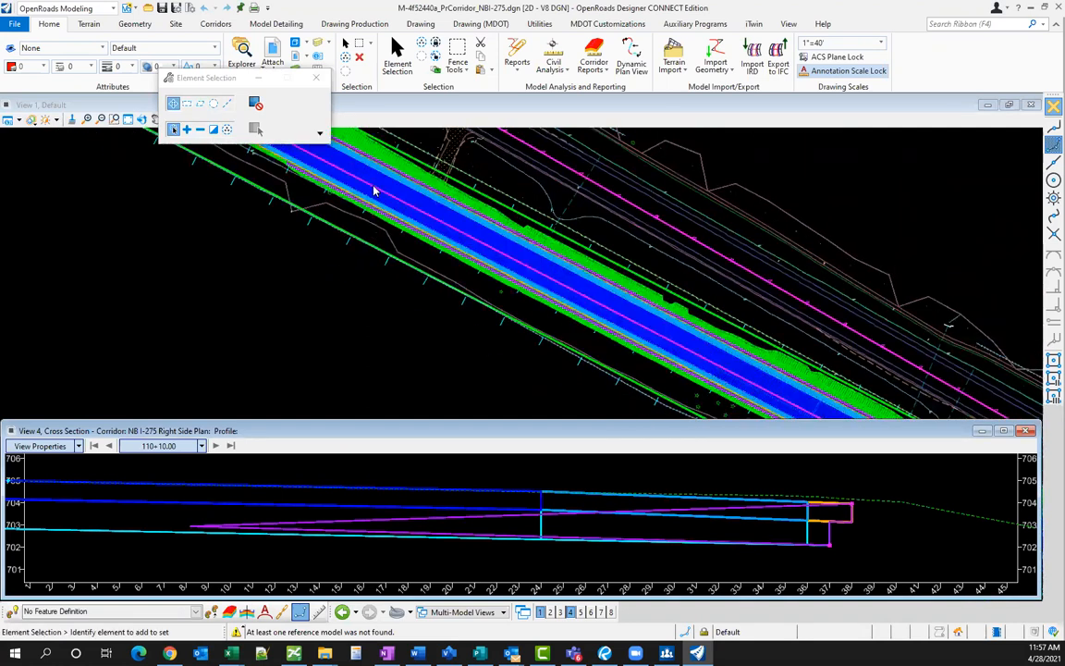
{"action": "scroll", "coordinate": [325, 164], "scroll_direction": "down", "scroll_amount": 1}
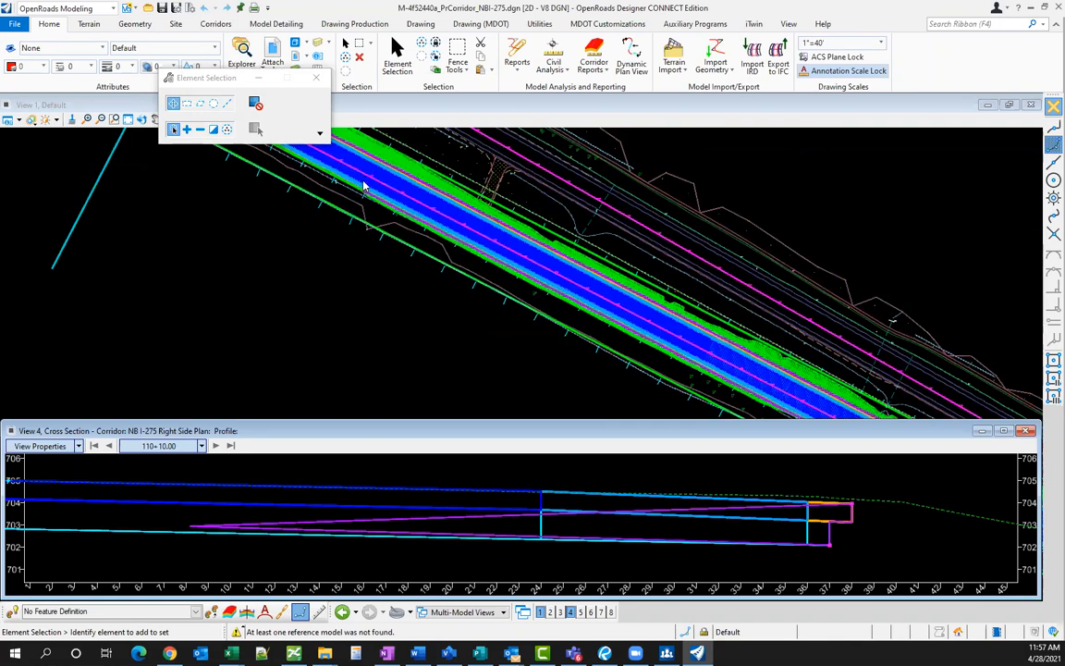
{"action": "scroll", "coordinate": [363, 186], "scroll_direction": "up", "scroll_amount": 1}
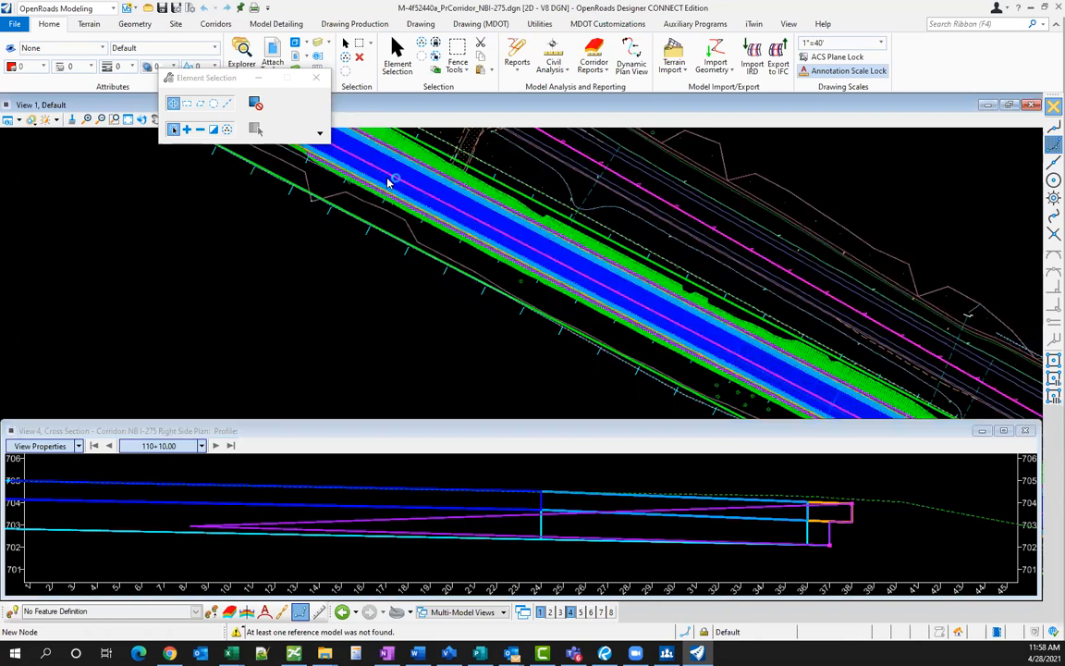
{"action": "scroll", "coordinate": [357, 160], "scroll_direction": "up", "scroll_amount": 1}
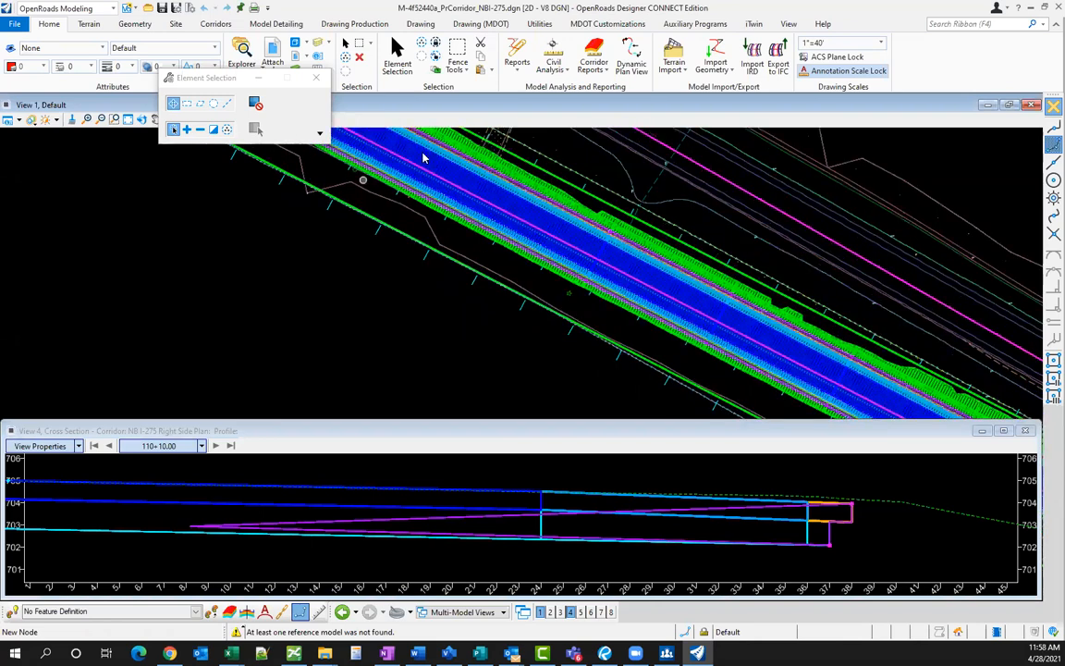
{"action": "scroll", "coordinate": [424, 158], "scroll_direction": "up", "scroll_amount": 1}
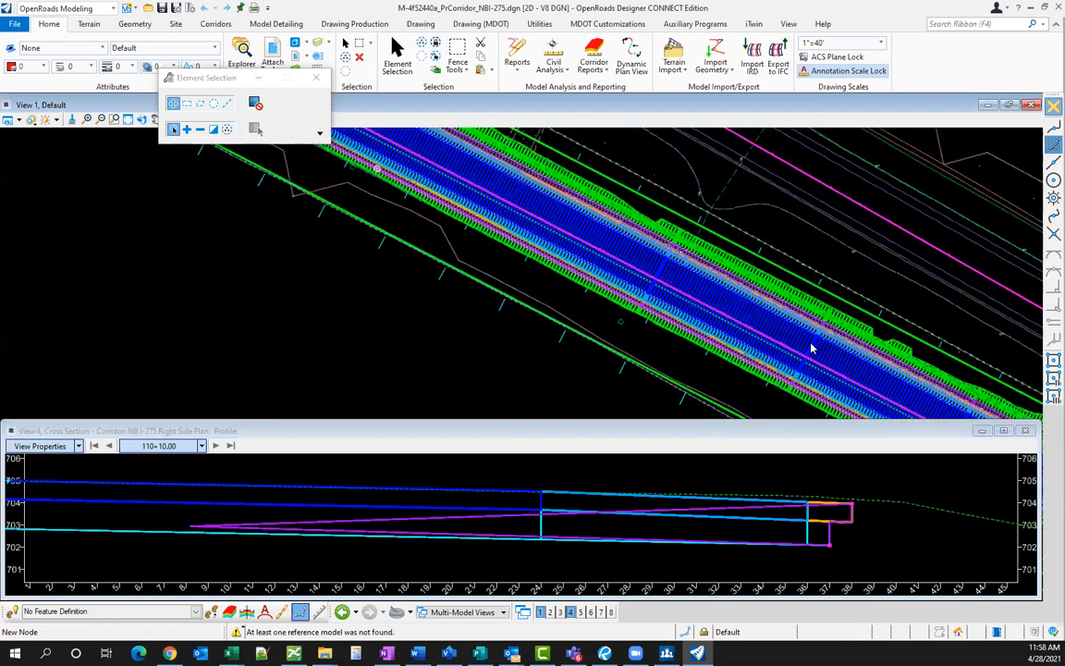
{"action": "scroll", "coordinate": [551, 197], "scroll_direction": "up", "scroll_amount": 1}
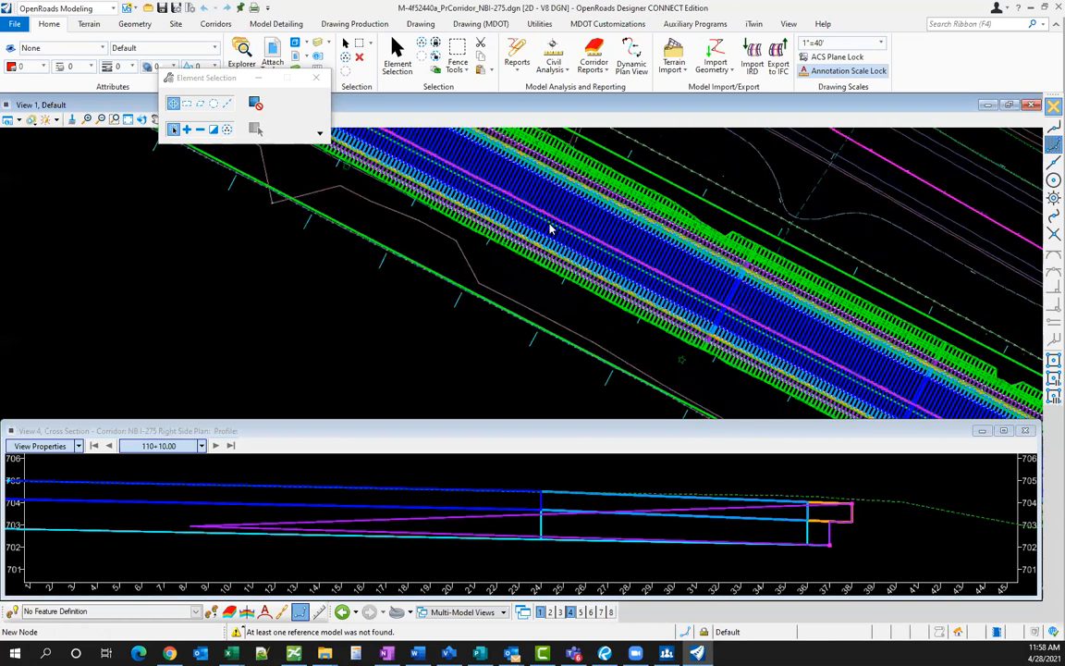
{"action": "scroll", "coordinate": [526, 264], "scroll_direction": "up", "scroll_amount": 1}
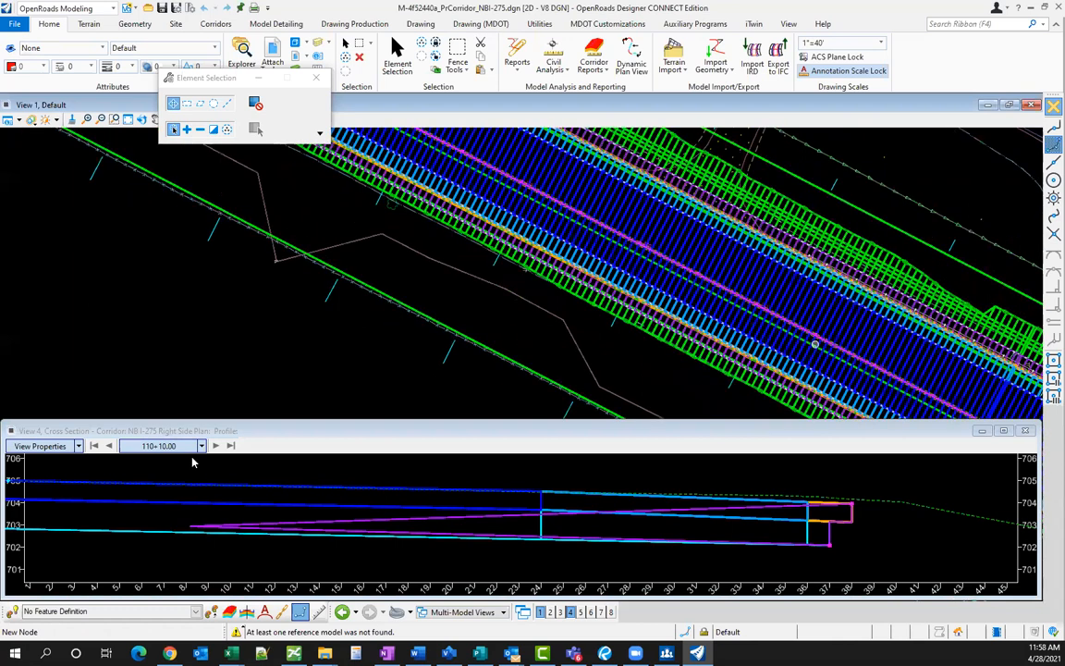
- Jump the cross section to station 117+00
{"action": "left_click", "coordinate": [200, 446]}
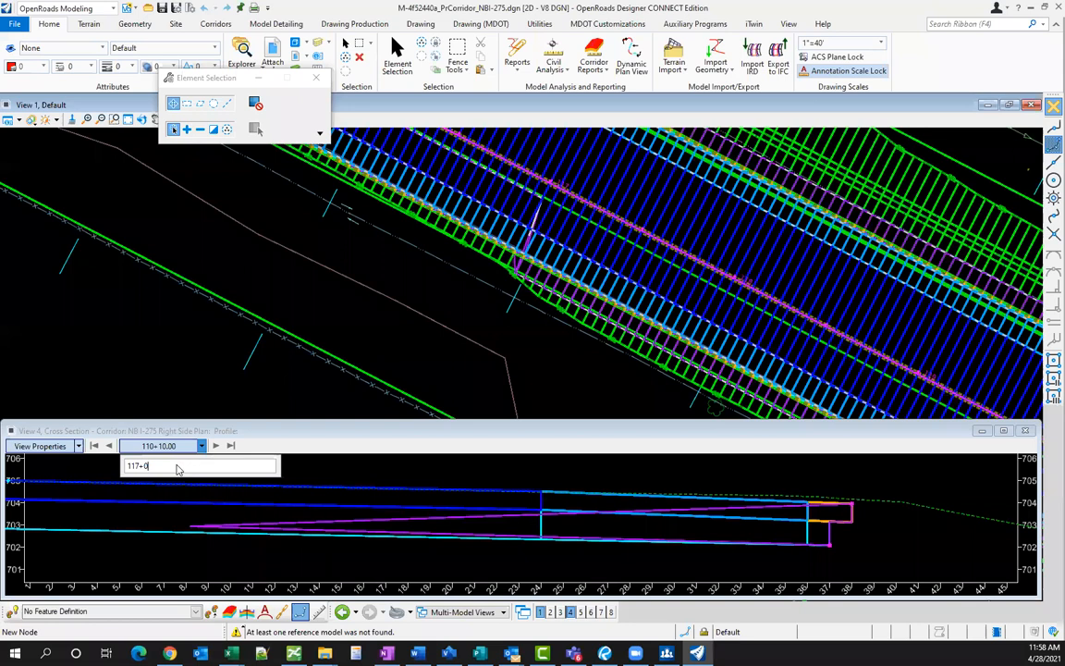
{"action": "left_click", "coordinate": [178, 467]}
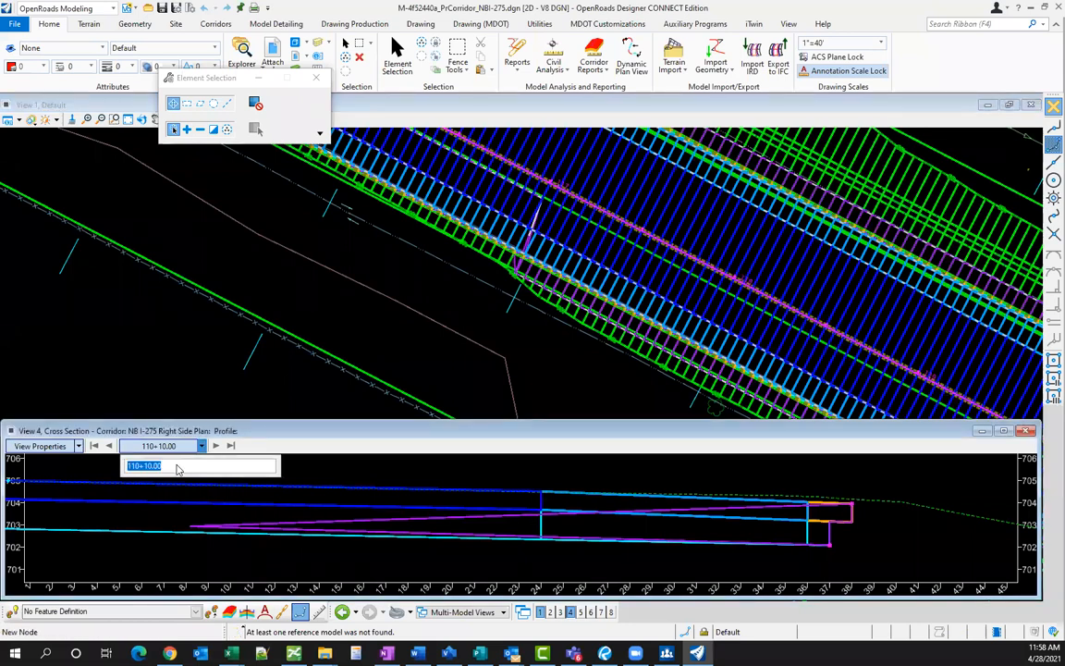
{"action": "type", "text": "117+00"}
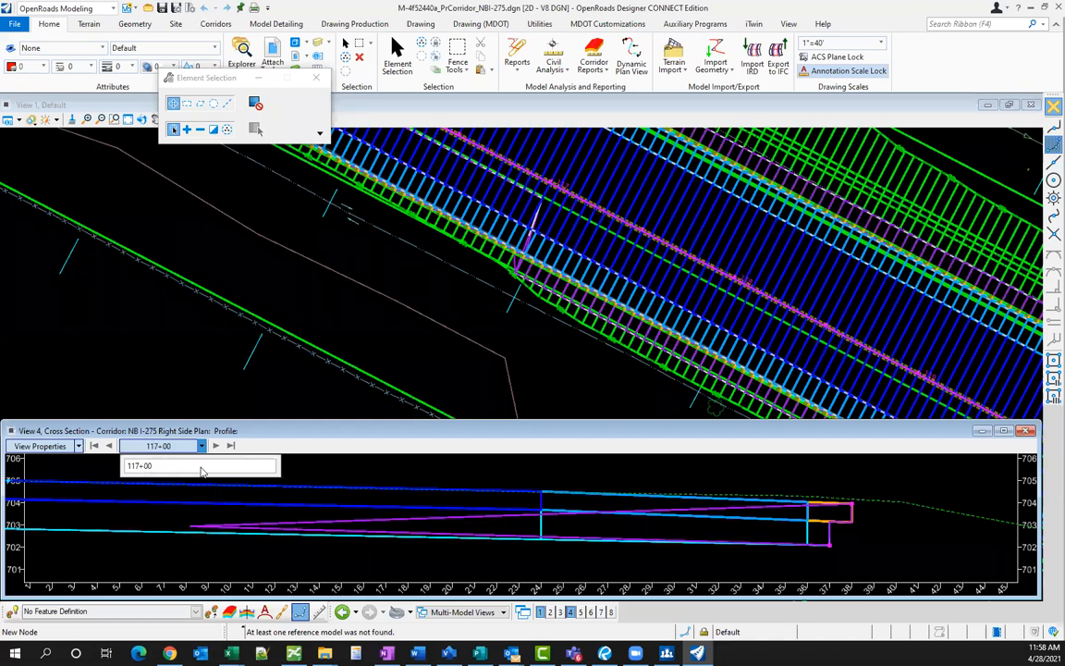
{"action": "key", "text": "Return"}
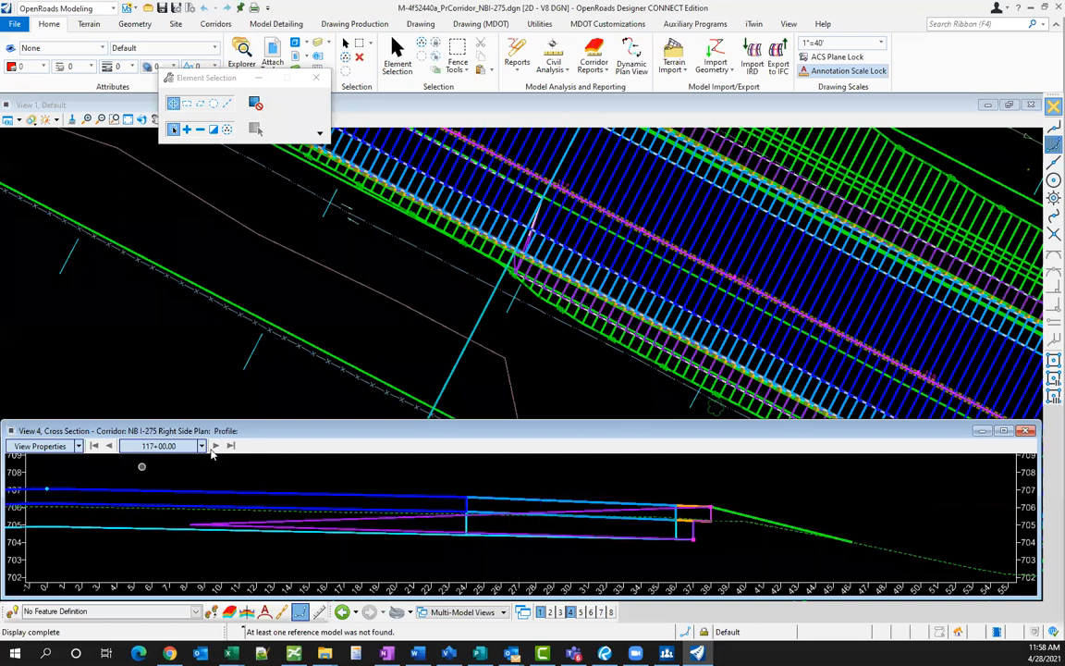
- Step to the next station and back to 117+00 to inspect it, then launch Create Template
{"action": "left_click", "coordinate": [215, 446]}
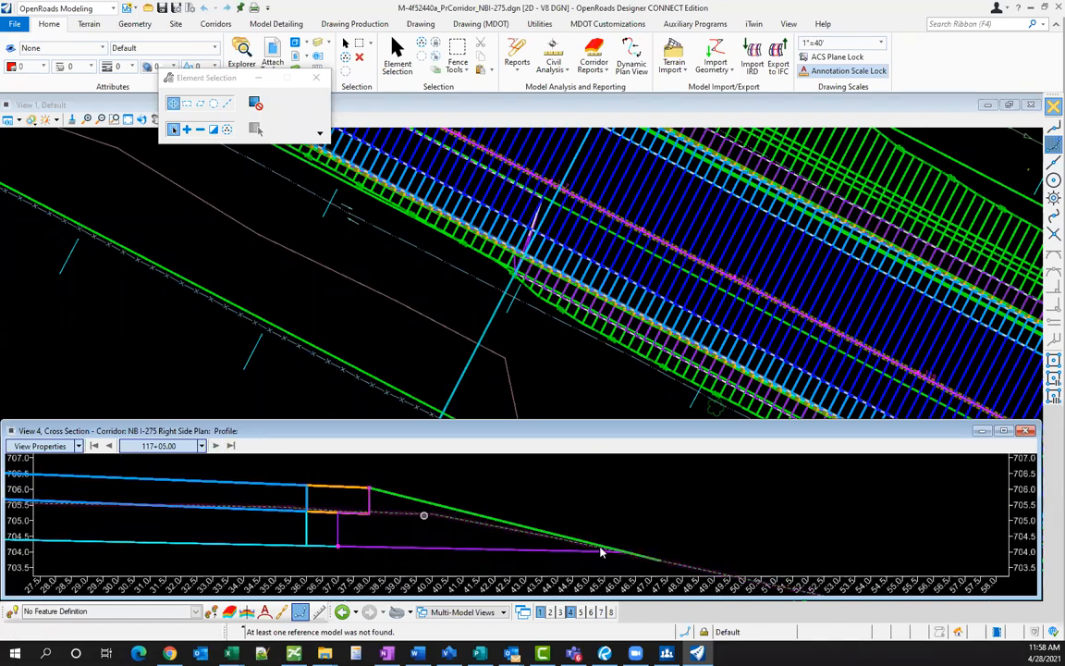
{"action": "scroll", "coordinate": [598, 549], "scroll_direction": "down", "scroll_amount": 1}
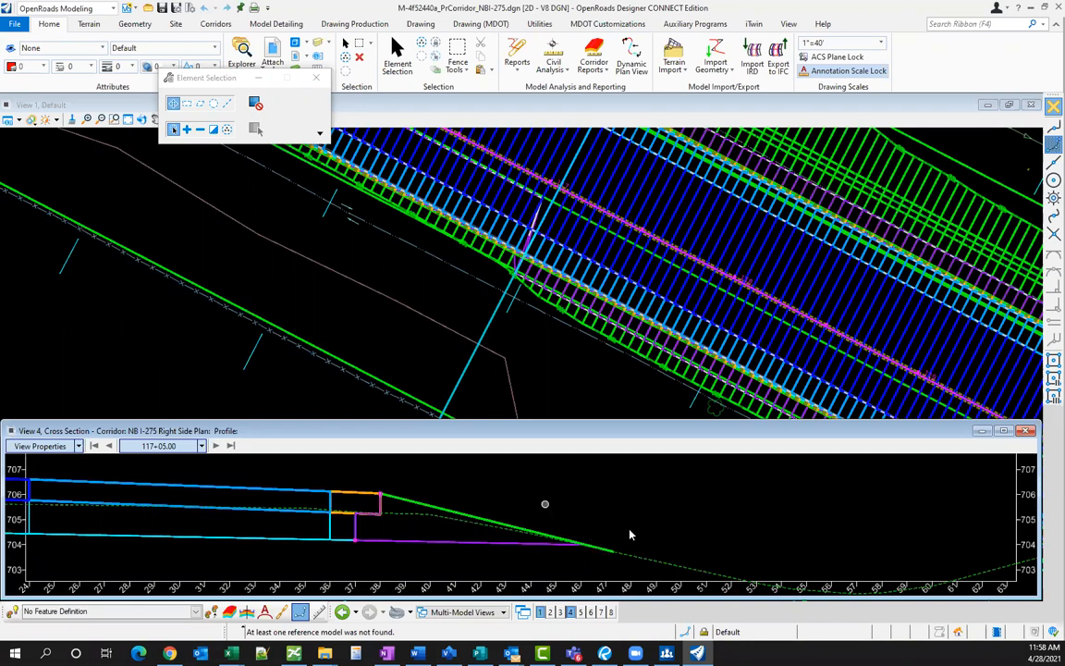
{"action": "scroll", "coordinate": [630, 535], "scroll_direction": "down", "scroll_amount": 1}
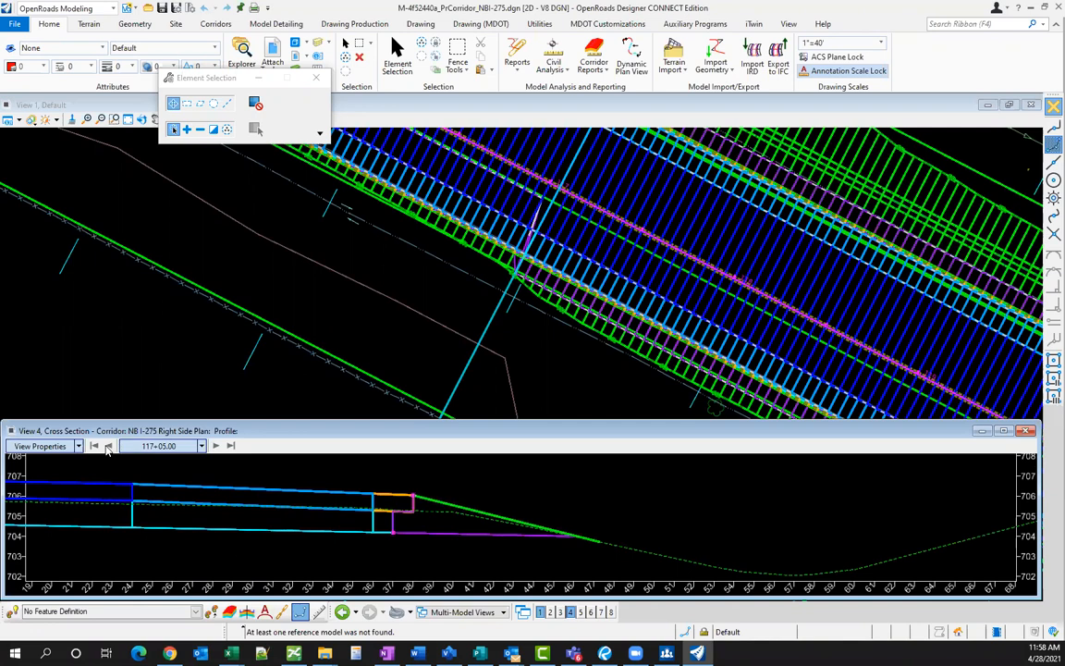
{"action": "left_click", "coordinate": [108, 446]}
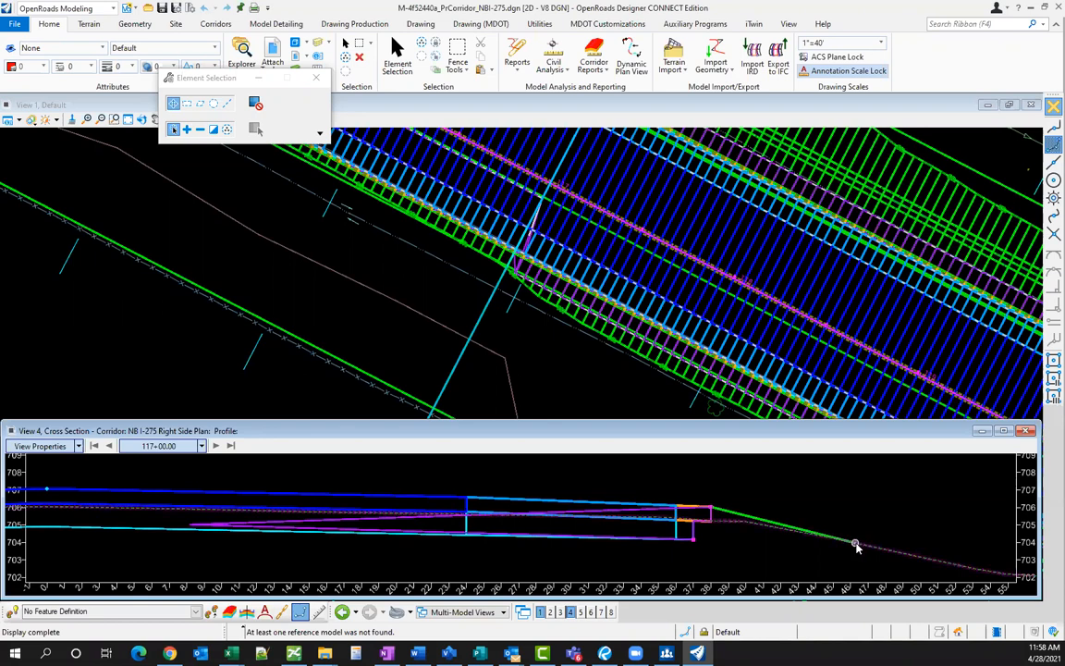
{"action": "scroll", "coordinate": [590, 509], "scroll_direction": "down", "scroll_amount": 1}
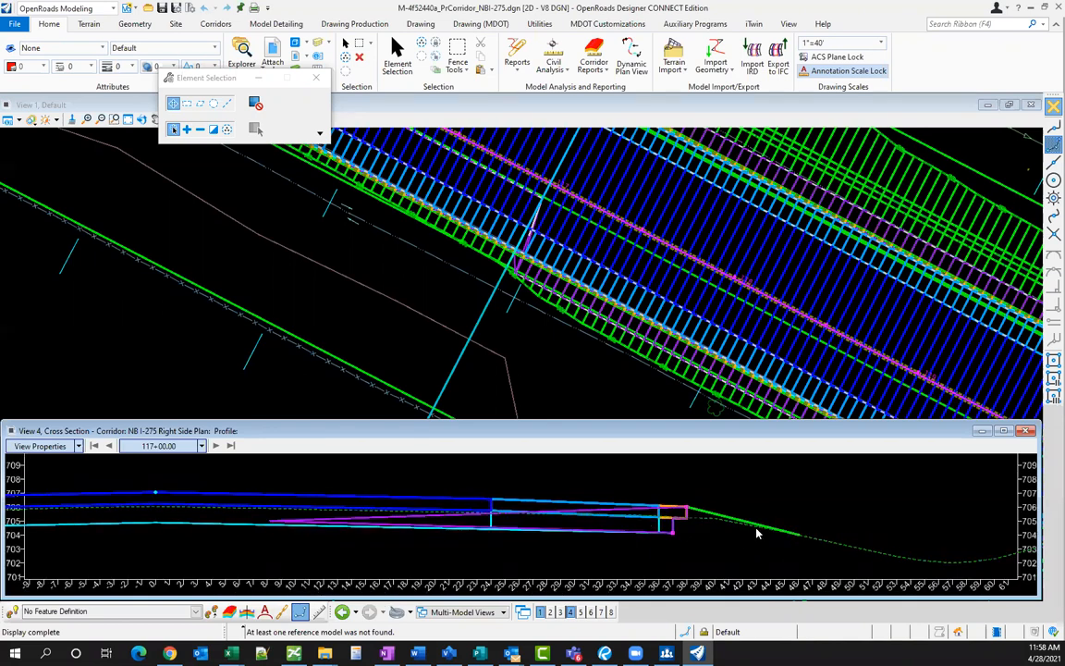
{"action": "scroll", "coordinate": [759, 534], "scroll_direction": "down", "scroll_amount": 1}
{"action": "scroll", "coordinate": [759, 533], "scroll_direction": "up", "scroll_amount": 1}
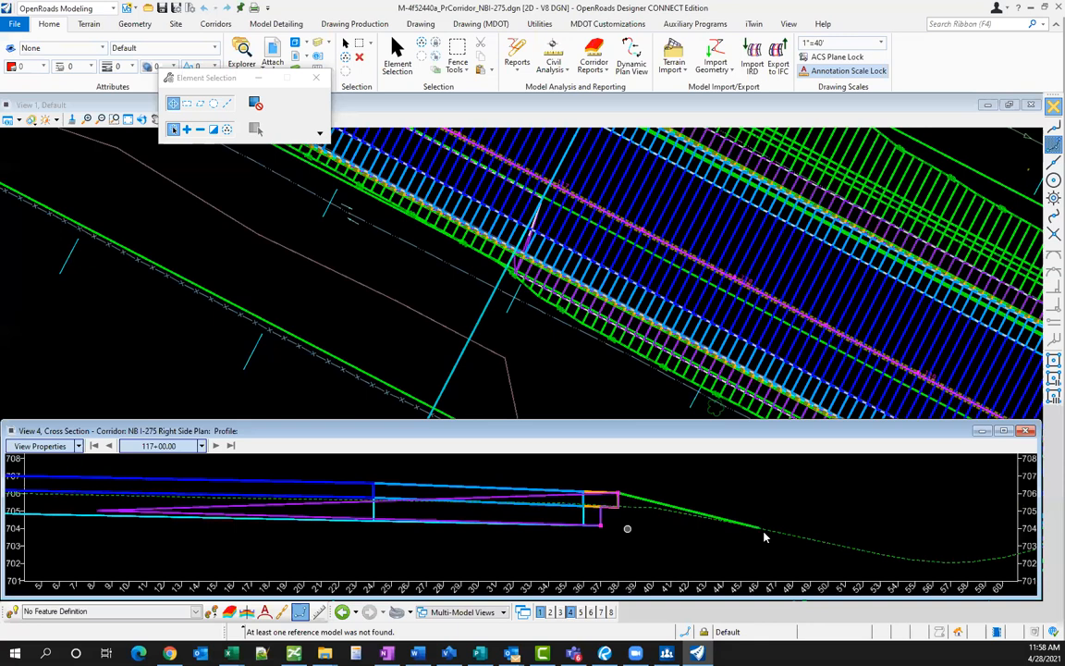
{"action": "scroll", "coordinate": [756, 532], "scroll_direction": "down", "scroll_amount": 1}
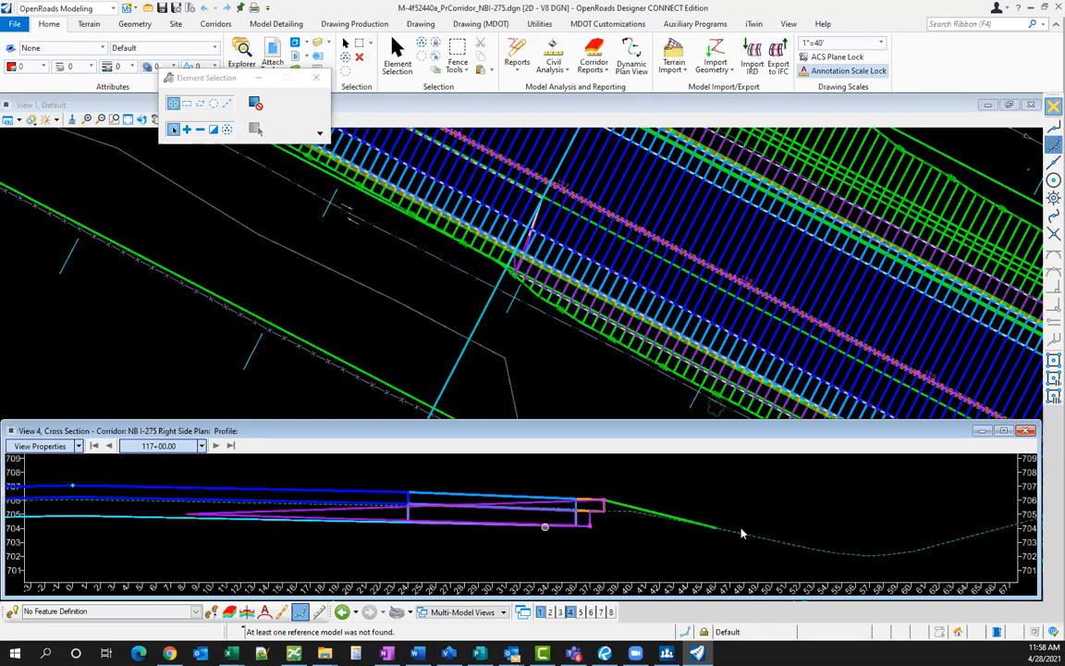
{"action": "scroll", "coordinate": [735, 531], "scroll_direction": "down", "scroll_amount": 1}
{"action": "scroll", "coordinate": [629, 509], "scroll_direction": "up", "scroll_amount": 1}
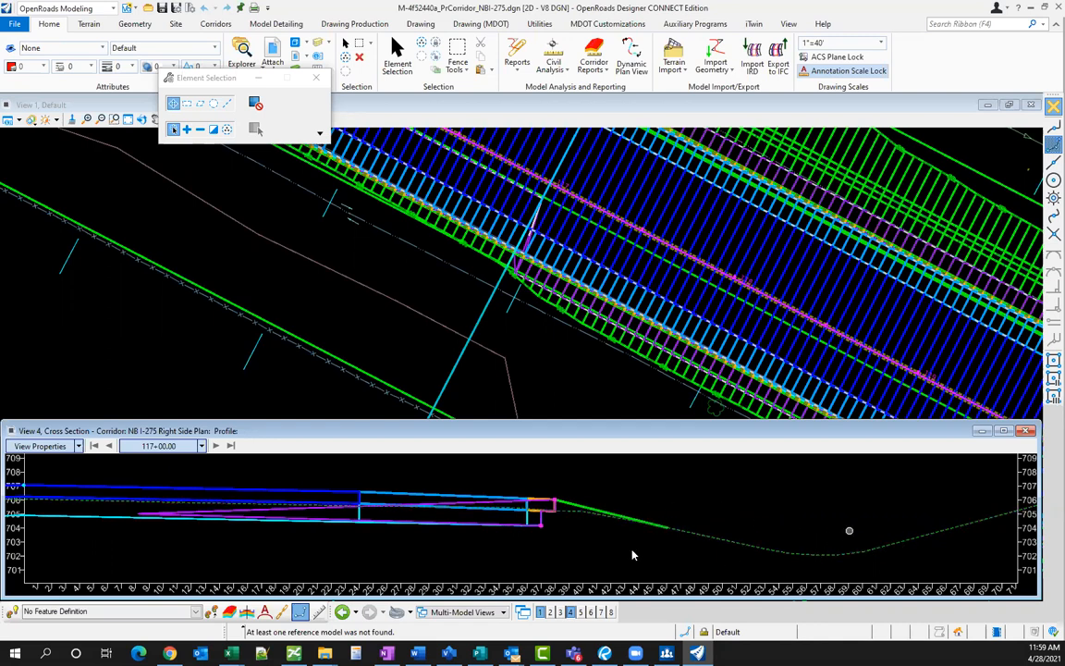
{"action": "scroll", "coordinate": [648, 545], "scroll_direction": "down", "scroll_amount": 1}
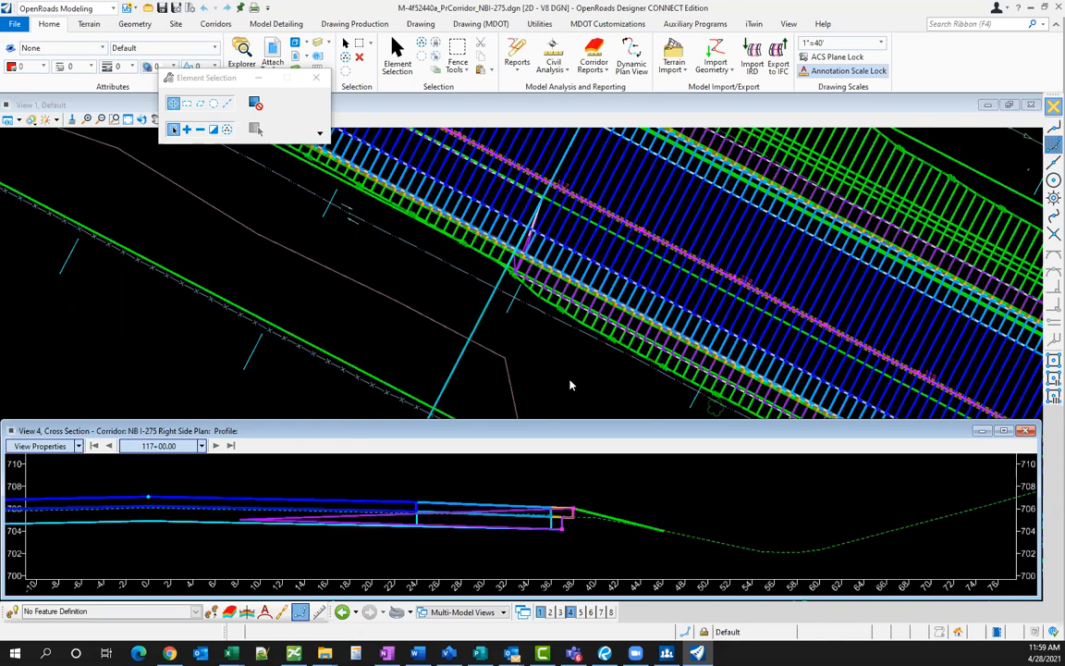
{"action": "scroll", "coordinate": [528, 368], "scroll_direction": "down", "scroll_amount": 1}
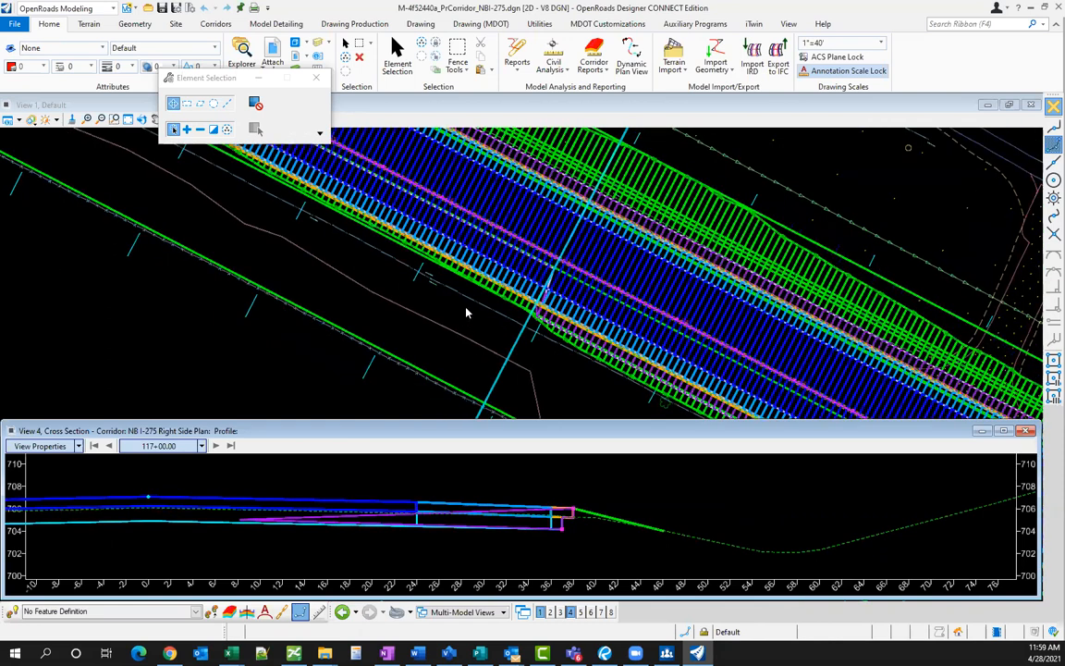
{"action": "left_click", "coordinate": [467, 312]}
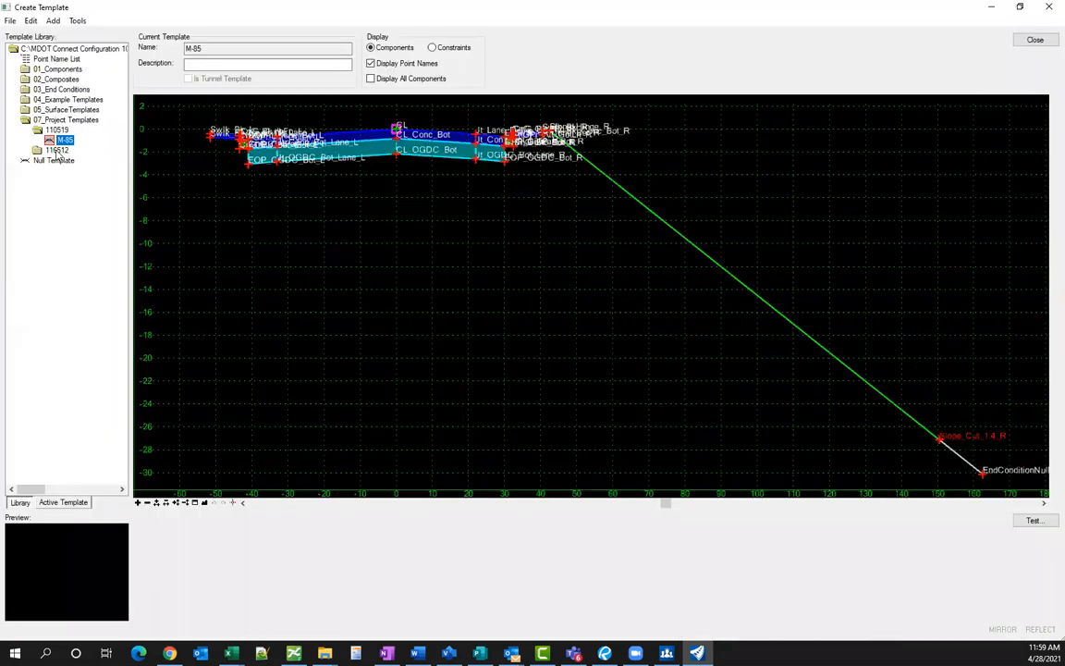
{"action": "left_click", "coordinate": [56, 150]}
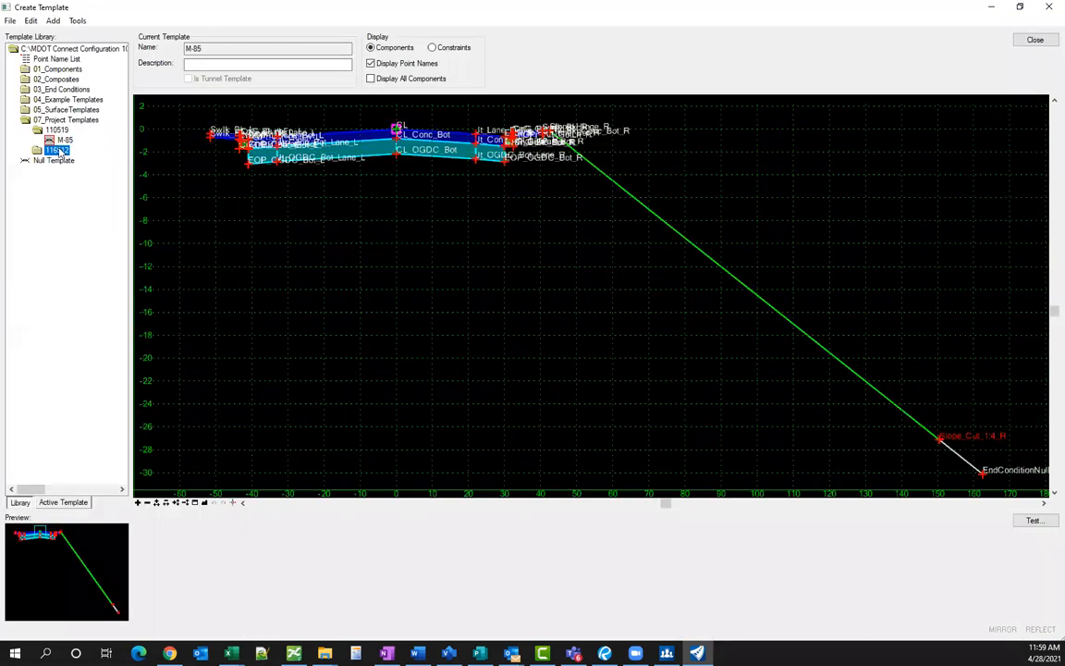
- Open the template library from the Overlay Best Practices Road folder, showing Fill Slope Only
{"action": "double_click", "coordinate": [57, 150]}
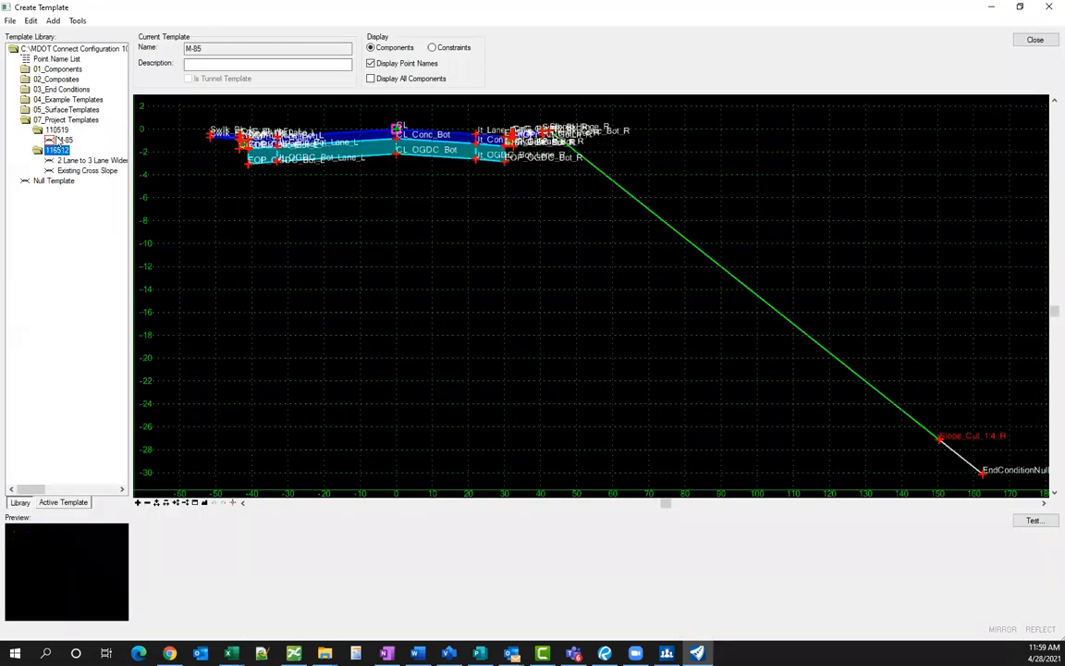
{"action": "double_click", "coordinate": [56, 131]}
{"action": "double_click", "coordinate": [57, 140]}
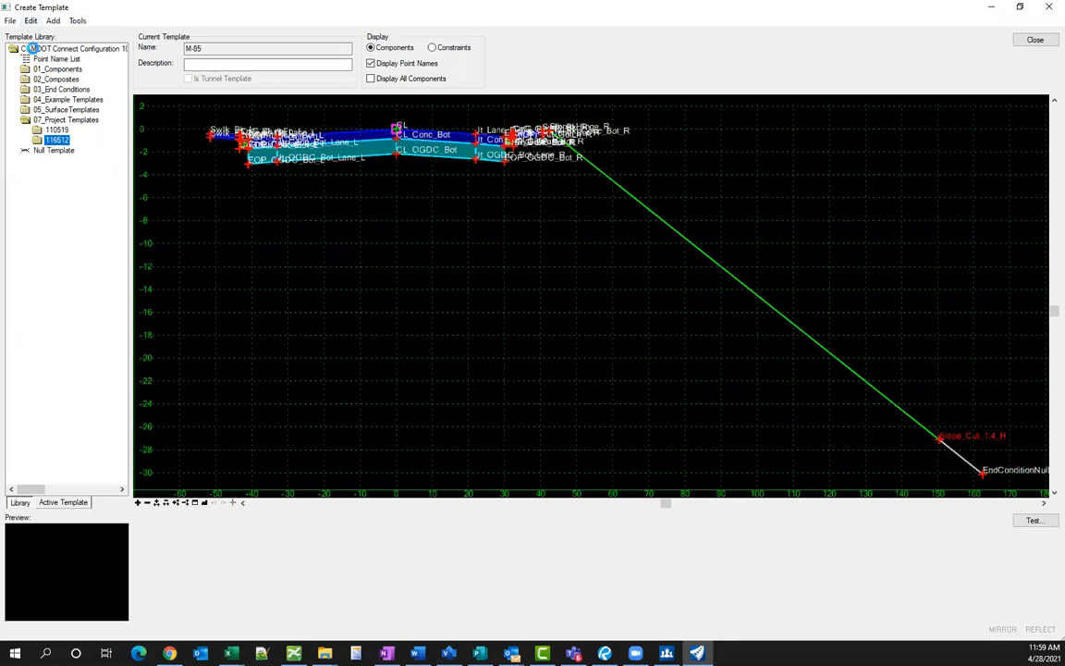
{"action": "left_click", "coordinate": [30, 48]}
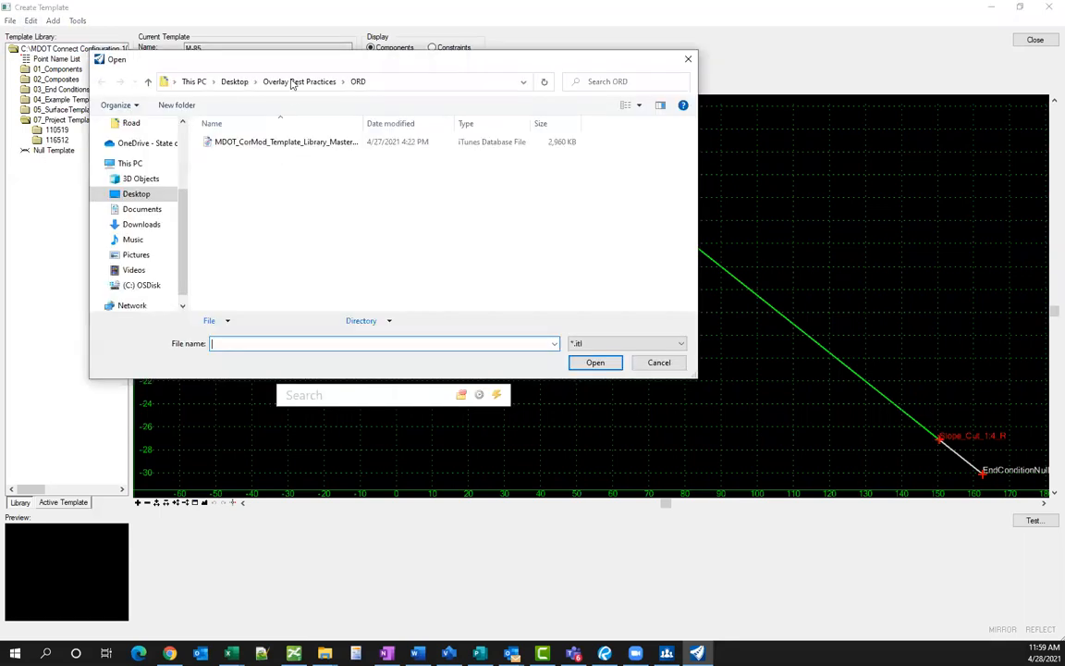
{"action": "left_click", "coordinate": [266, 82]}
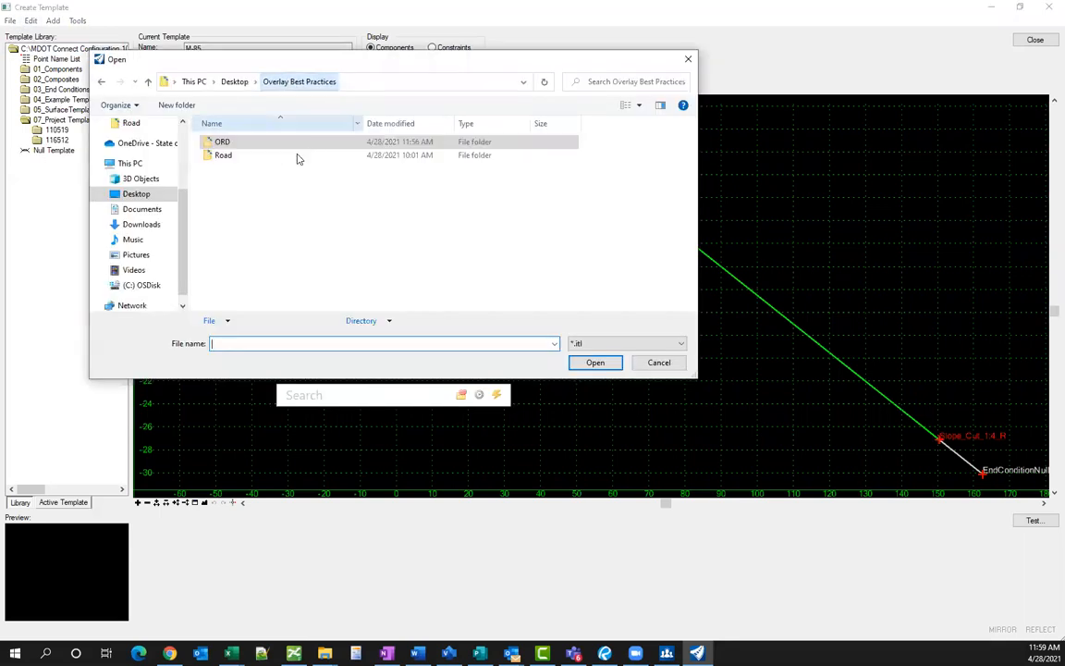
{"action": "double_click", "coordinate": [245, 156]}
{"action": "key", "text": "Escape"}
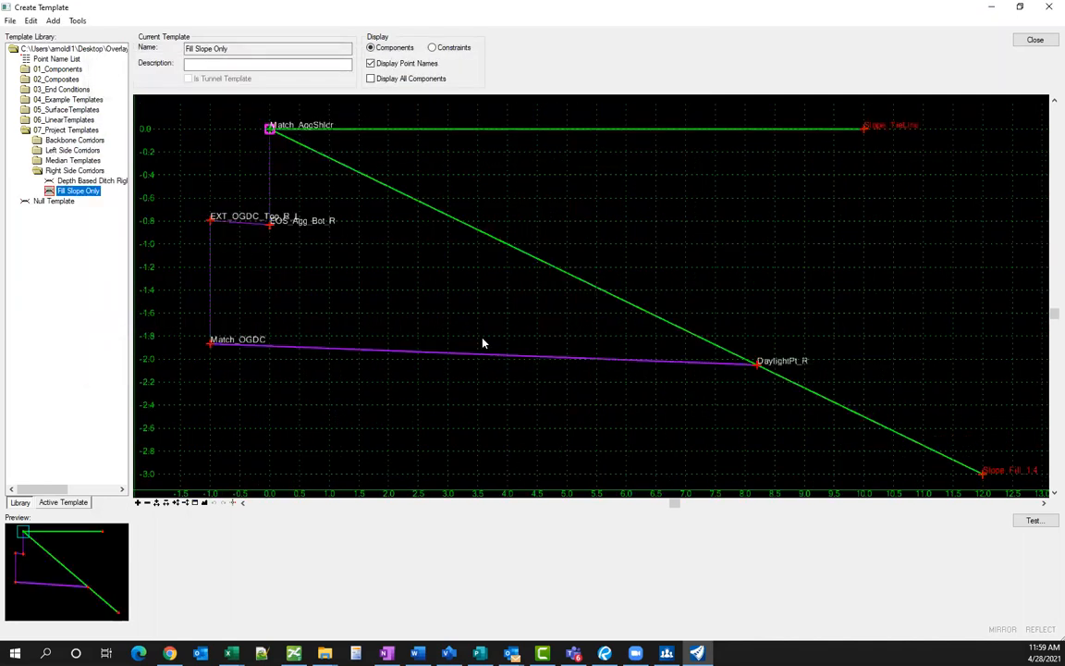
{"action": "scroll", "coordinate": [421, 291], "scroll_direction": "down", "scroll_amount": 3}
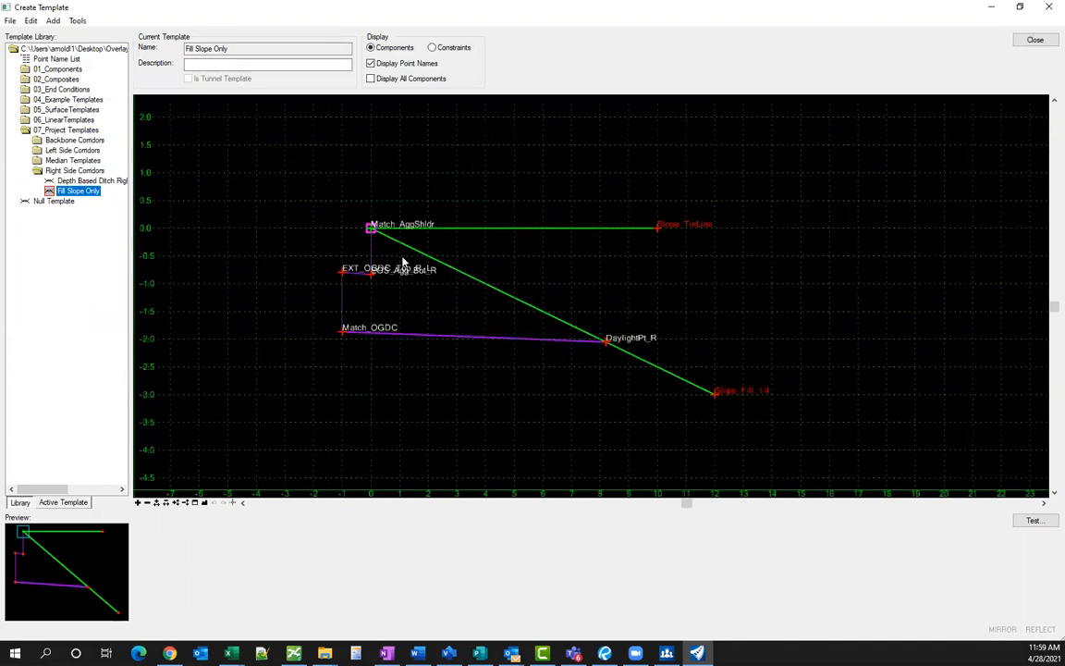
{"action": "scroll", "coordinate": [359, 221], "scroll_direction": "up", "scroll_amount": 1}
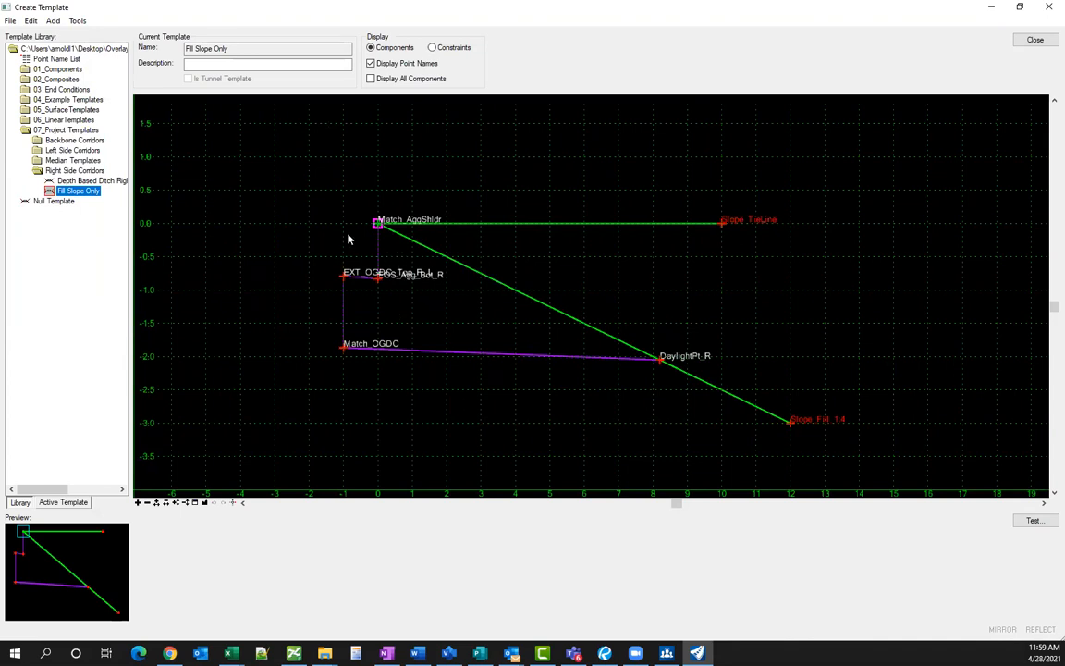
{"action": "scroll", "coordinate": [430, 294], "scroll_direction": "down", "scroll_amount": 1}
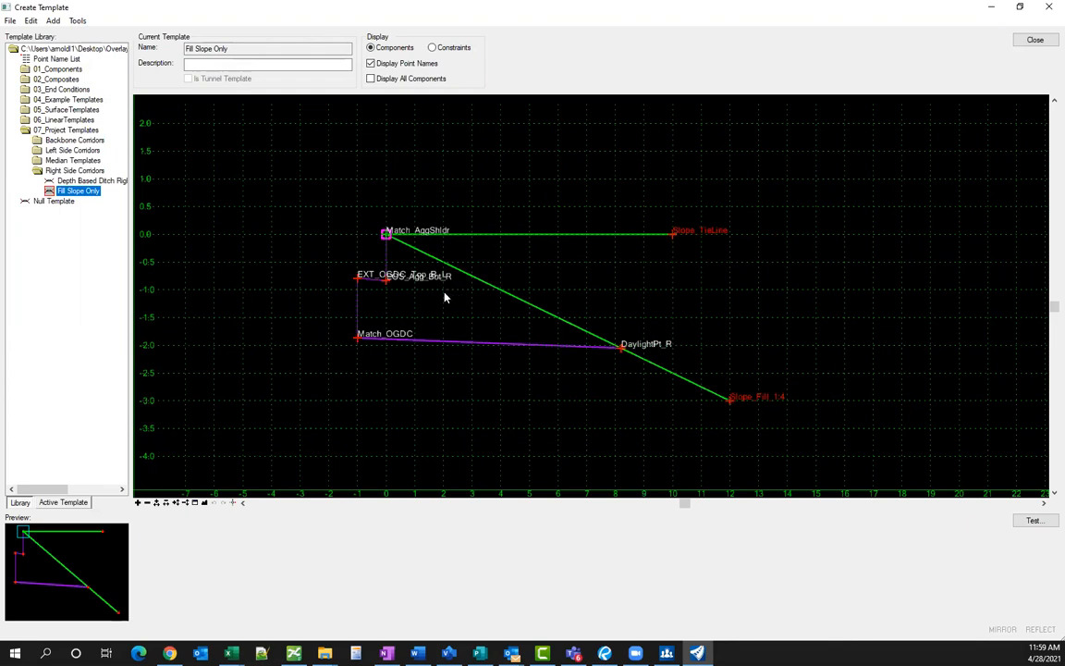
{"action": "middle_click_drag", "start_coordinate": [492, 292], "coordinate": [490, 292]}
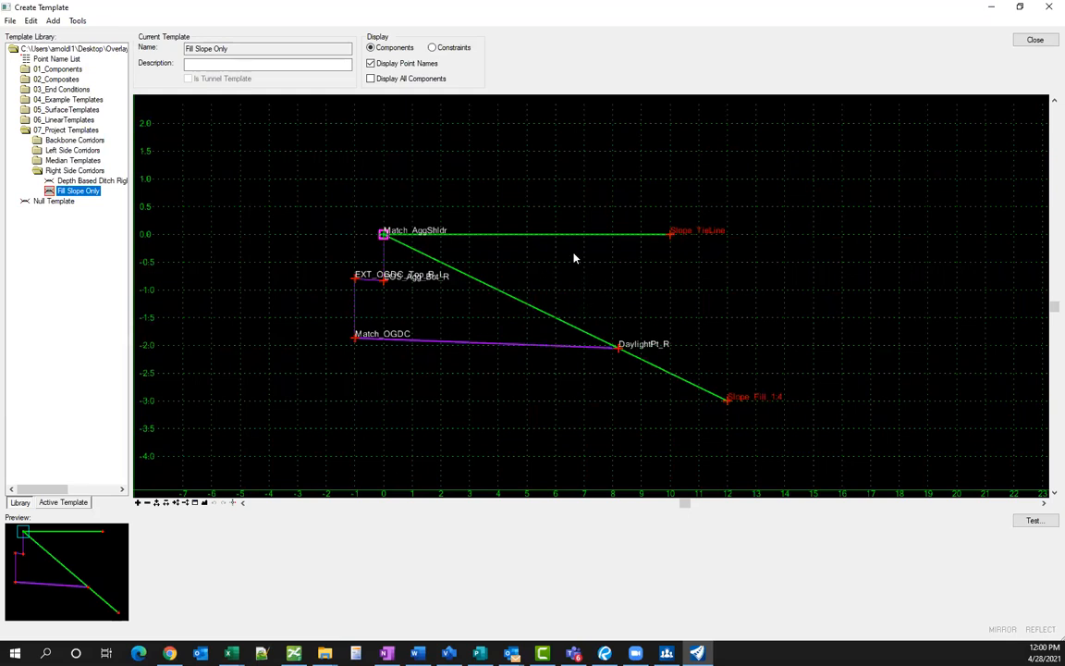
{"action": "mouse_move", "coordinate": [546, 241]}
{"action": "double_click", "coordinate": [63, 71]}
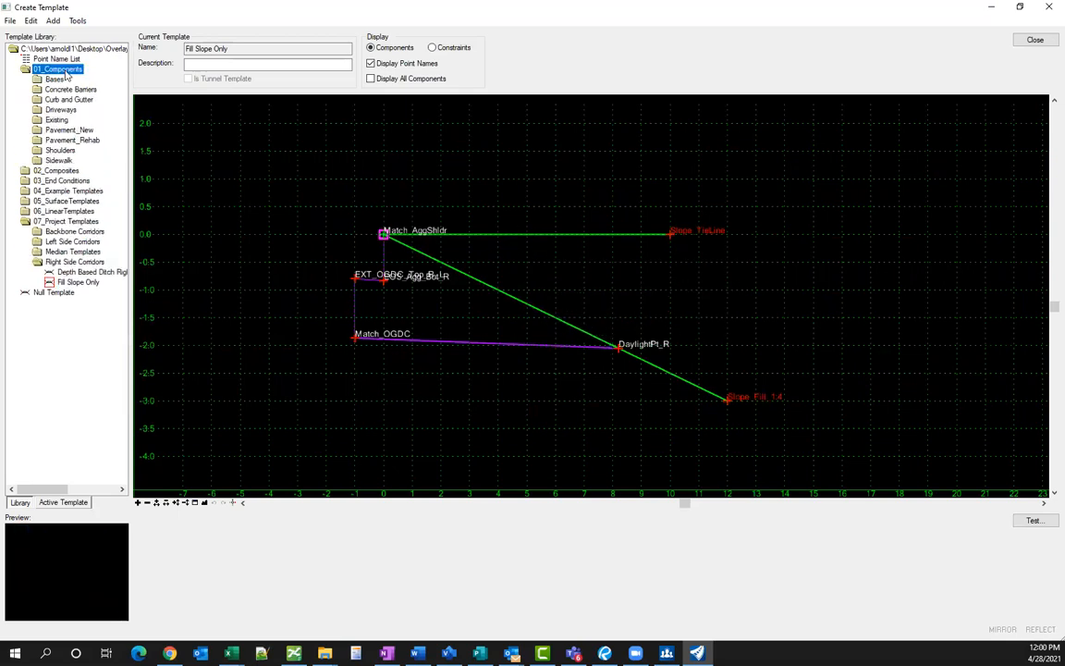
{"action": "left_click", "coordinate": [27, 59]}
{"action": "double_click", "coordinate": [53, 69]}
{"action": "left_click", "coordinate": [56, 91]}
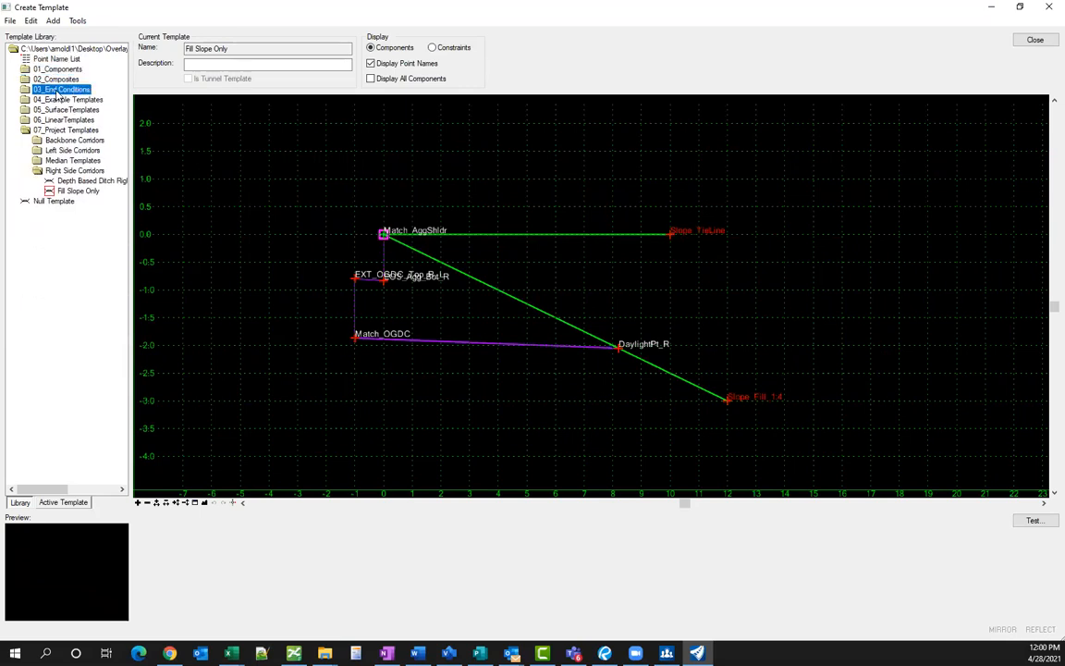
{"action": "double_click", "coordinate": [56, 91]}
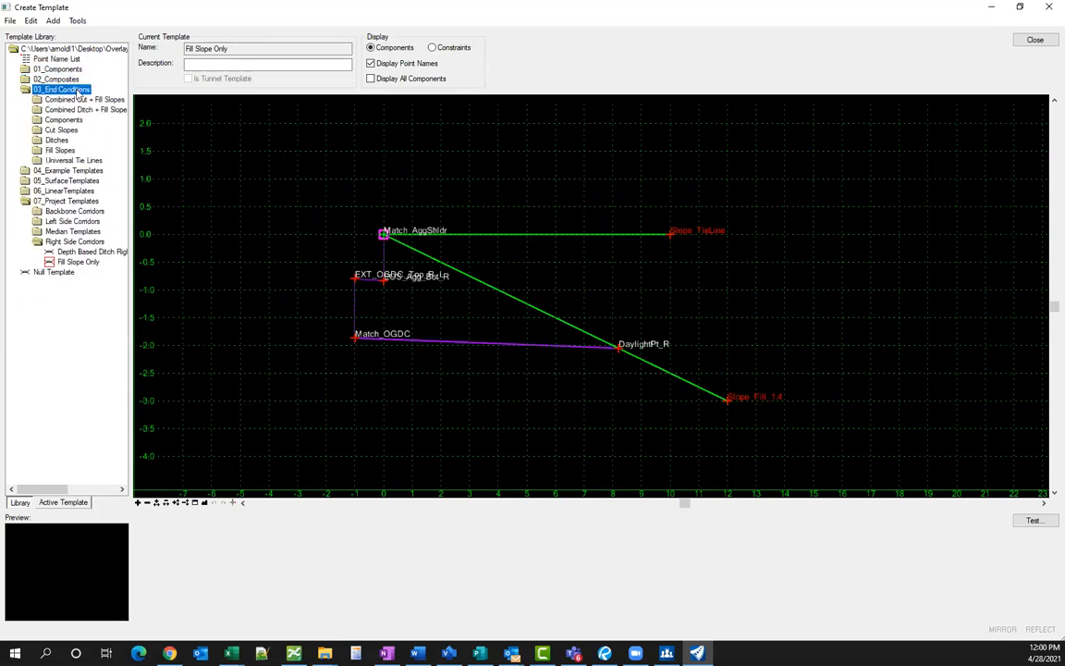
{"action": "double_click", "coordinate": [66, 160]}
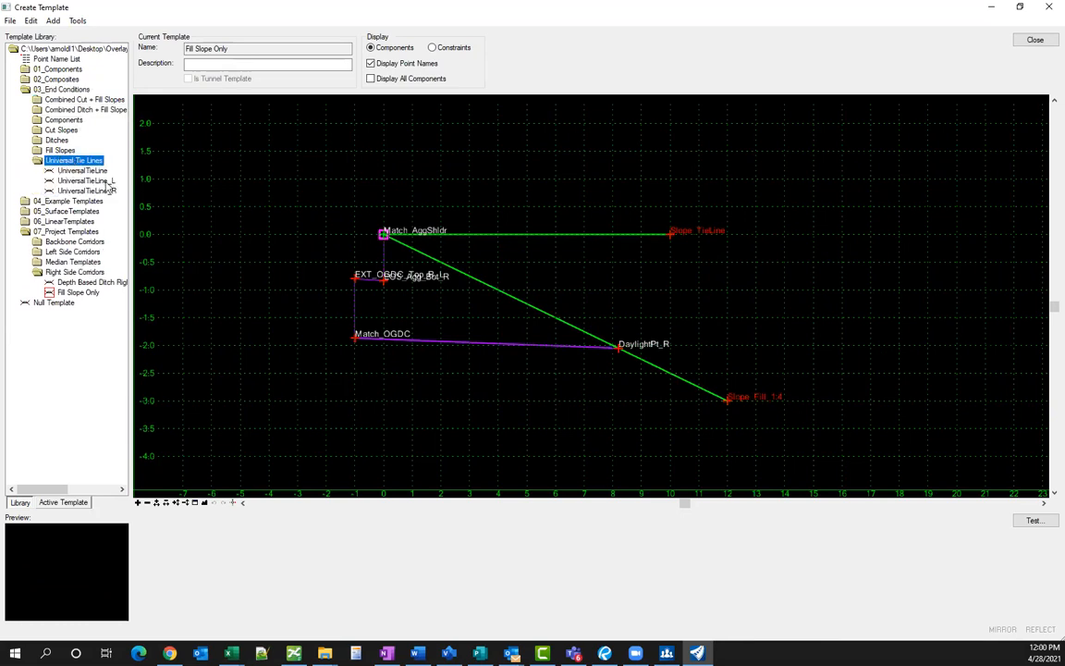
{"action": "left_click", "coordinate": [96, 181]}
{"action": "left_click_drag", "start_coordinate": [96, 182], "coordinate": [504, 168]}
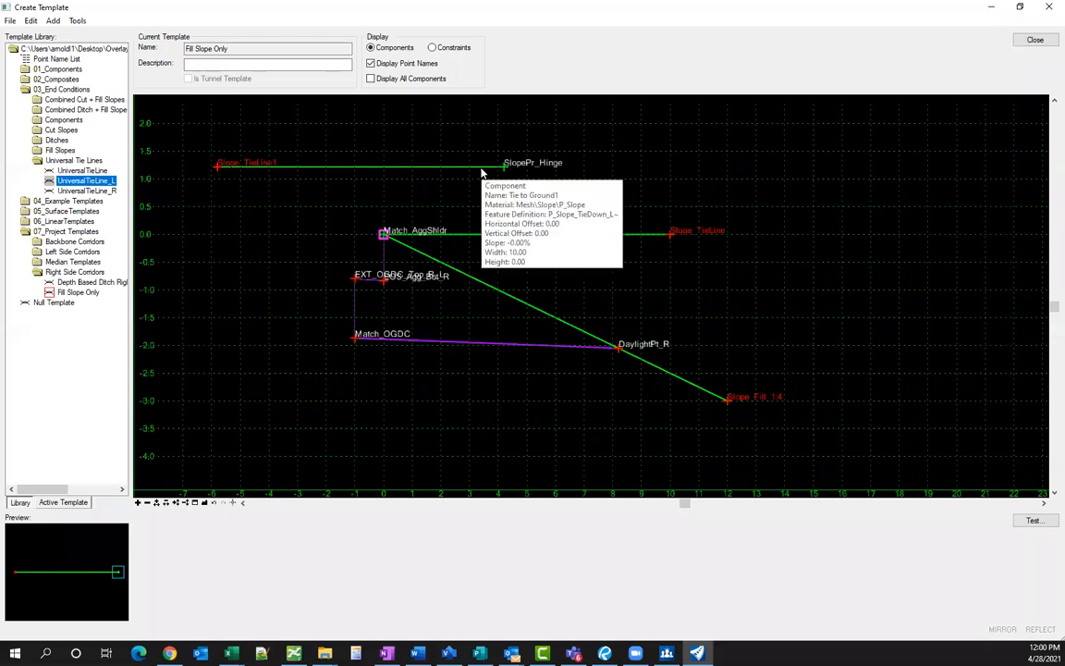
{"action": "key", "text": "ctrl+z"}
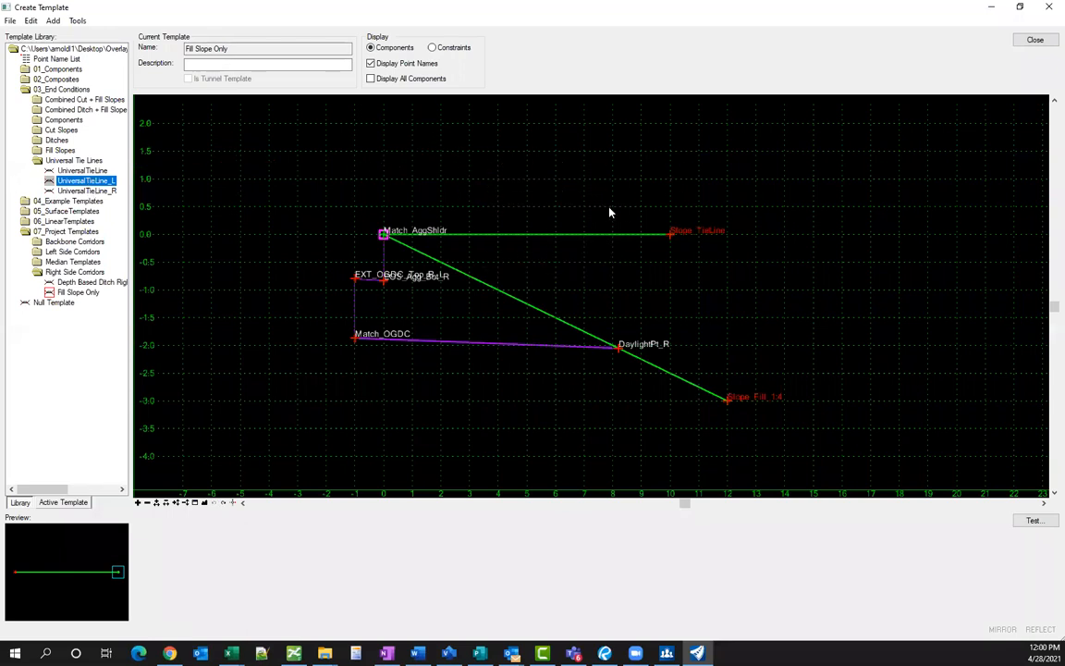
{"action": "left_click", "coordinate": [540, 235]}
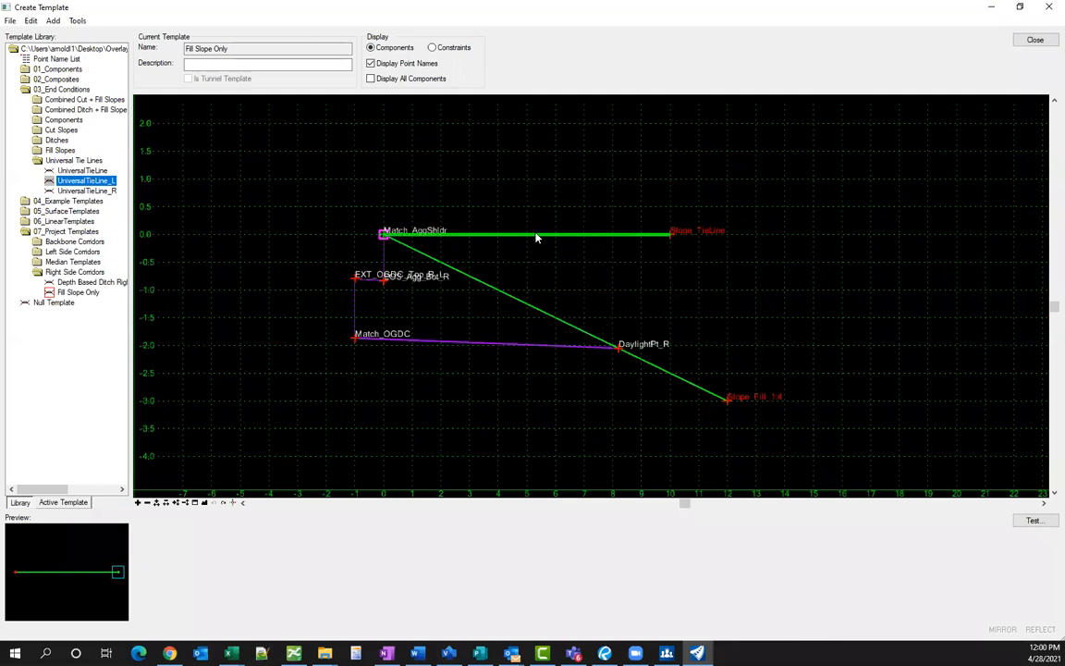
{"action": "double_click", "coordinate": [532, 237]}
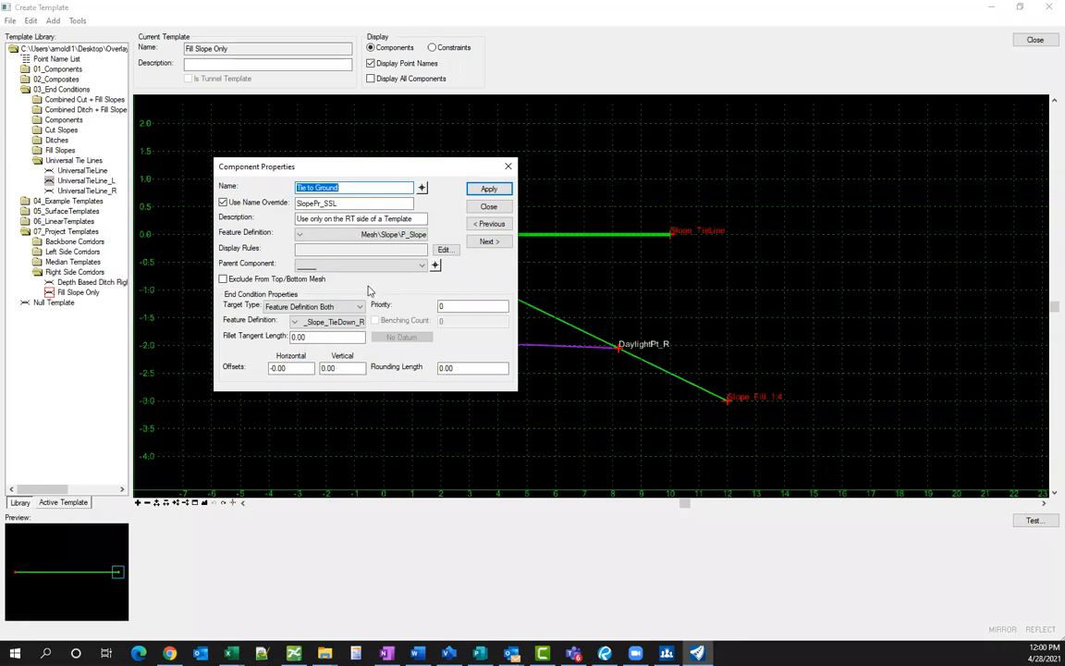
- Check the Tie to Ground target type options and close its properties unchanged
{"action": "left_click", "coordinate": [301, 307]}
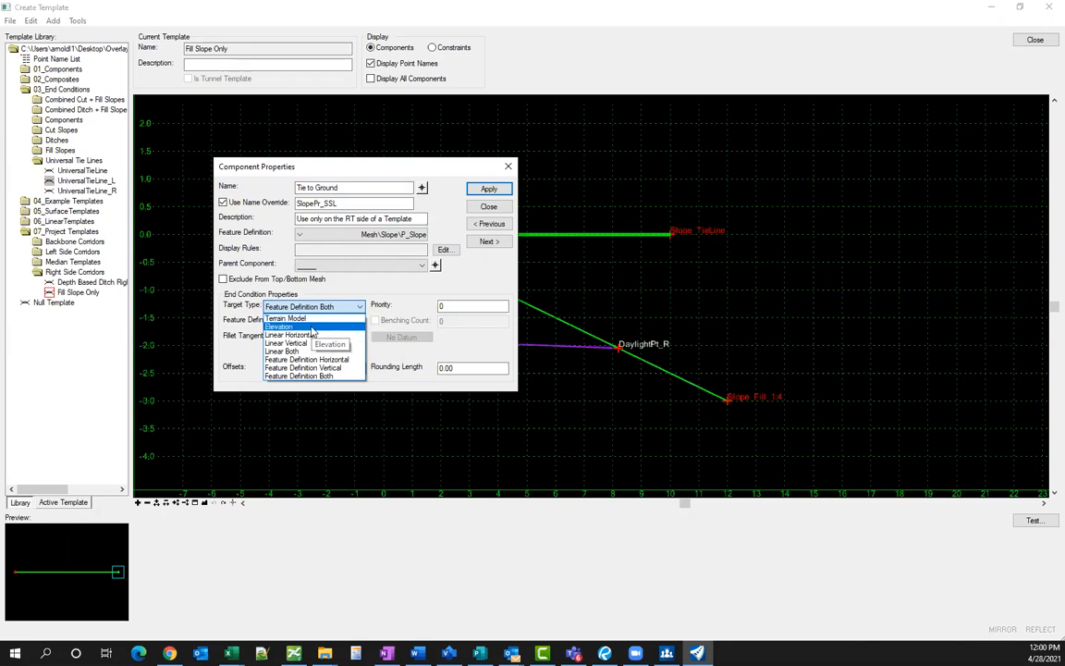
{"action": "left_click", "coordinate": [488, 211]}
{"action": "left_click", "coordinate": [488, 211]}
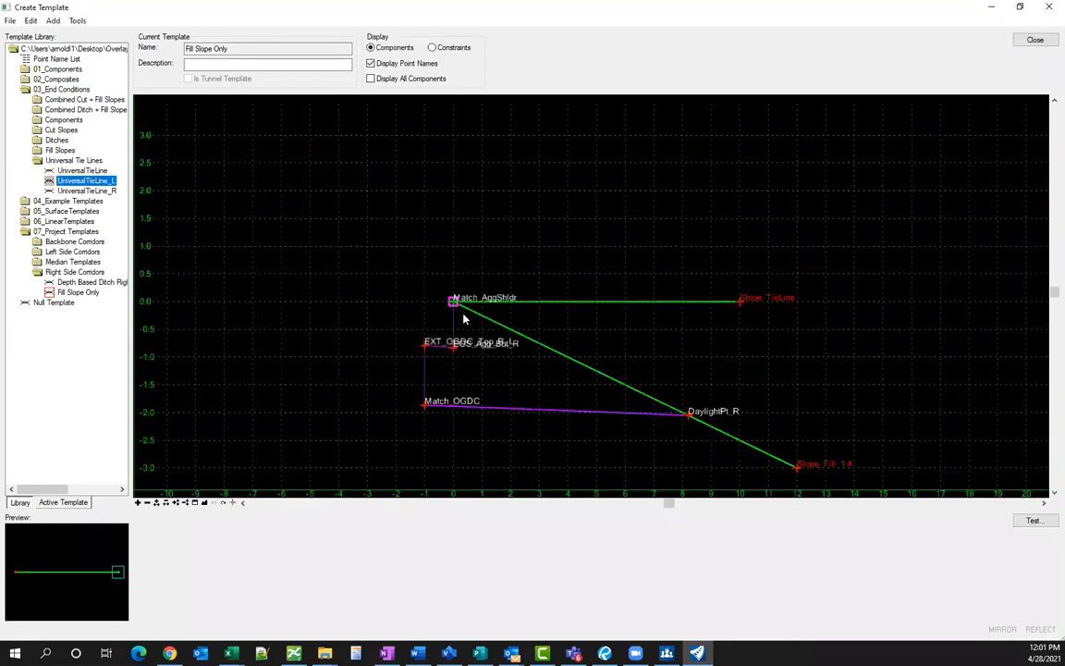
{"action": "scroll", "coordinate": [412, 295], "scroll_direction": "down", "scroll_amount": 1}
{"action": "scroll", "coordinate": [581, 368], "scroll_direction": "up", "scroll_amount": 1}
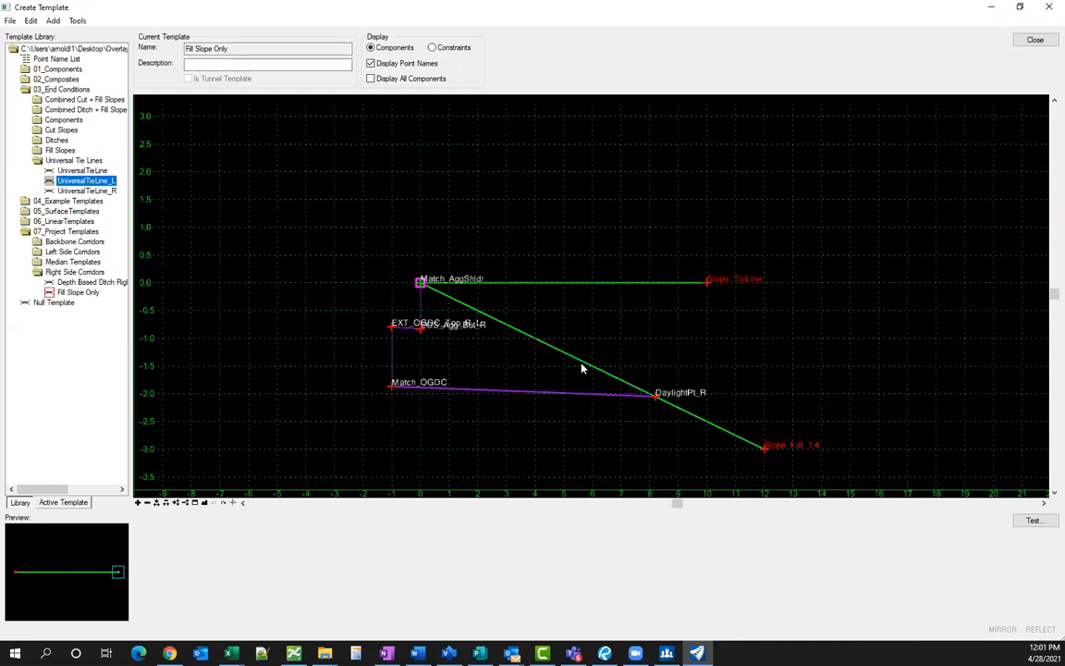
- Keep Tie to Ground's target type as Feature Definition Both, then close Create Template without saving
{"action": "double_click", "coordinate": [568, 283]}
{"action": "left_click", "coordinate": [314, 306]}
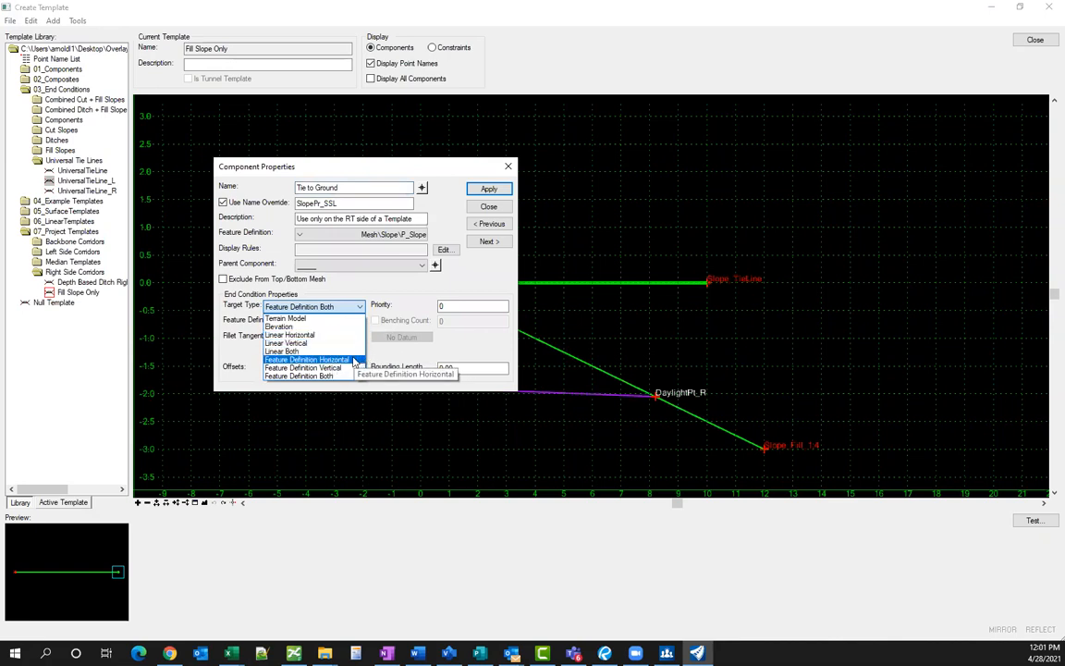
{"action": "left_click", "coordinate": [474, 344]}
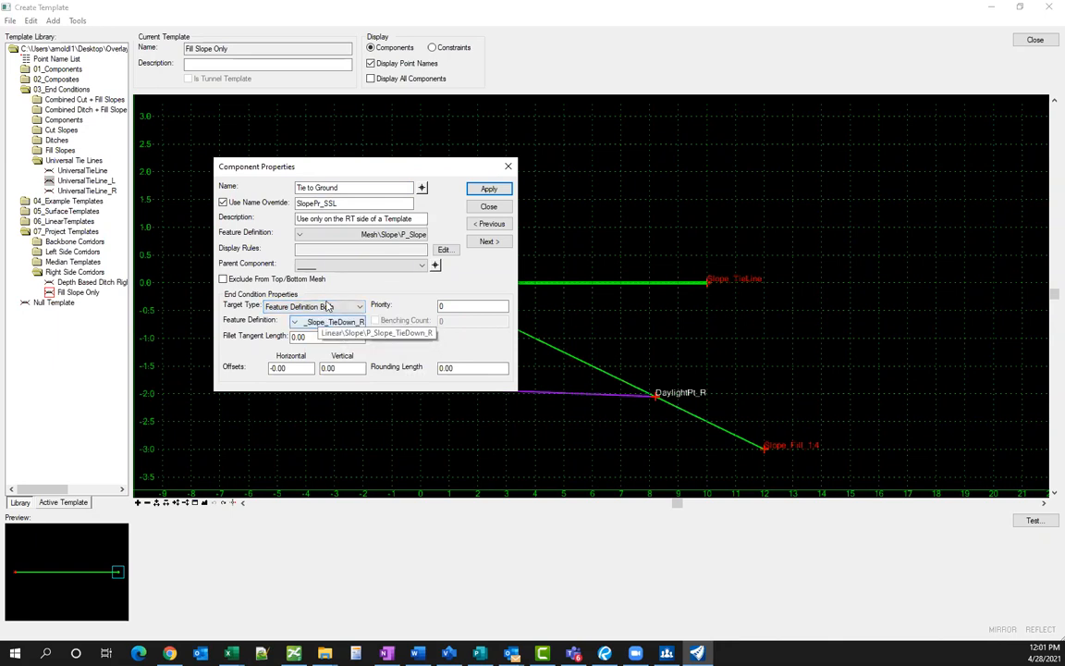
{"action": "left_click", "coordinate": [489, 206]}
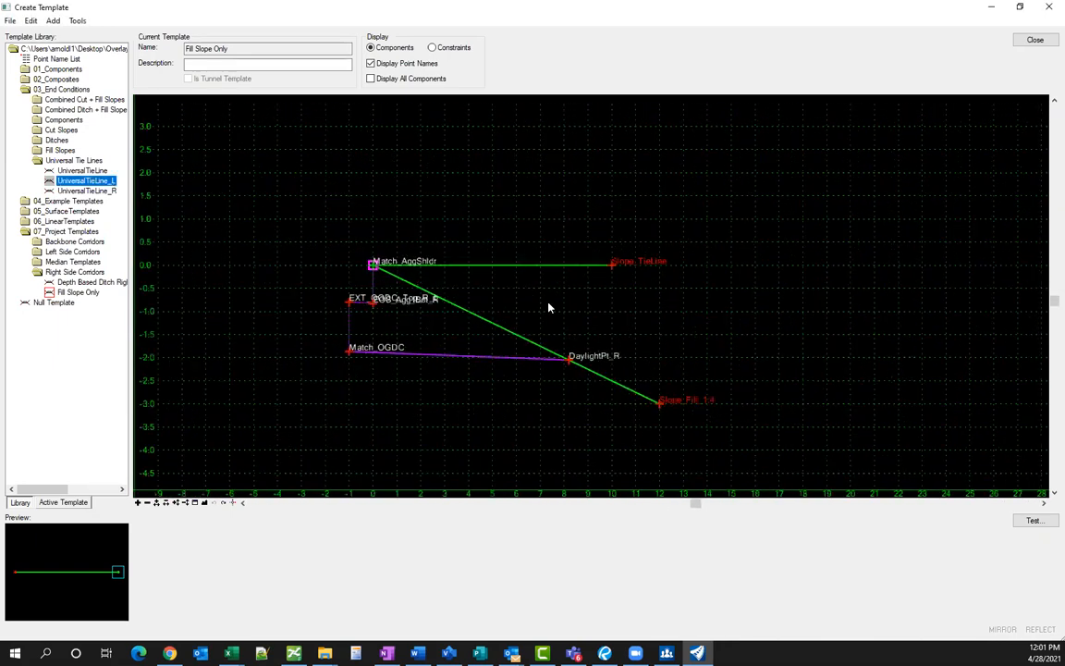
{"action": "left_click", "coordinate": [1034, 40]}
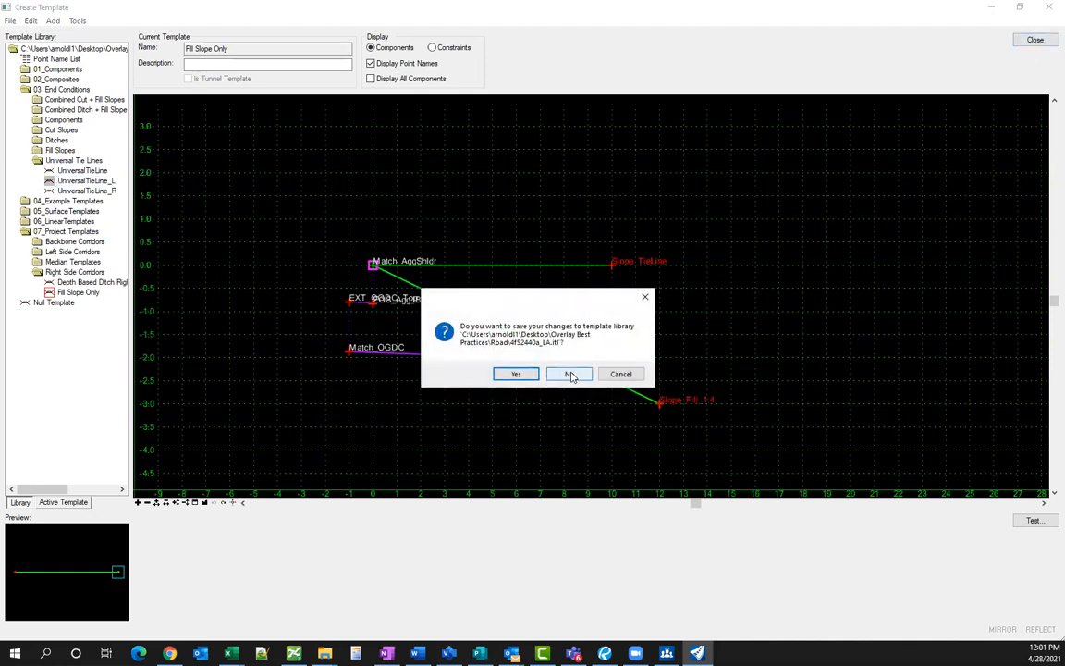
{"action": "left_click", "coordinate": [516, 373]}
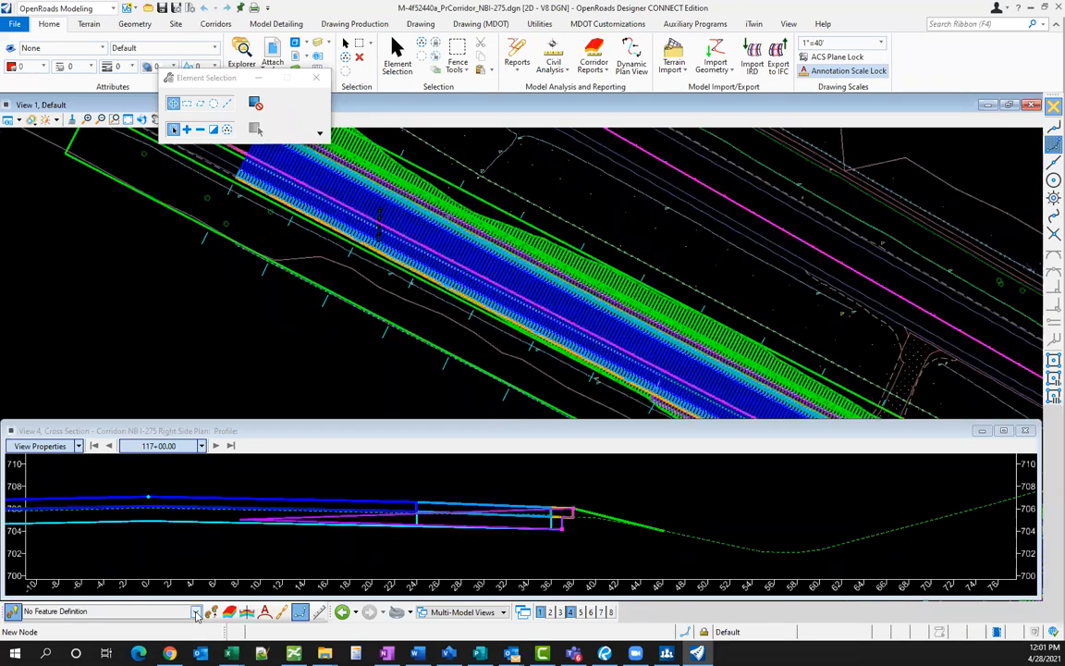
- Set the active feature definition to P_Slope_TieDown_R under Linear > Slope
{"action": "left_click", "coordinate": [196, 612]}
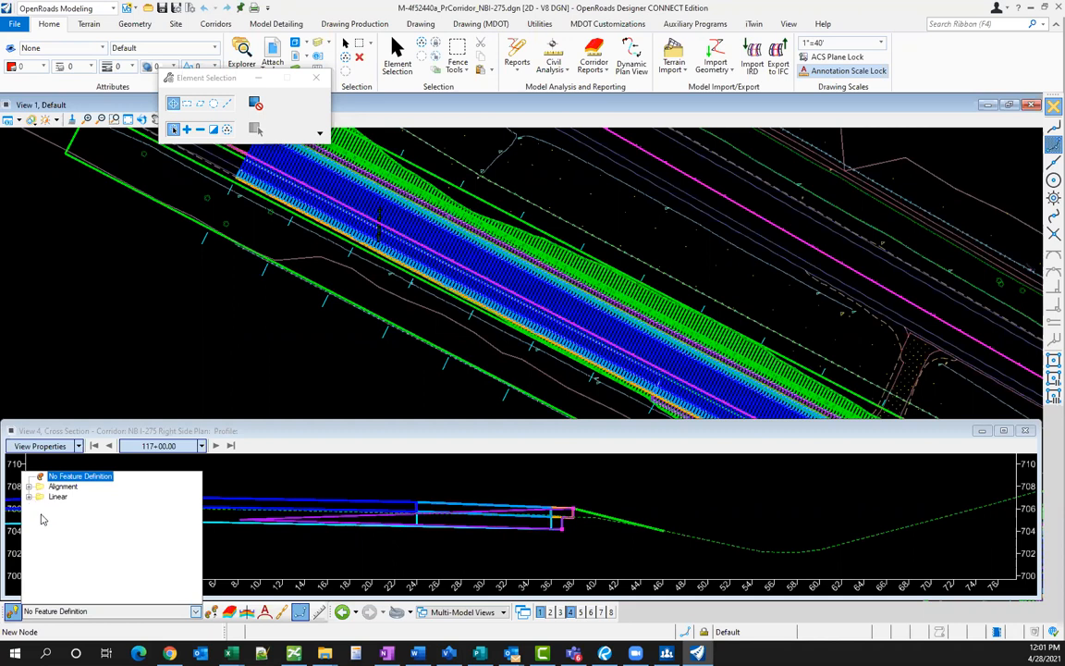
{"action": "left_click", "coordinate": [29, 497]}
{"action": "left_click", "coordinate": [40, 568]}
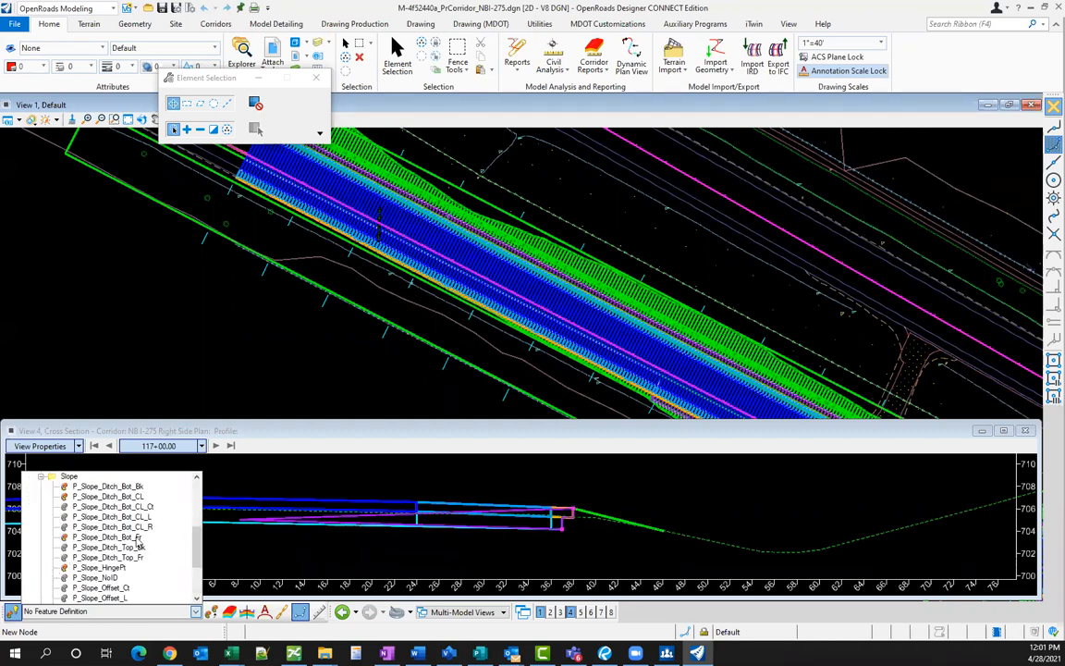
{"action": "scroll", "coordinate": [140, 561], "scroll_direction": "down", "scroll_amount": 2}
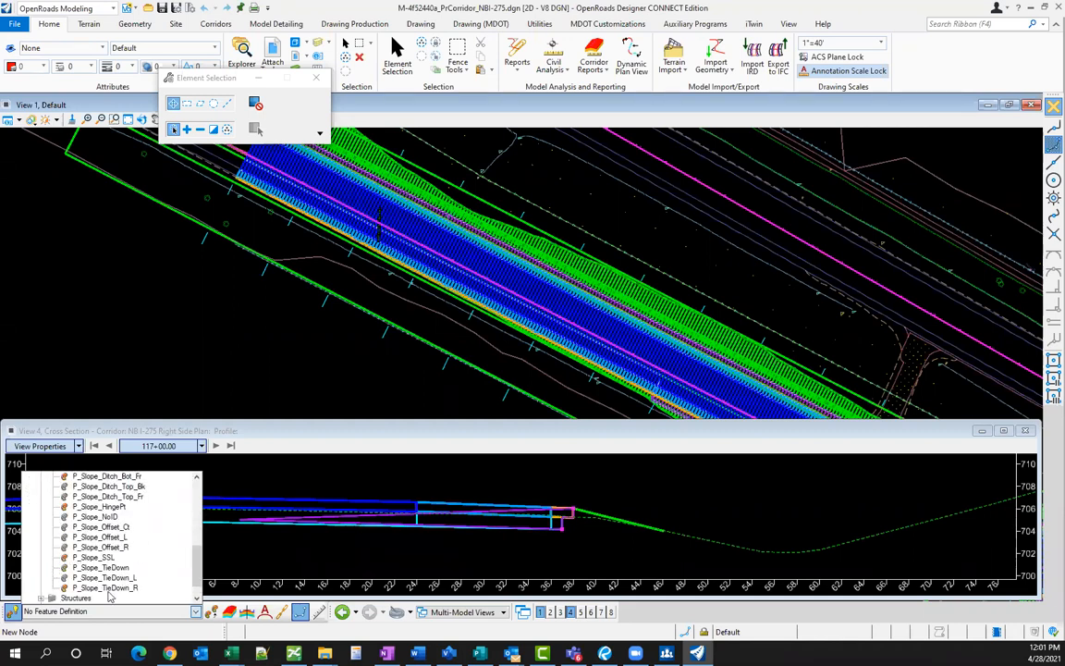
{"action": "left_click", "coordinate": [108, 593]}
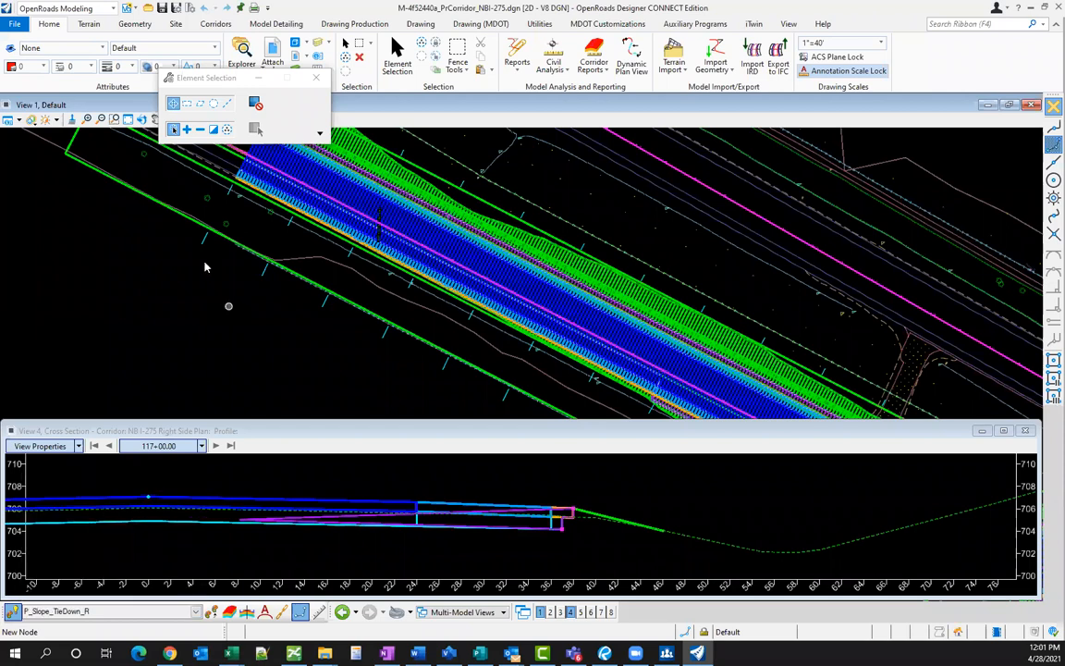
{"action": "scroll", "coordinate": [235, 169], "scroll_direction": "down", "scroll_amount": 1}
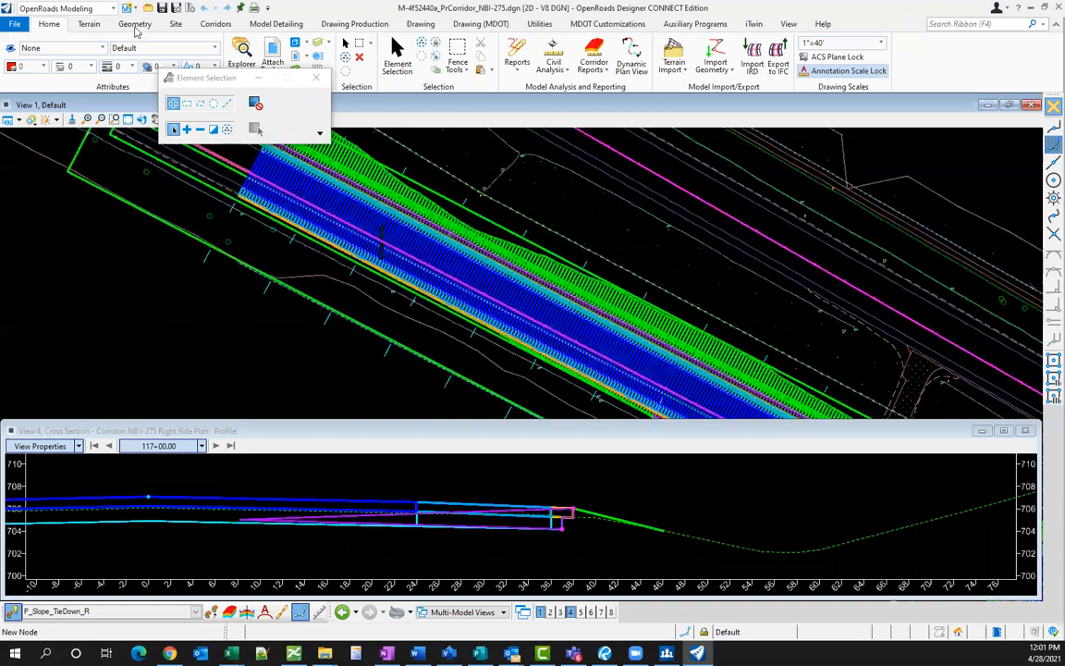
{"action": "left_click", "coordinate": [135, 25]}
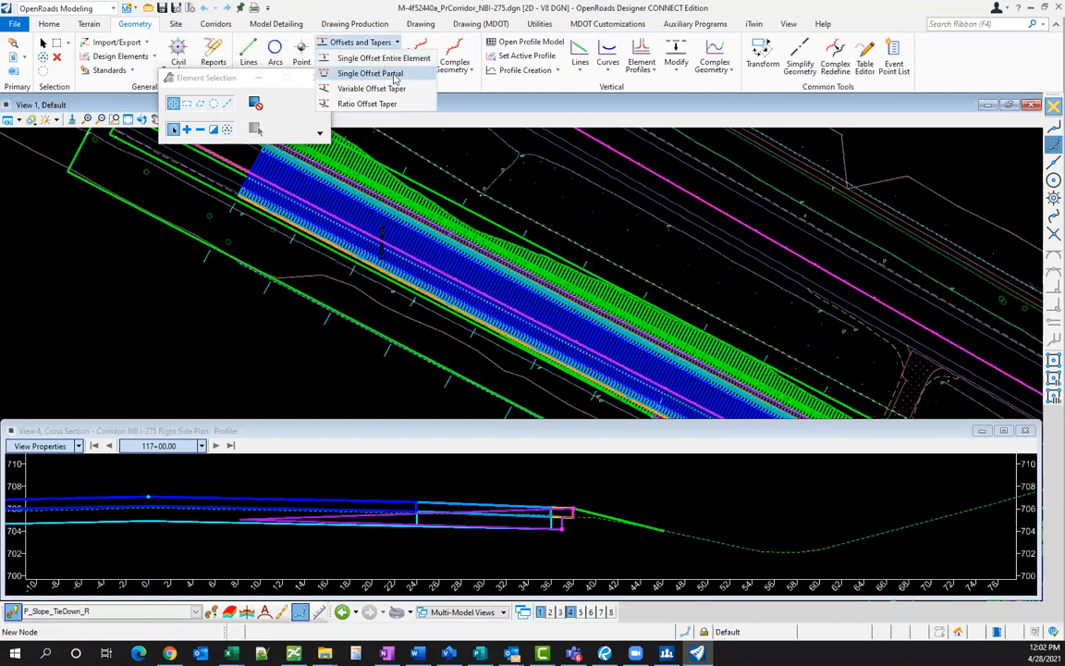
- Draw a 50.00 partial offset of the pink alignment from 109+81.15 to 117+05.00, no mirror
{"action": "left_click", "coordinate": [396, 75]}
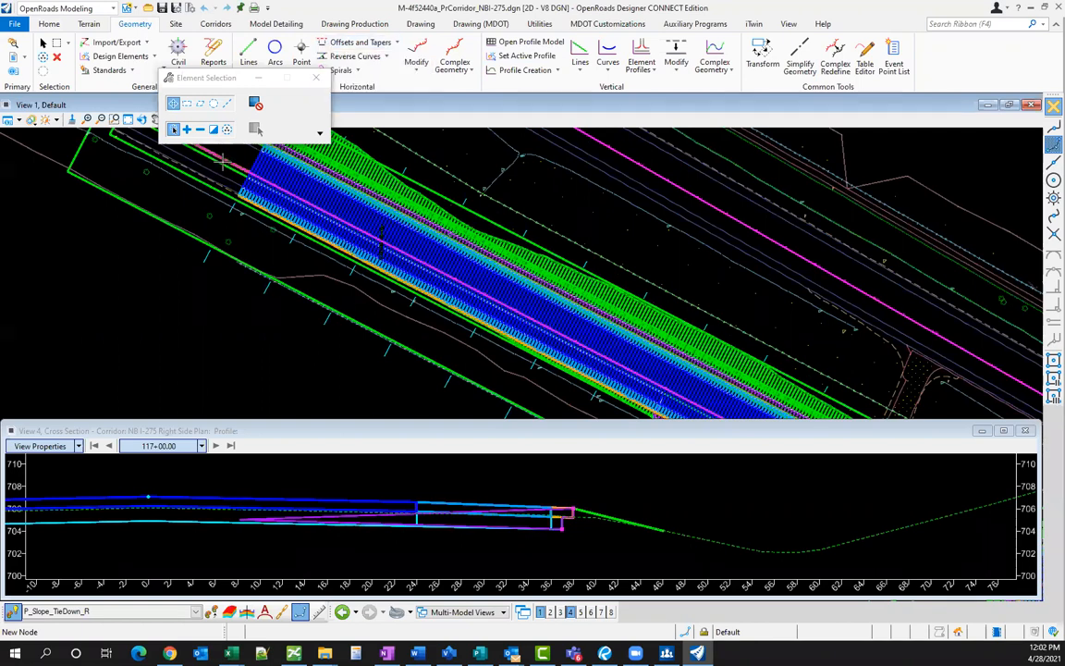
{"action": "scroll", "coordinate": [220, 161], "scroll_direction": "up", "scroll_amount": 2}
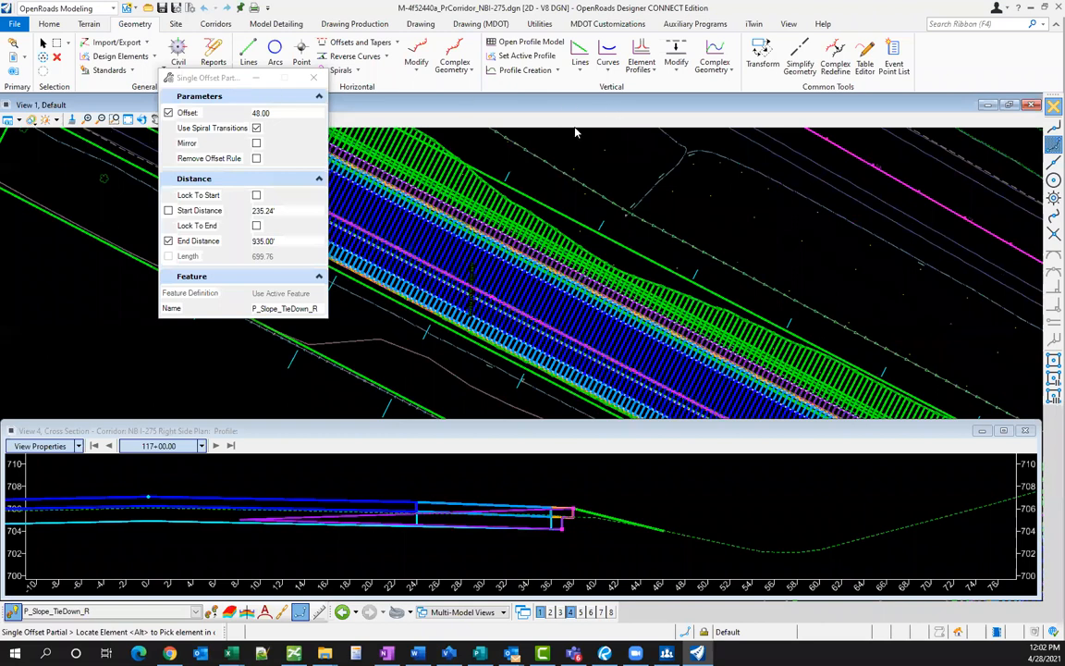
{"action": "scroll", "coordinate": [220, 156], "scroll_direction": "up", "scroll_amount": 3}
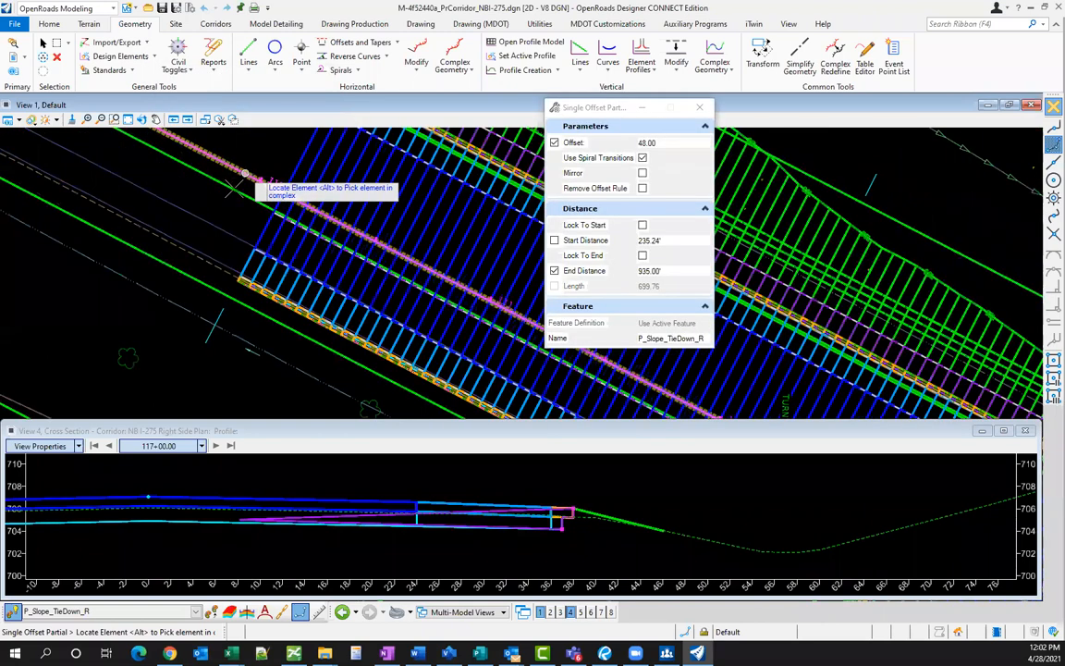
{"action": "left_click", "coordinate": [246, 172]}
{"action": "scroll", "coordinate": [236, 187], "scroll_direction": "down", "scroll_amount": 3}
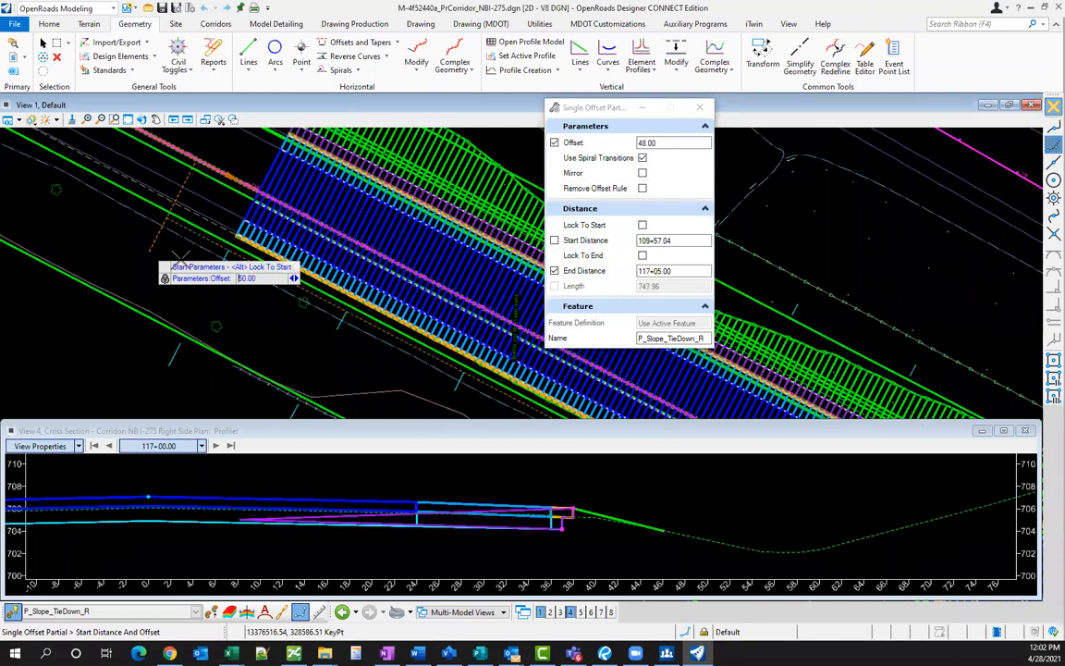
{"action": "left_click", "coordinate": [158, 232]}
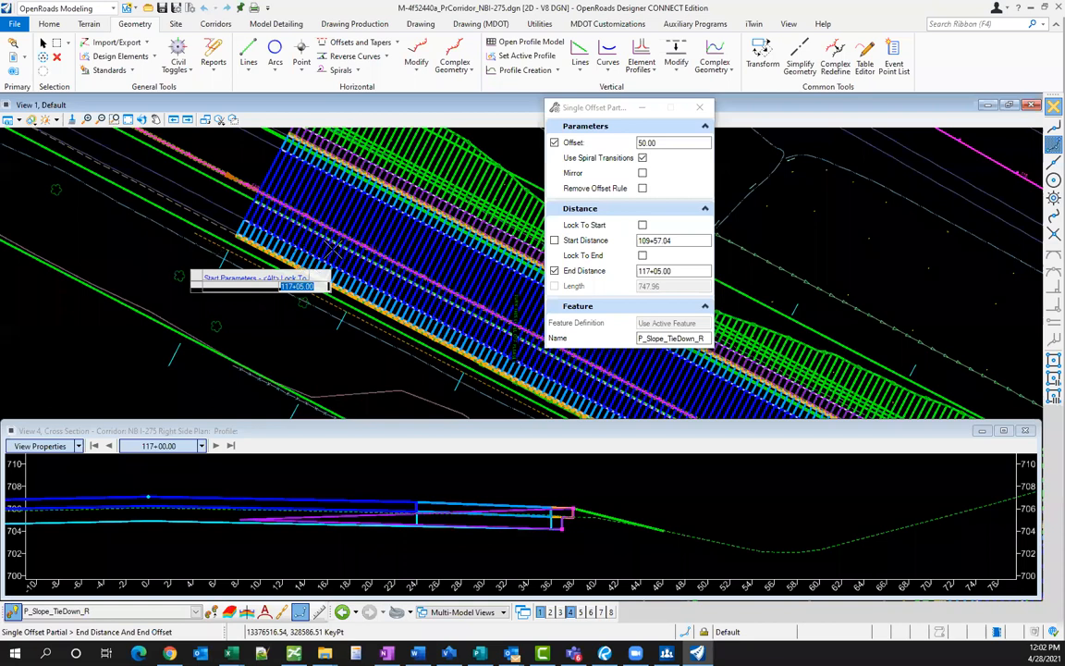
{"action": "scroll", "coordinate": [298, 226], "scroll_direction": "up", "scroll_amount": 1}
{"action": "scroll", "coordinate": [289, 235], "scroll_direction": "down", "scroll_amount": 2}
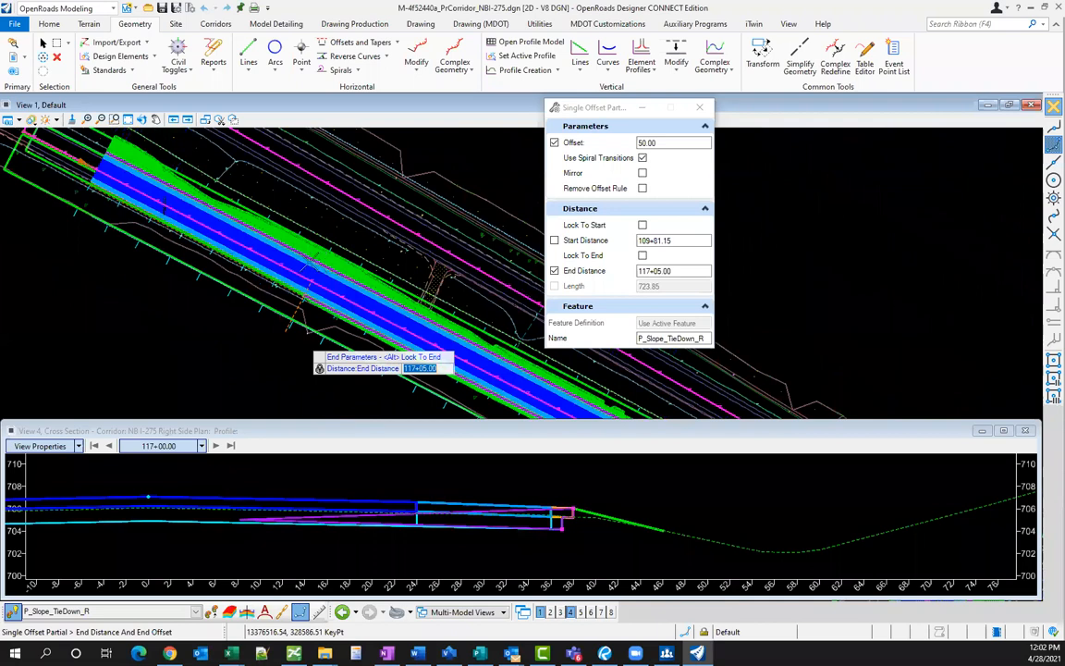
{"action": "scroll", "coordinate": [277, 235], "scroll_direction": "up", "scroll_amount": 2}
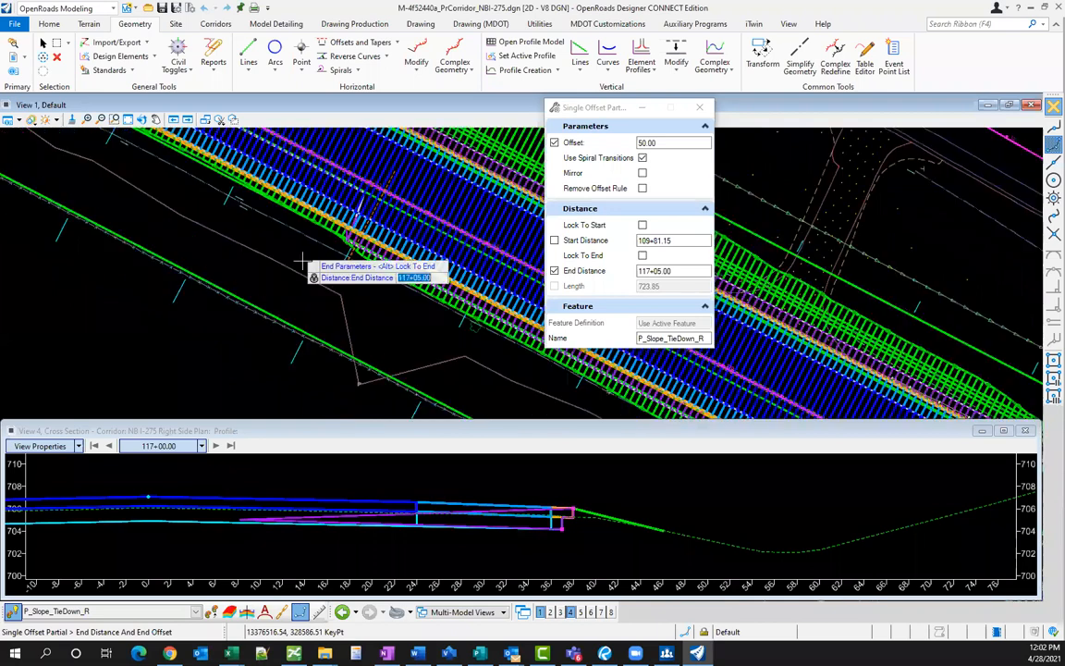
{"action": "scroll", "coordinate": [311, 214], "scroll_direction": "up", "scroll_amount": 2}
{"action": "left_click", "coordinate": [319, 213]}
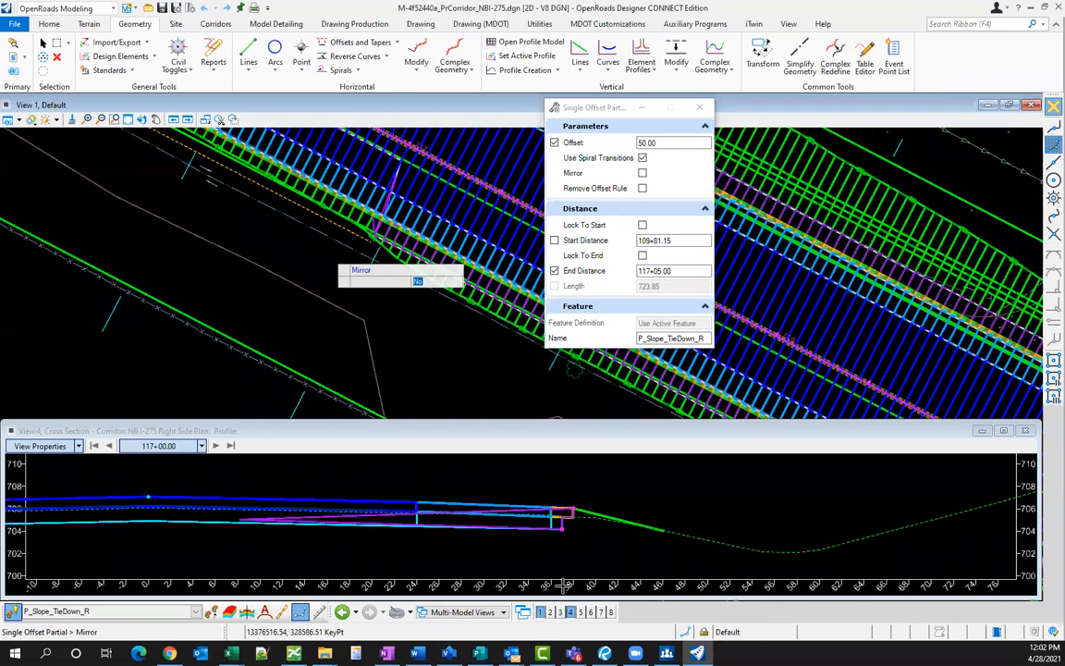
{"action": "key", "text": "Escape"}
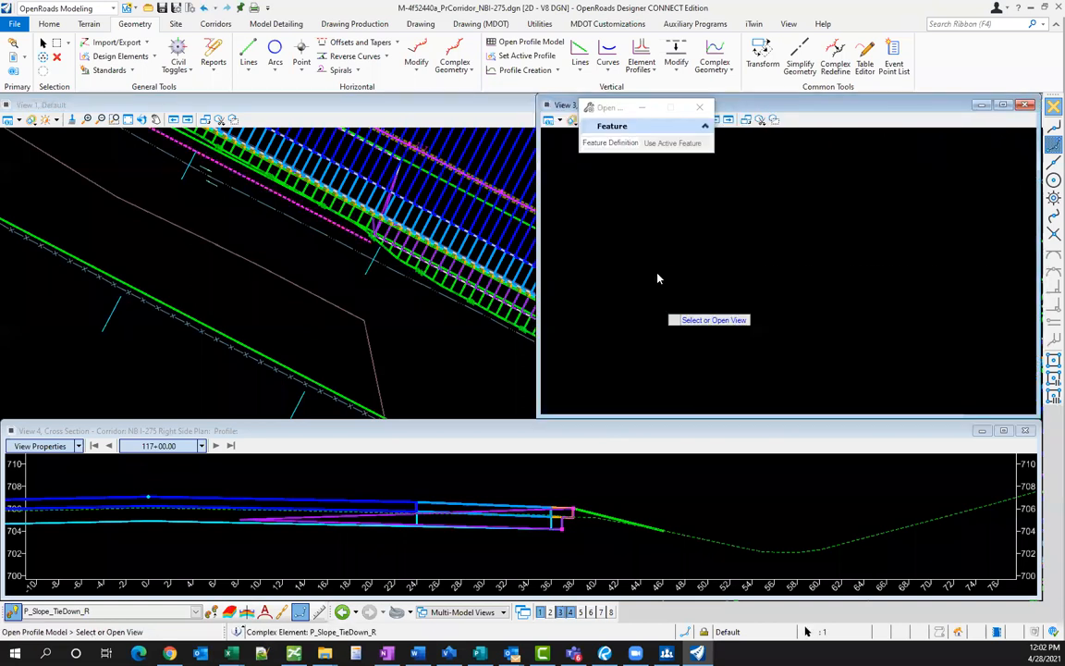
- Make the new tie-down line's ground profile its active profile
{"action": "left_click", "coordinate": [658, 274]}
{"action": "left_click", "coordinate": [659, 274]}
{"action": "left_click", "coordinate": [692, 268]}
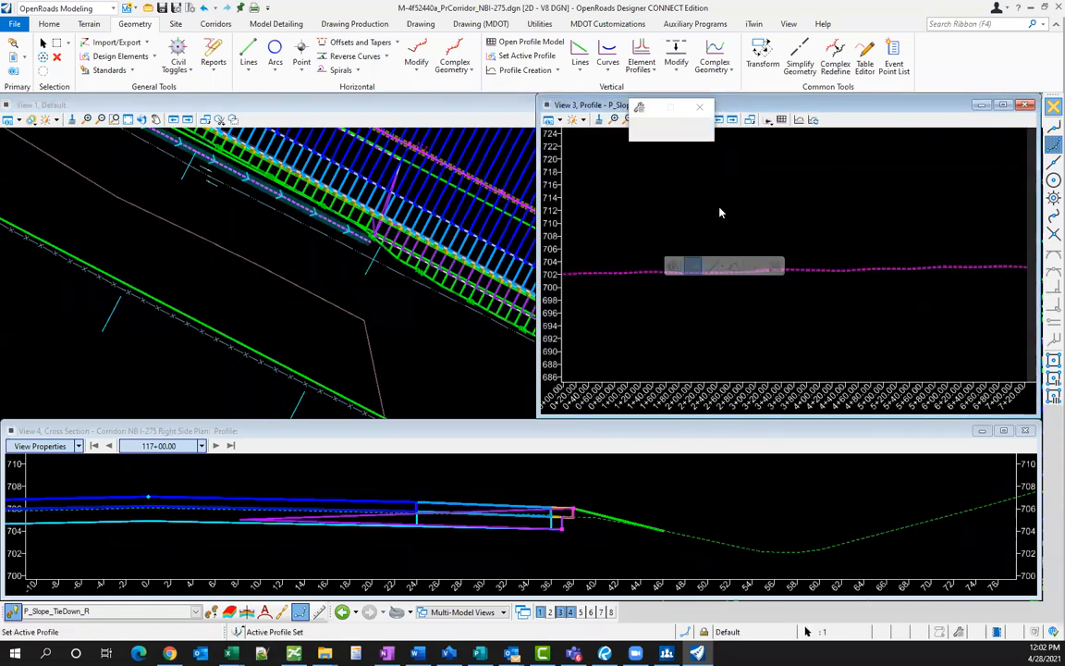
{"action": "left_click", "coordinate": [289, 279]}
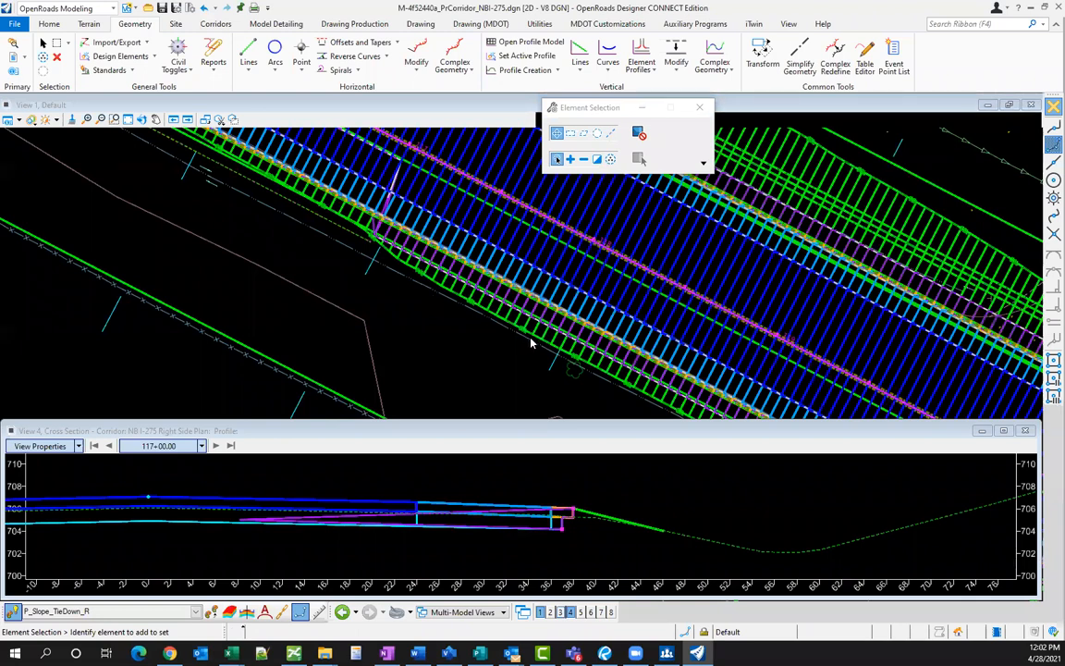
- Add the tie-down line as a corridor reference to NB I-275 Right Side
{"action": "left_click", "coordinate": [267, 201]}
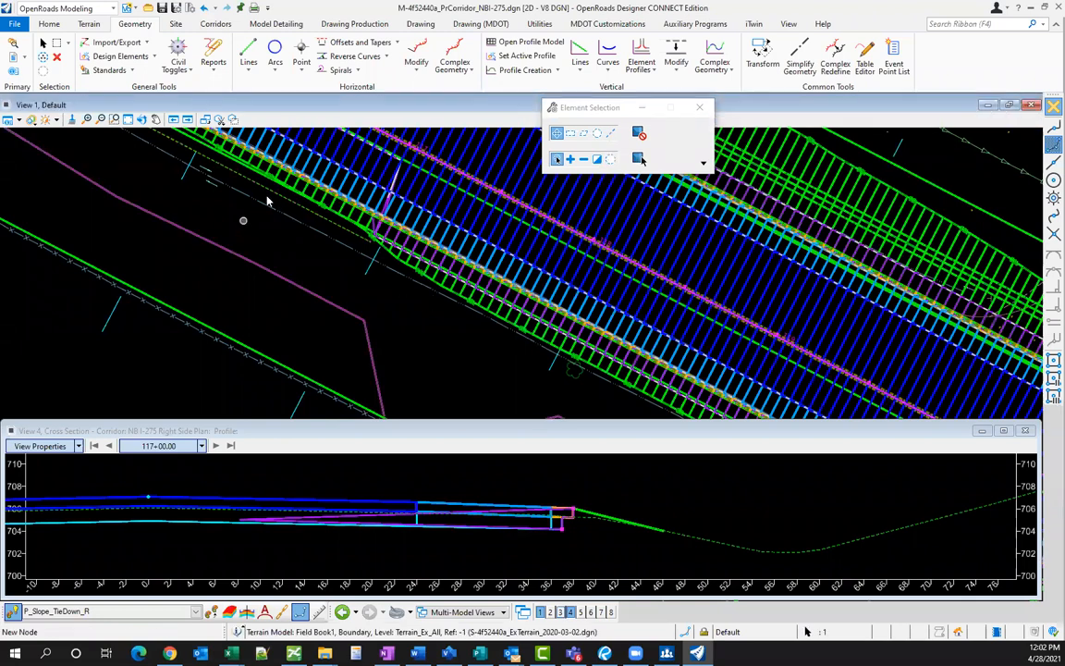
{"action": "scroll", "coordinate": [267, 200], "scroll_direction": "down", "scroll_amount": 2}
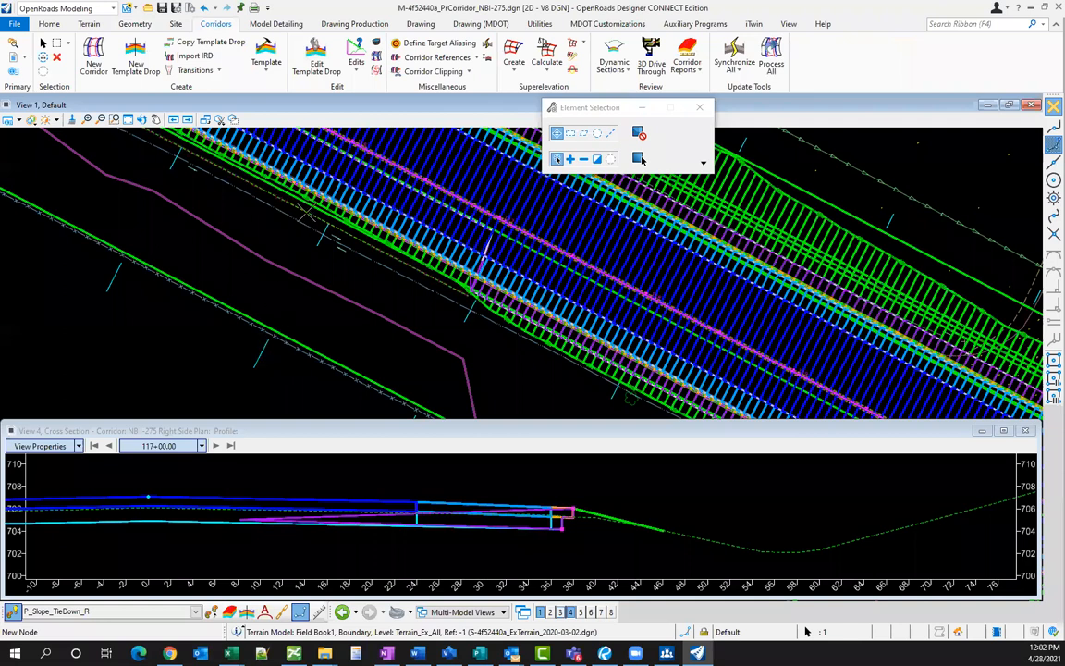
{"action": "left_click", "coordinate": [259, 359]}
{"action": "left_click", "coordinate": [307, 212]}
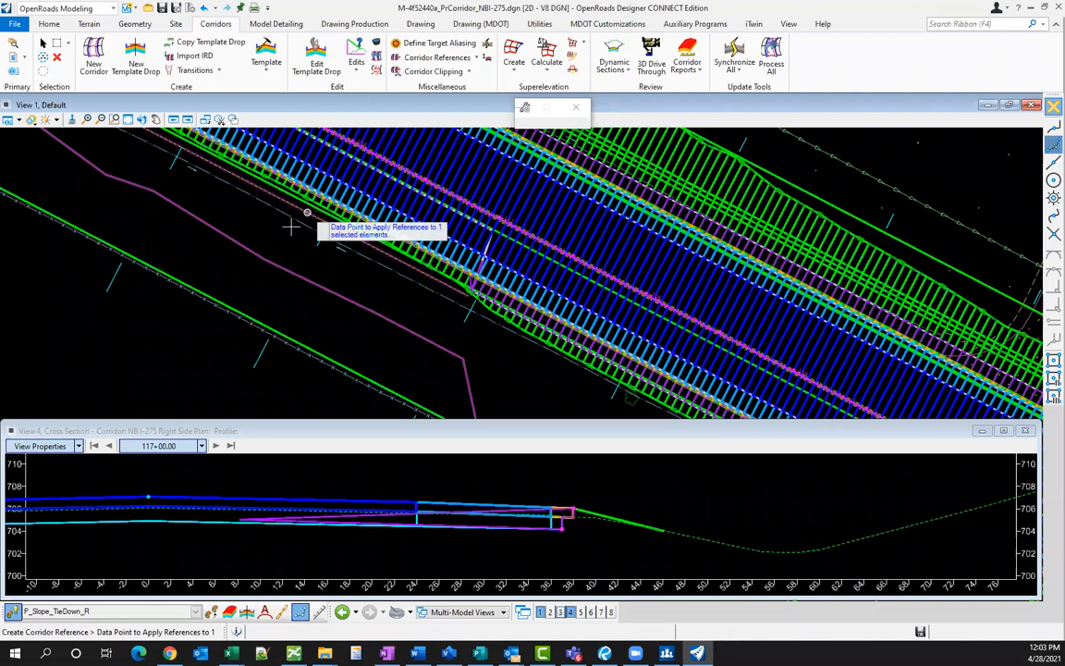
{"action": "left_click", "coordinate": [266, 207]}
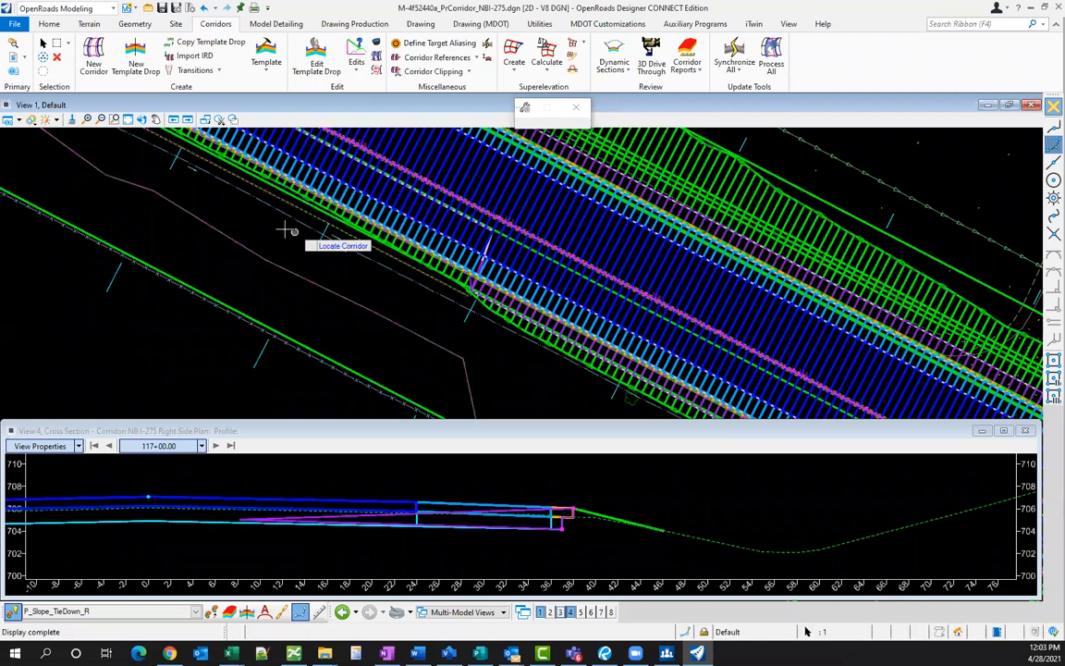
{"action": "scroll", "coordinate": [301, 209], "scroll_direction": "up", "scroll_amount": 1}
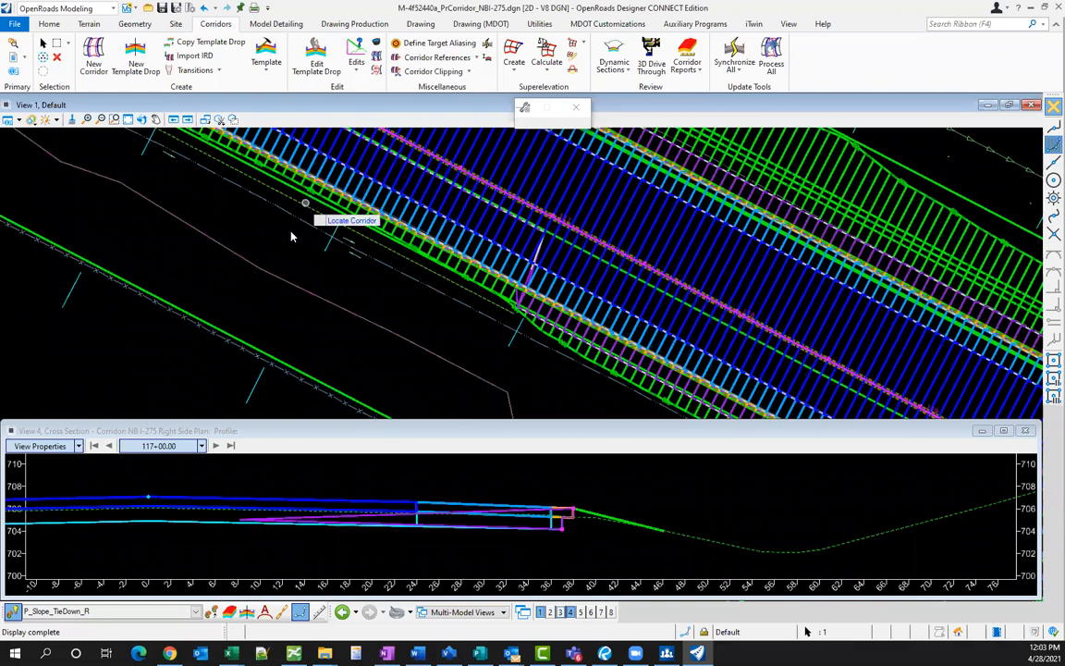
{"action": "key", "text": "Escape"}
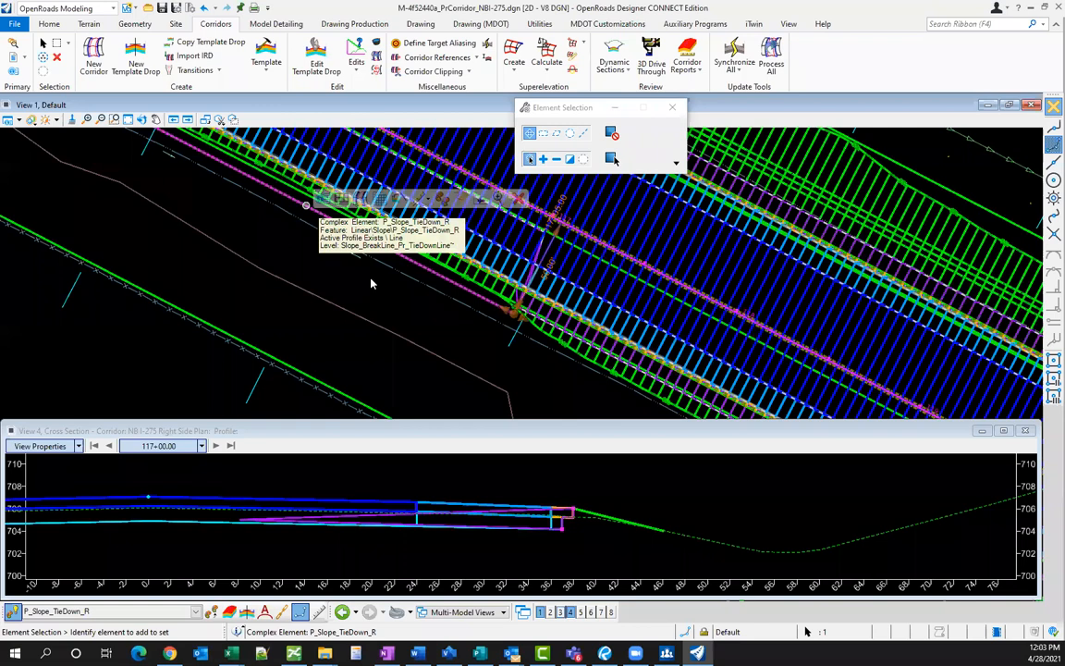
- Reprocess the NB I-275 Right Side corridor with the new reference
{"action": "scroll", "coordinate": [321, 379], "scroll_direction": "down", "scroll_amount": 1}
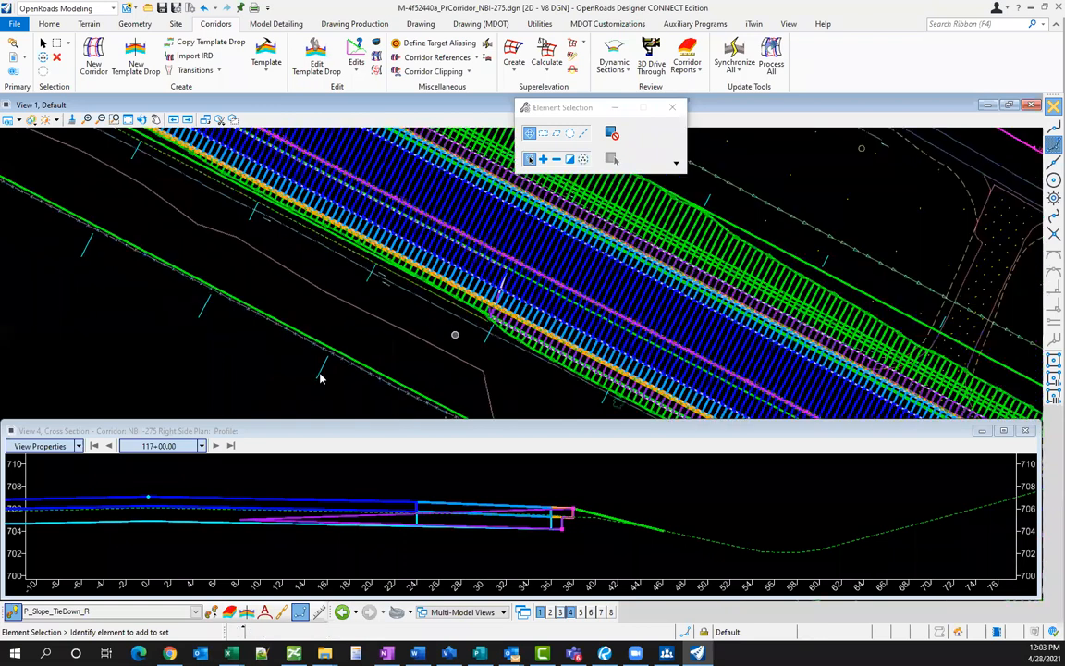
{"action": "left_click", "coordinate": [476, 374]}
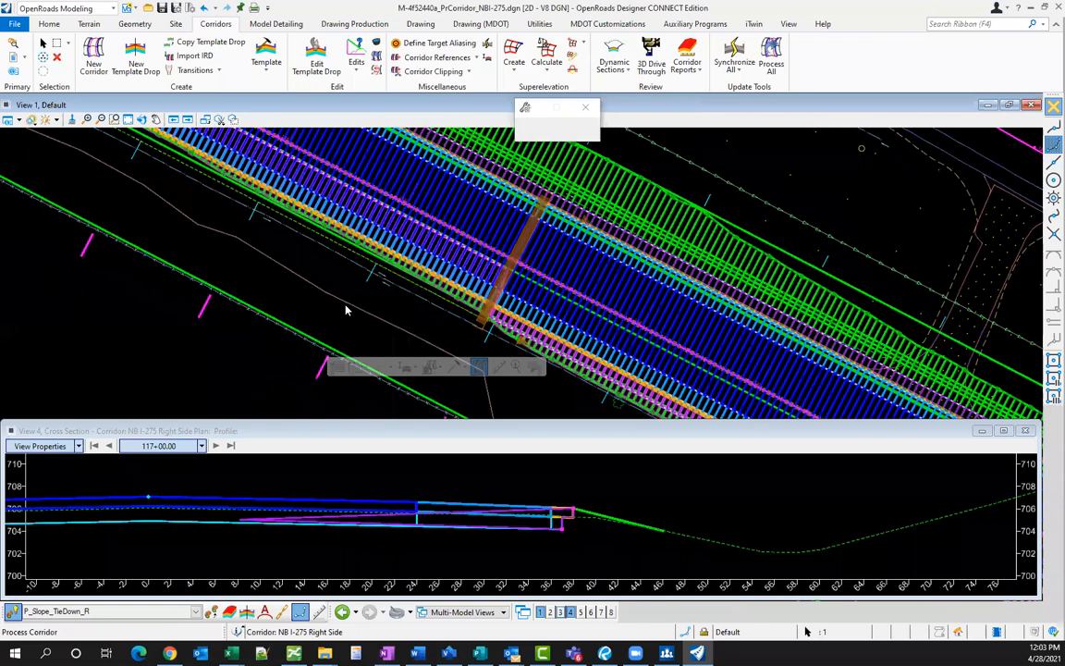
{"action": "left_click", "coordinate": [292, 231]}
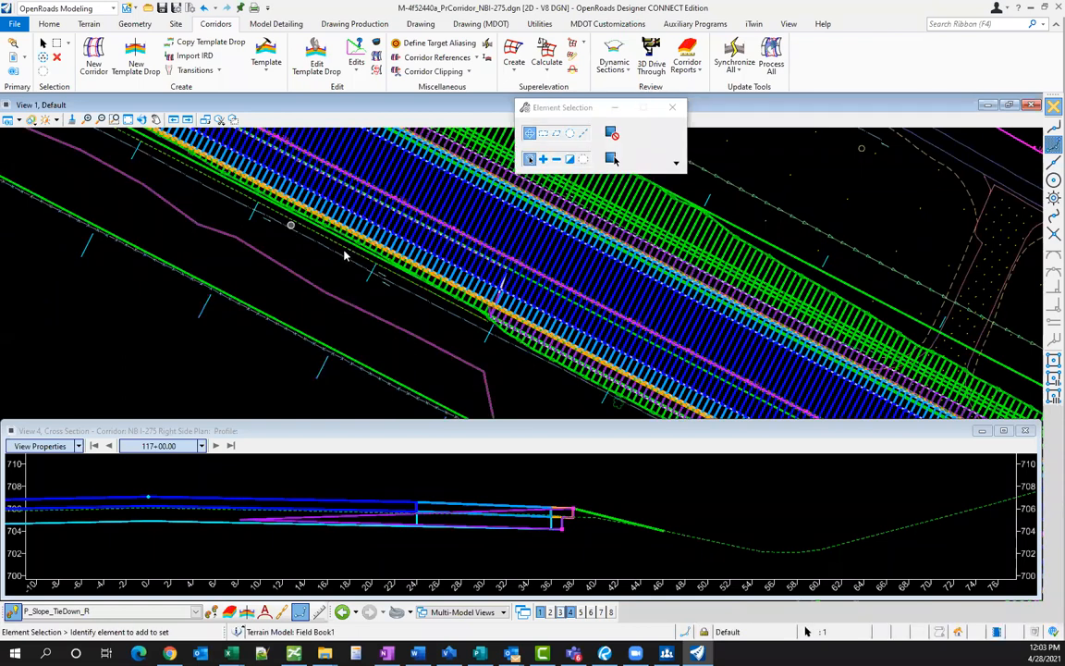
{"action": "scroll", "coordinate": [305, 295], "scroll_direction": "up", "scroll_amount": 1}
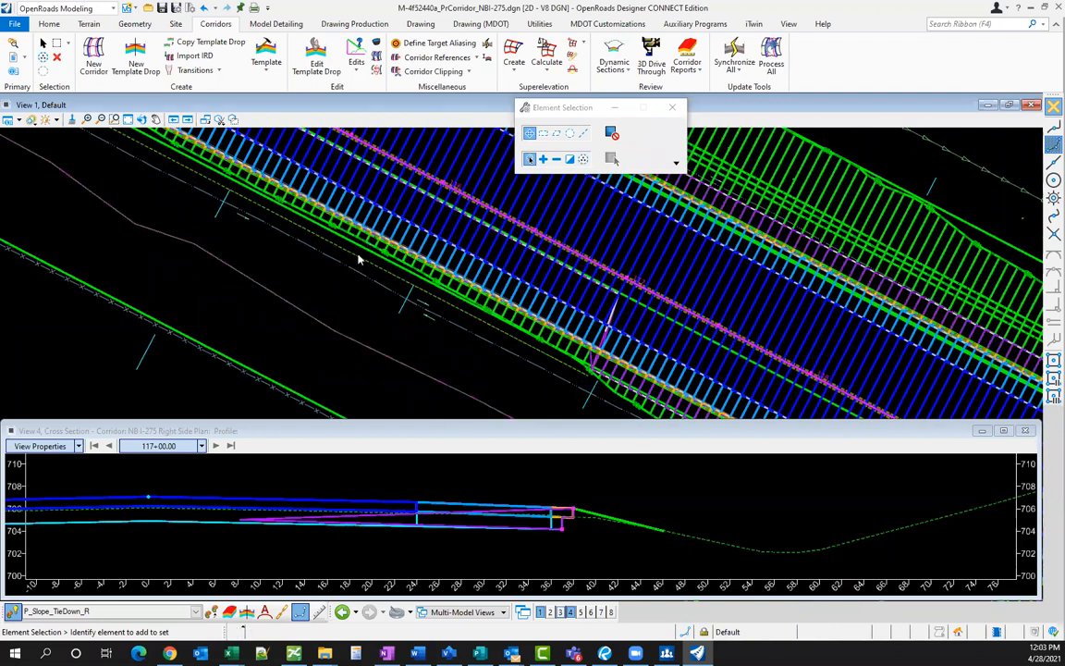
{"action": "key", "text": "alt+Tab"}
- Set the Tie to Ground end condition priority to 0
{"action": "double_click", "coordinate": [440, 188]}
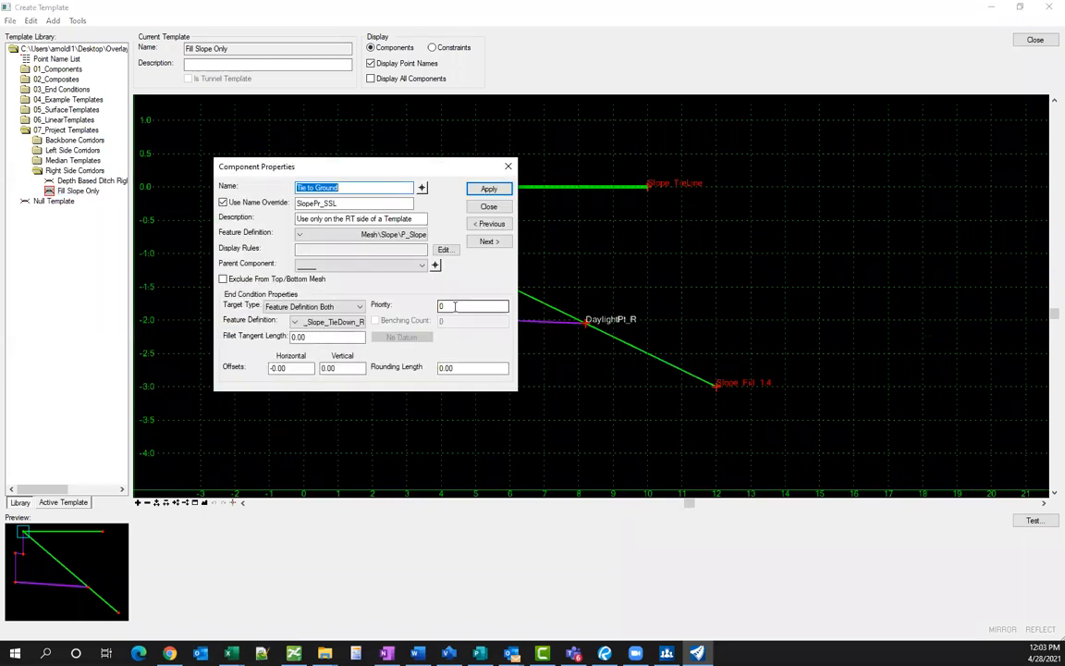
{"action": "left_click", "coordinate": [427, 304]}
{"action": "type", "text": "0"}
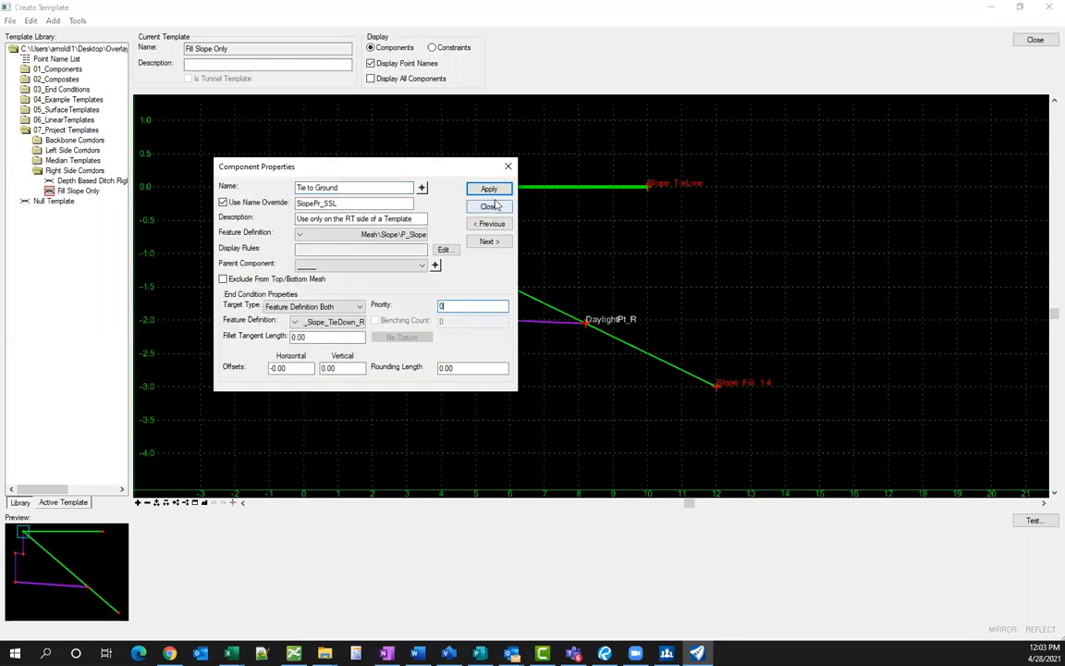
{"action": "middle_click_drag", "start_coordinate": [471, 274], "coordinate": [592, 389]}
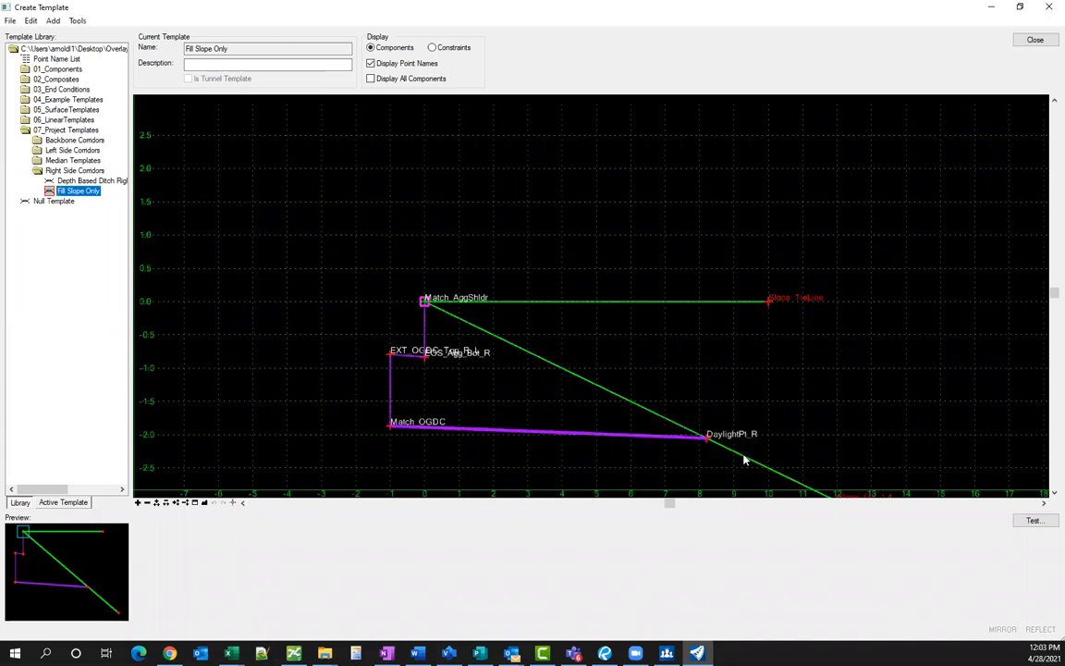
- Review the green fill slope component's properties and save the template library
{"action": "double_click", "coordinate": [577, 326]}
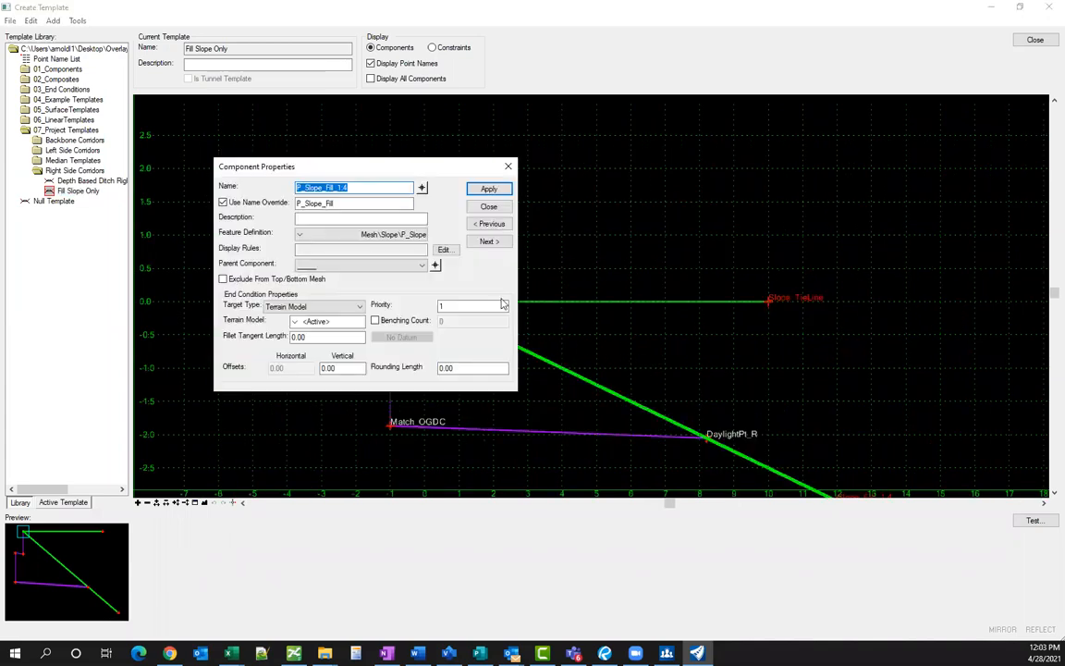
{"action": "left_click", "coordinate": [496, 207]}
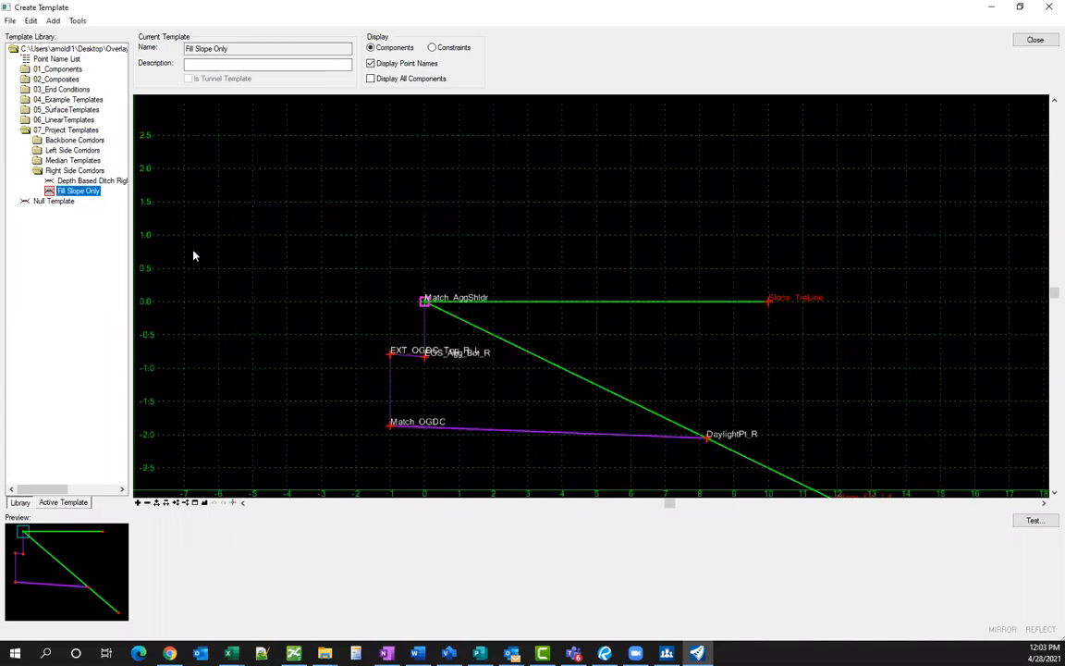
{"action": "left_click", "coordinate": [10, 20]}
{"action": "left_click", "coordinate": [29, 64]}
- Back in the drawing, select the green dashed tie-down line in the plan view
{"action": "key", "text": "alt+Tab"}
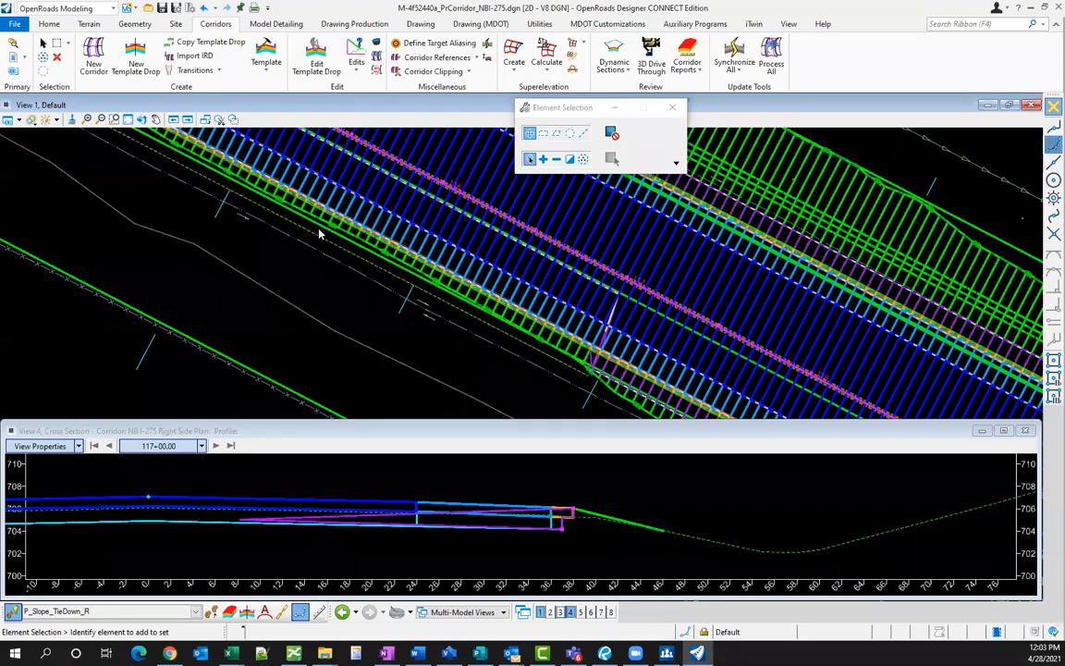
{"action": "scroll", "coordinate": [315, 235], "scroll_direction": "up", "scroll_amount": 2}
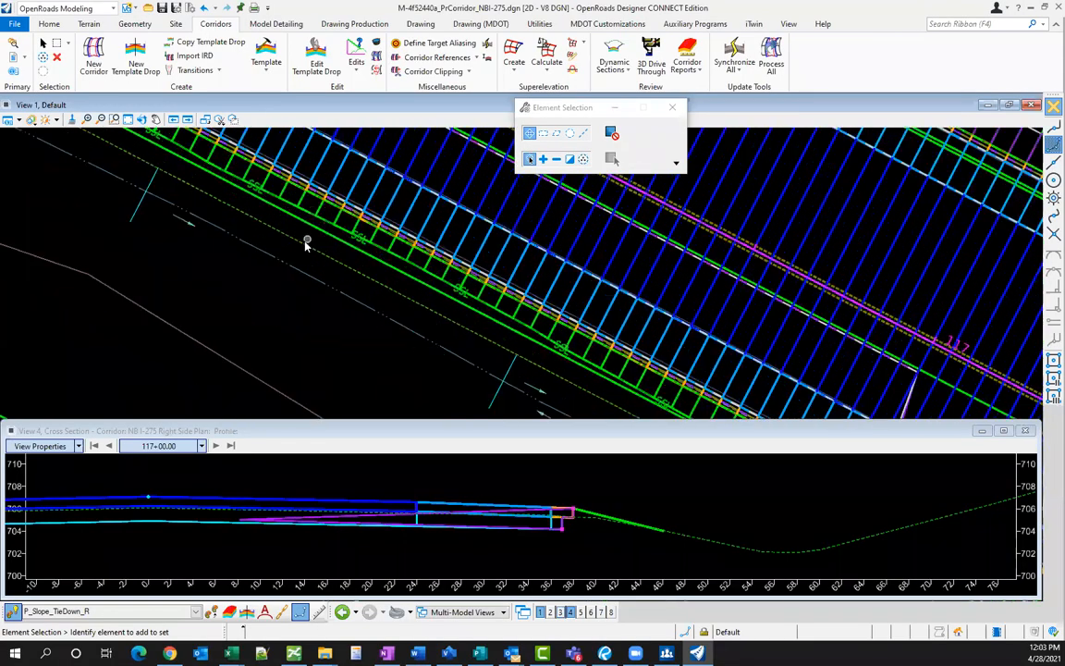
{"action": "left_click", "coordinate": [301, 246]}
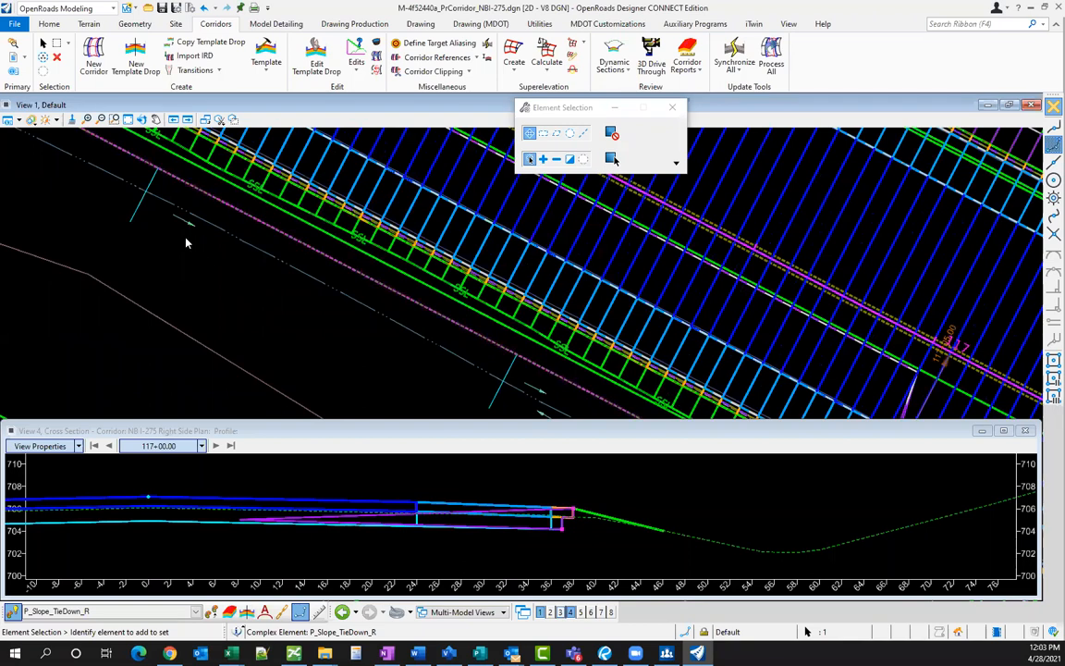
{"action": "scroll", "coordinate": [257, 237], "scroll_direction": "down", "scroll_amount": 2}
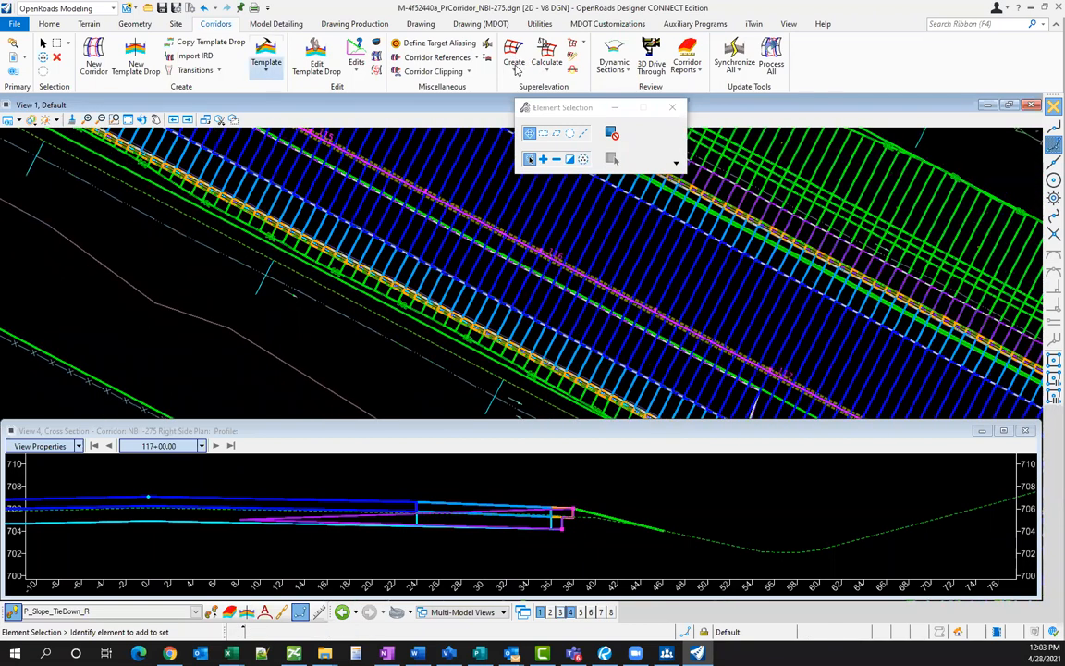
- Add the green dashed line as a corridor reference to NB I-275 Right Side and reprocess
{"action": "left_click", "coordinate": [440, 59]}
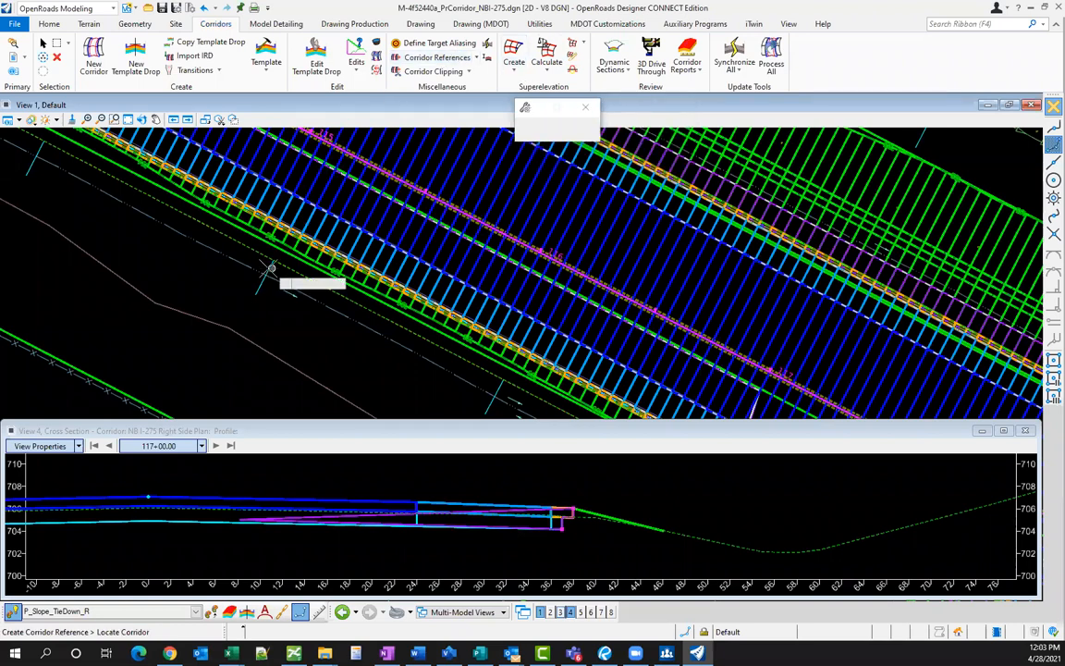
{"action": "left_click", "coordinate": [285, 278]}
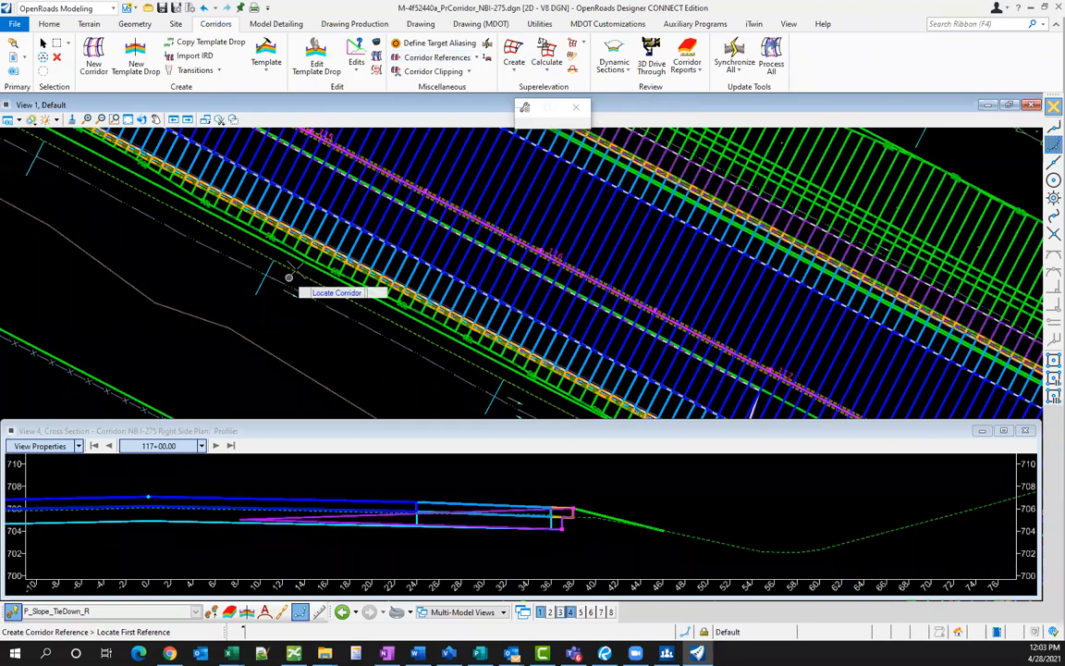
{"action": "left_click", "coordinate": [291, 271]}
{"action": "right_click", "coordinate": [279, 301]}
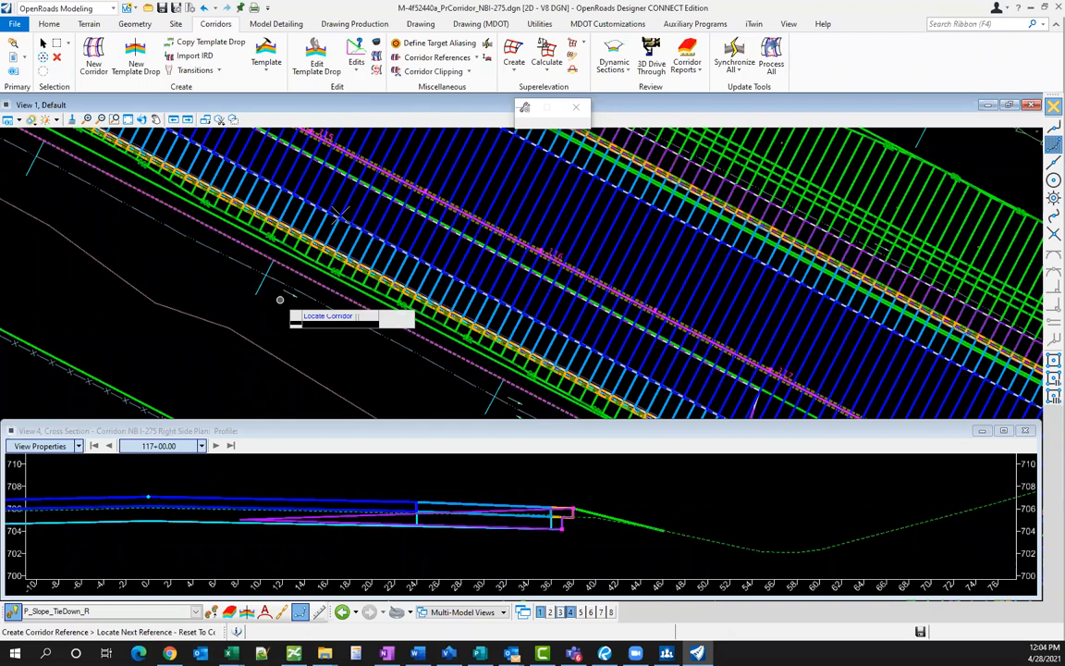
{"action": "right_click", "coordinate": [280, 300]}
{"action": "left_click", "coordinate": [299, 294]}
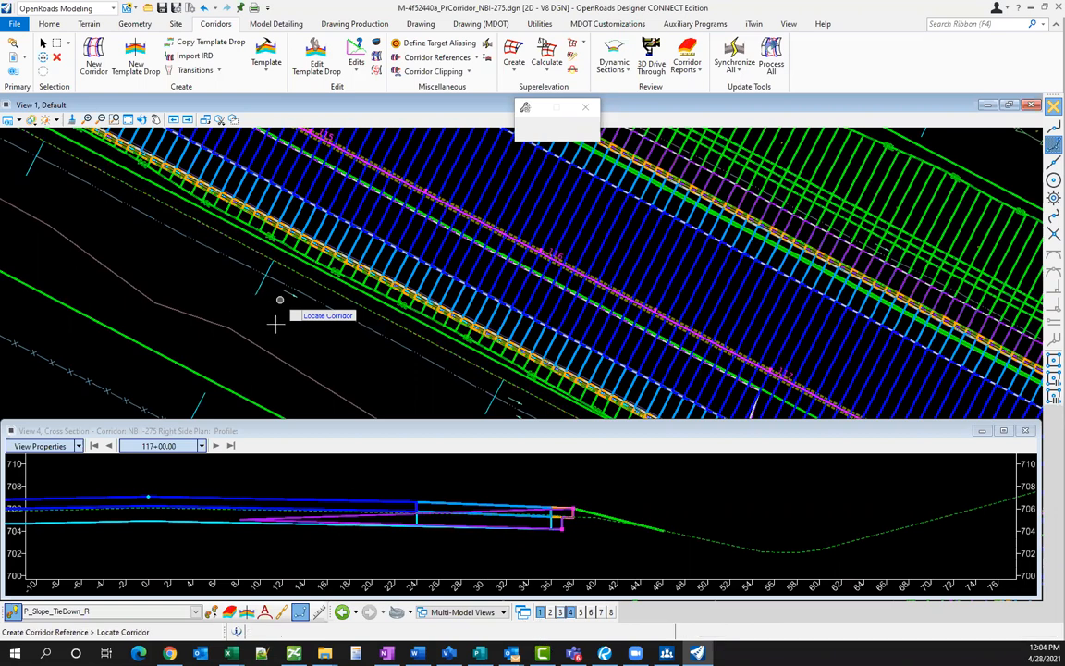
{"action": "left_click", "coordinate": [333, 284]}
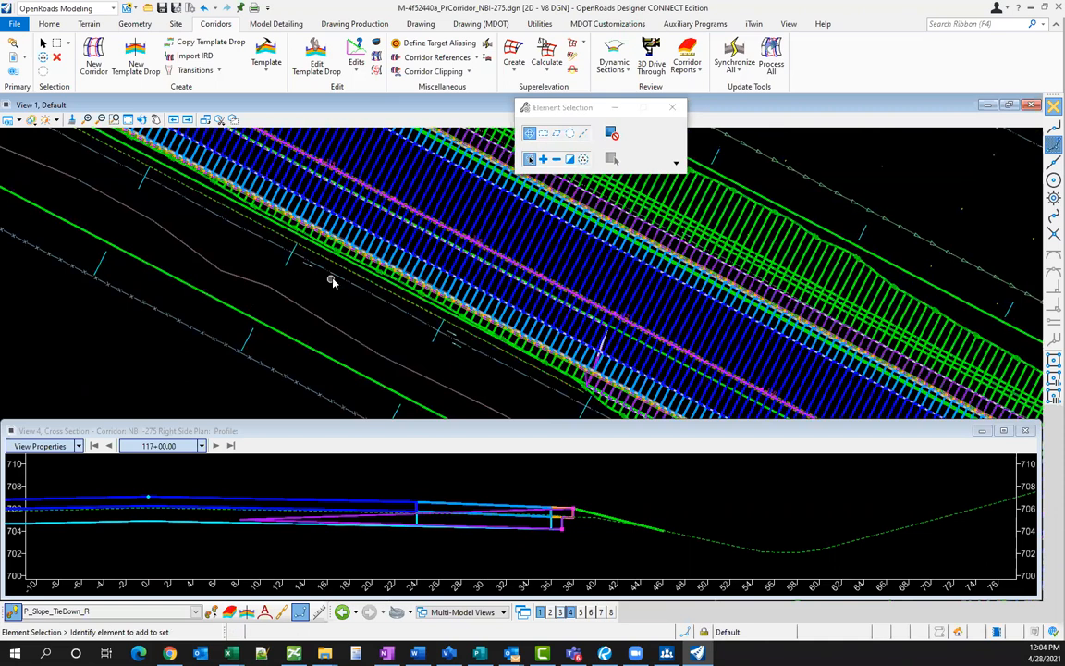
{"action": "scroll", "coordinate": [319, 278], "scroll_direction": "up", "scroll_amount": 1}
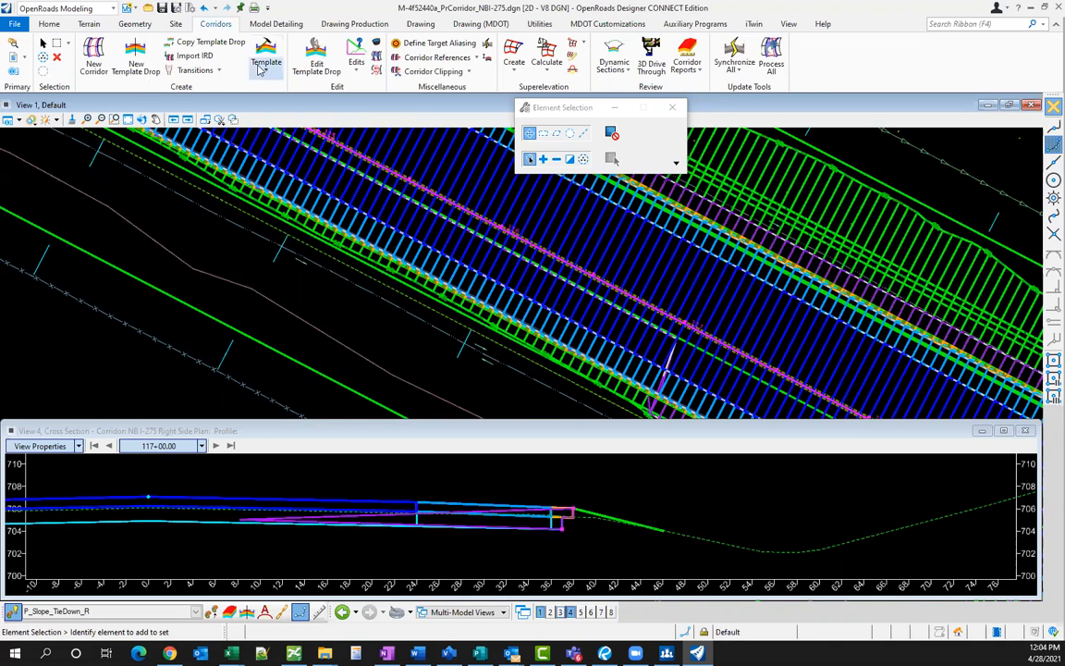
- Reference the corridor edge line from NB I-275 Right Side and reprocess, pushing the tie-down to about offset 50
{"action": "left_click", "coordinate": [441, 58]}
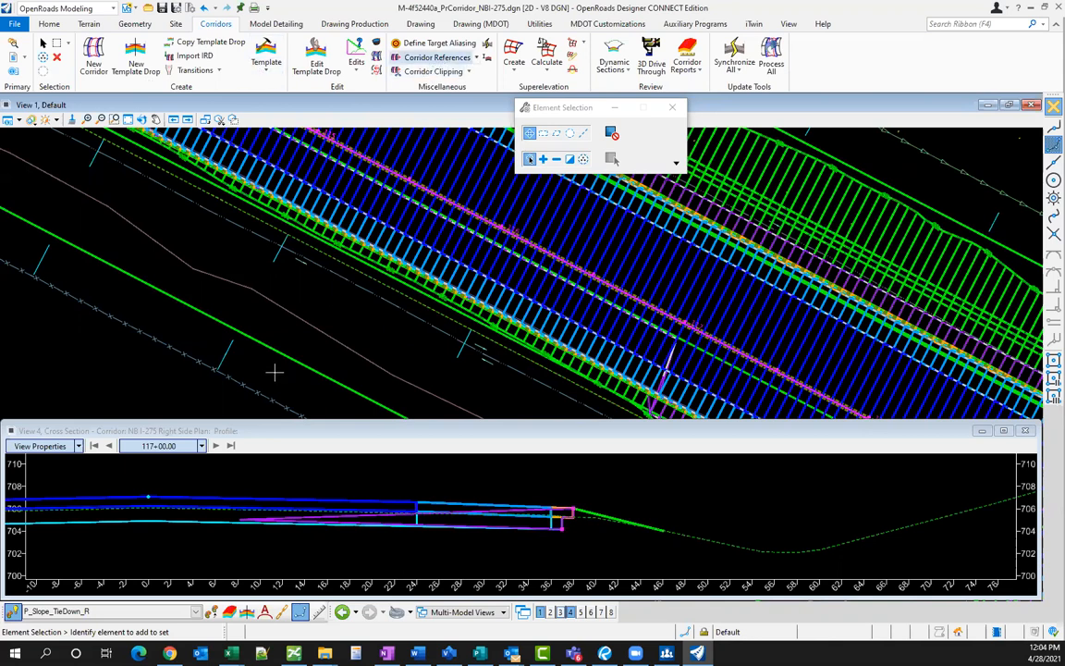
{"action": "left_click", "coordinate": [243, 335]}
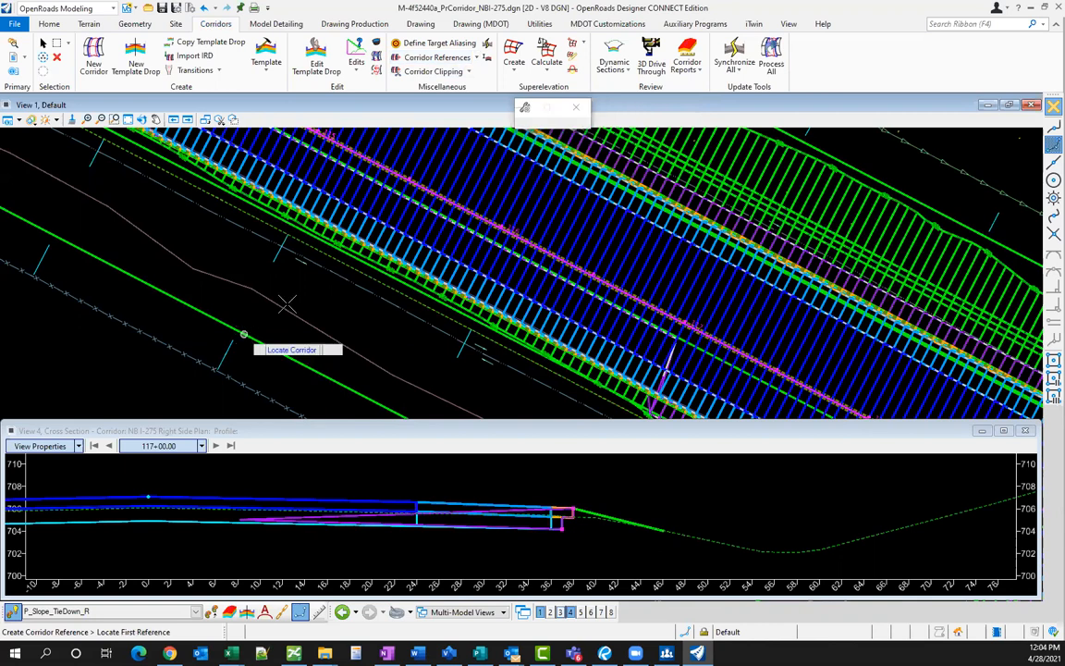
{"action": "left_click", "coordinate": [333, 255]}
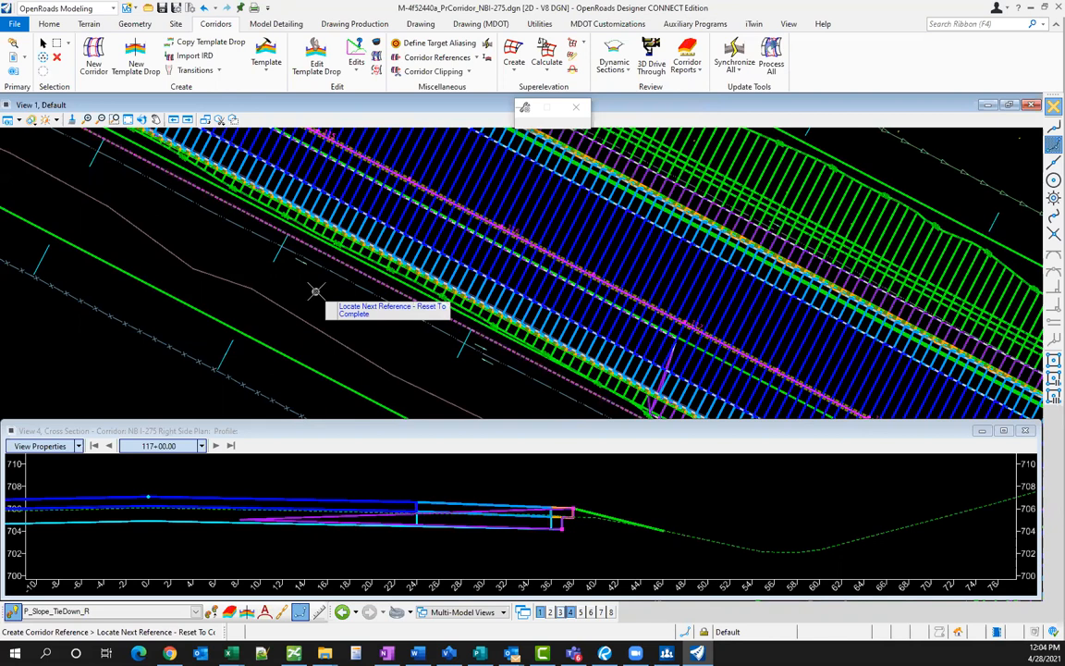
{"action": "right_click", "coordinate": [315, 292]}
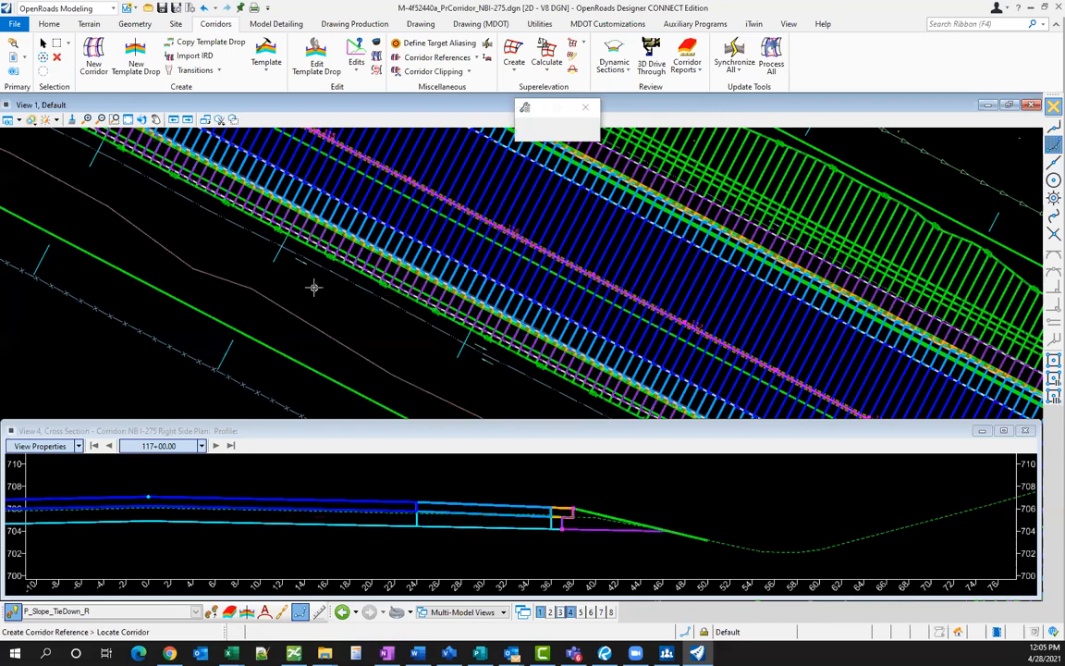
{"action": "key", "text": "Escape"}
- Measure the fill slope width with a horizontal temporary dimension in the cross section
{"action": "right_click", "coordinate": [569, 485]}
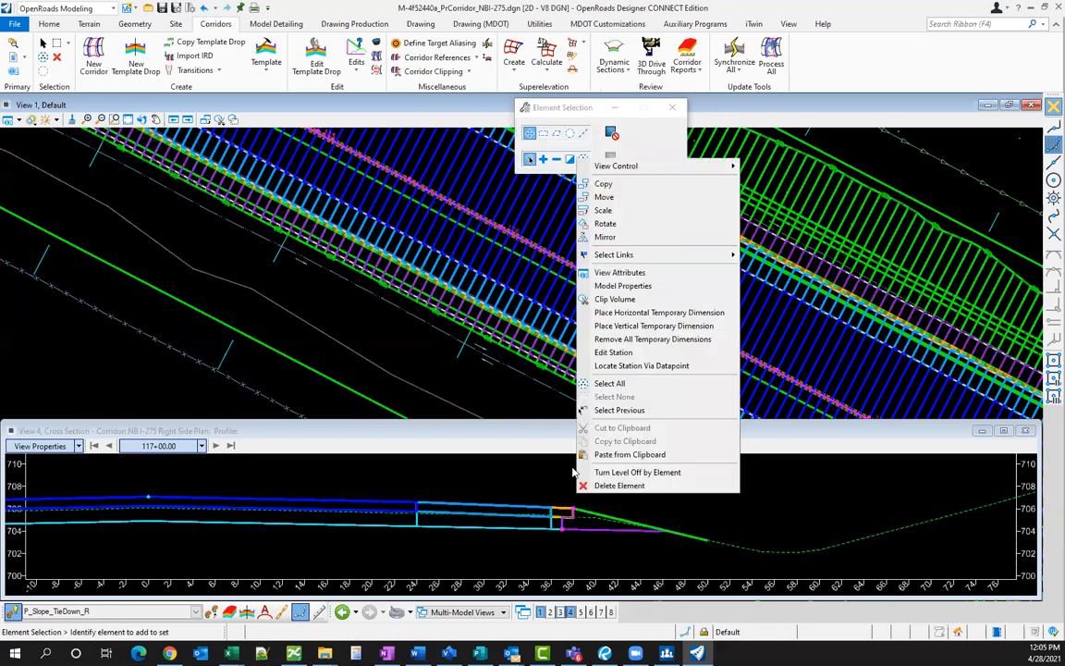
{"action": "left_click", "coordinate": [652, 313]}
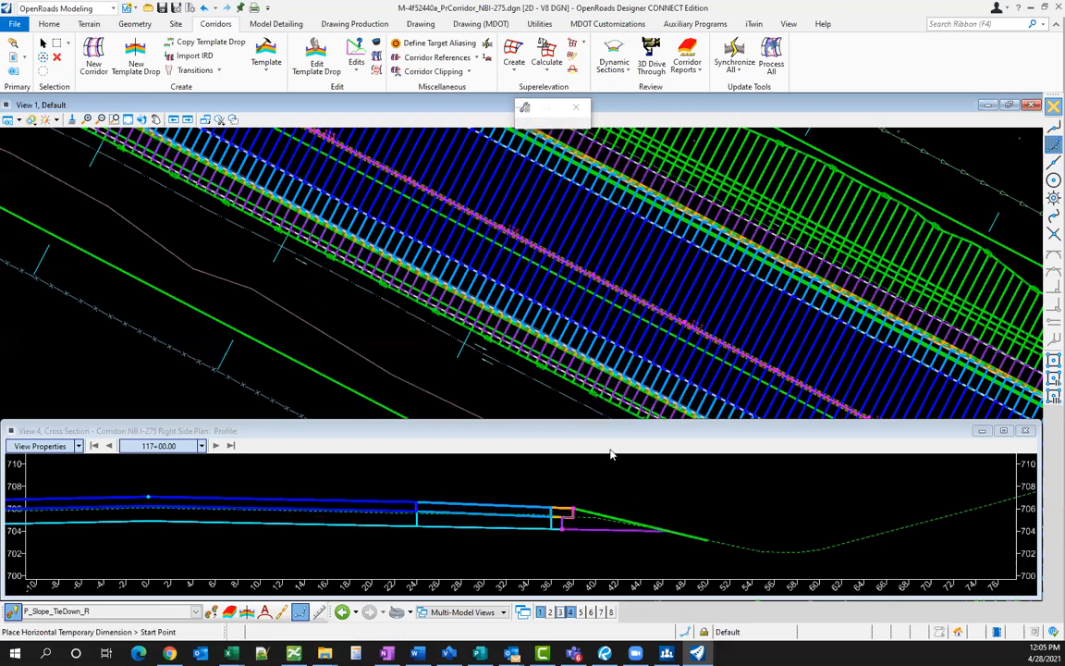
{"action": "left_click", "coordinate": [651, 528]}
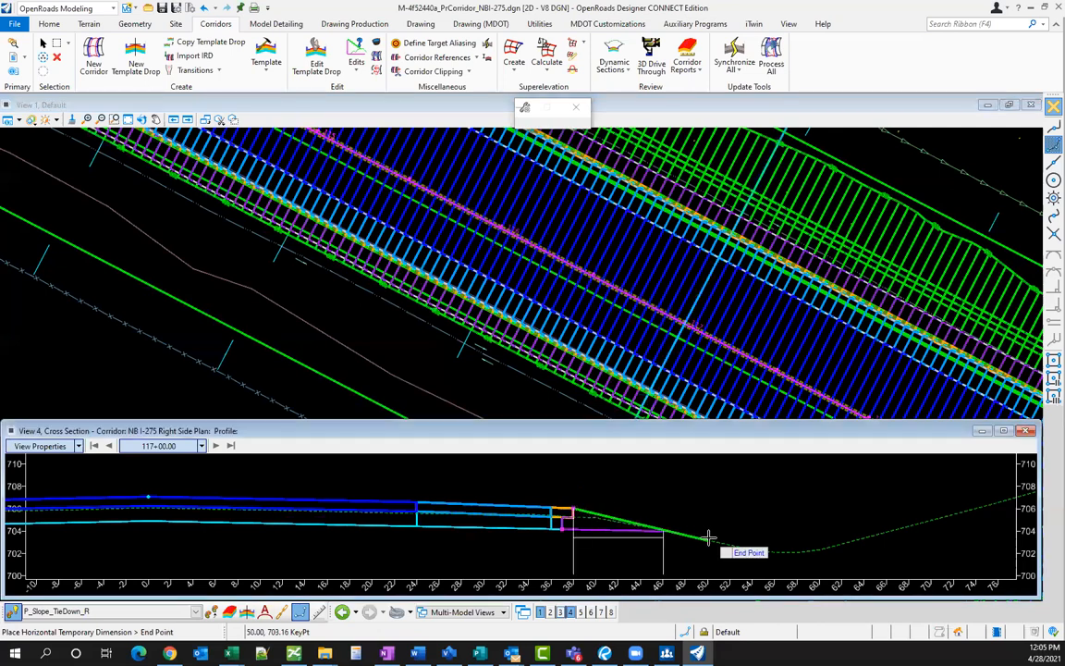
{"action": "left_click", "coordinate": [708, 541]}
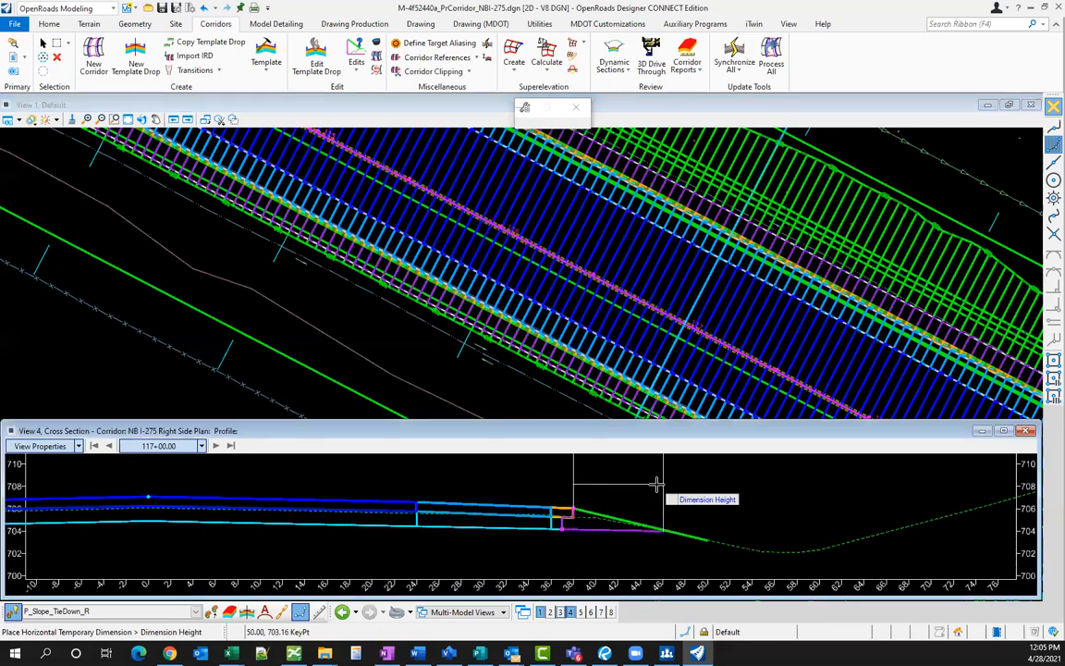
{"action": "left_click", "coordinate": [649, 494]}
{"action": "key", "text": "Escape"}
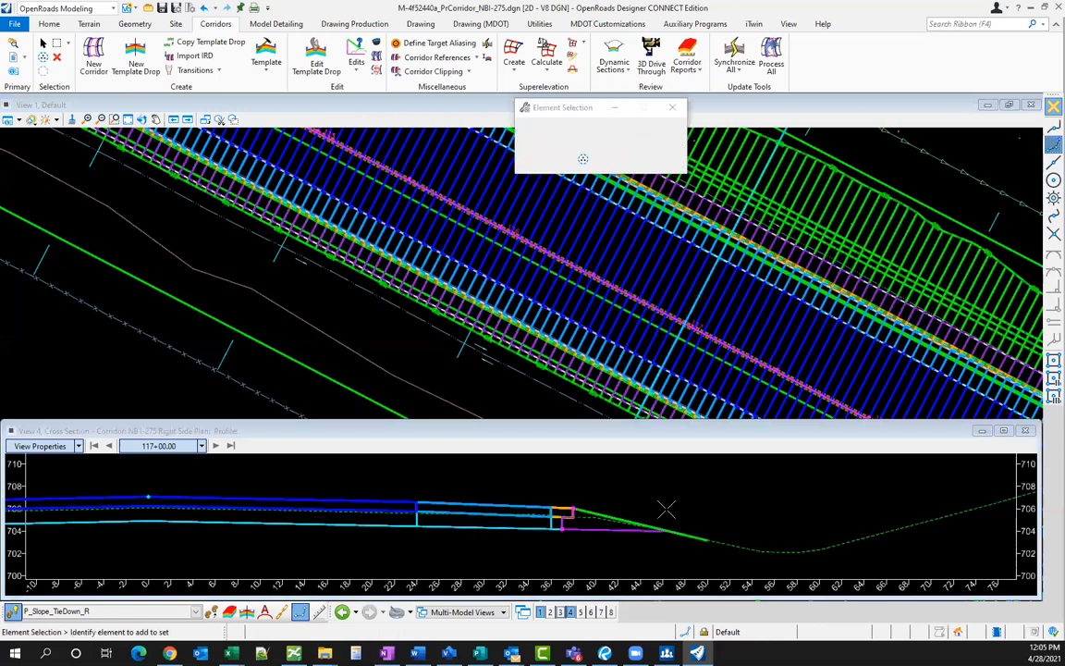
- Step the cross section back to station 116+80.00 and make the plan view active
{"action": "scroll", "coordinate": [641, 517], "scroll_direction": "down", "scroll_amount": 1}
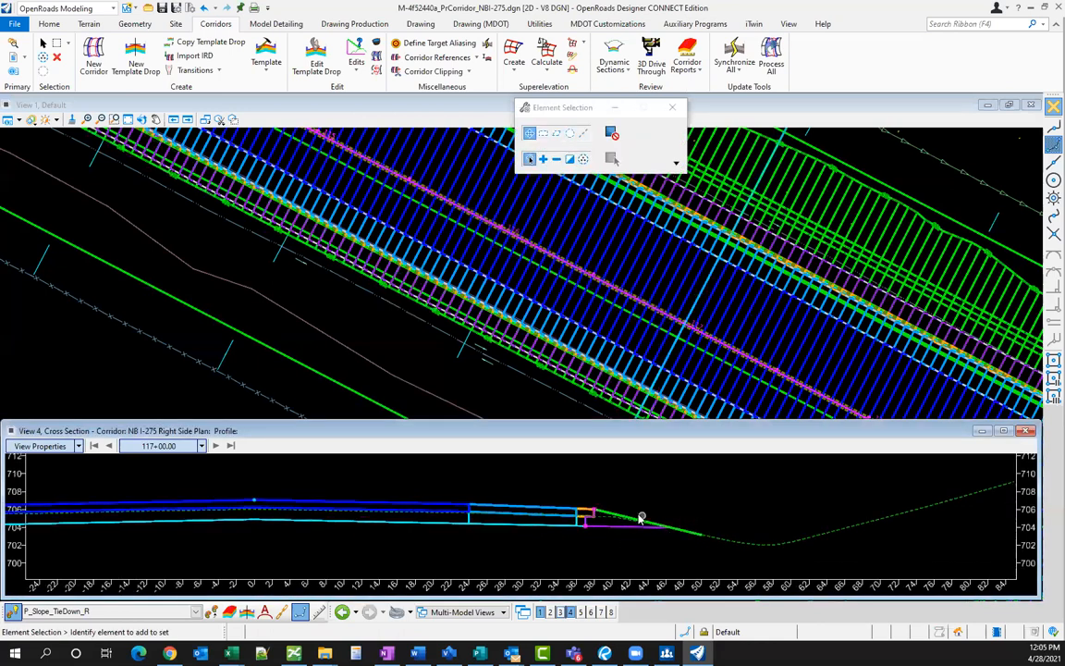
{"action": "left_click", "coordinate": [109, 446]}
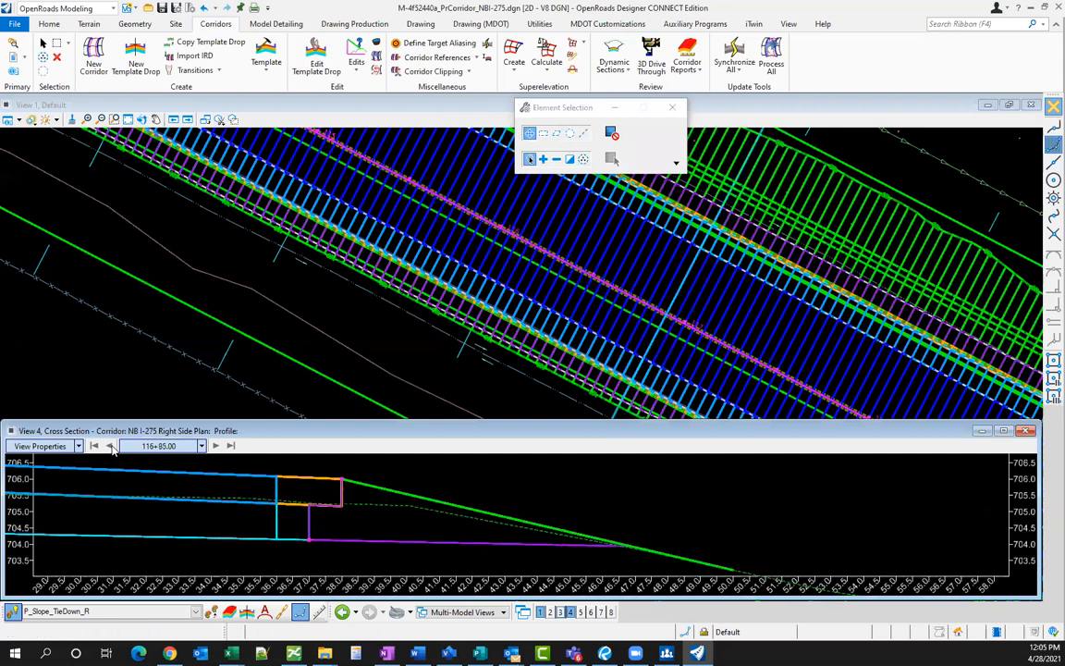
{"action": "left_click", "coordinate": [109, 446]}
{"action": "scroll", "coordinate": [577, 506], "scroll_direction": "down", "scroll_amount": 1}
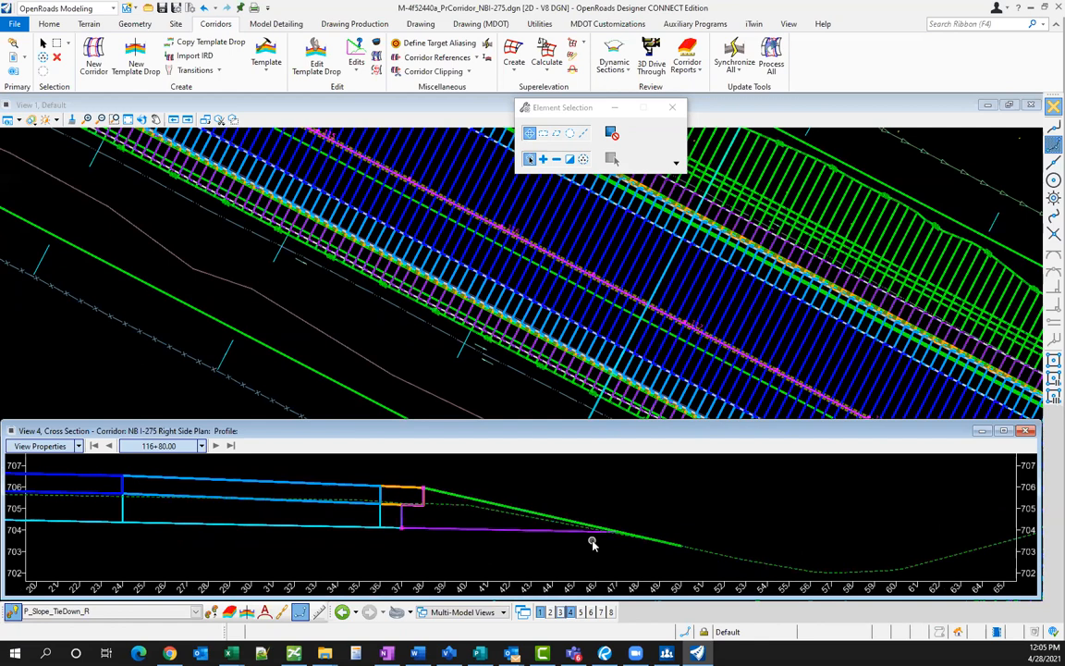
{"action": "left_click", "coordinate": [416, 347]}
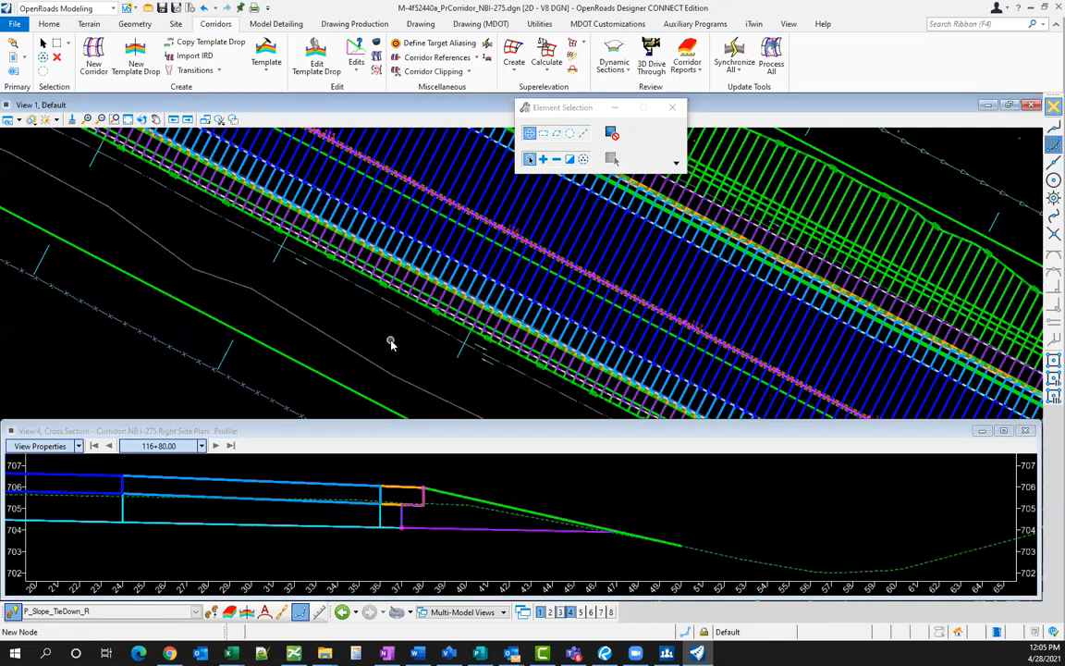
{"action": "scroll", "coordinate": [335, 311], "scroll_direction": "down", "scroll_amount": 1}
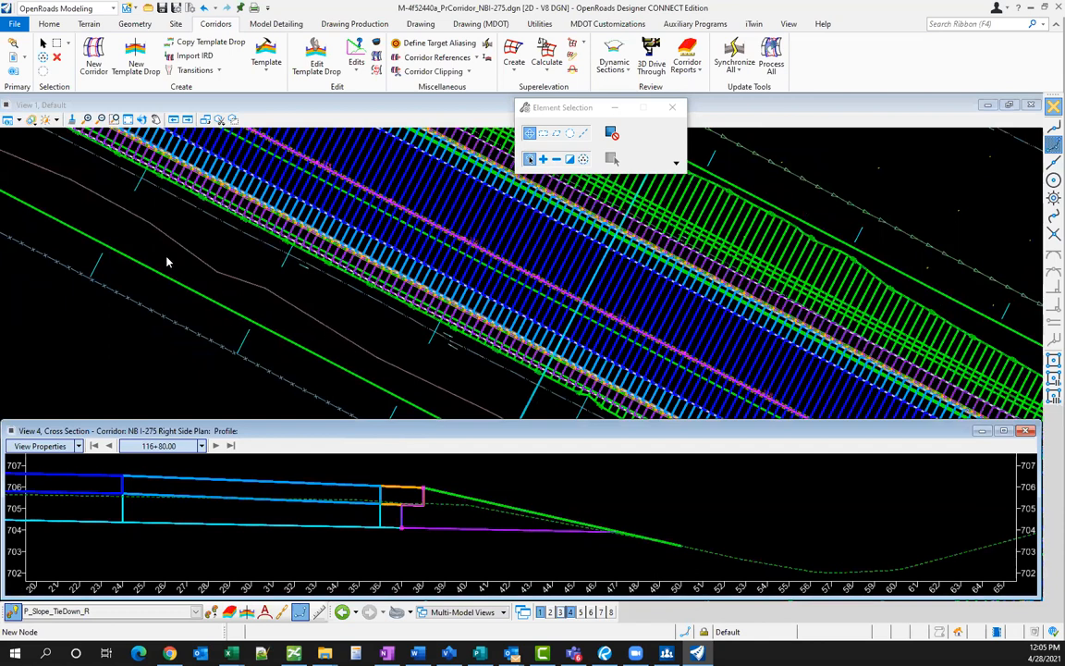
{"action": "scroll", "coordinate": [175, 256], "scroll_direction": "down", "scroll_amount": 3}
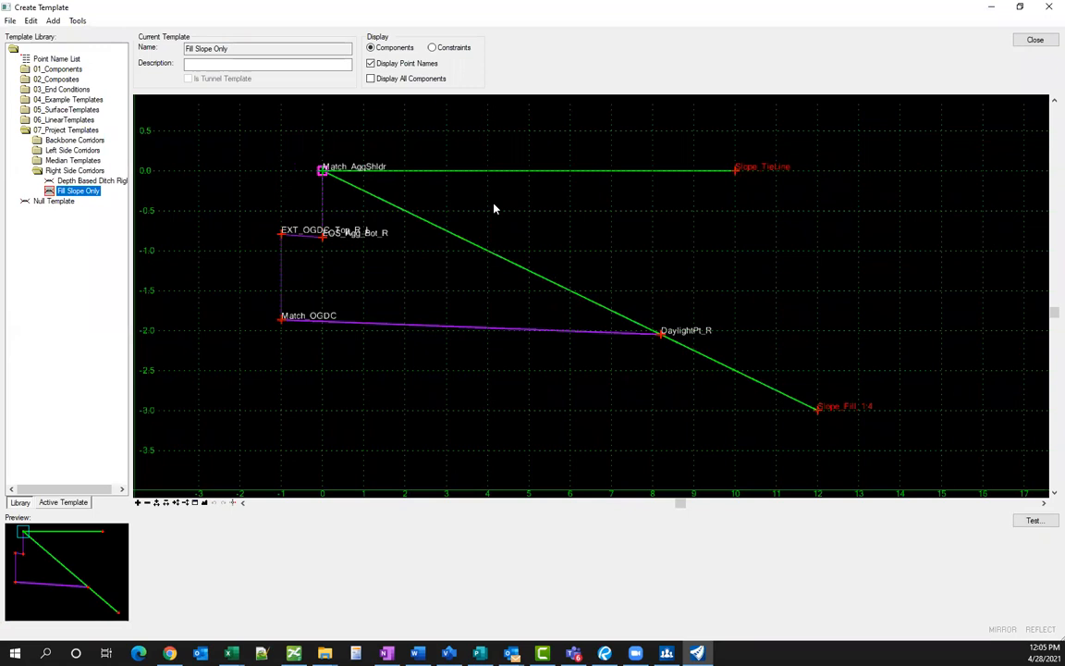
- Set Tie to Ground's target type to Feature Definition Both targeting P_Slope_TieDown_R, and apply
{"action": "mouse_move", "coordinate": [534, 175]}
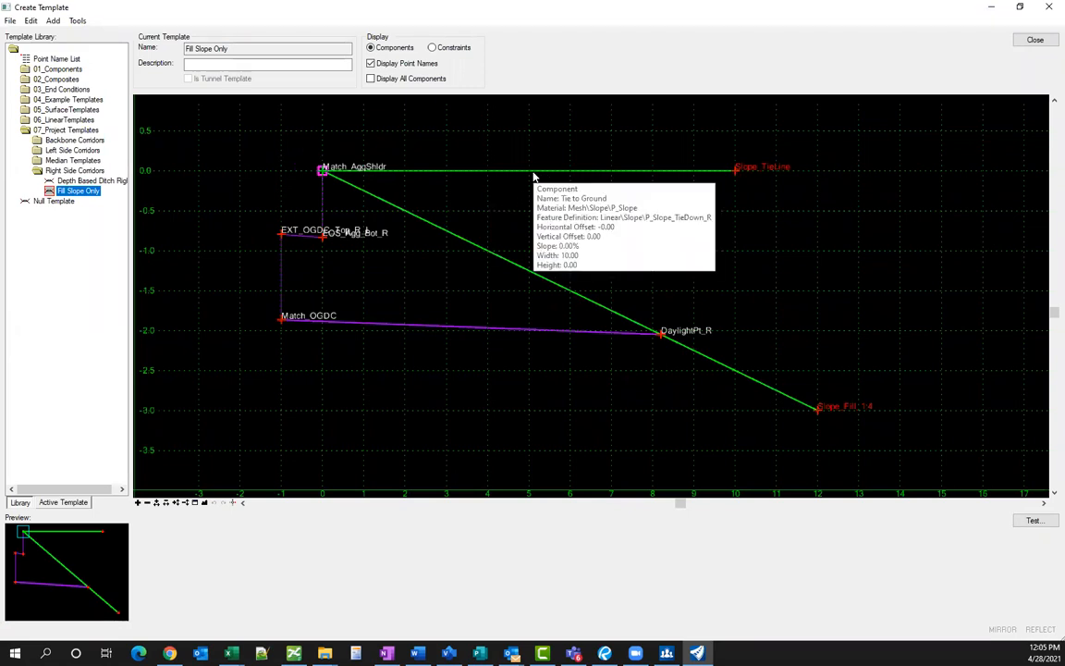
{"action": "double_click", "coordinate": [534, 172]}
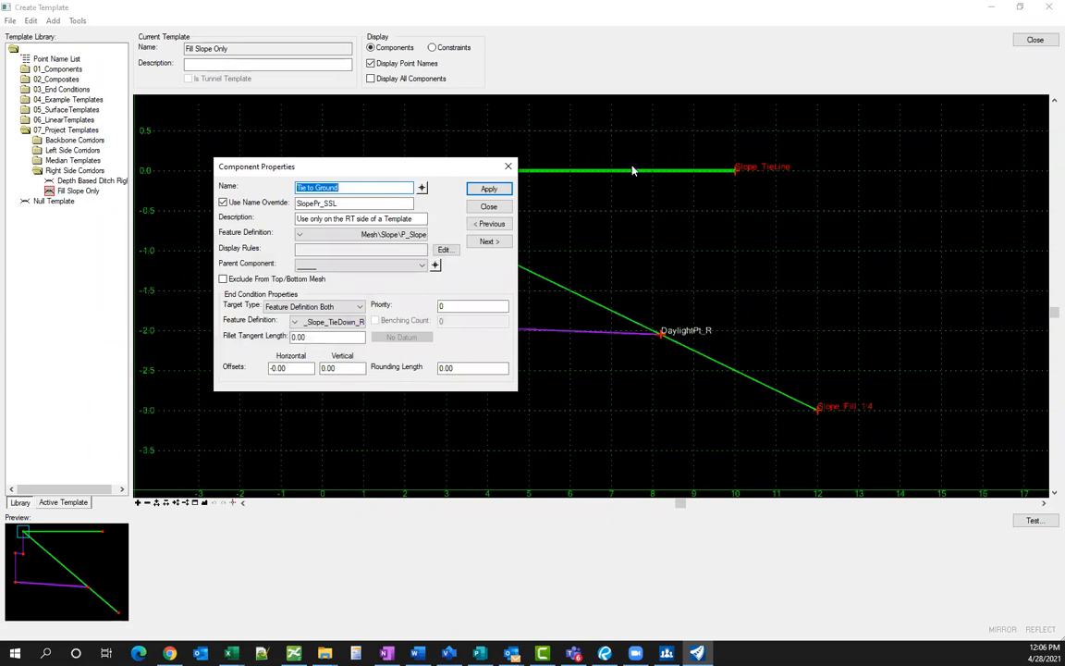
{"action": "left_click", "coordinate": [325, 307]}
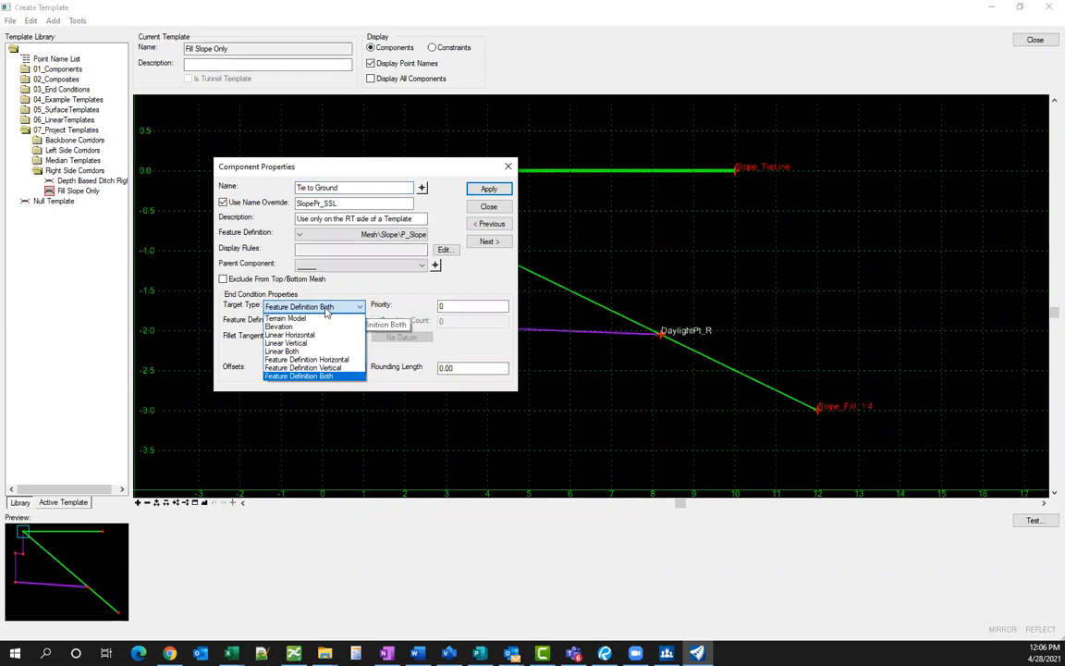
{"action": "left_click", "coordinate": [303, 375]}
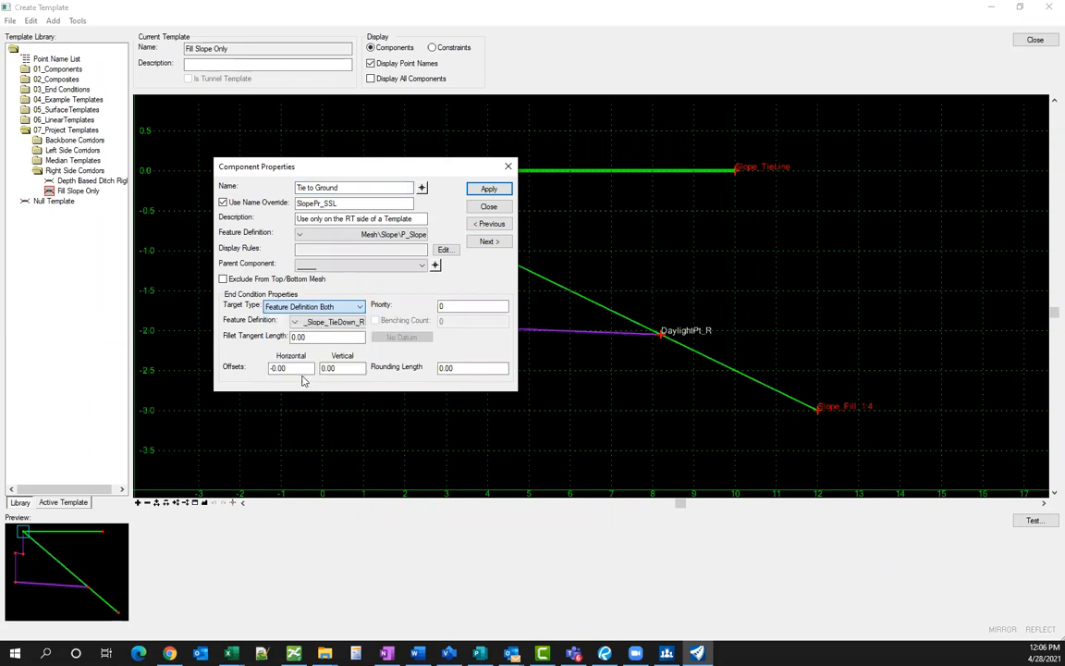
{"action": "left_click", "coordinate": [294, 322]}
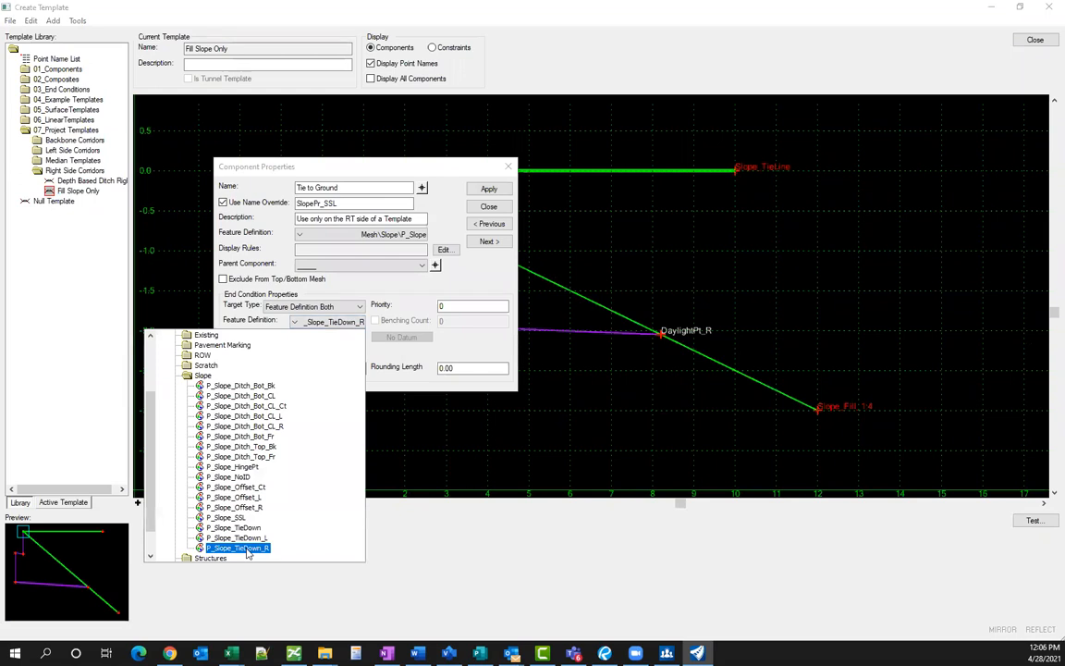
{"action": "left_click", "coordinate": [413, 508]}
{"action": "left_click", "coordinate": [490, 207]}
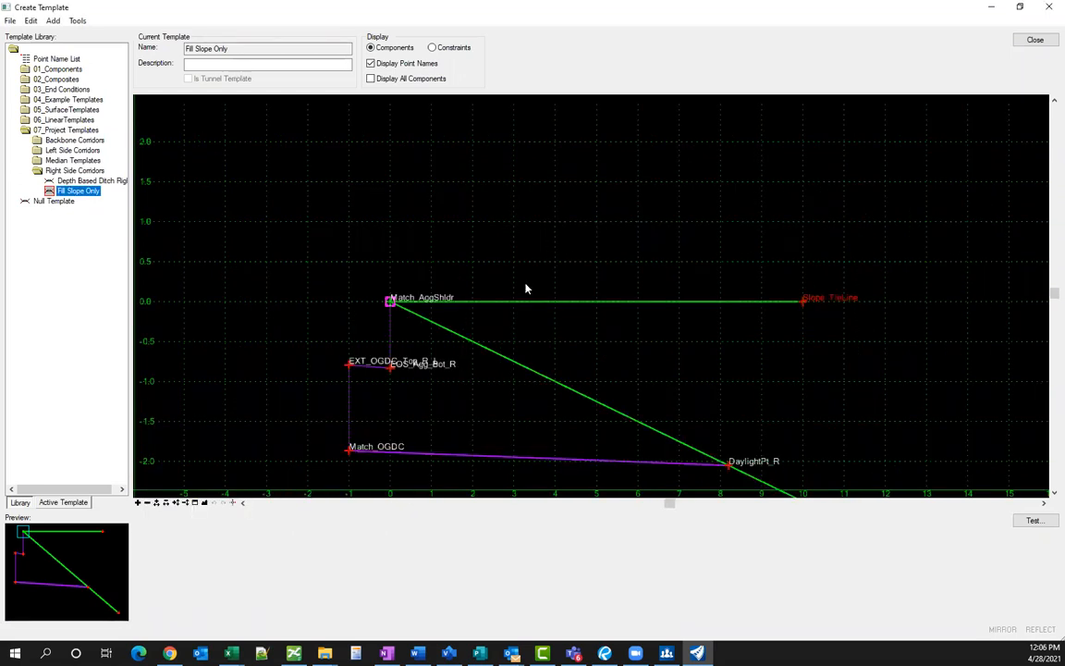
- Review the Tie to Ground and P_Slope_Fill_1:4 component properties without changes
{"action": "scroll", "coordinate": [369, 203], "scroll_direction": "down", "scroll_amount": 2}
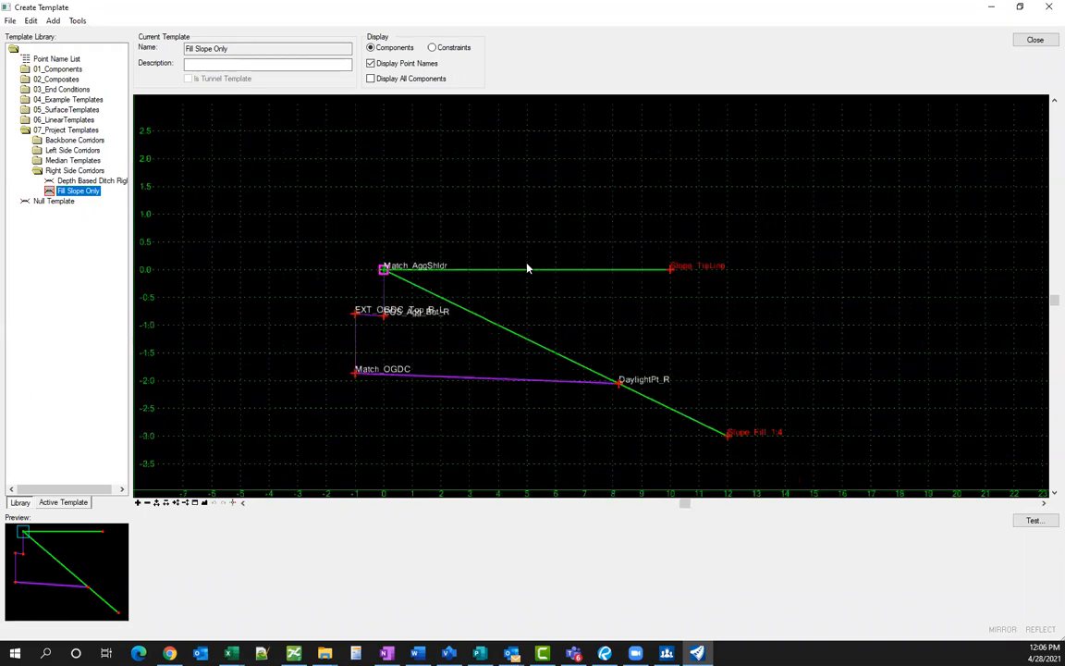
{"action": "double_click", "coordinate": [527, 268]}
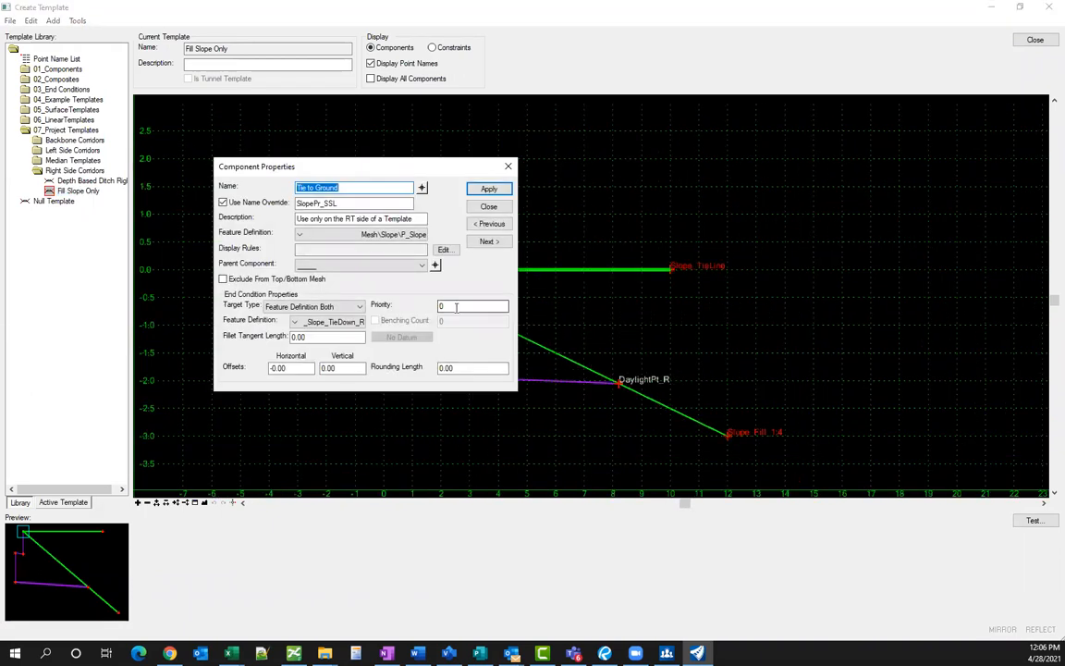
{"action": "left_click", "coordinate": [490, 209]}
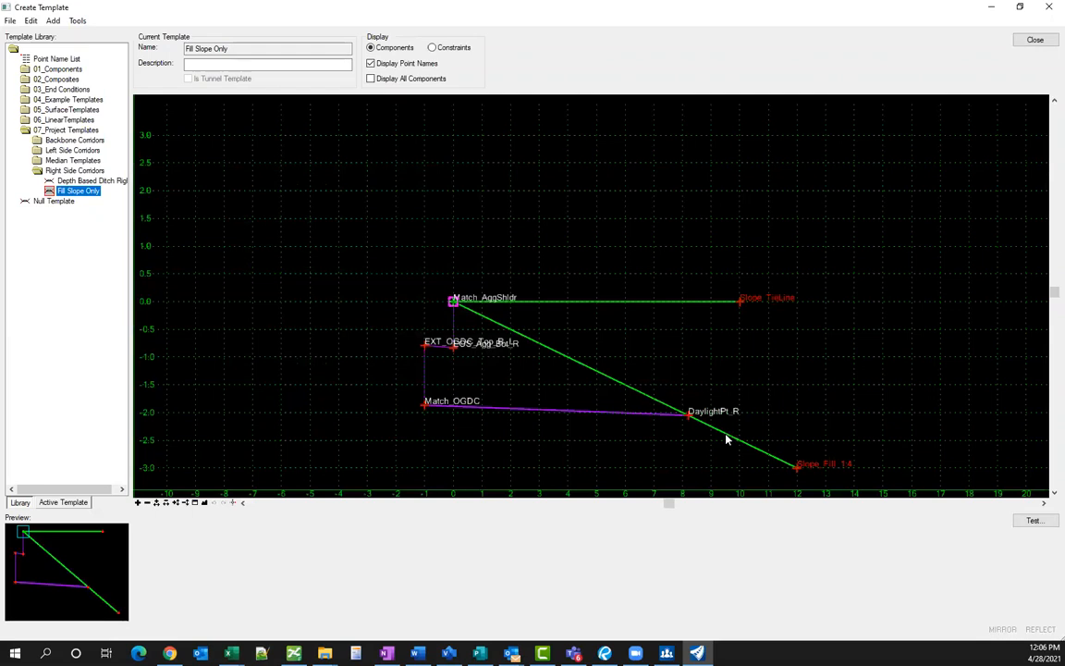
{"action": "double_click", "coordinate": [653, 397]}
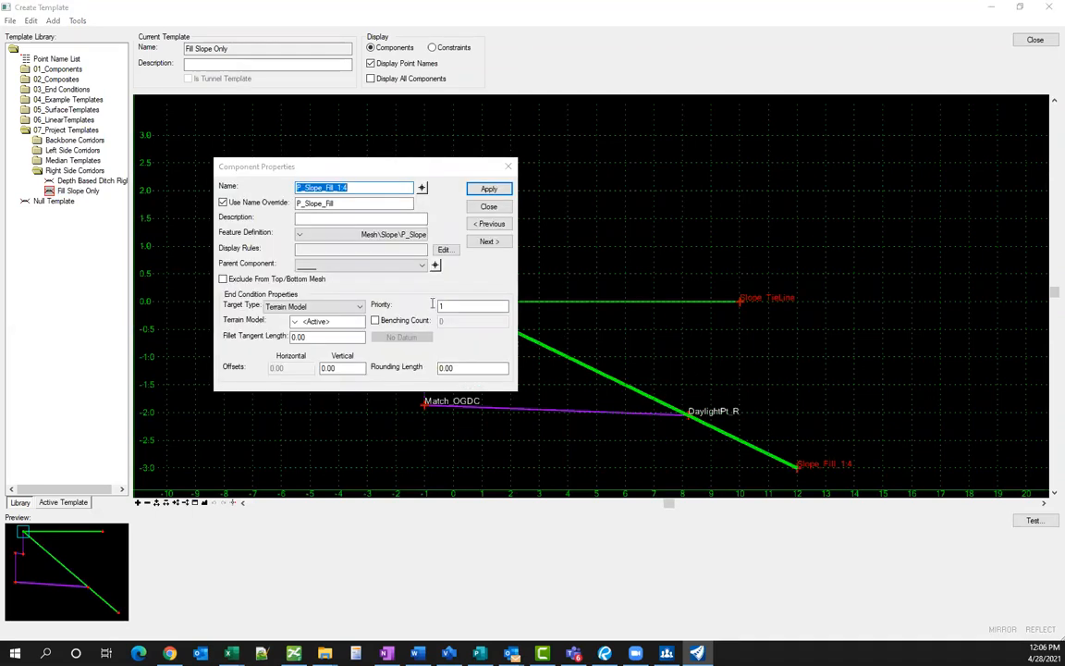
{"action": "left_click", "coordinate": [489, 206]}
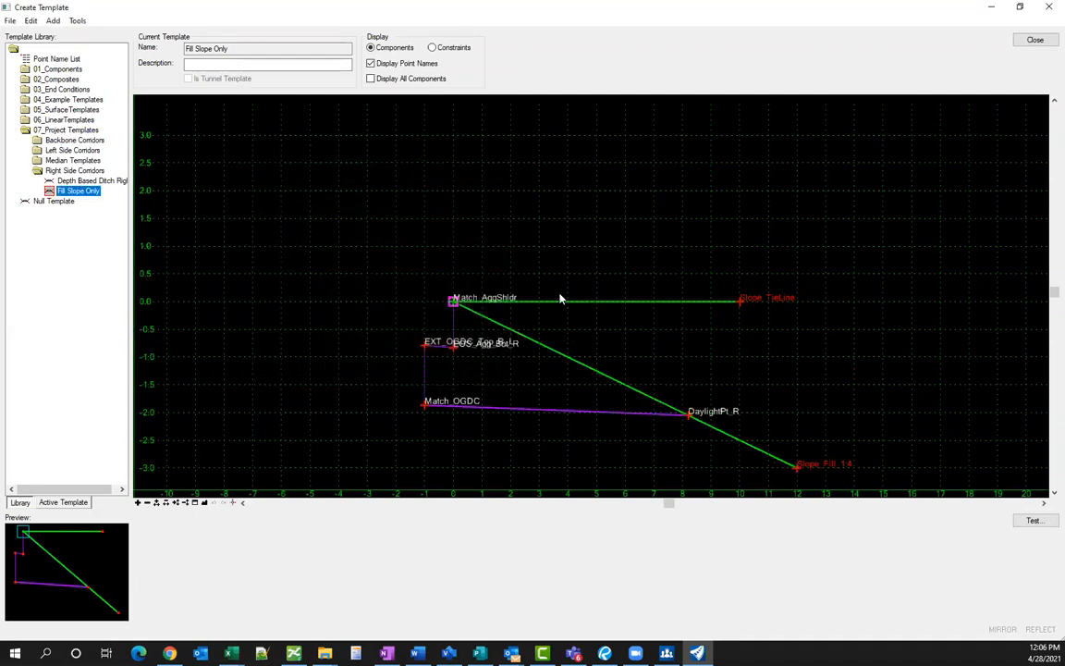
{"action": "mouse_move", "coordinate": [557, 305]}
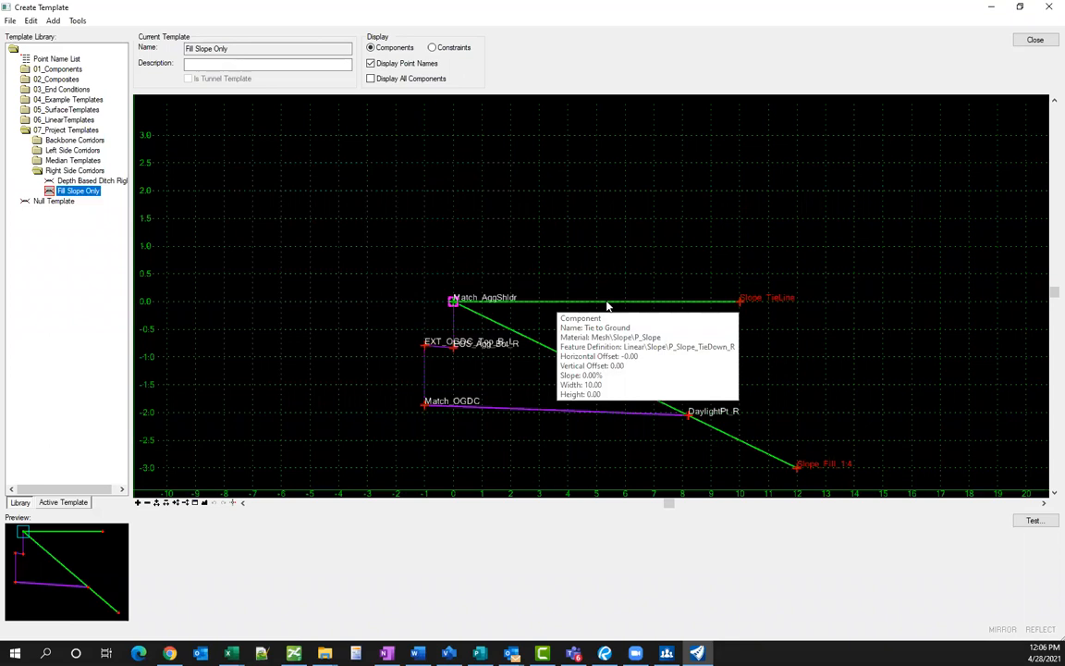
{"action": "mouse_move", "coordinate": [628, 303]}
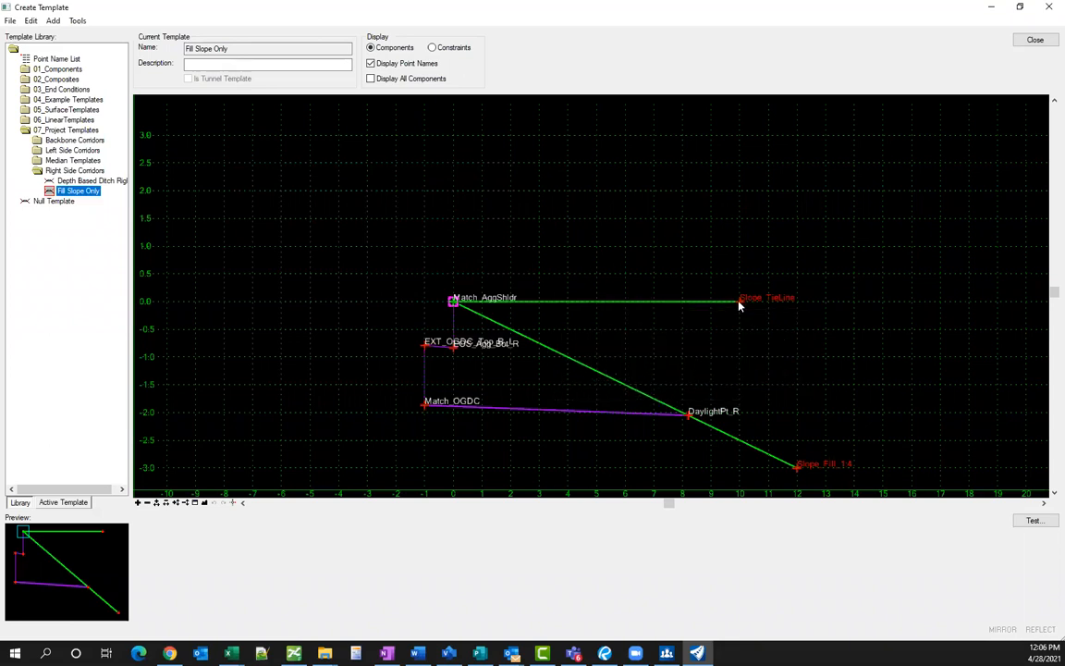
{"action": "mouse_move", "coordinate": [740, 305]}
{"action": "scroll", "coordinate": [437, 261], "scroll_direction": "down", "scroll_amount": 2}
{"action": "scroll", "coordinate": [584, 389], "scroll_direction": "up", "scroll_amount": 2}
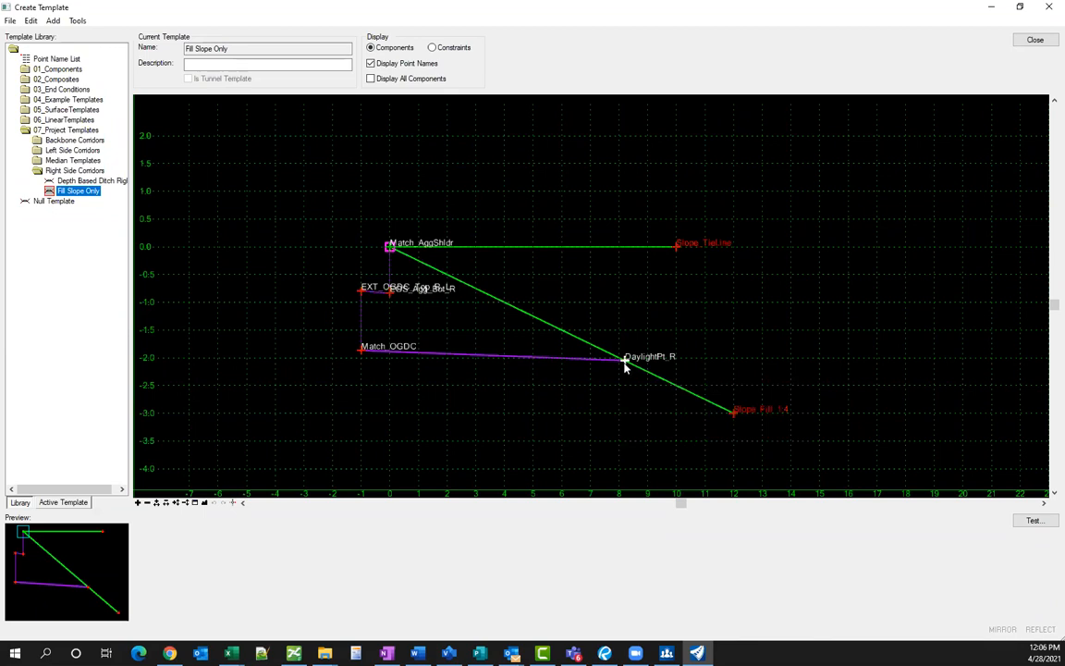
- Check the DaylightPt_R point's -2.00% slope in Point Properties, leaving it unchanged
{"action": "double_click", "coordinate": [625, 361]}
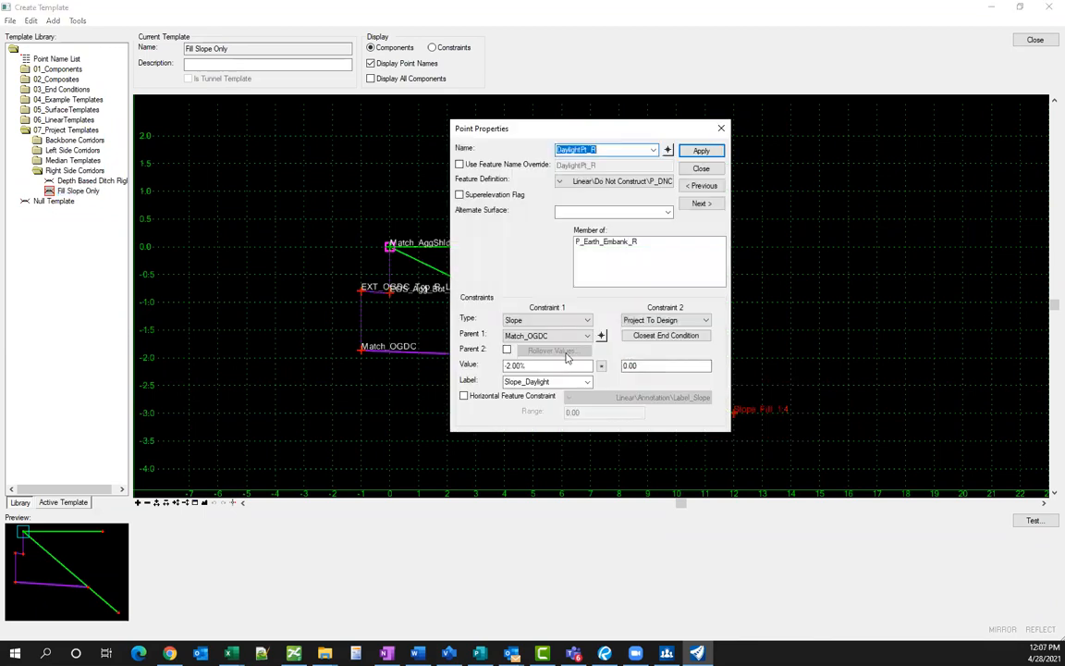
{"action": "left_click", "coordinate": [536, 365]}
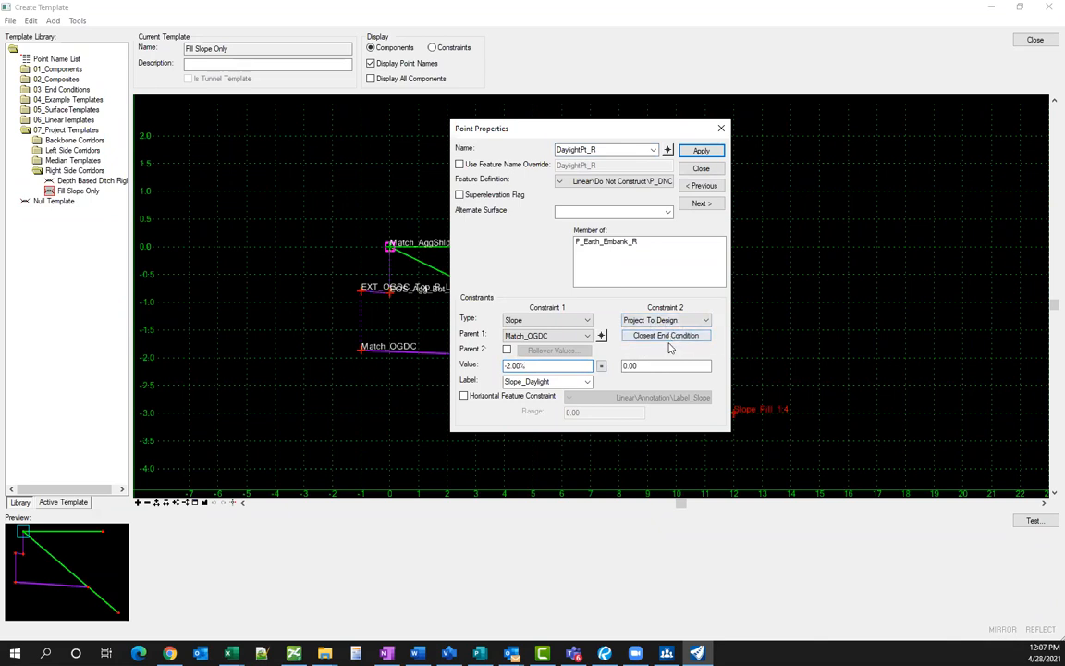
{"action": "left_click", "coordinate": [721, 128]}
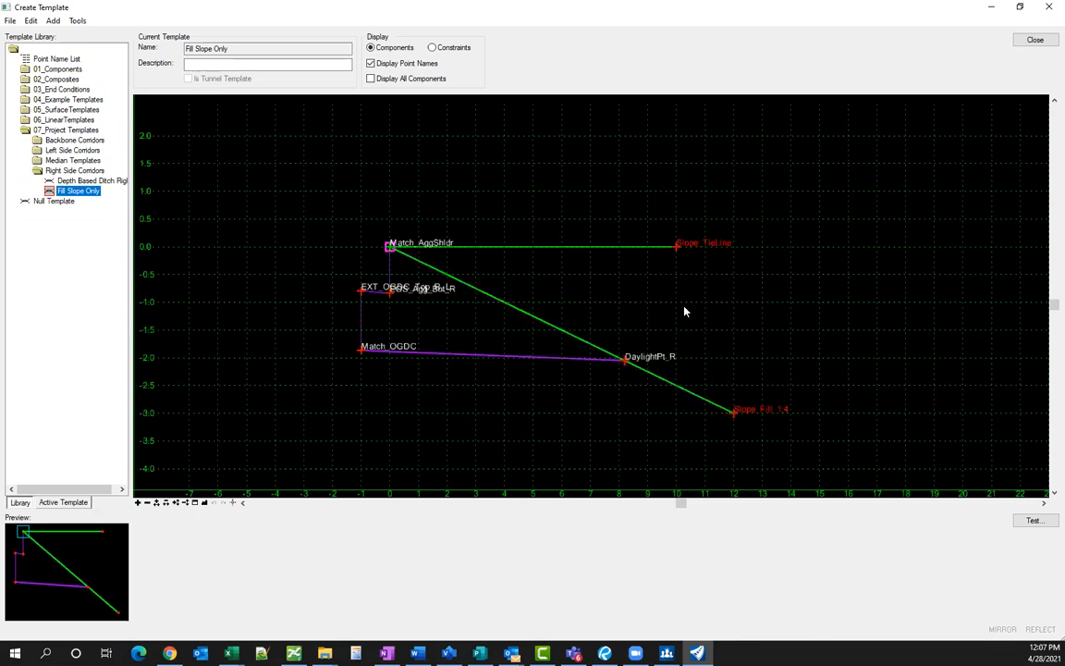
{"action": "scroll", "coordinate": [610, 331], "scroll_direction": "down", "scroll_amount": 1}
{"action": "scroll", "coordinate": [609, 327], "scroll_direction": "up", "scroll_amount": 1}
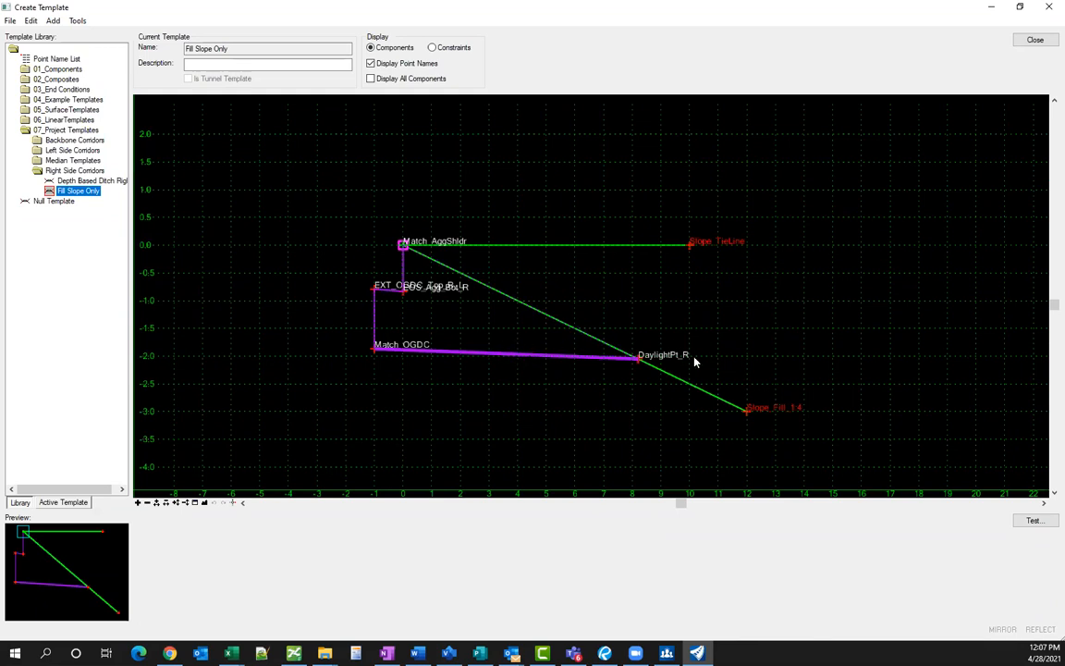
- Close the Create Template editor
{"action": "mouse_move", "coordinate": [685, 387]}
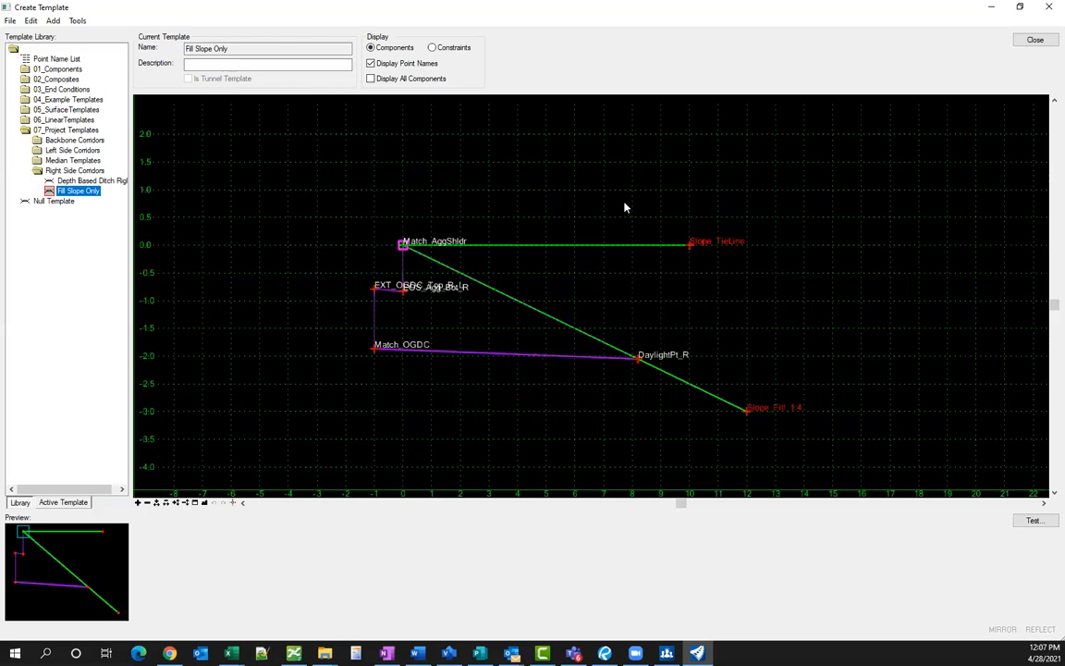
{"action": "scroll", "coordinate": [599, 352], "scroll_direction": "down", "scroll_amount": 2}
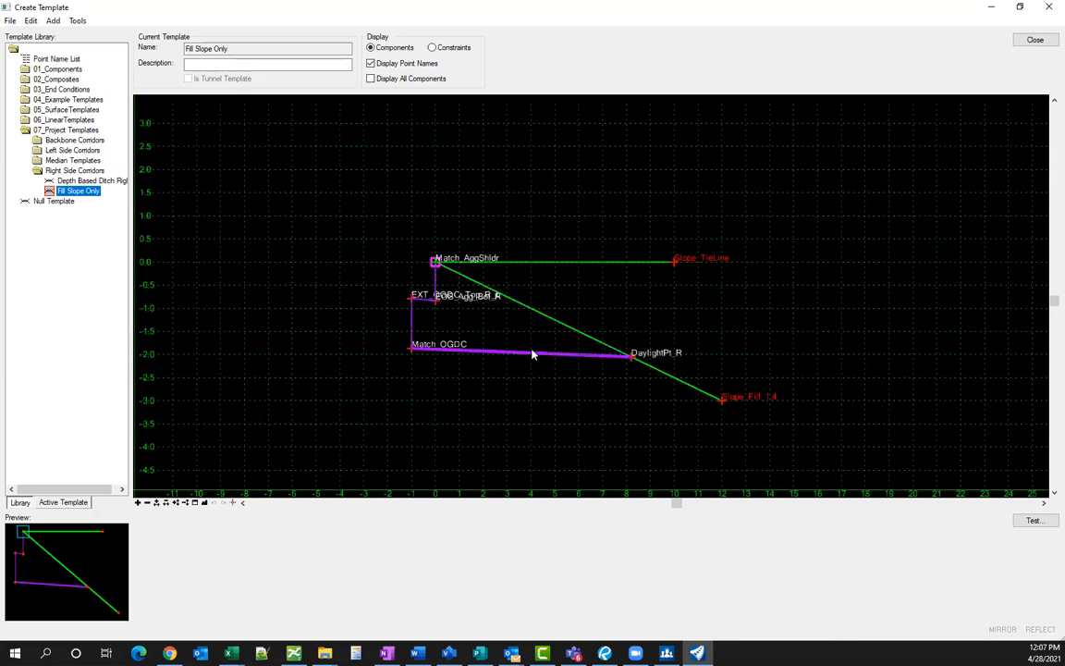
{"action": "scroll", "coordinate": [482, 328], "scroll_direction": "down", "scroll_amount": 2}
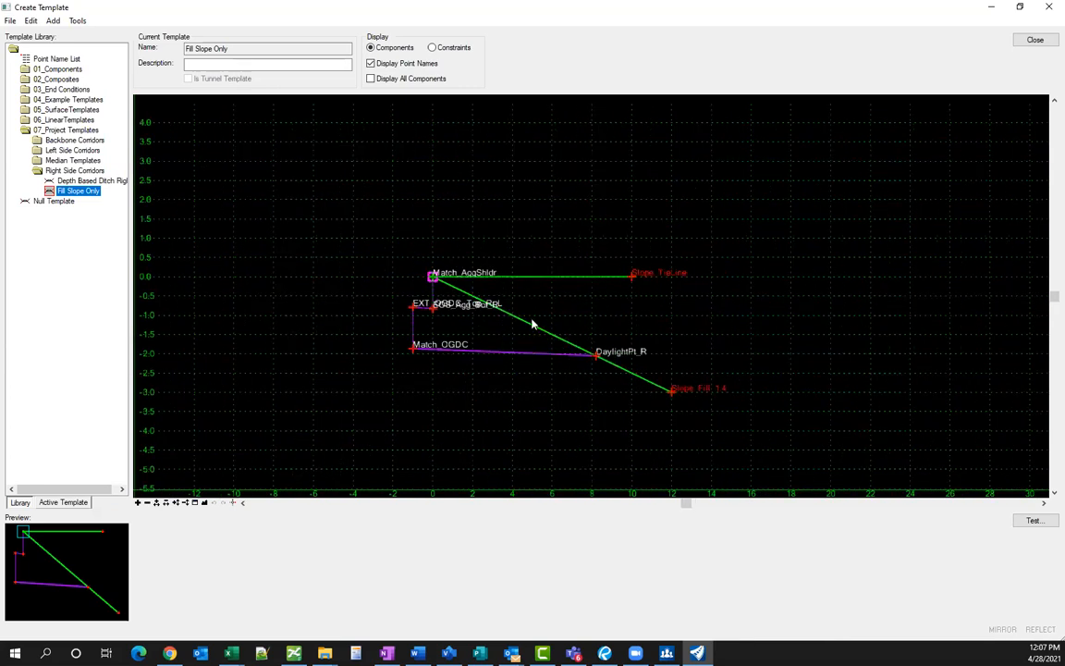
{"action": "scroll", "coordinate": [533, 328], "scroll_direction": "up", "scroll_amount": 2}
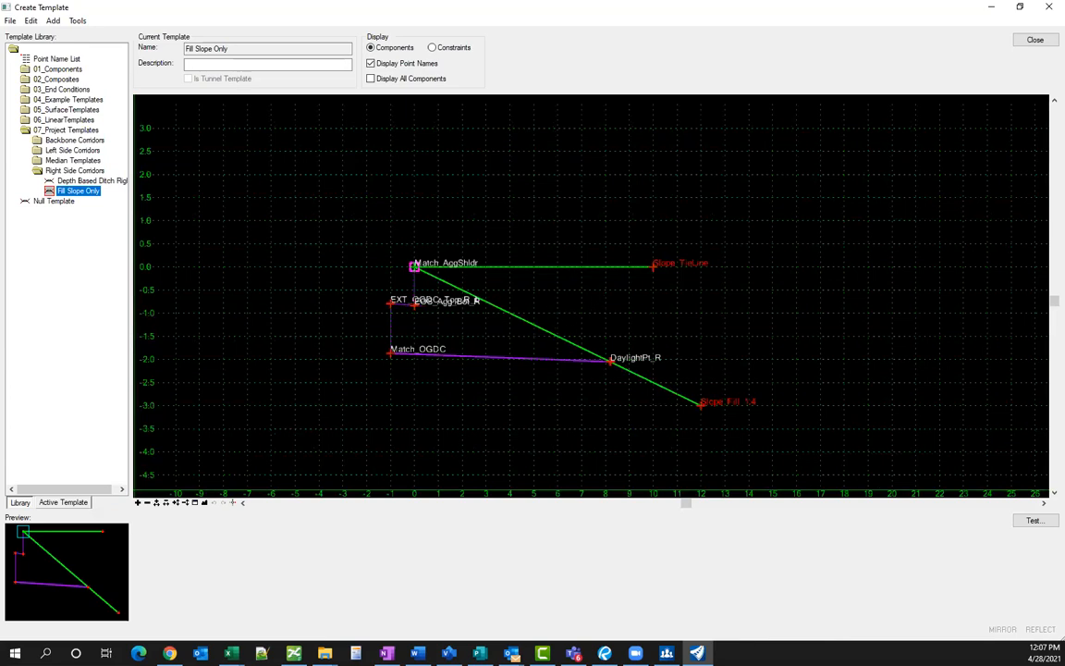
{"action": "left_click", "coordinate": [1033, 41]}
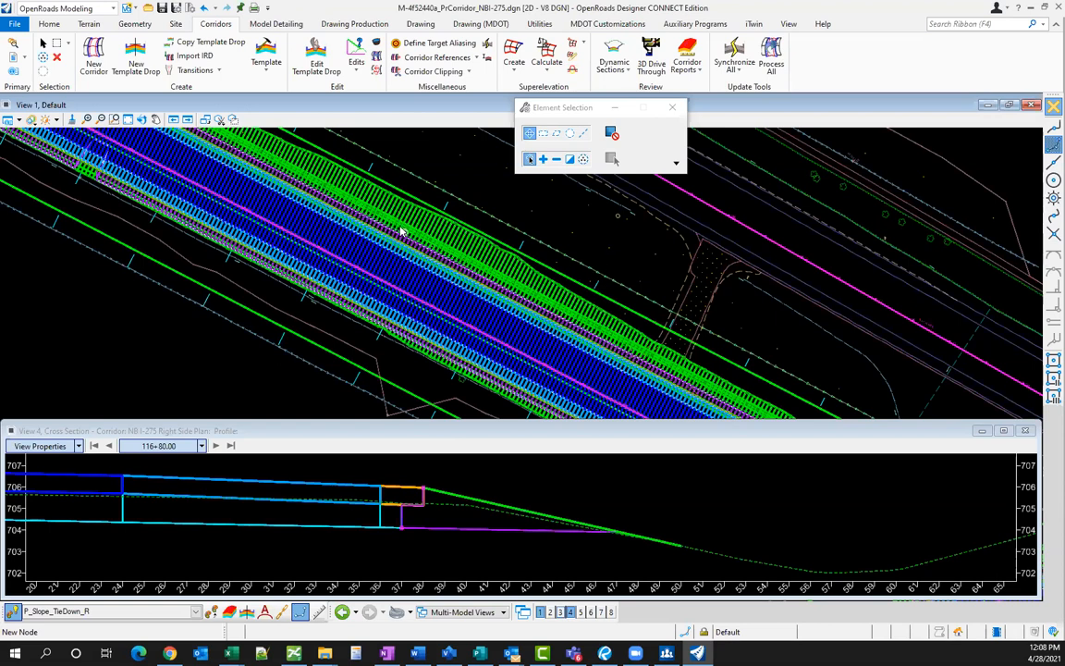
- In Level Display, turn All Off for the Ref corridor reference to hide the corridor meshes
{"action": "scroll", "coordinate": [356, 189], "scroll_direction": "down", "scroll_amount": 3}
{"action": "scroll", "coordinate": [352, 185], "scroll_direction": "down", "scroll_amount": 3}
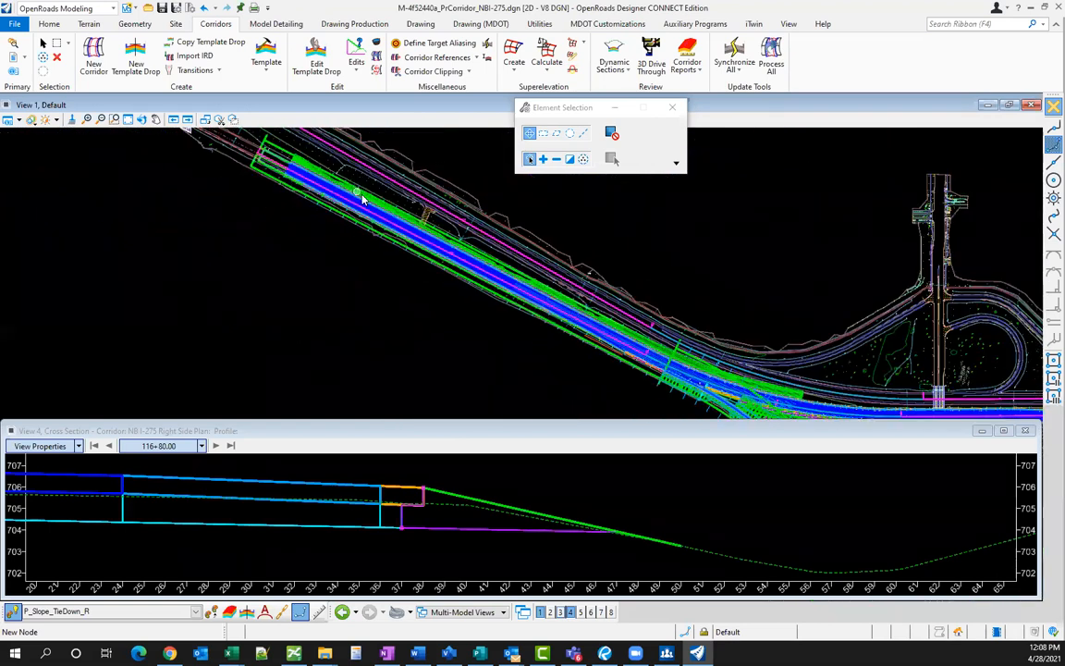
{"action": "scroll", "coordinate": [661, 369], "scroll_direction": "up", "scroll_amount": 2}
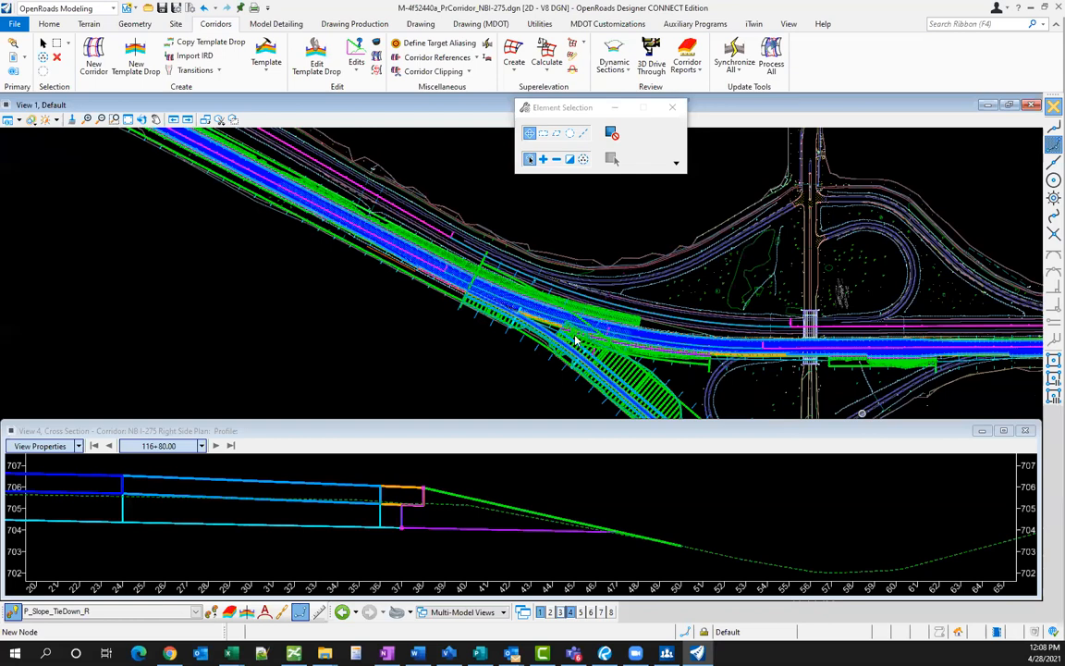
{"action": "scroll", "coordinate": [385, 317], "scroll_direction": "up", "scroll_amount": 2}
{"action": "scroll", "coordinate": [390, 333], "scroll_direction": "up", "scroll_amount": 2}
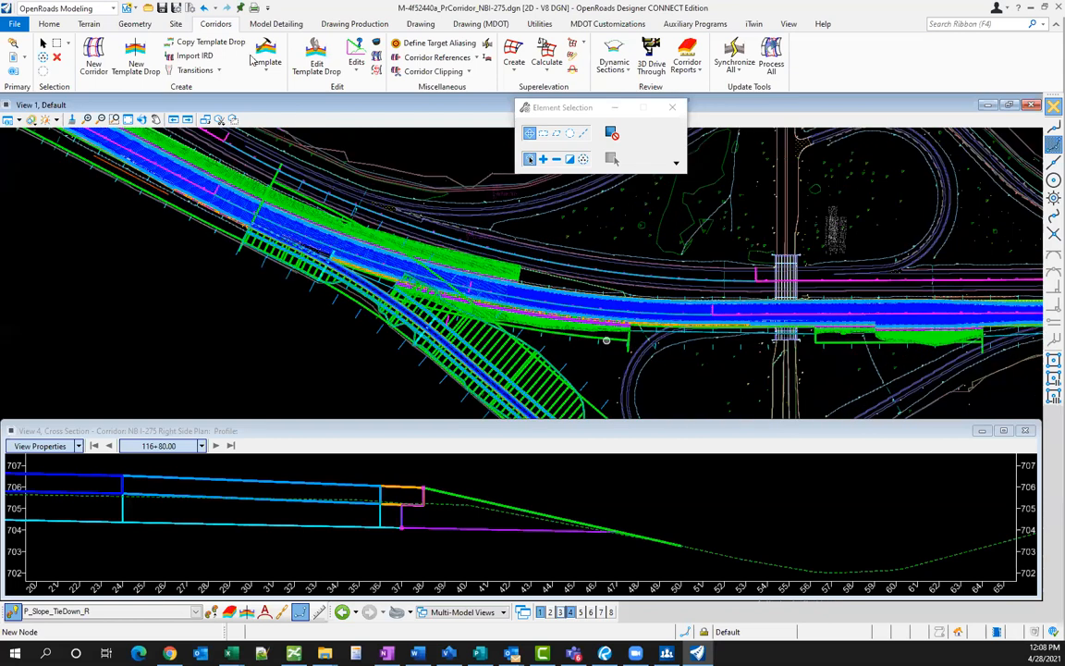
{"action": "left_click", "coordinate": [51, 24]}
{"action": "key", "text": "ctrl+e"}
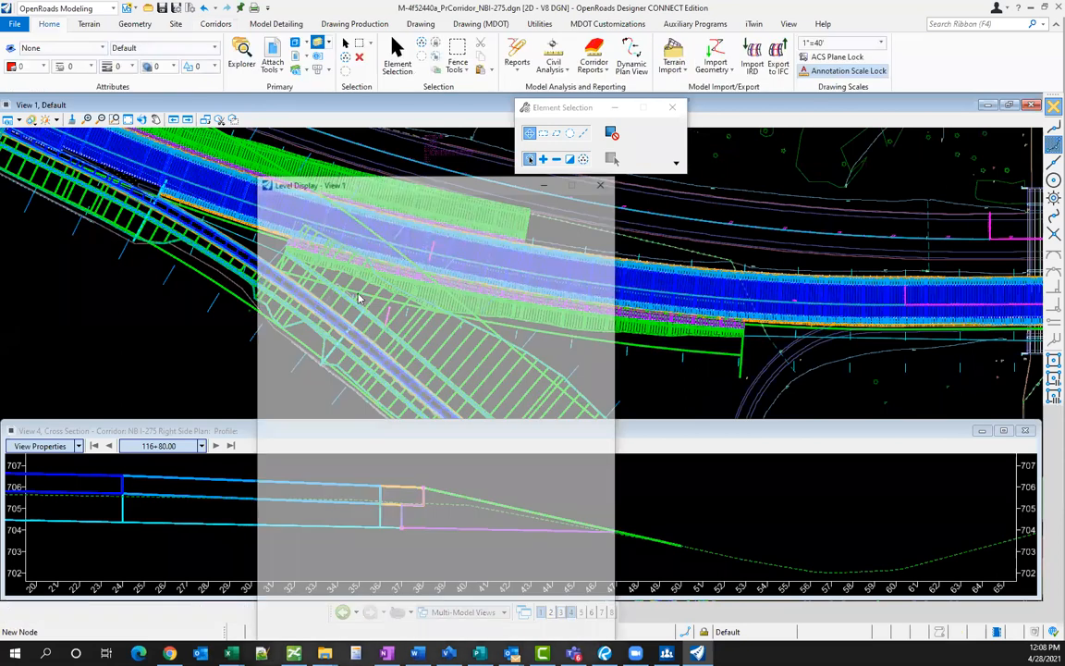
{"action": "left_click", "coordinate": [329, 291]}
{"action": "right_click", "coordinate": [412, 442]}
{"action": "left_click", "coordinate": [447, 503]}
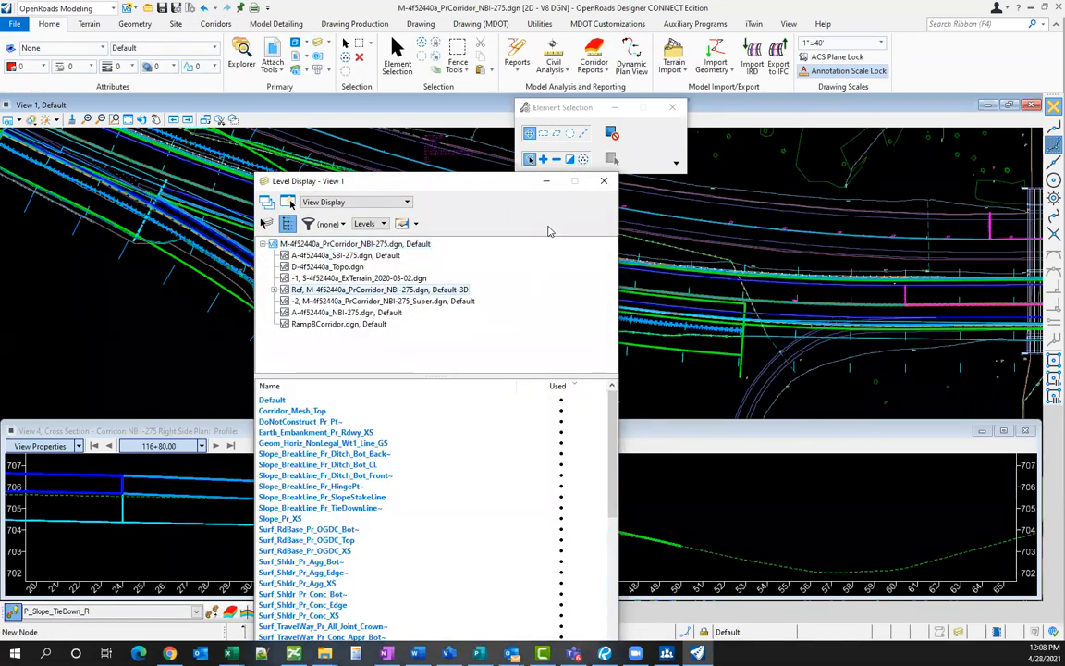
{"action": "left_click", "coordinate": [603, 182]}
{"action": "mouse_move", "coordinate": [452, 259]}
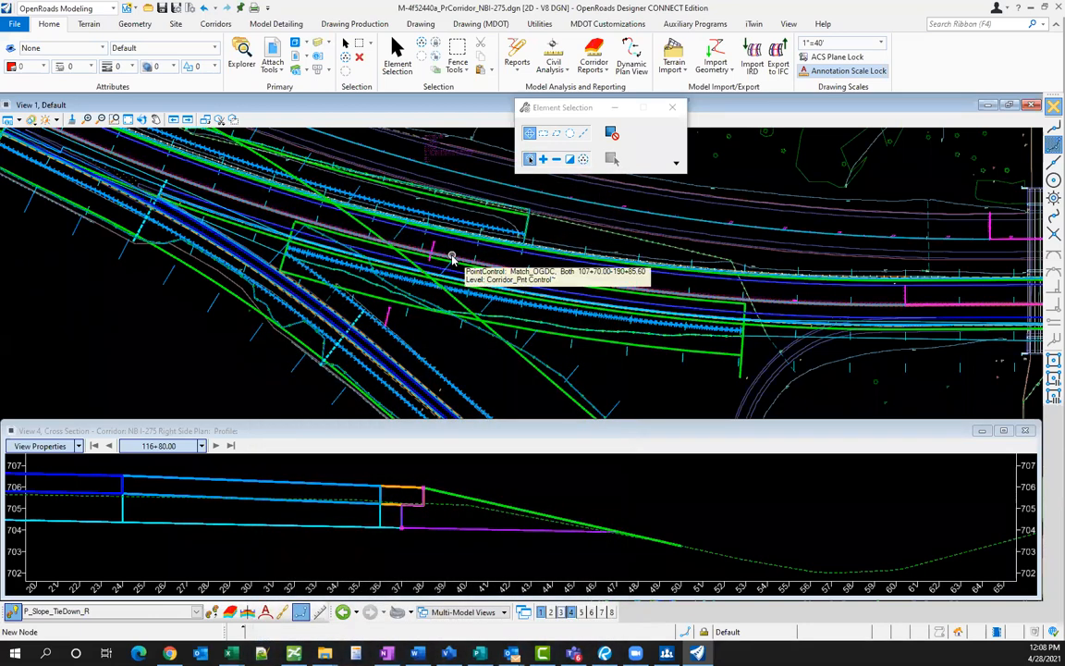
{"action": "scroll", "coordinate": [452, 259], "scroll_direction": "up", "scroll_amount": 3}
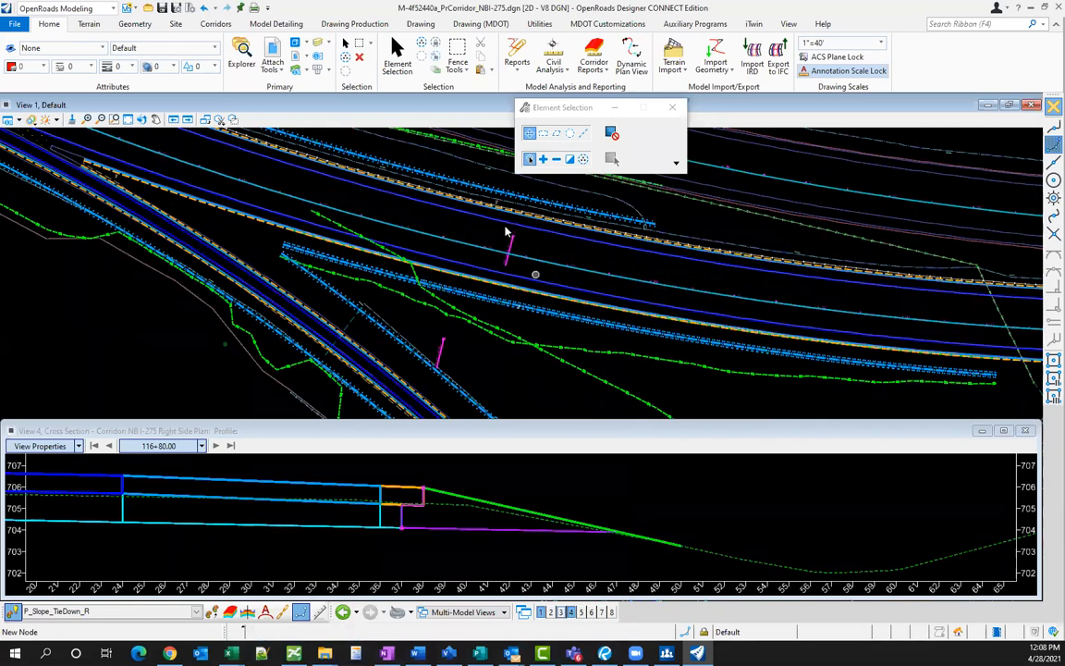
{"action": "scroll", "coordinate": [484, 259], "scroll_direction": "up", "scroll_amount": 3}
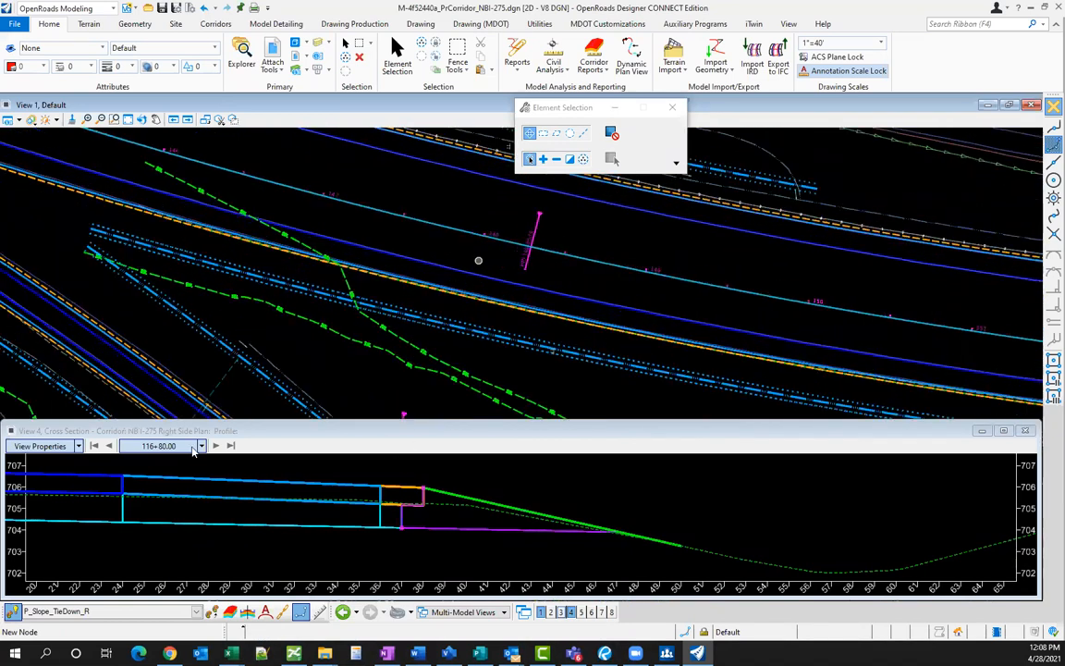
- Jump the NB I-275 Right Side cross section to station 148+00, then to 147+00
{"action": "scroll", "coordinate": [435, 283], "scroll_direction": "up", "scroll_amount": 1}
{"action": "left_click", "coordinate": [201, 445]}
{"action": "type", "text": "148+"}
{"action": "key", "text": "Return"}
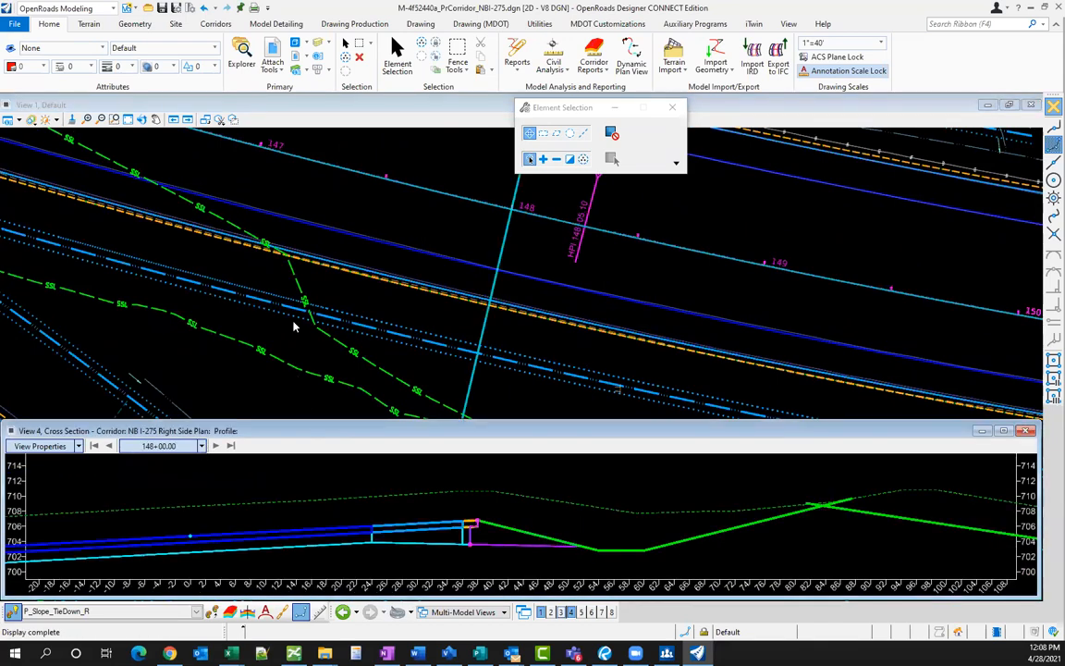
{"action": "left_click", "coordinate": [201, 445]}
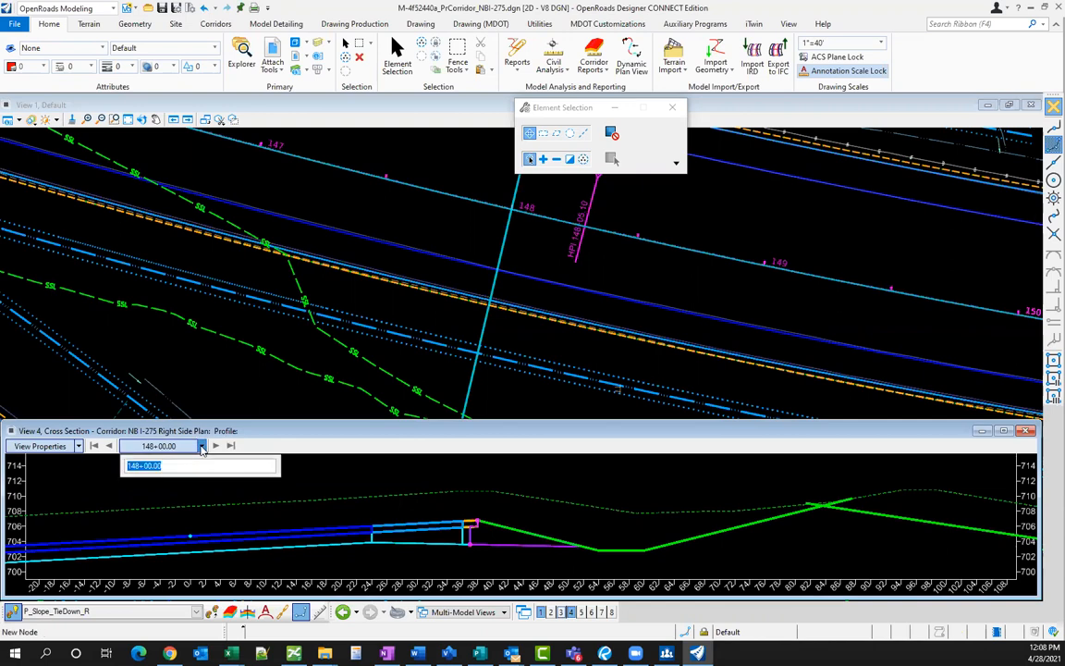
{"action": "type", "text": "147+00"}
{"action": "key", "text": "Return"}
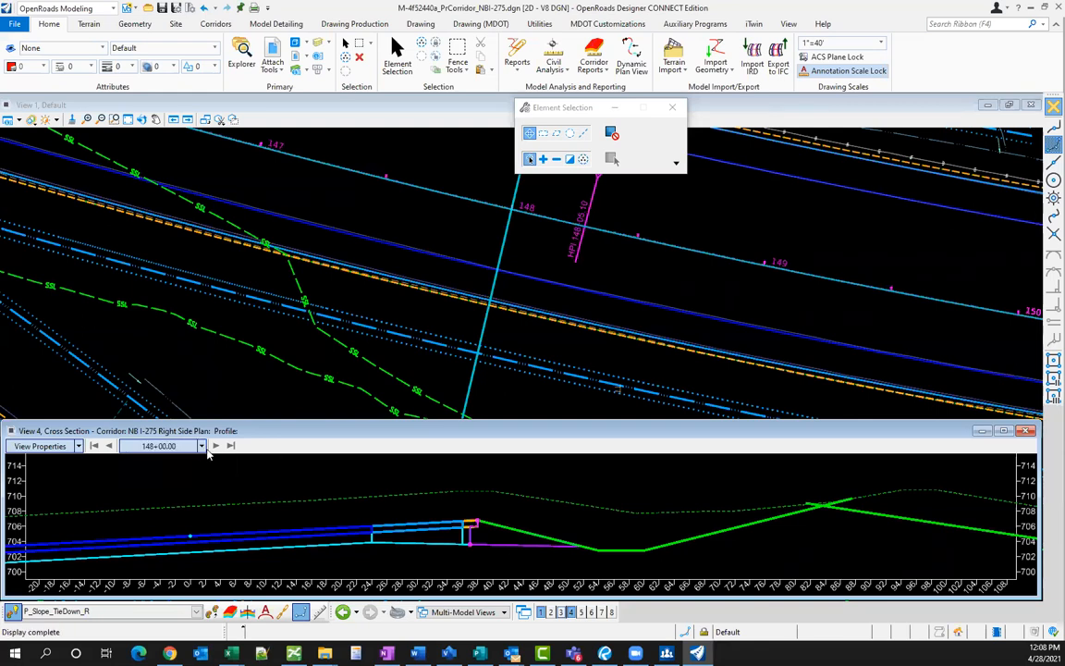
{"action": "left_click", "coordinate": [202, 446]}
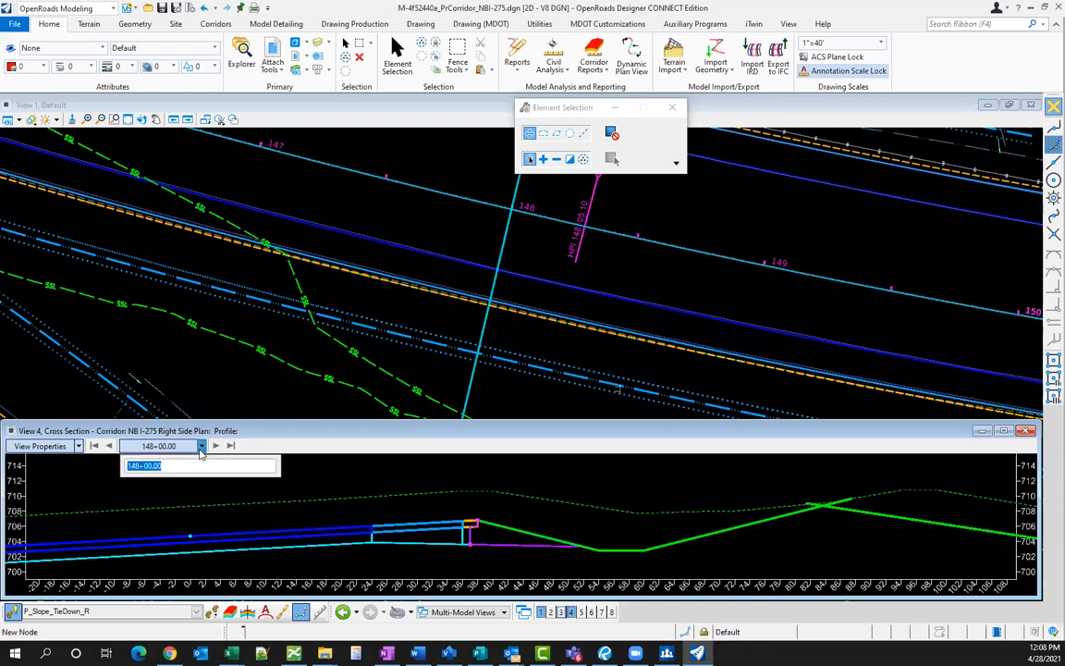
{"action": "type", "text": "147+00"}
{"action": "key", "text": "Return"}
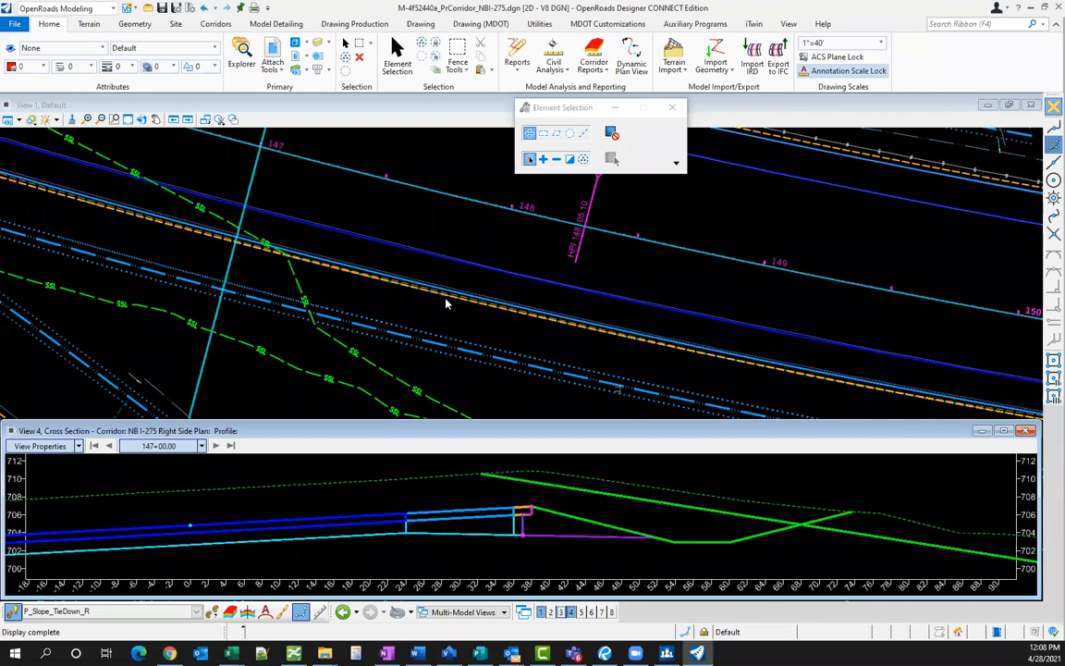
{"action": "scroll", "coordinate": [358, 276], "scroll_direction": "down", "scroll_amount": 3}
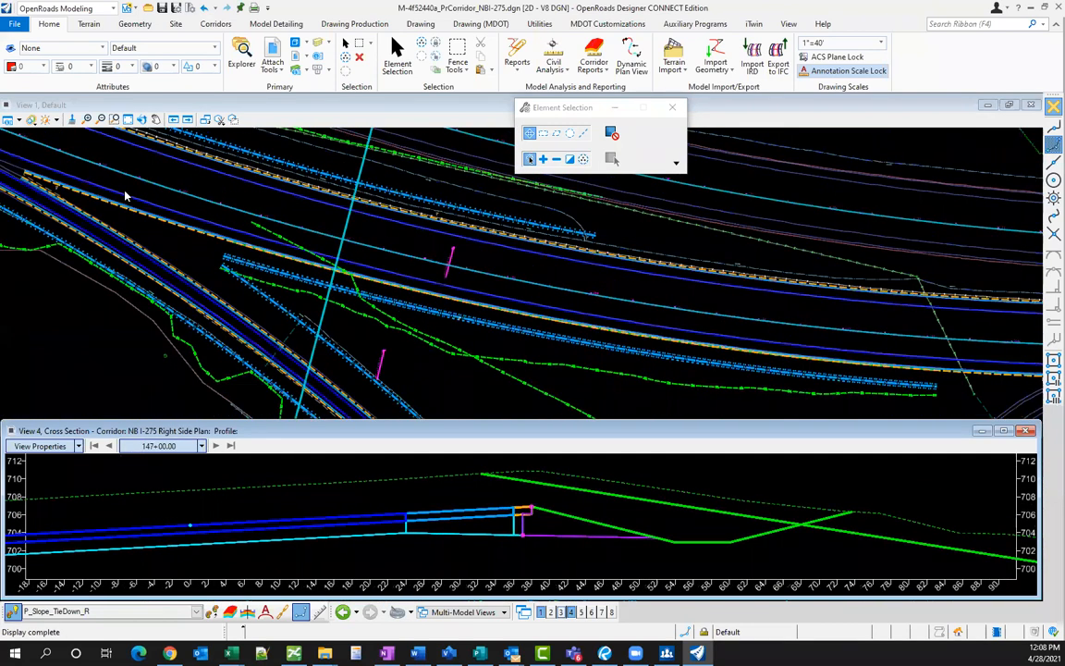
{"action": "scroll", "coordinate": [285, 295], "scroll_direction": "down", "scroll_amount": 2}
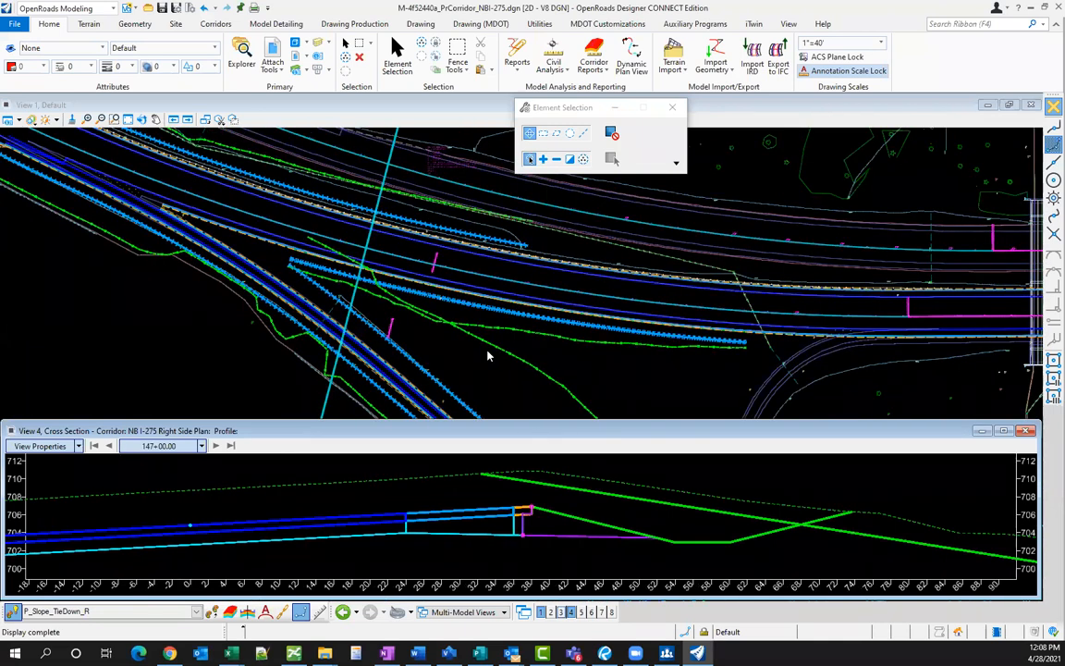
{"action": "scroll", "coordinate": [670, 539], "scroll_direction": "down", "scroll_amount": 1}
{"action": "scroll", "coordinate": [647, 532], "scroll_direction": "down", "scroll_amount": 1}
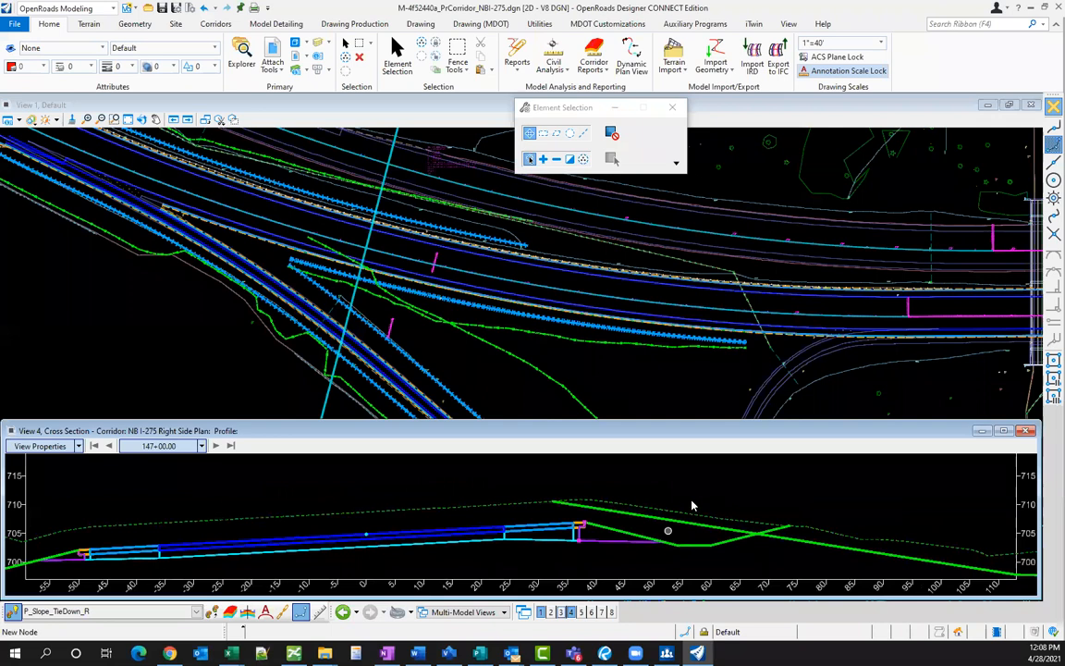
{"action": "scroll", "coordinate": [689, 504], "scroll_direction": "down", "scroll_amount": 3}
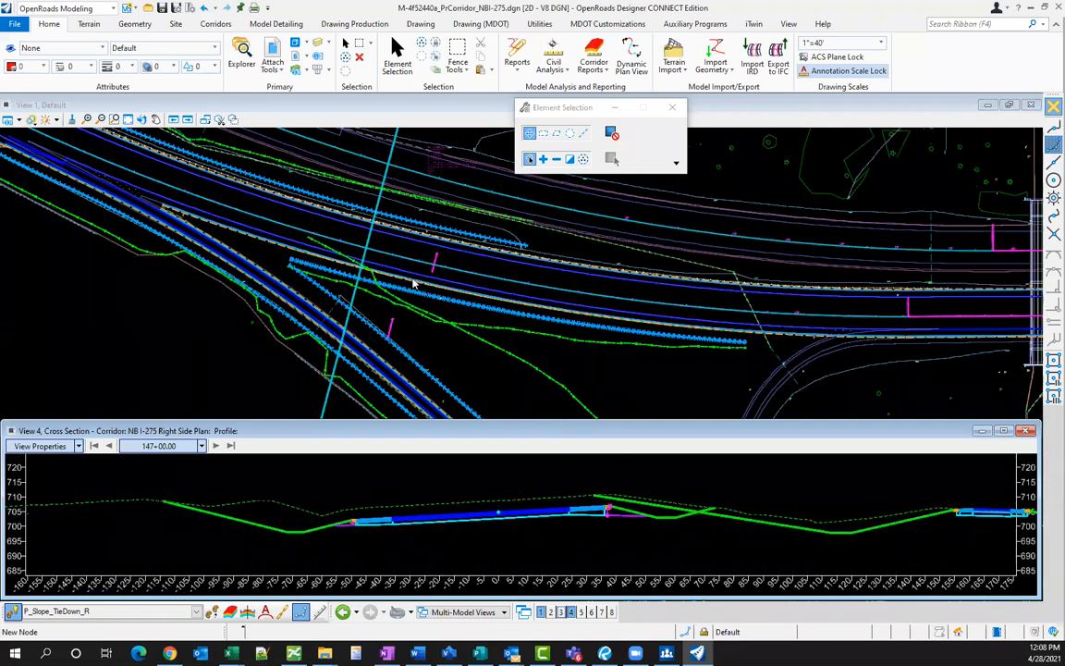
{"action": "scroll", "coordinate": [319, 275], "scroll_direction": "up", "scroll_amount": 2}
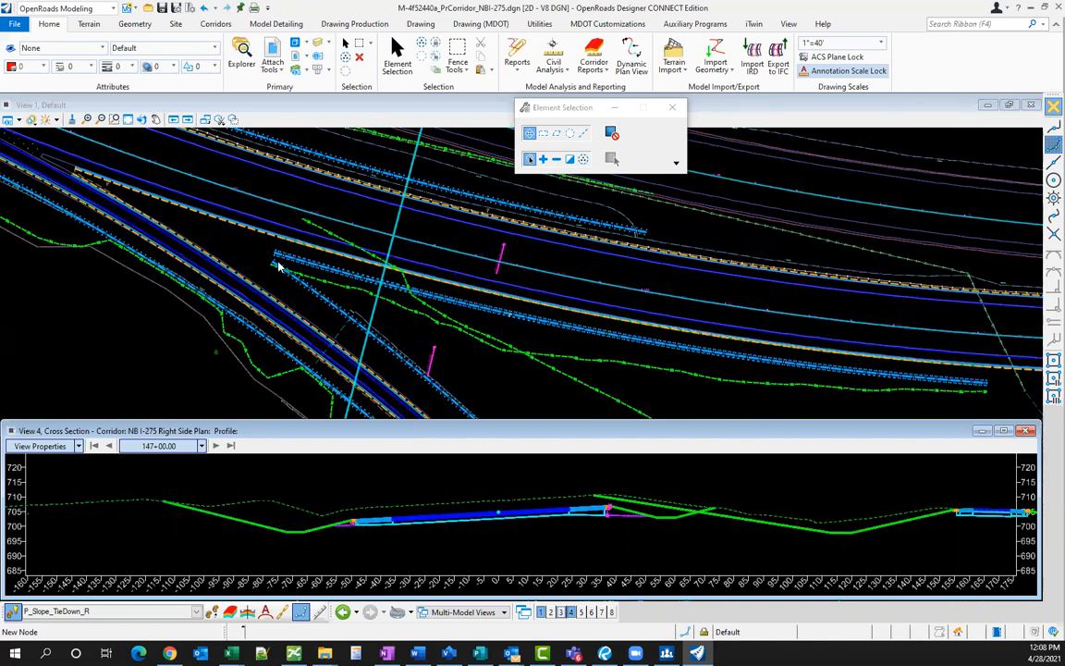
{"action": "scroll", "coordinate": [277, 267], "scroll_direction": "up", "scroll_amount": 1}
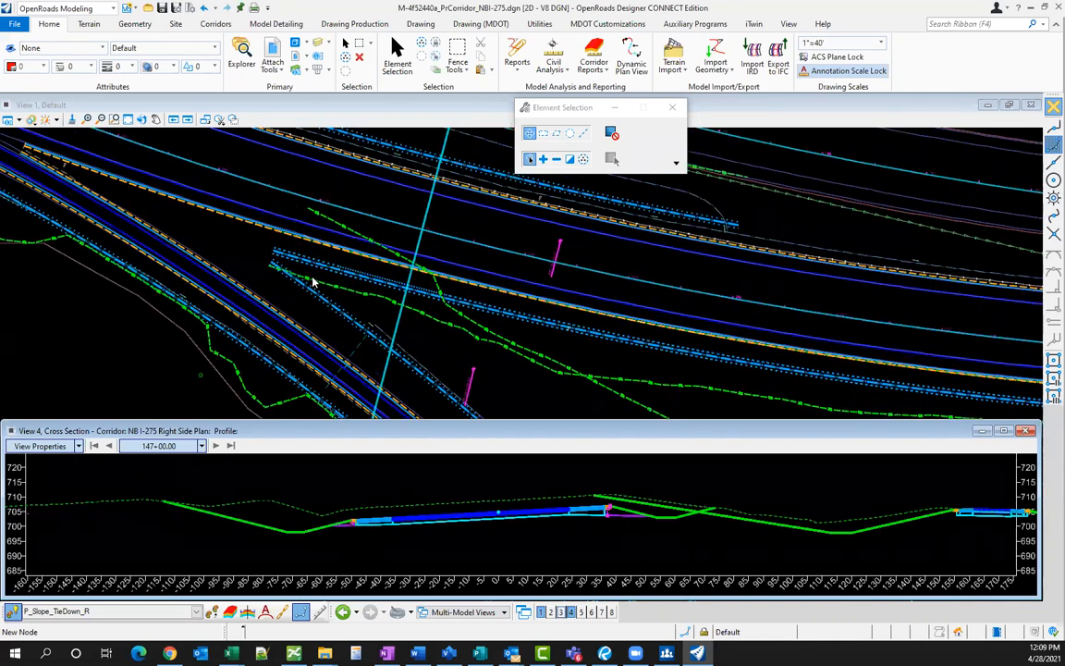
{"action": "scroll", "coordinate": [566, 500], "scroll_direction": "down", "scroll_amount": 1}
{"action": "scroll", "coordinate": [663, 515], "scroll_direction": "up", "scroll_amount": 1}
- Step the cross section back to station 146+85.00 and make View 1 active
{"action": "left_click", "coordinate": [110, 446]}
{"action": "left_click", "coordinate": [110, 446]}
{"action": "left_click", "coordinate": [110, 447]}
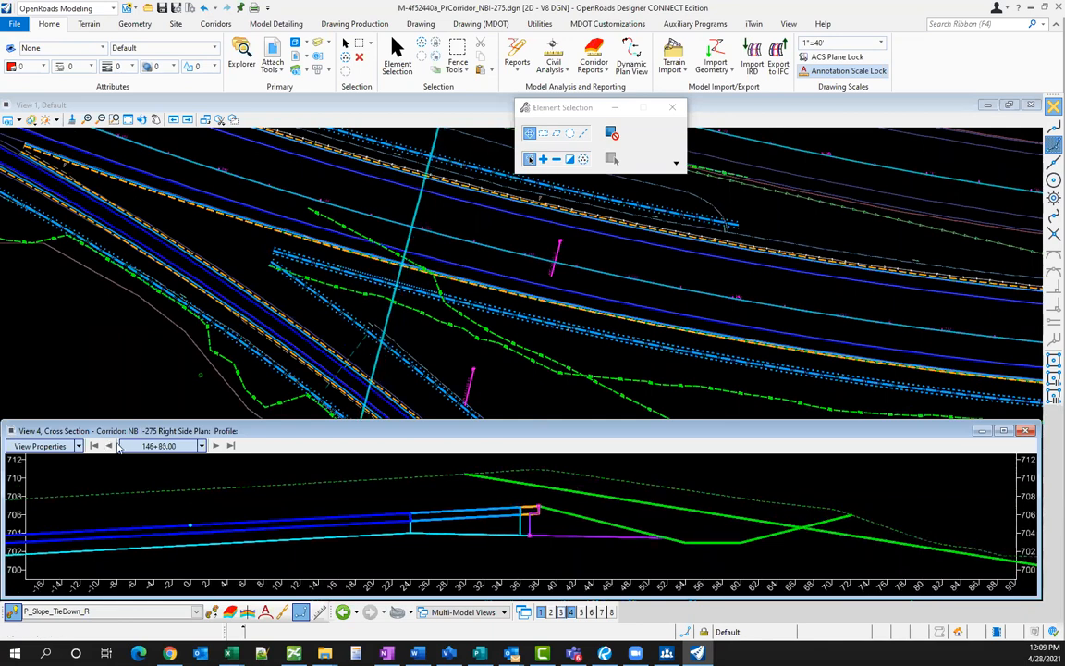
{"action": "scroll", "coordinate": [495, 486], "scroll_direction": "down", "scroll_amount": 2}
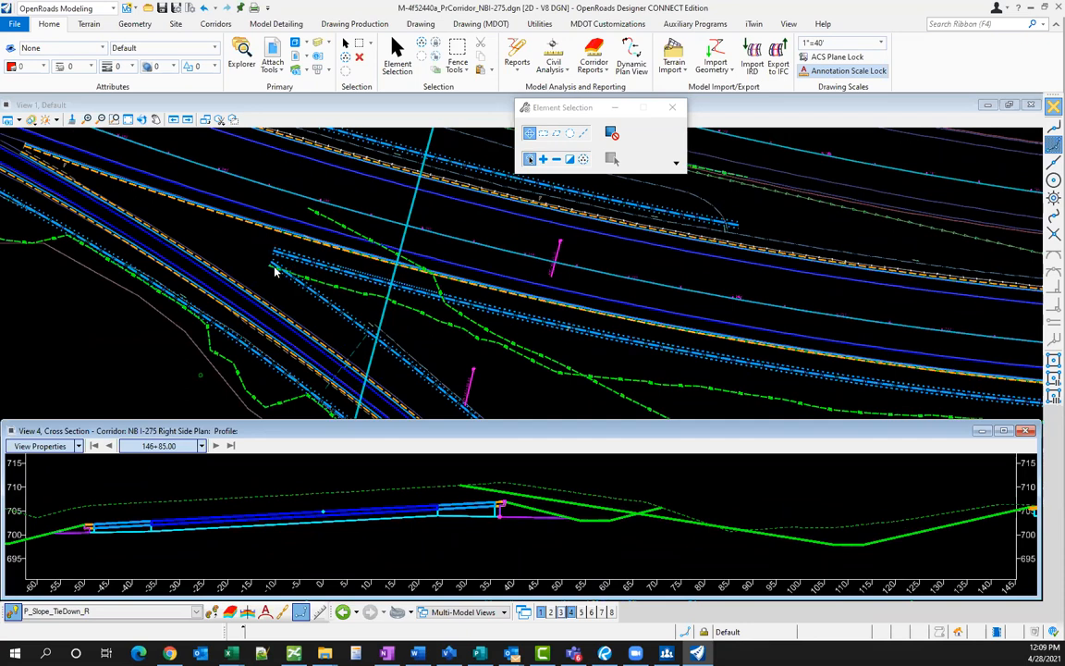
{"action": "scroll", "coordinate": [351, 343], "scroll_direction": "down", "scroll_amount": 2}
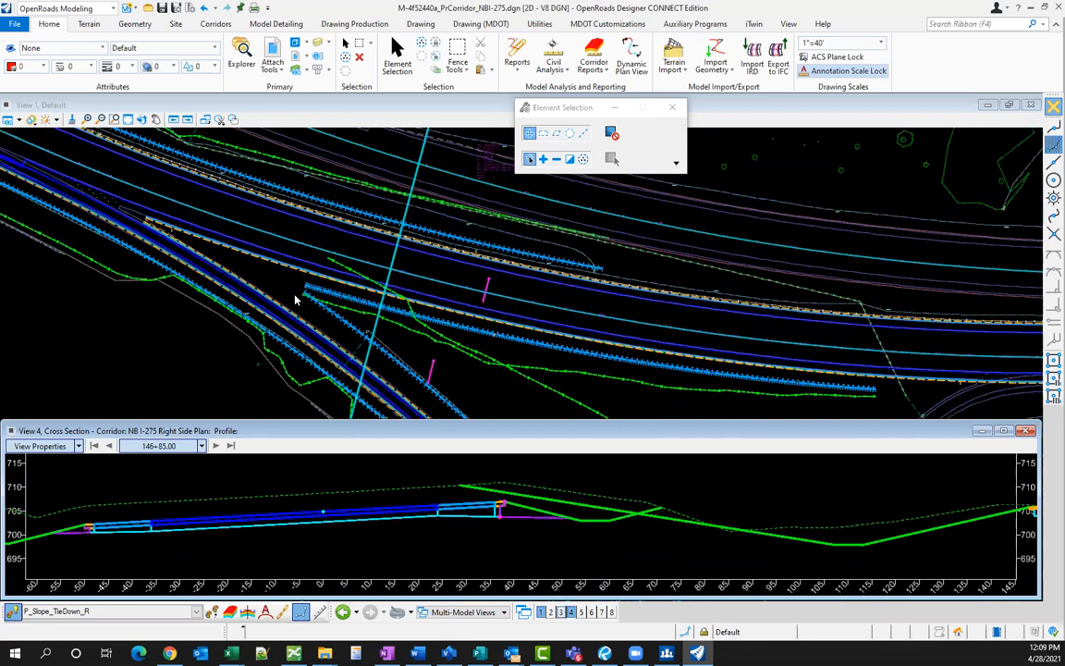
{"action": "scroll", "coordinate": [317, 315], "scroll_direction": "up", "scroll_amount": 1}
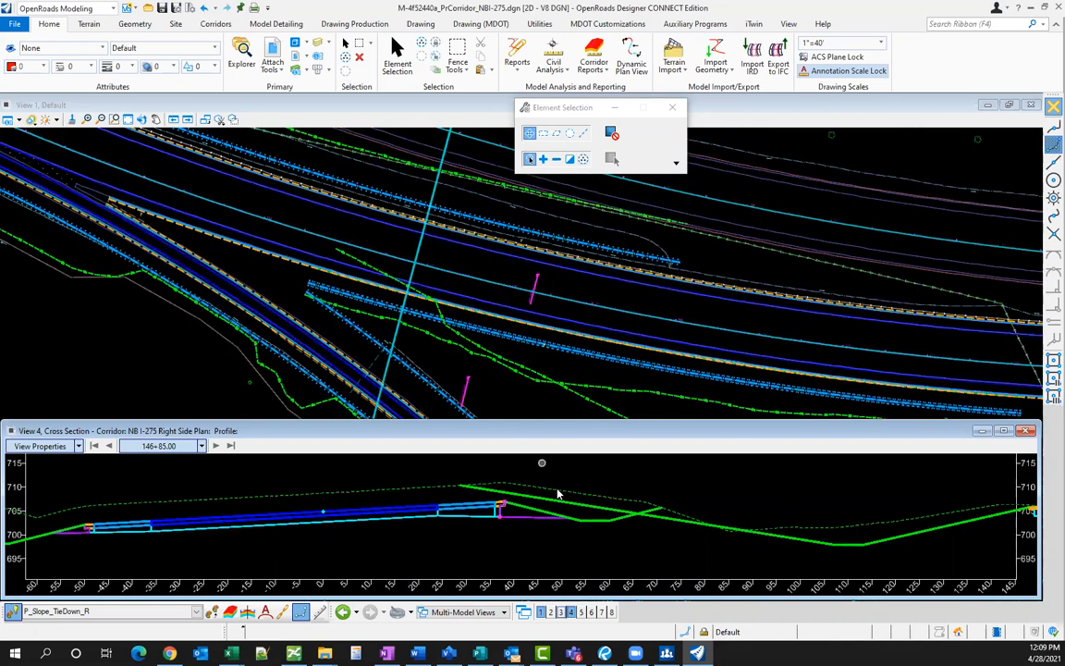
{"action": "scroll", "coordinate": [532, 489], "scroll_direction": "down", "scroll_amount": 1}
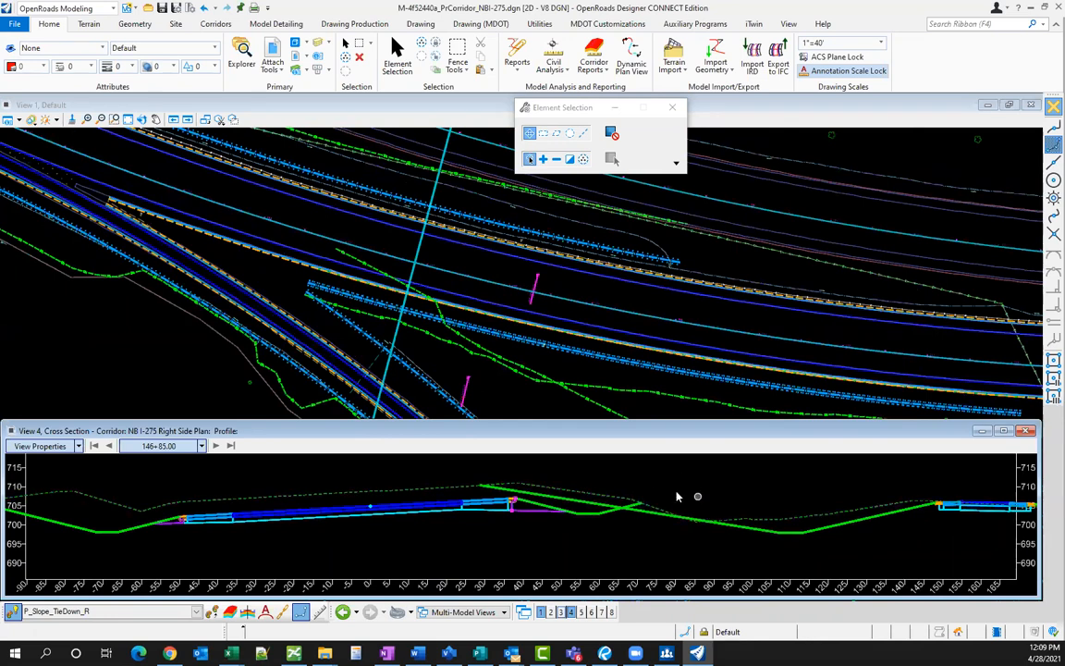
{"action": "scroll", "coordinate": [620, 505], "scroll_direction": "up", "scroll_amount": 1}
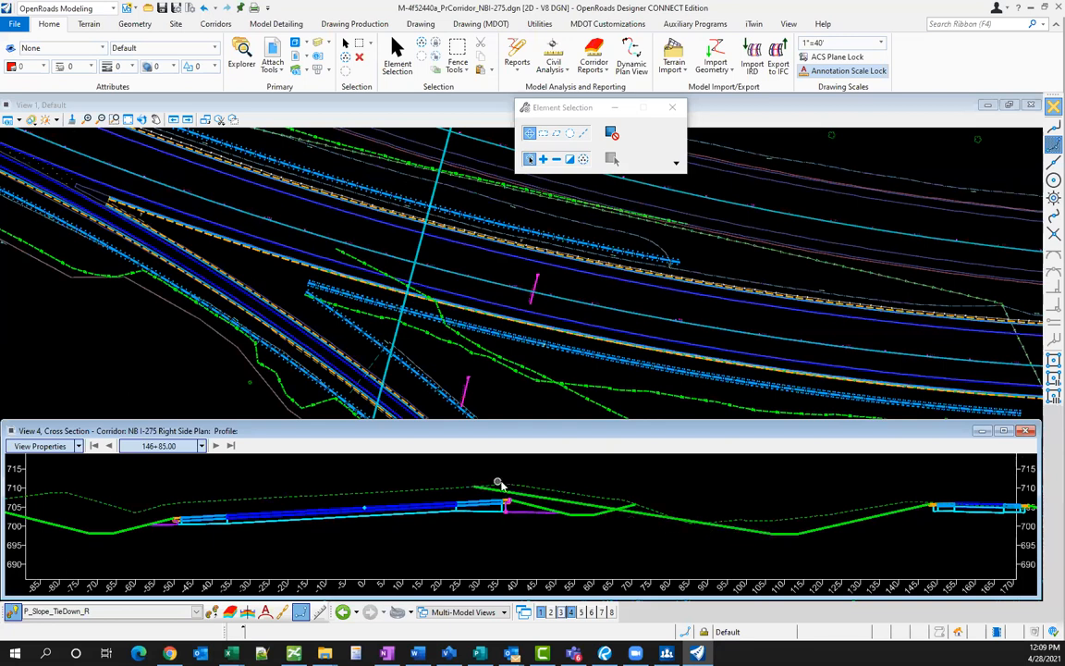
{"action": "mouse_move", "coordinate": [473, 489]}
{"action": "left_click", "coordinate": [430, 353]}
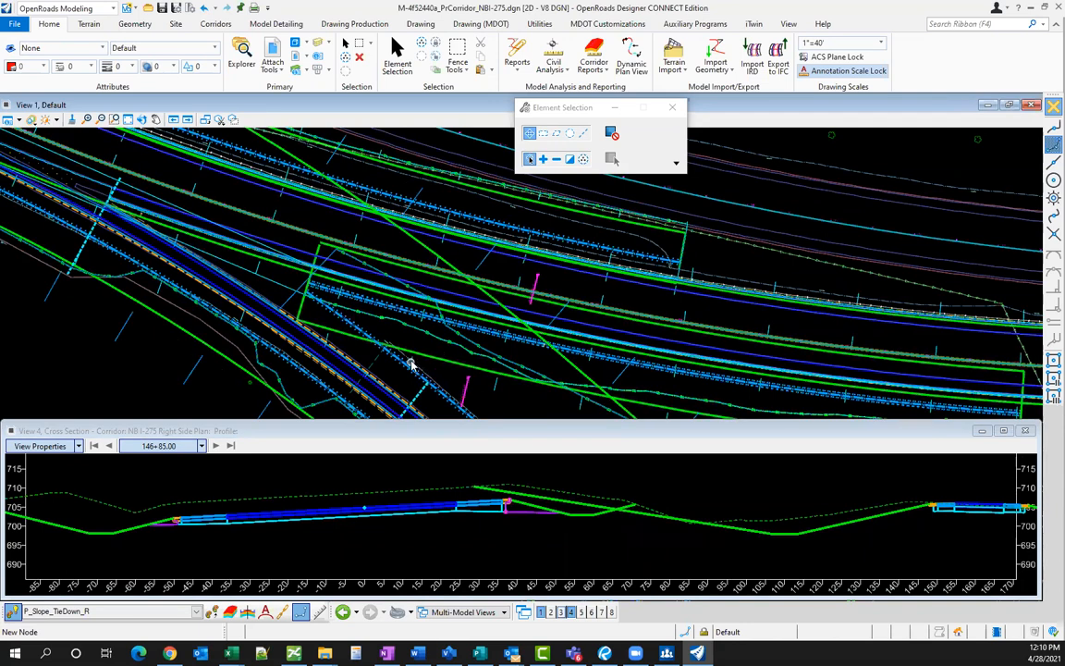
- Alias NB I-275 Right Side targets to Corridor 6 Mile Ramp B, then Terrain Model Field Book1, and apply
{"action": "left_click", "coordinate": [212, 24]}
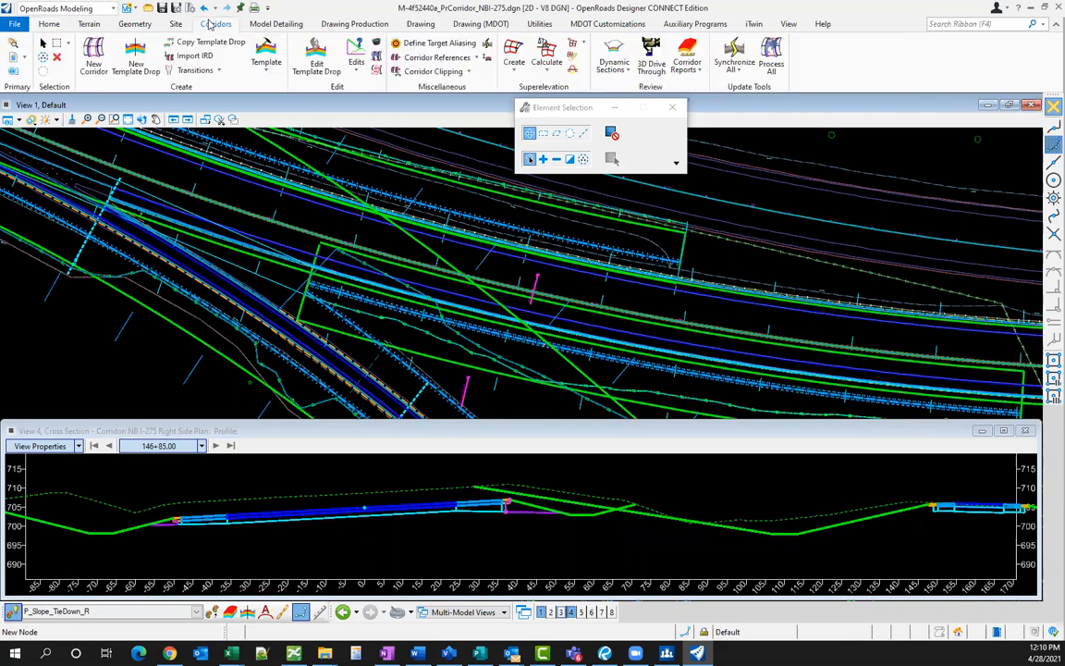
{"action": "left_click", "coordinate": [433, 45]}
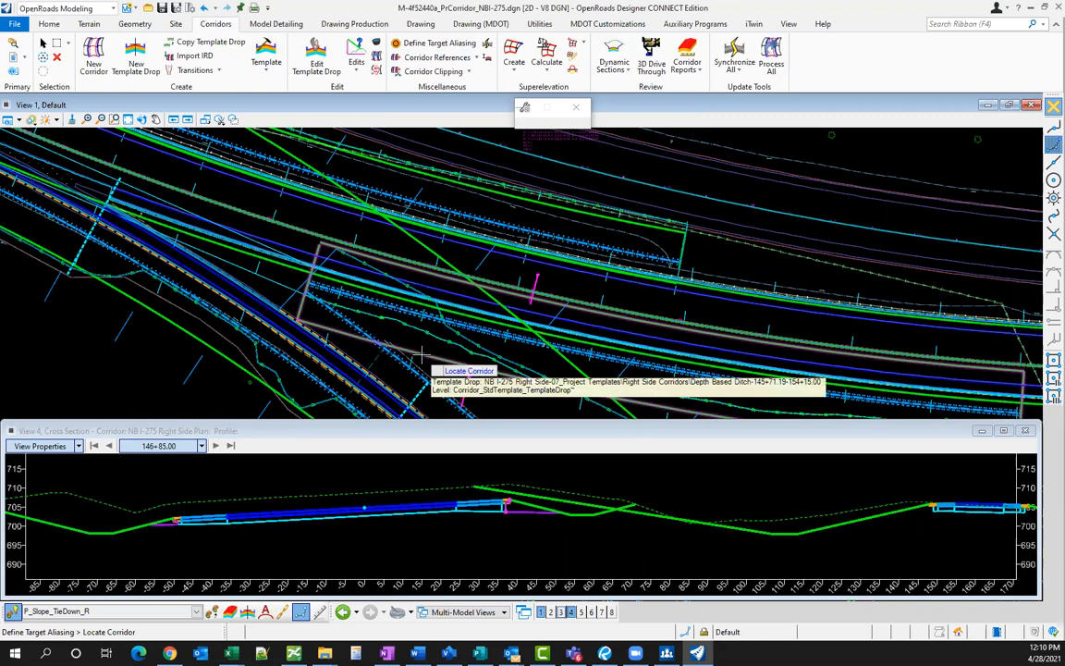
{"action": "left_click", "coordinate": [418, 355]}
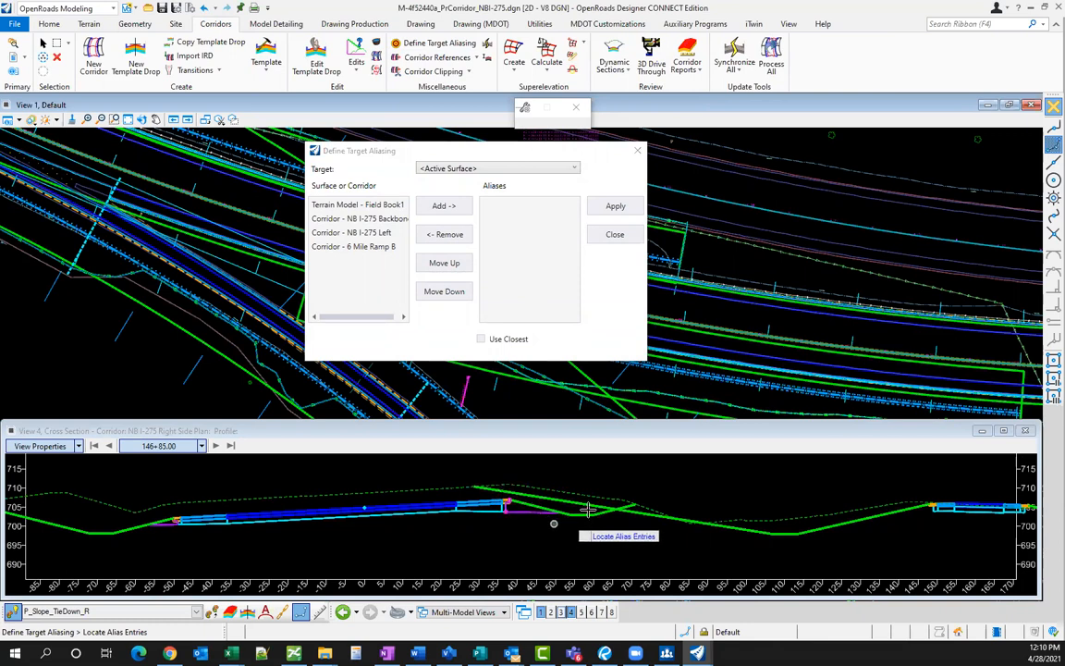
{"action": "left_click", "coordinate": [357, 246]}
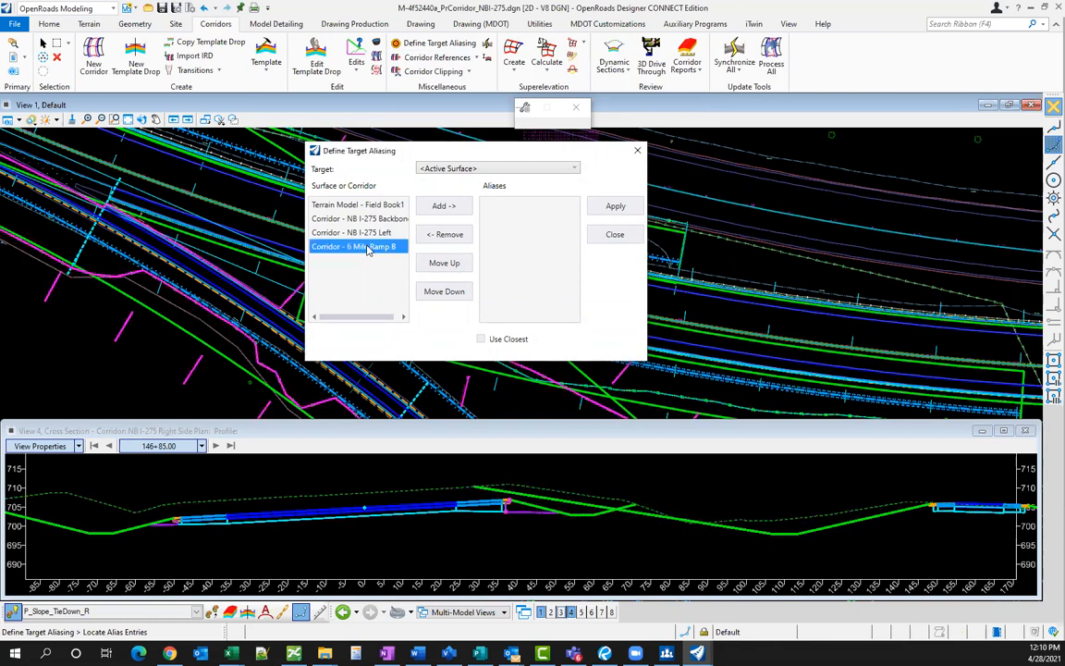
{"action": "left_click", "coordinate": [444, 205]}
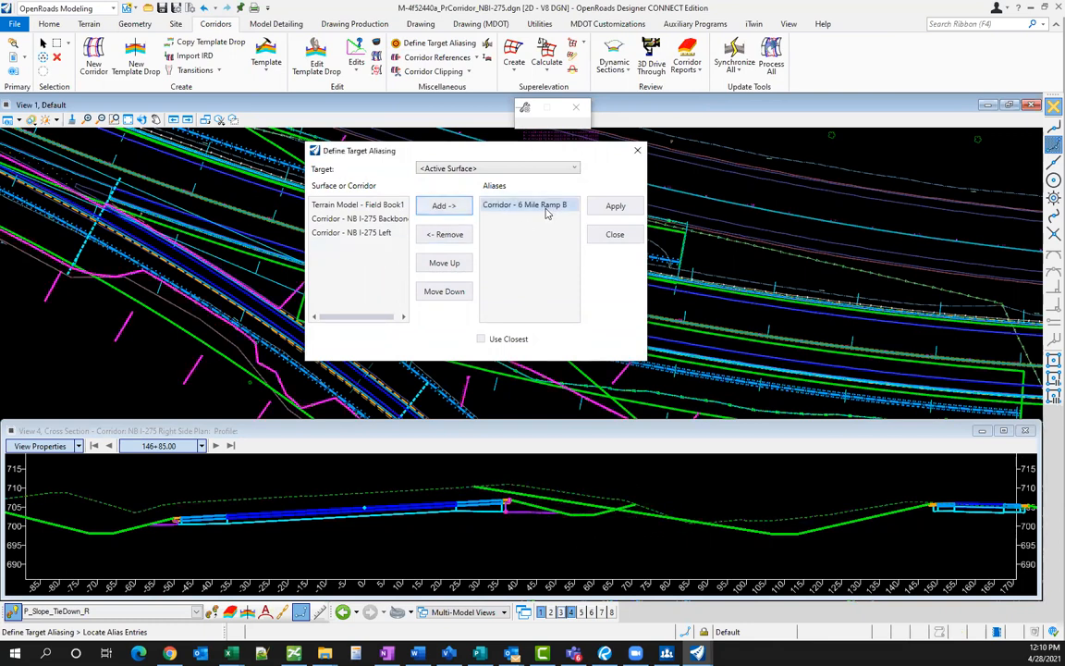
{"action": "left_click", "coordinate": [357, 205]}
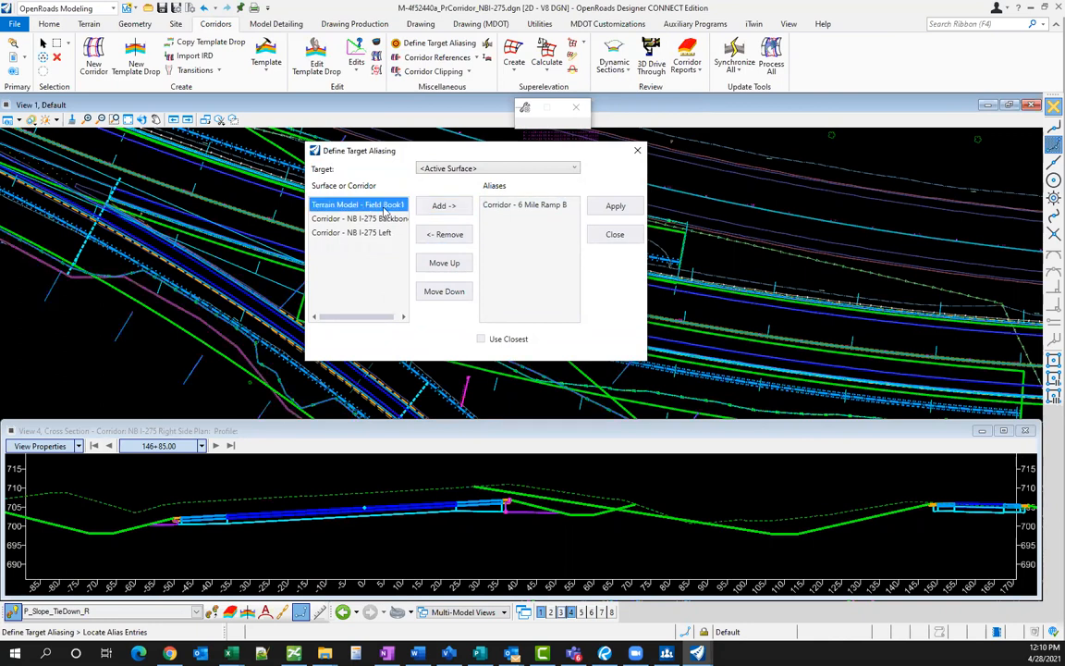
{"action": "left_click", "coordinate": [444, 206]}
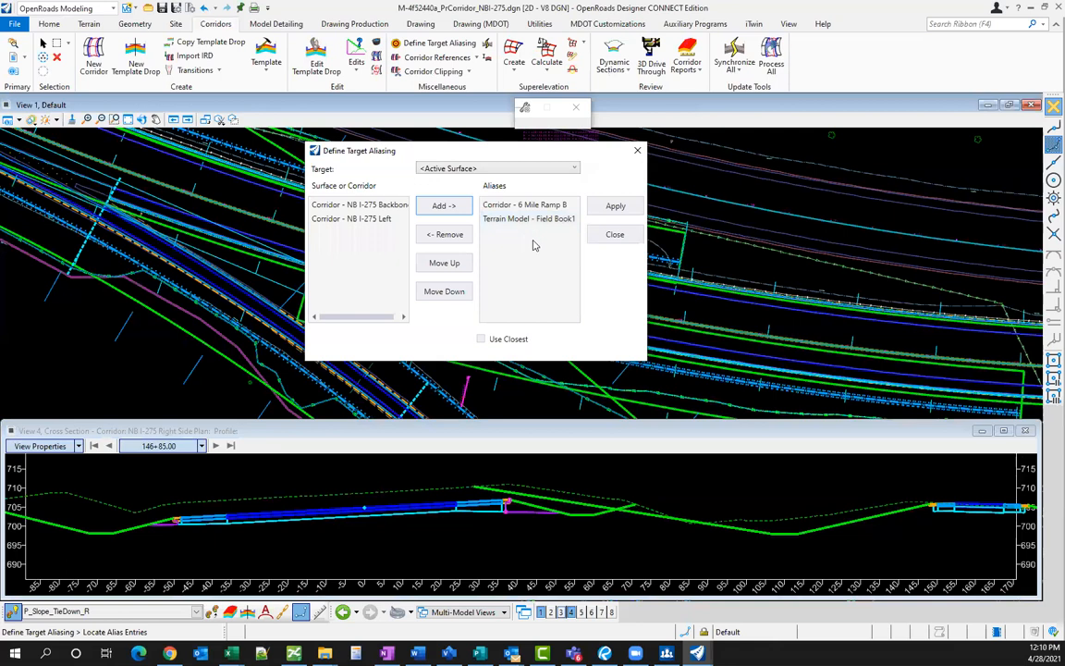
{"action": "left_click", "coordinate": [615, 205]}
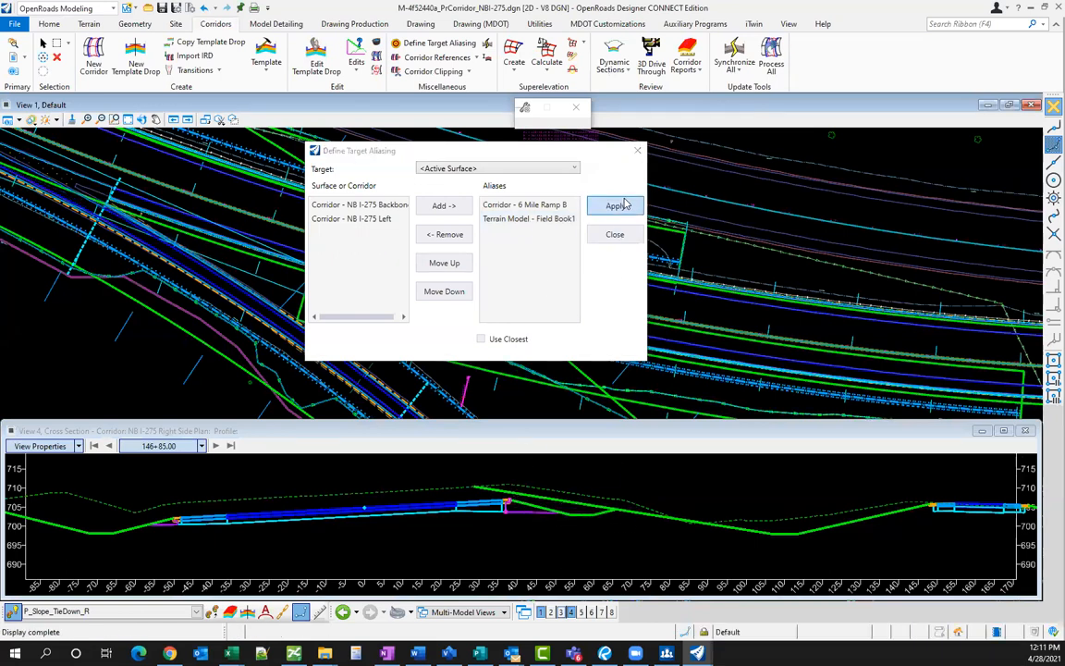
{"action": "left_click", "coordinate": [615, 234]}
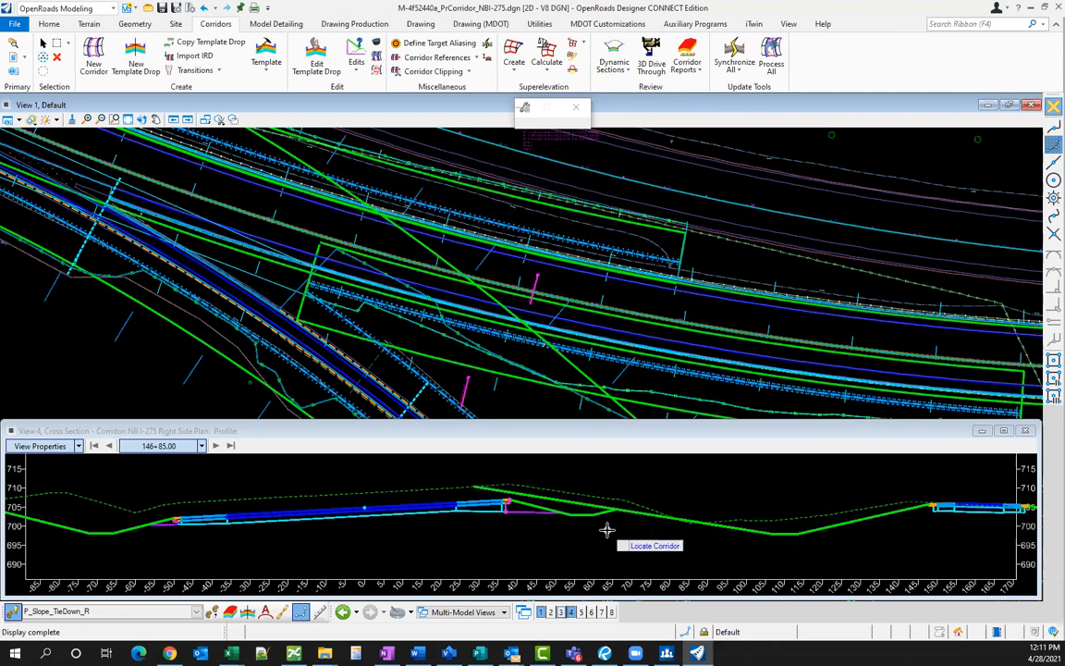
{"action": "key", "text": "Escape"}
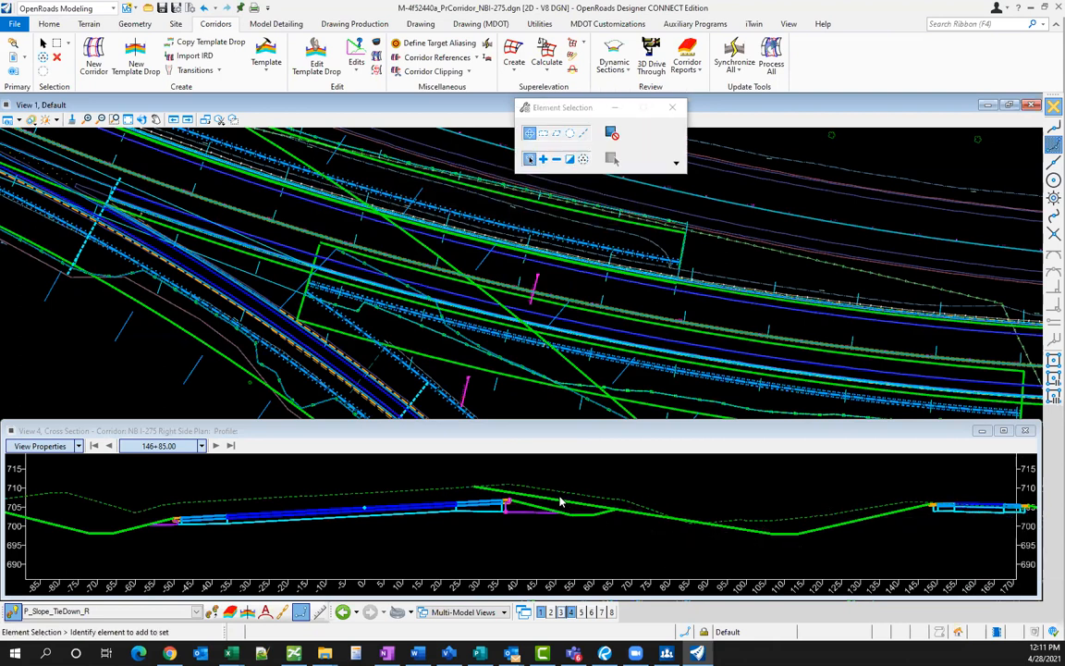
- Switch active views and browse the recent files list containing RampBCorridor.dgn
{"action": "left_click", "coordinate": [509, 532]}
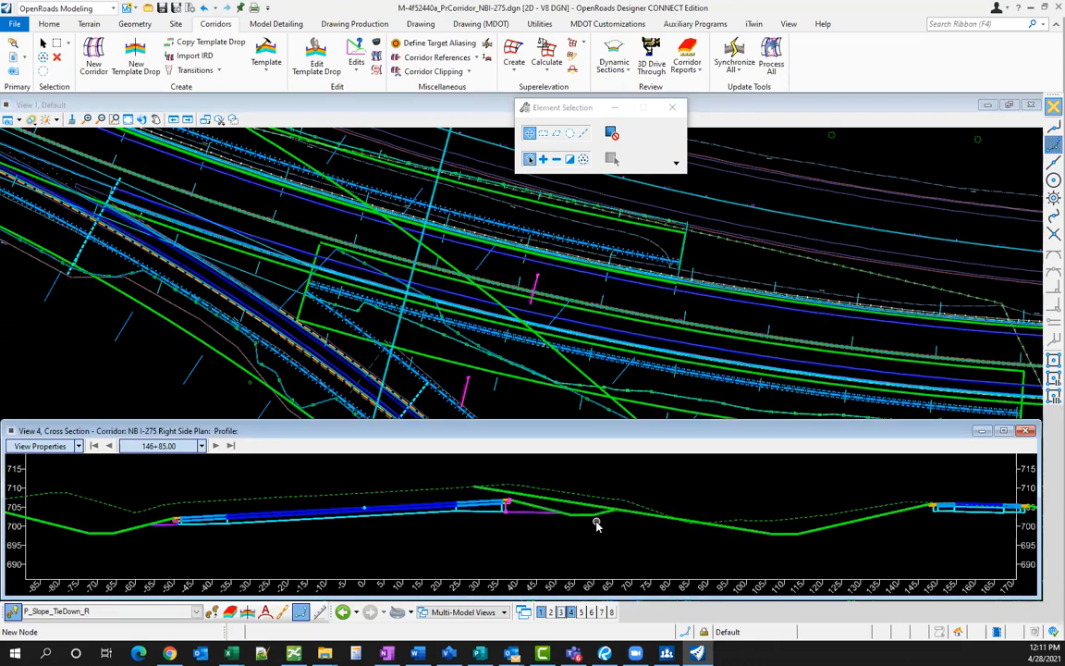
{"action": "left_click", "coordinate": [440, 368]}
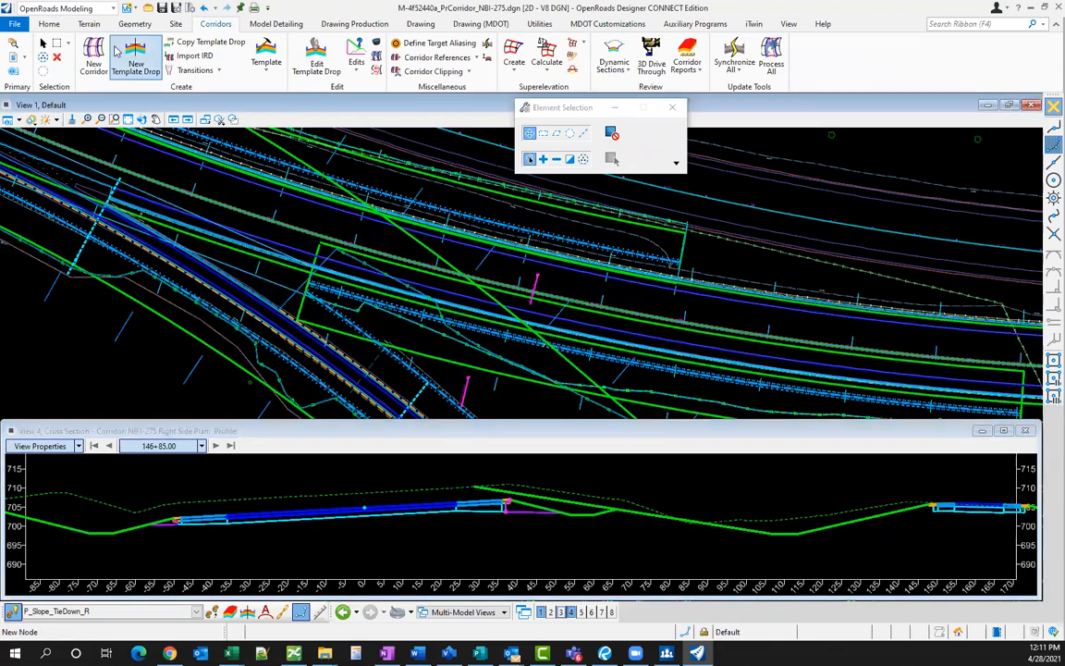
{"action": "left_click", "coordinate": [13, 24]}
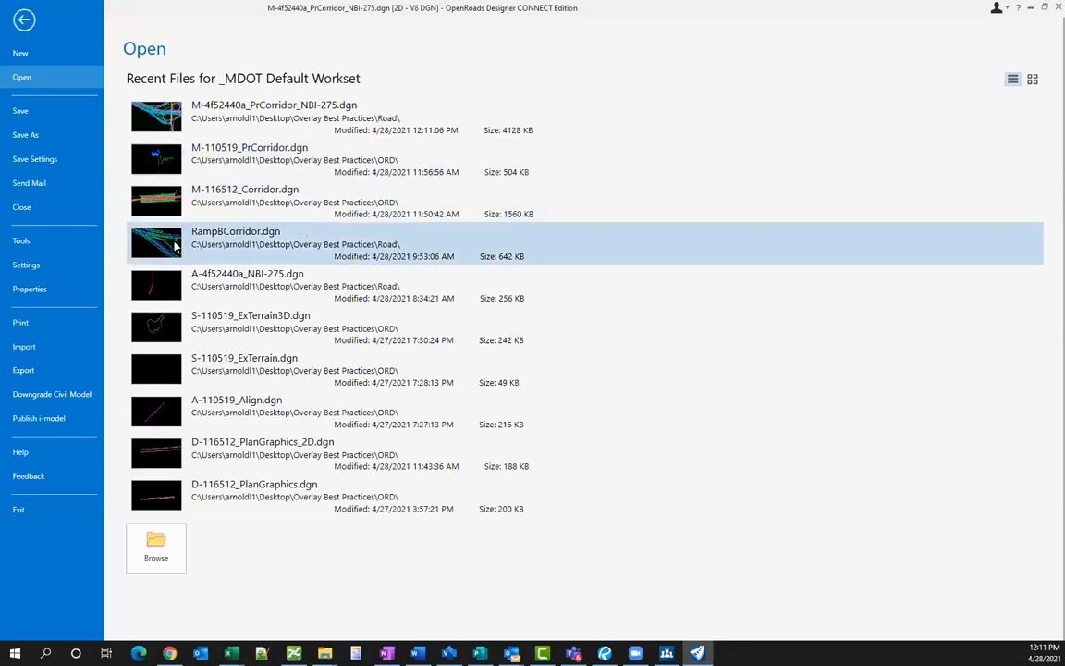
{"action": "key", "text": "Escape"}
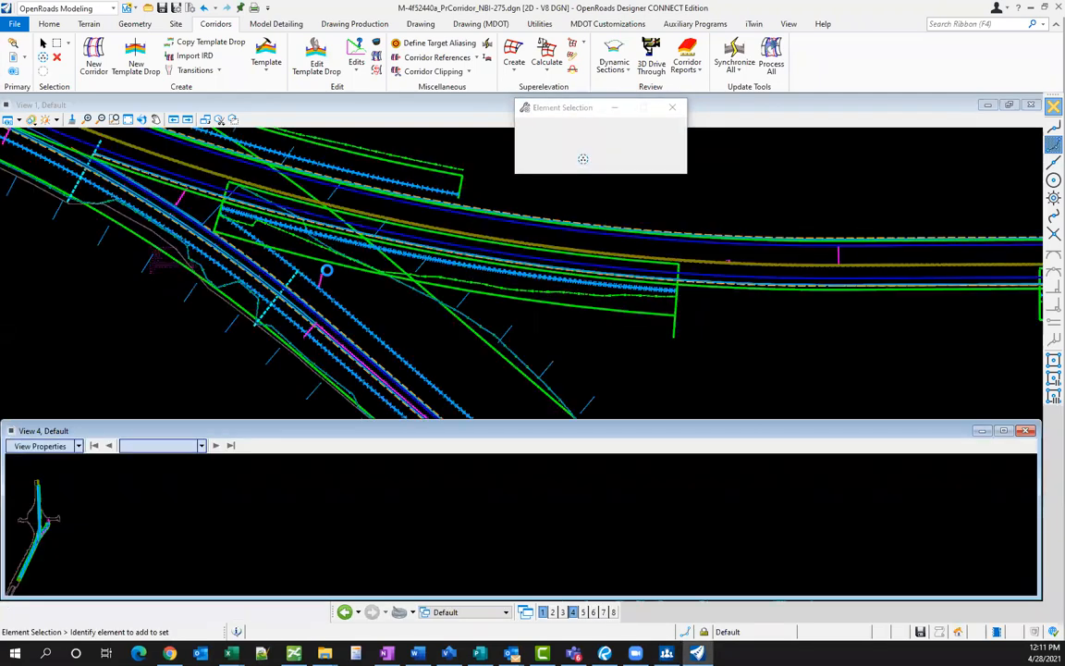
- Open a cross section view of the 6 Mile Ramp B corridor in the empty View 4
{"action": "left_click", "coordinate": [380, 291]}
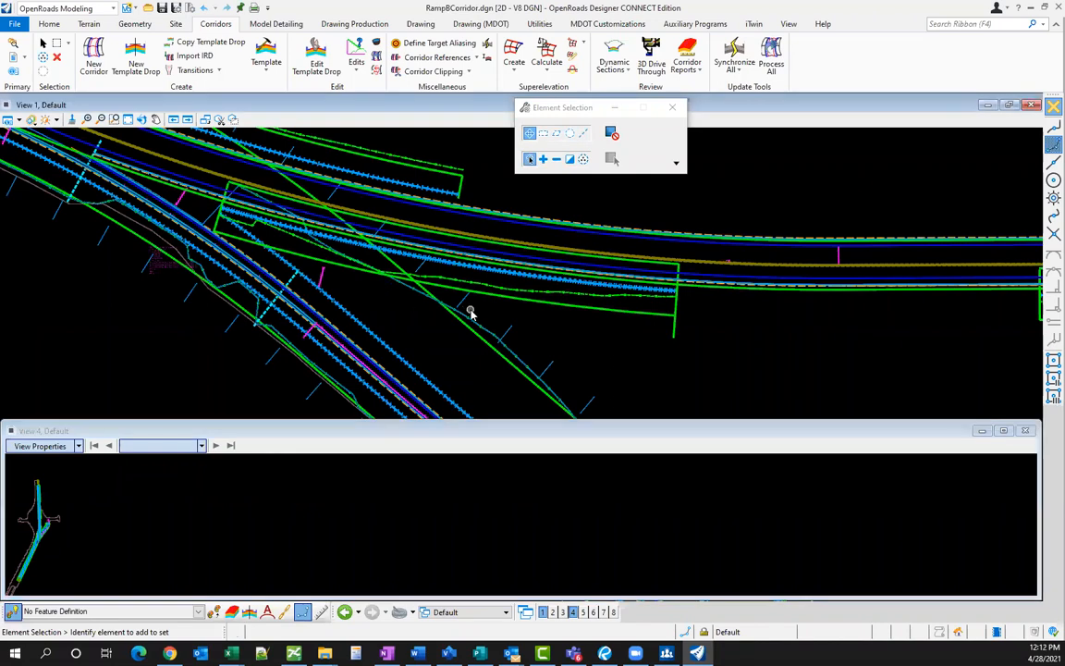
{"action": "scroll", "coordinate": [470, 308], "scroll_direction": "down", "scroll_amount": 1}
{"action": "scroll", "coordinate": [236, 298], "scroll_direction": "up", "scroll_amount": 1}
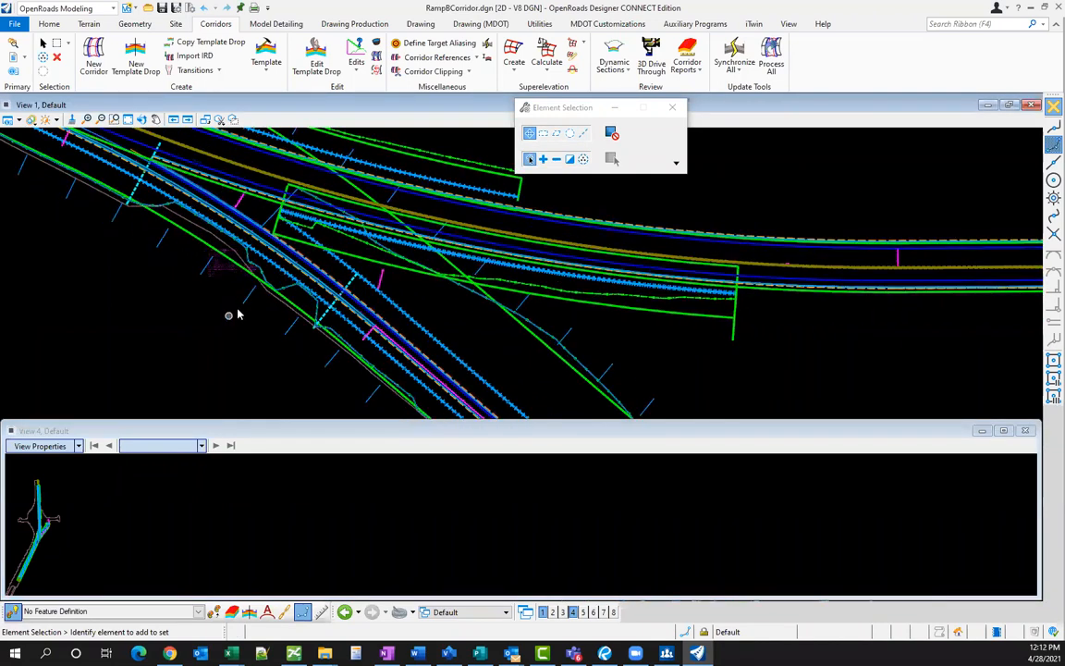
{"action": "left_click", "coordinate": [247, 300]}
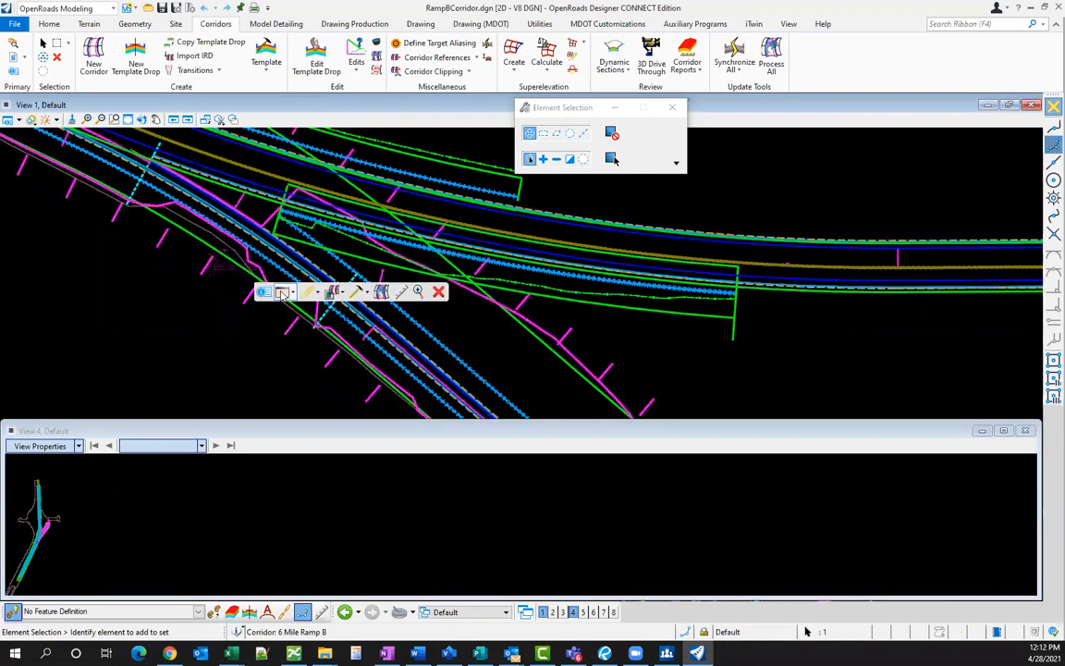
{"action": "left_click", "coordinate": [282, 292]}
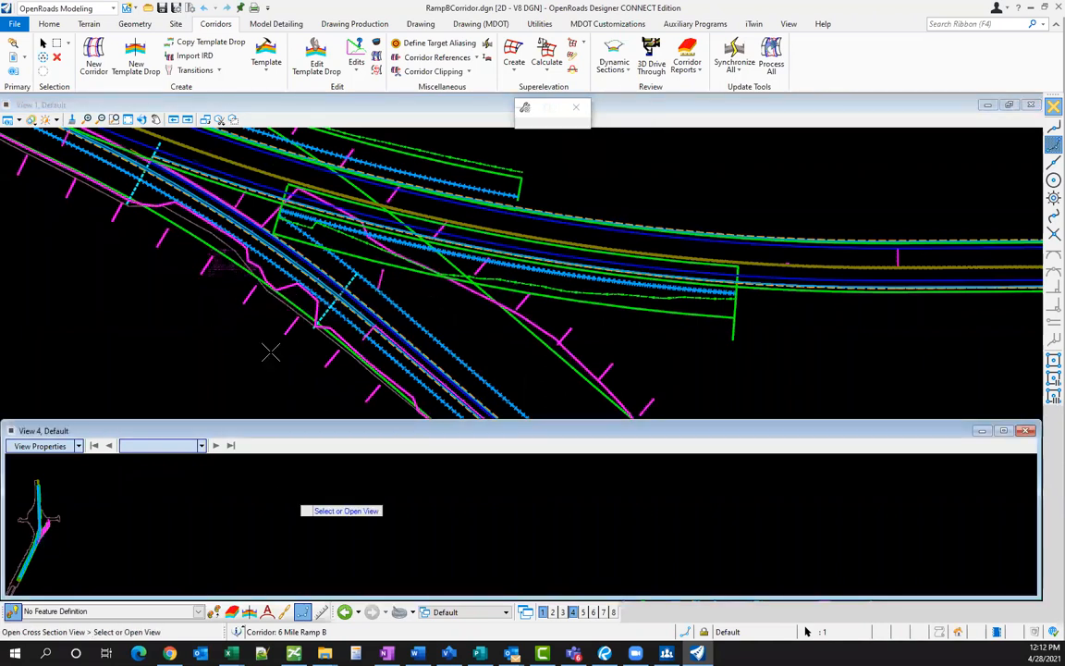
{"action": "left_click", "coordinate": [268, 269]}
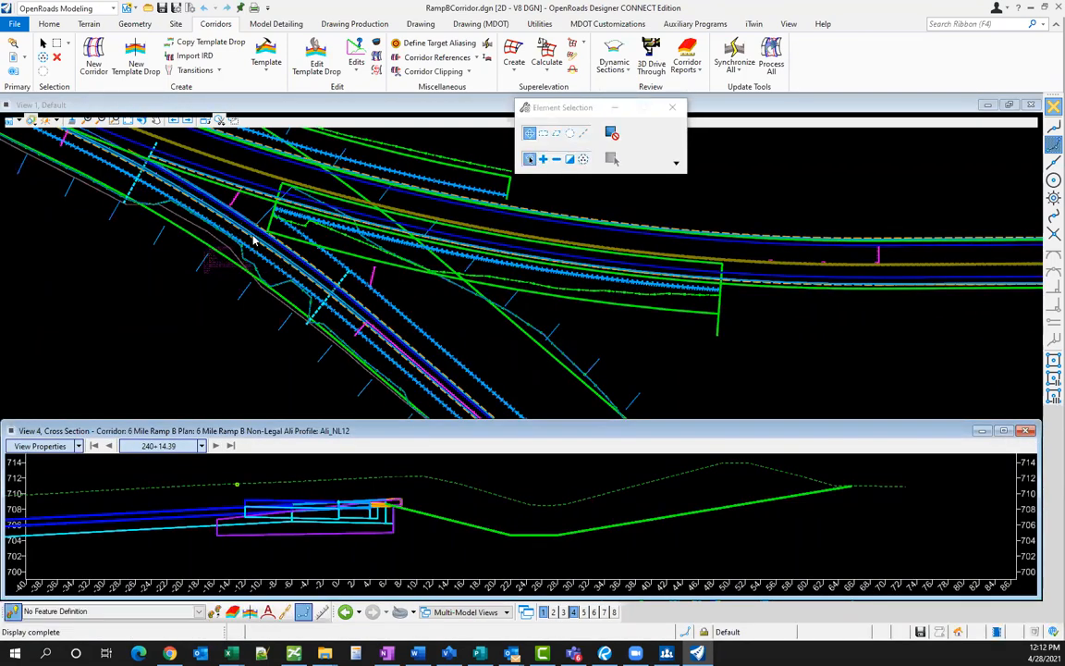
- Move the Ramp B cross section to station 246+50
{"action": "scroll", "coordinate": [255, 232], "scroll_direction": "up", "scroll_amount": 2}
{"action": "scroll", "coordinate": [255, 226], "scroll_direction": "up", "scroll_amount": 3}
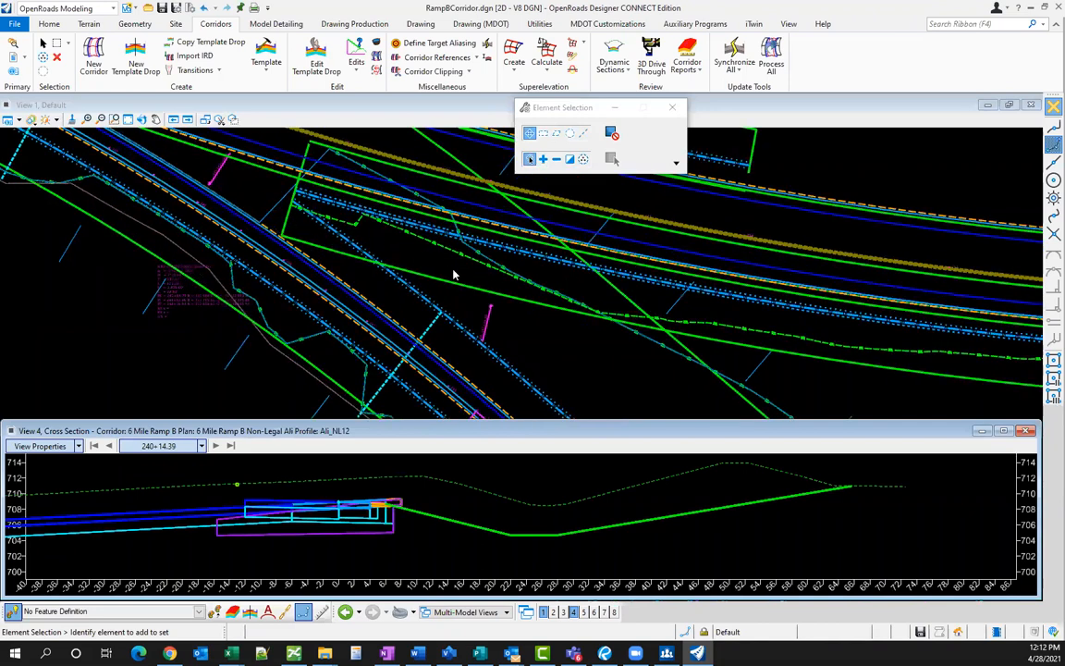
{"action": "scroll", "coordinate": [313, 250], "scroll_direction": "up", "scroll_amount": 2}
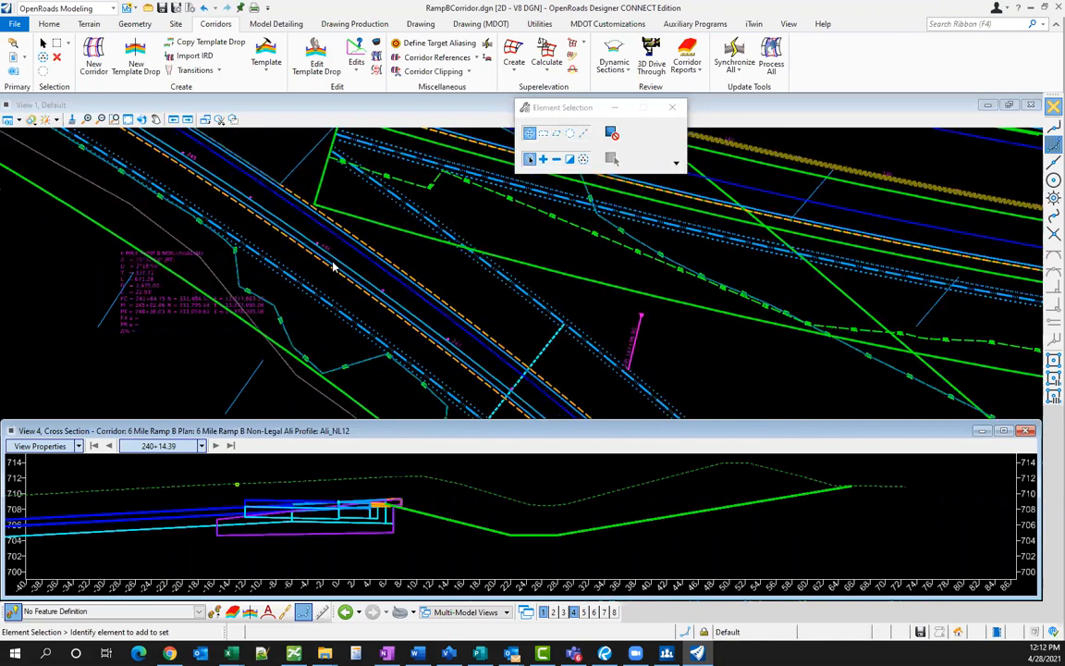
{"action": "scroll", "coordinate": [291, 229], "scroll_direction": "up", "scroll_amount": 3}
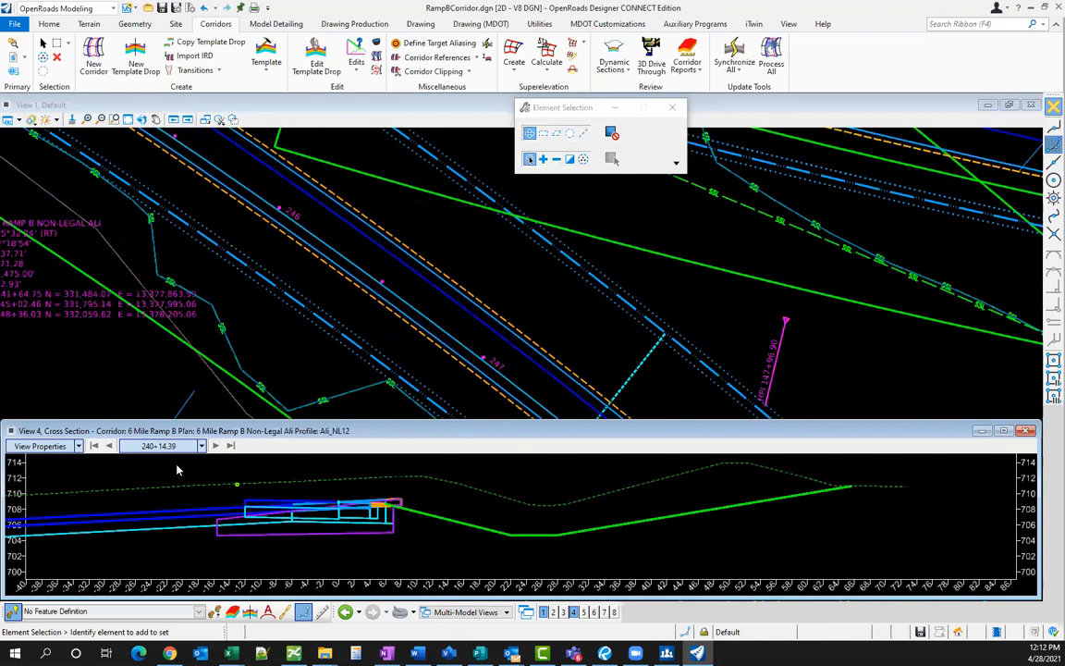
{"action": "type", "text": "246+50"}
{"action": "key", "text": "Return"}
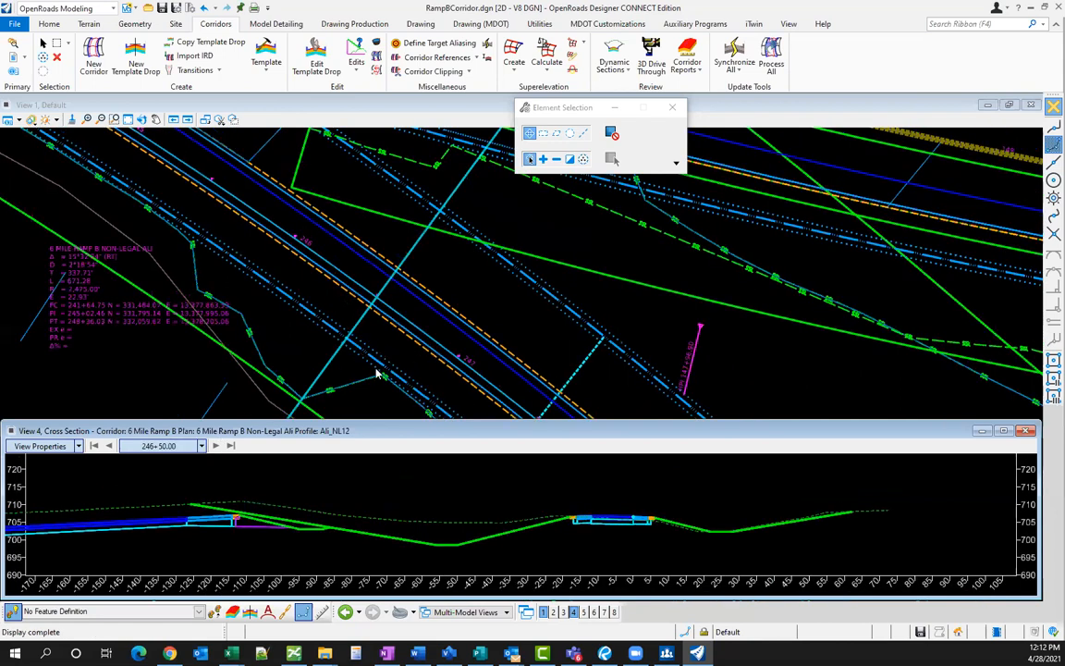
{"action": "scroll", "coordinate": [370, 310], "scroll_direction": "down", "scroll_amount": 2}
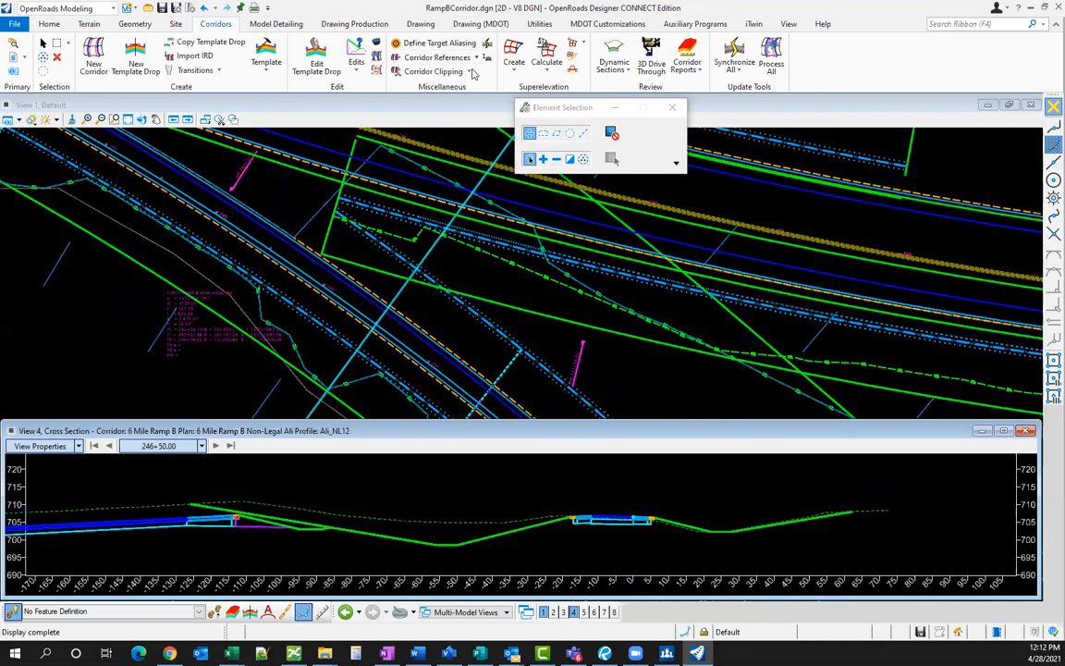
- Add the NB I-275 Right Side template drop as a clipping reference to the 6 Mile Ramp B corridor
{"action": "left_click", "coordinate": [430, 72]}
{"action": "left_click", "coordinate": [412, 86]}
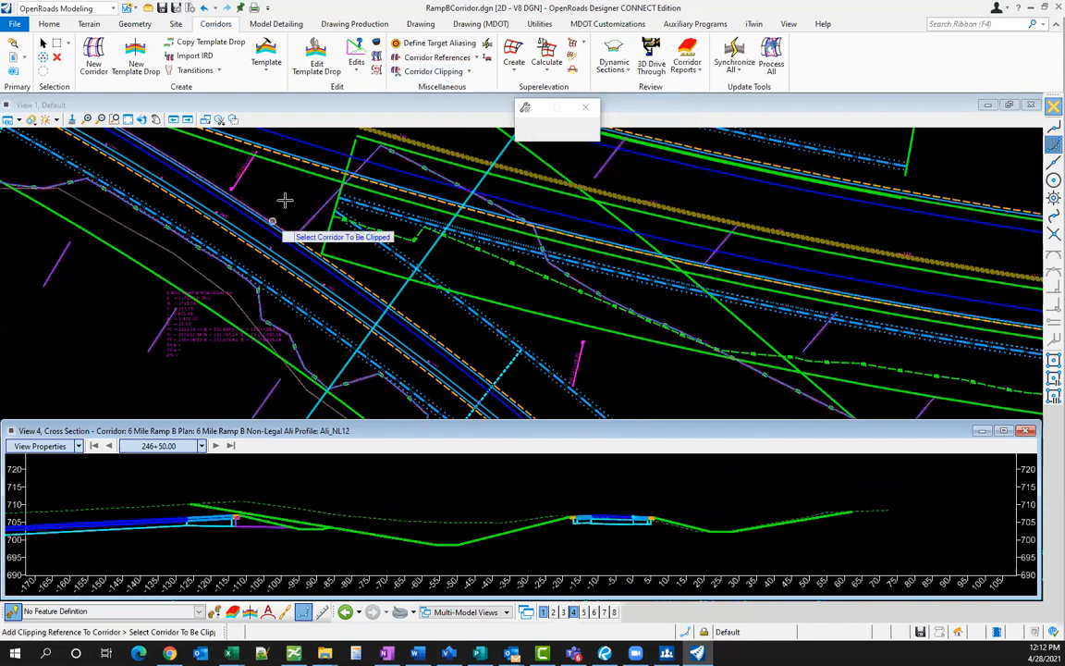
{"action": "left_click", "coordinate": [278, 303]}
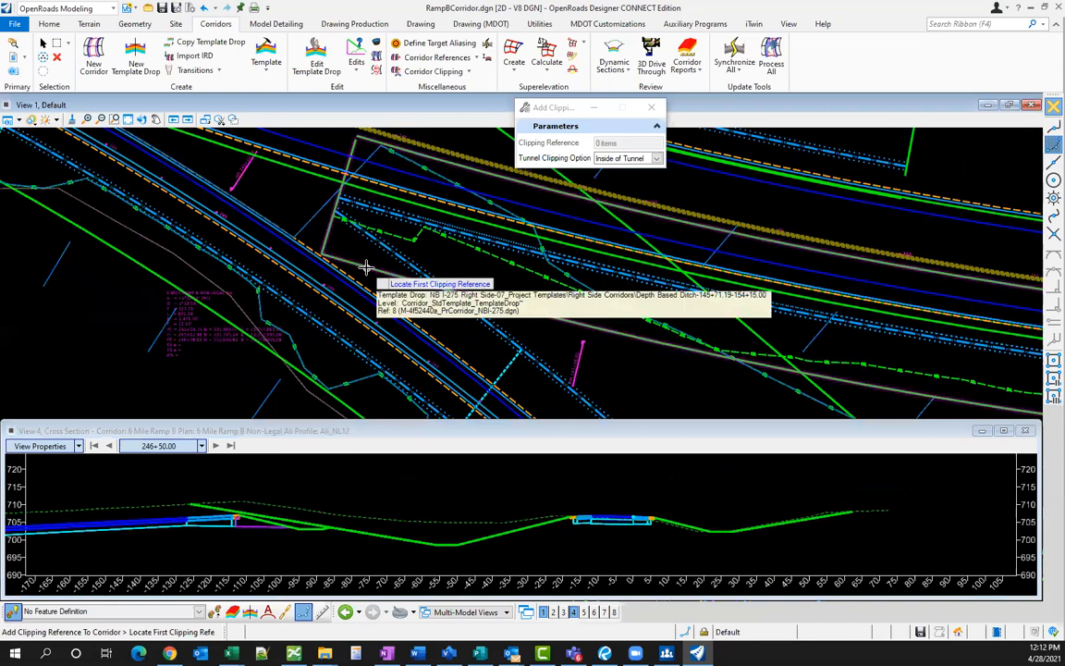
{"action": "left_click", "coordinate": [365, 257]}
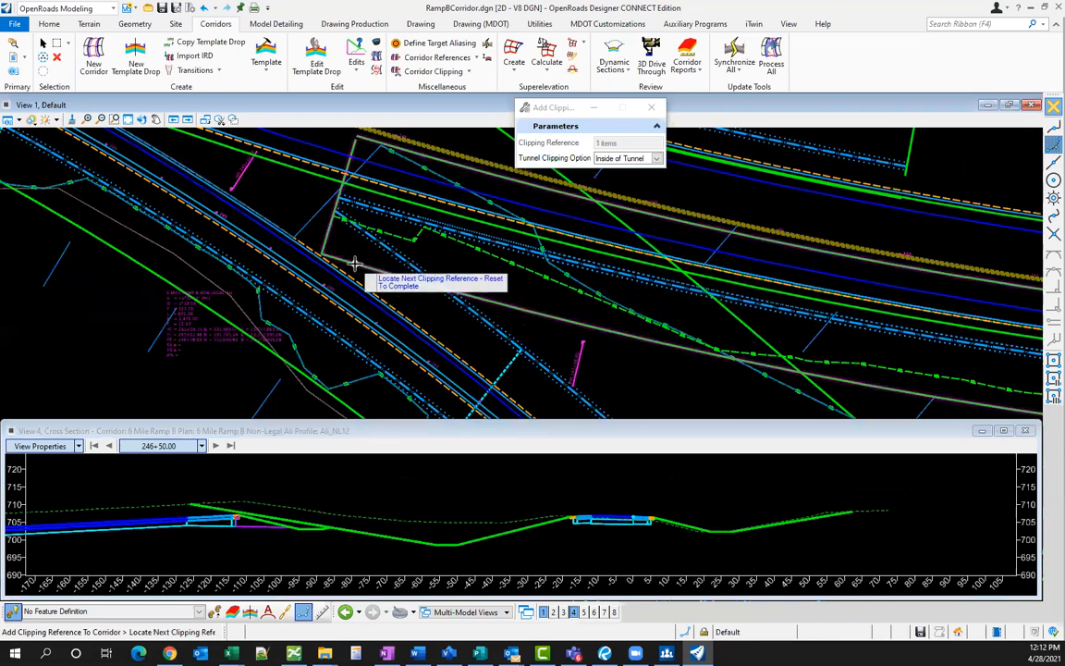
{"action": "right_click", "coordinate": [359, 248]}
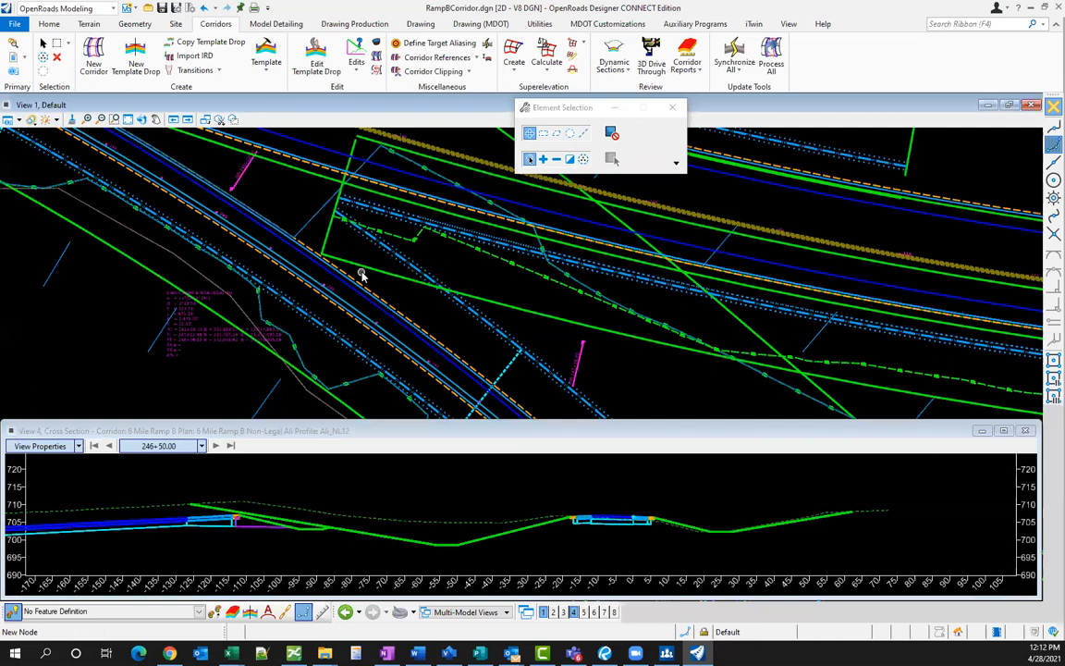
{"action": "scroll", "coordinate": [362, 264], "scroll_direction": "down", "scroll_amount": 1}
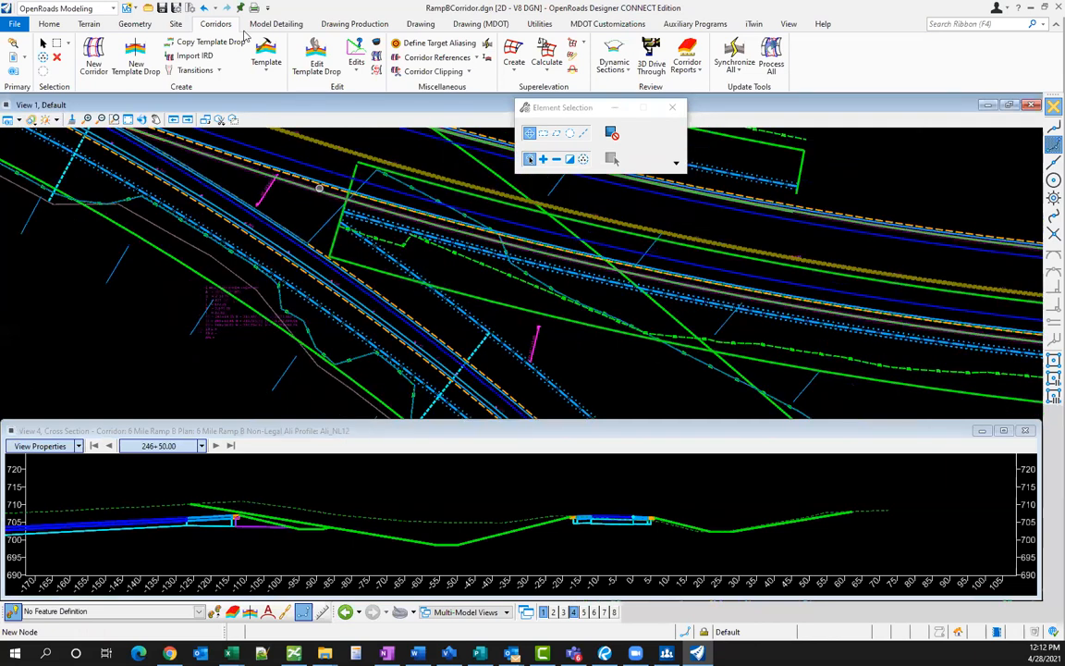
{"action": "left_click", "coordinate": [85, 25]}
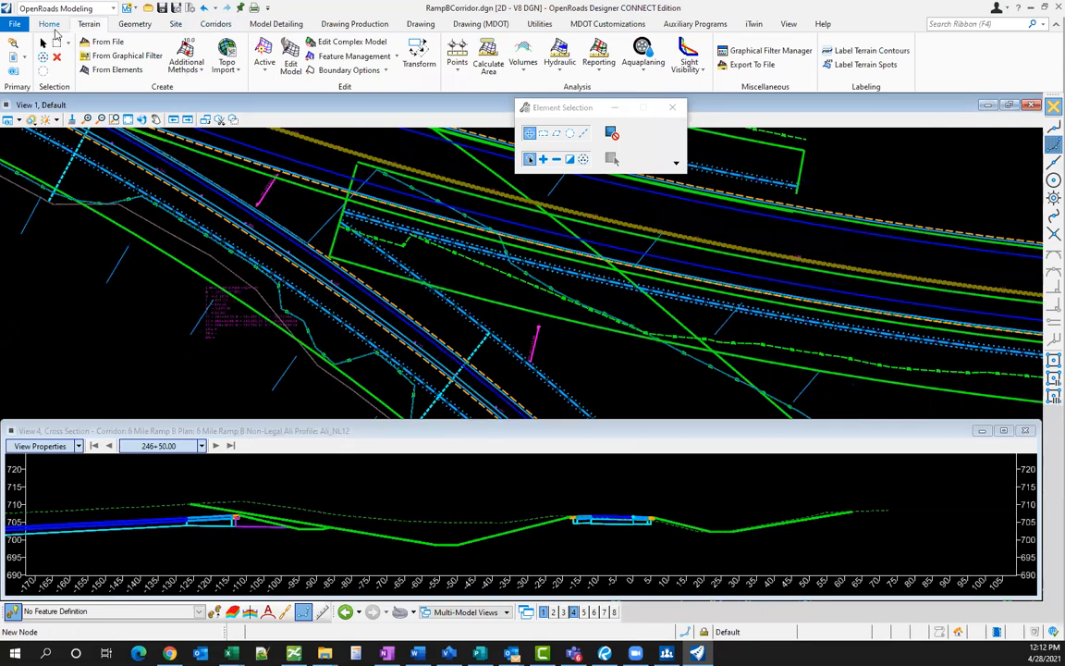
- Turn on the PrCorridor NBI-275 reference levels in Level Display, then select the 6 Mile Ramp B corridor
{"action": "left_click", "coordinate": [49, 25]}
{"action": "left_click", "coordinate": [320, 44]}
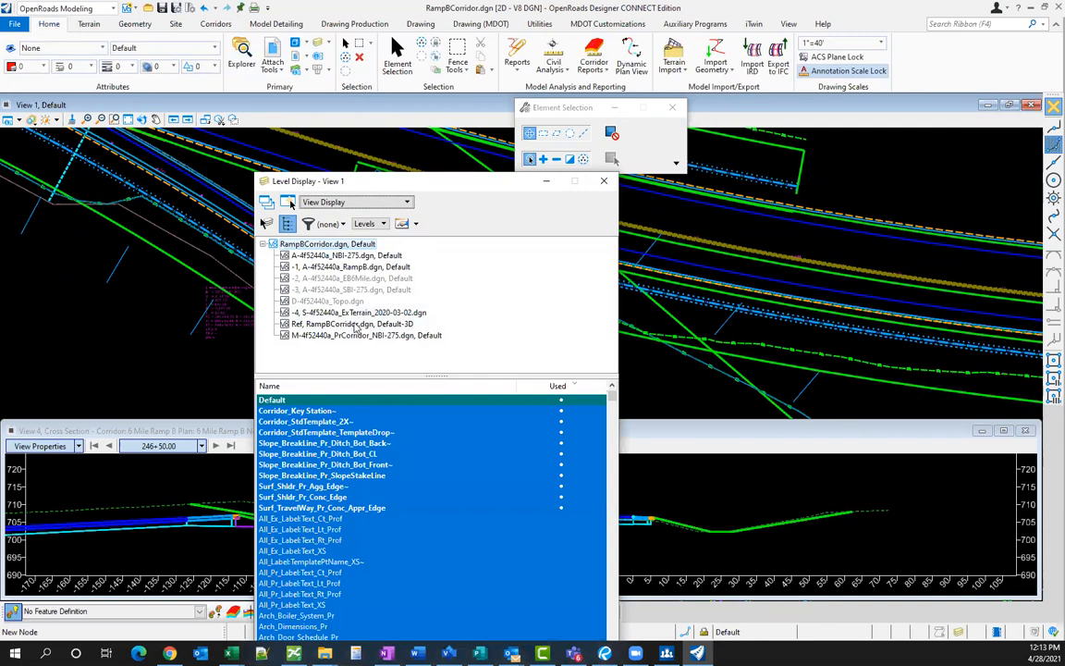
{"action": "left_click", "coordinate": [326, 334]}
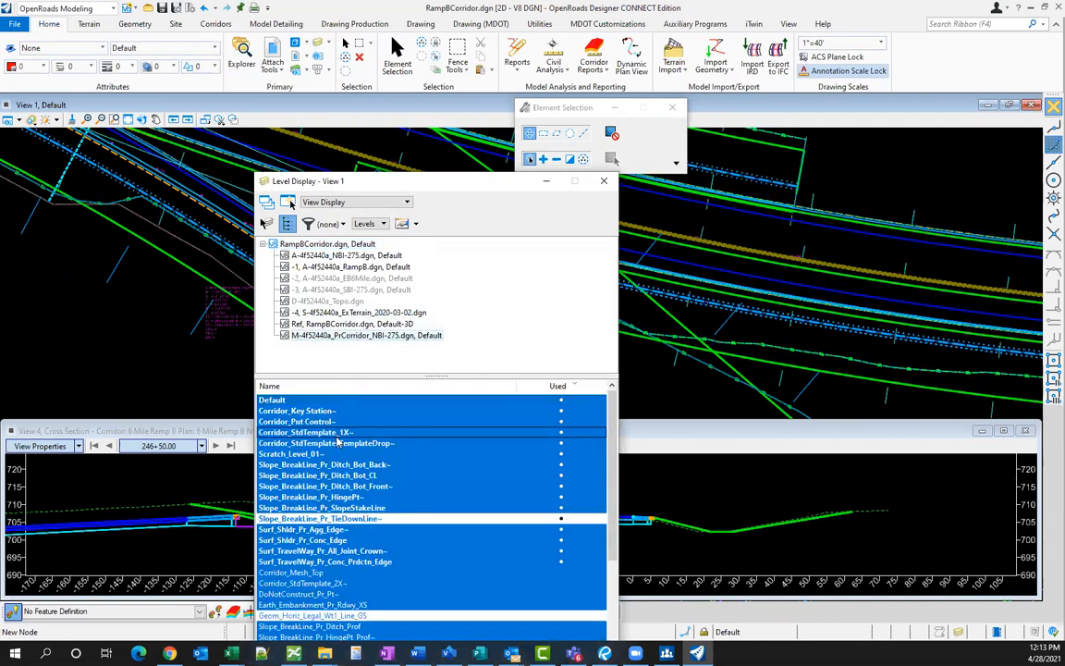
{"action": "left_click", "coordinate": [603, 181]}
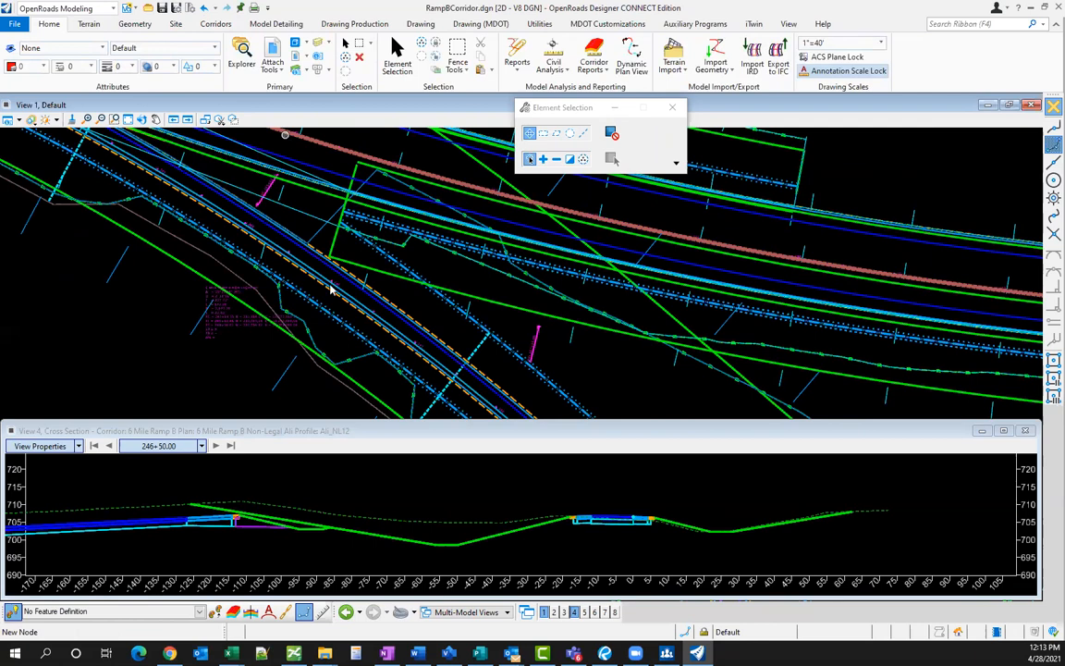
{"action": "left_click", "coordinate": [285, 139]}
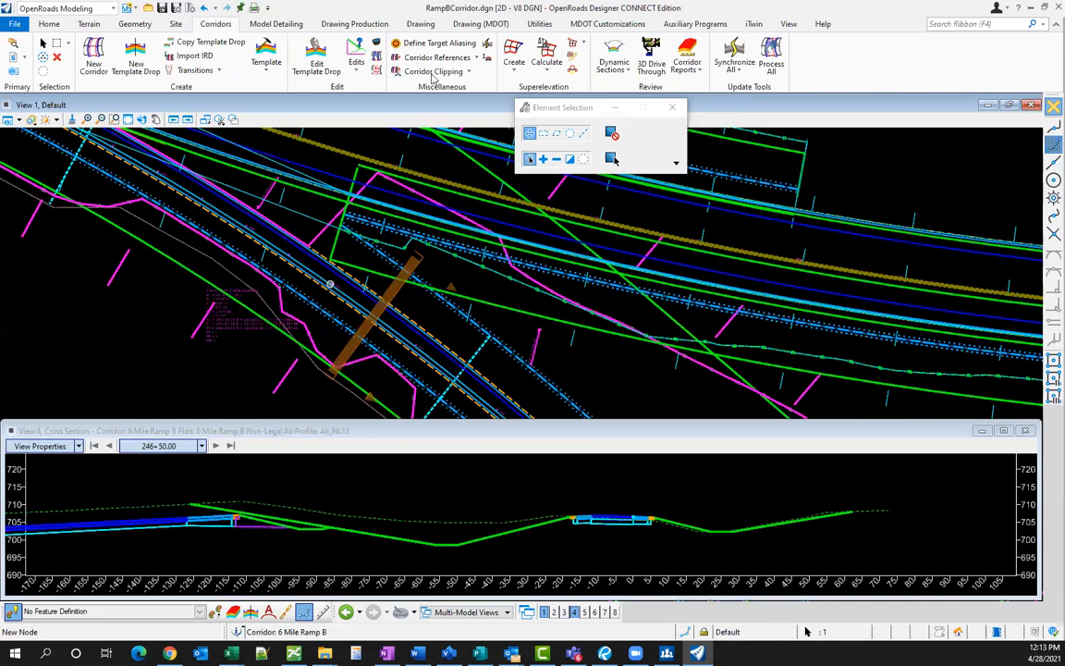
- Clip the selected Ramp B corridor with the NB I-275 template drop and exit the clipping tool
{"action": "left_click", "coordinate": [431, 72]}
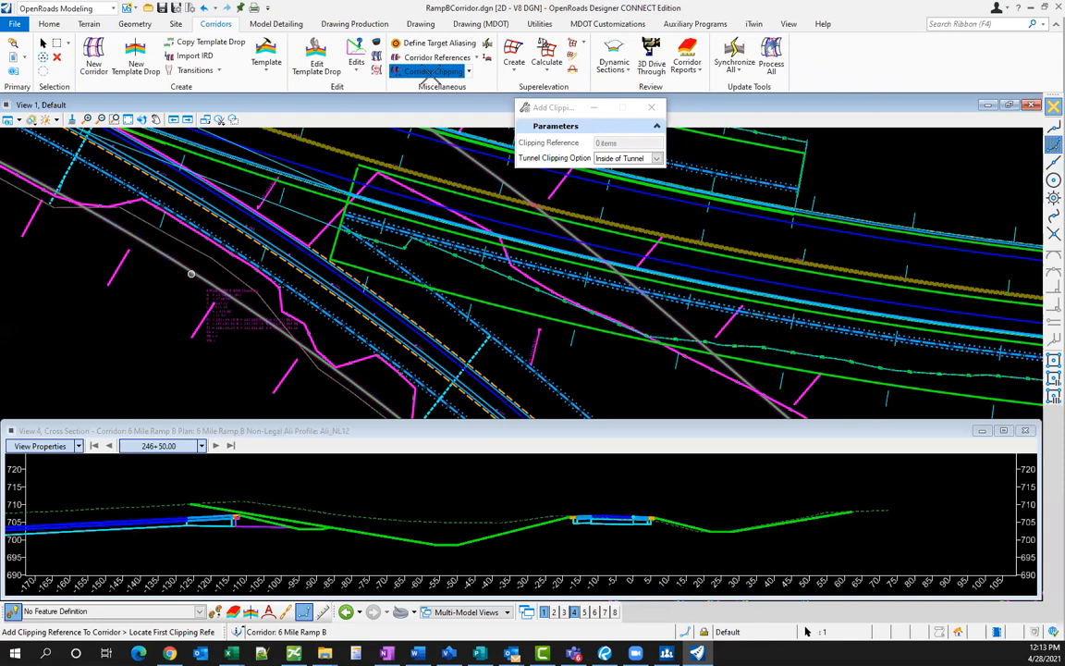
{"action": "left_click", "coordinate": [379, 268]}
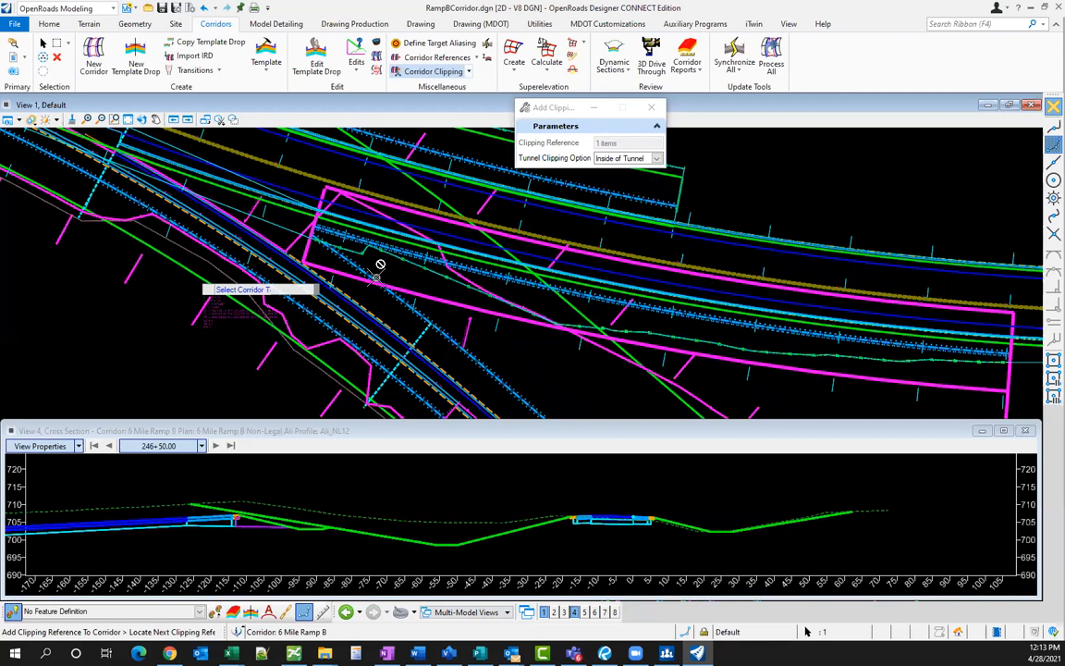
{"action": "left_click", "coordinate": [379, 266]}
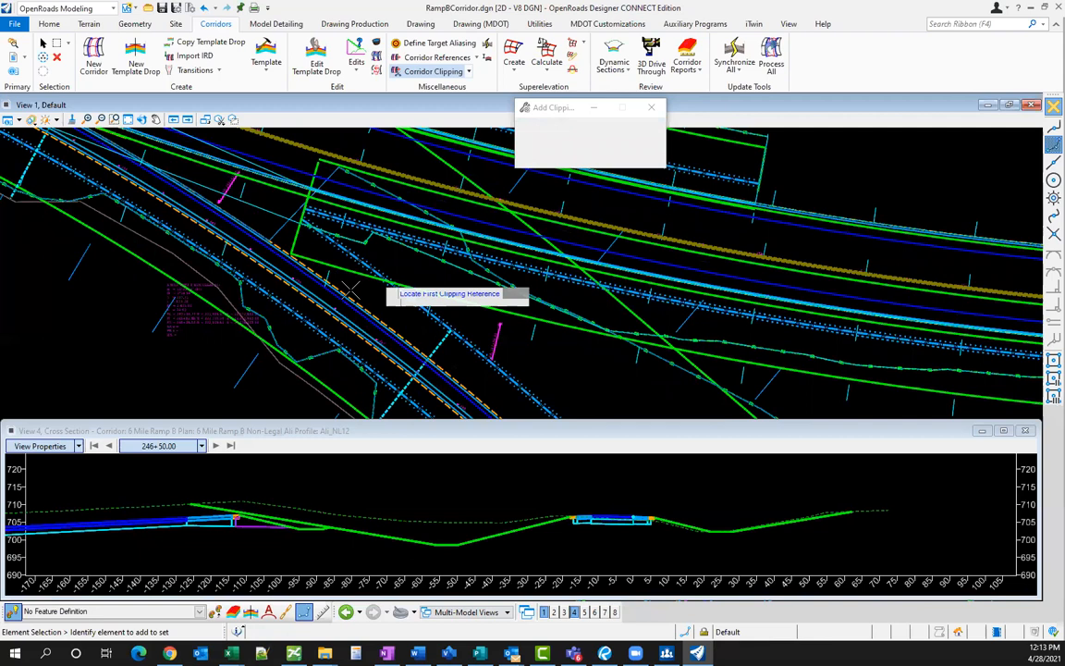
{"action": "key", "text": "Escape"}
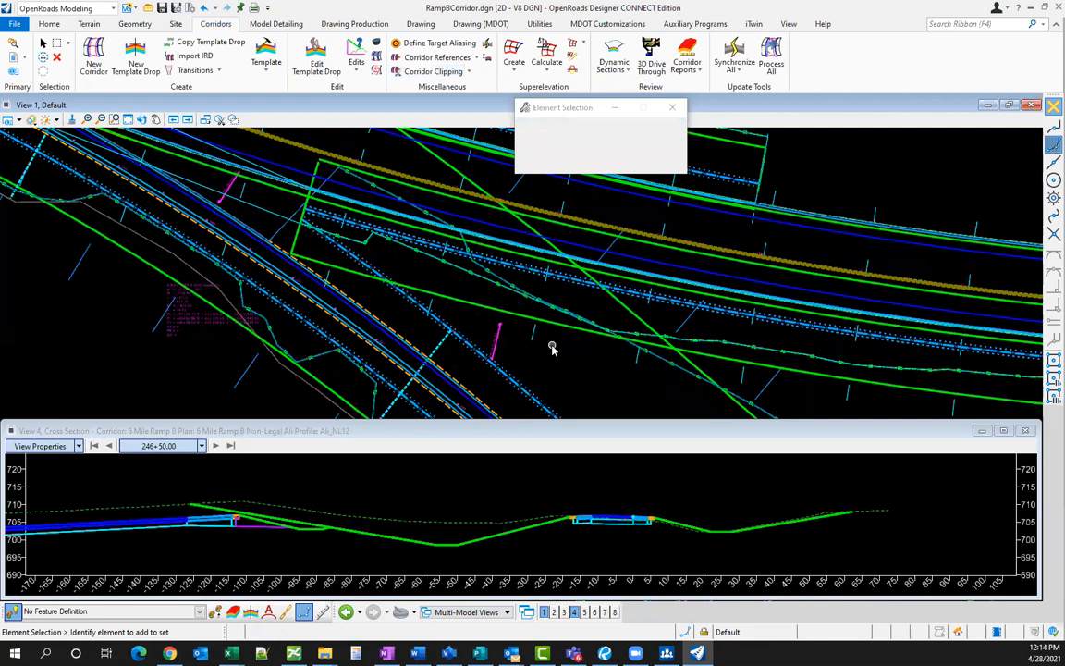
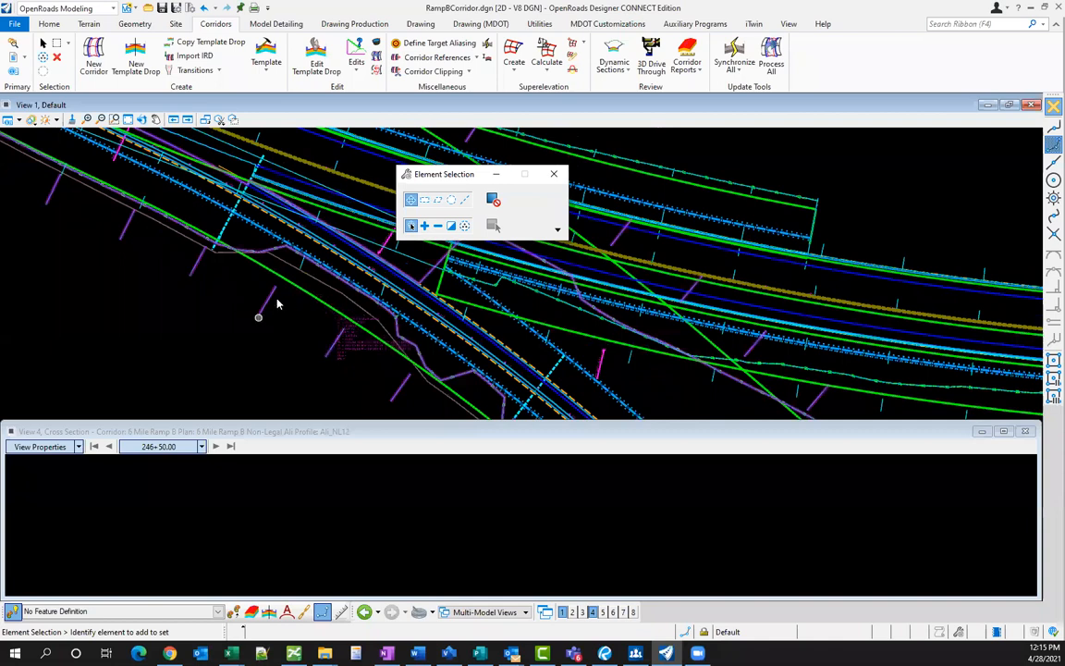
- Select the Ramp B corridor and switch its feature definition to 5 - Final (1x)
{"action": "scroll", "coordinate": [306, 299], "scroll_direction": "up", "scroll_amount": 1}
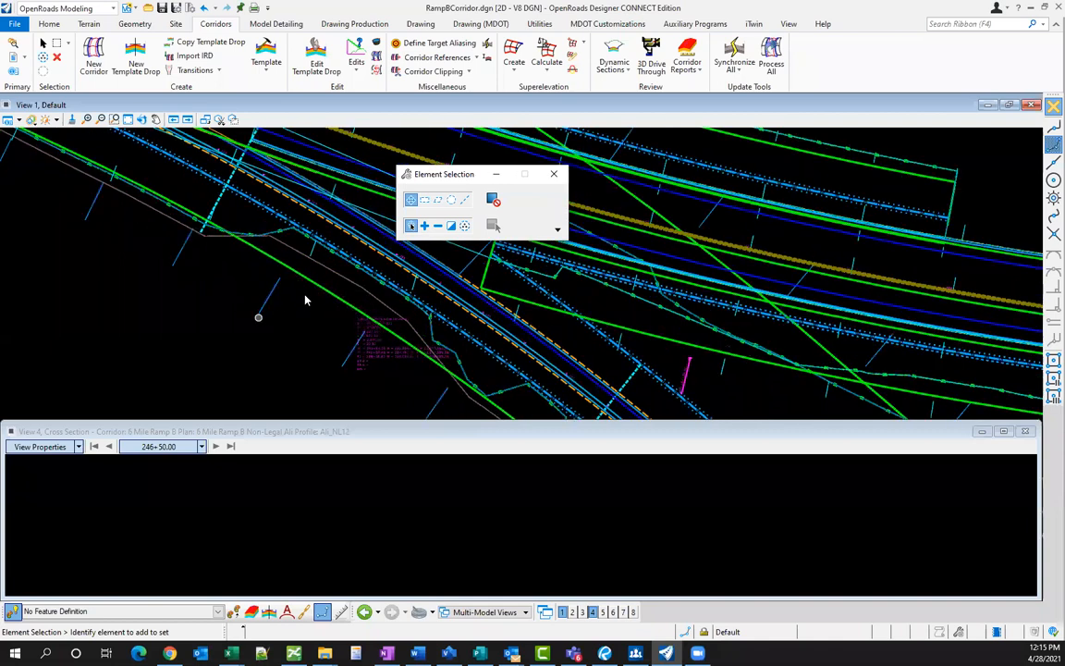
{"action": "left_click", "coordinate": [283, 341]}
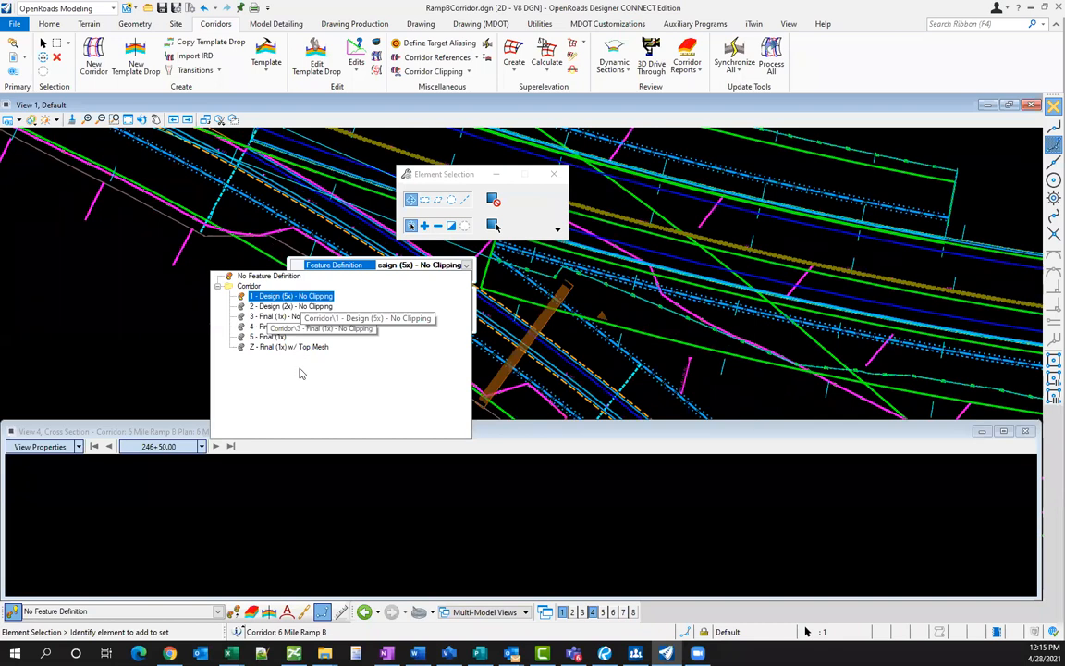
{"action": "left_click", "coordinate": [267, 337]}
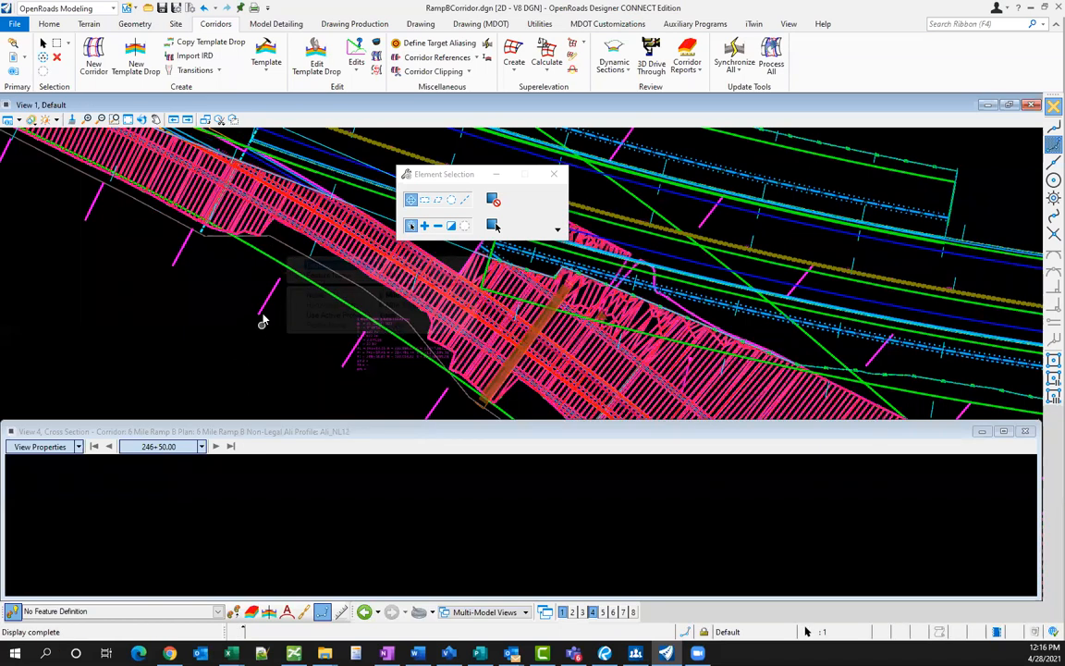
- Accept the Final (1x) change and zoom the plan to check the redrawn red corridor mesh
{"action": "left_click", "coordinate": [262, 322]}
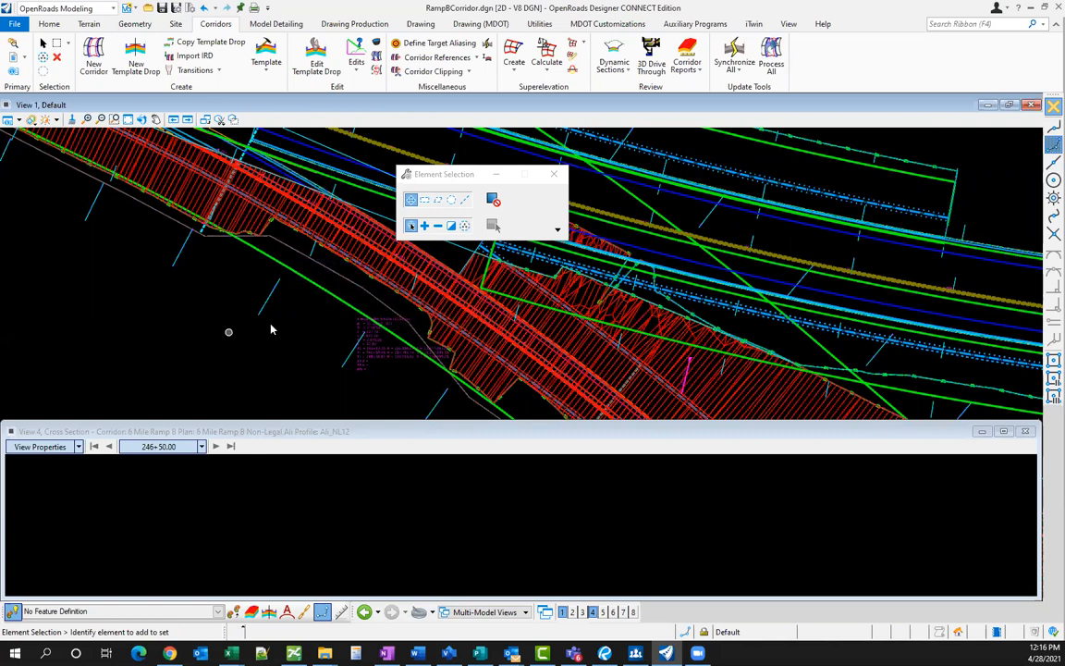
{"action": "scroll", "coordinate": [231, 332], "scroll_direction": "down", "scroll_amount": 1}
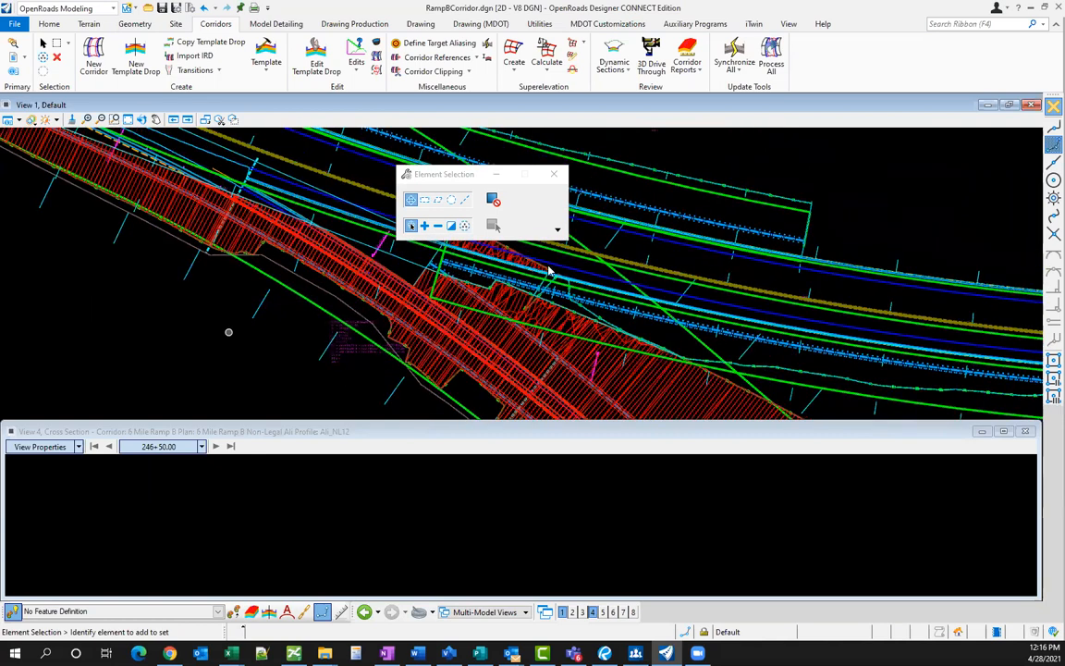
{"action": "scroll", "coordinate": [433, 315], "scroll_direction": "up", "scroll_amount": 2}
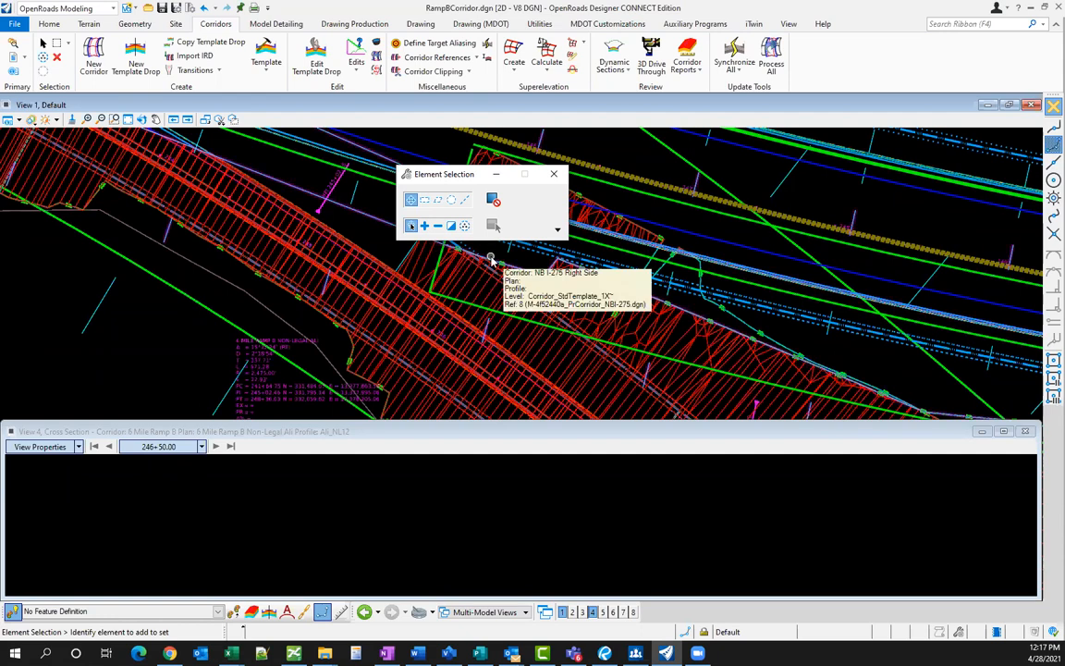
- Close Element Selection and open the drawing M-4f52440a_PrCorridor_NBI-275.dgn
{"action": "left_click", "coordinate": [555, 176]}
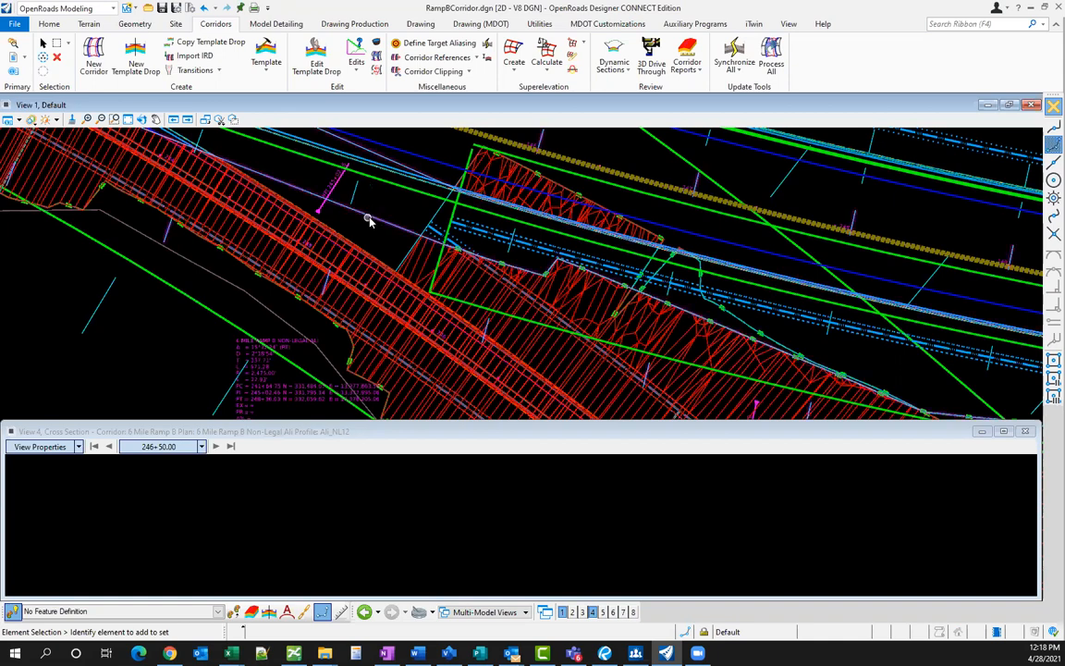
{"action": "scroll", "coordinate": [449, 264], "scroll_direction": "down", "scroll_amount": 1}
{"action": "scroll", "coordinate": [364, 238], "scroll_direction": "down", "scroll_amount": 1}
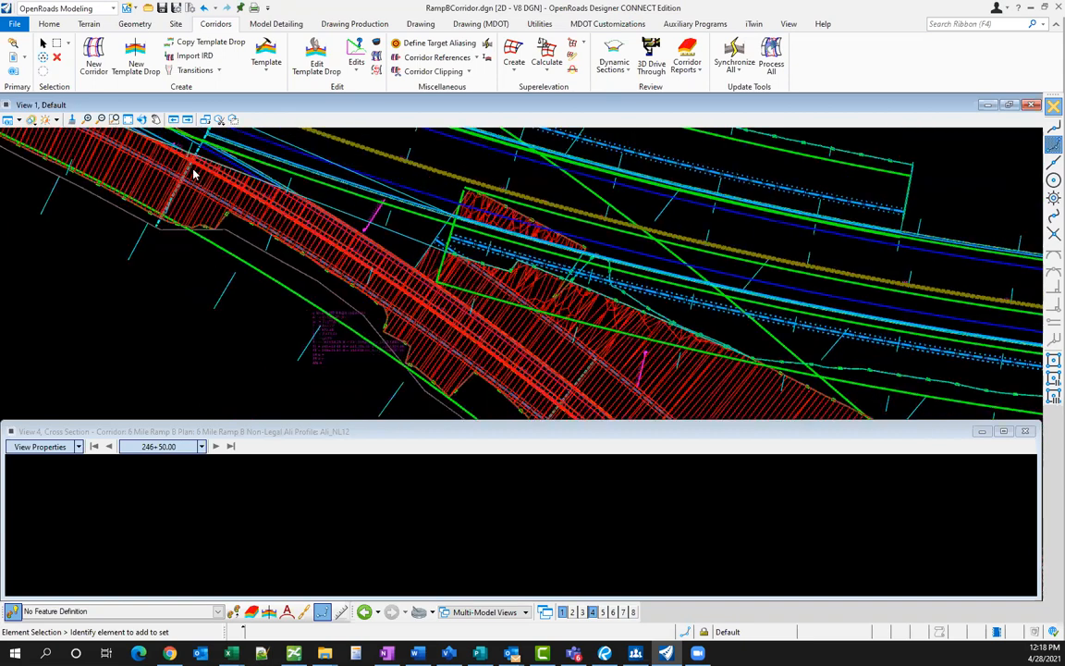
{"action": "scroll", "coordinate": [174, 159], "scroll_direction": "down", "scroll_amount": 1}
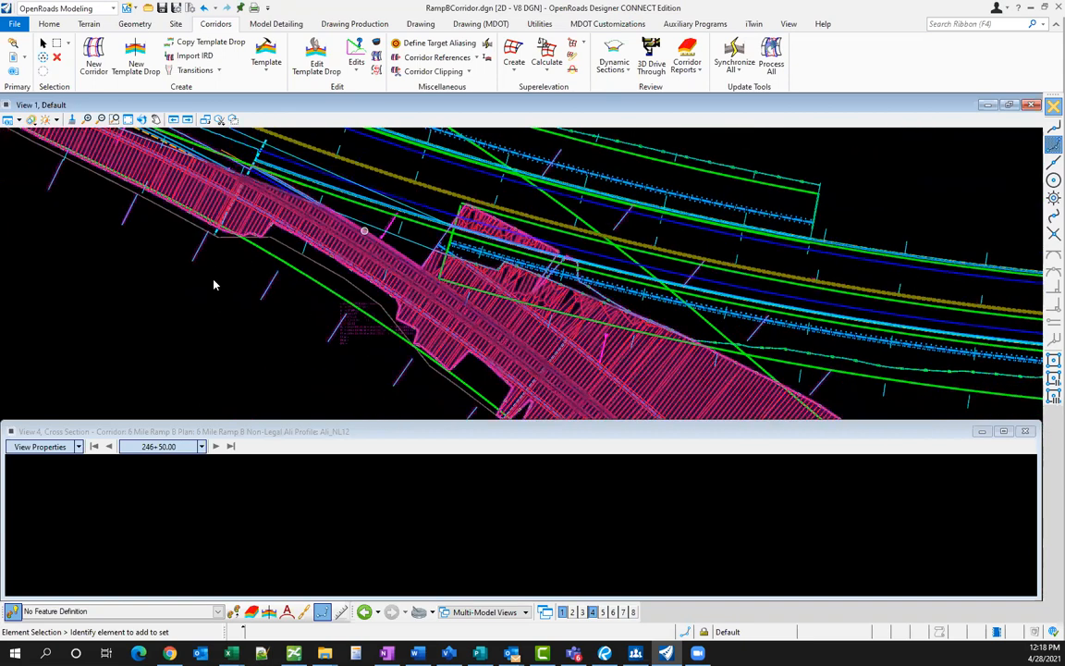
{"action": "scroll", "coordinate": [365, 231], "scroll_direction": "up", "scroll_amount": 1}
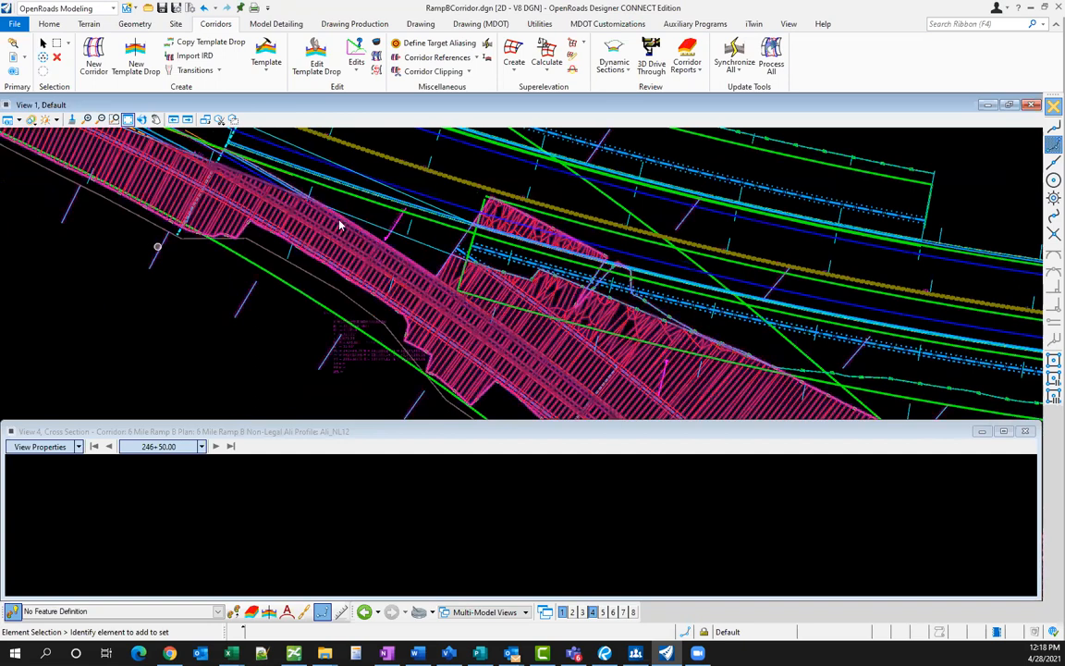
{"action": "key", "text": "ctrl+o"}
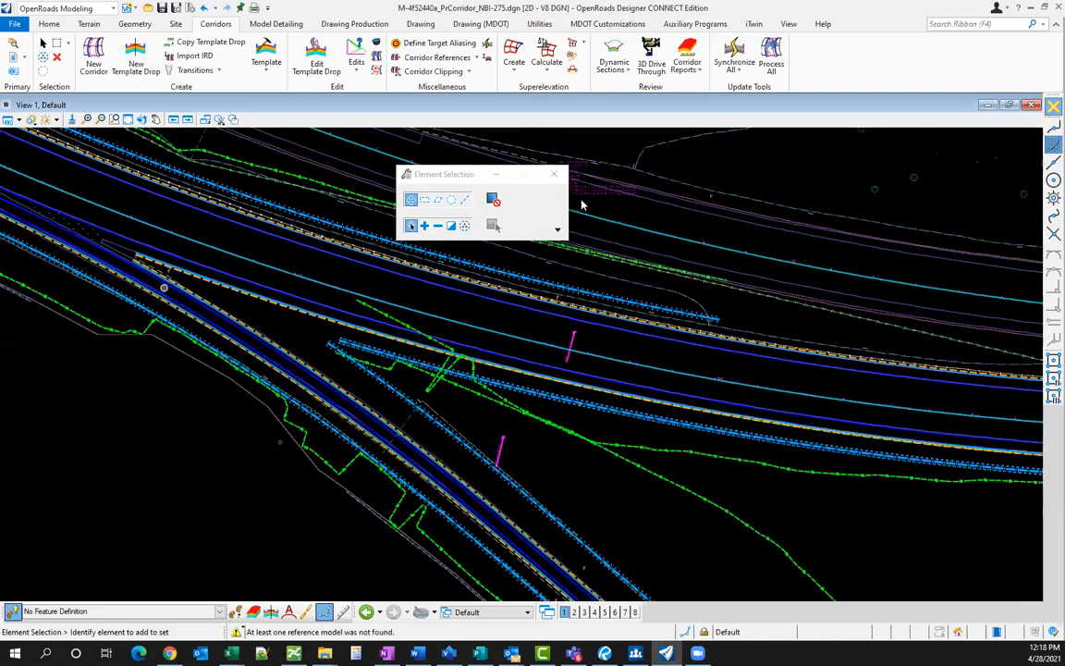
- Add a 3D View 2 beside the plan view and apply a display style to it
{"action": "scroll", "coordinate": [388, 305], "scroll_direction": "up", "scroll_amount": 1}
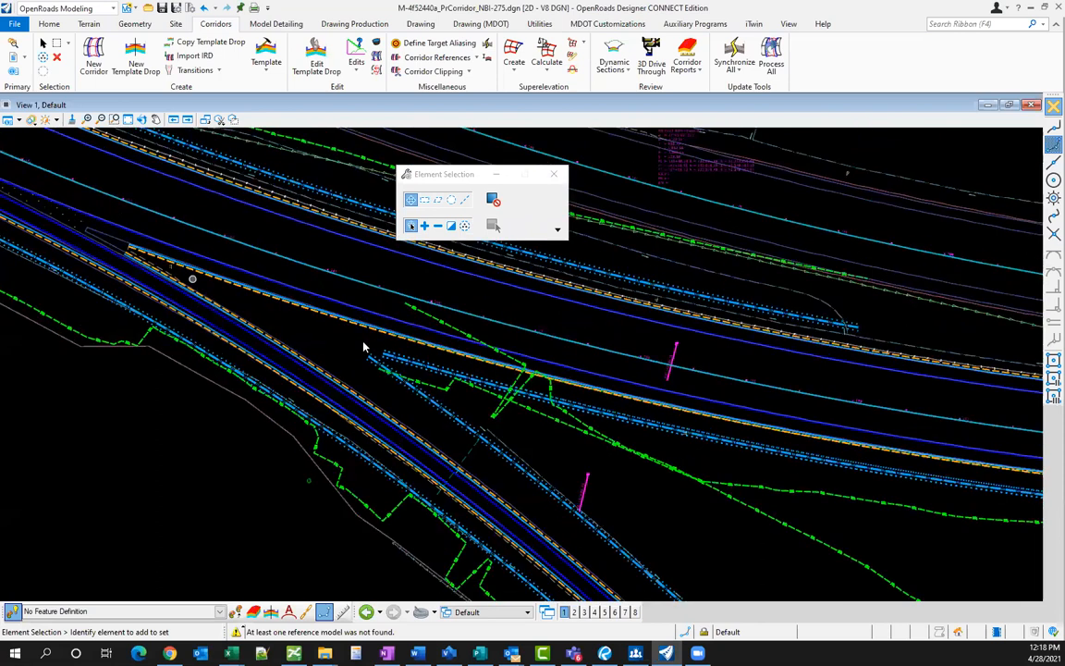
{"action": "scroll", "coordinate": [363, 348], "scroll_direction": "up", "scroll_amount": 1}
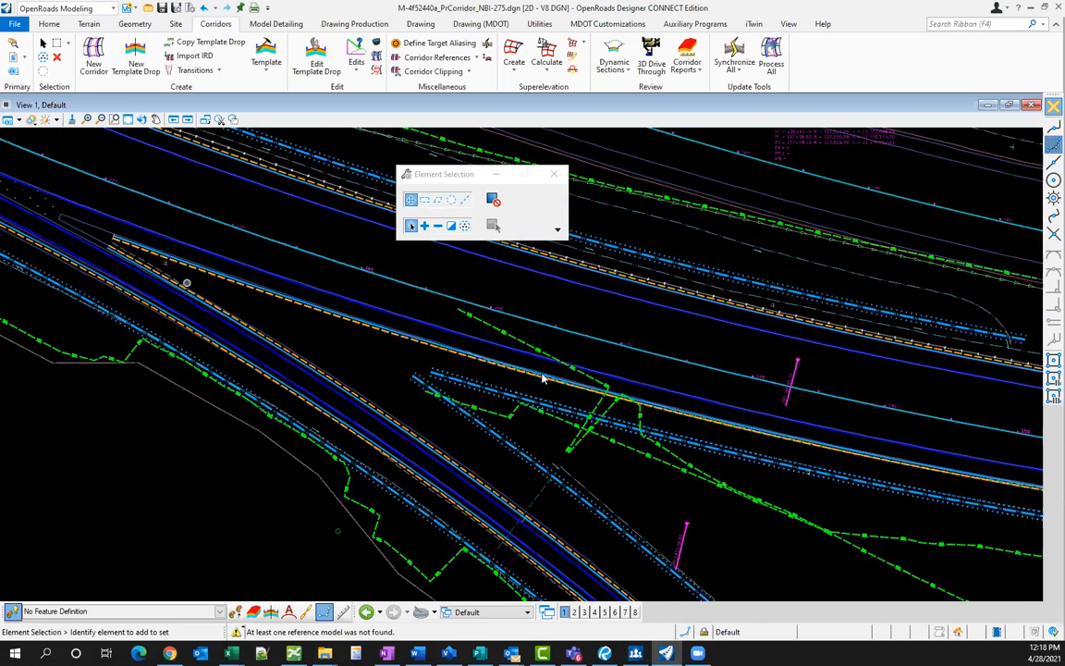
{"action": "scroll", "coordinate": [433, 333], "scroll_direction": "down", "scroll_amount": 1}
{"action": "right_click", "coordinate": [373, 350]}
{"action": "left_click", "coordinate": [532, 369]}
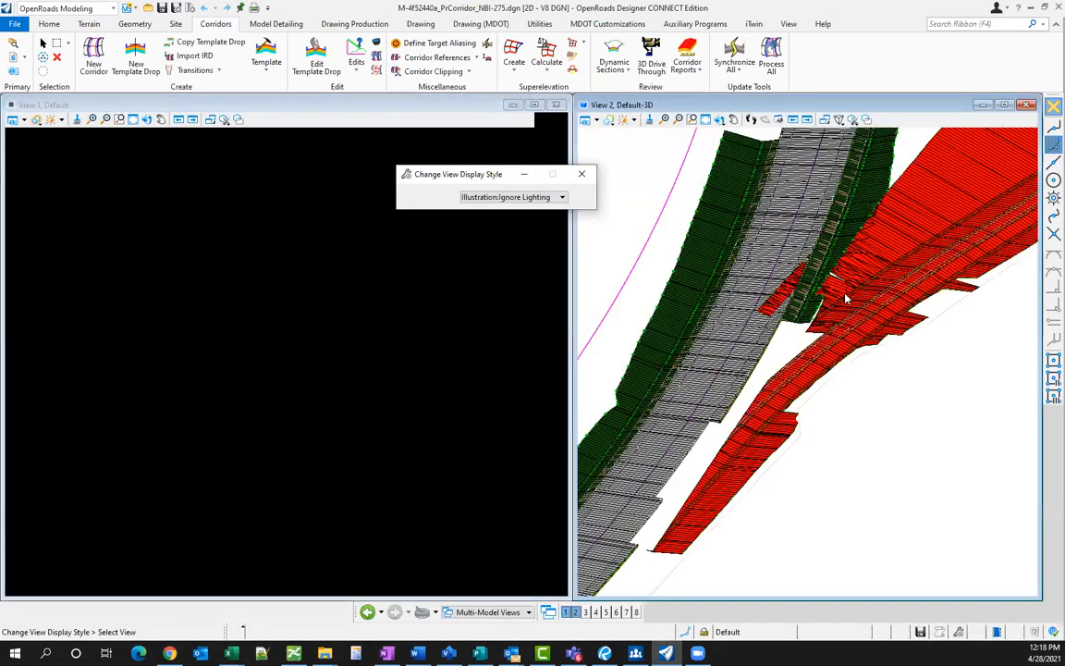
{"action": "left_click", "coordinate": [868, 259]}
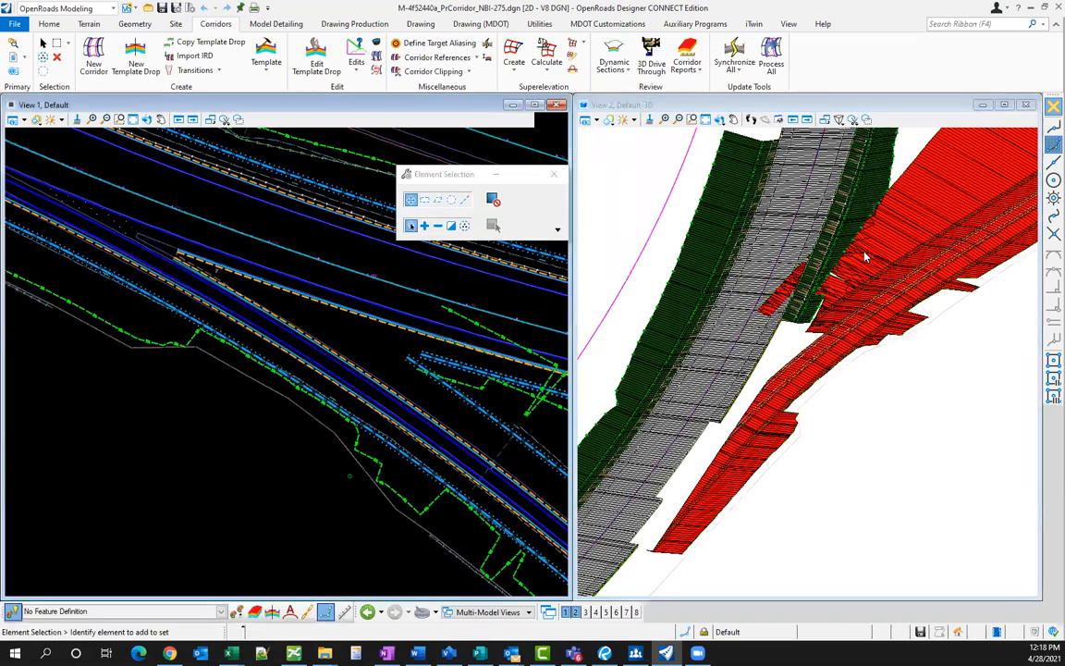
- Turn off the red slope mesh's level in the 3D view and orbit along the corridor
{"action": "scroll", "coordinate": [866, 257], "scroll_direction": "up", "scroll_amount": 1}
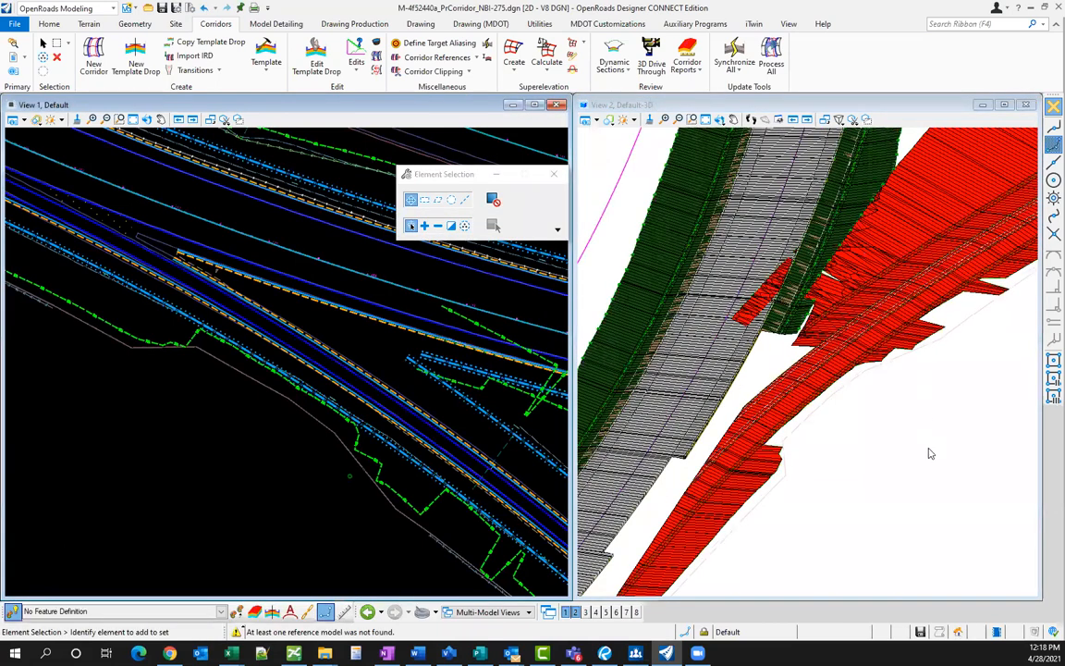
{"action": "scroll", "coordinate": [866, 287], "scroll_direction": "up", "scroll_amount": 2}
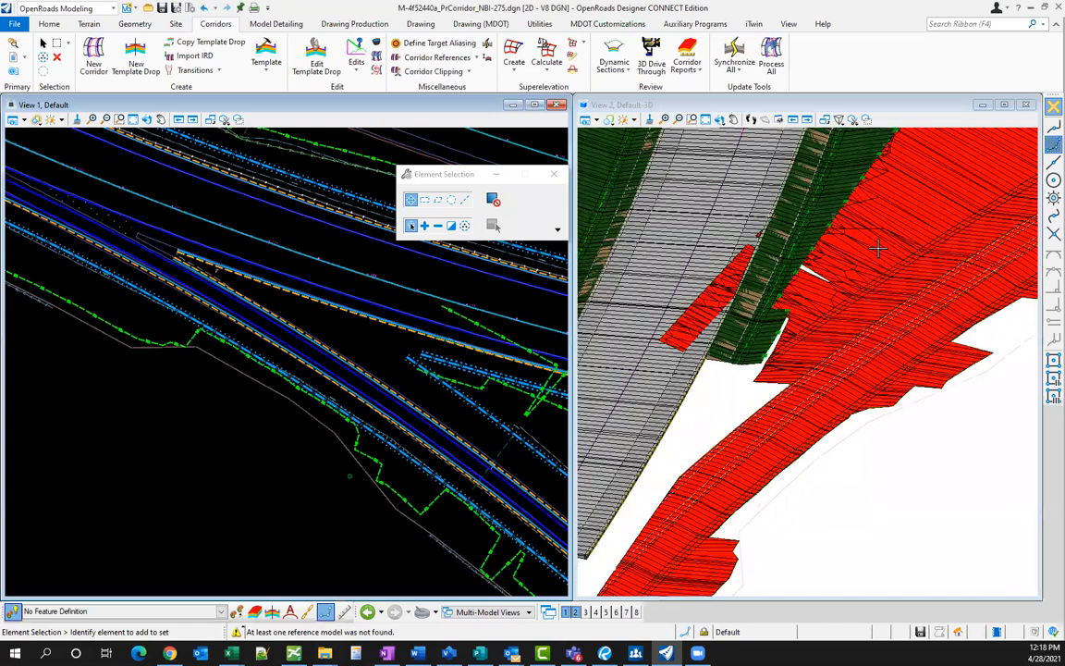
{"action": "left_click", "coordinate": [876, 259]}
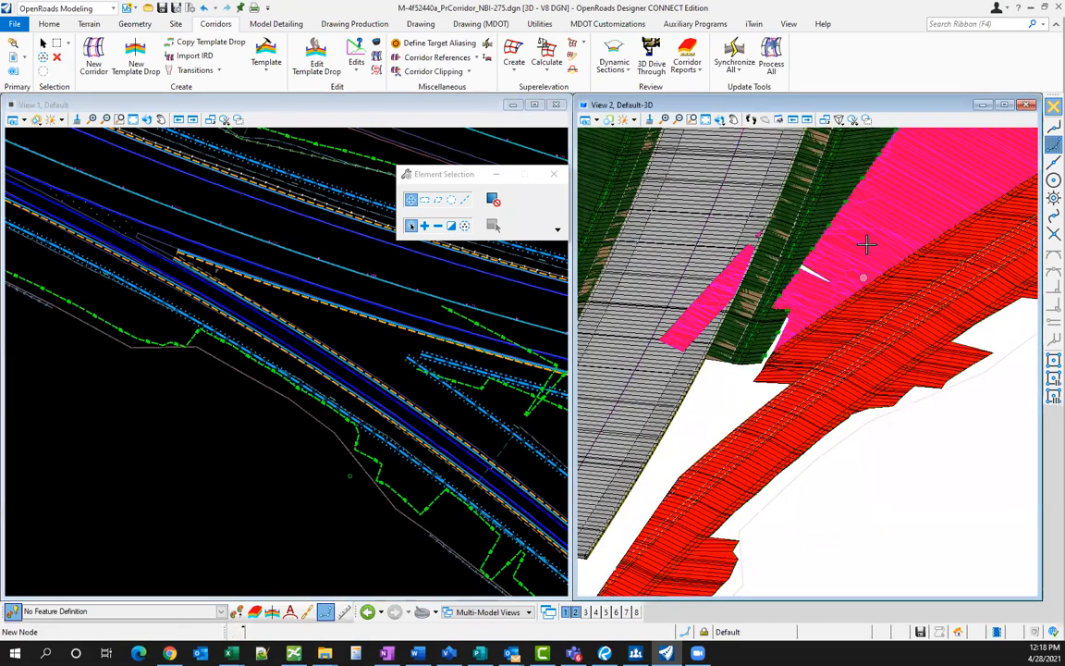
{"action": "key", "text": "F8"}
{"action": "key", "text": "Escape"}
{"action": "middle_click_drag", "start_coordinate": [809, 292], "coordinate": [670, 303], "text": "shift"}
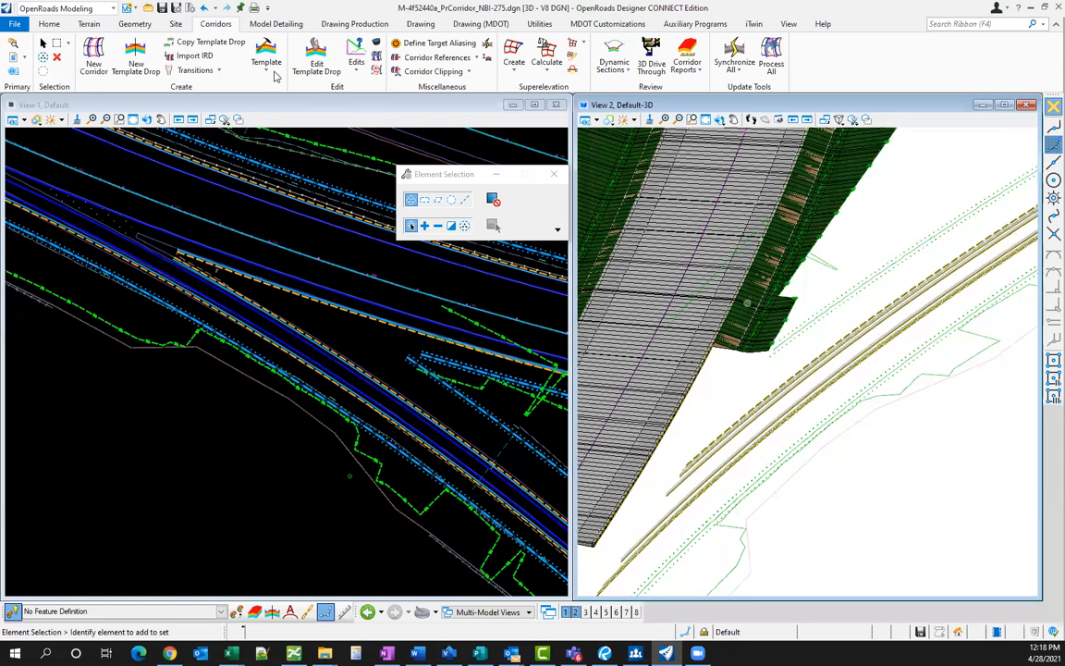
{"action": "left_click", "coordinate": [49, 24]}
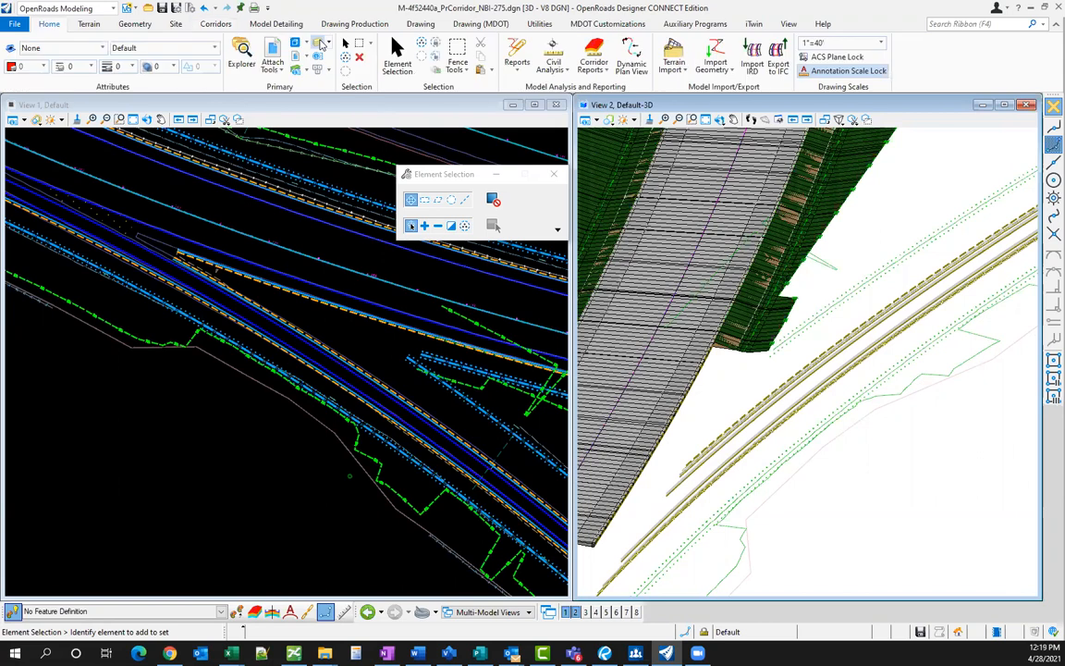
- In Level Display, turn the Ref-5 RampBCorridor.dgn Default level back on and close it
{"action": "key", "text": "ctrl+e"}
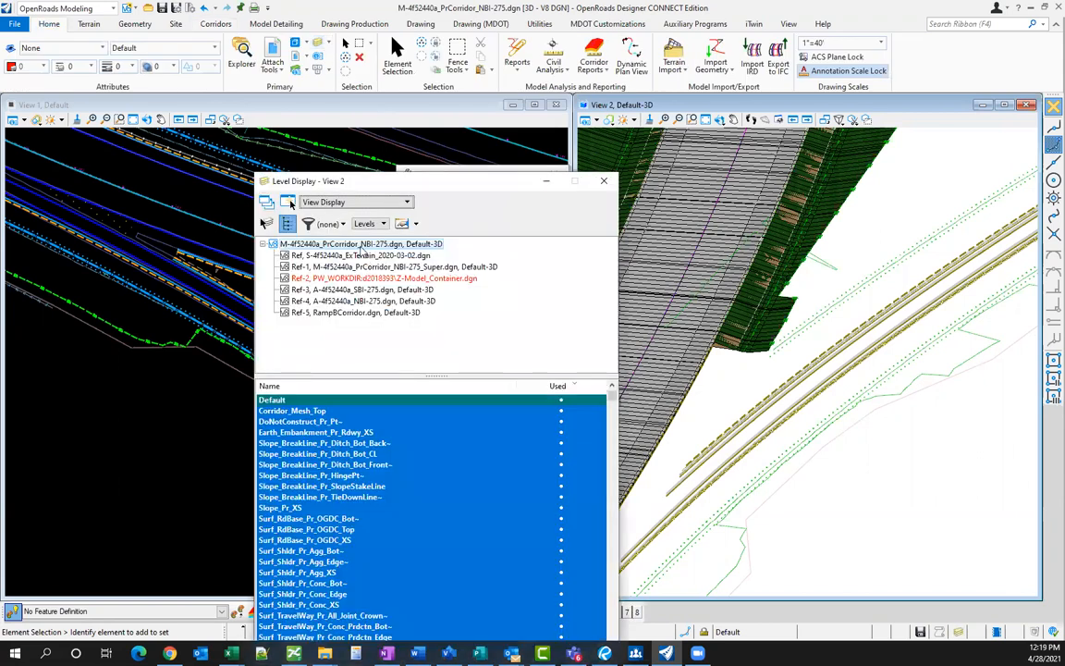
{"action": "left_click", "coordinate": [367, 266]}
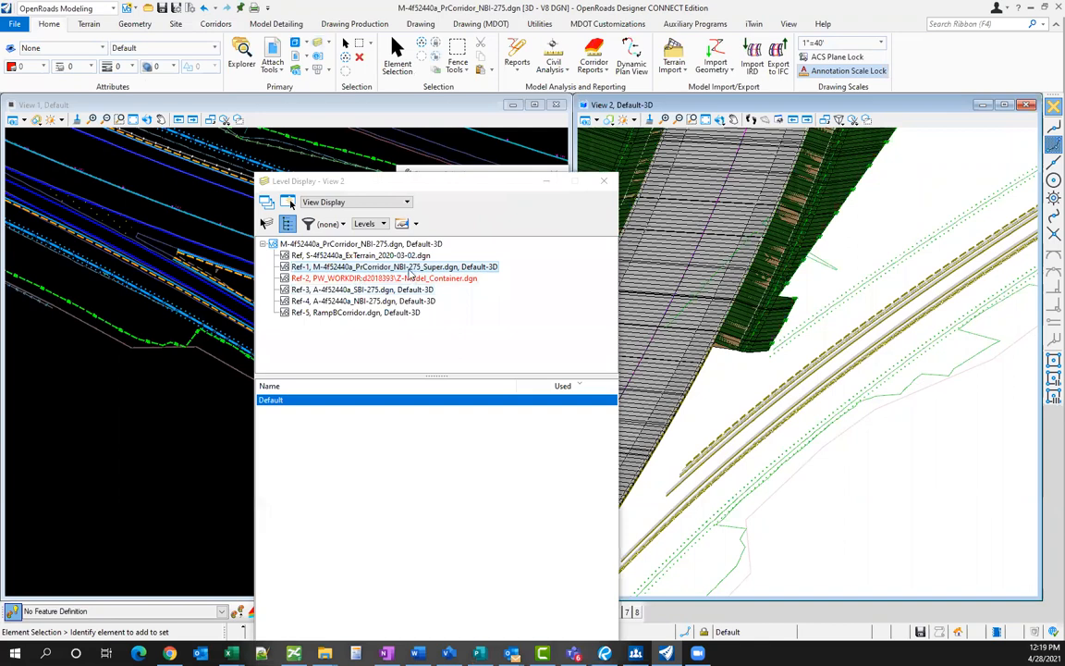
{"action": "left_click", "coordinate": [394, 301]}
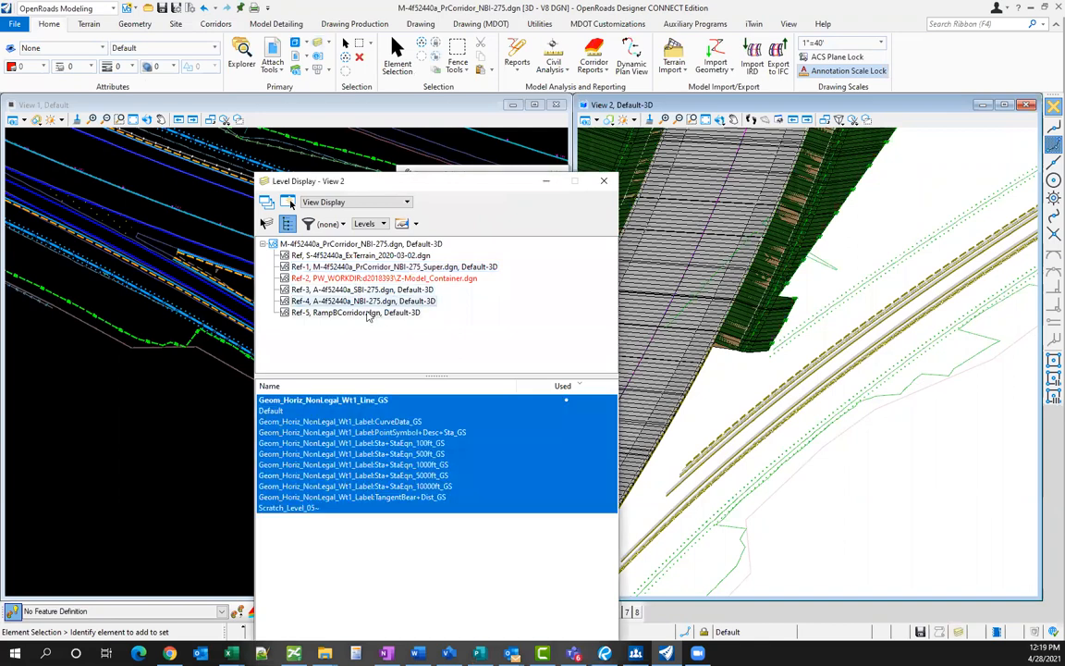
{"action": "left_click", "coordinate": [369, 315]}
{"action": "left_click", "coordinate": [302, 399]}
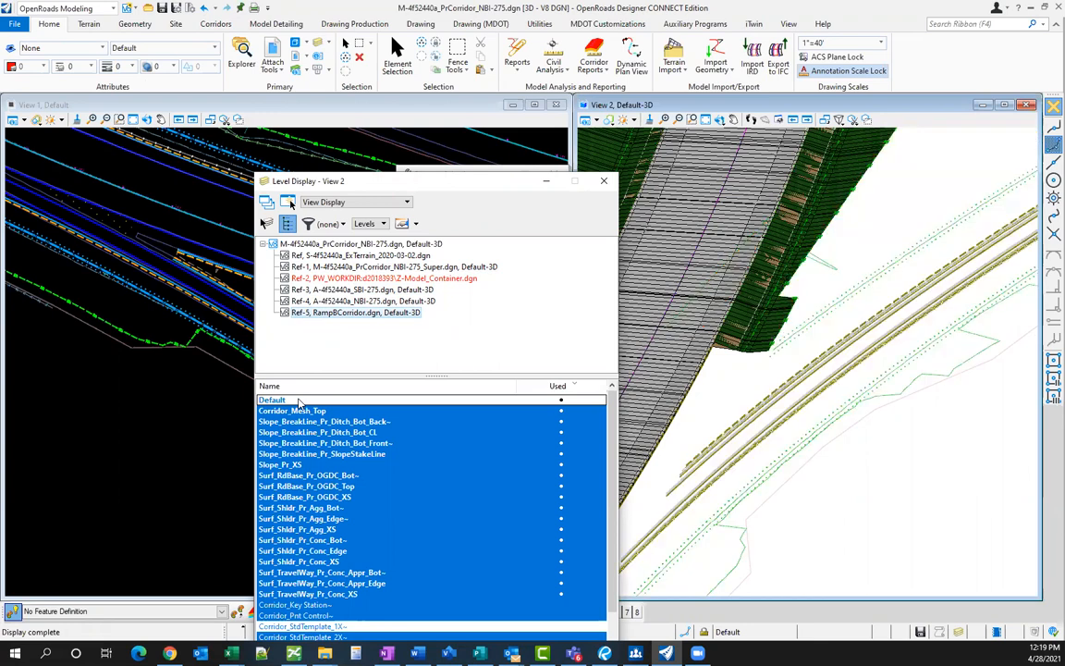
{"action": "left_click", "coordinate": [299, 400]}
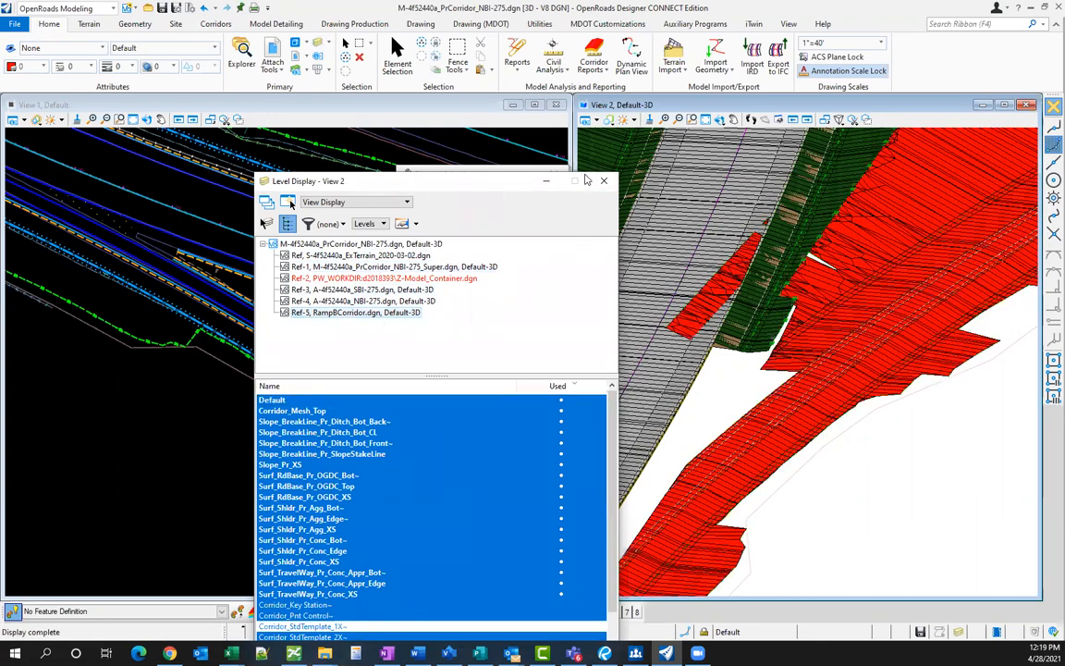
{"action": "left_click", "coordinate": [602, 177]}
{"action": "scroll", "coordinate": [688, 439], "scroll_direction": "up", "scroll_amount": 2}
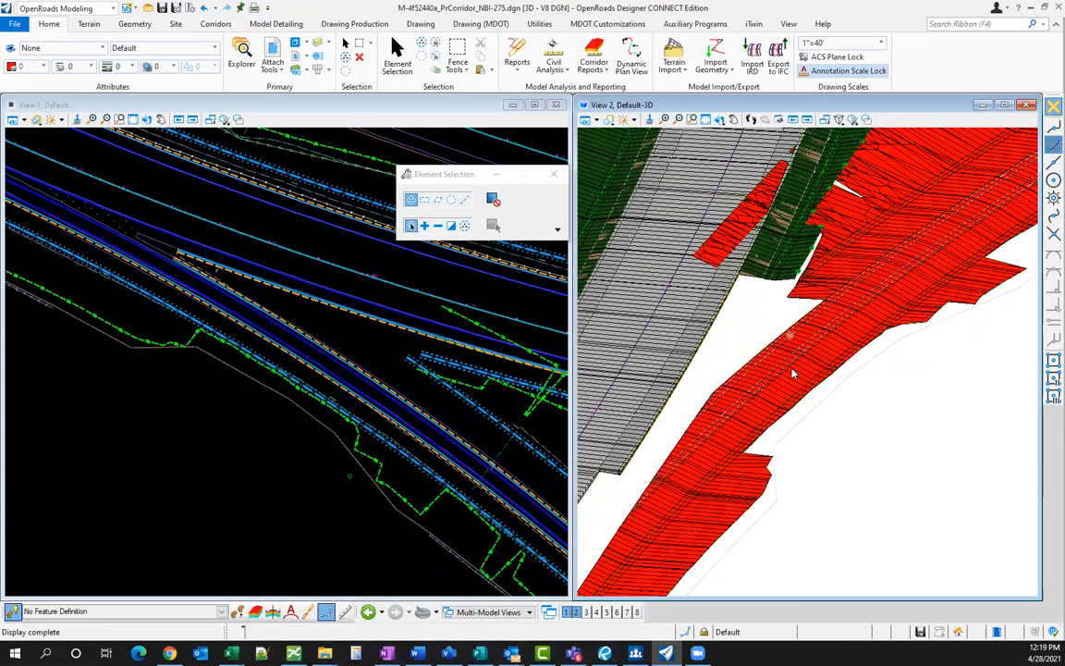
{"action": "left_click", "coordinate": [333, 325]}
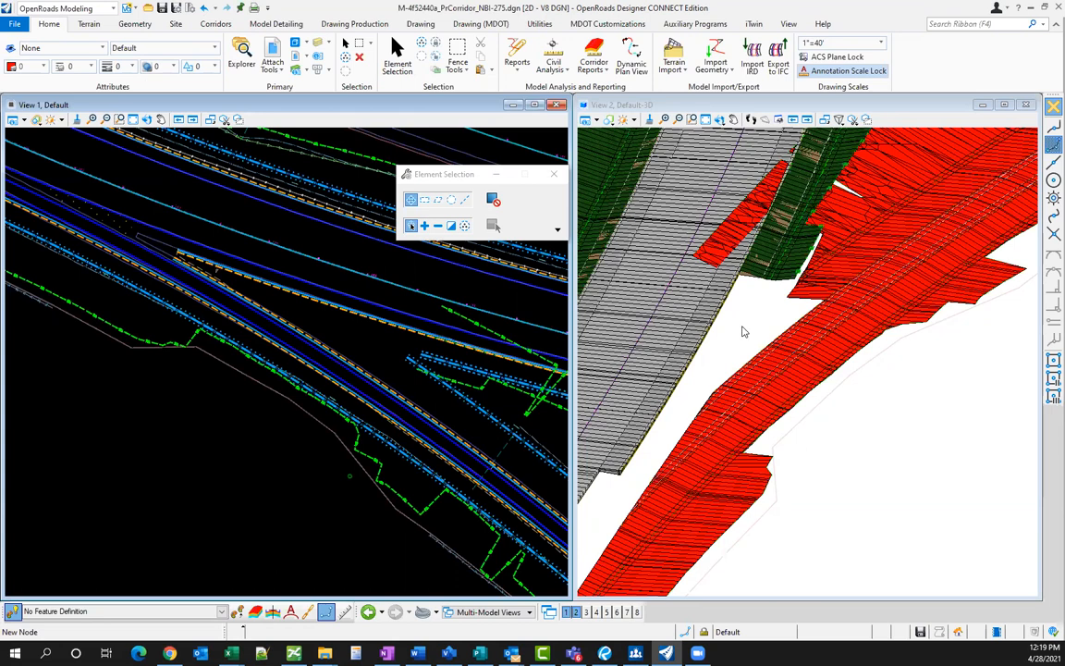
{"action": "left_click", "coordinate": [749, 324]}
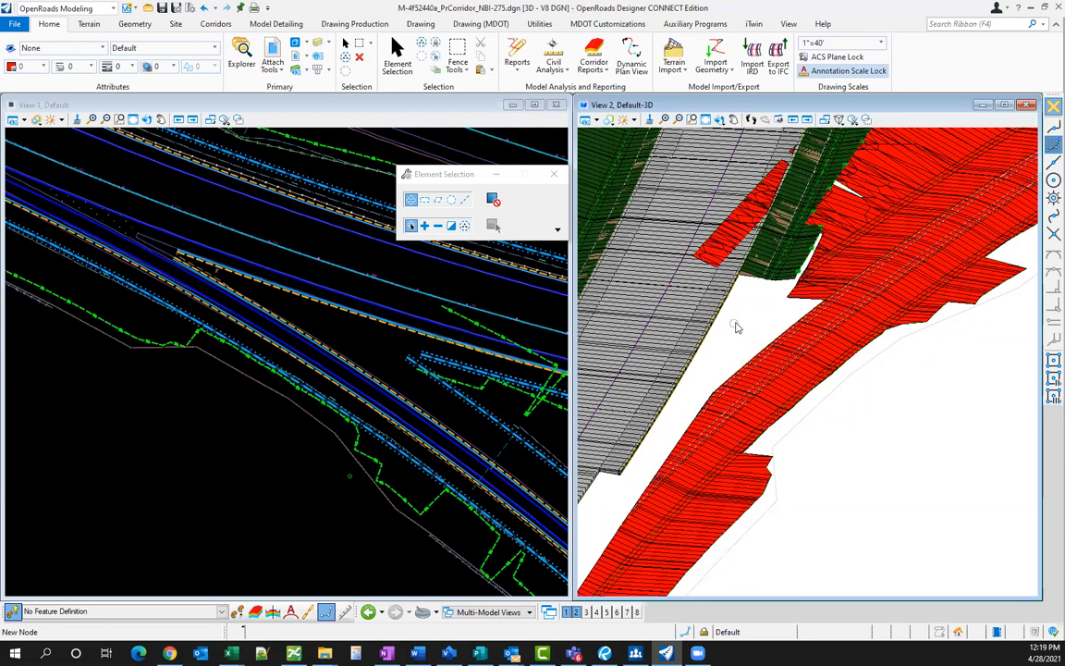
{"action": "scroll", "coordinate": [752, 314], "scroll_direction": "down", "scroll_amount": 1}
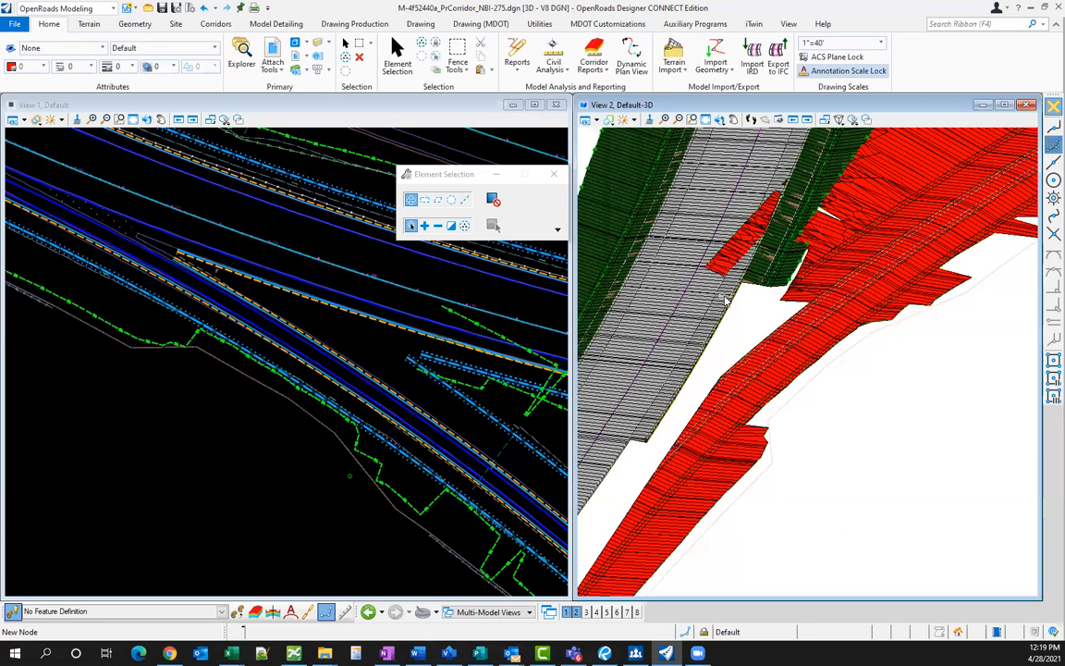
{"action": "scroll", "coordinate": [745, 312], "scroll_direction": "up", "scroll_amount": 2}
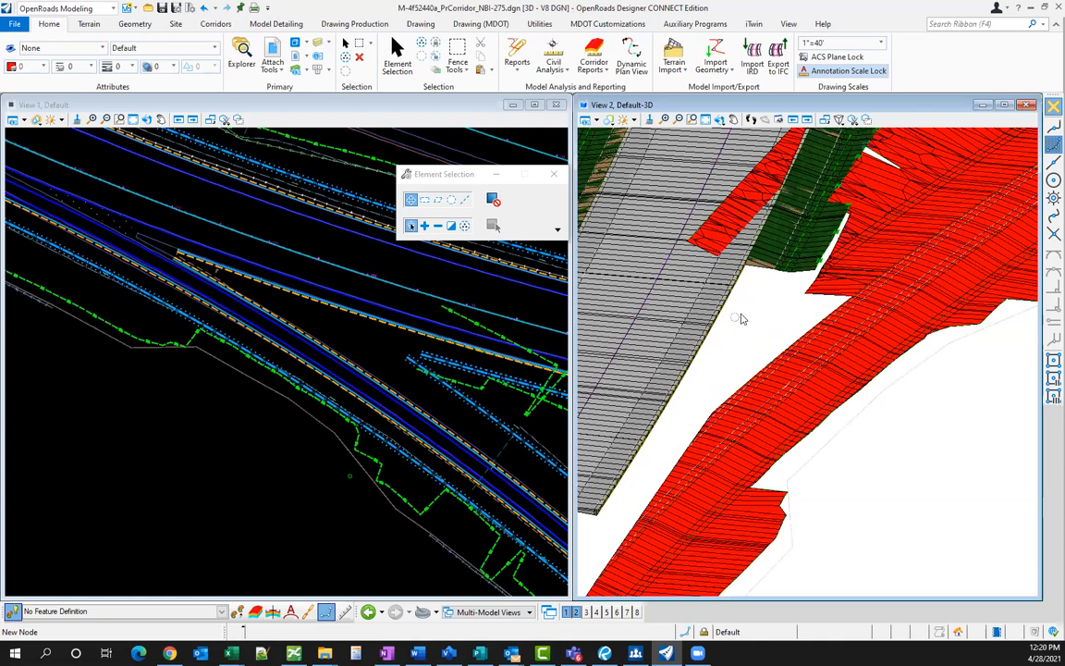
{"action": "scroll", "coordinate": [736, 331], "scroll_direction": "up", "scroll_amount": 1}
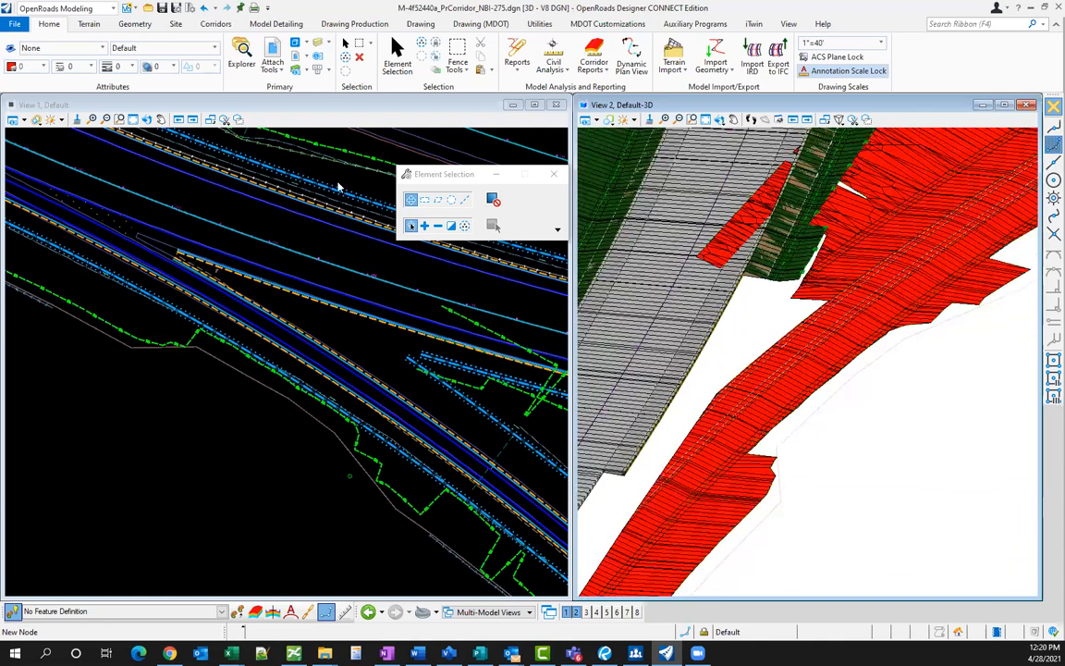
{"action": "left_click", "coordinate": [352, 336]}
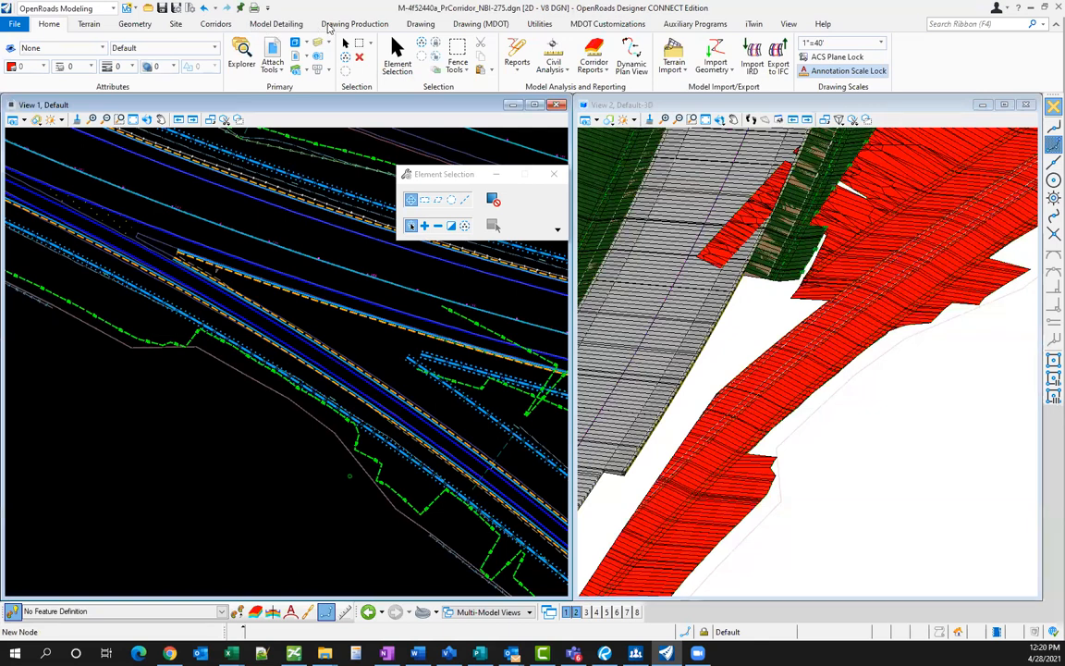
- Draw two trial lines from the ramp nose along the ramp in the plan view
{"action": "left_click", "coordinate": [281, 24]}
{"action": "left_click", "coordinate": [134, 24]}
{"action": "left_click", "coordinate": [248, 54]}
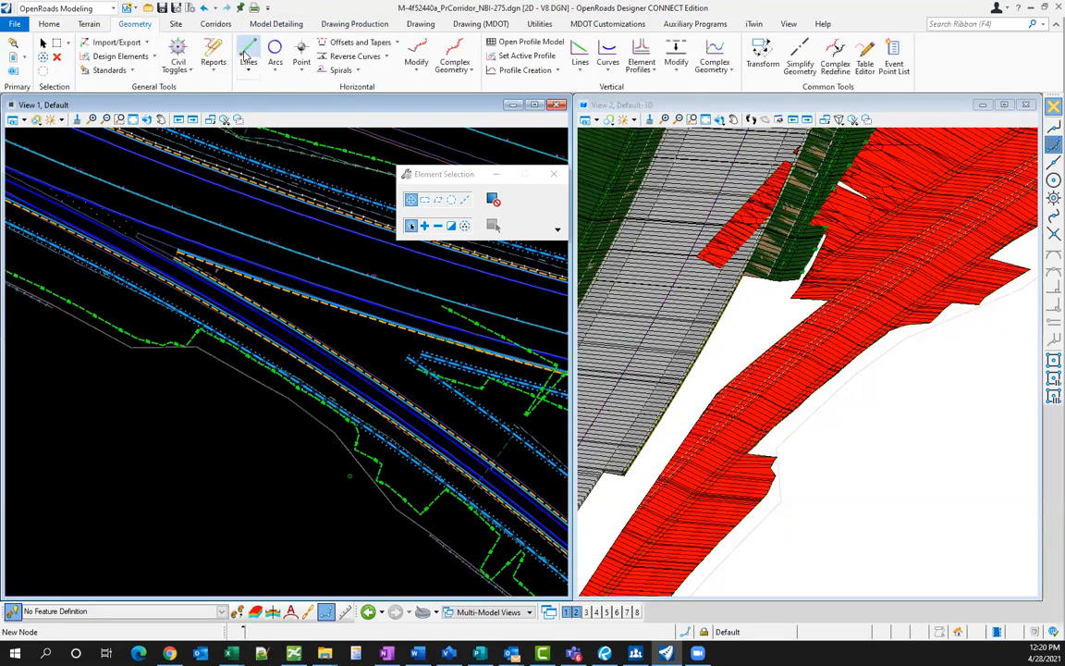
{"action": "scroll", "coordinate": [162, 237], "scroll_direction": "up", "scroll_amount": 1}
{"action": "scroll", "coordinate": [183, 242], "scroll_direction": "up", "scroll_amount": 1}
{"action": "left_click", "coordinate": [157, 237]}
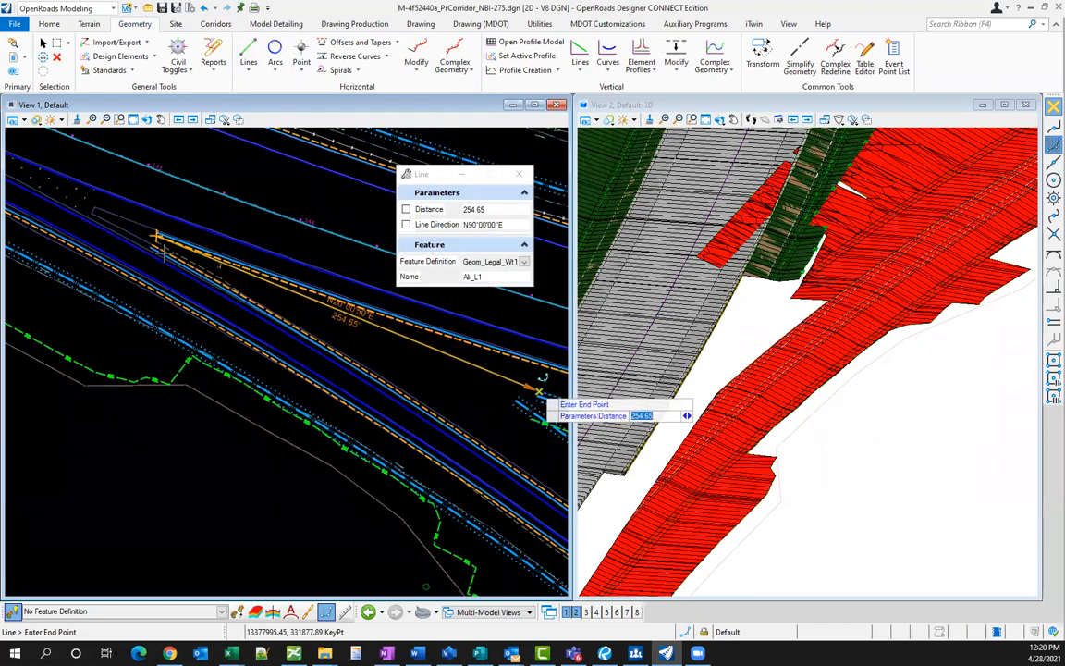
{"action": "left_click", "coordinate": [539, 392]}
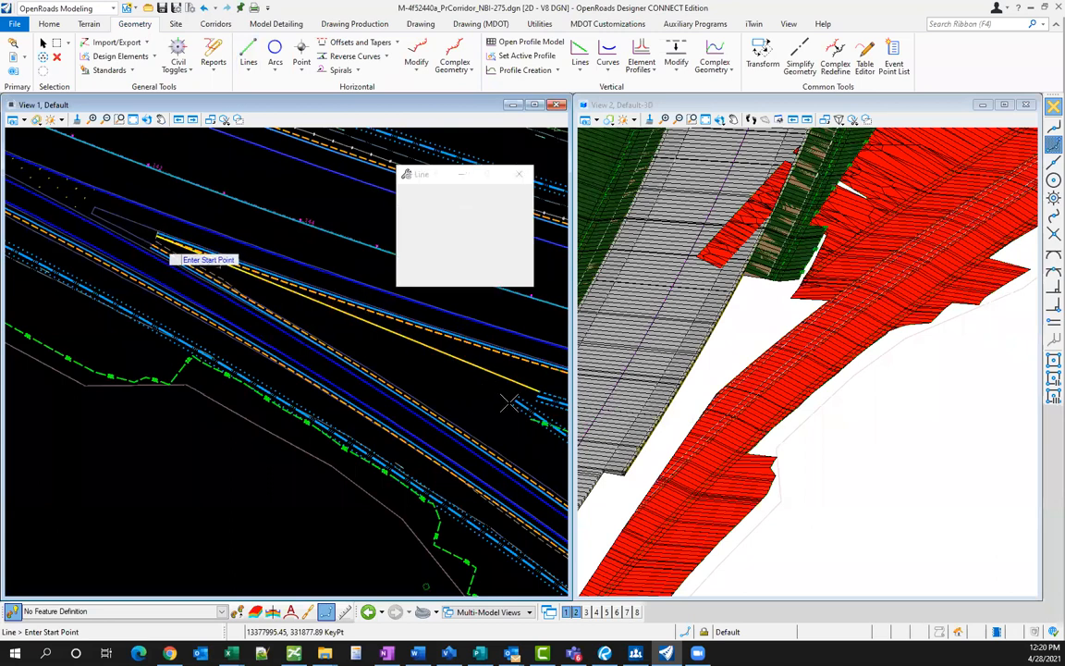
{"action": "left_click", "coordinate": [443, 400]}
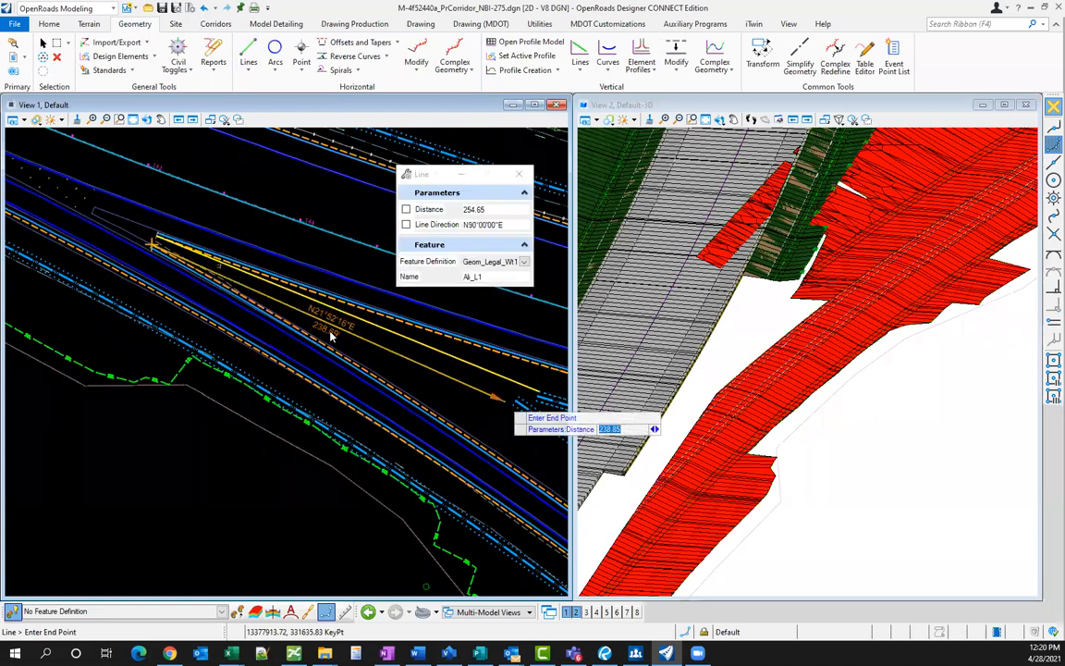
{"action": "left_click", "coordinate": [737, 323]}
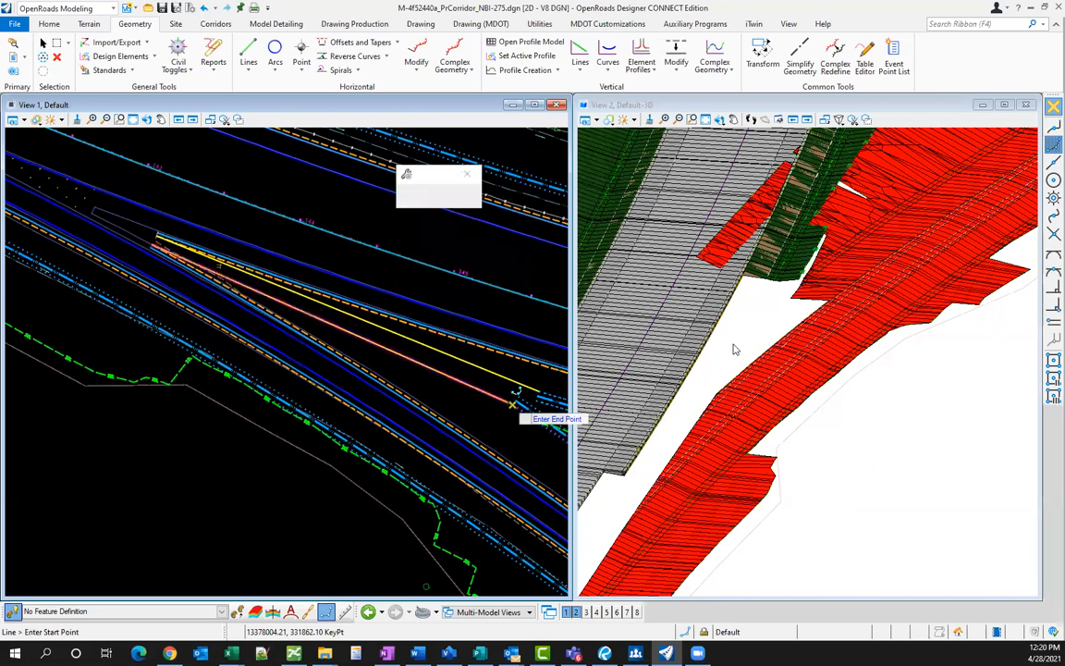
{"action": "right_click", "coordinate": [734, 348]}
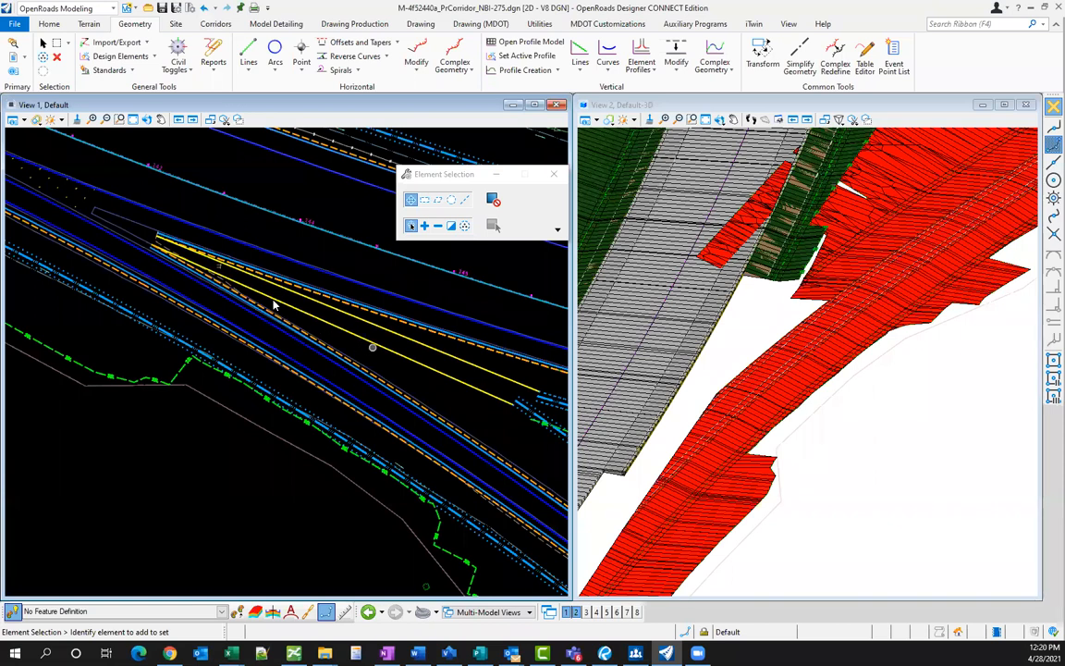
- Select the trial line in the plan view and delete it
{"action": "left_click", "coordinate": [366, 346]}
{"action": "left_click", "coordinate": [418, 384]}
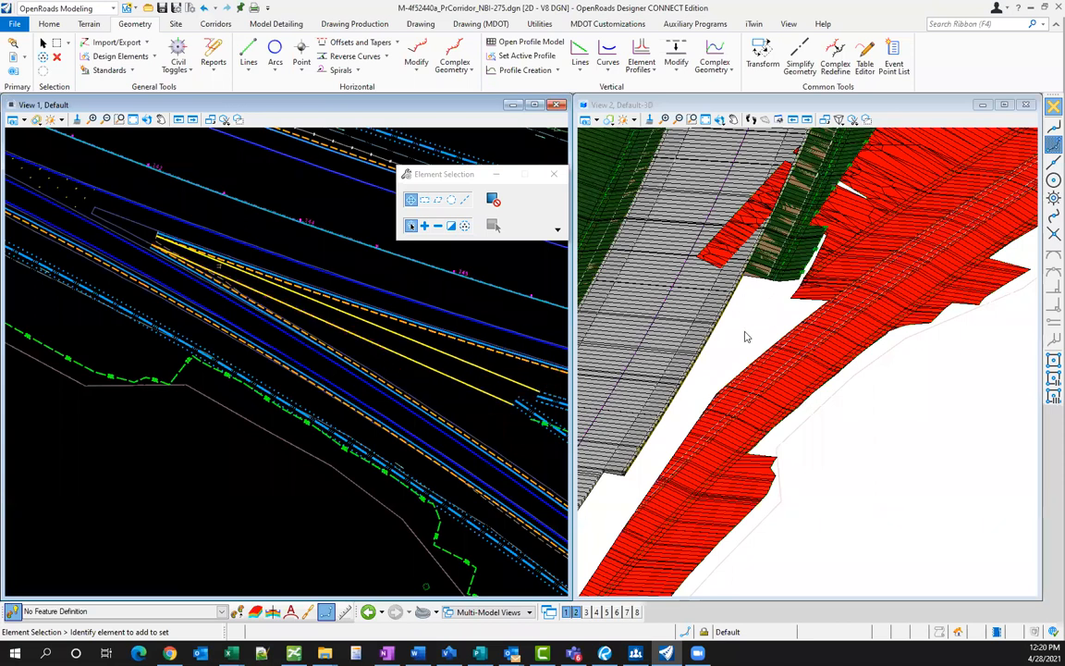
{"action": "left_click", "coordinate": [793, 282]}
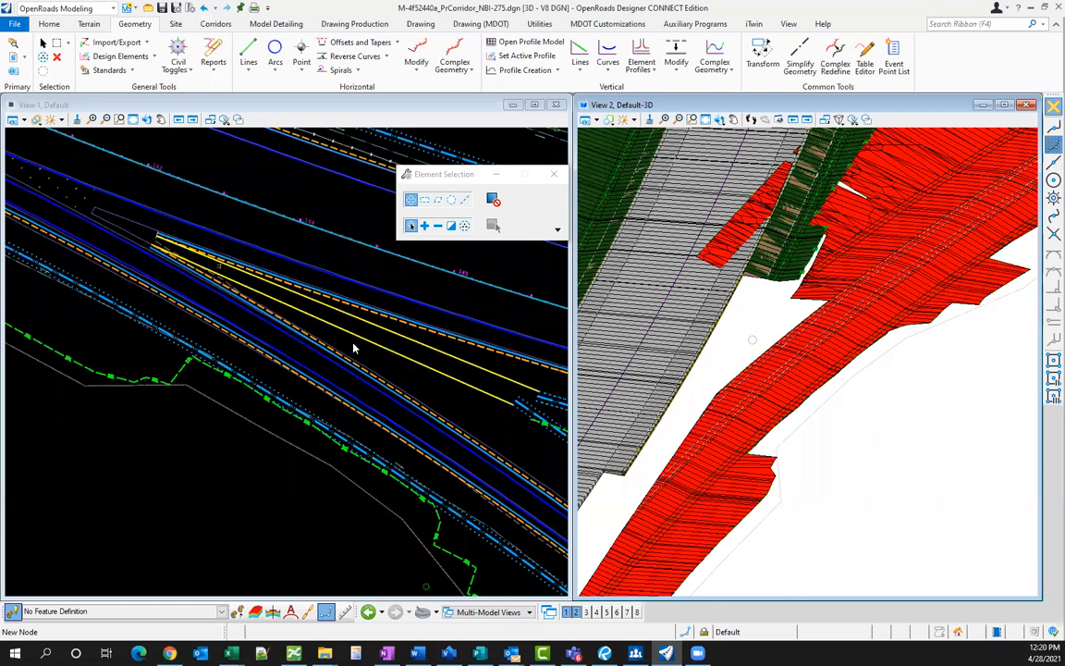
{"action": "left_click", "coordinate": [418, 366]}
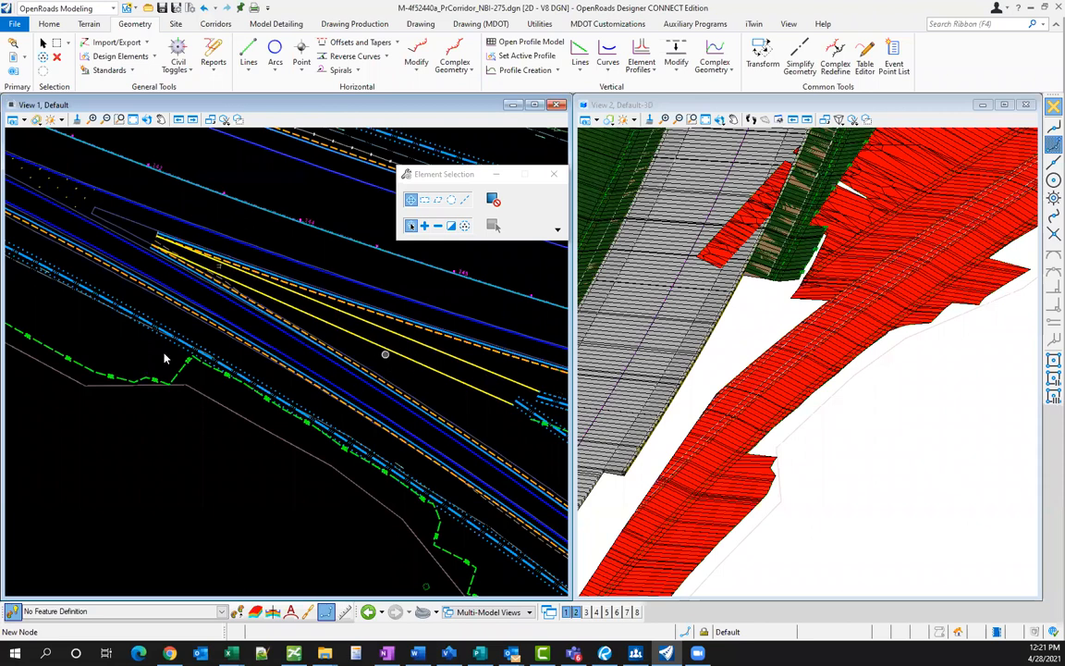
{"action": "left_click", "coordinate": [365, 357]}
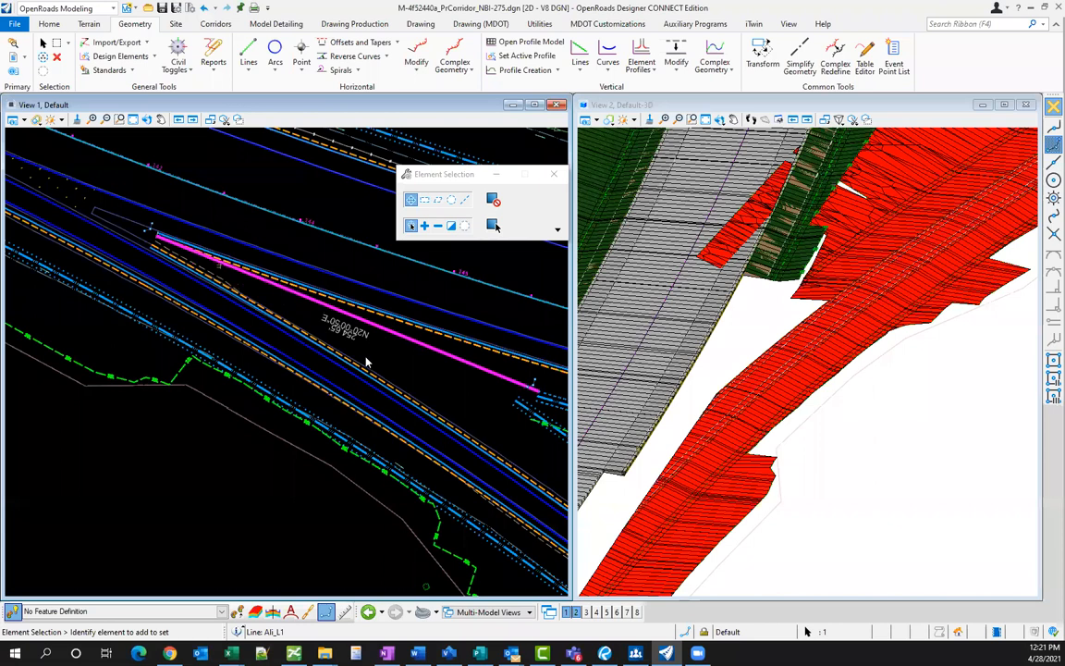
{"action": "key", "text": "Delete"}
{"action": "scroll", "coordinate": [366, 358], "scroll_direction": "down", "scroll_amount": 1}
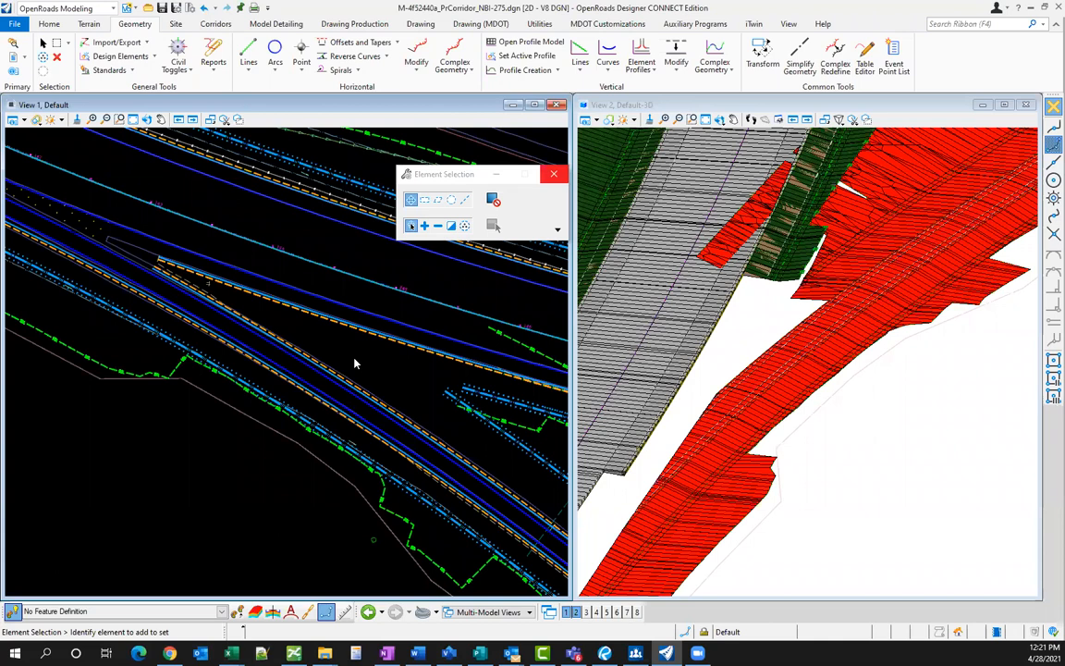
{"action": "key", "text": "Escape"}
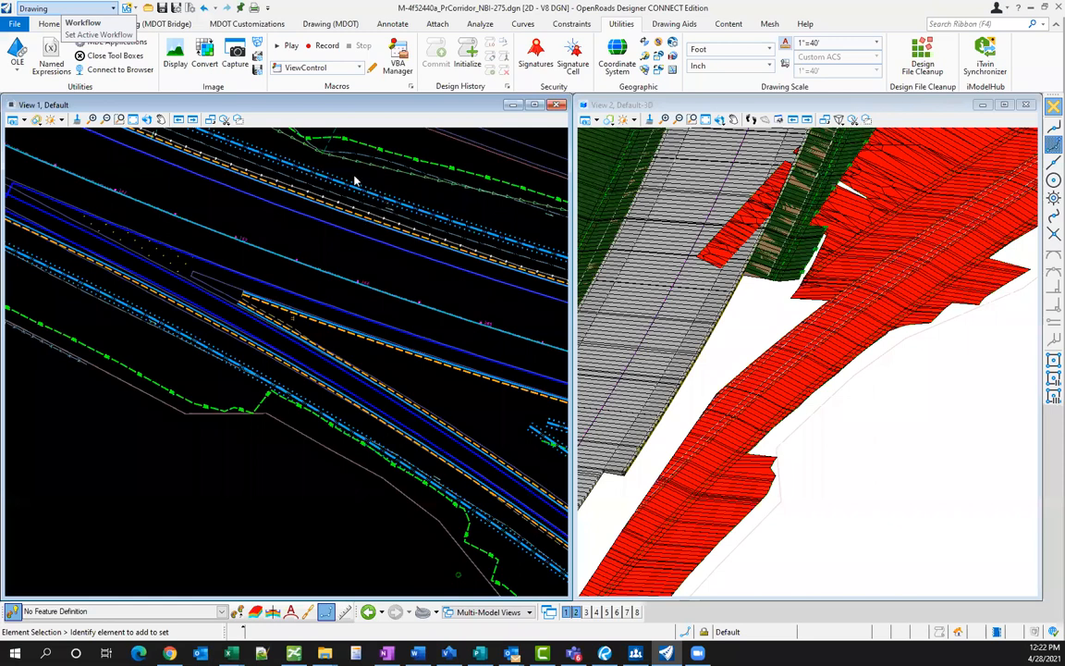
- Run Design File Cleanup with Duplicates set to Select to find the duplicate elements
{"action": "key", "text": "F4"}
{"action": "type", "text": "design"}
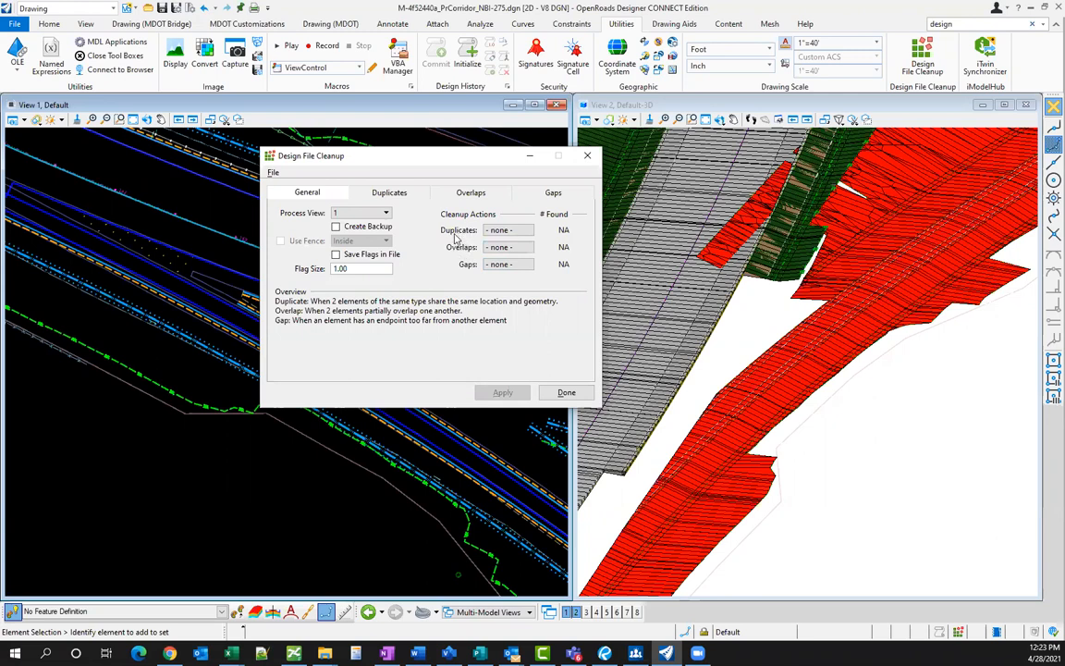
{"action": "left_click", "coordinate": [463, 249]}
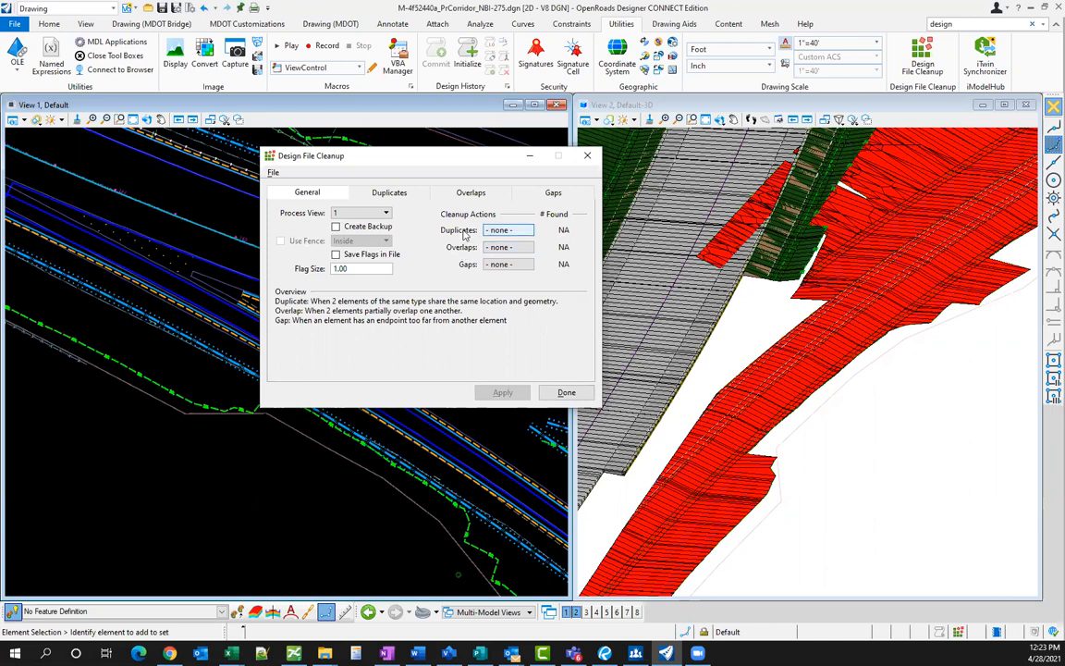
{"action": "left_click", "coordinate": [462, 233]}
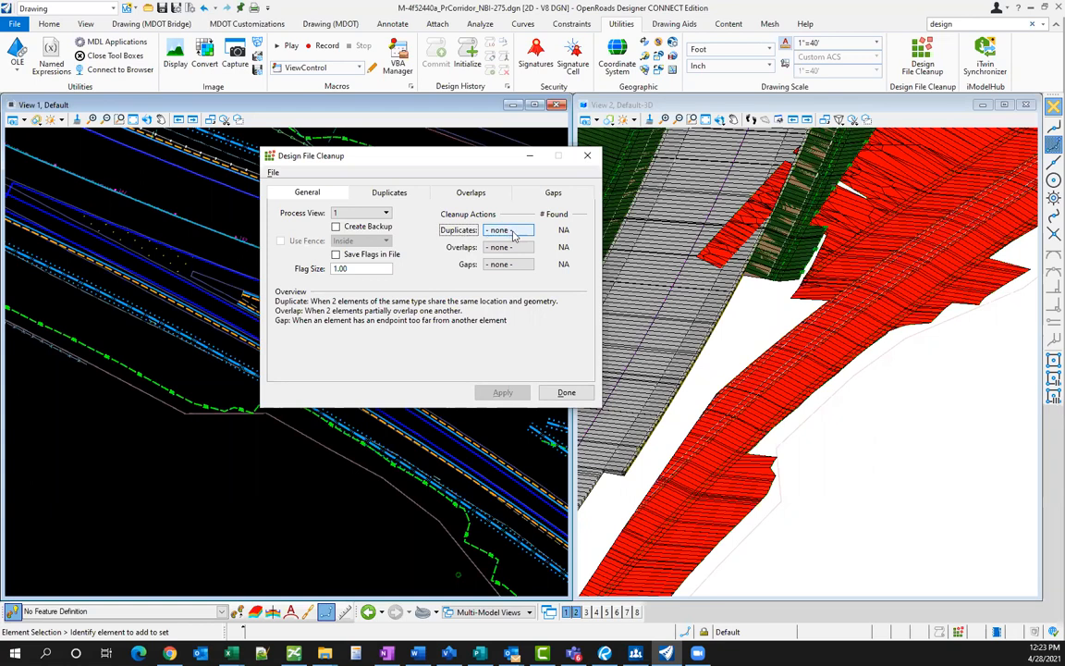
{"action": "left_click", "coordinate": [514, 232]}
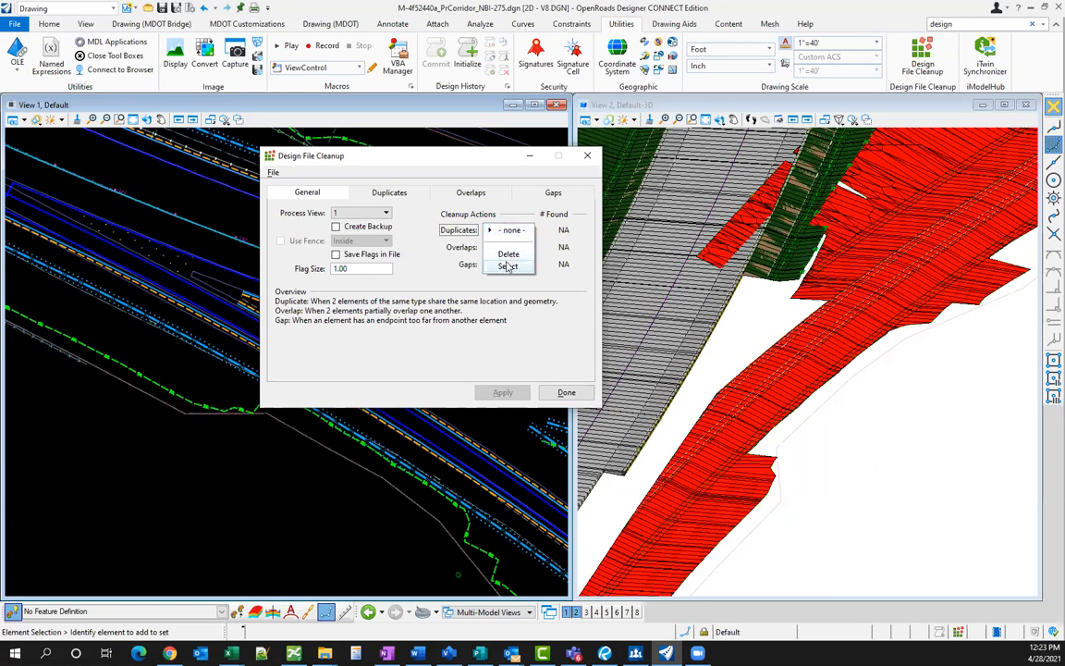
{"action": "left_click", "coordinate": [508, 265]}
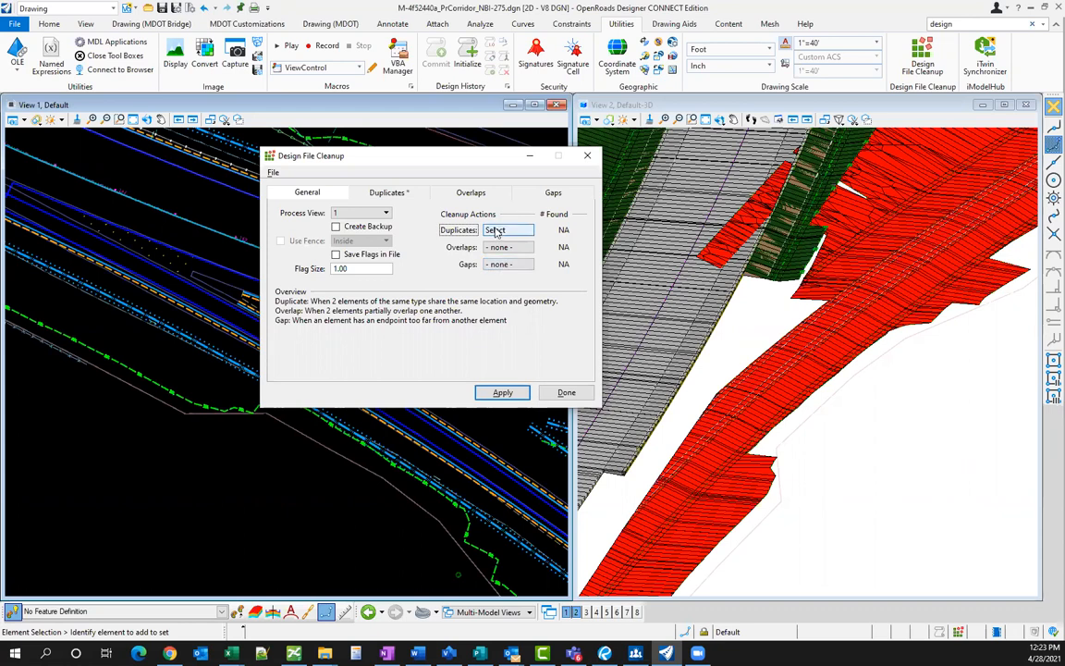
{"action": "left_click", "coordinate": [499, 393]}
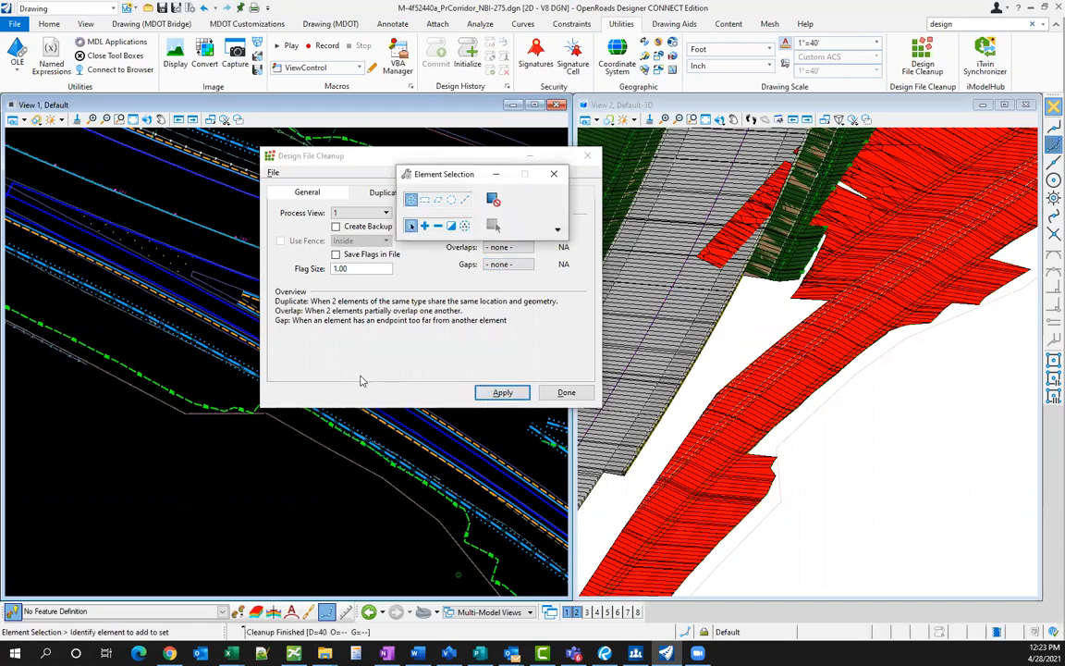
- Review the 40 selected duplicates in the view and close the cleanup with Done
{"action": "left_click_drag", "start_coordinate": [460, 179], "coordinate": [787, 188]}
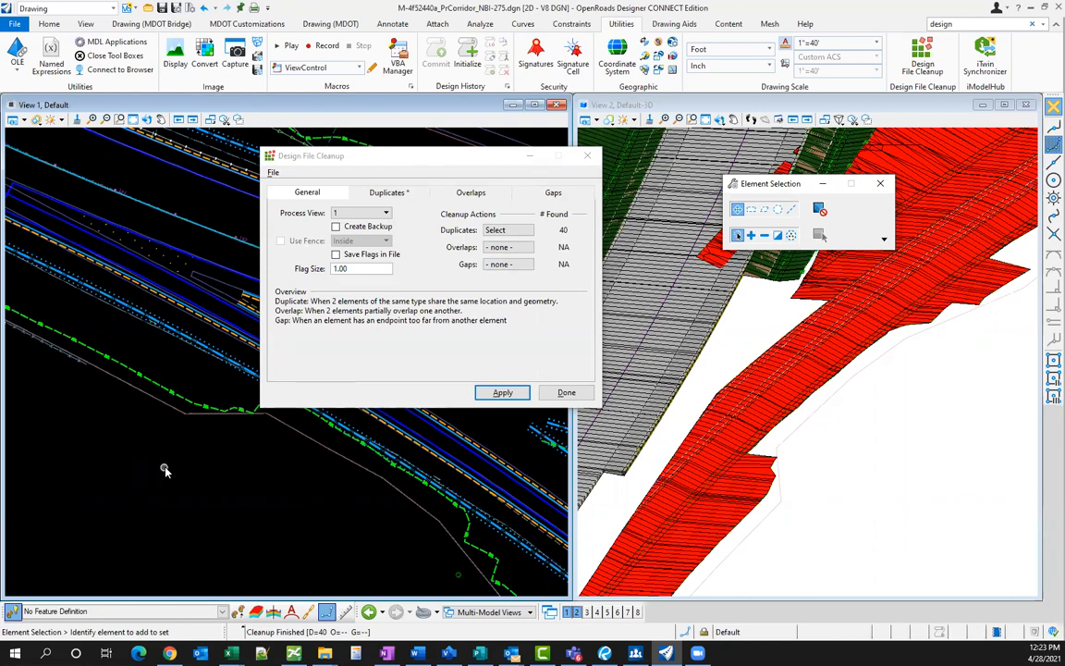
{"action": "scroll", "coordinate": [191, 407], "scroll_direction": "down", "scroll_amount": 4}
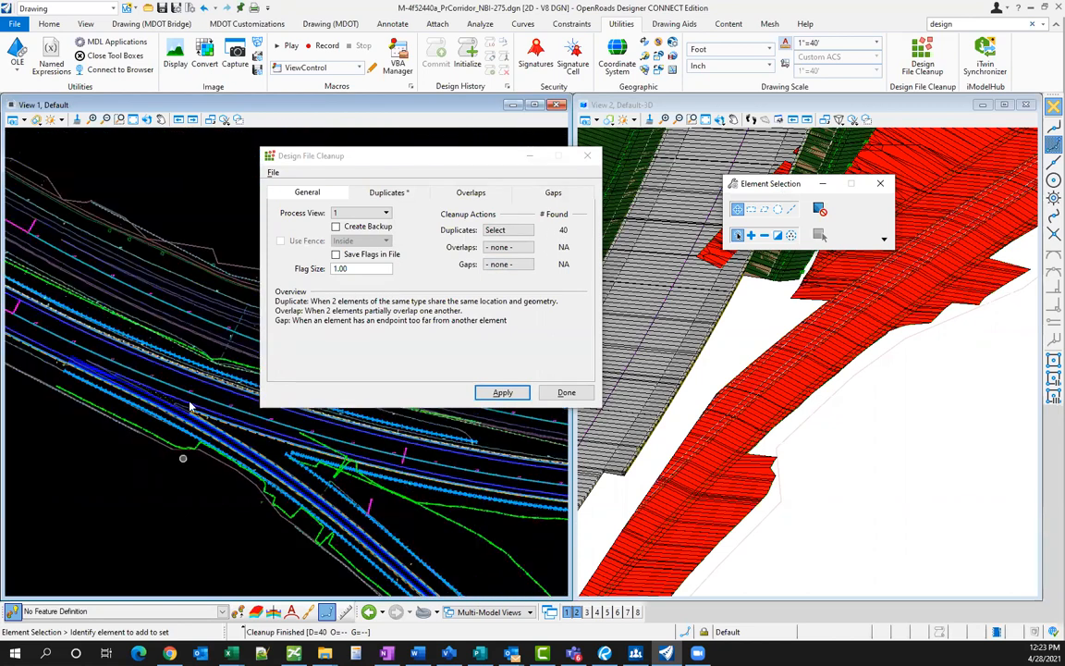
{"action": "scroll", "coordinate": [191, 407], "scroll_direction": "down", "scroll_amount": 4}
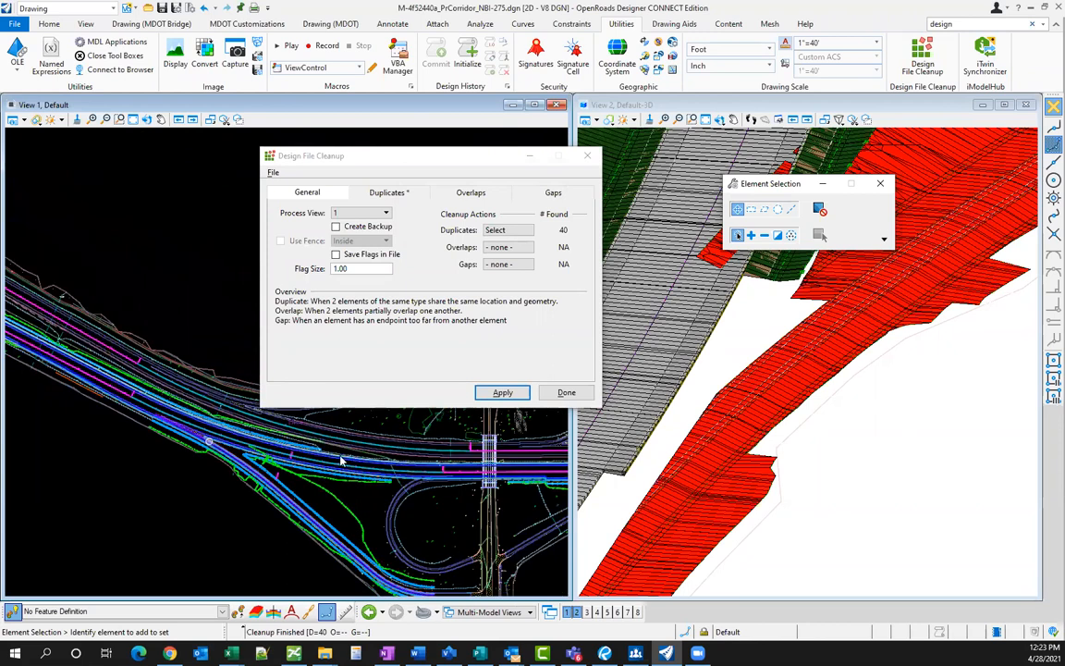
{"action": "scroll", "coordinate": [342, 459], "scroll_direction": "down", "scroll_amount": 4}
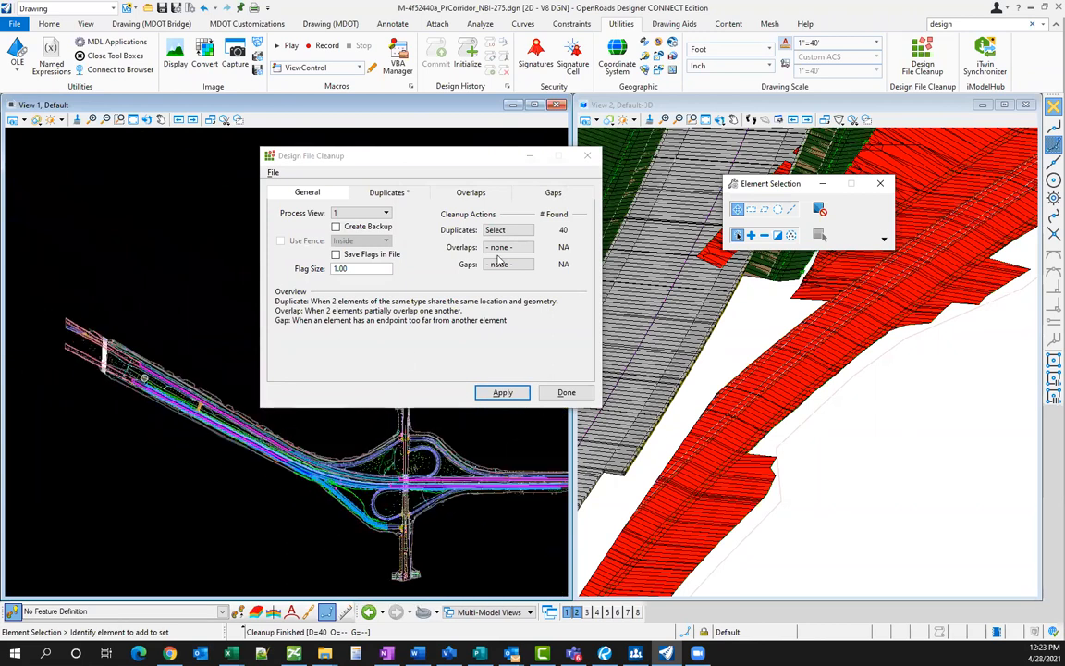
{"action": "scroll", "coordinate": [213, 469], "scroll_direction": "up", "scroll_amount": 2}
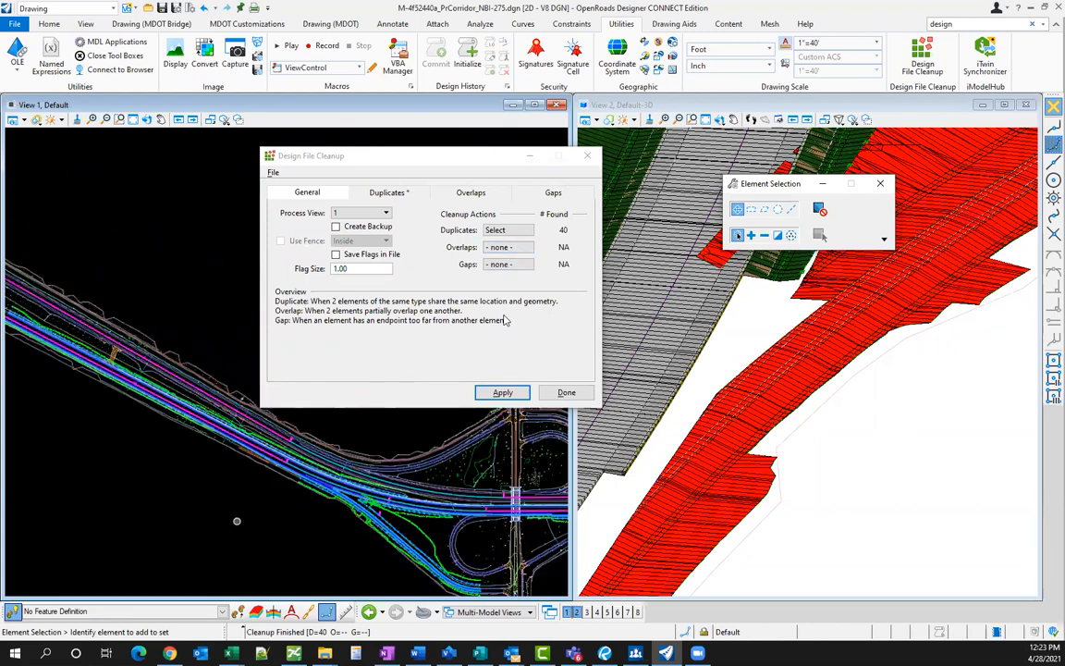
{"action": "left_click", "coordinate": [565, 393]}
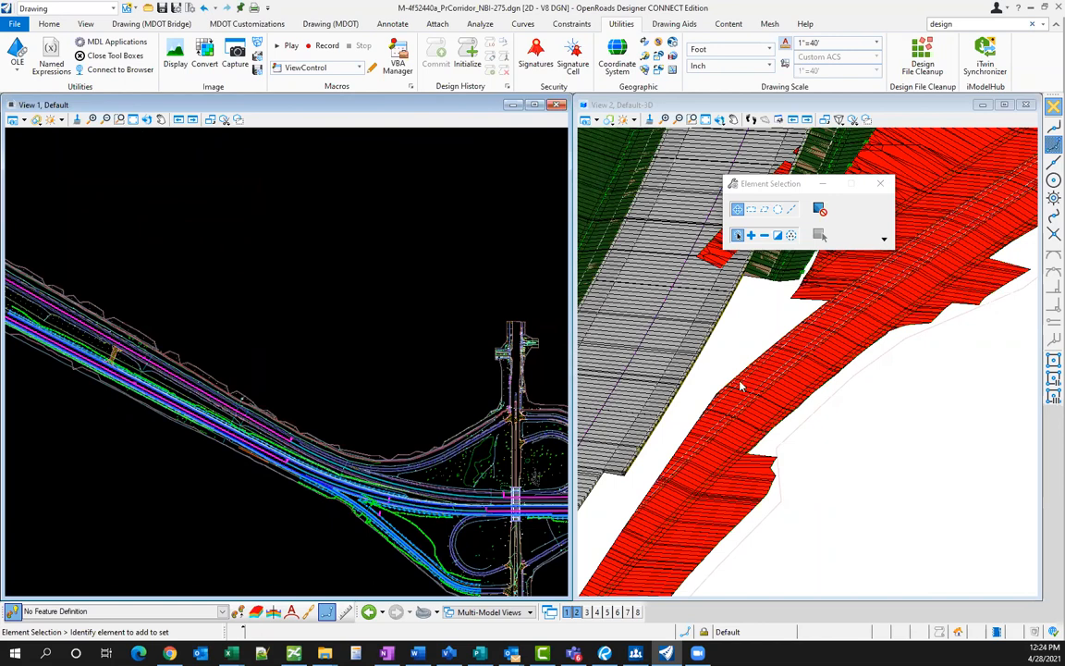
- Rotate View 2 to Top view, zoom out over the whole corridor, and switch to OpenRoads Modeling
{"action": "middle_click_drag", "start_coordinate": [740, 393], "coordinate": [601, 231], "text": "shift"}
{"action": "scroll", "coordinate": [635, 227], "scroll_direction": "down", "scroll_amount": 2}
{"action": "left_click", "coordinate": [880, 183]}
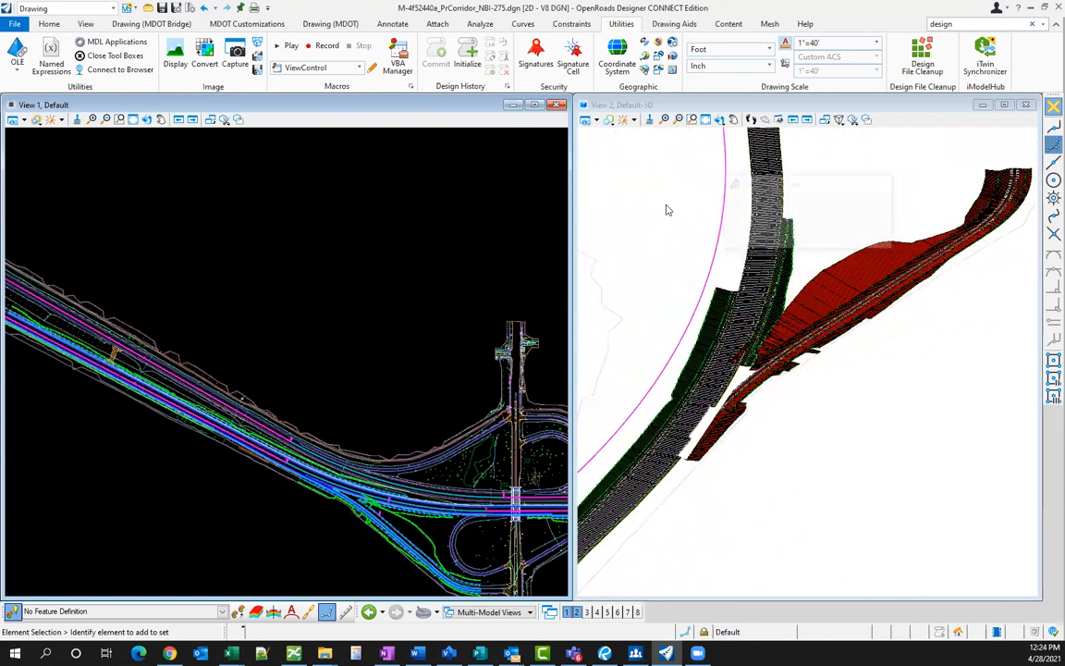
{"action": "left_click", "coordinate": [870, 182]}
{"action": "left_click", "coordinate": [875, 182]}
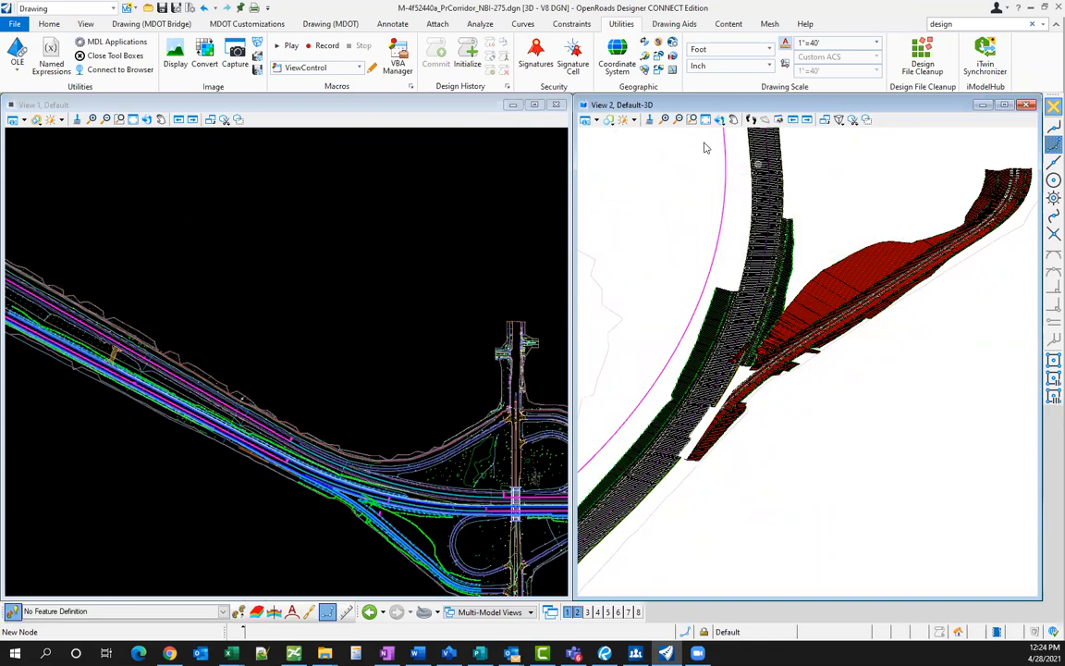
{"action": "left_click", "coordinate": [720, 119]}
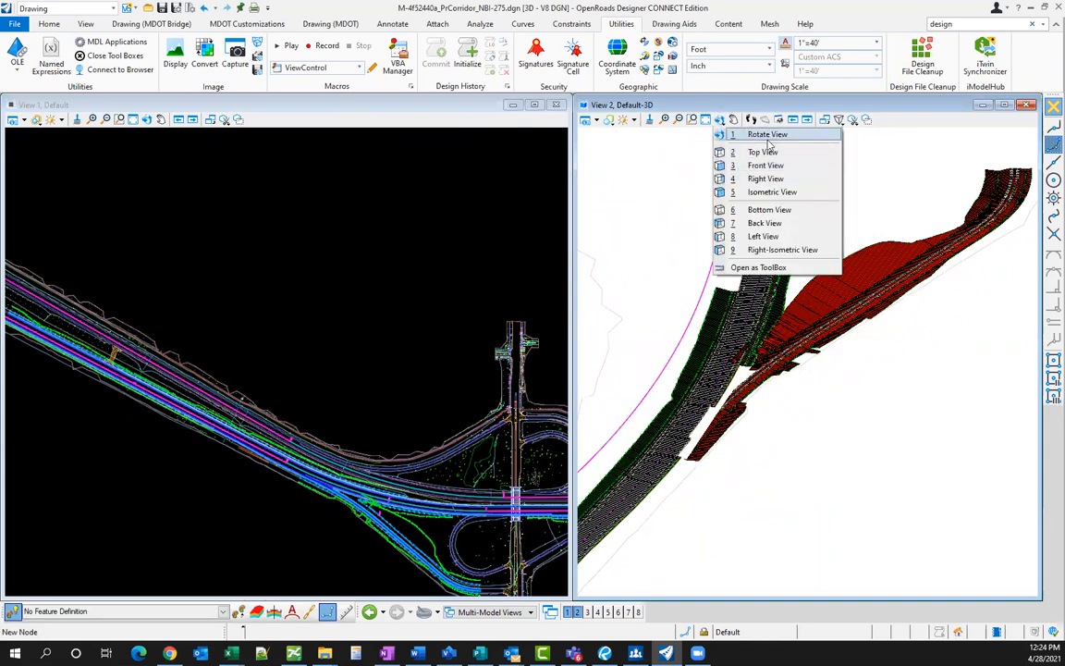
{"action": "left_click", "coordinate": [765, 153]}
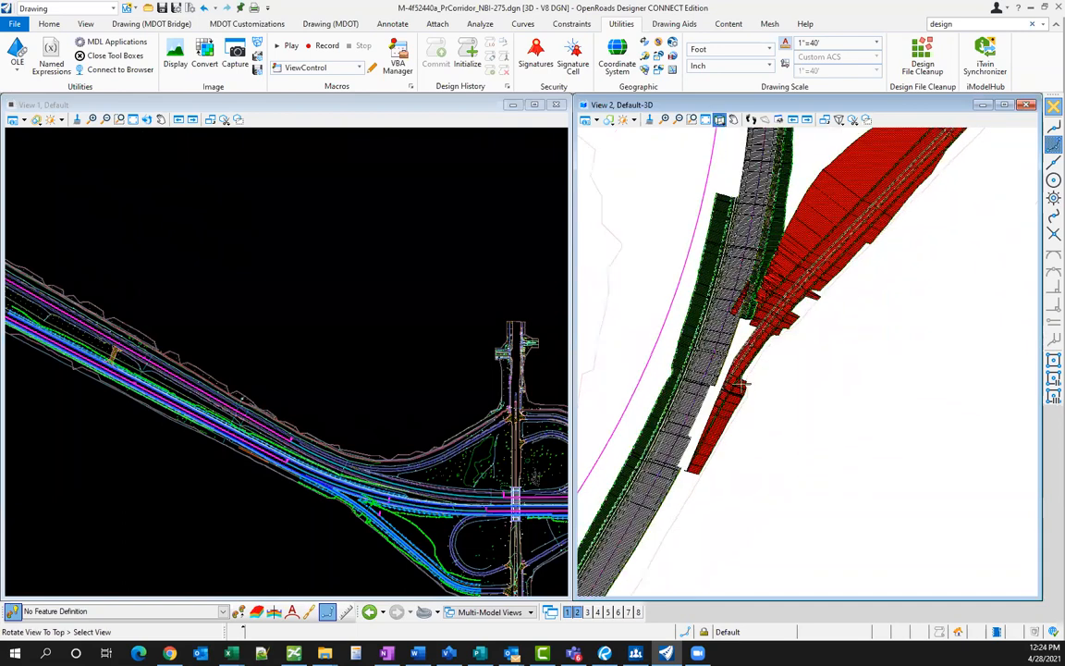
{"action": "left_click", "coordinate": [880, 183]}
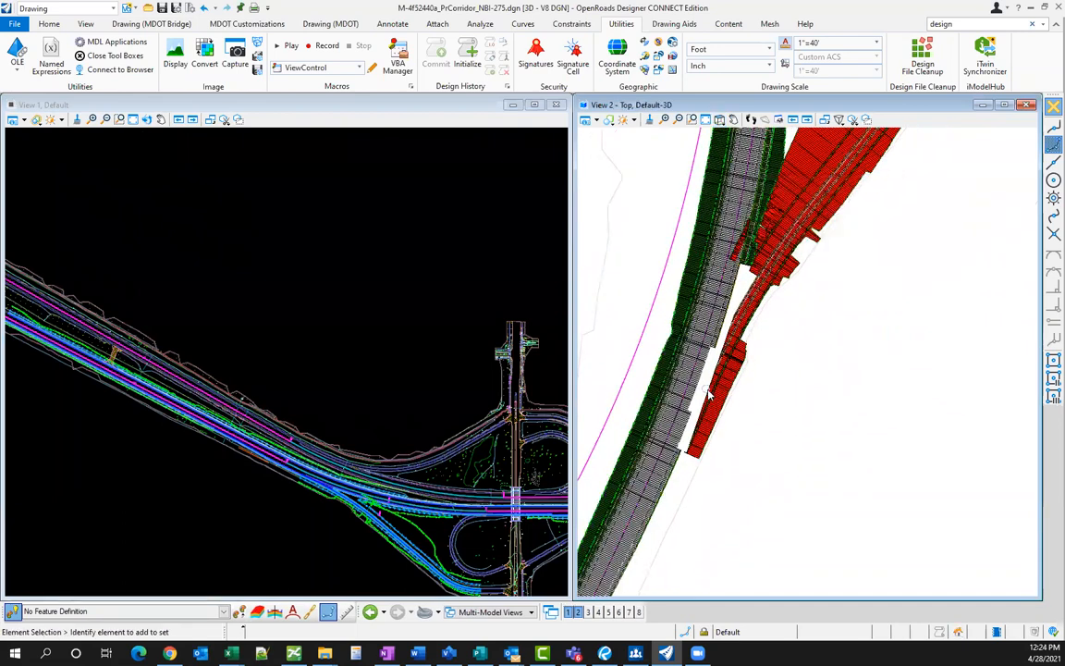
{"action": "scroll", "coordinate": [751, 313], "scroll_direction": "down", "scroll_amount": 3}
{"action": "scroll", "coordinate": [751, 312], "scroll_direction": "down", "scroll_amount": 2}
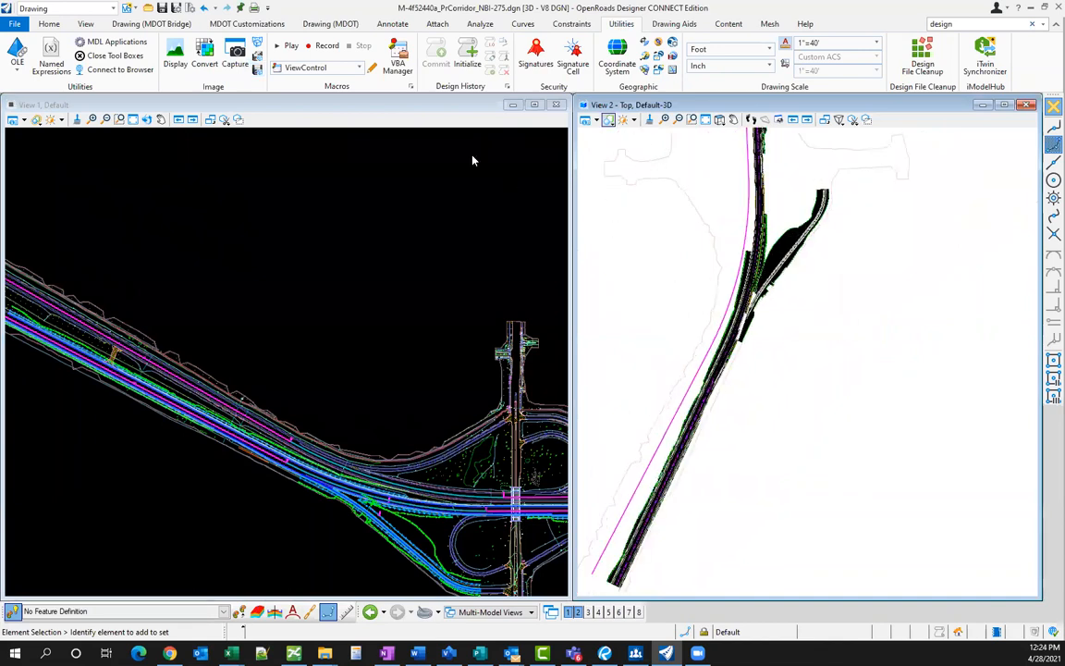
{"action": "left_click", "coordinate": [67, 9]}
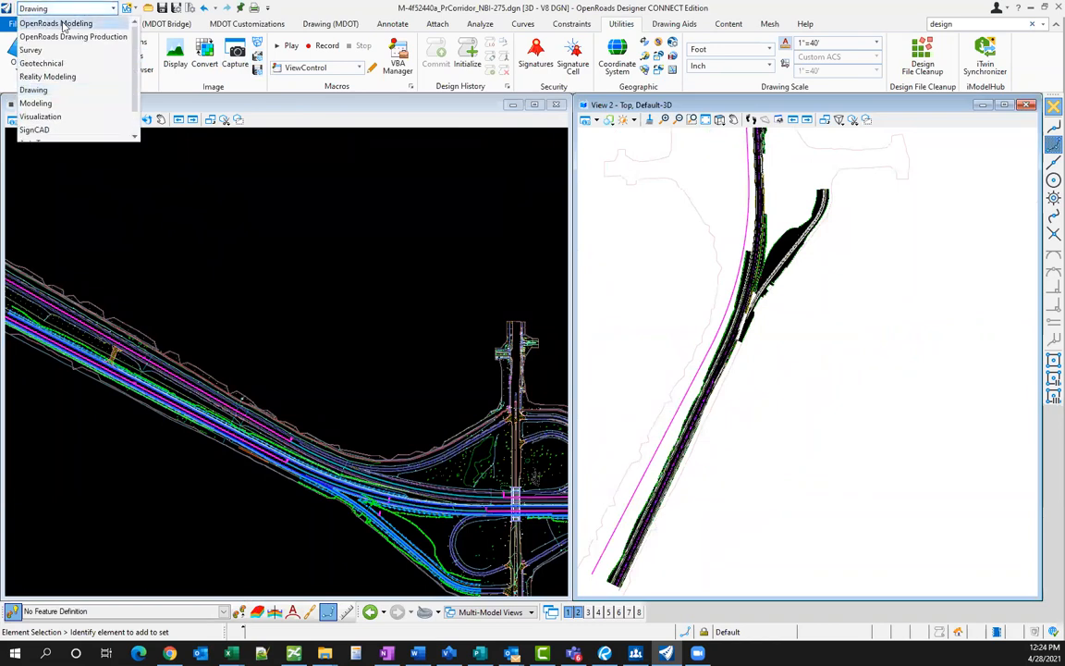
{"action": "left_click", "coordinate": [63, 24]}
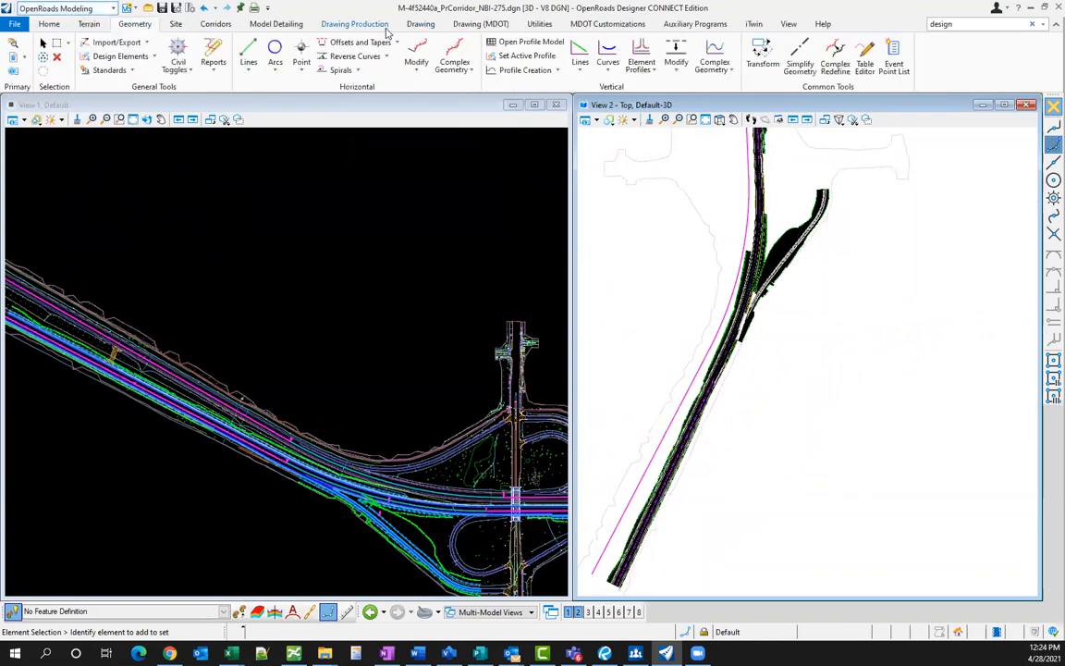
- Apply the 3D Line Strings - 1 Surface display filter to View 2 in Level Display
{"action": "left_click", "coordinate": [585, 24]}
{"action": "left_click", "coordinate": [532, 55]}
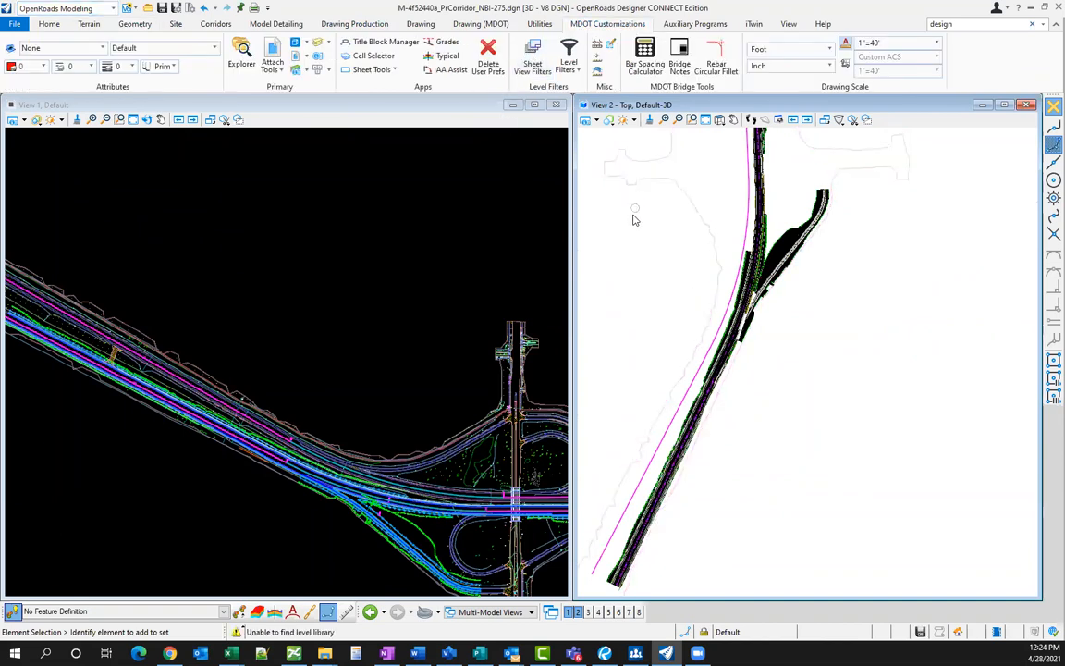
{"action": "left_click", "coordinate": [317, 56]}
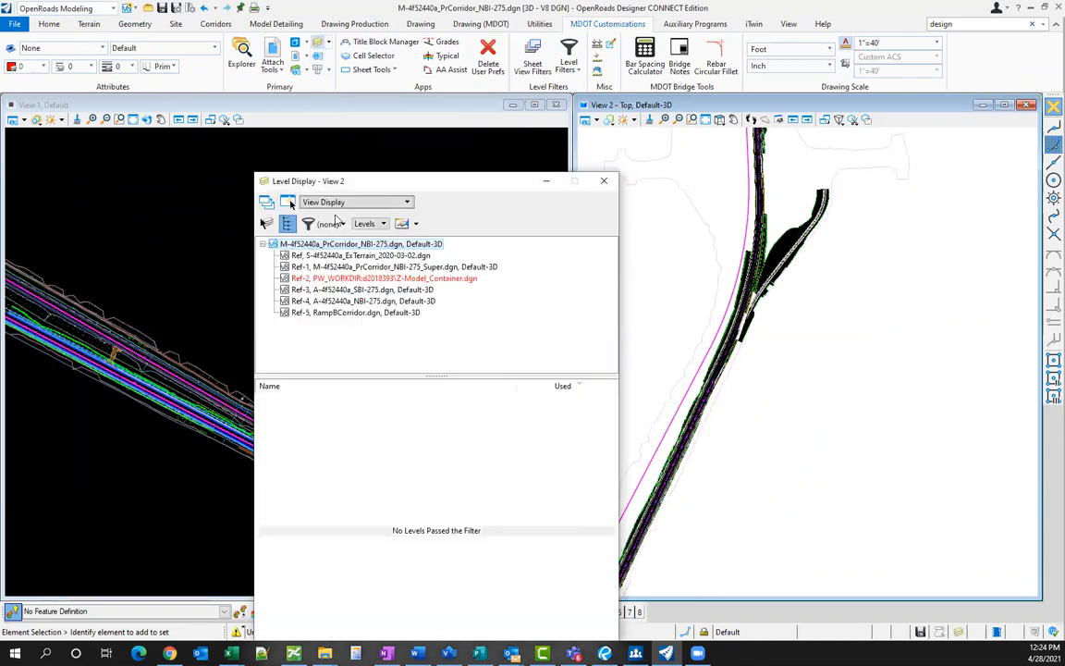
{"action": "left_click", "coordinate": [366, 226]}
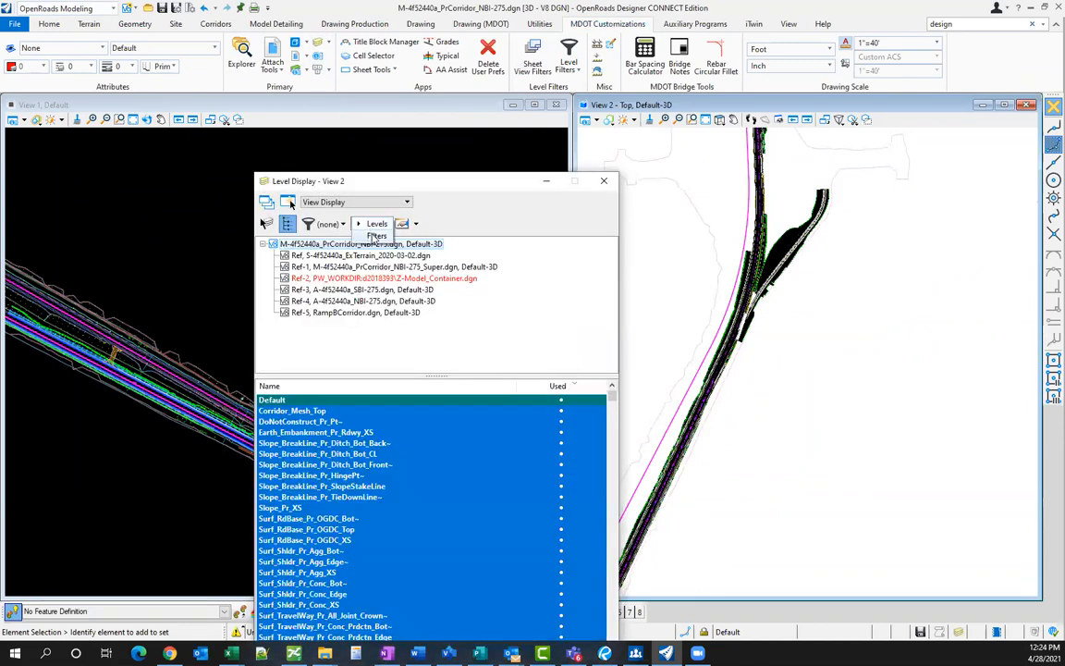
{"action": "left_click", "coordinate": [377, 235]}
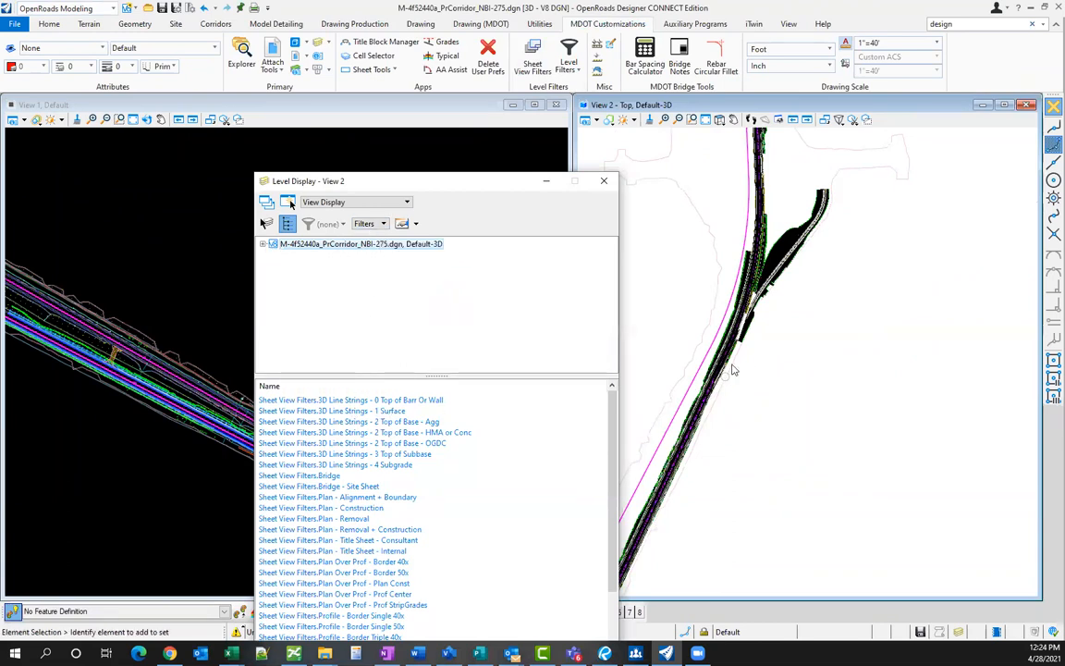
{"action": "left_click", "coordinate": [357, 412]}
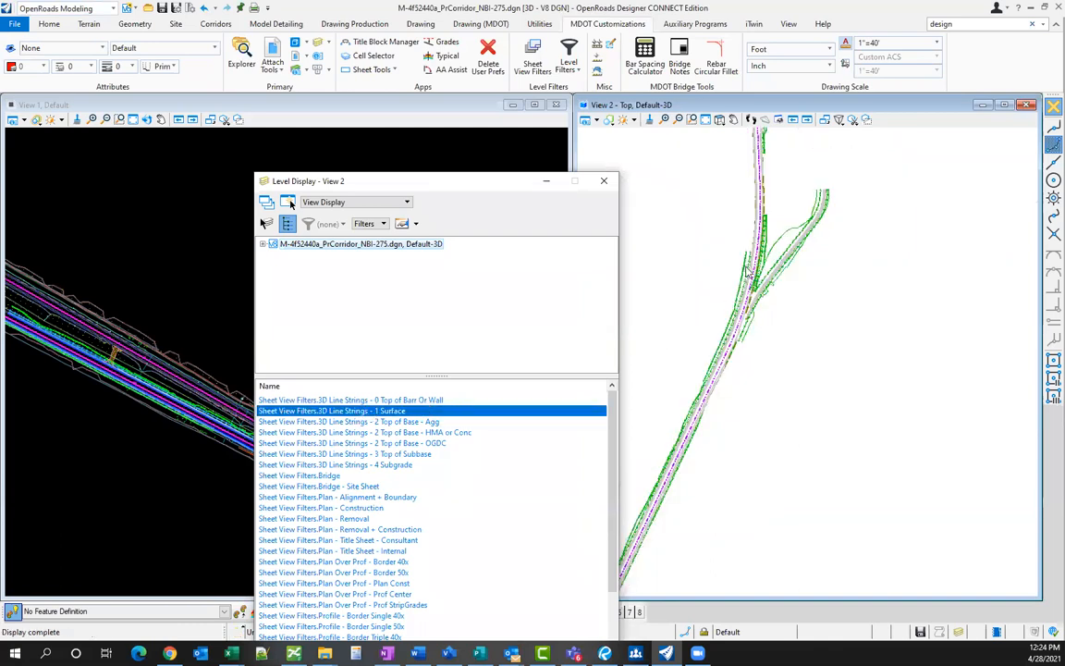
{"action": "scroll", "coordinate": [752, 280], "scroll_direction": "up", "scroll_amount": 2}
{"action": "scroll", "coordinate": [754, 286], "scroll_direction": "up", "scroll_amount": 2}
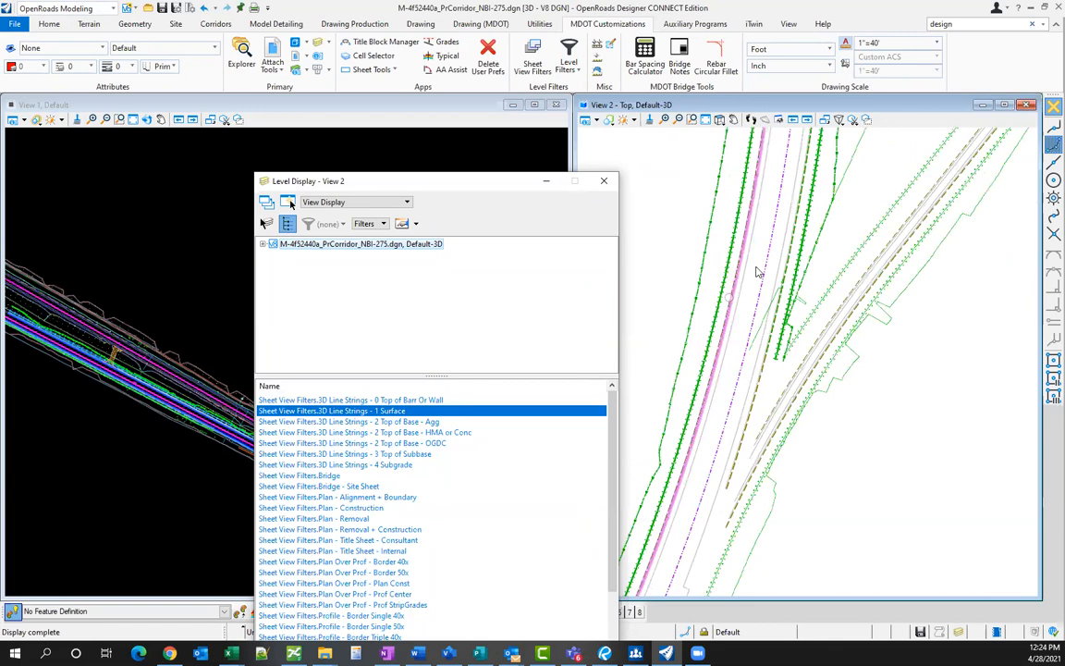
{"action": "scroll", "coordinate": [759, 302], "scroll_direction": "up", "scroll_amount": 1}
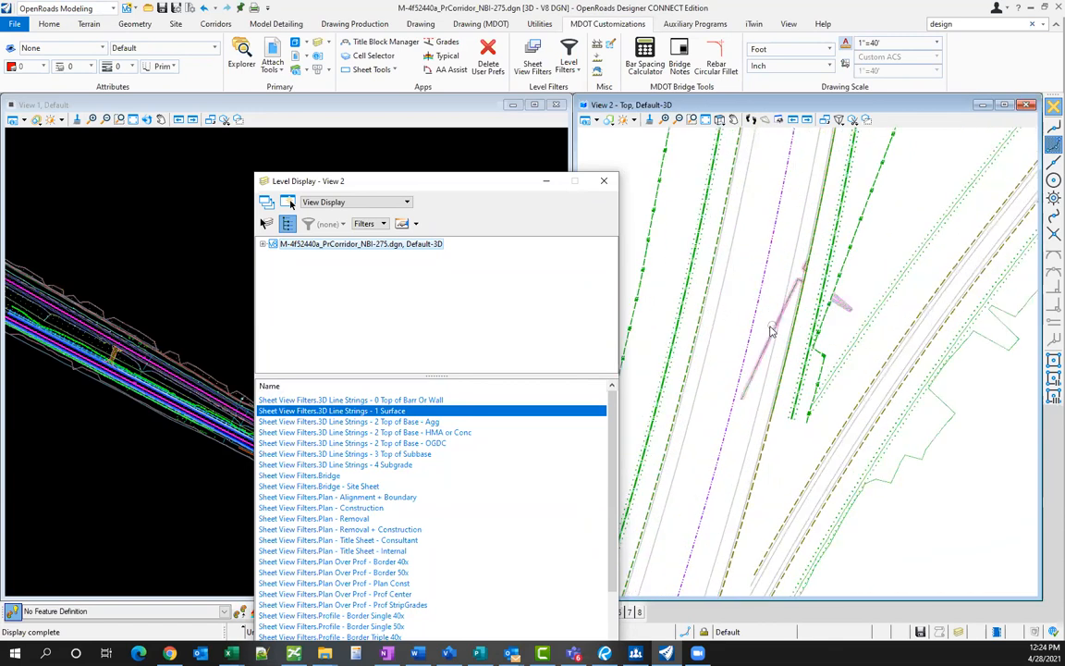
{"action": "scroll", "coordinate": [717, 331], "scroll_direction": "down", "scroll_amount": 2}
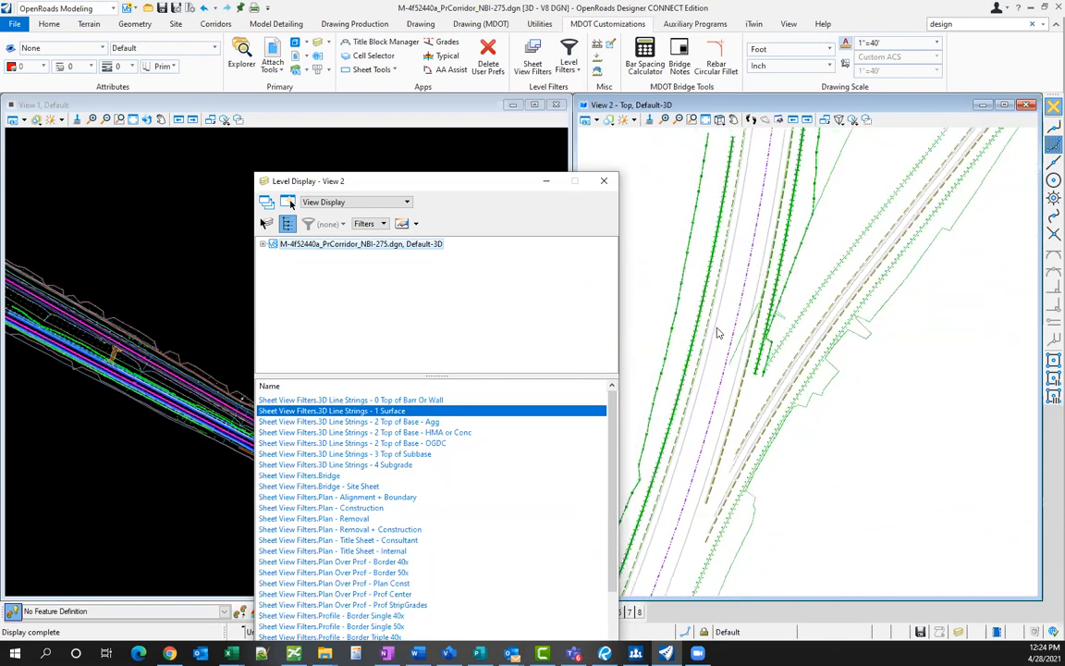
- Turn on Surf_TravelWay_Pr_Conc_Appr_Edge, close Level Display, and window-select View 2's linework
{"action": "left_click", "coordinate": [374, 225]}
{"action": "left_click", "coordinate": [377, 212]}
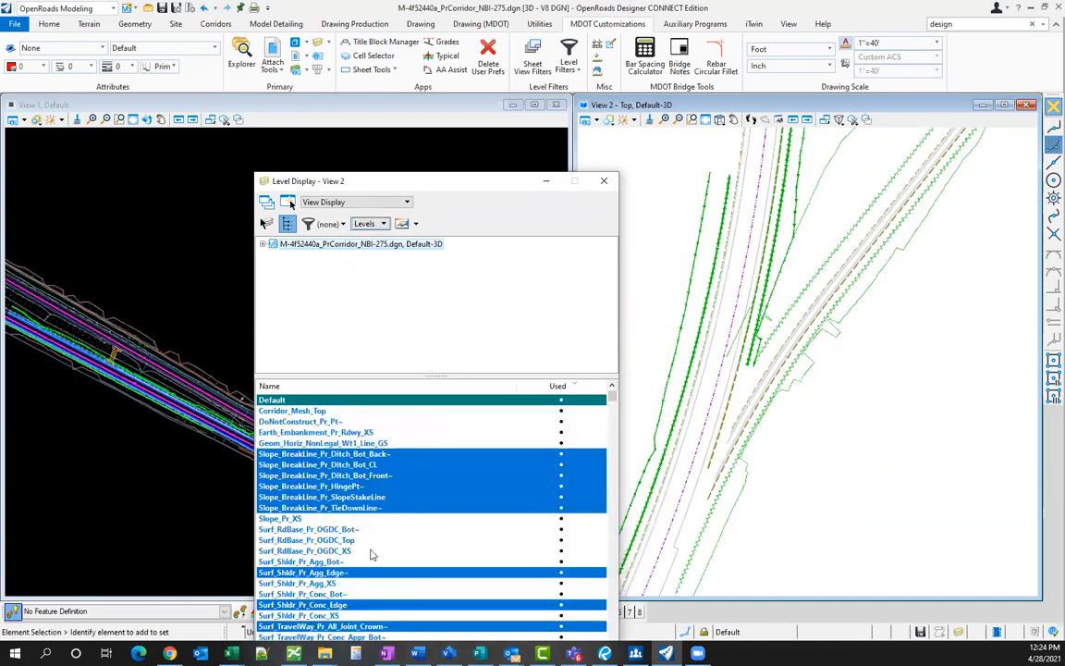
{"action": "scroll", "coordinate": [374, 545], "scroll_direction": "down", "scroll_amount": 4}
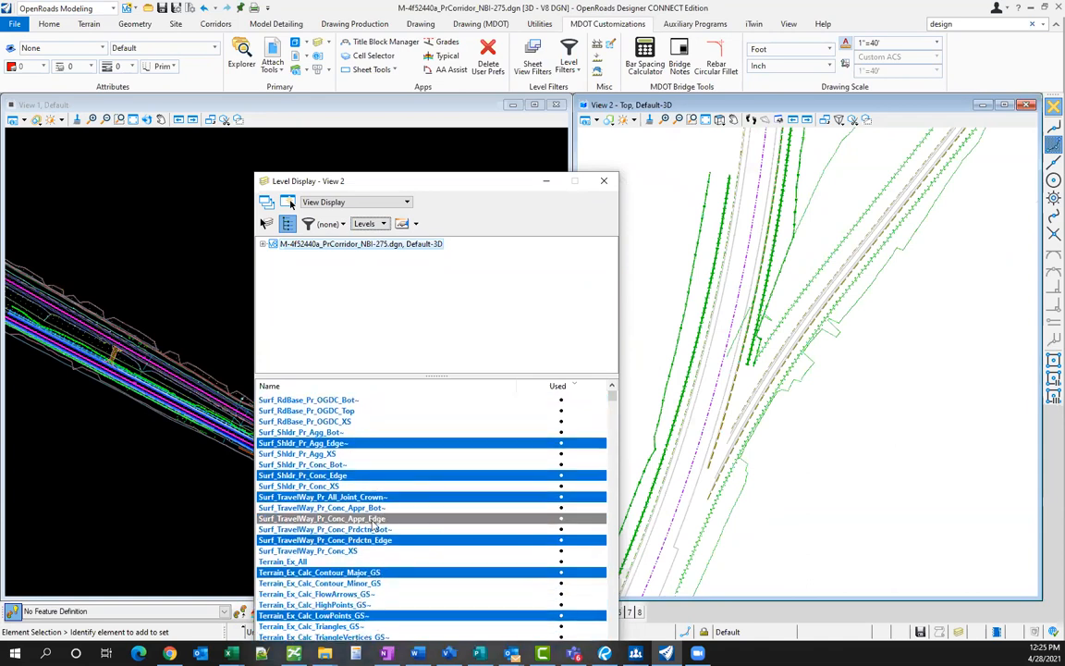
{"action": "left_click", "coordinate": [374, 520]}
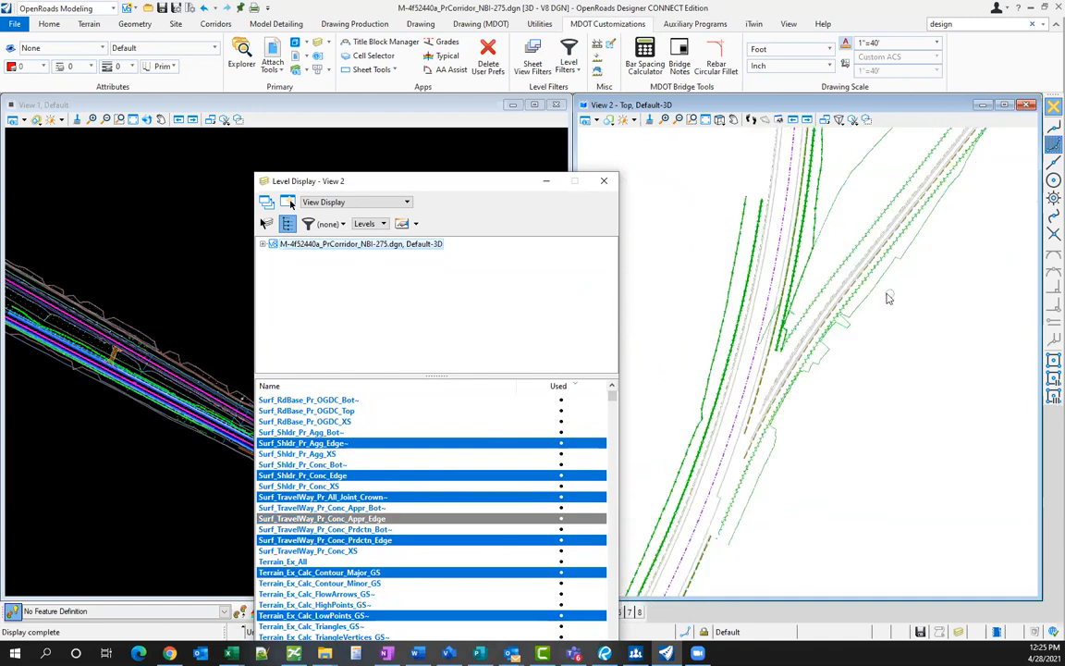
{"action": "left_click", "coordinate": [605, 184]}
{"action": "scroll", "coordinate": [699, 338], "scroll_direction": "down", "scroll_amount": 5}
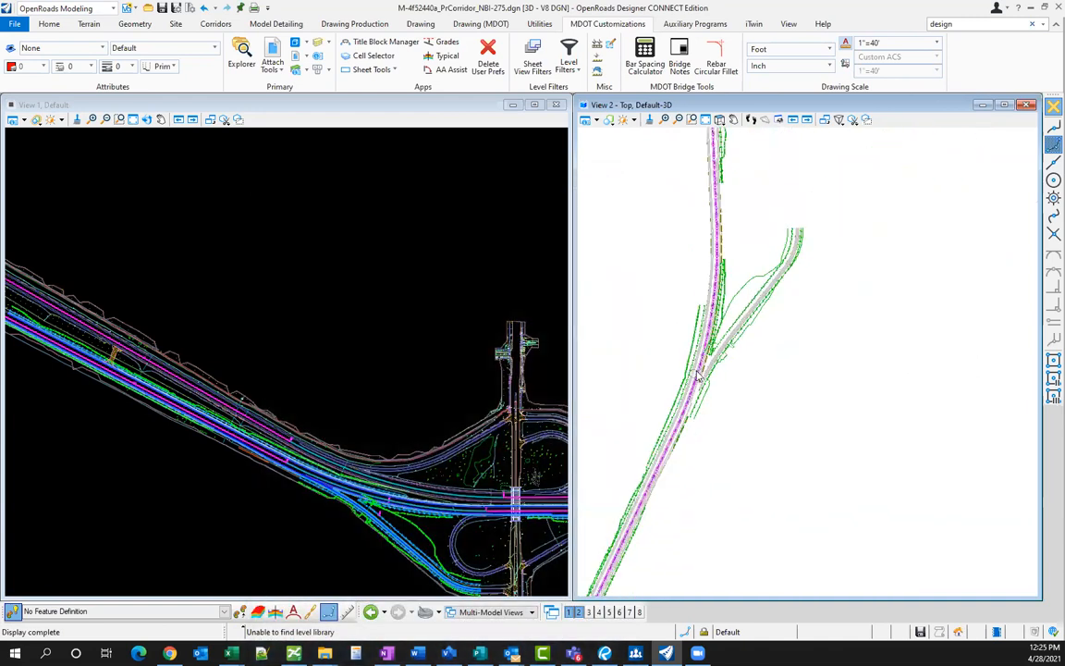
{"action": "left_click_drag", "start_coordinate": [616, 221], "coordinate": [828, 465]}
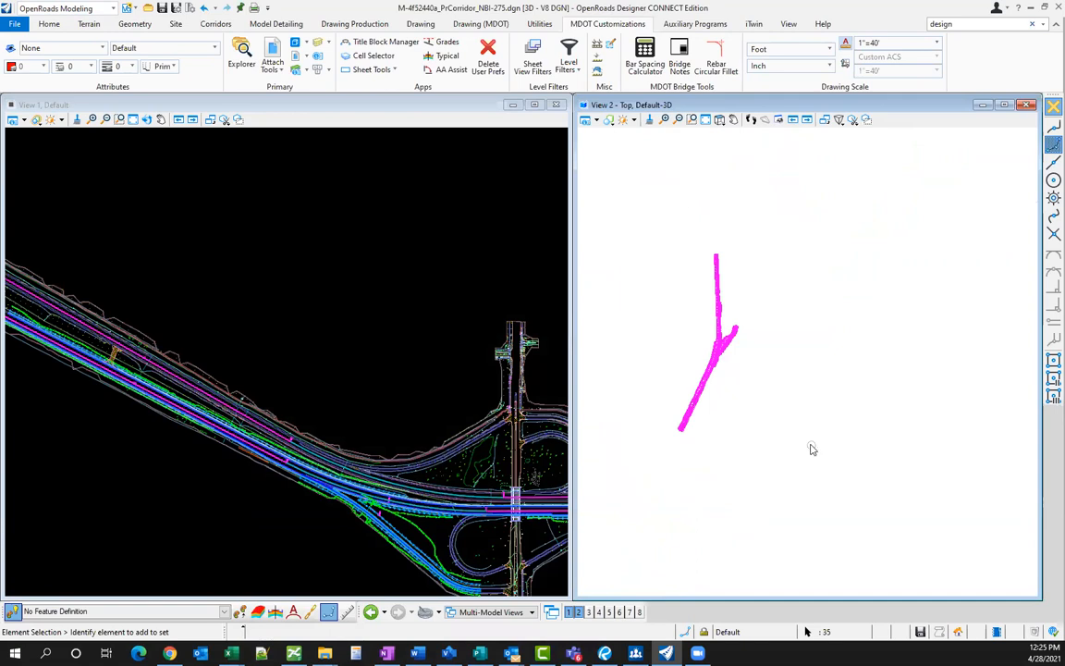
- Create a terrain from the selected line strings as Break Lines with 25.00 maximum triangle side
{"action": "left_click", "coordinate": [83, 24]}
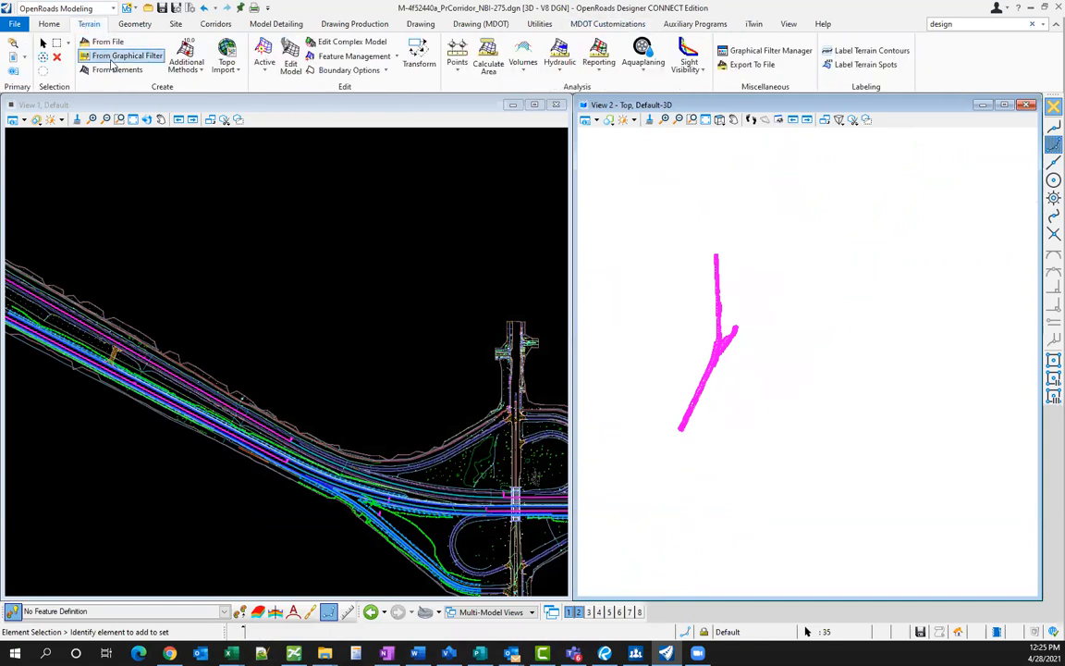
{"action": "left_click", "coordinate": [109, 69]}
{"action": "left_click", "coordinate": [670, 284]}
{"action": "left_click", "coordinate": [672, 285]}
{"action": "left_click", "coordinate": [673, 285]}
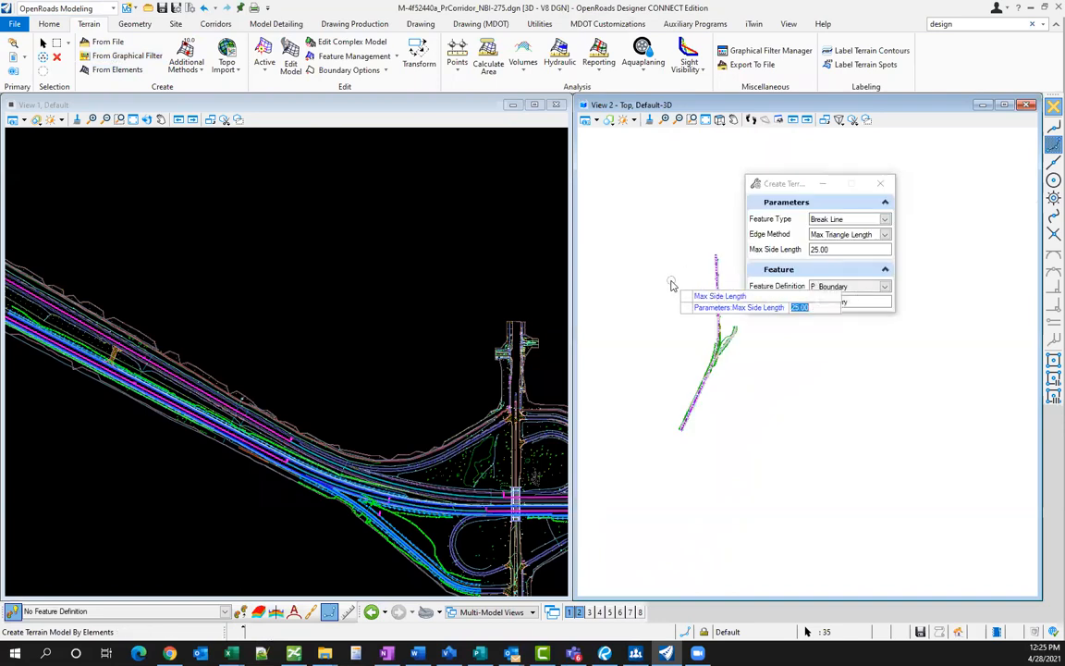
{"action": "left_click", "coordinate": [673, 285]}
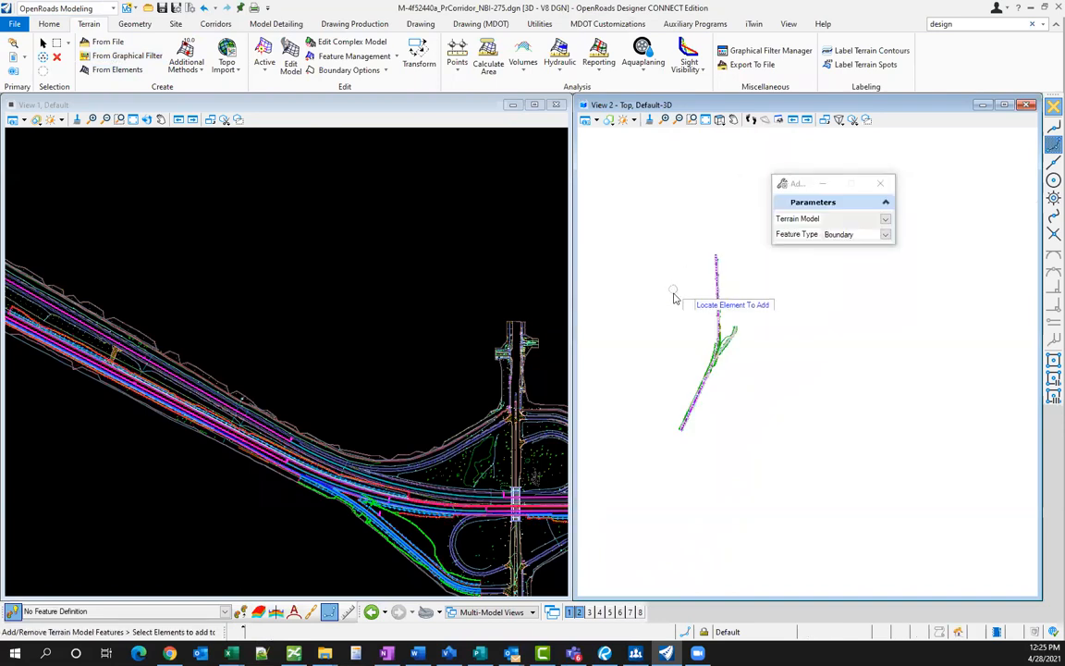
{"action": "key", "text": "Escape"}
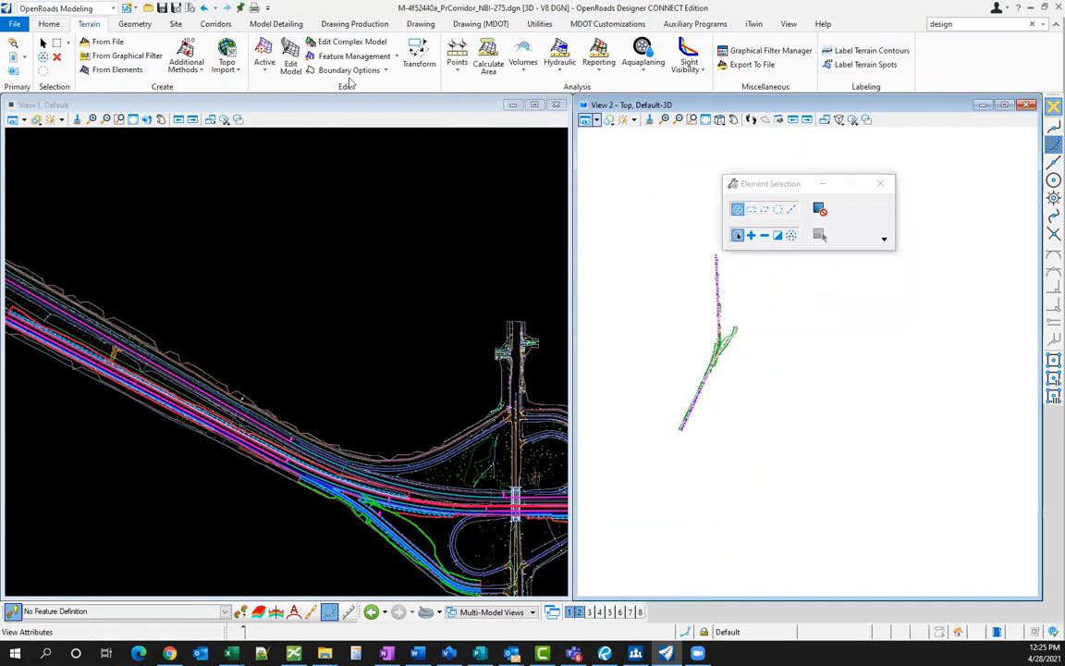
- Turn on the master file's Terrain_Pr_All through Terrain_Pr_Source_Void levels in View 2's Level Display
{"action": "left_click", "coordinate": [58, 25]}
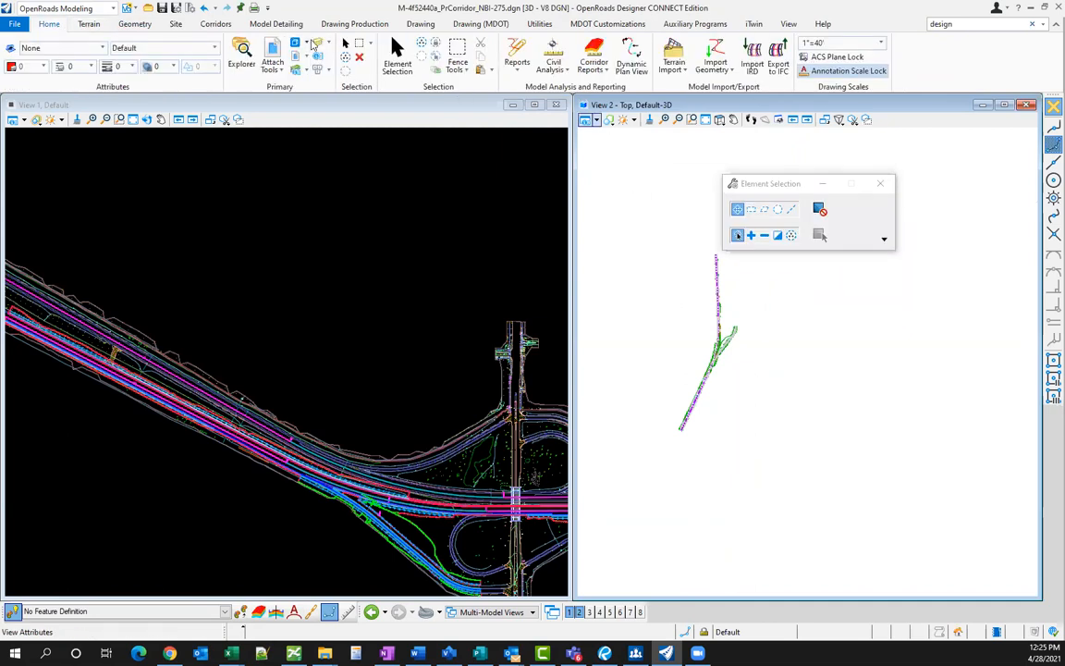
{"action": "left_click", "coordinate": [317, 42]}
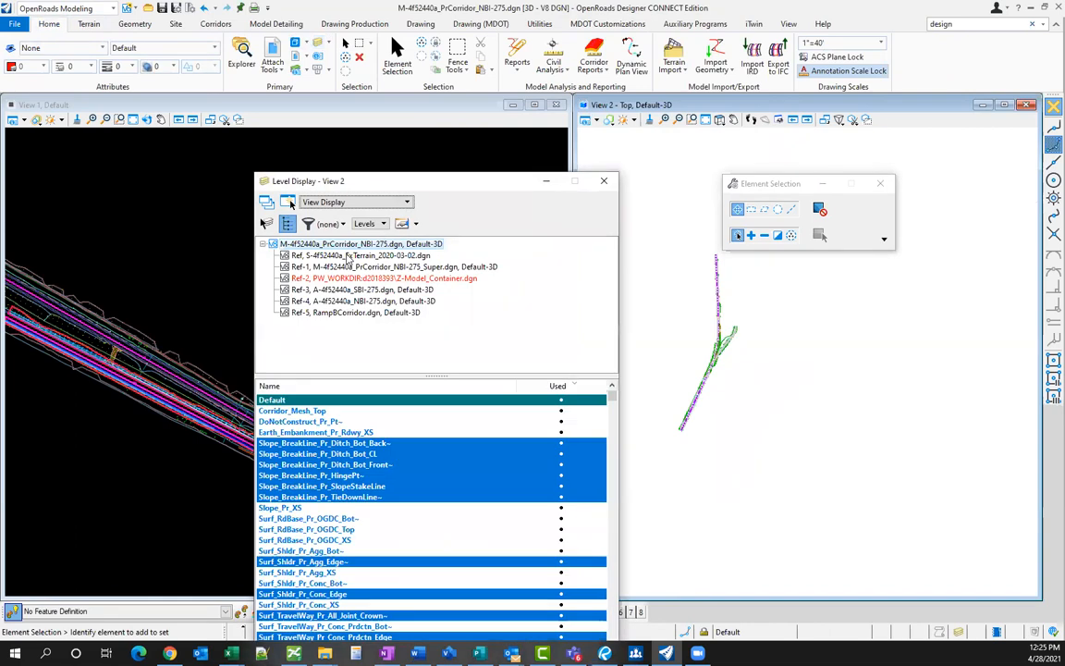
{"action": "left_click", "coordinate": [349, 255]}
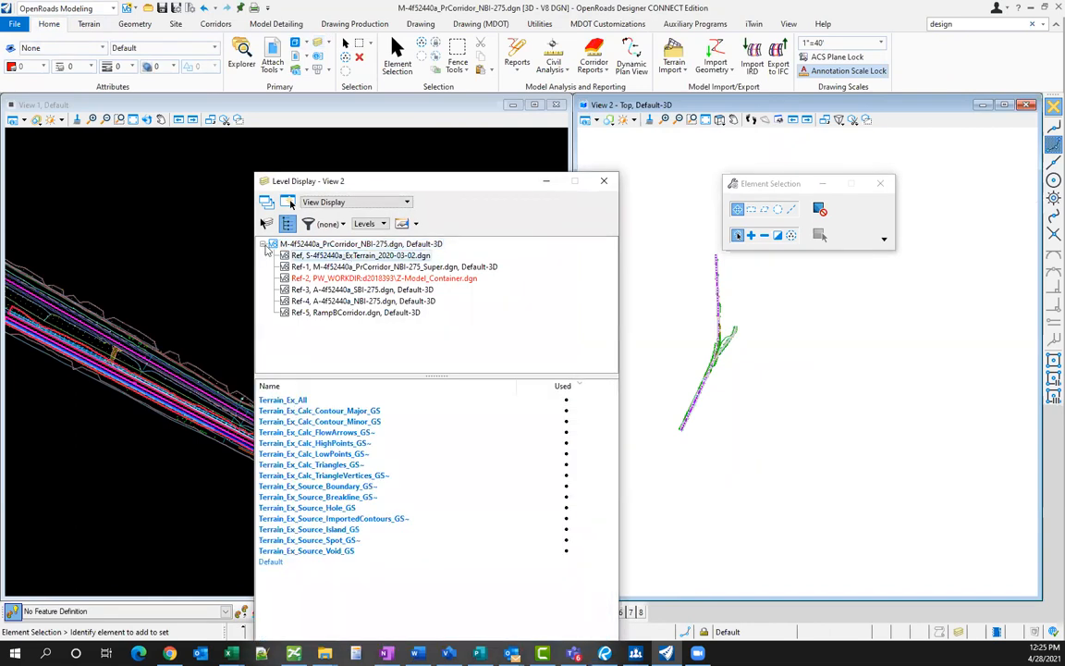
{"action": "left_click", "coordinate": [344, 245]}
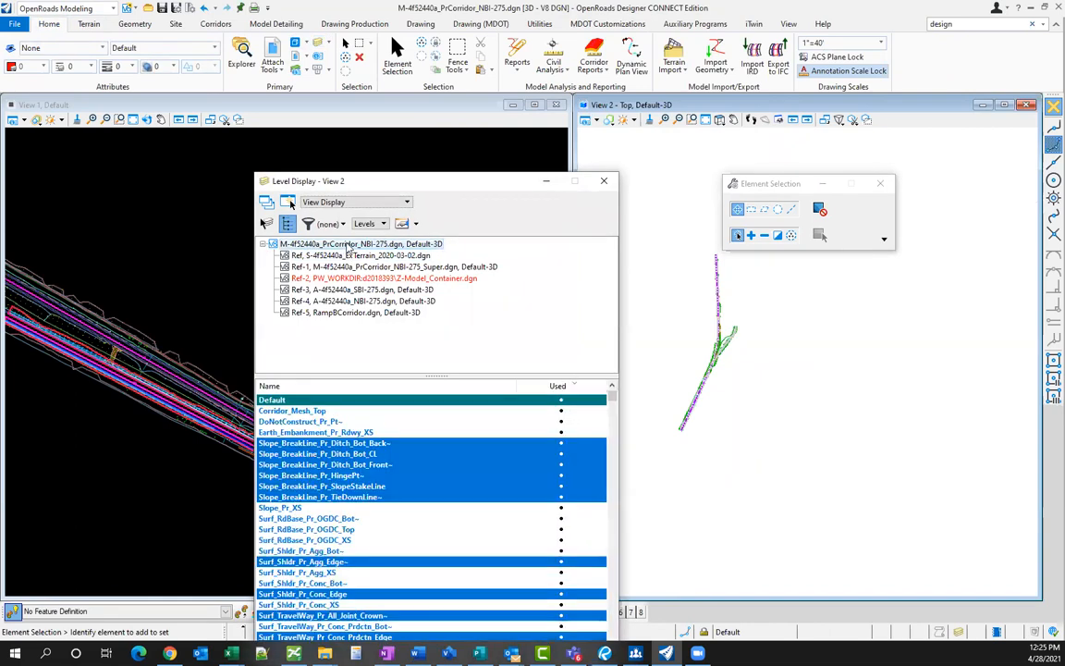
{"action": "scroll", "coordinate": [392, 518], "scroll_direction": "down", "scroll_amount": 10}
{"action": "left_click_drag", "start_coordinate": [300, 431], "coordinate": [320, 583]}
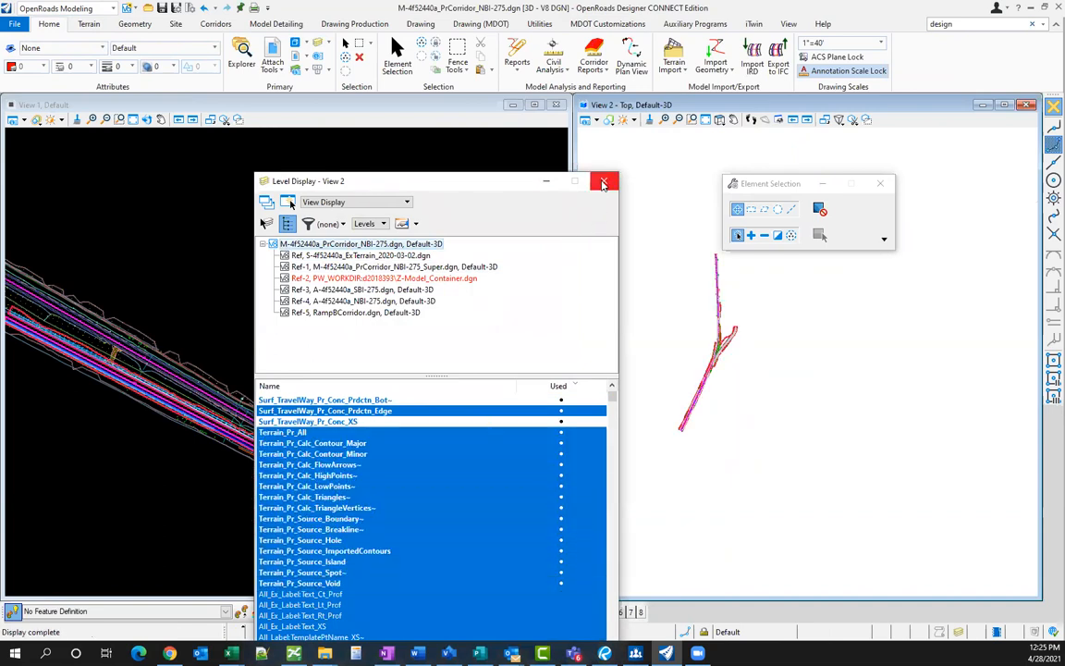
{"action": "left_click", "coordinate": [604, 180]}
{"action": "scroll", "coordinate": [707, 358], "scroll_direction": "up", "scroll_amount": 4}
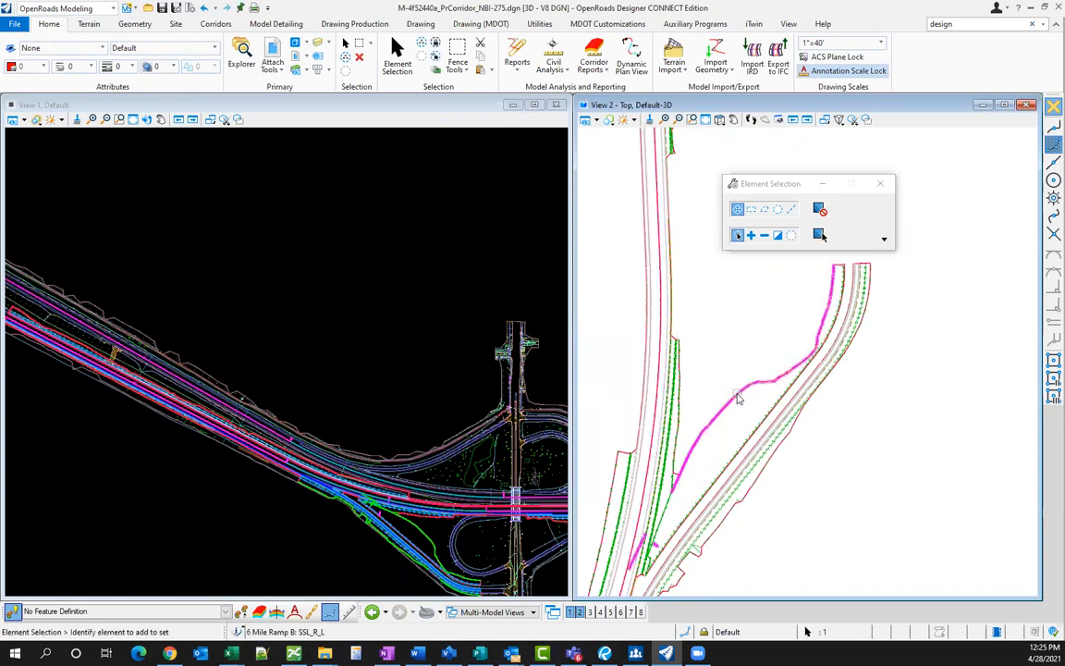
- Change the terrain model's maximum edge length from 25.00' to 250
{"action": "scroll", "coordinate": [838, 278], "scroll_direction": "up", "scroll_amount": 2}
{"action": "scroll", "coordinate": [839, 278], "scroll_direction": "up", "scroll_amount": 4}
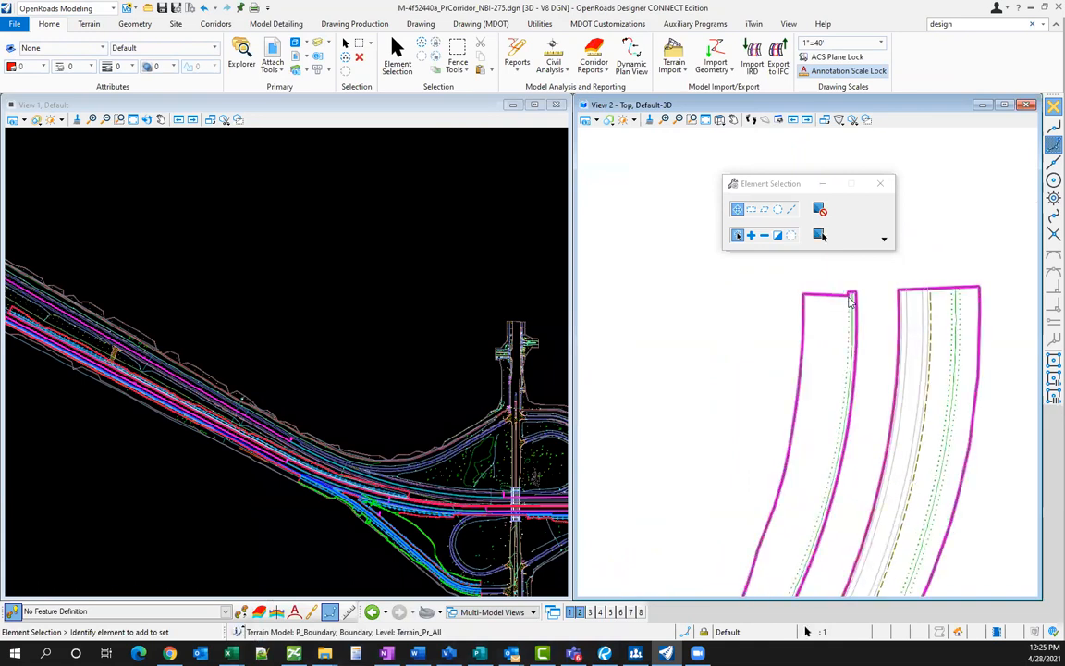
{"action": "left_click", "coordinate": [849, 292]}
{"action": "left_click", "coordinate": [971, 246]}
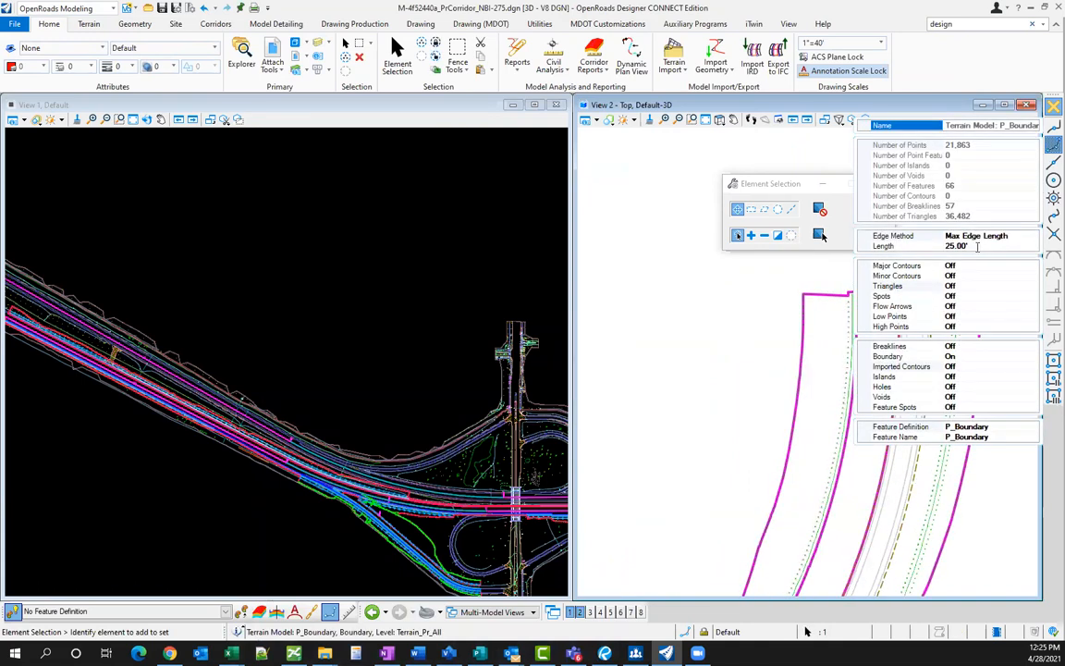
{"action": "type", "text": "250"}
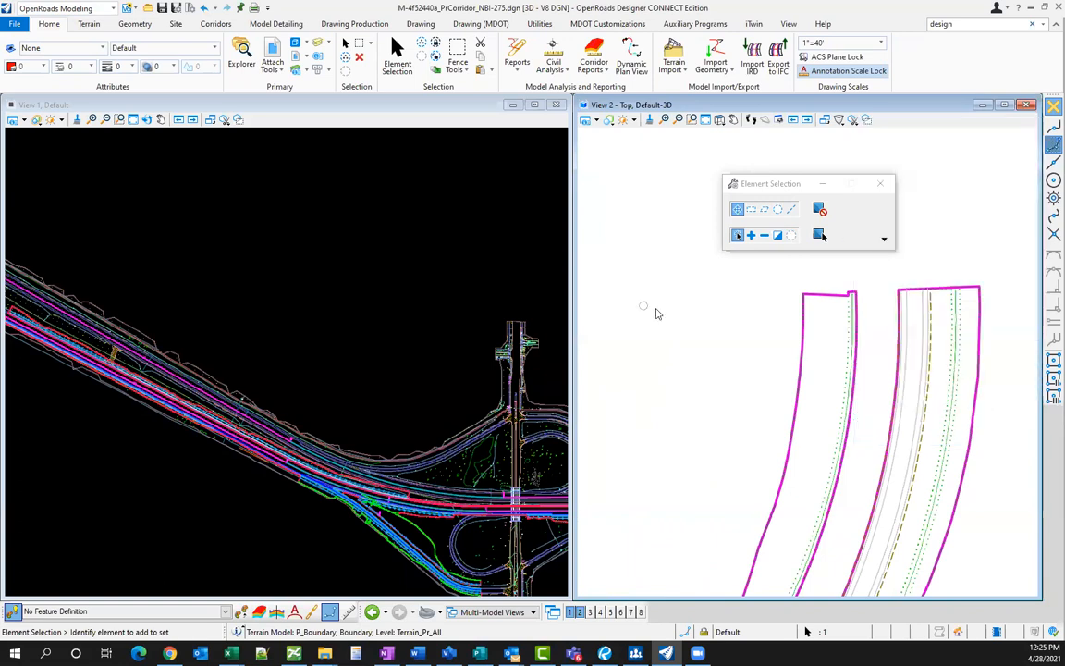
{"action": "left_click", "coordinate": [663, 308]}
- Reselect the terrain and open its properties to confirm the 250.00' edge length
{"action": "scroll", "coordinate": [768, 351], "scroll_direction": "down", "scroll_amount": 6}
{"action": "scroll", "coordinate": [715, 377], "scroll_direction": "up", "scroll_amount": 3}
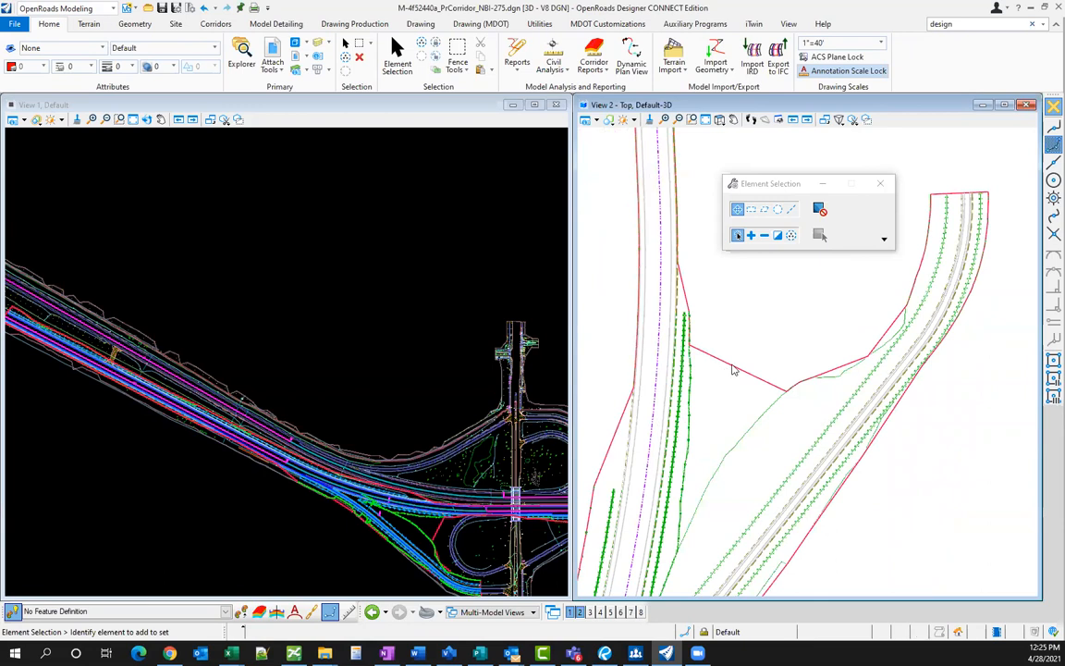
{"action": "left_click", "coordinate": [732, 369]}
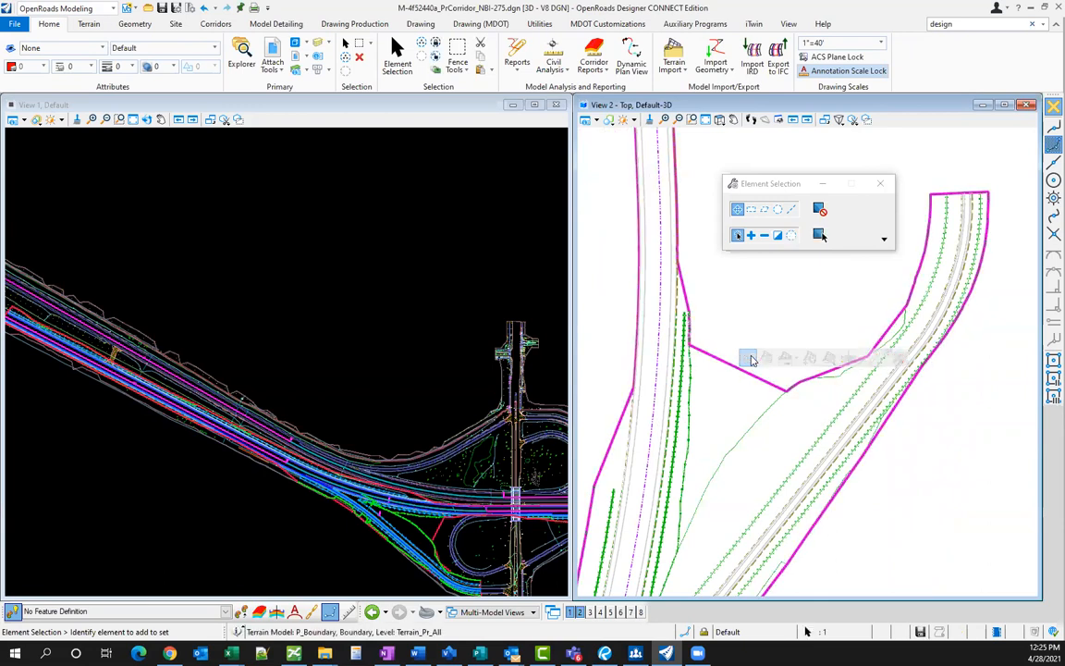
{"action": "mouse_move", "coordinate": [748, 358]}
{"action": "left_click", "coordinate": [859, 344]}
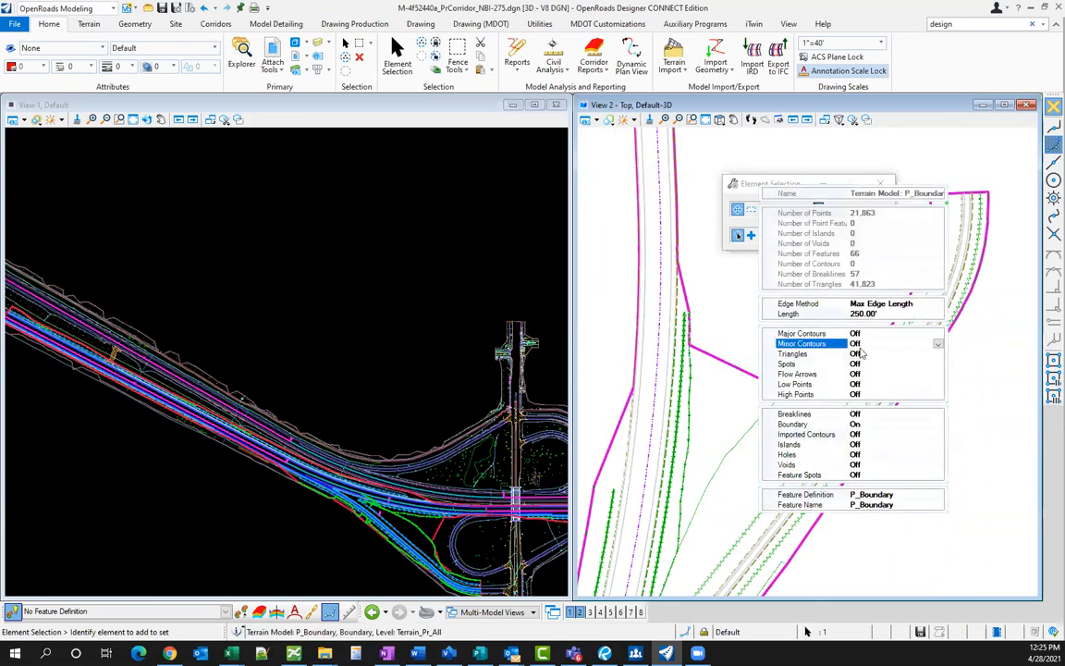
{"action": "double_click", "coordinate": [865, 355]}
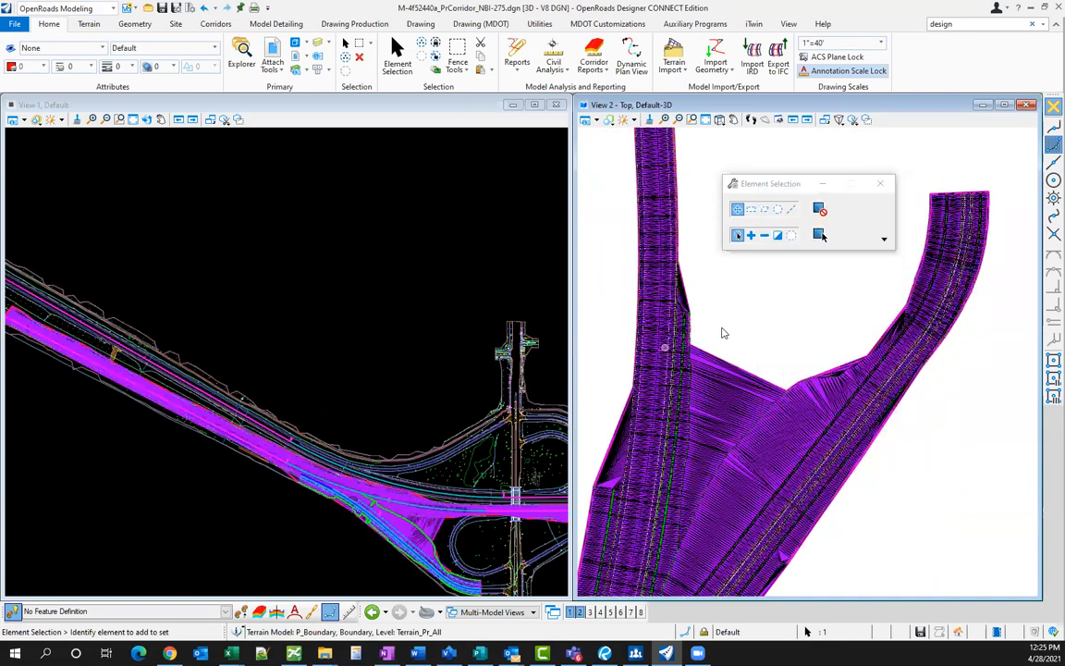
{"action": "scroll", "coordinate": [764, 432], "scroll_direction": "up", "scroll_amount": 1}
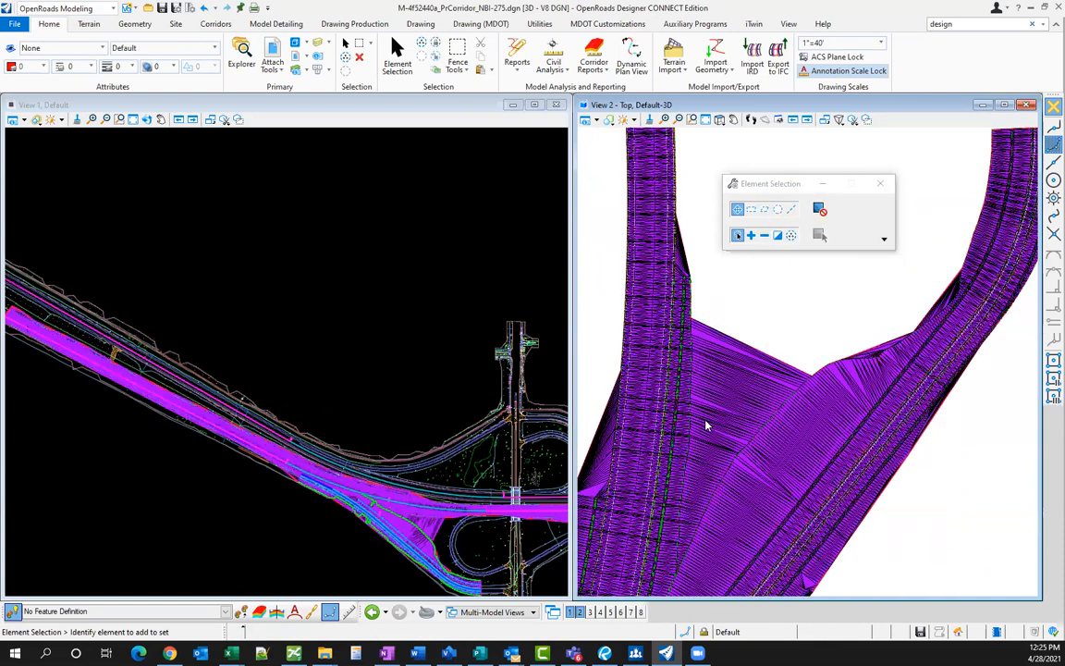
{"action": "scroll", "coordinate": [677, 528], "scroll_direction": "up", "scroll_amount": 1}
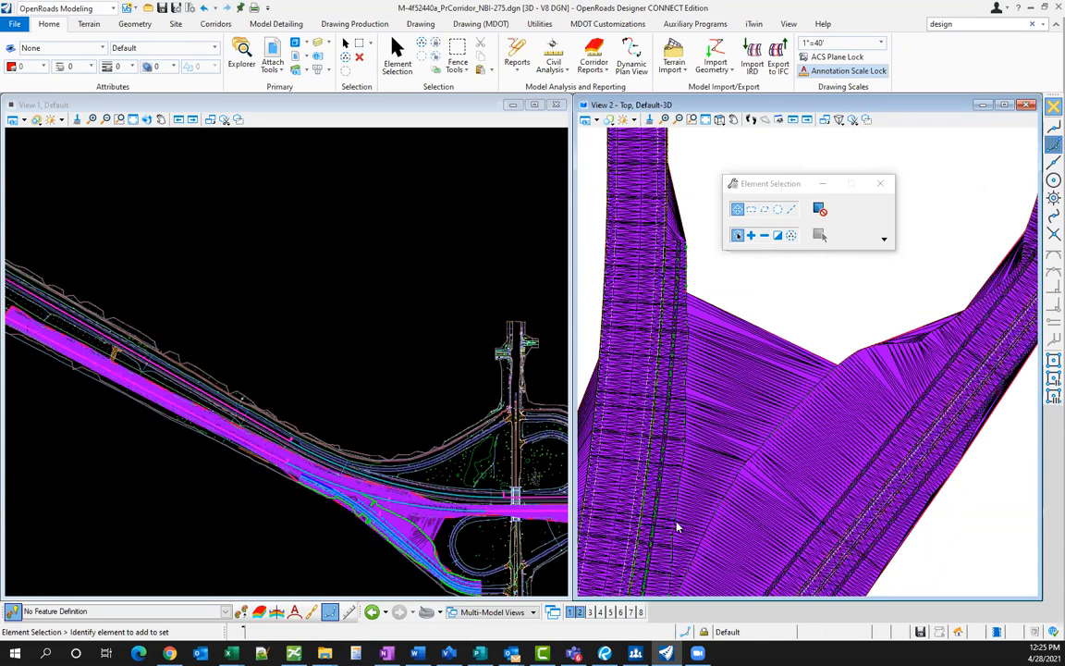
{"action": "scroll", "coordinate": [703, 419], "scroll_direction": "up", "scroll_amount": 1}
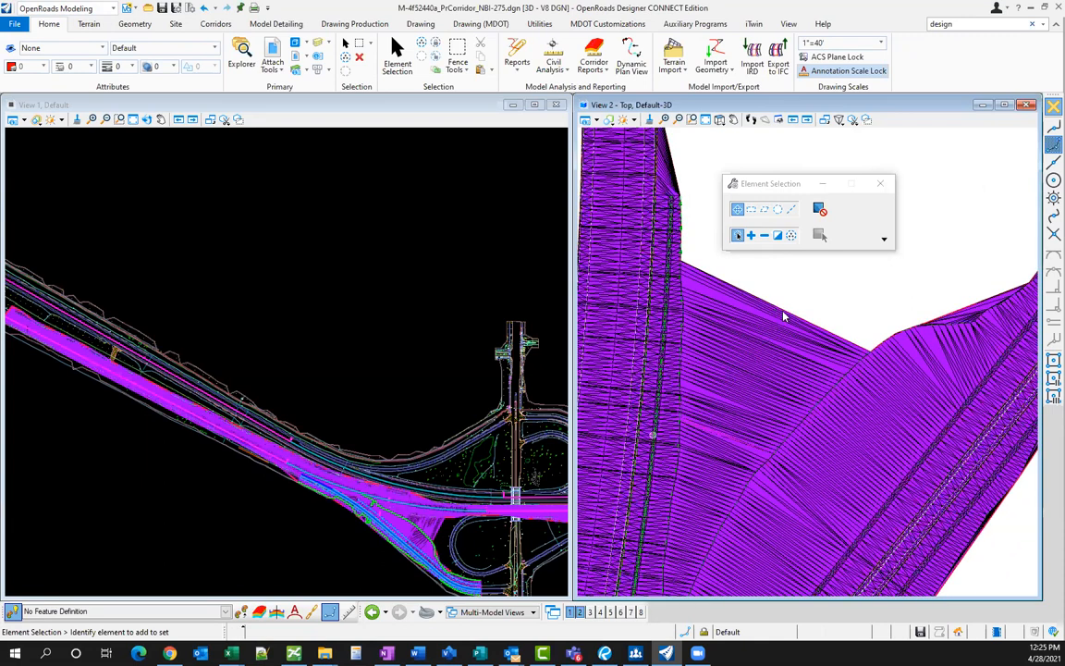
{"action": "scroll", "coordinate": [783, 317], "scroll_direction": "down", "scroll_amount": 1}
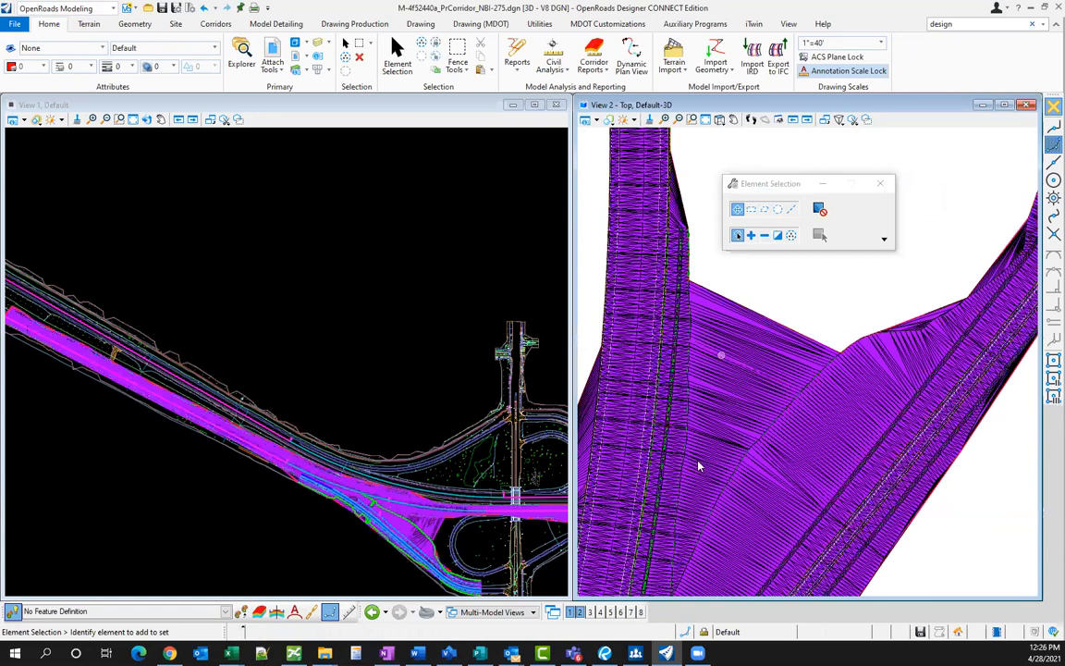
{"action": "scroll", "coordinate": [699, 467], "scroll_direction": "down", "scroll_amount": 1}
{"action": "scroll", "coordinate": [691, 504], "scroll_direction": "down", "scroll_amount": 1}
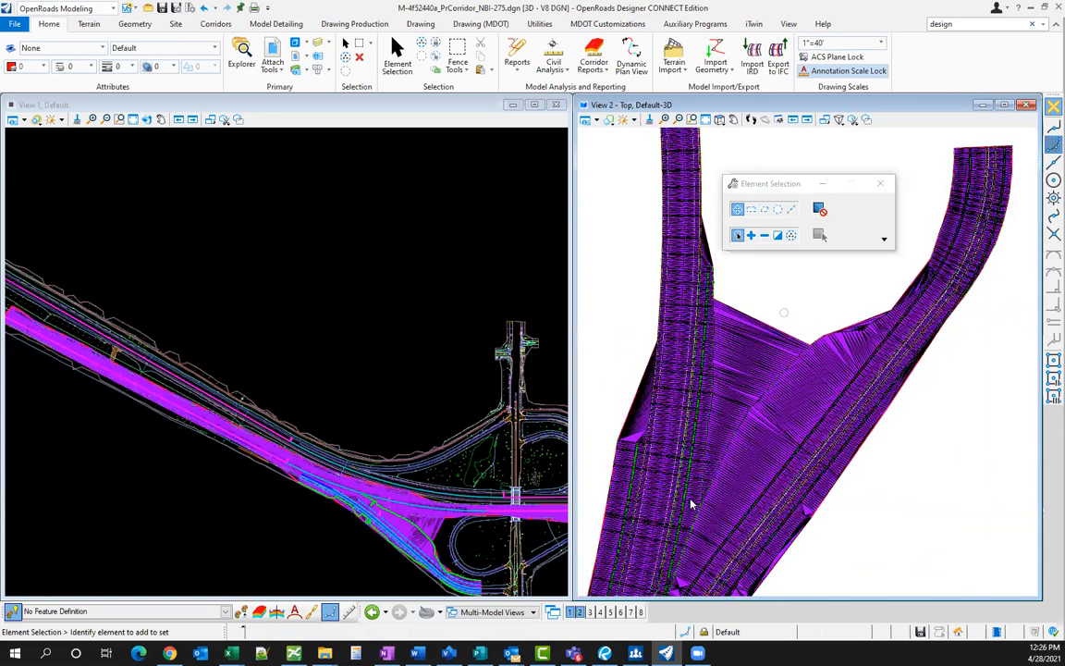
{"action": "scroll", "coordinate": [726, 369], "scroll_direction": "up", "scroll_amount": 1}
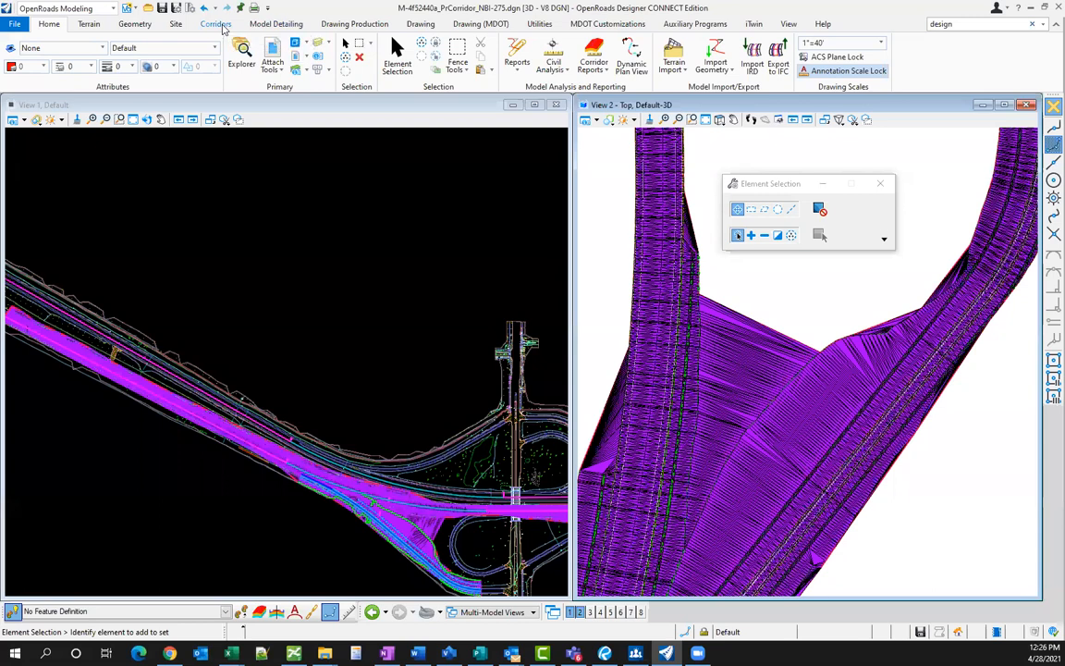
- Create a boundary from the proposed terrain model using the Extract Graphic method
{"action": "left_click", "coordinate": [219, 25]}
{"action": "left_click", "coordinate": [88, 26]}
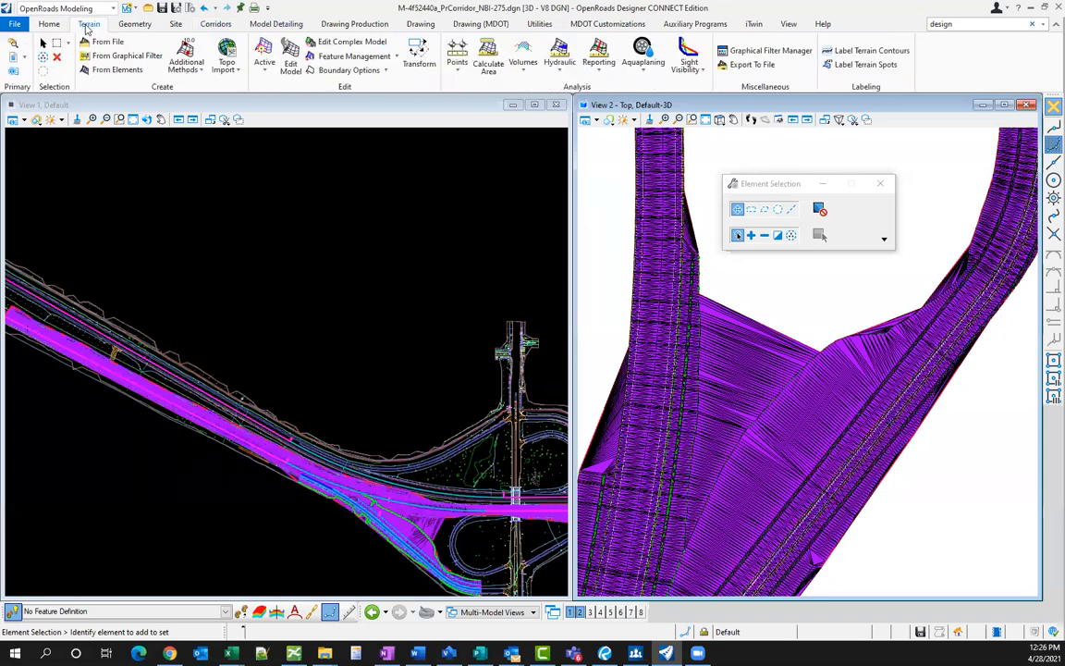
{"action": "left_click", "coordinate": [342, 70]}
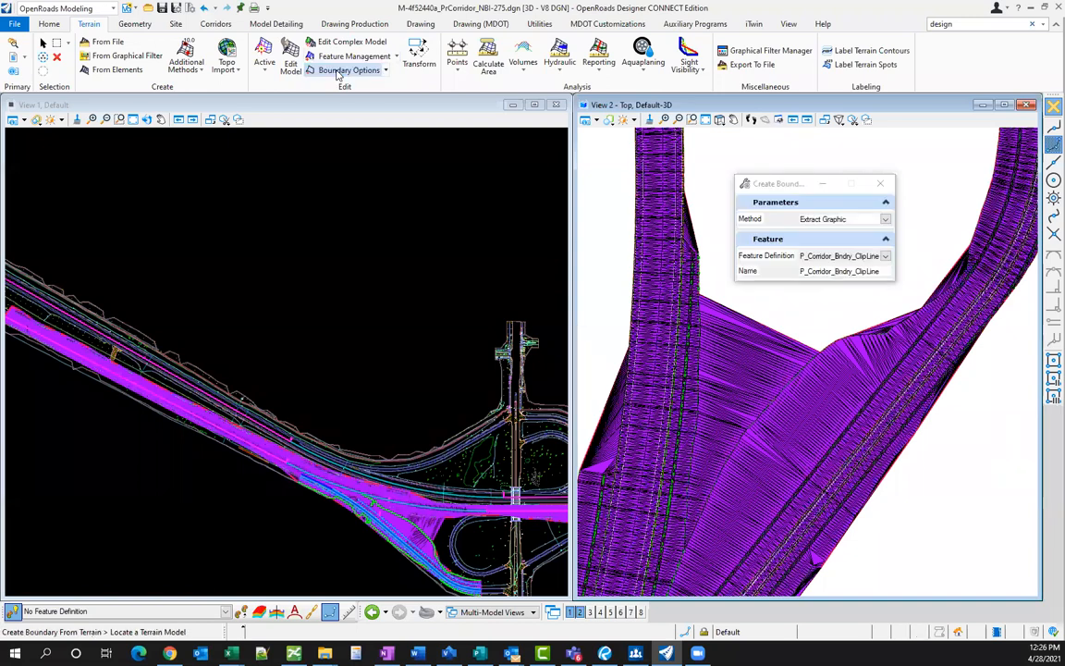
{"action": "left_click", "coordinate": [756, 308]}
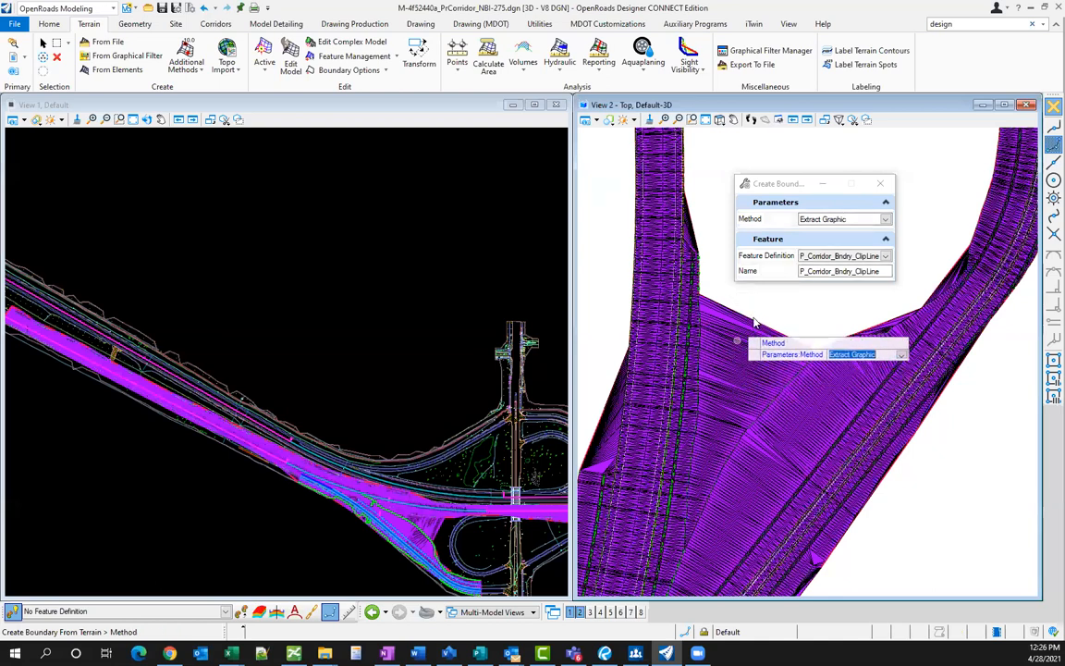
{"action": "left_click", "coordinate": [766, 311]}
{"action": "scroll", "coordinate": [760, 319], "scroll_direction": "up", "scroll_amount": 3}
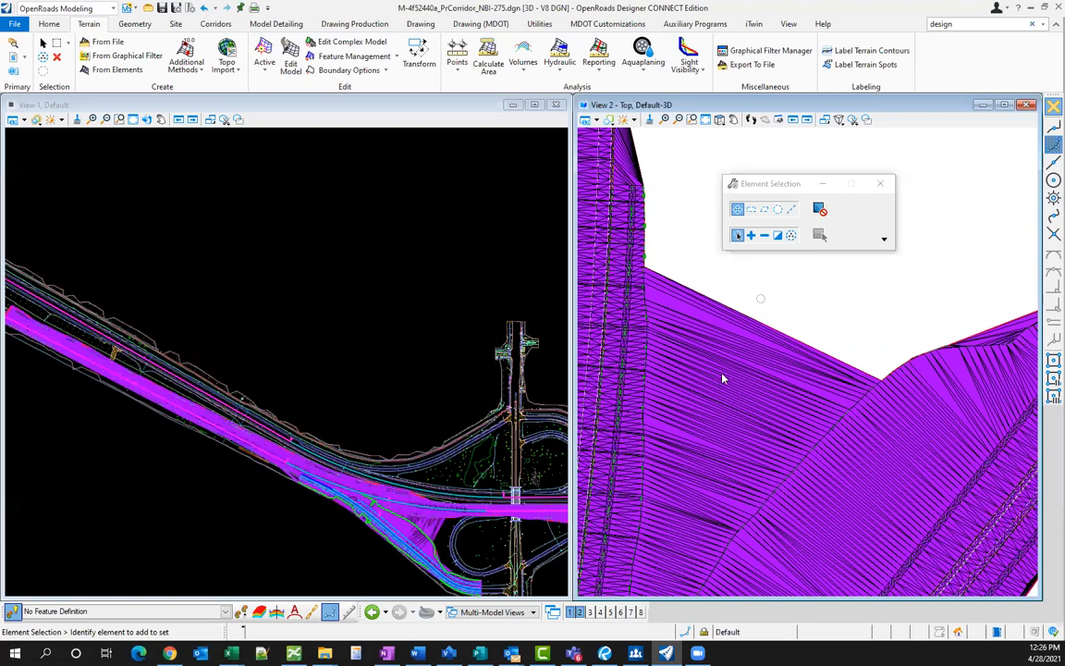
{"action": "scroll", "coordinate": [849, 361], "scroll_direction": "up", "scroll_amount": 3}
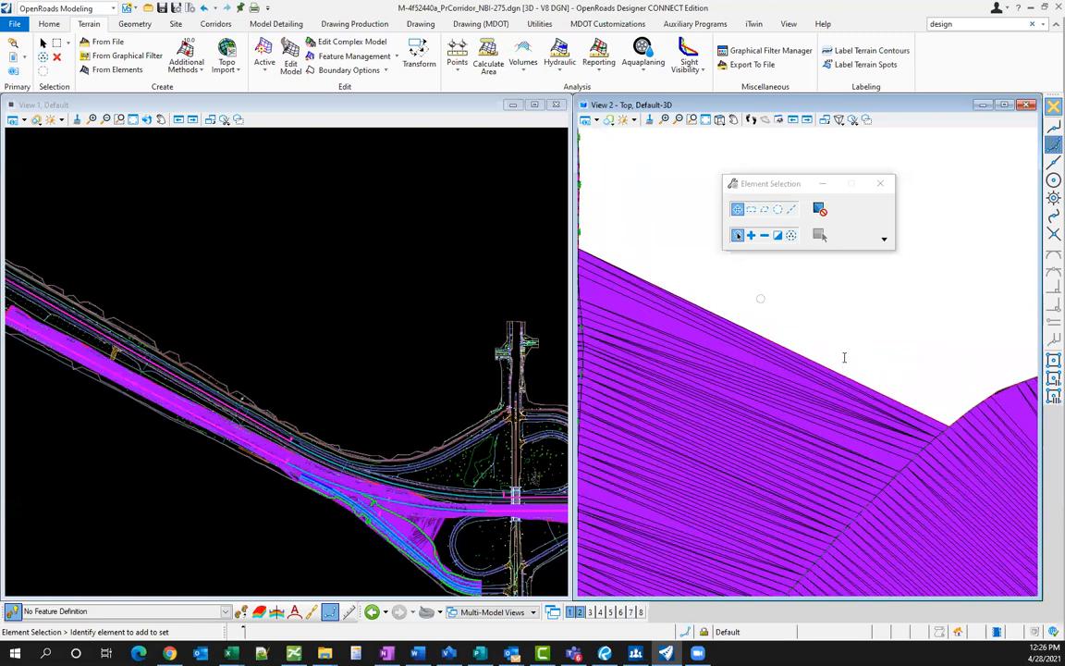
{"action": "scroll", "coordinate": [842, 366], "scroll_direction": "down", "scroll_amount": 3}
{"action": "mouse_move", "coordinate": [843, 369]}
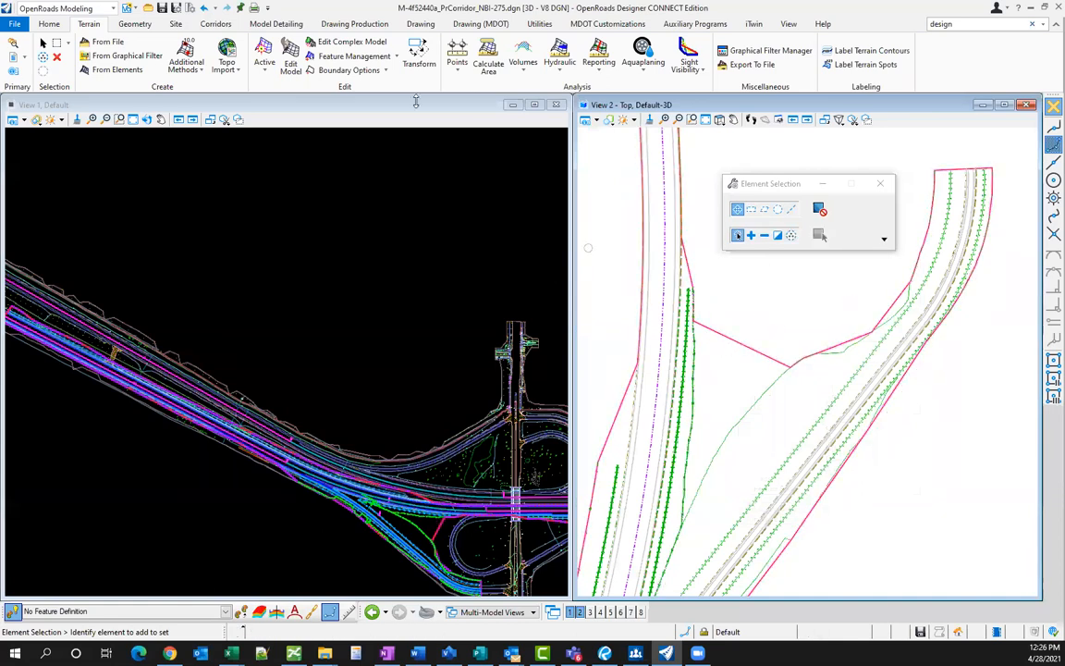
- Switch the P_Boundary terrain's Triangles property from Off to On, then deselect it
{"action": "left_click", "coordinate": [396, 57]}
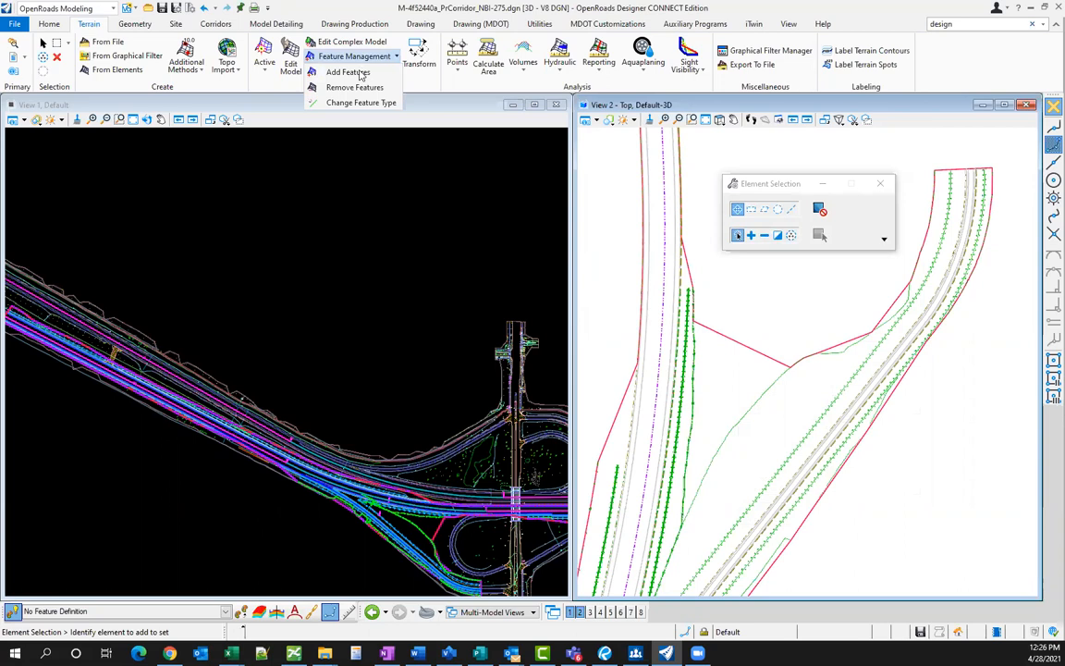
{"action": "left_click", "coordinate": [742, 321]}
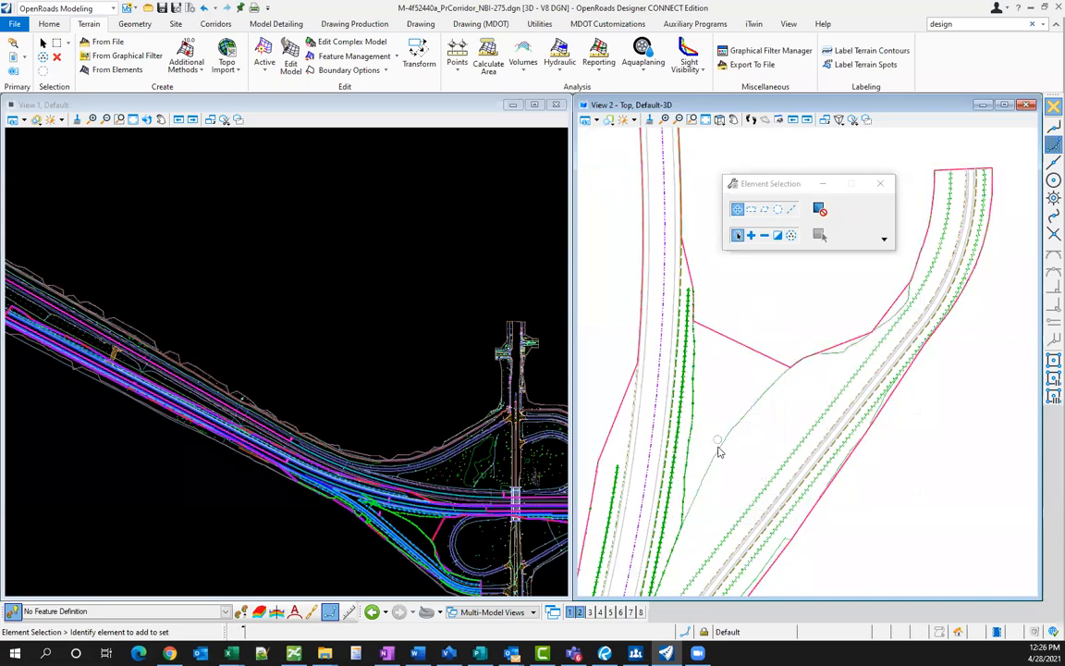
{"action": "left_click", "coordinate": [751, 349]}
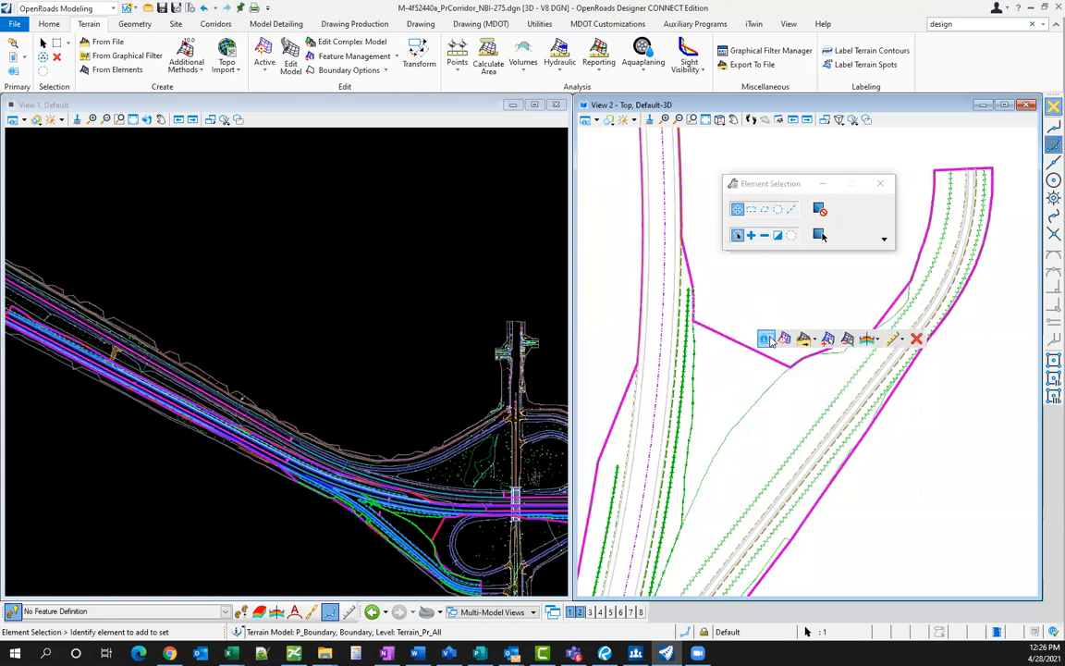
{"action": "left_click", "coordinate": [886, 325]}
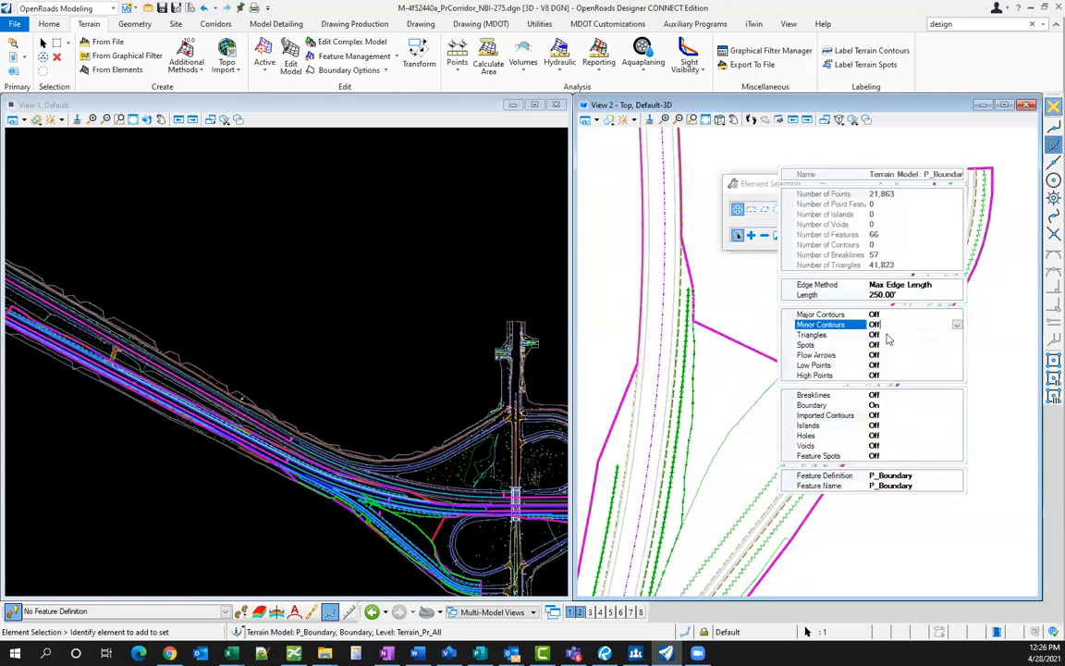
{"action": "double_click", "coordinate": [887, 334]}
{"action": "left_click", "coordinate": [750, 322]}
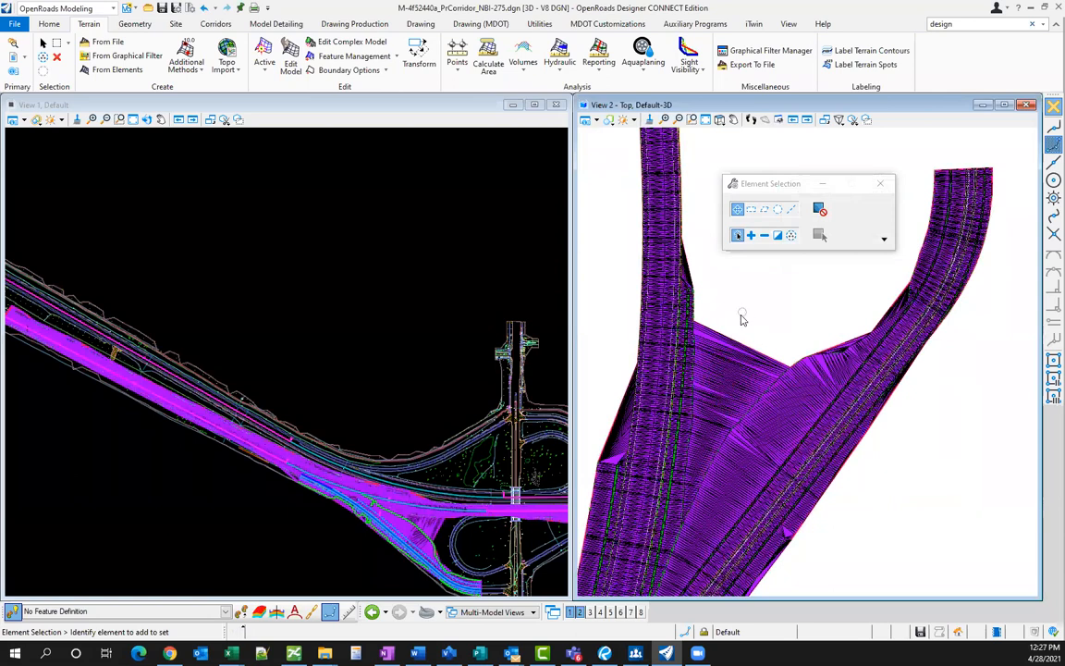
- Choose Deactivate Rule for the P_Boundary terrain model from its context toolbar
{"action": "scroll", "coordinate": [742, 316], "scroll_direction": "down", "scroll_amount": 1}
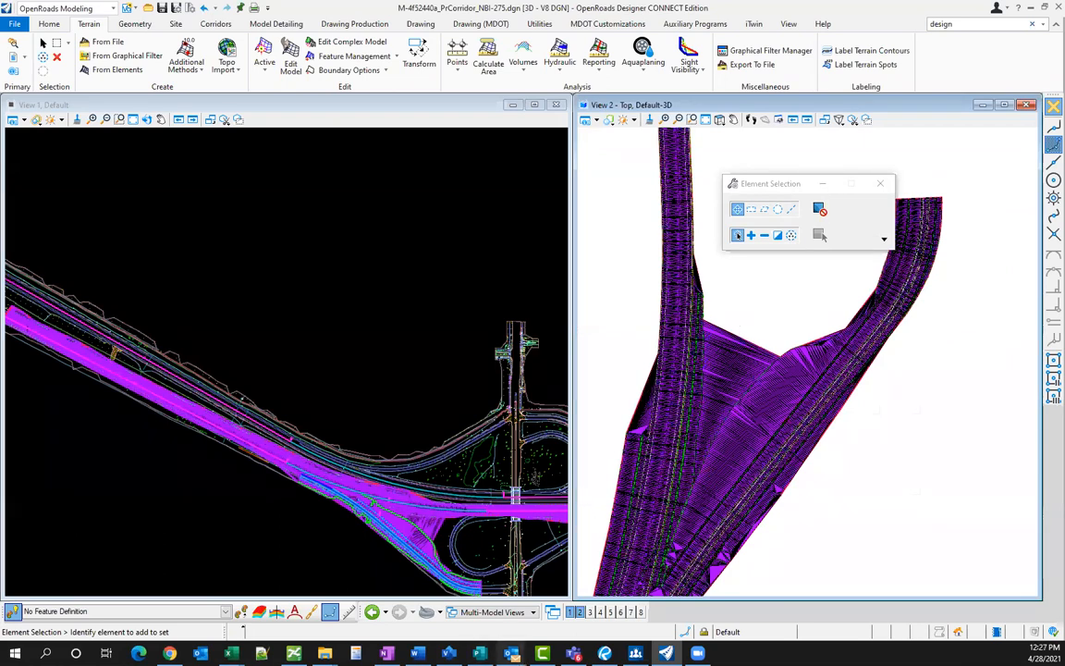
{"action": "mouse_move", "coordinate": [512, 653]}
{"action": "mouse_move", "coordinate": [731, 355]}
{"action": "left_click", "coordinate": [723, 359]}
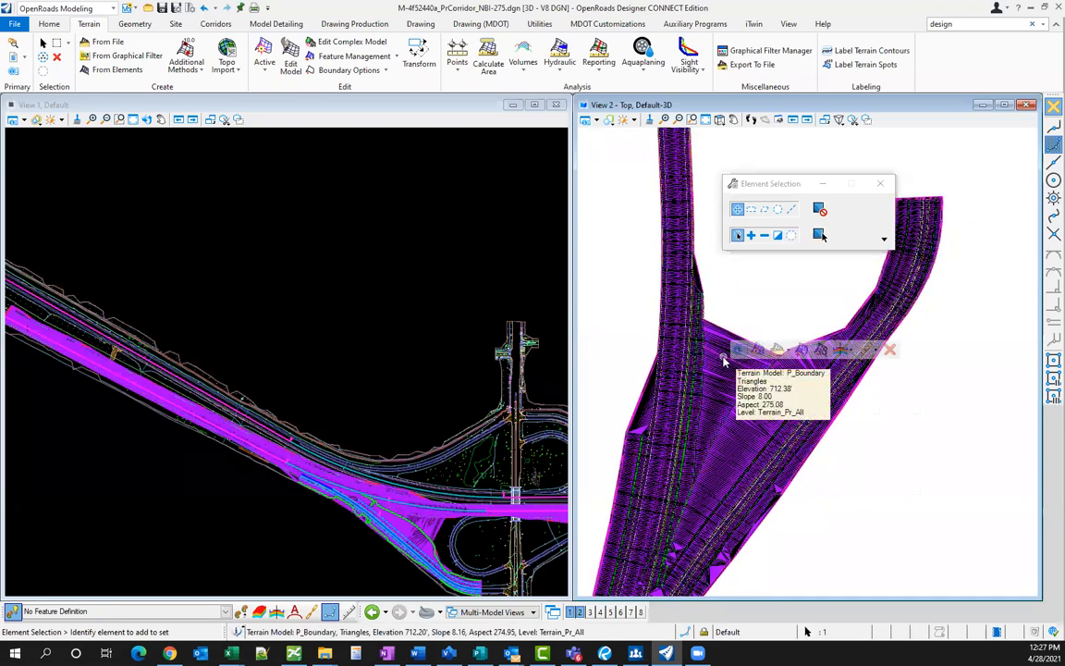
{"action": "left_click", "coordinate": [875, 350]}
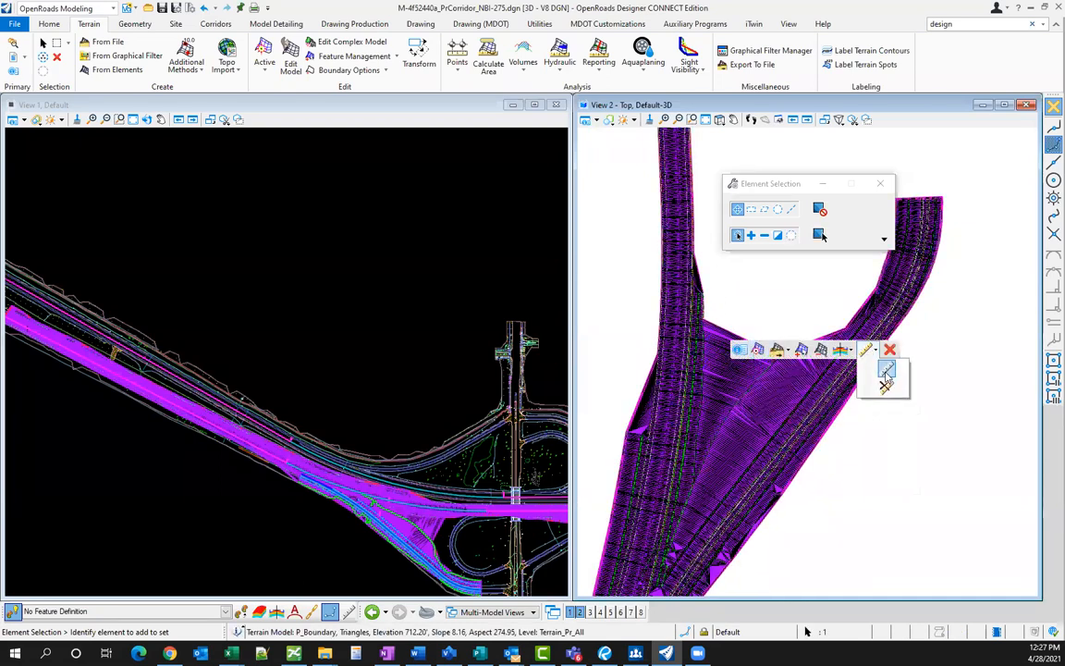
{"action": "left_click", "coordinate": [887, 373]}
{"action": "left_click", "coordinate": [766, 298]}
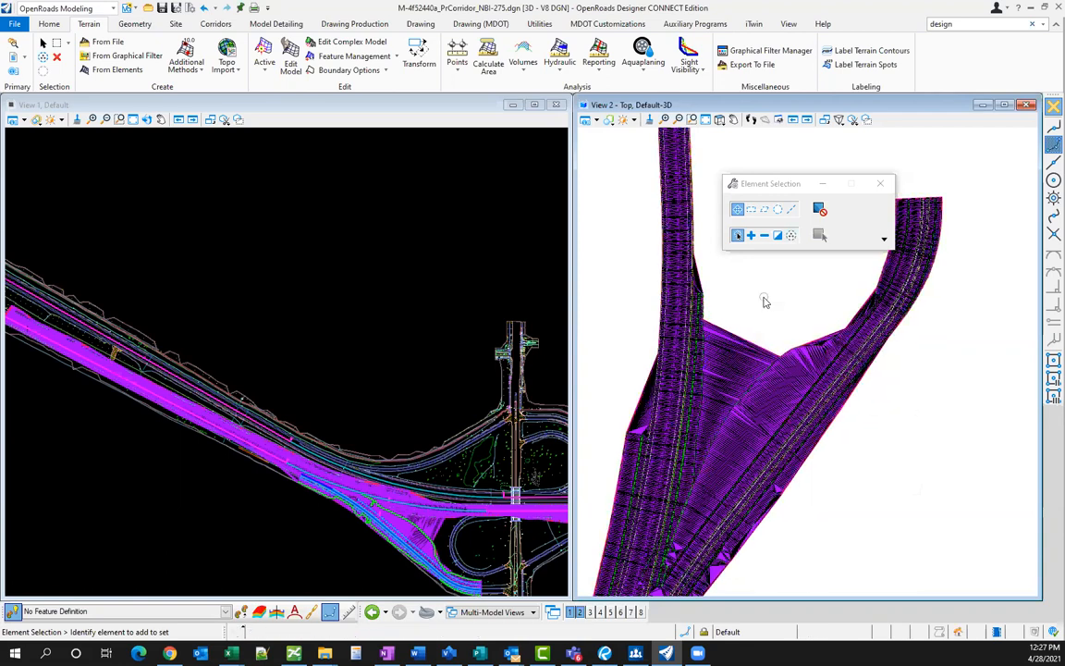
- Delete the triangles bridging the ramp and mainline with Delete Triangle By Line
{"action": "left_click", "coordinate": [291, 62]}
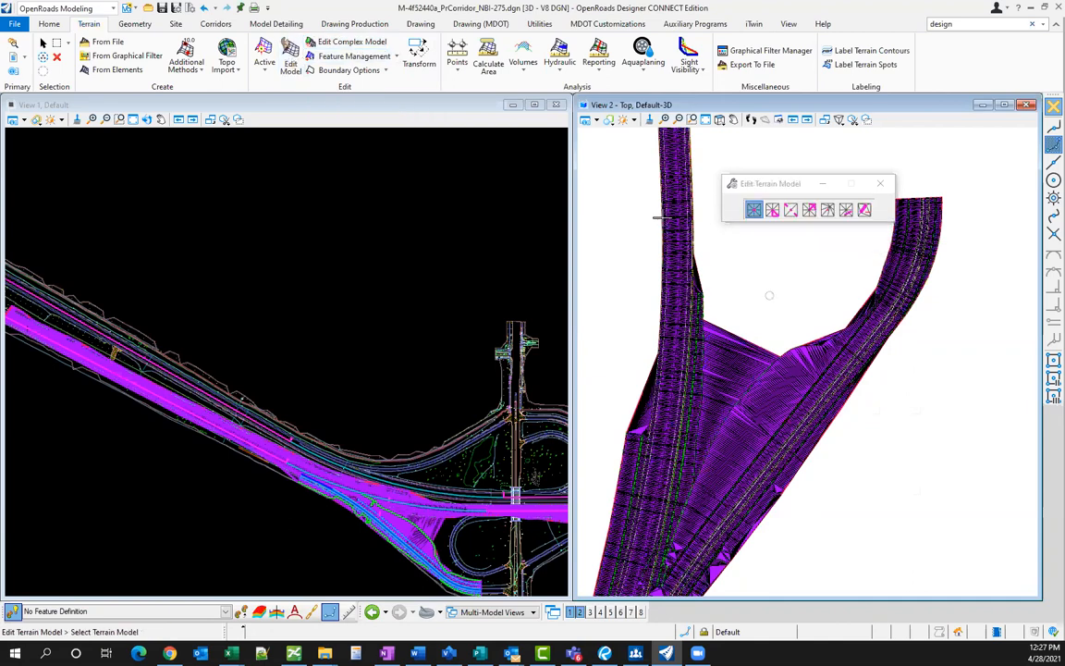
{"action": "left_click", "coordinate": [848, 214]}
{"action": "left_click", "coordinate": [738, 335]}
{"action": "left_click", "coordinate": [744, 305]}
{"action": "left_click", "coordinate": [706, 432]}
{"action": "right_click", "coordinate": [746, 311]}
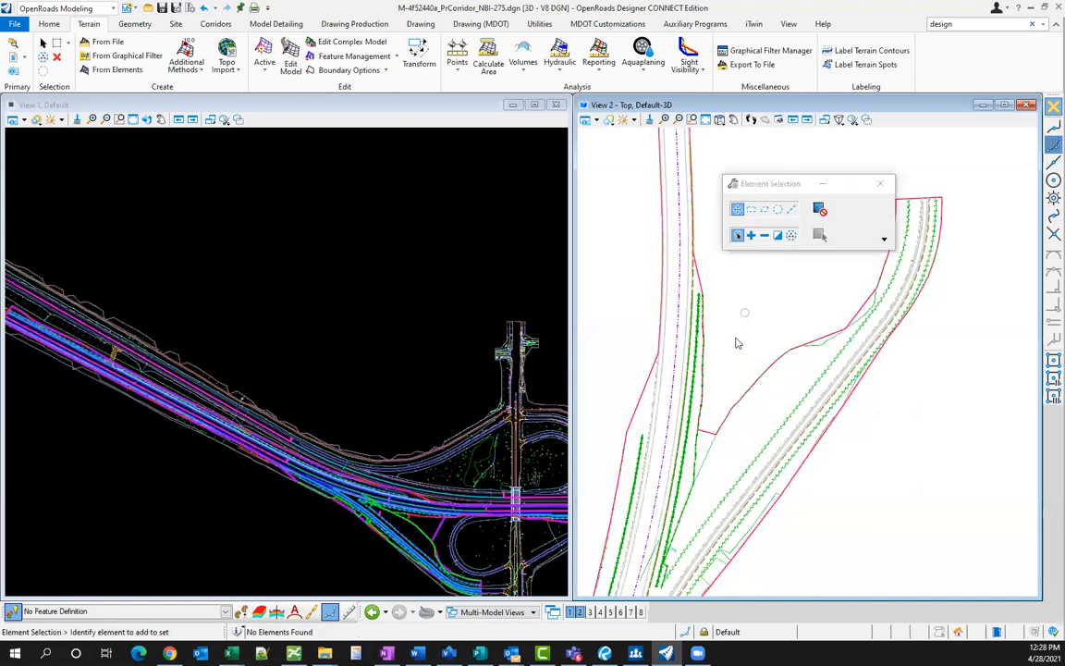
- Select the terrain boundary and attempt to delete it and reactivate its rule
{"action": "left_click", "coordinate": [709, 429]}
{"action": "left_click", "coordinate": [871, 428]}
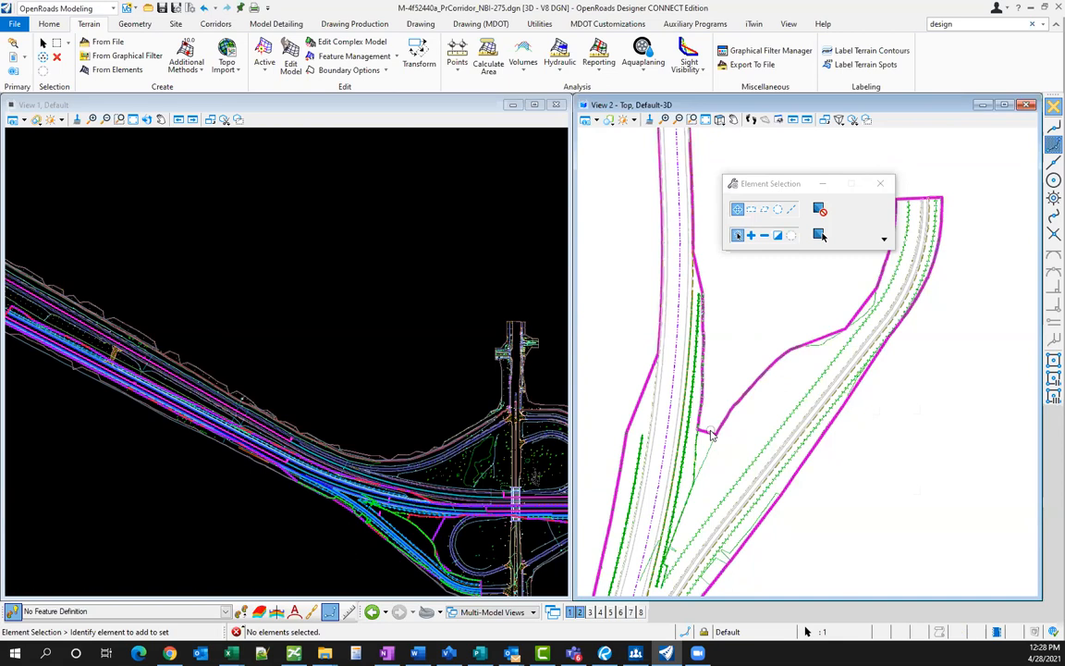
{"action": "mouse_move", "coordinate": [712, 434]}
{"action": "left_click", "coordinate": [862, 424]}
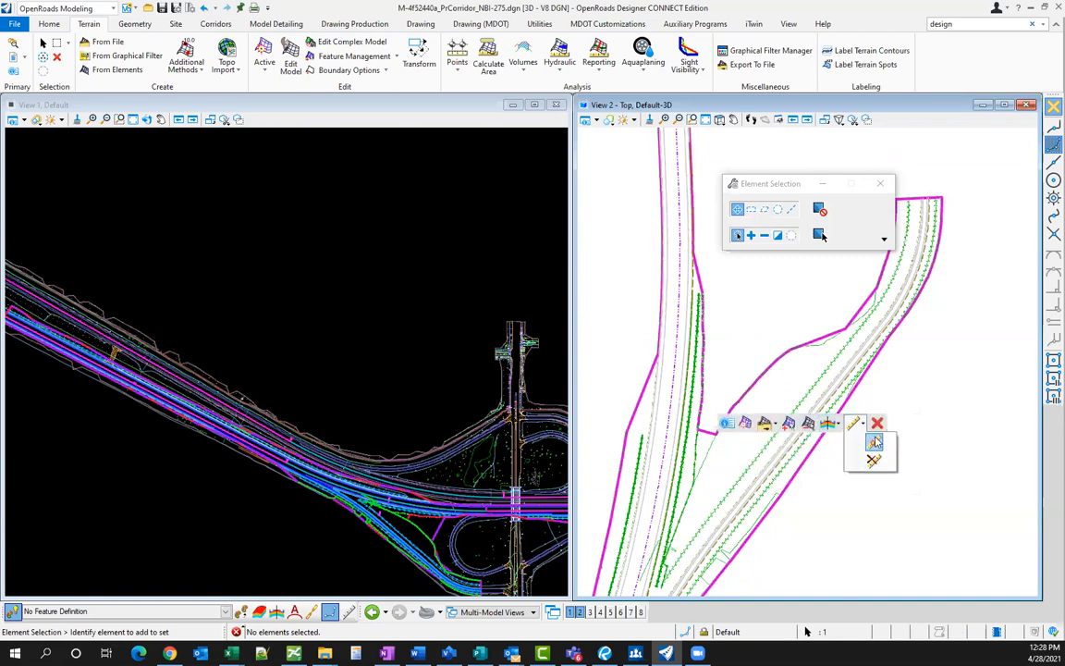
{"action": "left_click", "coordinate": [874, 446]}
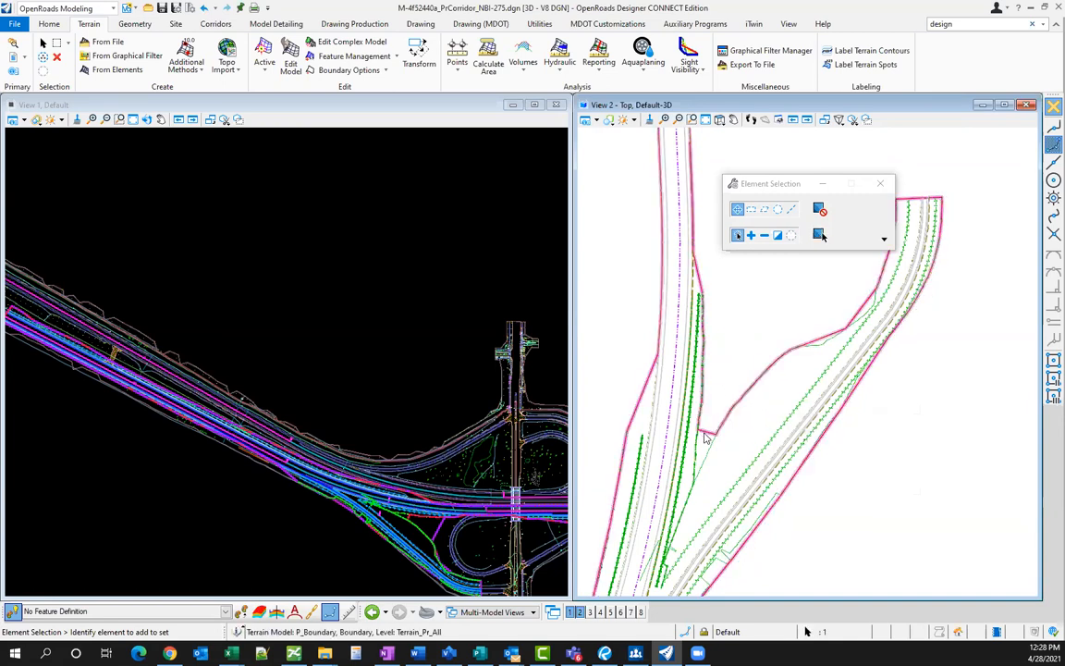
- Remove the P_Boundary terrain's rule, then select the terrain and delete it
{"action": "mouse_move", "coordinate": [803, 443]}
{"action": "left_click", "coordinate": [874, 429]}
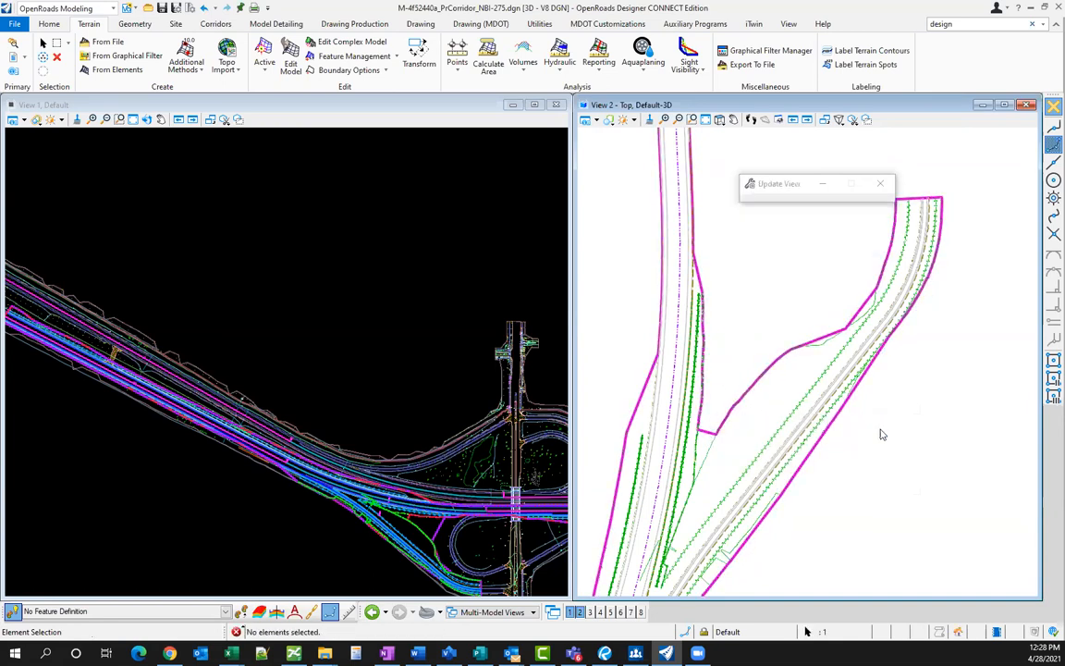
{"action": "scroll", "coordinate": [712, 402], "scroll_direction": "down", "scroll_amount": 1}
{"action": "scroll", "coordinate": [712, 404], "scroll_direction": "up", "scroll_amount": 1}
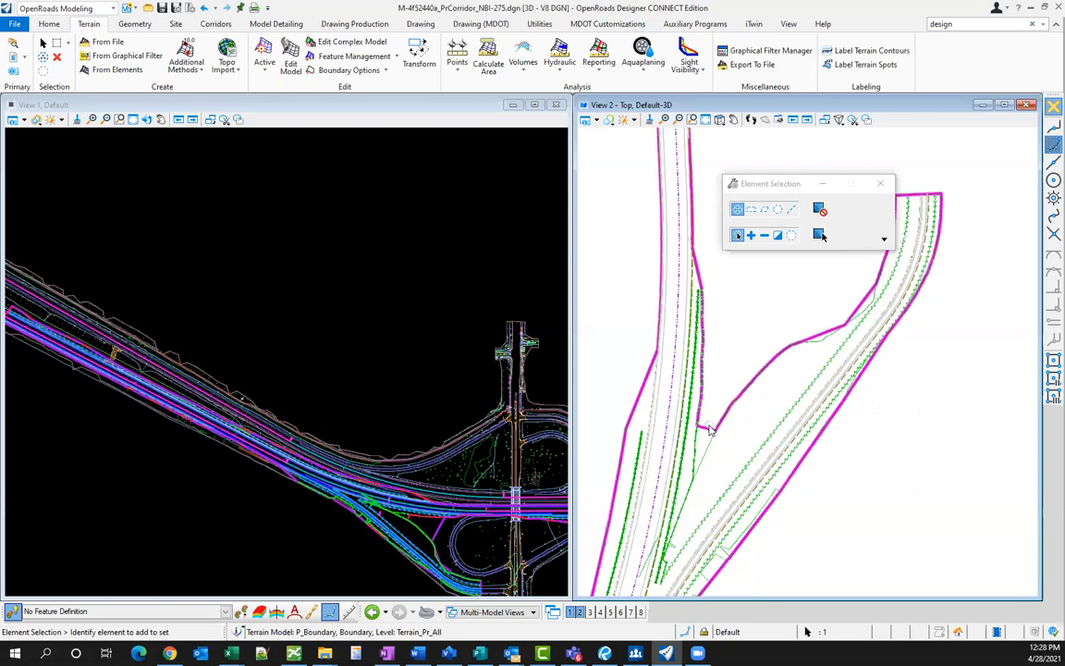
{"action": "left_click", "coordinate": [860, 418]}
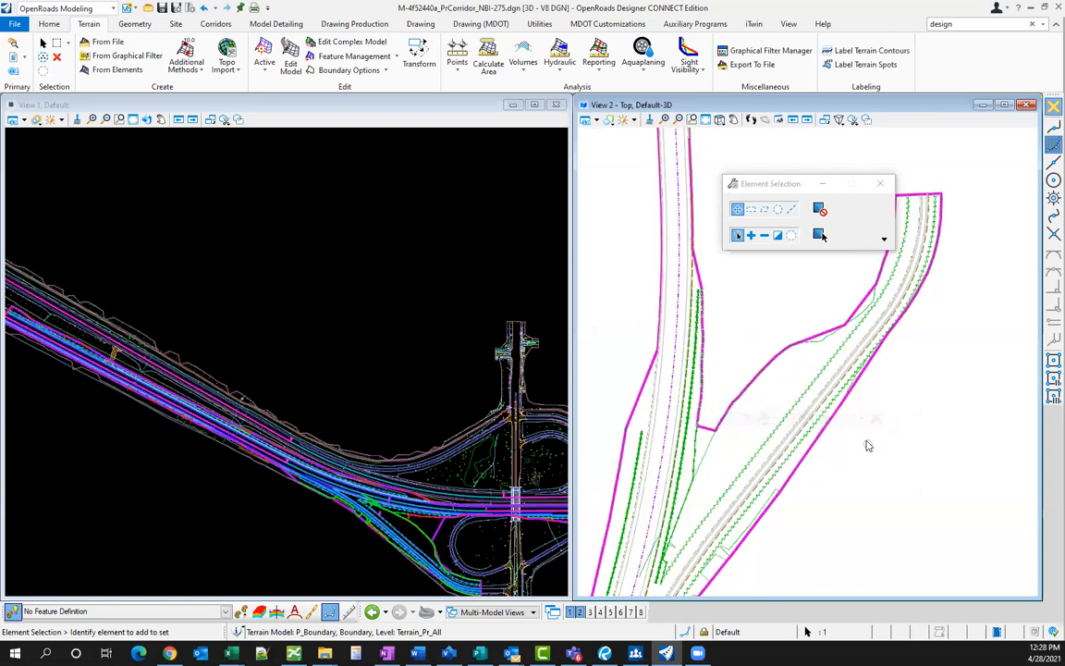
{"action": "left_click", "coordinate": [869, 459]}
{"action": "left_click", "coordinate": [884, 463]}
{"action": "left_click", "coordinate": [705, 430]}
{"action": "key", "text": "Delete"}
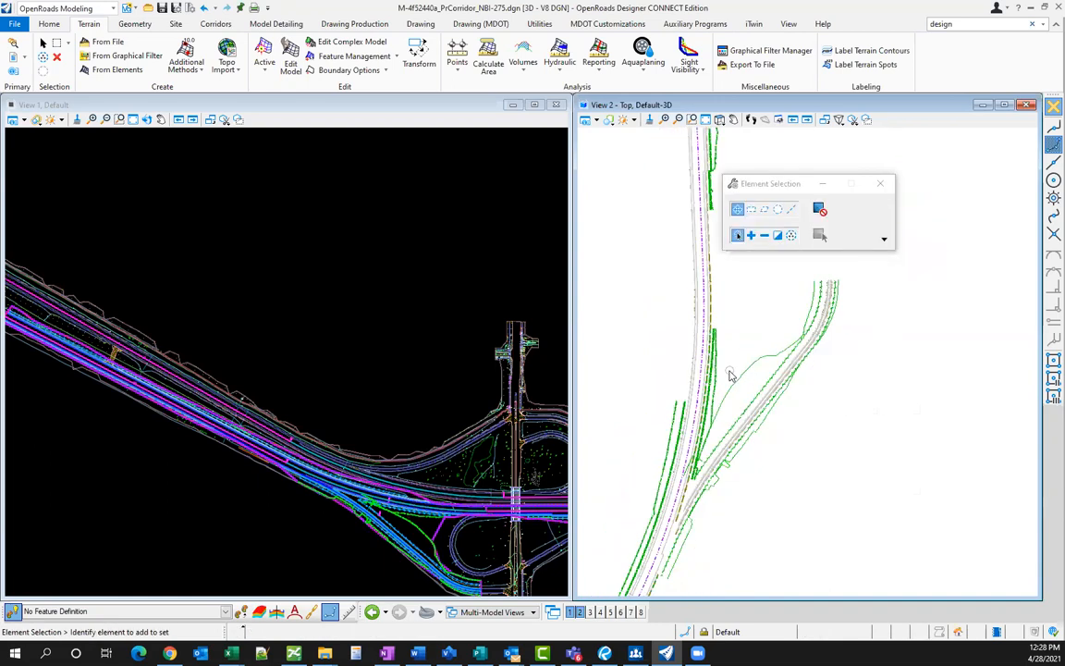
{"action": "scroll", "coordinate": [729, 375], "scroll_direction": "up", "scroll_amount": 1}
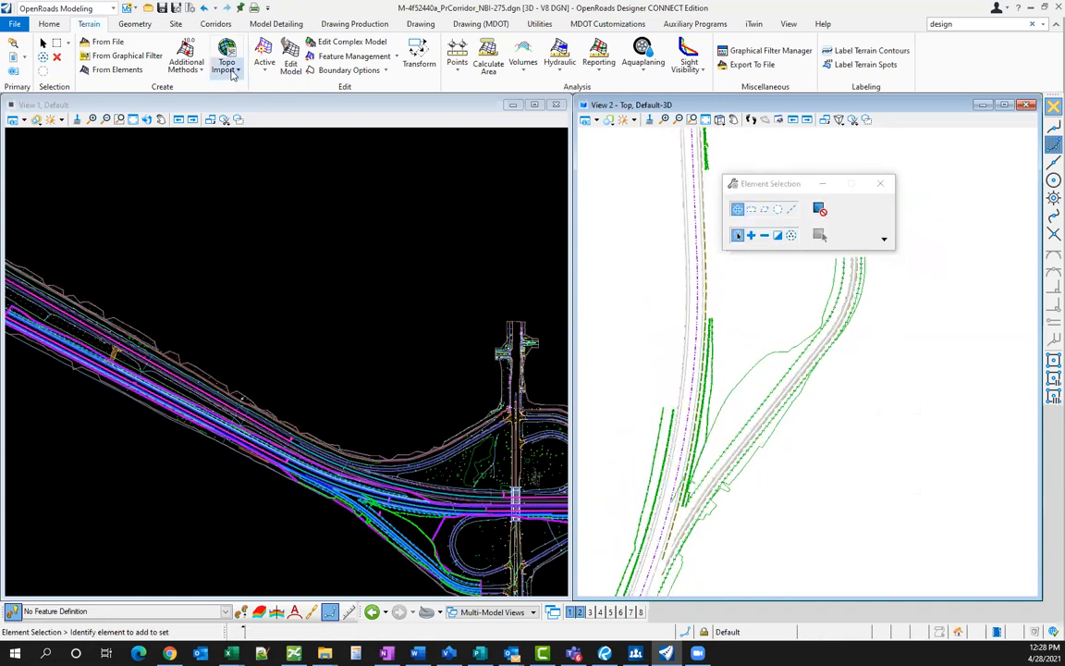
- Create a terrain from the design meshes with Top side and the exterior and void rules kept
{"action": "left_click", "coordinate": [191, 72]}
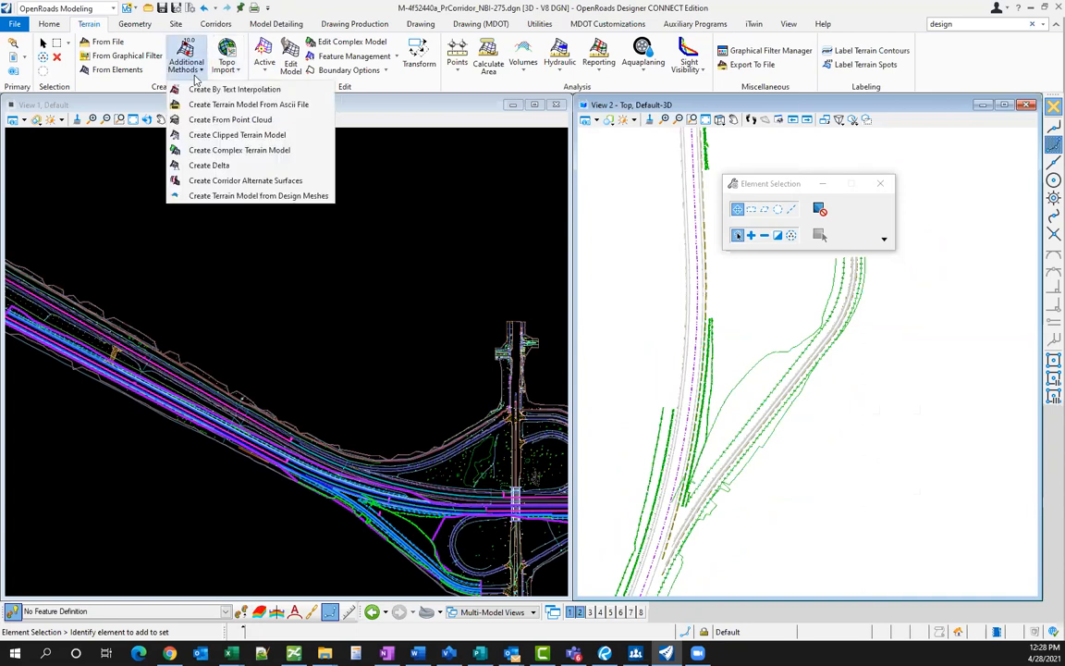
{"action": "left_click", "coordinate": [246, 196]}
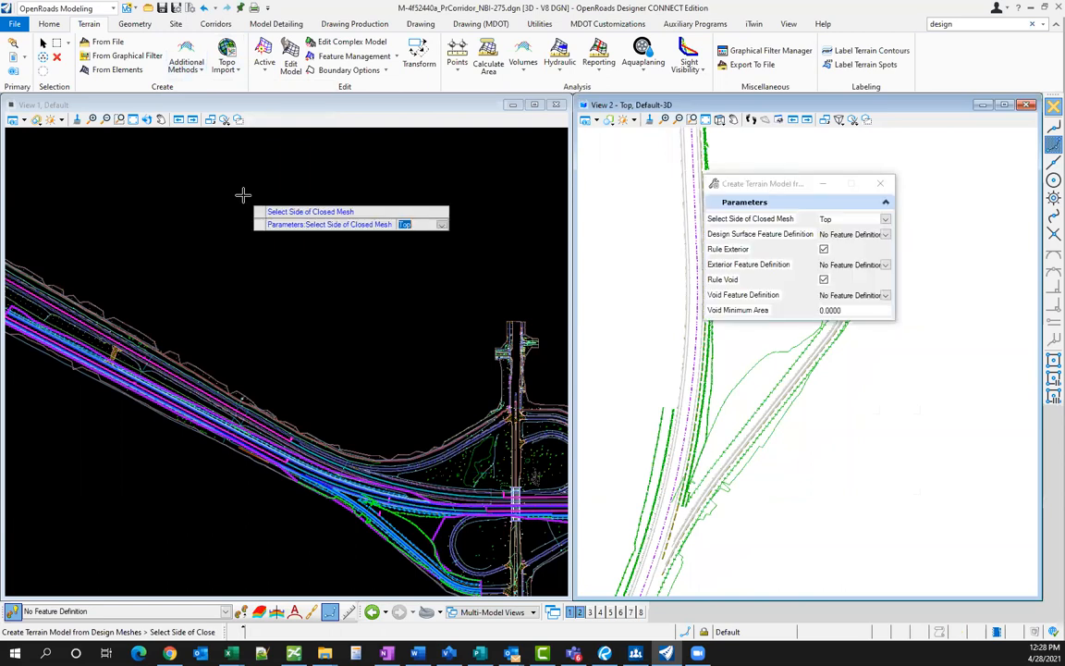
{"action": "left_click", "coordinate": [629, 288]}
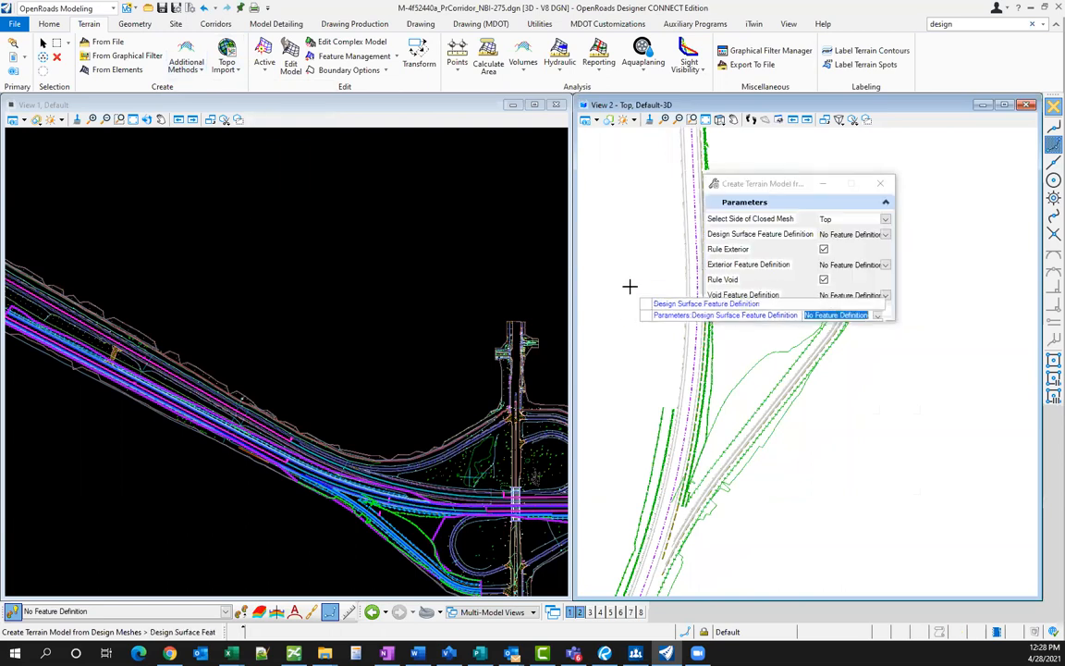
{"action": "left_click", "coordinate": [631, 296]}
{"action": "left_click", "coordinate": [639, 296]}
{"action": "left_click", "coordinate": [639, 296]}
{"action": "left_click", "coordinate": [638, 297]}
{"action": "left_click", "coordinate": [637, 297]}
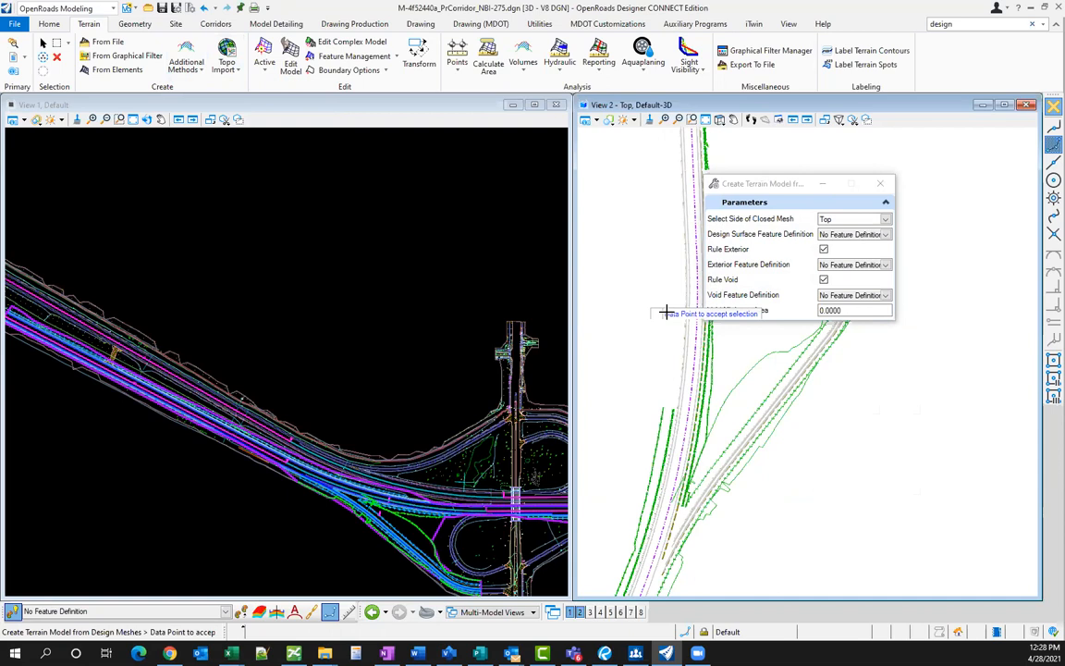
{"action": "left_click", "coordinate": [666, 313]}
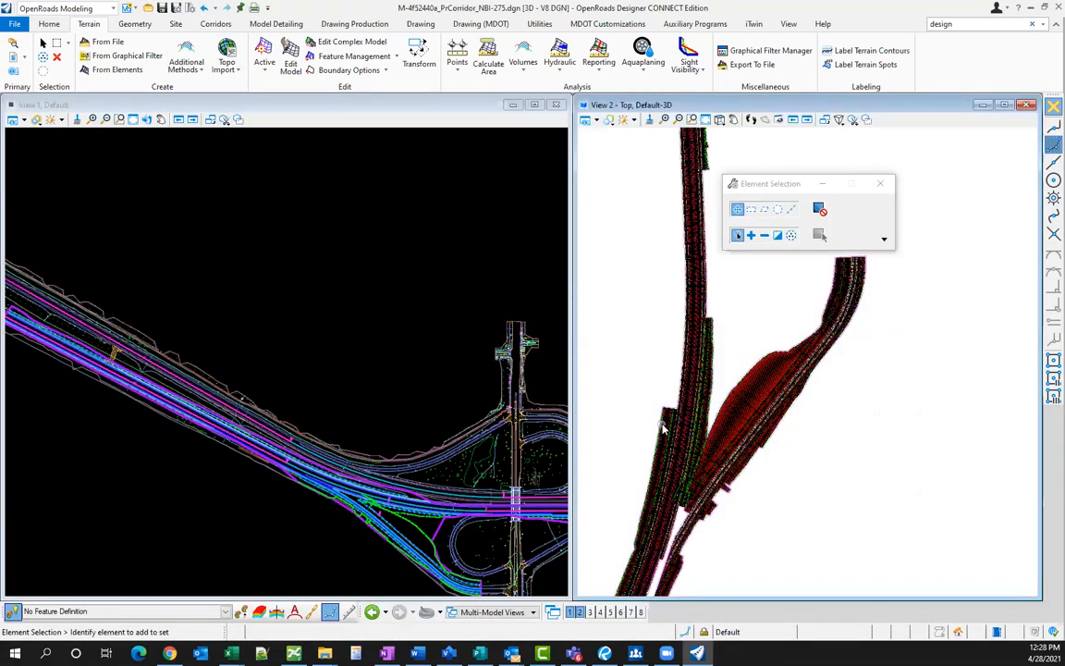
- Turn off Terrain Model 1's display from its context toolbar
{"action": "scroll", "coordinate": [689, 453], "scroll_direction": "up", "scroll_amount": 2}
{"action": "scroll", "coordinate": [743, 421], "scroll_direction": "up", "scroll_amount": 2}
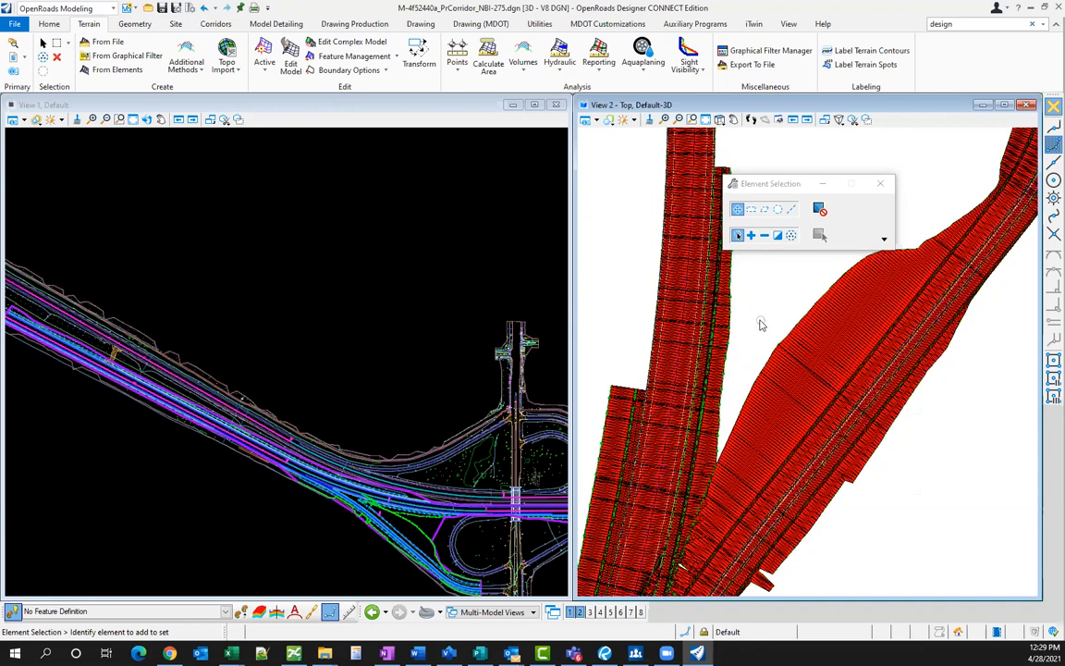
{"action": "scroll", "coordinate": [758, 325], "scroll_direction": "down", "scroll_amount": 1}
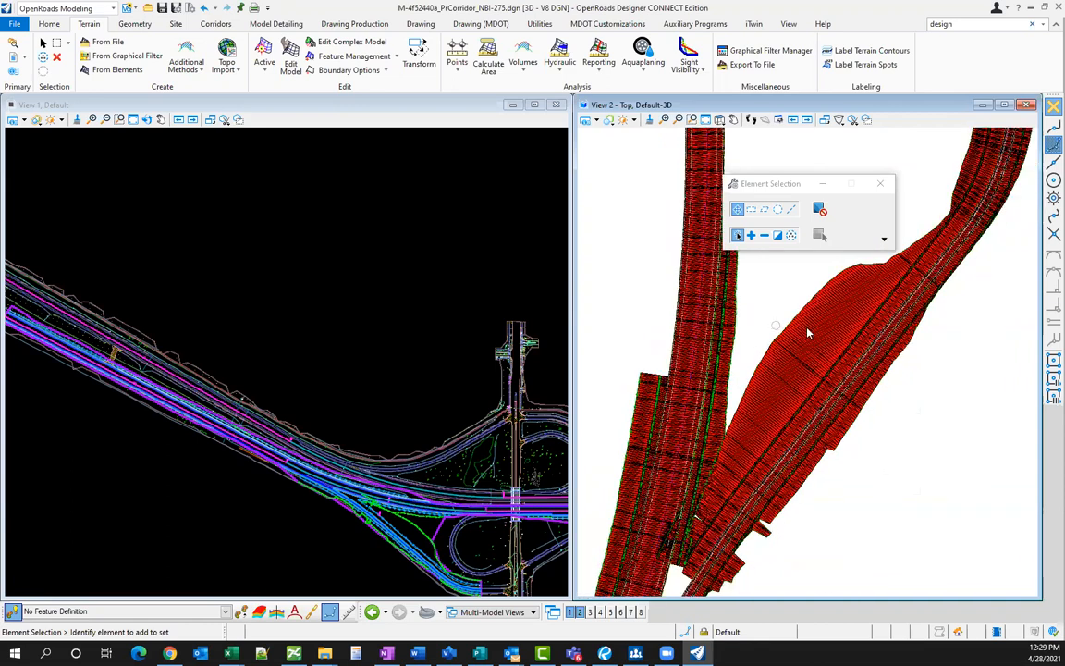
{"action": "mouse_move", "coordinate": [807, 331]}
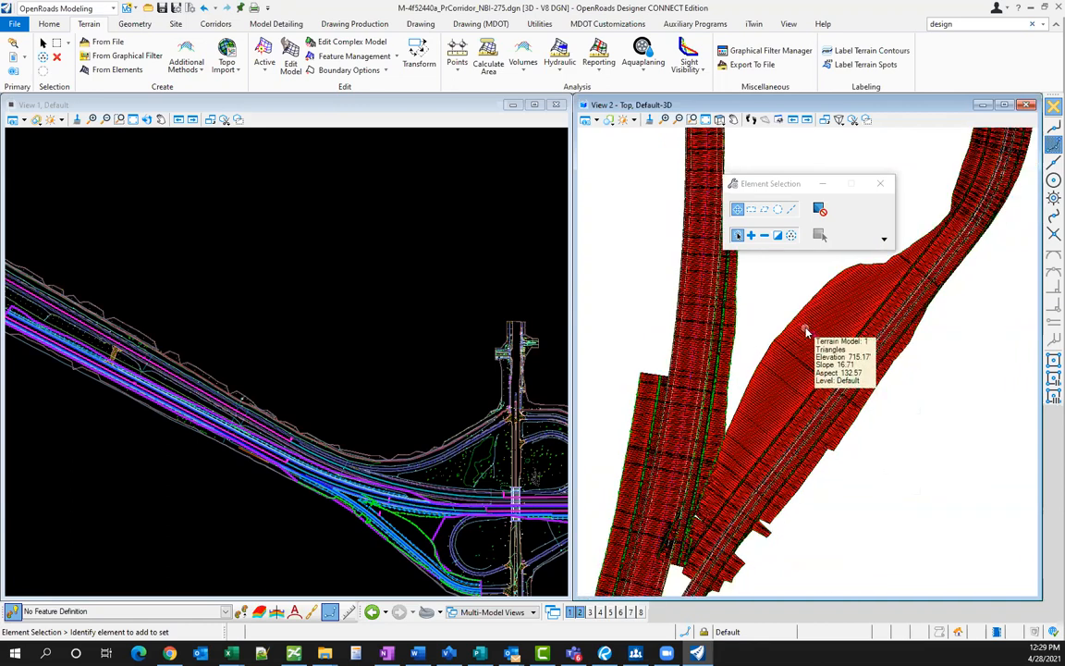
{"action": "mouse_move", "coordinate": [804, 337]}
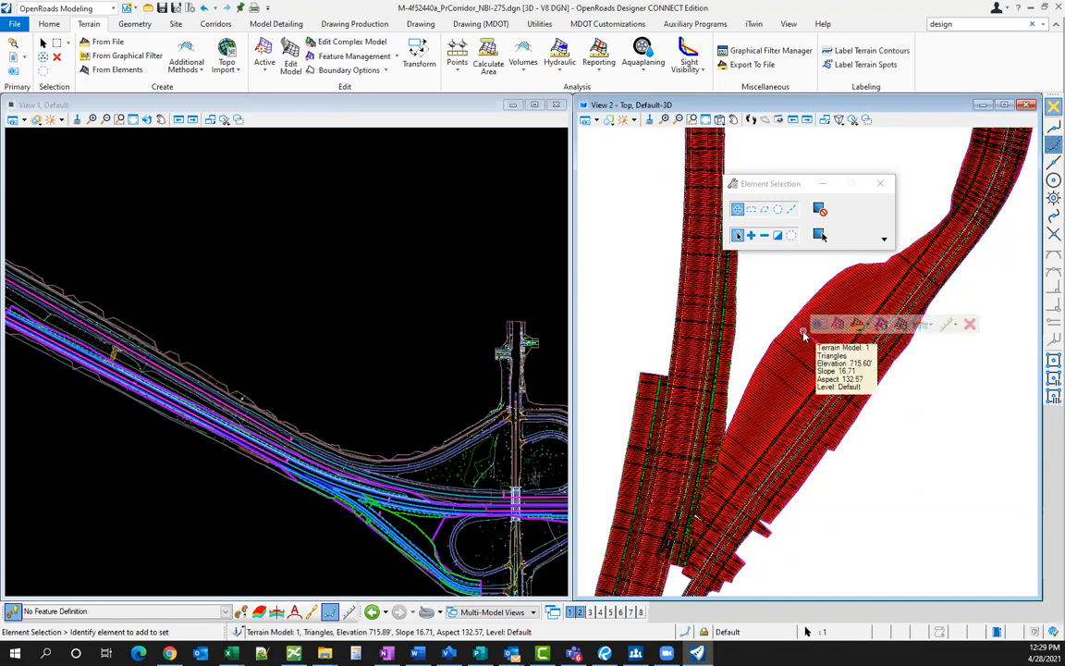
{"action": "left_click", "coordinate": [873, 292]}
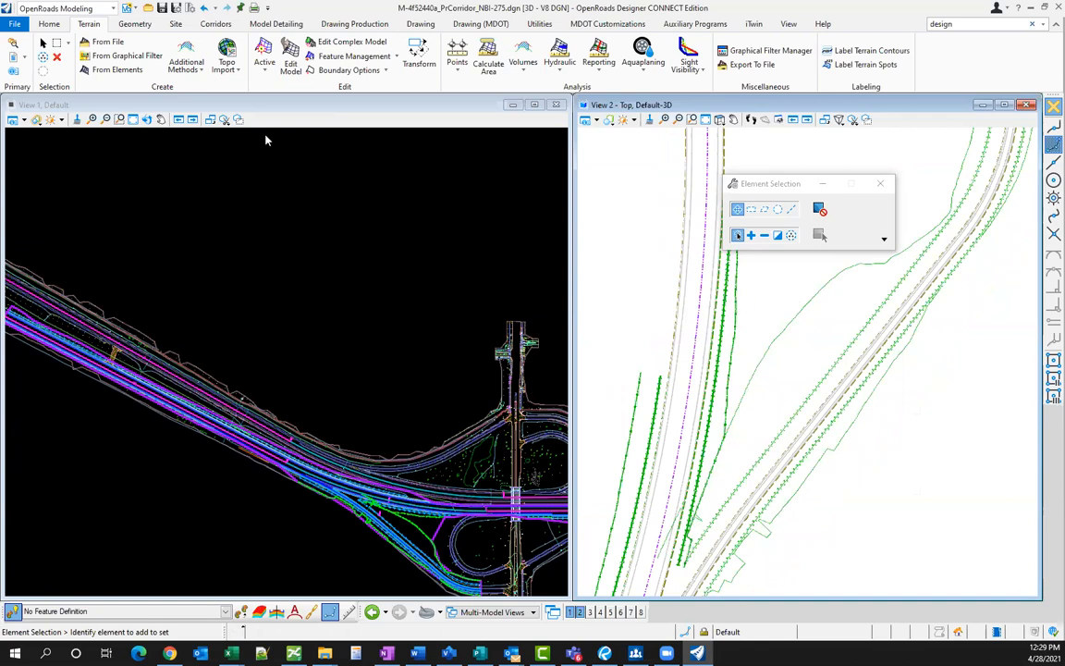
- Dismiss the terrain creation methods list and close the Element Selection tool box
{"action": "left_click", "coordinate": [186, 60]}
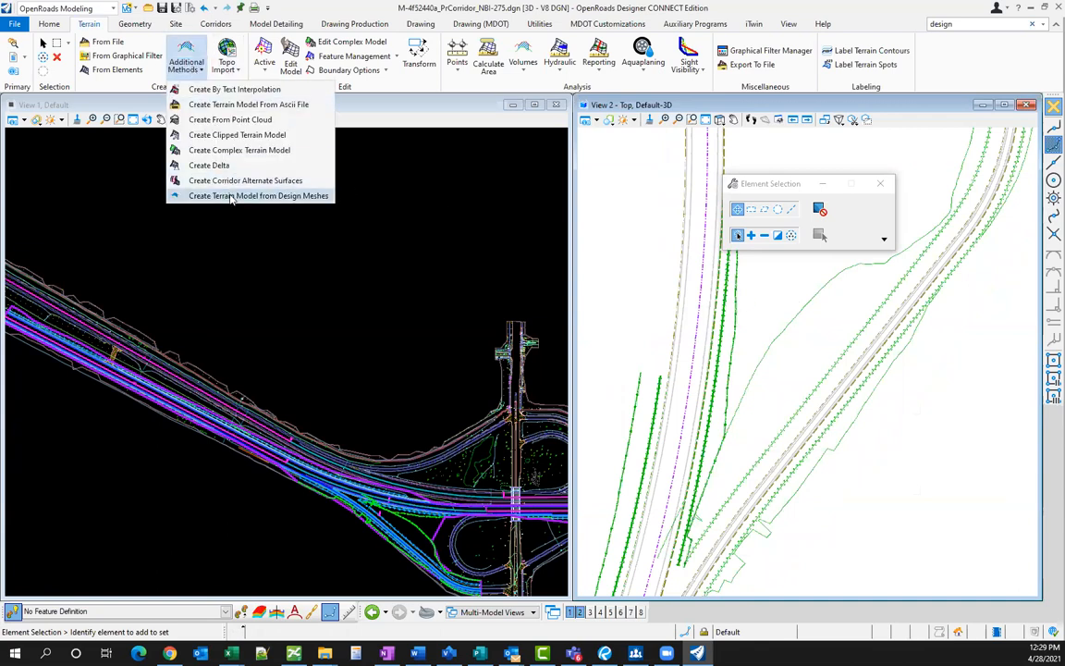
{"action": "left_click", "coordinate": [796, 161]}
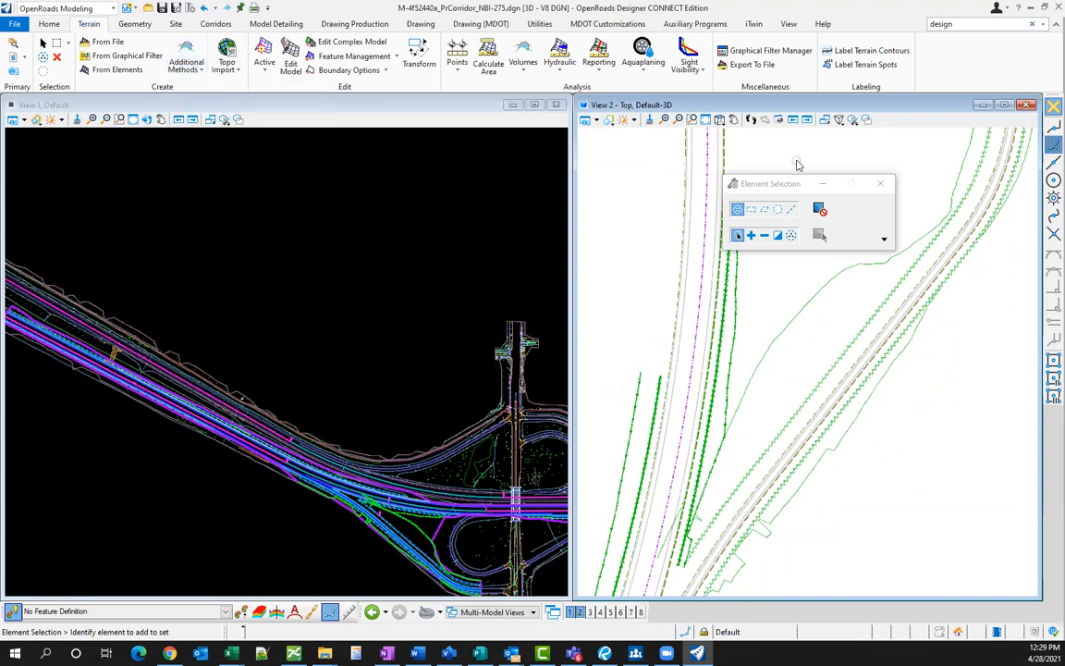
{"action": "left_click", "coordinate": [874, 183]}
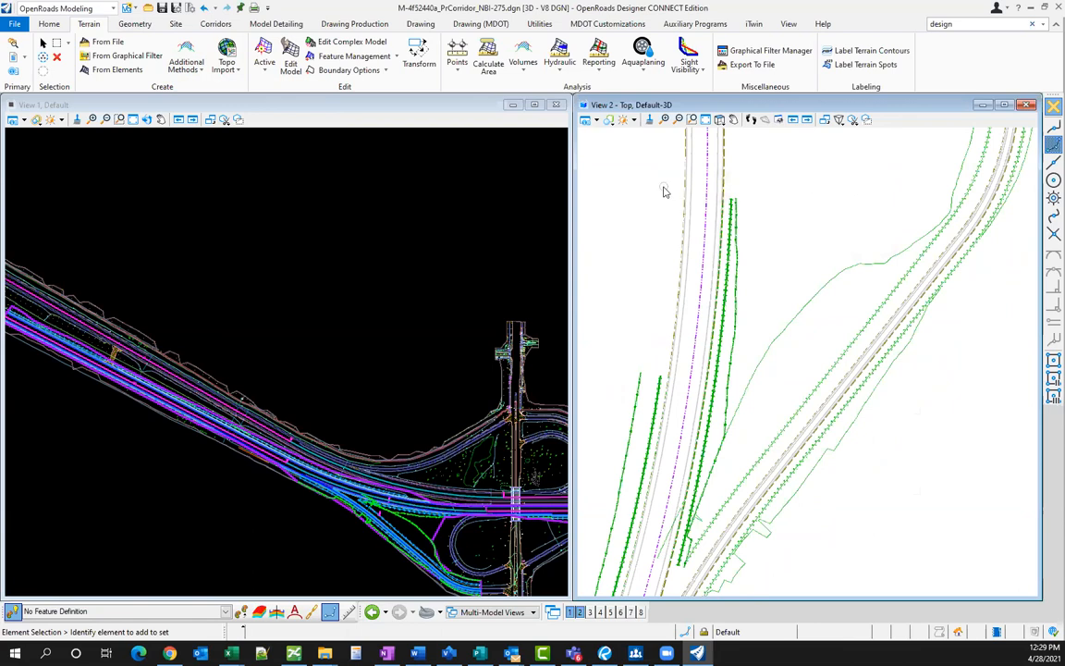
- Use All On in View 2's Level Display to show every level
{"action": "left_click", "coordinate": [49, 23]}
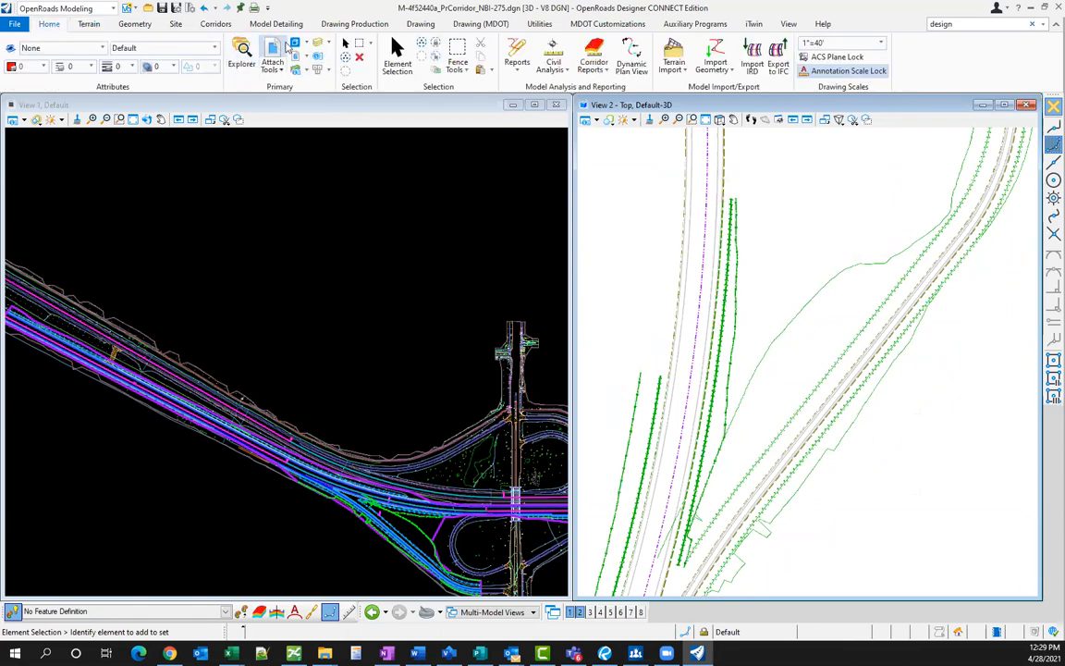
{"action": "left_click", "coordinate": [319, 44]}
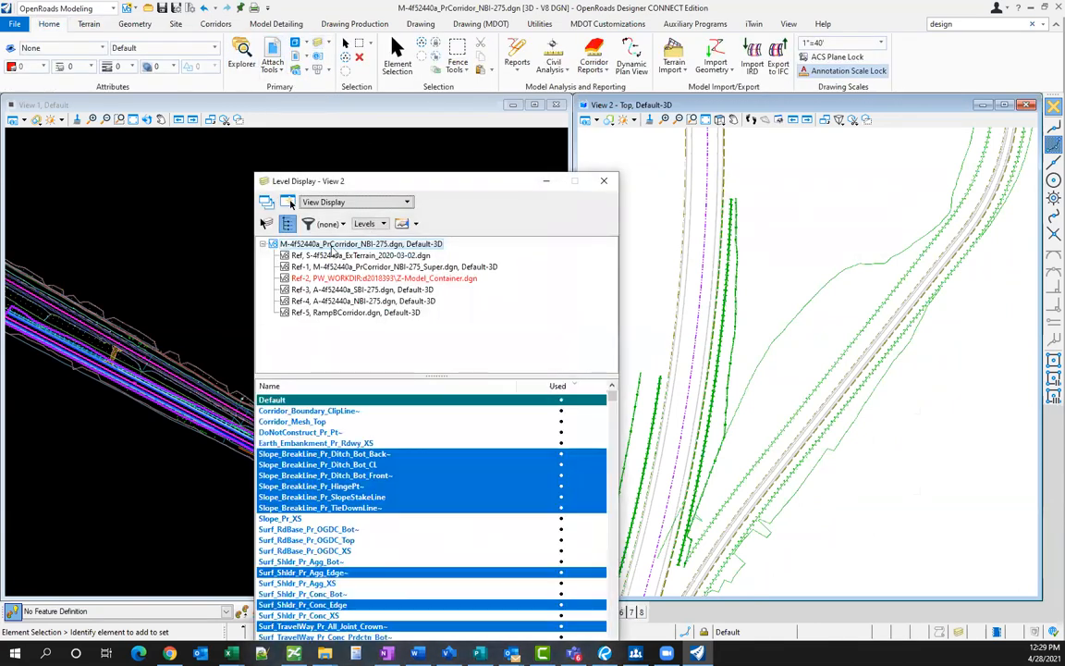
{"action": "left_click", "coordinate": [264, 244]}
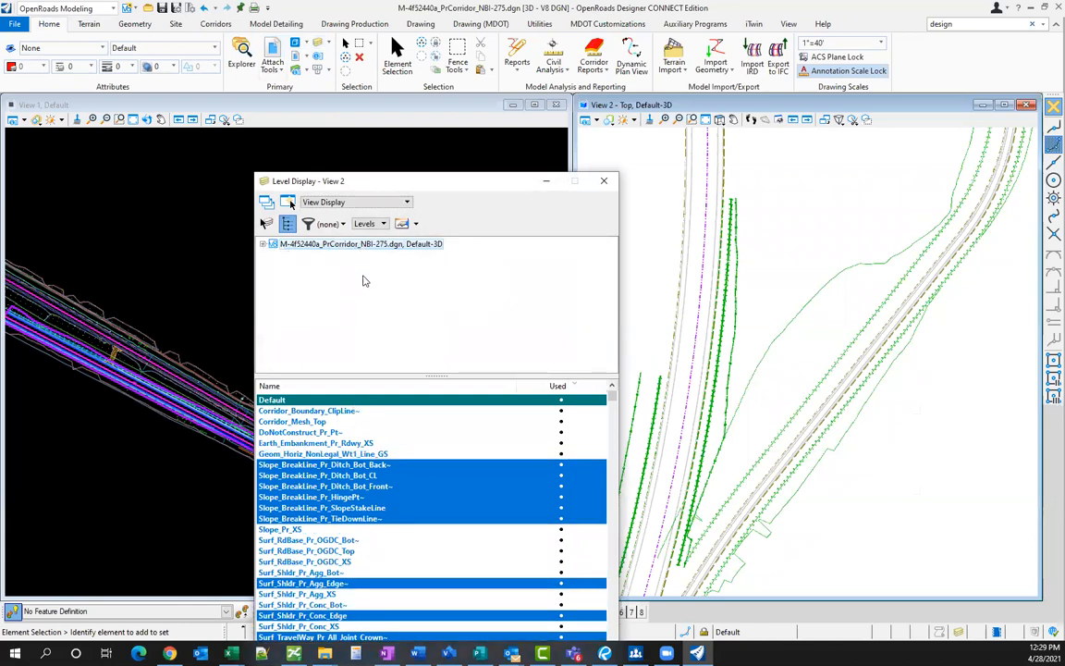
{"action": "right_click", "coordinate": [360, 419]}
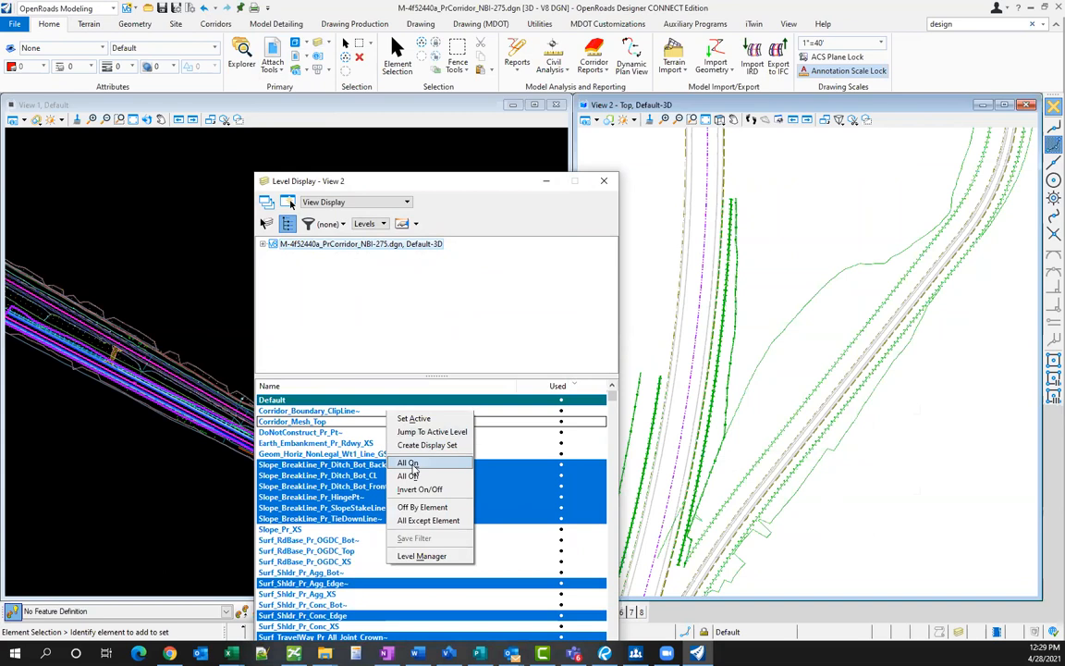
{"action": "left_click", "coordinate": [414, 465]}
{"action": "left_click", "coordinate": [604, 182]}
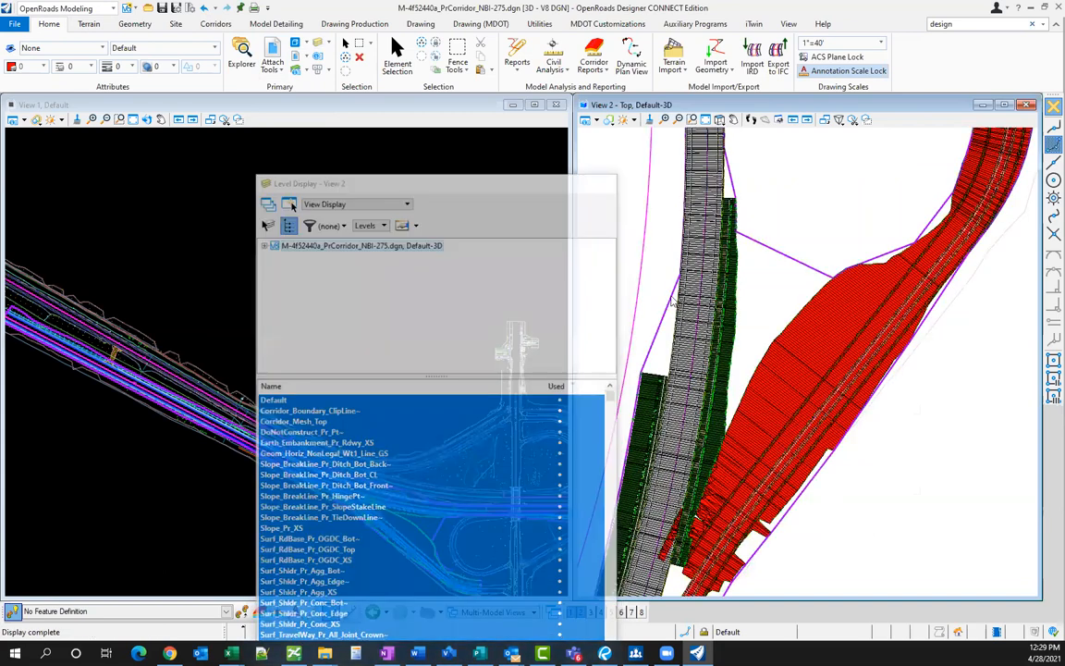
{"action": "scroll", "coordinate": [689, 356], "scroll_direction": "up", "scroll_amount": 2}
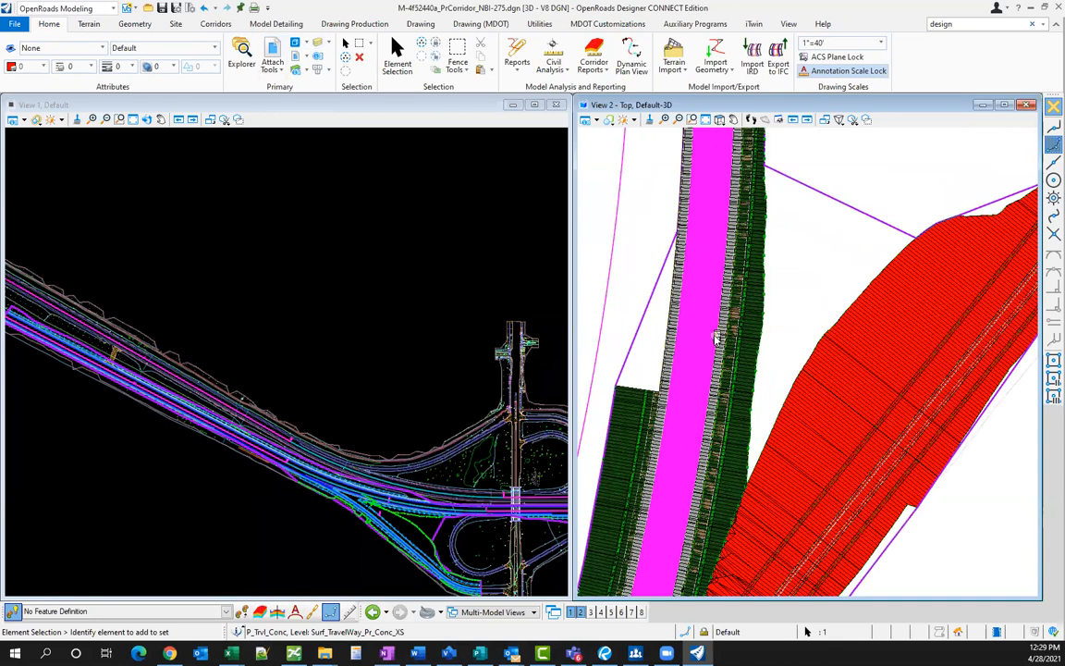
{"action": "scroll", "coordinate": [731, 314], "scroll_direction": "down", "scroll_amount": 3}
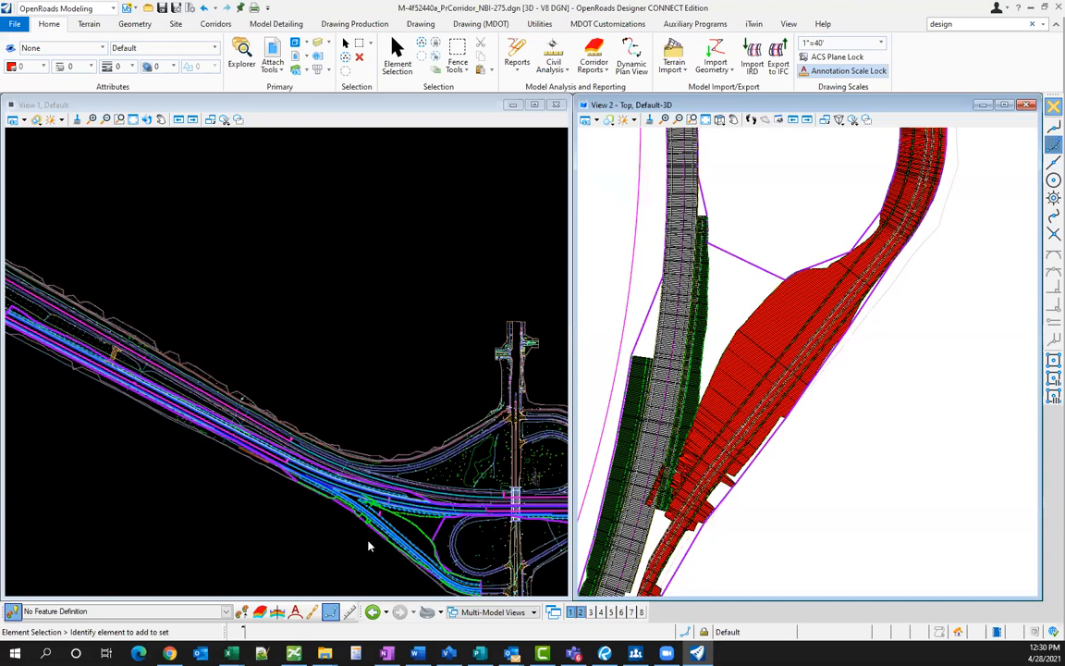
{"action": "scroll", "coordinate": [368, 545], "scroll_direction": "up", "scroll_amount": 2}
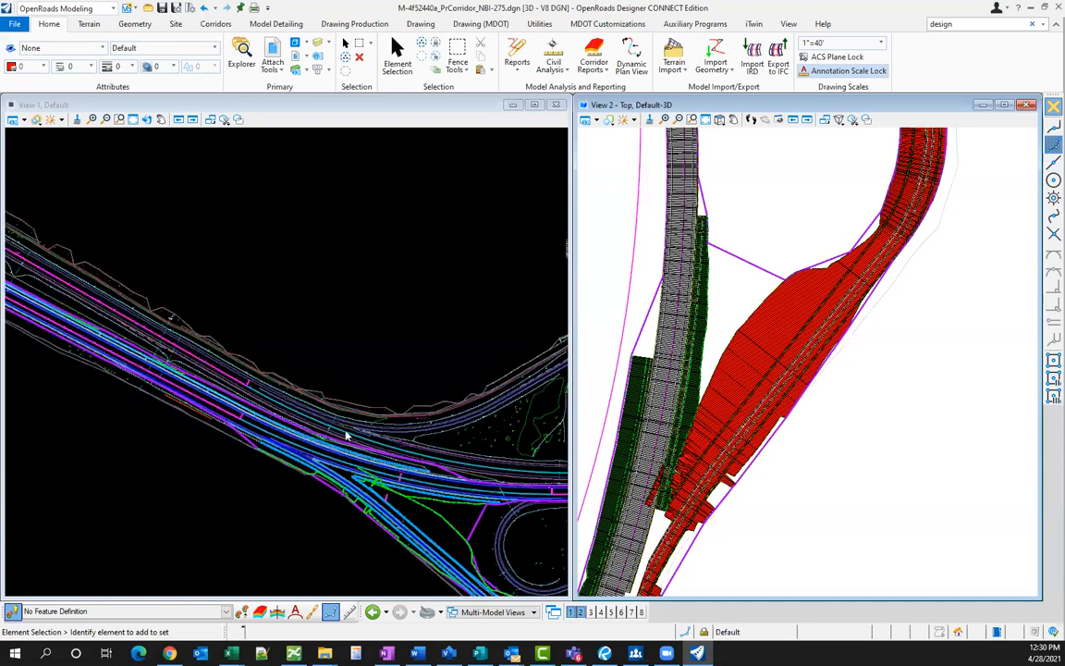
{"action": "scroll", "coordinate": [347, 435], "scroll_direction": "down", "scroll_amount": 2}
{"action": "scroll", "coordinate": [471, 521], "scroll_direction": "up", "scroll_amount": 3}
{"action": "scroll", "coordinate": [370, 490], "scroll_direction": "up", "scroll_amount": 1}
{"action": "scroll", "coordinate": [412, 435], "scroll_direction": "up", "scroll_amount": 1}
{"action": "scroll", "coordinate": [357, 453], "scroll_direction": "up", "scroll_amount": 1}
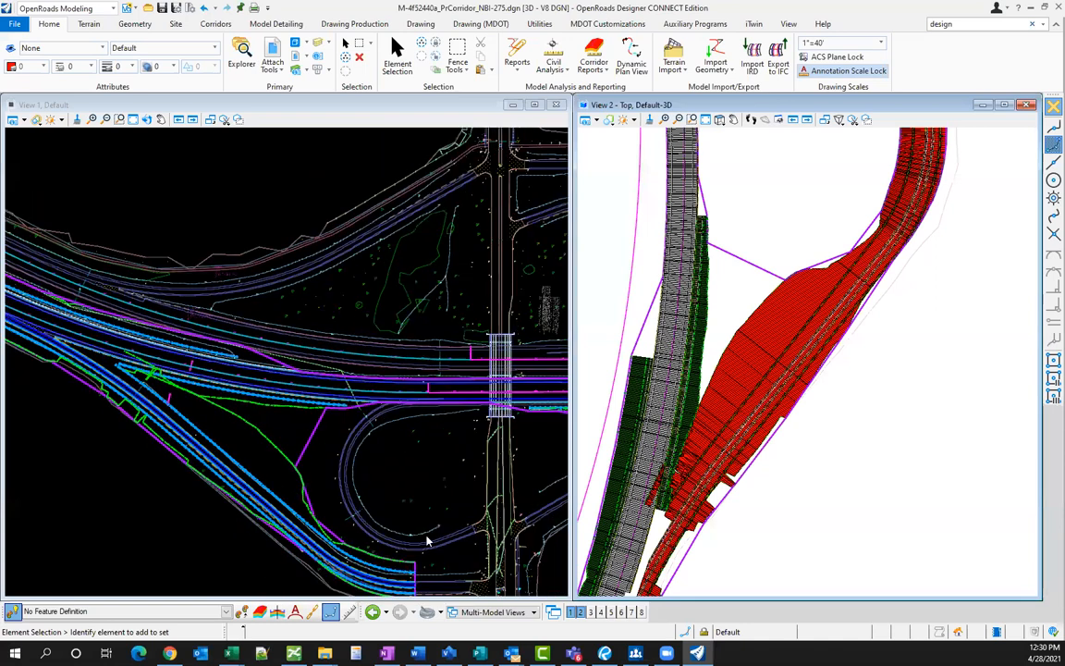
{"action": "scroll", "coordinate": [427, 541], "scroll_direction": "up", "scroll_amount": 1}
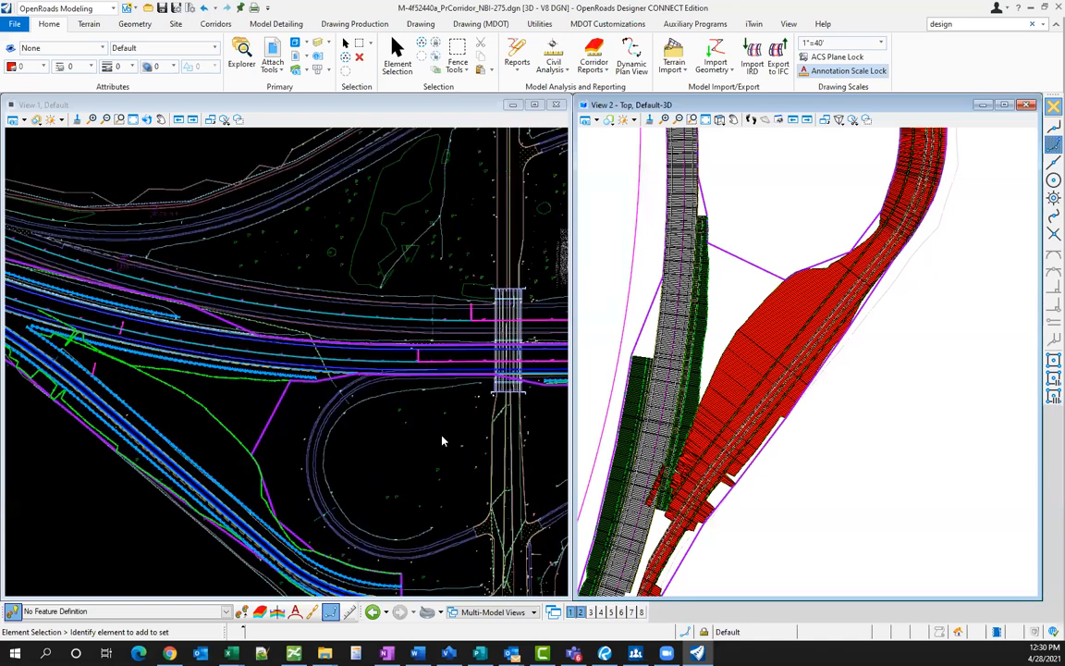
{"action": "scroll", "coordinate": [453, 451], "scroll_direction": "up", "scroll_amount": 1}
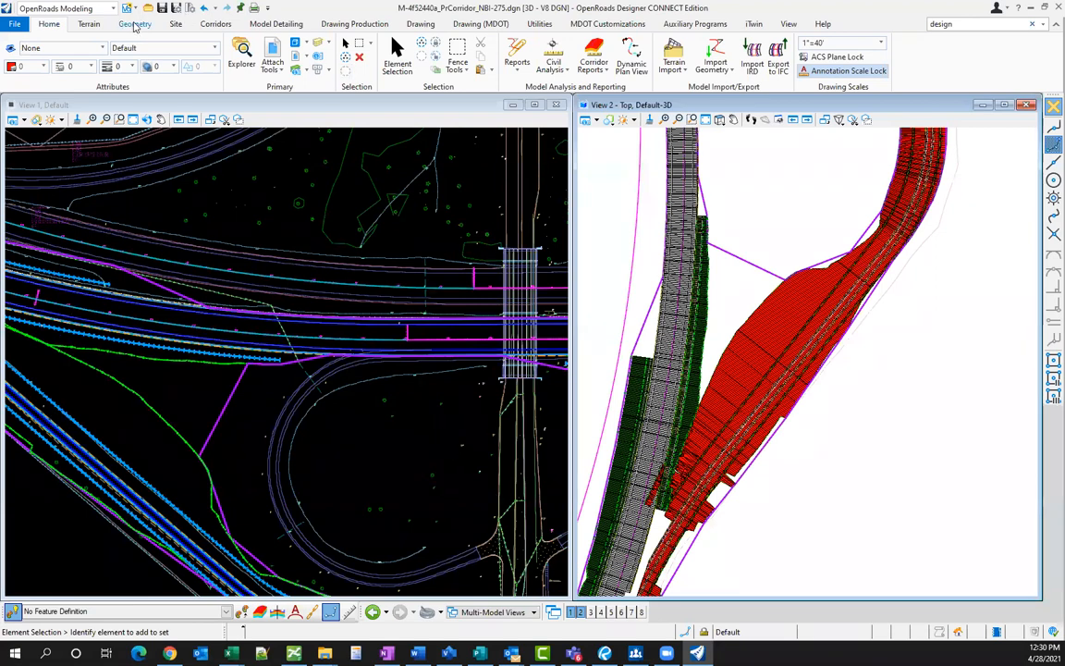
- Start the Add Features tool with the feature type set to Boundary
{"action": "left_click", "coordinate": [90, 25]}
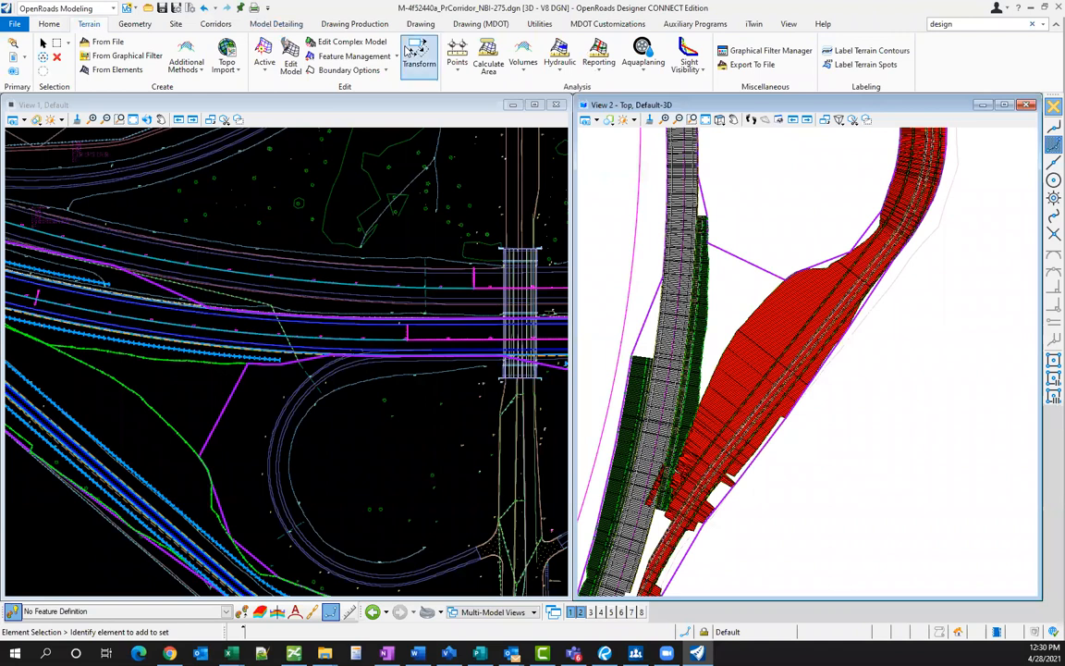
{"action": "left_click", "coordinate": [389, 58]}
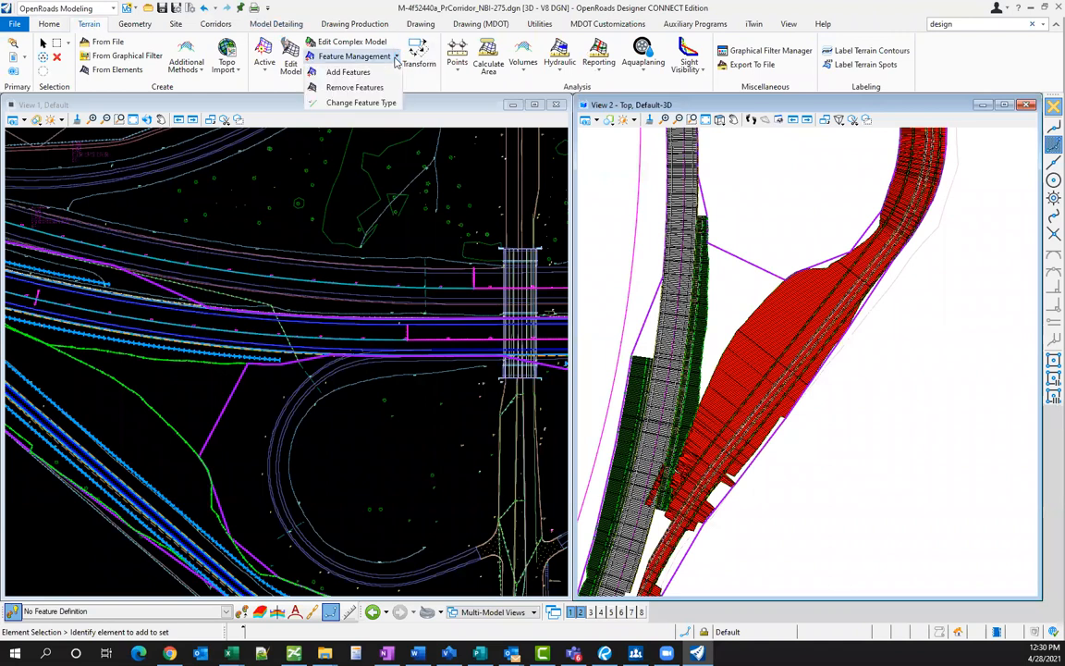
{"action": "left_click", "coordinate": [338, 72]}
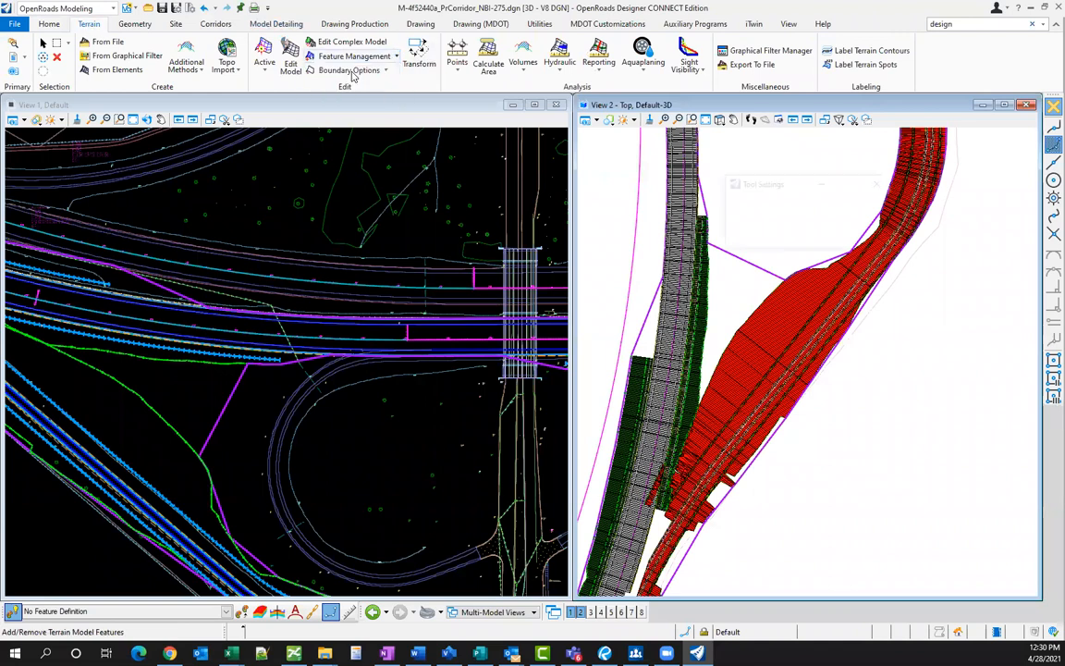
{"action": "left_click", "coordinate": [886, 235]}
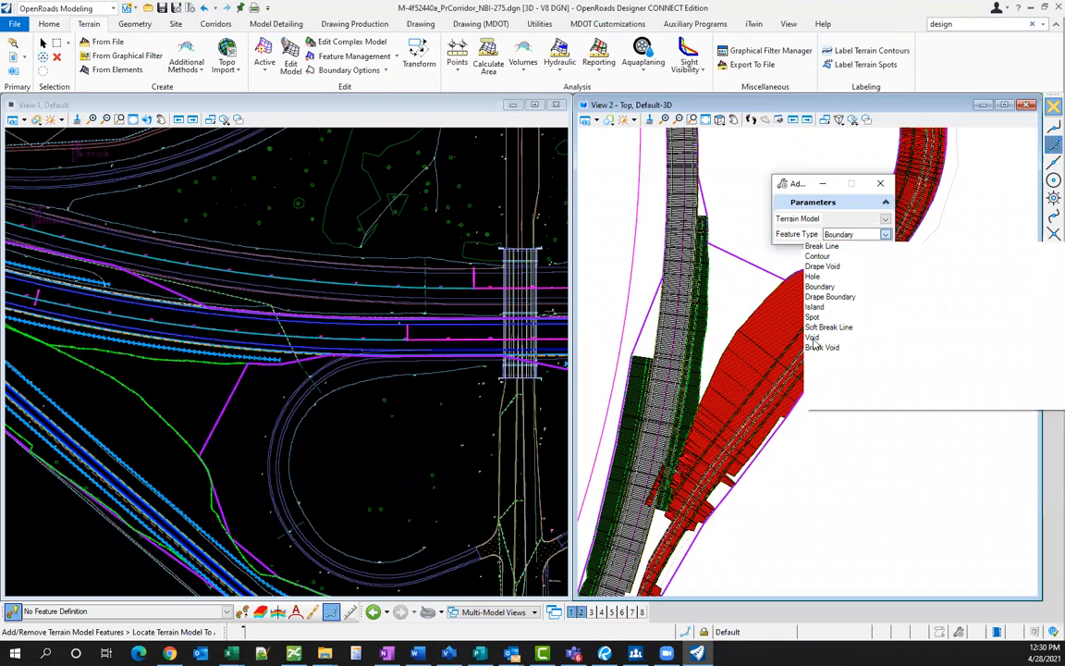
{"action": "left_click", "coordinate": [777, 348]}
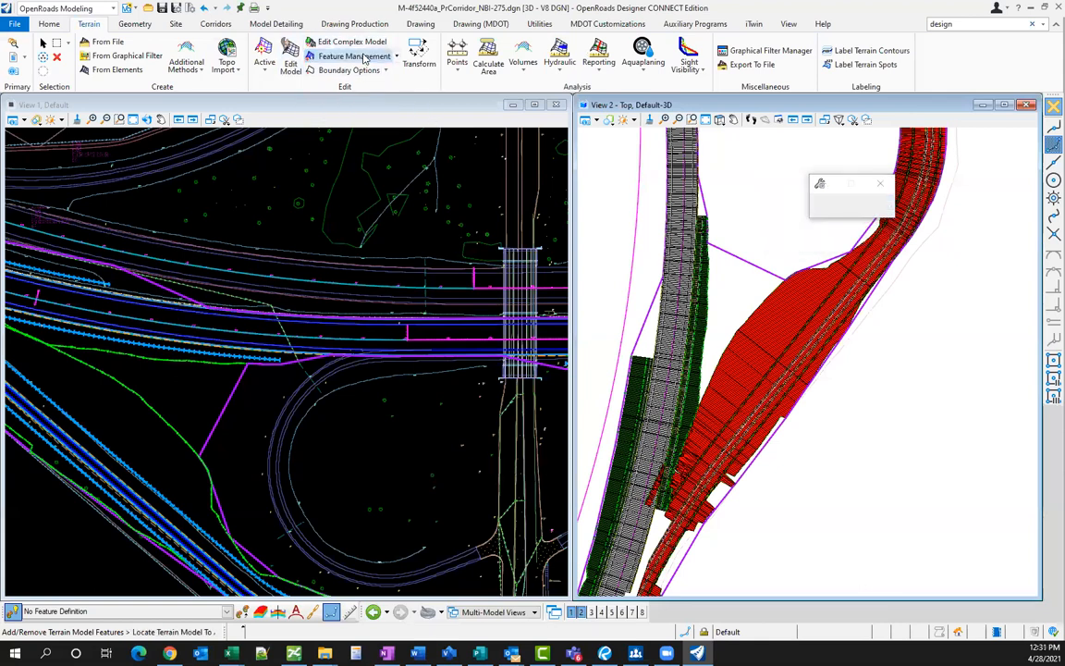
- Find the terrain model list empty, cancel the tool with Escape and activate View 1
{"action": "left_click", "coordinate": [889, 220]}
{"action": "left_click", "coordinate": [889, 220]}
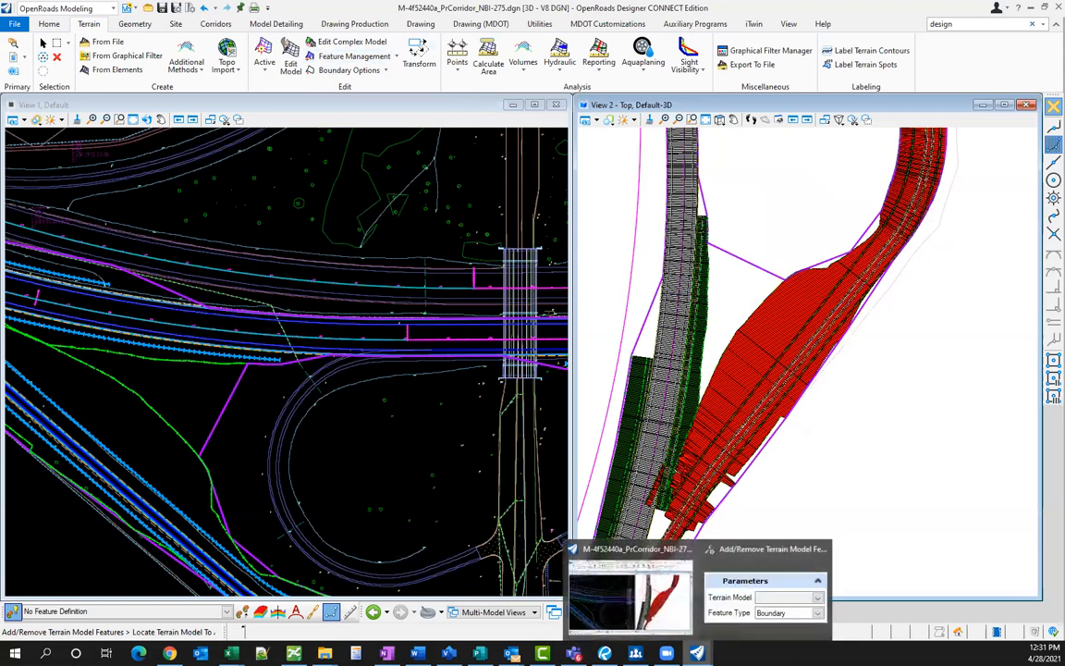
{"action": "left_click", "coordinate": [760, 581]}
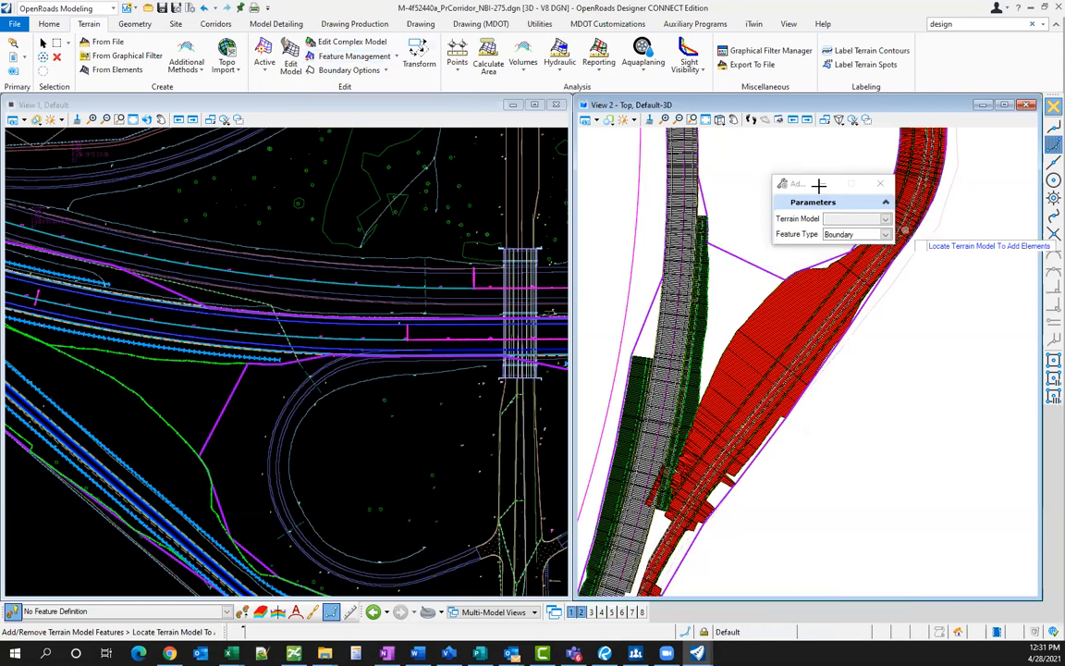
{"action": "left_click", "coordinate": [886, 234]}
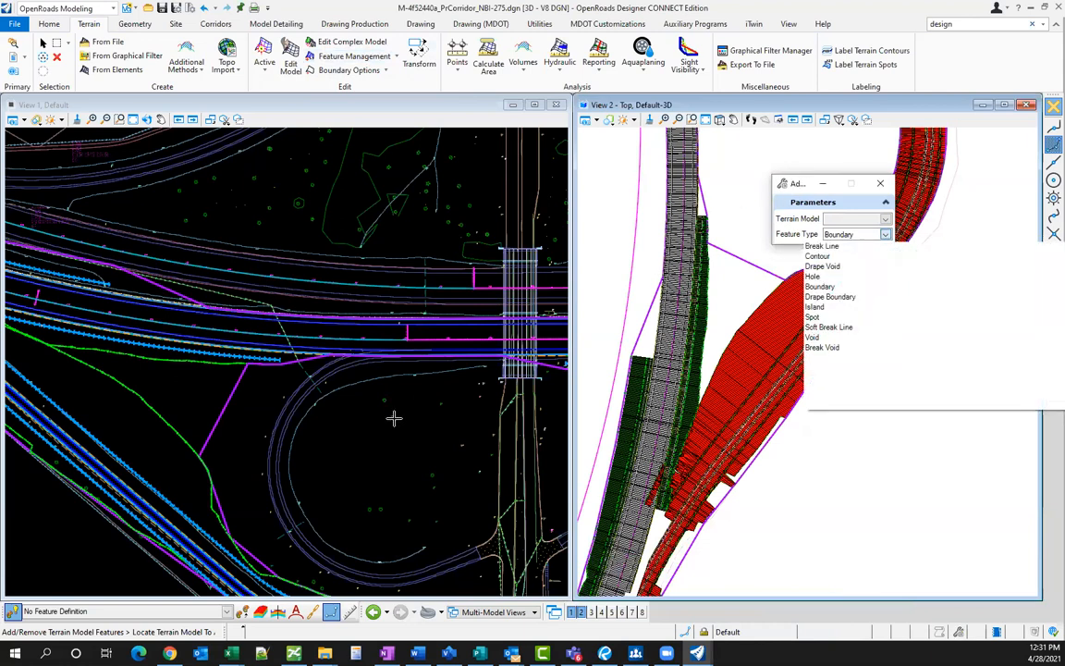
{"action": "left_click_drag", "start_coordinate": [801, 184], "coordinate": [707, 201]}
{"action": "key", "text": "Escape"}
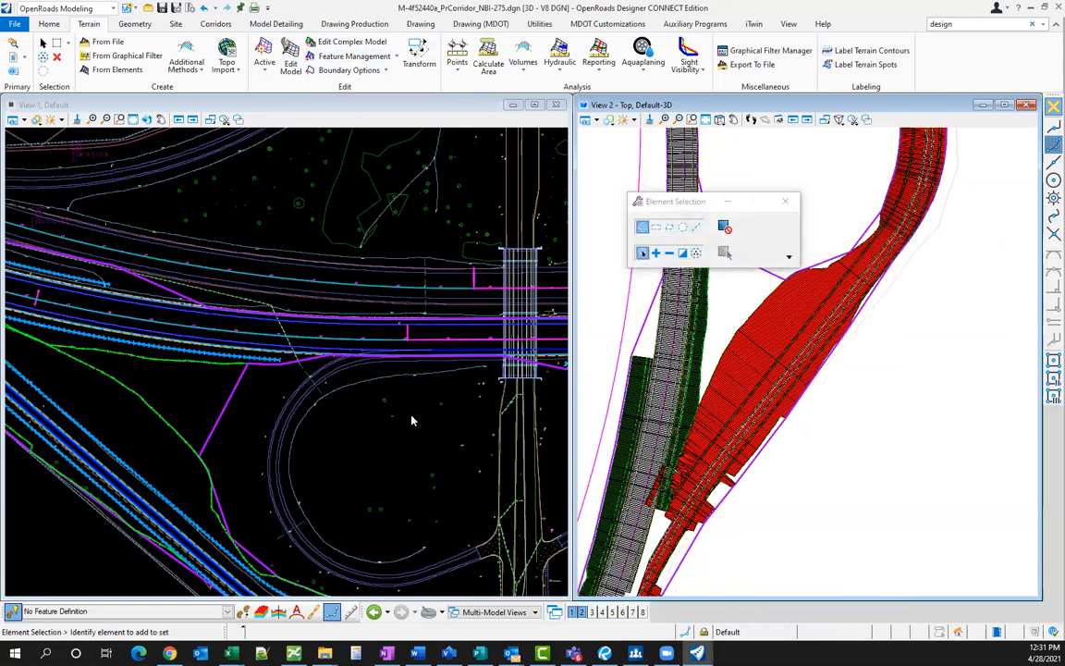
{"action": "left_click", "coordinate": [411, 418]}
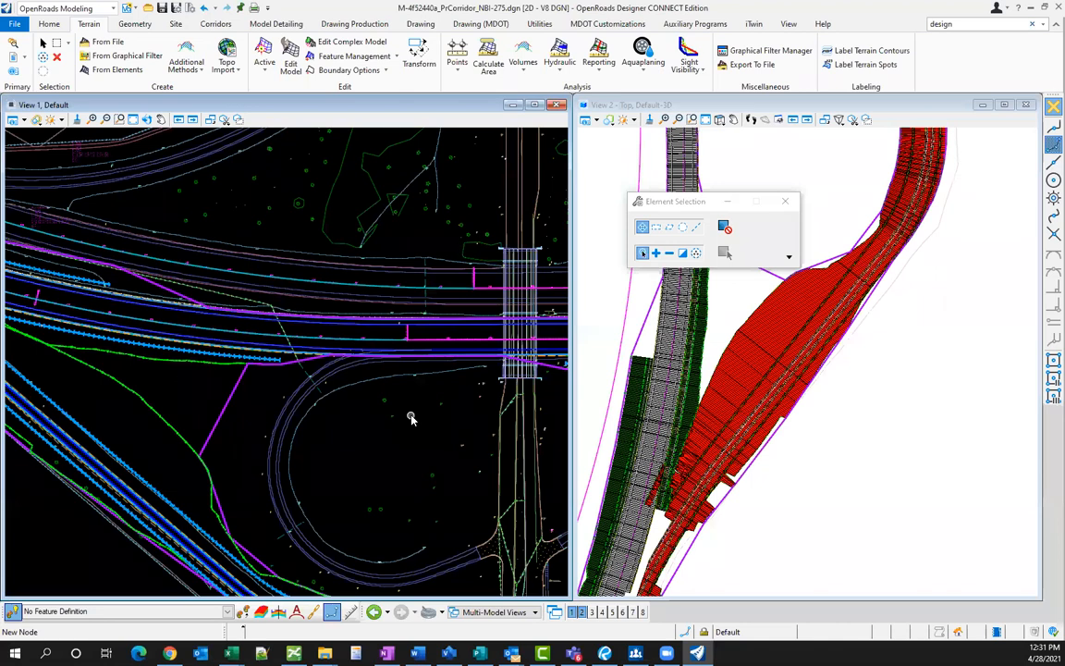